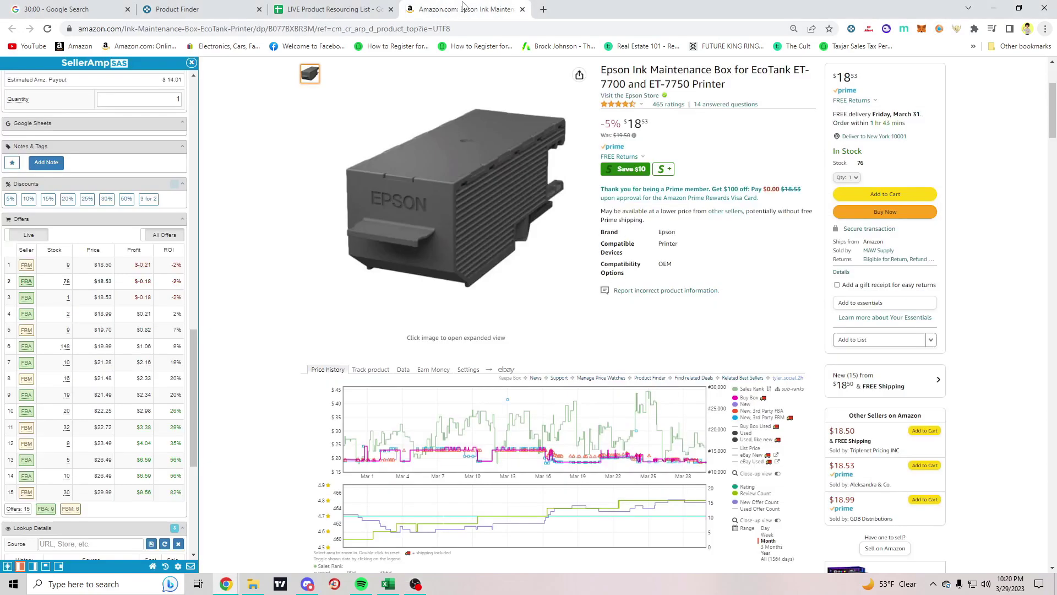
Scroll the Epson maintenance box listing to review its Keepa chart and SellerAmp offers
{"action": "scroll", "coordinate": [430, 325], "scroll_direction": "up", "scroll_amount": 3}
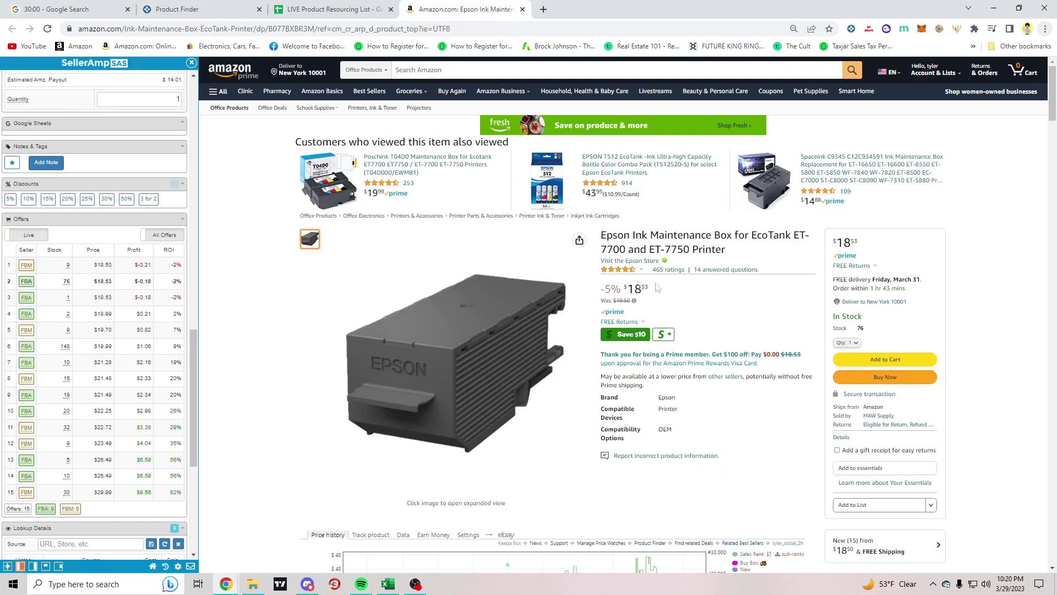
{"action": "scroll", "coordinate": [670, 323], "scroll_direction": "down", "scroll_amount": 1}
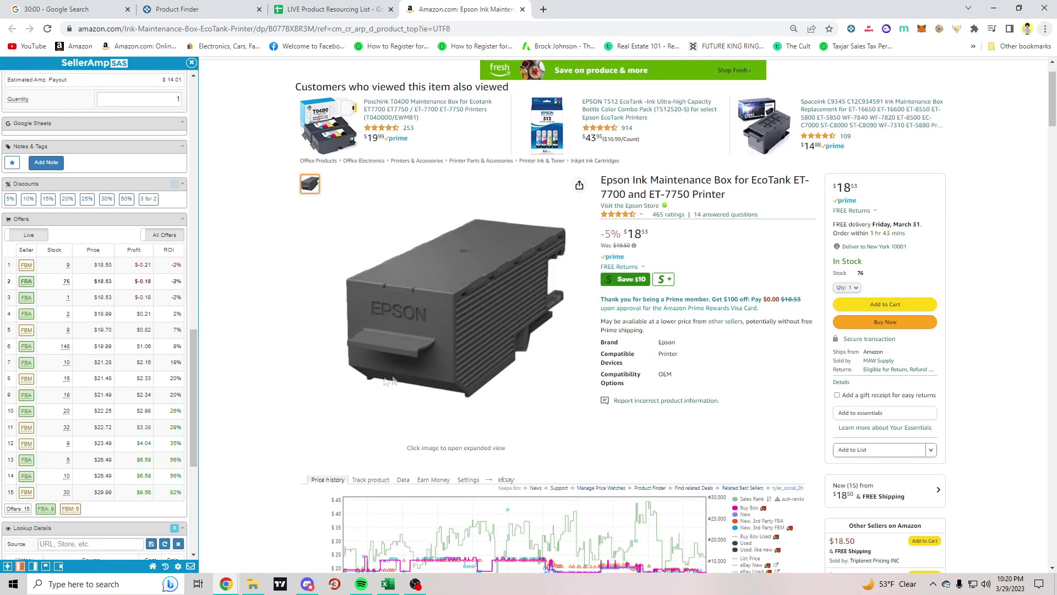
{"action": "scroll", "coordinate": [485, 367], "scroll_direction": "down", "scroll_amount": 3}
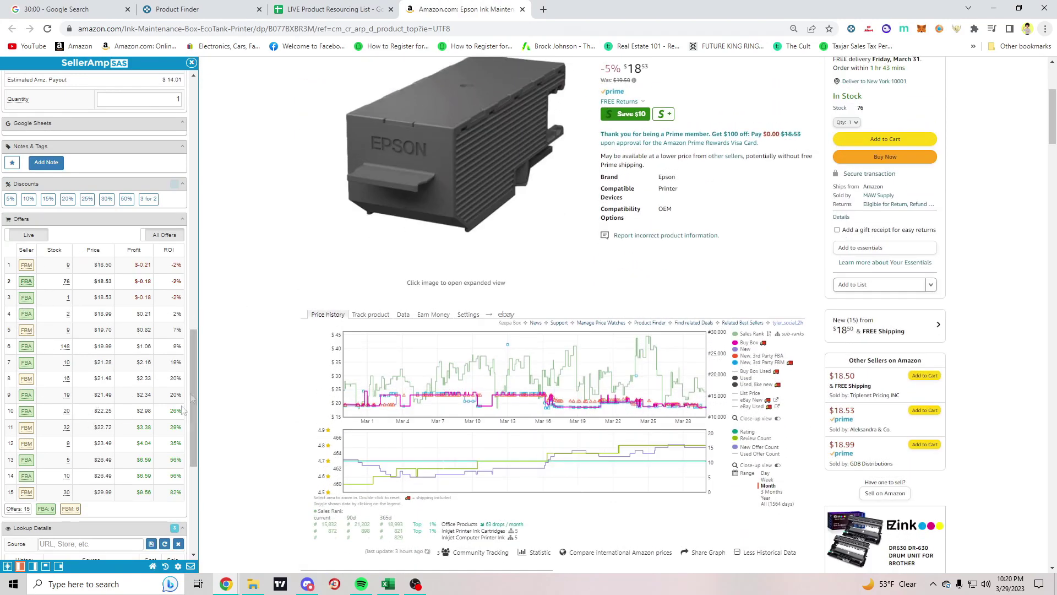
{"action": "scroll", "coordinate": [169, 422], "scroll_direction": "down", "scroll_amount": 2}
{"action": "scroll", "coordinate": [138, 385], "scroll_direction": "up", "scroll_amount": 4}
{"action": "scroll", "coordinate": [105, 355], "scroll_direction": "down", "scroll_amount": 2}
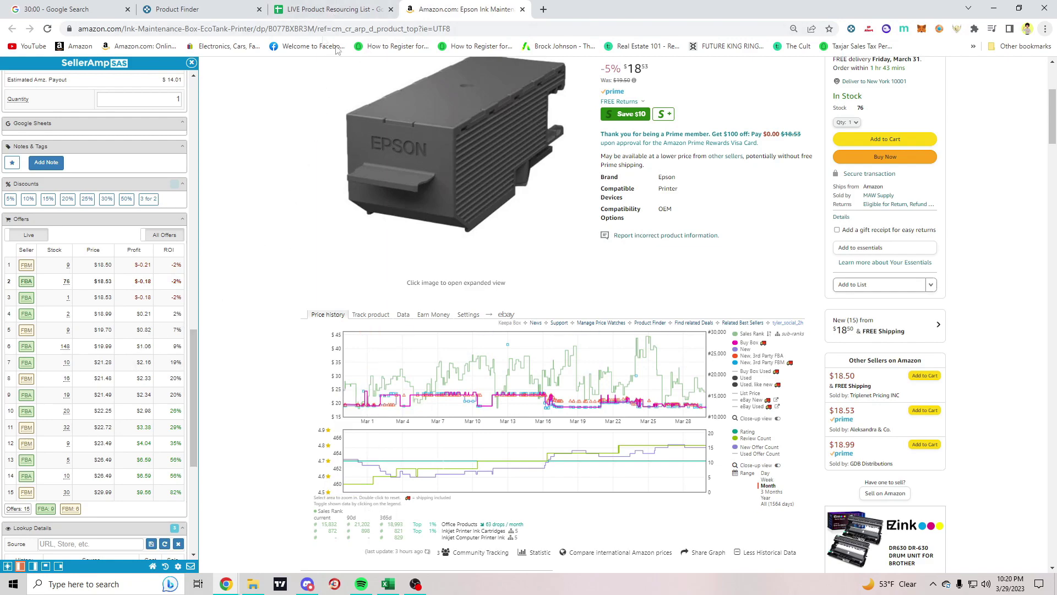
Close the Epson listing and go back to Keepa's Product Finder
{"action": "left_click", "coordinate": [523, 9]}
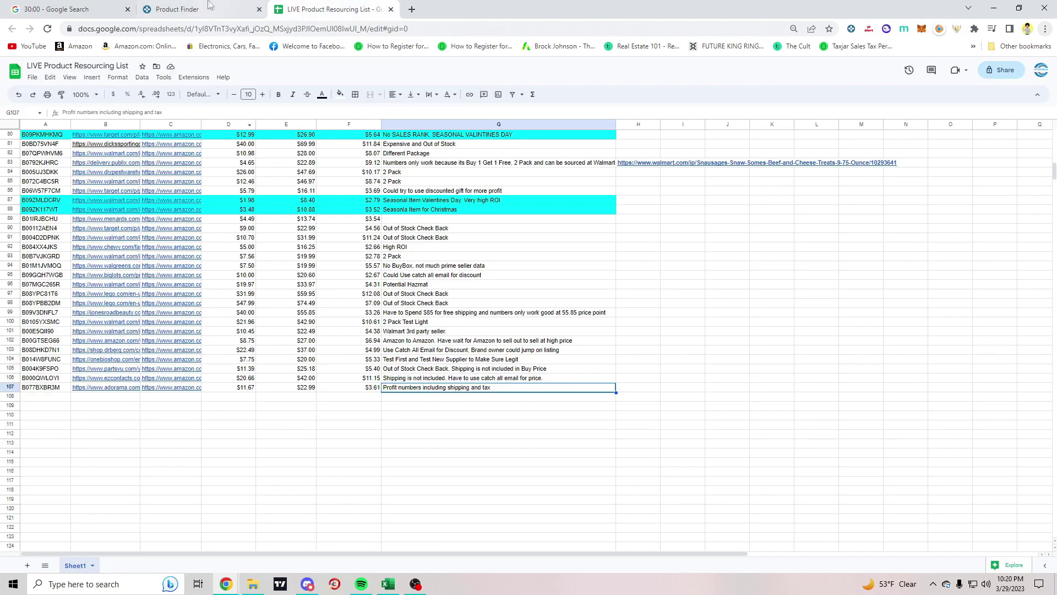
{"action": "left_click", "coordinate": [212, 7]}
{"action": "scroll", "coordinate": [340, 420], "scroll_direction": "down", "scroll_amount": 20}
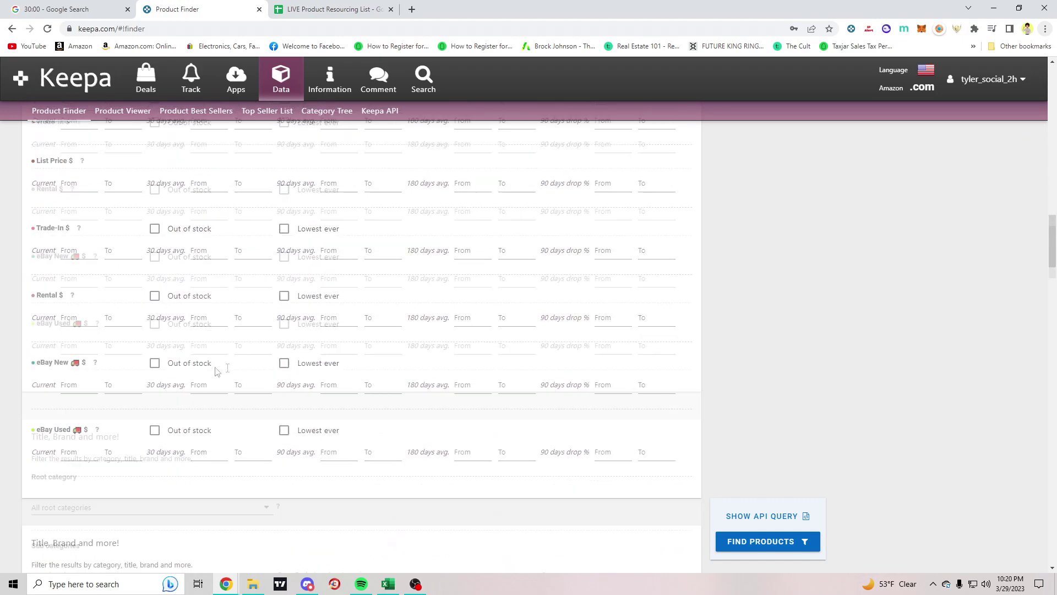
Paste the saved list of seller IDs into the Seller filter
{"action": "scroll", "coordinate": [203, 359], "scroll_direction": "up", "scroll_amount": 4}
{"action": "scroll", "coordinate": [132, 373], "scroll_direction": "down", "scroll_amount": 10}
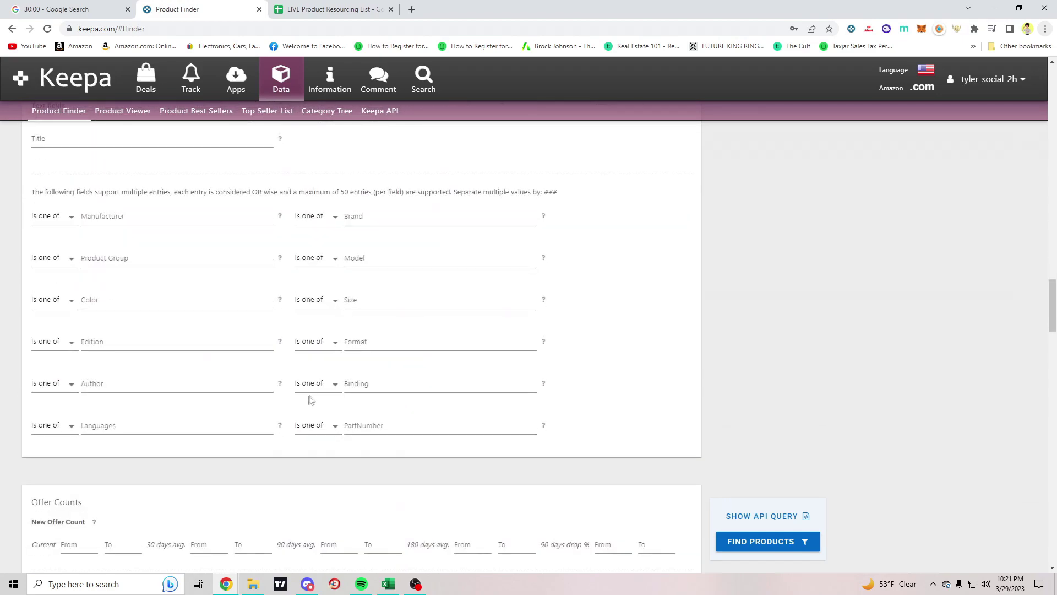
{"action": "scroll", "coordinate": [302, 397], "scroll_direction": "down", "scroll_amount": 15}
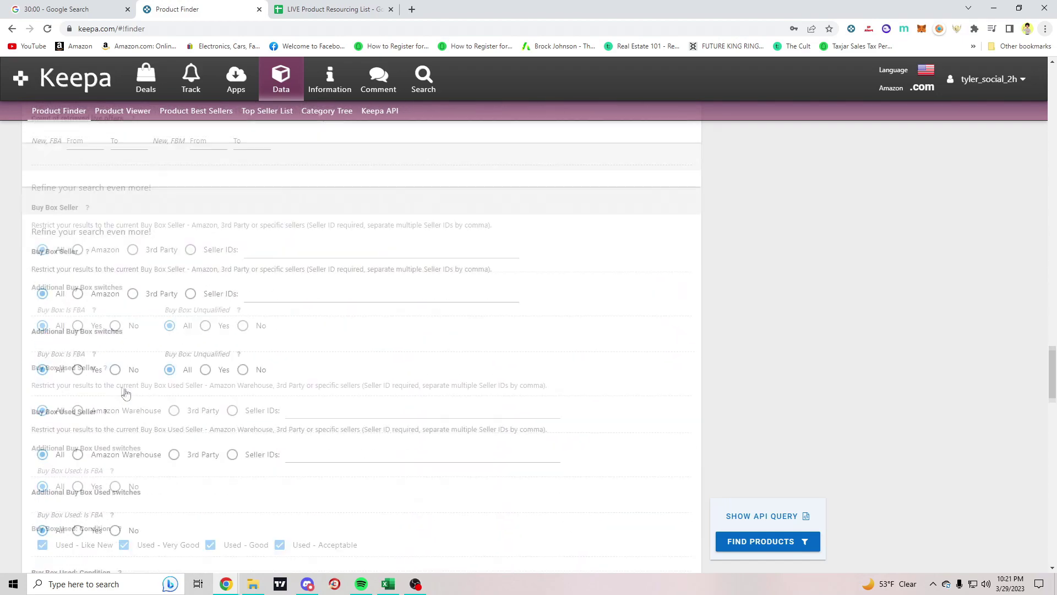
{"action": "key", "text": "ctrl+v"}
{"action": "left_click", "coordinate": [480, 446]}
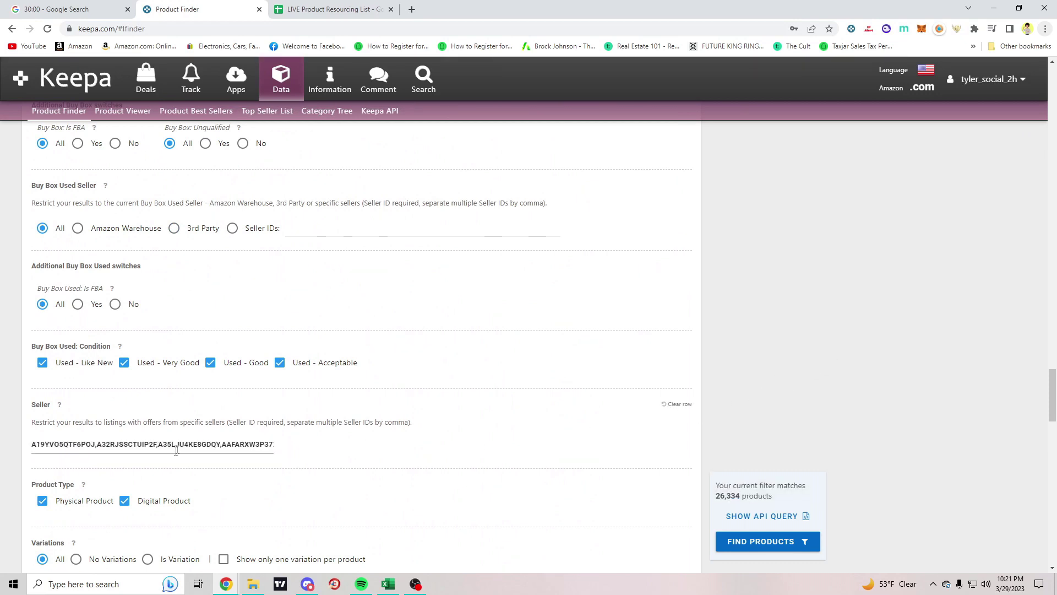
{"action": "left_click_drag", "start_coordinate": [158, 445], "coordinate": [302, 465]}
{"action": "left_click", "coordinate": [302, 466]}
Exclude digital products and limit results to products with no variations
{"action": "scroll", "coordinate": [251, 485], "scroll_direction": "down", "scroll_amount": 1}
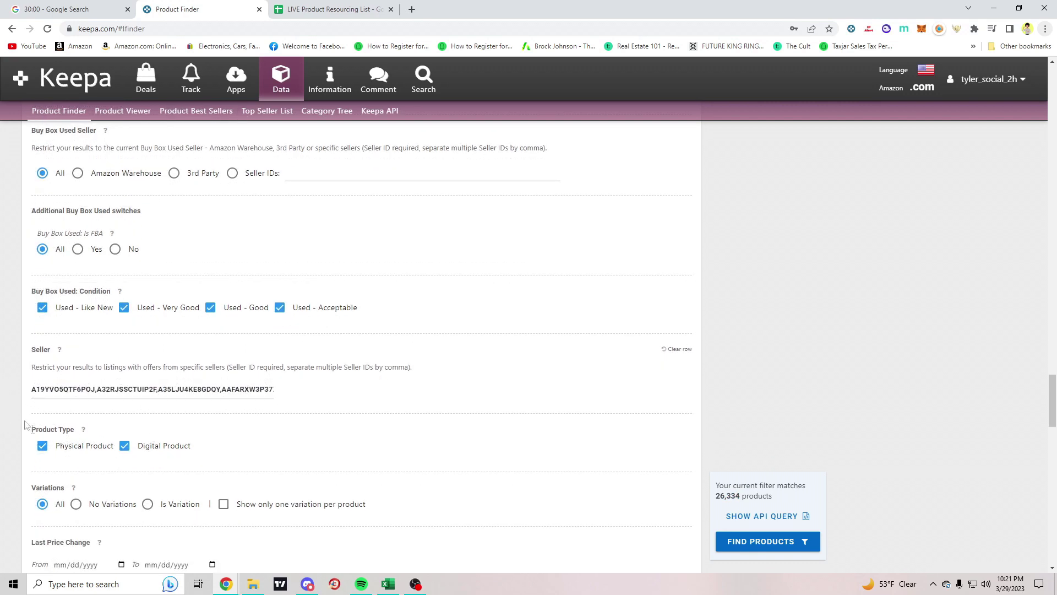
{"action": "left_click", "coordinate": [125, 450]}
{"action": "scroll", "coordinate": [50, 462], "scroll_direction": "down", "scroll_amount": 1}
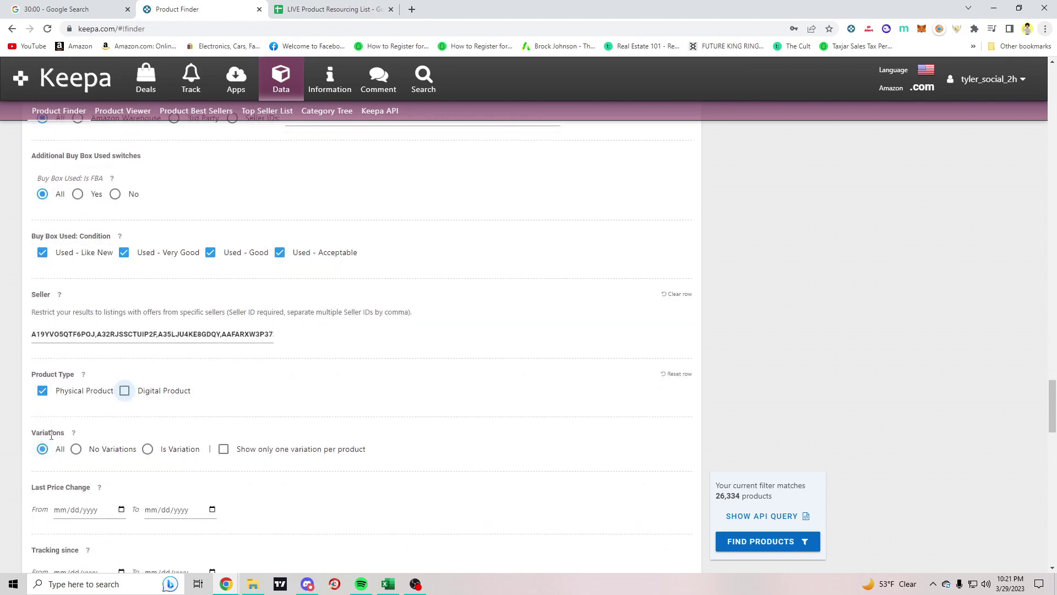
{"action": "left_click", "coordinate": [76, 449]}
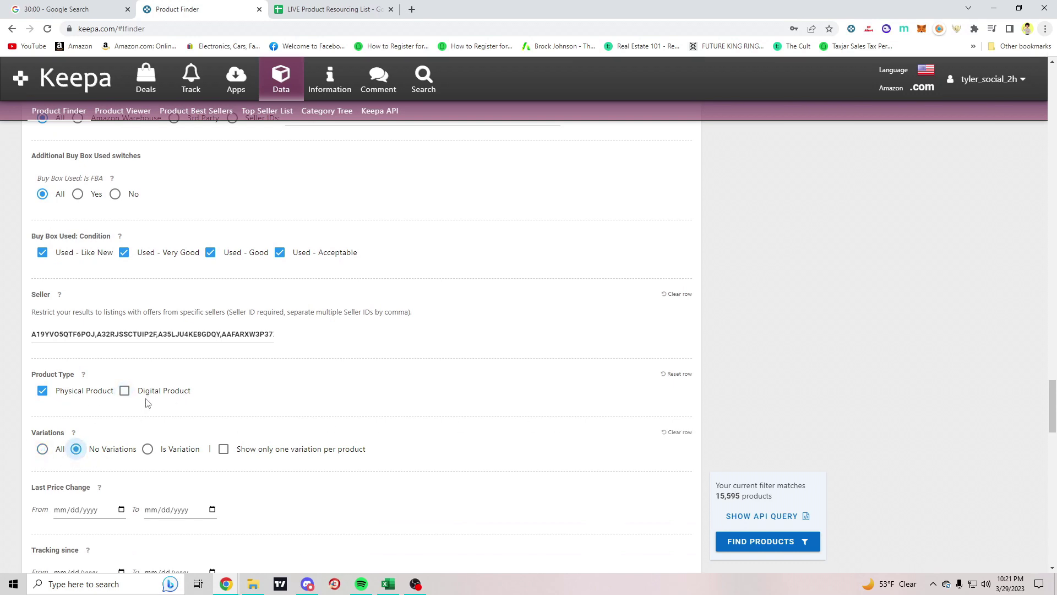
Uncheck every Amazon offer availability option except 'no Amazon offer exists'
{"action": "scroll", "coordinate": [181, 408], "scroll_direction": "up", "scroll_amount": 2}
{"action": "scroll", "coordinate": [183, 400], "scroll_direction": "down", "scroll_amount": 9}
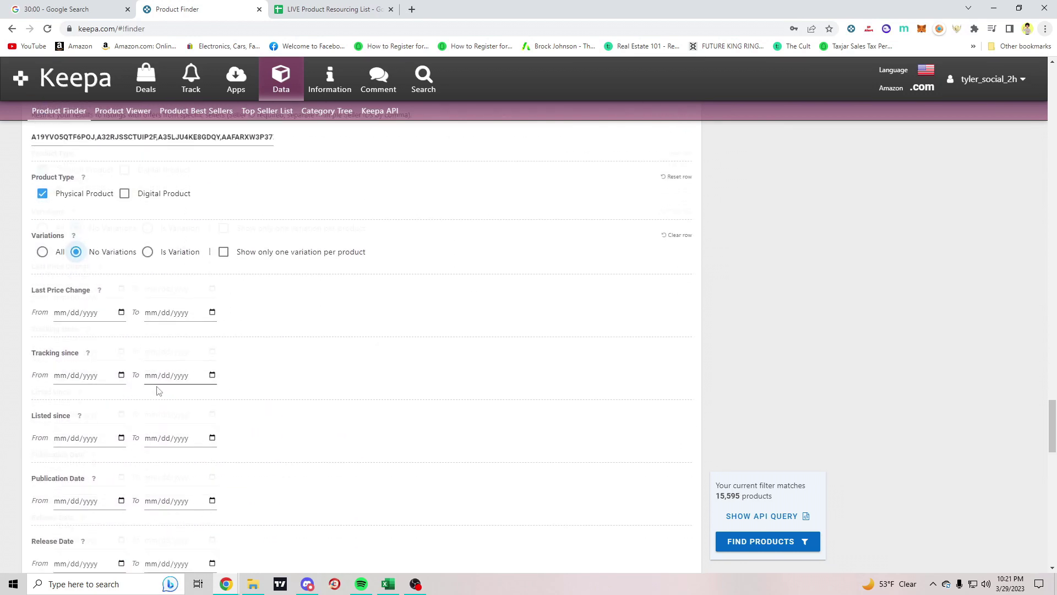
{"action": "scroll", "coordinate": [184, 392], "scroll_direction": "down", "scroll_amount": 4}
{"action": "left_click", "coordinate": [164, 486]}
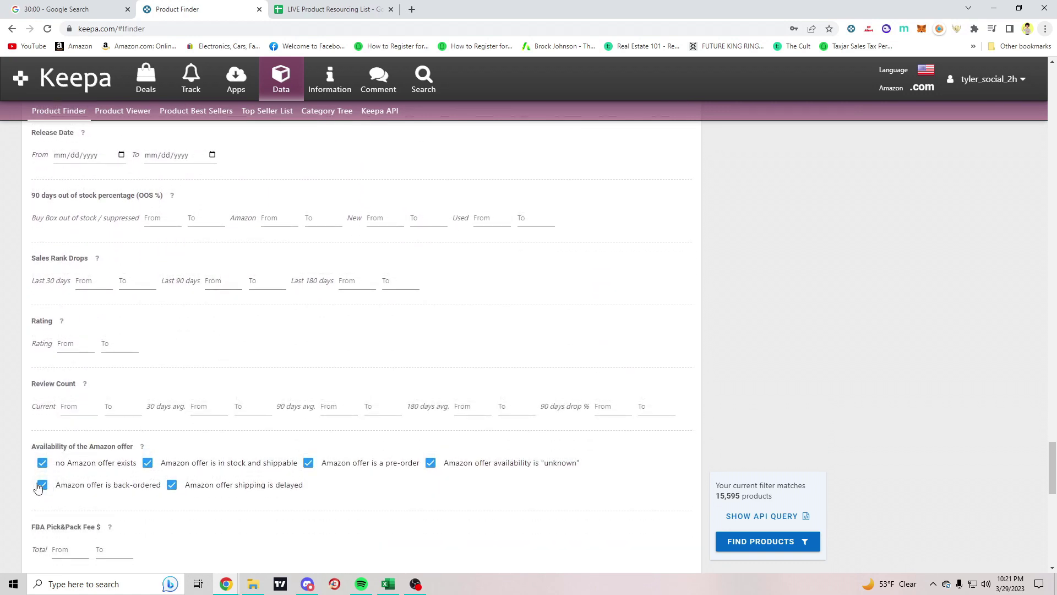
{"action": "left_click", "coordinate": [172, 486]}
{"action": "left_click", "coordinate": [147, 463]}
{"action": "left_click", "coordinate": [309, 463]}
{"action": "left_click", "coordinate": [430, 462]}
Require at least 7 new FBA offers, narrowing the matches to 706 products
{"action": "scroll", "coordinate": [61, 461], "scroll_direction": "down", "scroll_amount": 10}
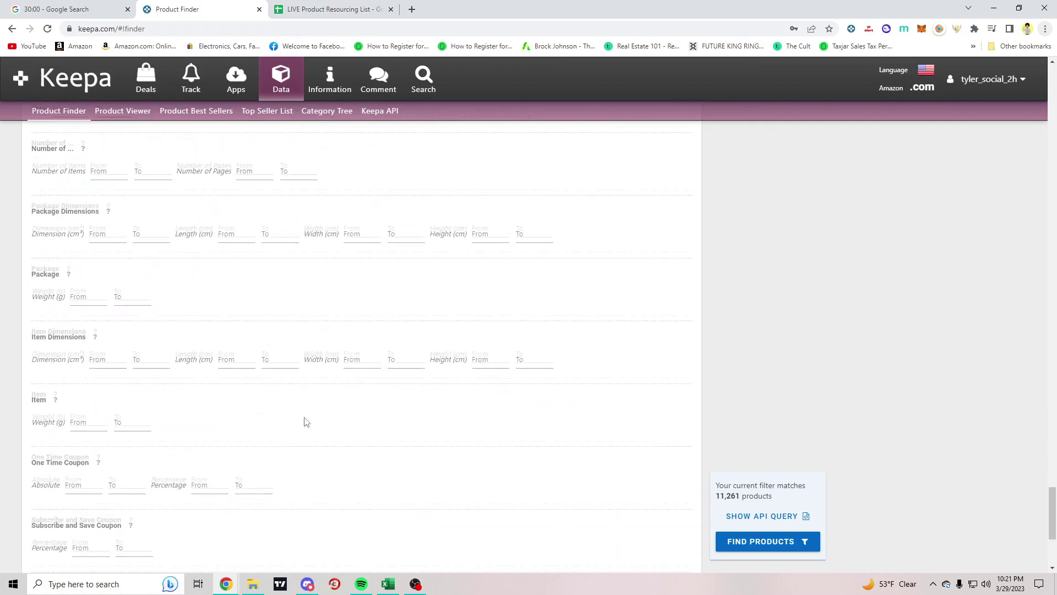
{"action": "scroll", "coordinate": [81, 425], "scroll_direction": "down", "scroll_amount": 2}
{"action": "scroll", "coordinate": [336, 439], "scroll_direction": "up", "scroll_amount": 11}
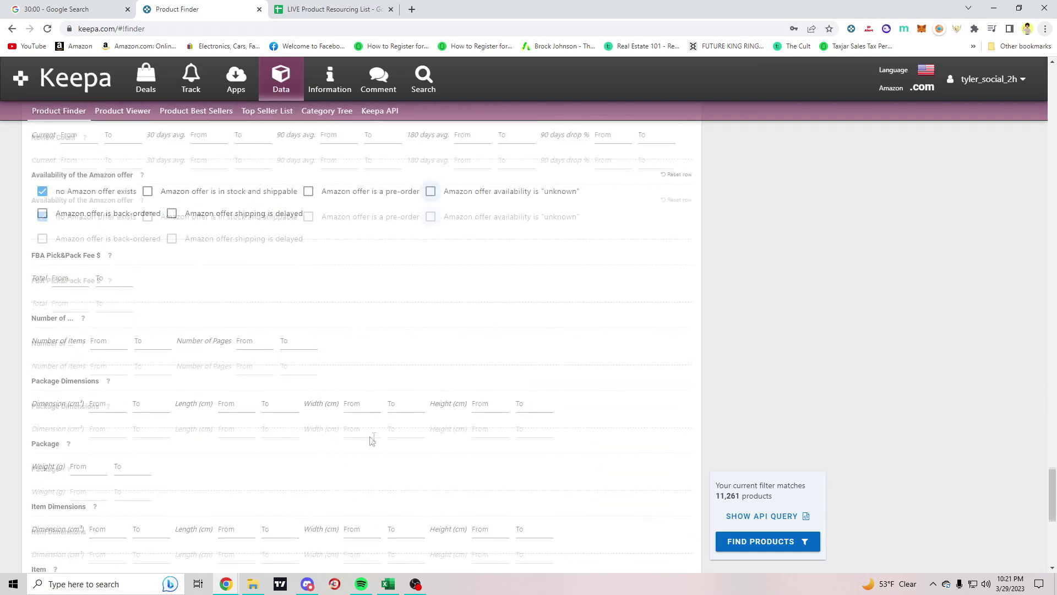
{"action": "scroll", "coordinate": [367, 444], "scroll_direction": "up", "scroll_amount": 11}
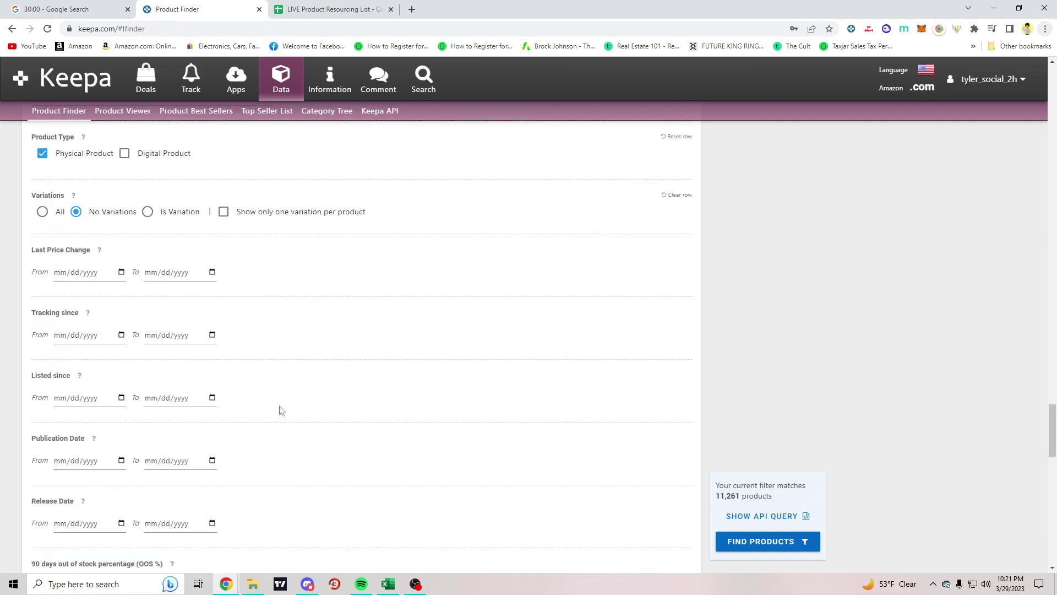
{"action": "scroll", "coordinate": [203, 395], "scroll_direction": "up", "scroll_amount": 15}
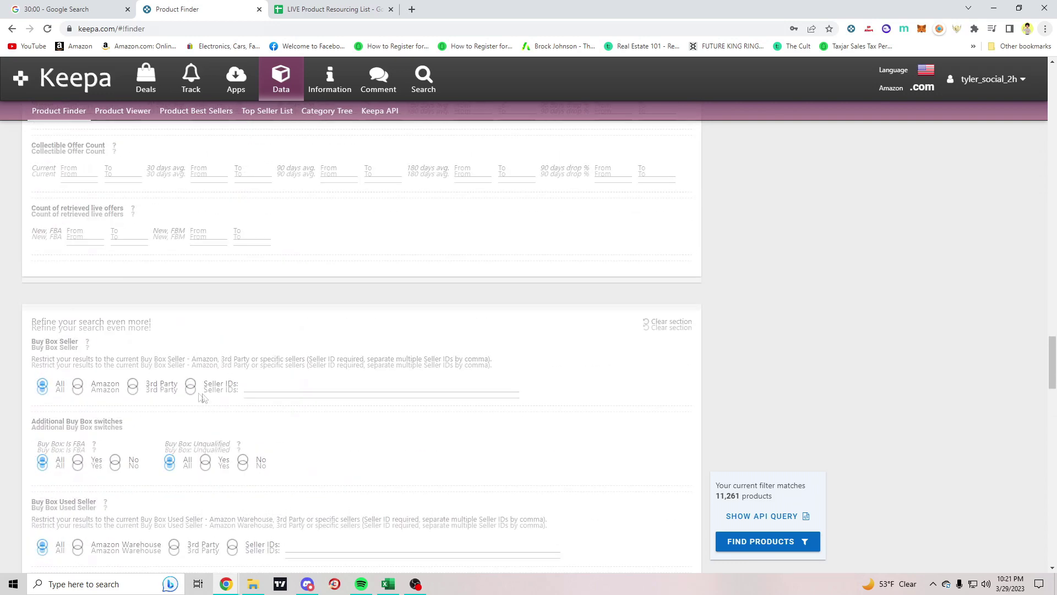
{"action": "left_click", "coordinate": [83, 339]}
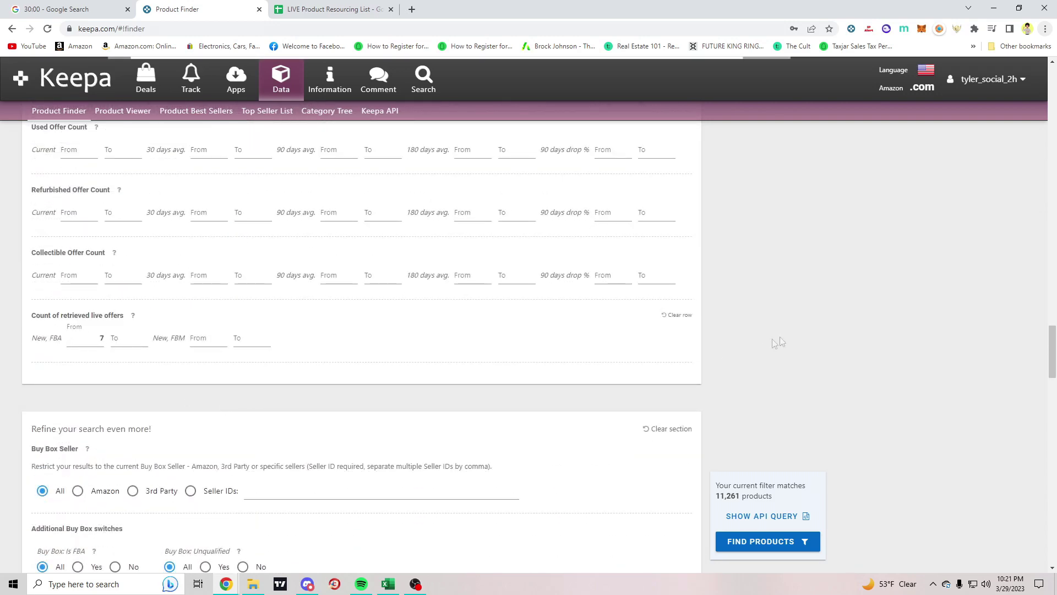
{"action": "left_click_drag", "start_coordinate": [717, 497], "coordinate": [743, 497]}
{"action": "left_click", "coordinate": [775, 449]}
Require at least 50 sales rank drops in 30 days, leaving 365 products
{"action": "scroll", "coordinate": [770, 424], "scroll_direction": "down", "scroll_amount": 8}
{"action": "scroll", "coordinate": [284, 408], "scroll_direction": "down", "scroll_amount": 10}
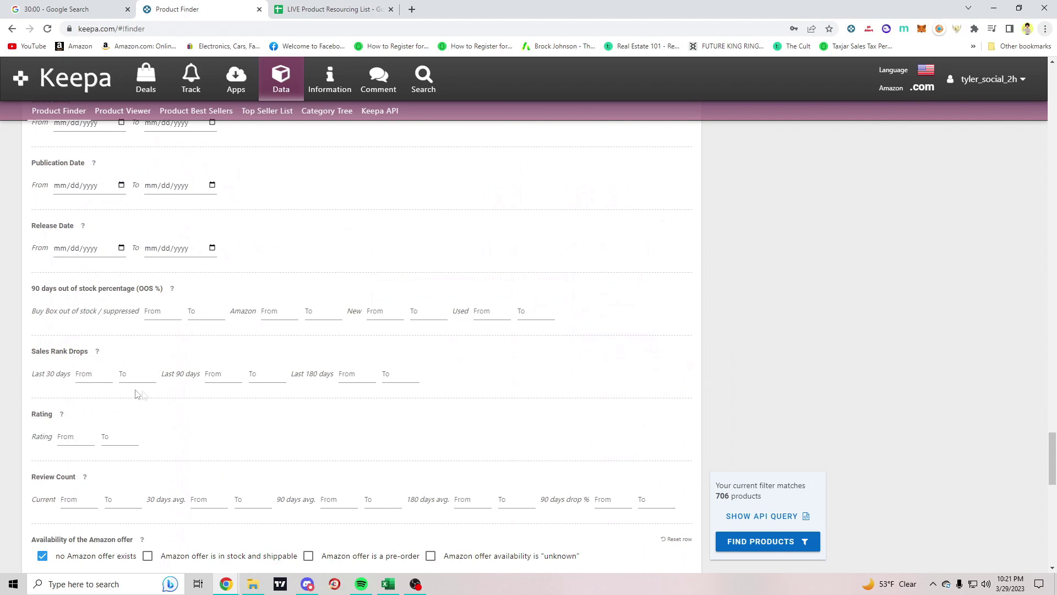
{"action": "left_click", "coordinate": [123, 387]}
{"action": "left_click_drag", "start_coordinate": [716, 498], "coordinate": [730, 492]}
{"action": "left_click", "coordinate": [834, 459]}
Set the 30-day average sales rank range to 10000–100000, leaving 262 products
{"action": "scroll", "coordinate": [826, 468], "scroll_direction": "up", "scroll_amount": 6}
{"action": "scroll", "coordinate": [804, 465], "scroll_direction": "down", "scroll_amount": 6}
{"action": "scroll", "coordinate": [707, 524], "scroll_direction": "up", "scroll_amount": 1}
{"action": "scroll", "coordinate": [467, 362], "scroll_direction": "up", "scroll_amount": 20}
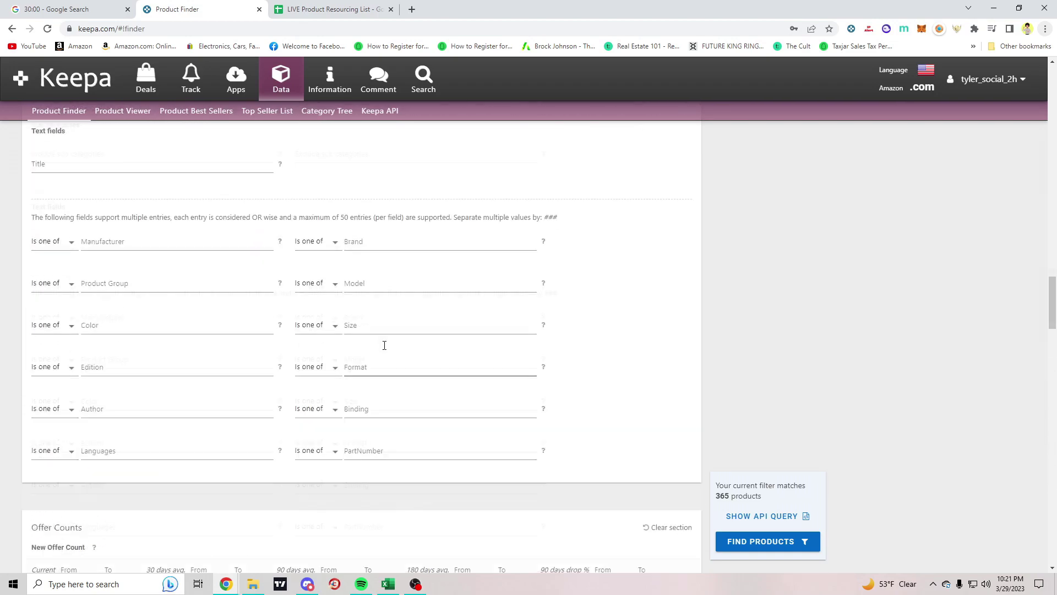
{"action": "scroll", "coordinate": [420, 342], "scroll_direction": "up", "scroll_amount": 20}
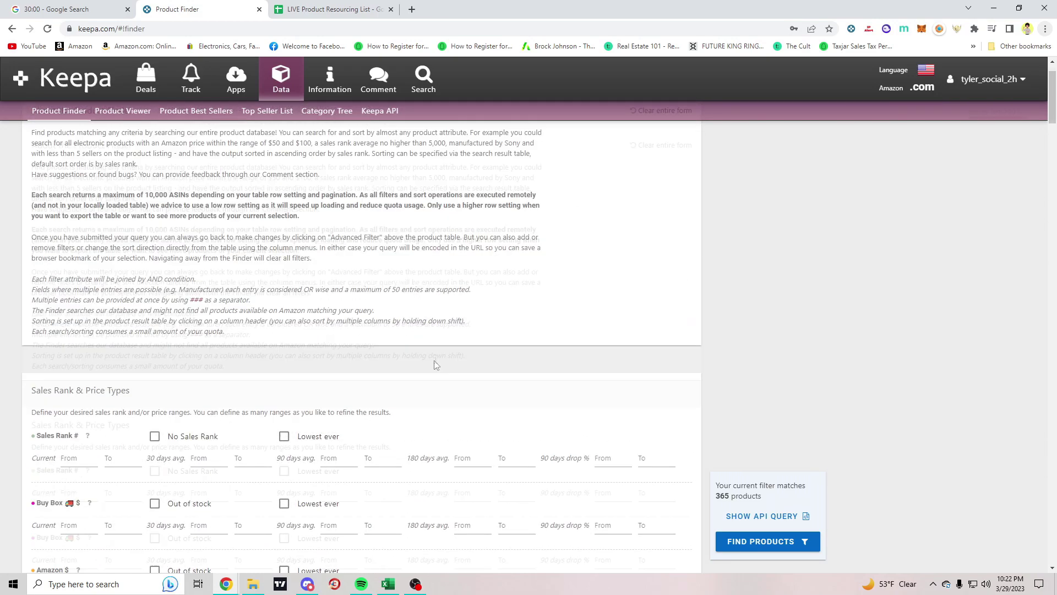
{"action": "scroll", "coordinate": [386, 364], "scroll_direction": "down", "scroll_amount": 2}
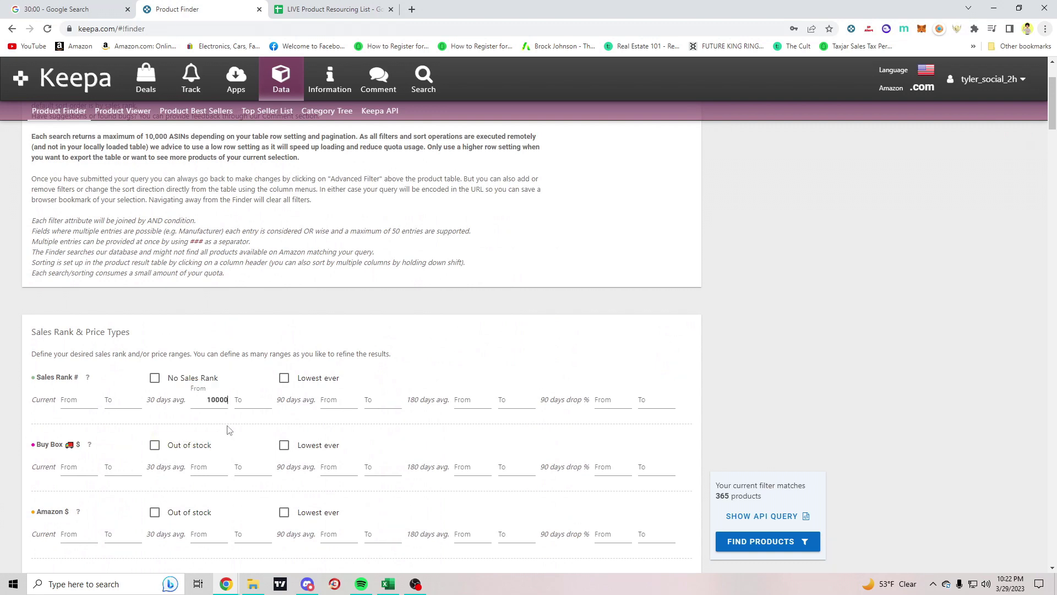
{"action": "key", "text": "Tab"}
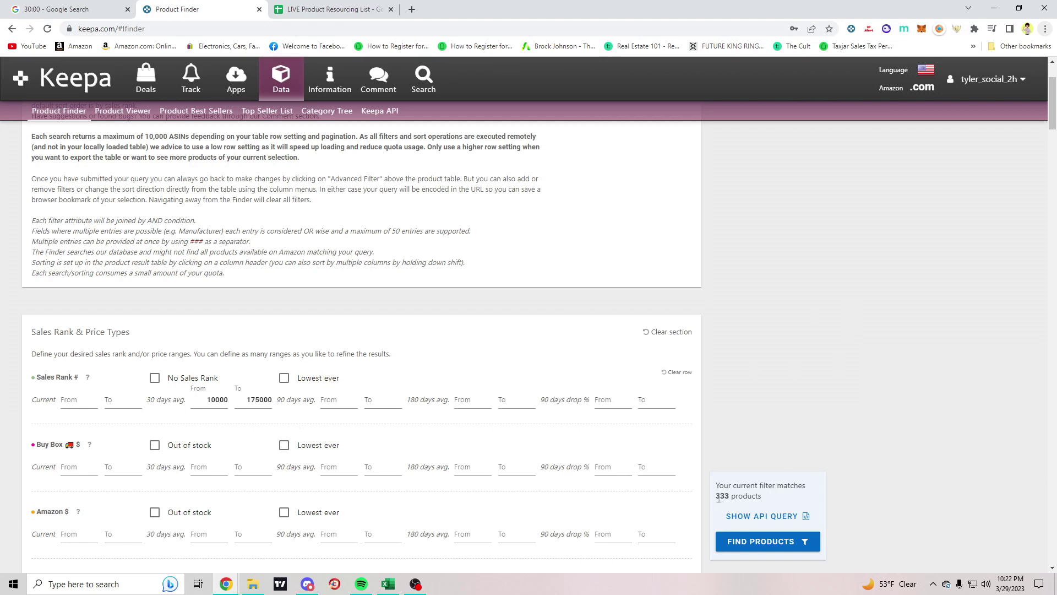
{"action": "left_click", "coordinate": [256, 405]}
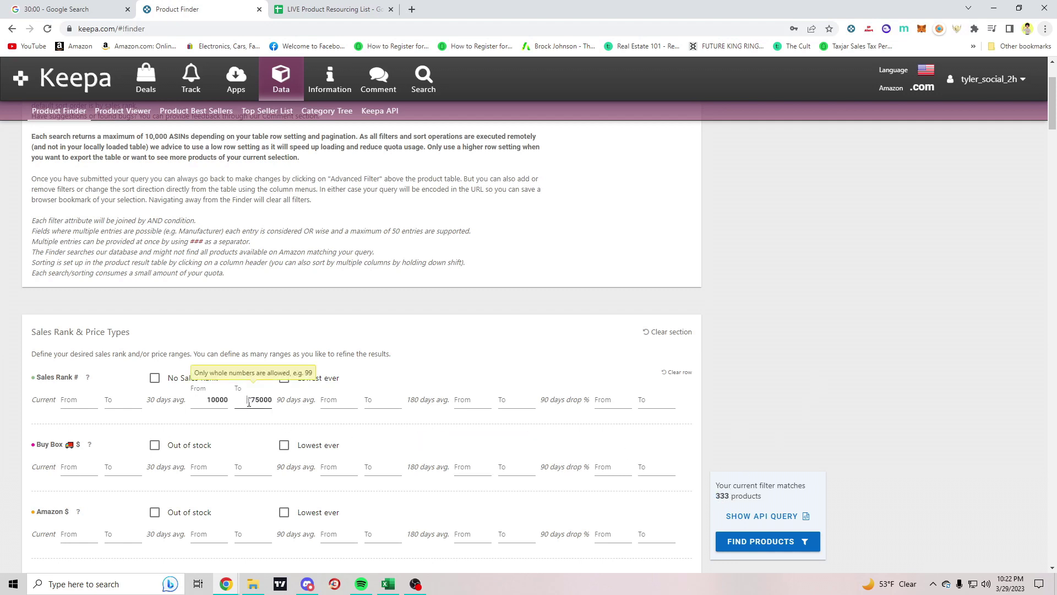
{"action": "double_click", "coordinate": [249, 402]}
{"action": "type", "text": "1"}
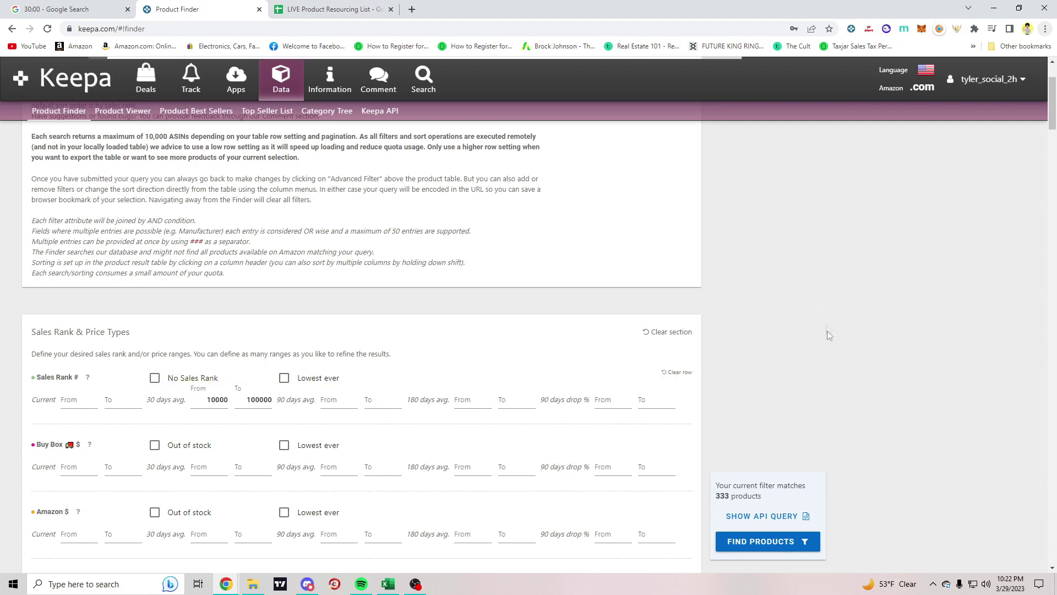
{"action": "left_click_drag", "start_coordinate": [716, 495], "coordinate": [743, 495]}
{"action": "left_click", "coordinate": [779, 351]}
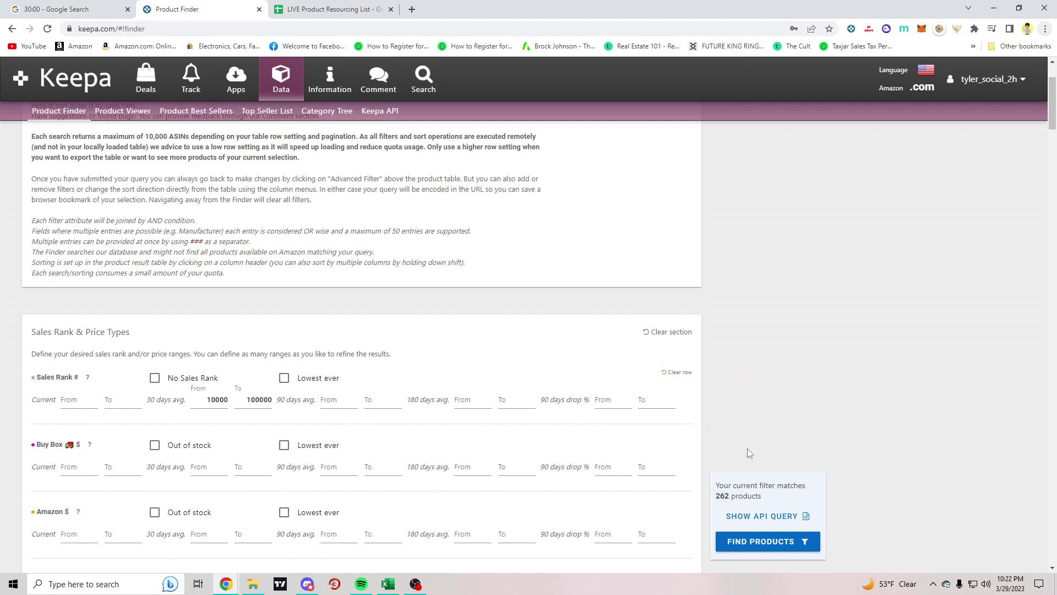
Set the 90-day sales rank drop range from -100% to 10%
{"action": "left_click", "coordinate": [610, 401]}
{"action": "left_click", "coordinate": [673, 407]}
{"action": "left_click", "coordinate": [671, 411]}
{"action": "type", "text": "10"}
Clear both 90-day sales rank drop % values
{"action": "scroll", "coordinate": [767, 387], "scroll_direction": "down", "scroll_amount": 9}
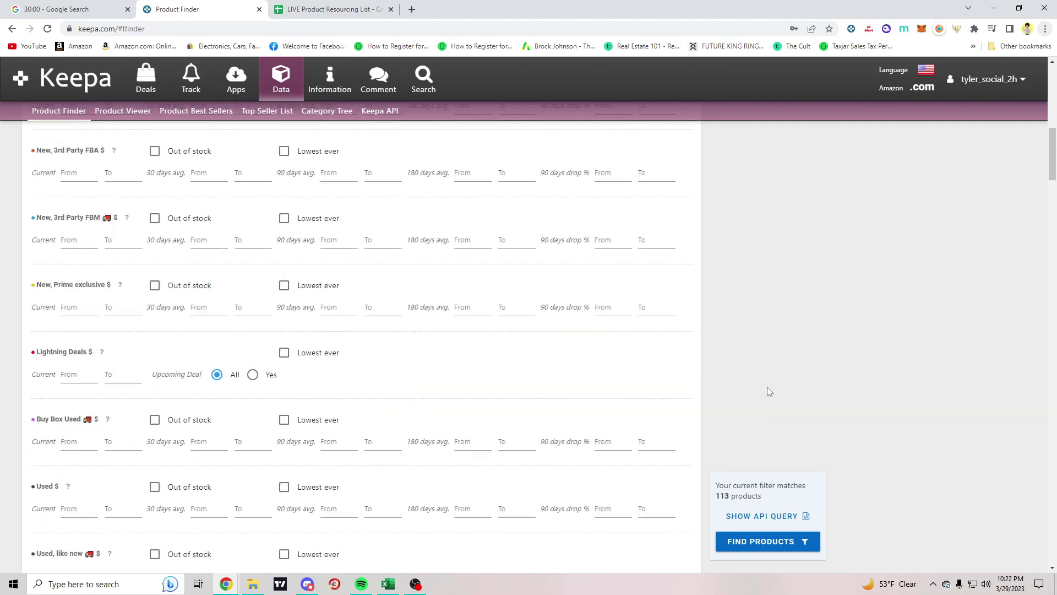
{"action": "scroll", "coordinate": [768, 386], "scroll_direction": "down", "scroll_amount": 20}
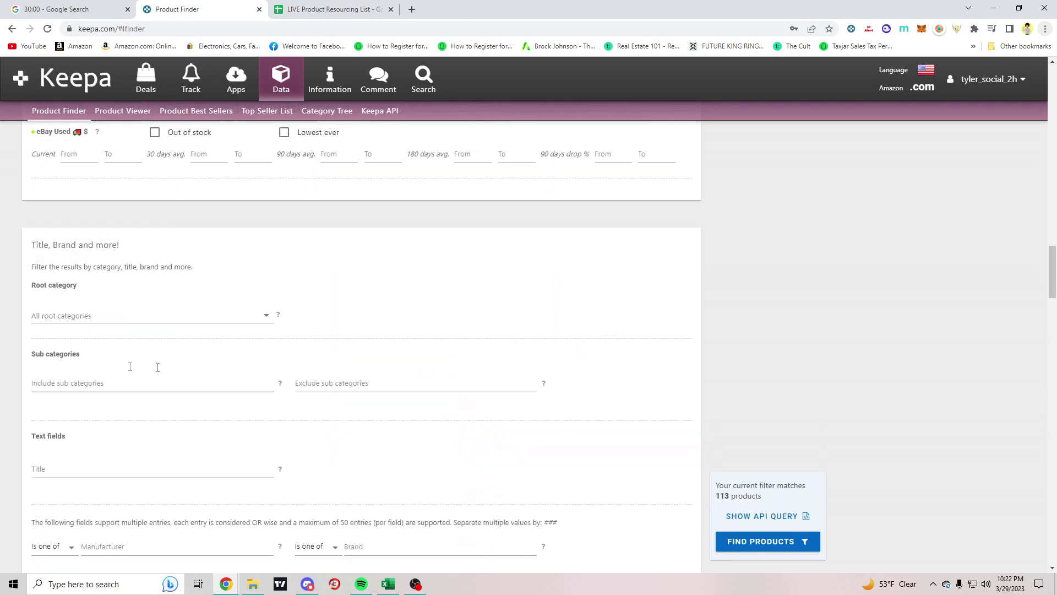
{"action": "scroll", "coordinate": [130, 368], "scroll_direction": "down", "scroll_amount": 1}
{"action": "left_click", "coordinate": [130, 410]}
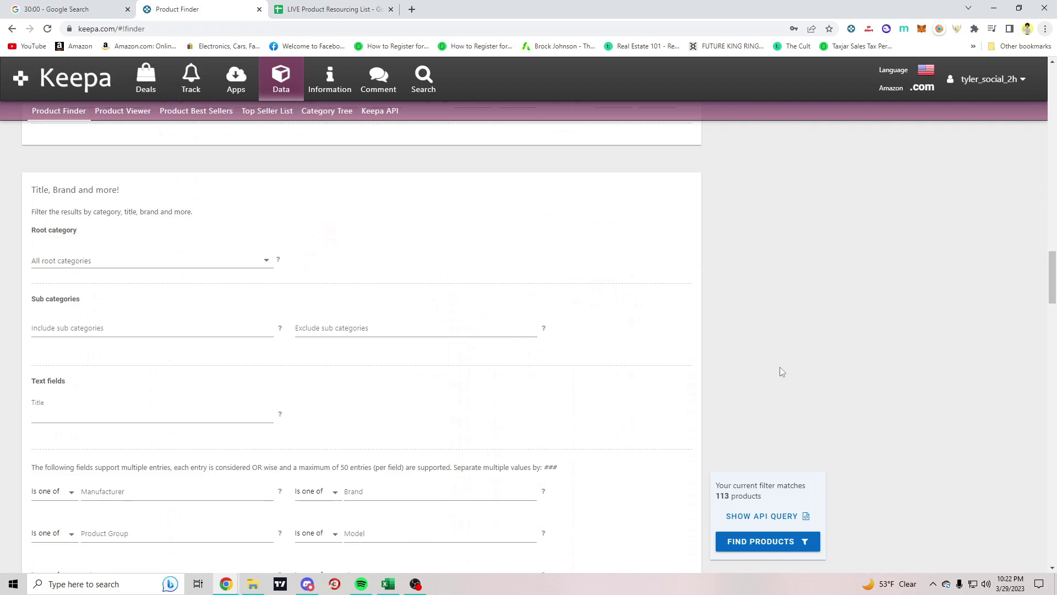
{"action": "scroll", "coordinate": [786, 371], "scroll_direction": "up", "scroll_amount": 20}
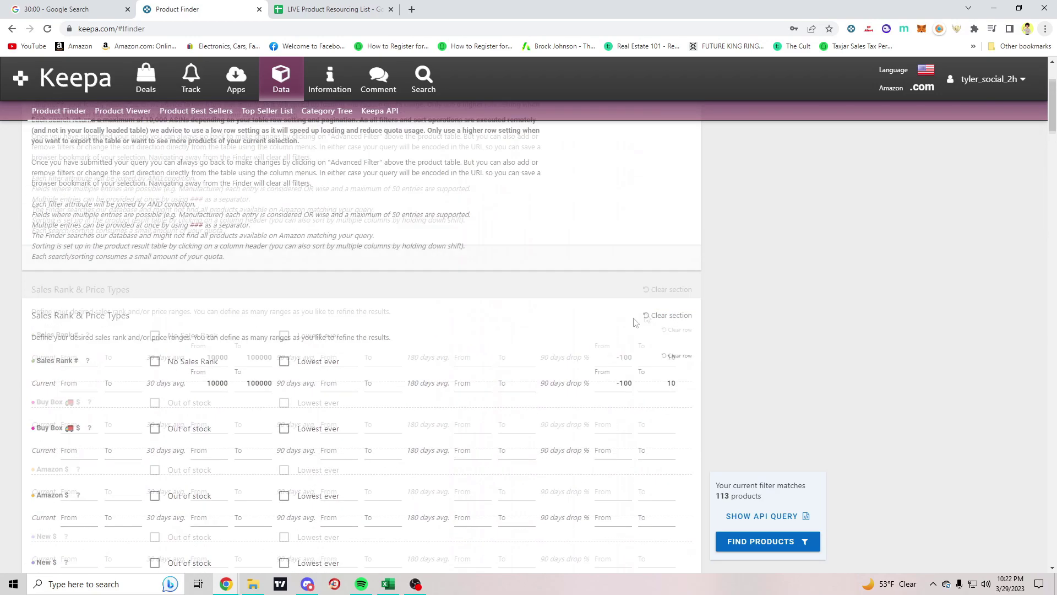
{"action": "left_click_drag", "start_coordinate": [613, 401], "coordinate": [700, 401]}
{"action": "key", "text": "Tab"}
{"action": "key", "text": "BackSpace"}
Search for products with 'pack' in the title, returning 45 results
{"action": "scroll", "coordinate": [804, 353], "scroll_direction": "down", "scroll_amount": 1}
{"action": "scroll", "coordinate": [804, 347], "scroll_direction": "down", "scroll_amount": 9}
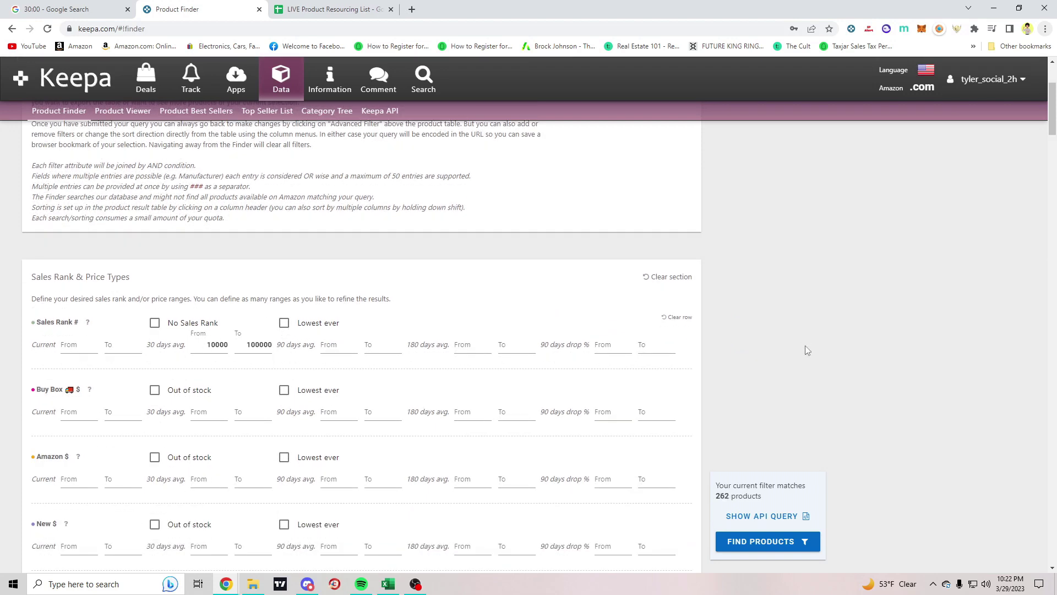
{"action": "scroll", "coordinate": [752, 398], "scroll_direction": "up", "scroll_amount": 4}
{"action": "scroll", "coordinate": [751, 386], "scroll_direction": "up", "scroll_amount": 4}
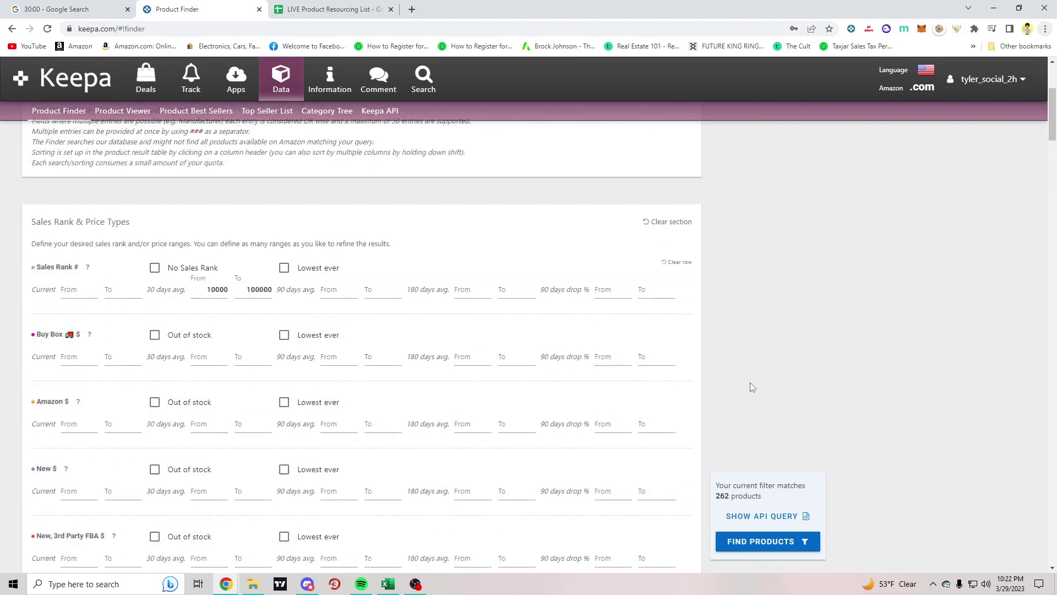
{"action": "scroll", "coordinate": [759, 365], "scroll_direction": "down", "scroll_amount": 15}
{"action": "scroll", "coordinate": [441, 349], "scroll_direction": "down", "scroll_amount": 6}
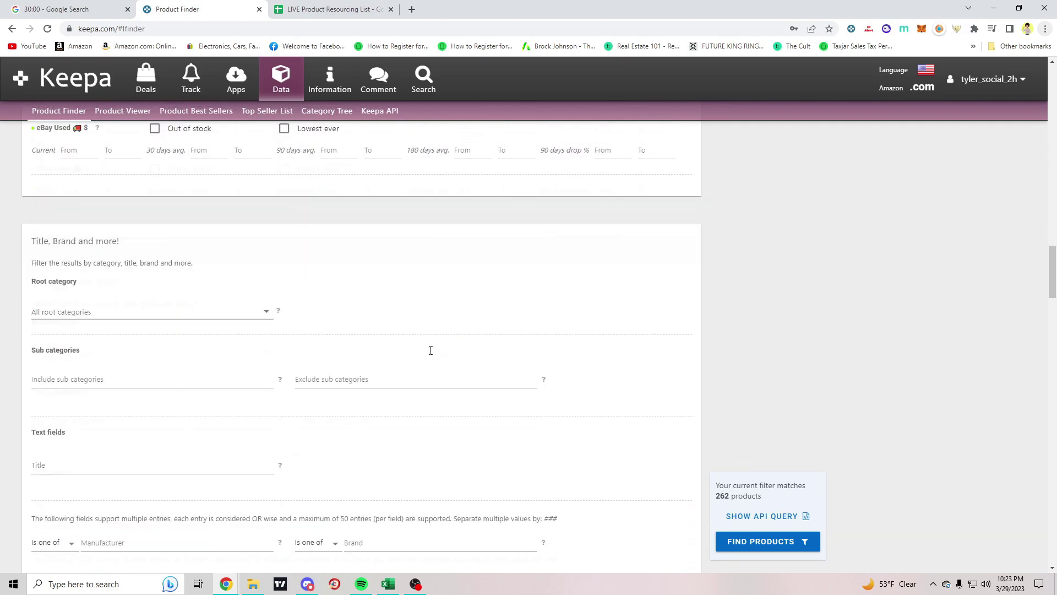
{"action": "left_click", "coordinate": [90, 359]}
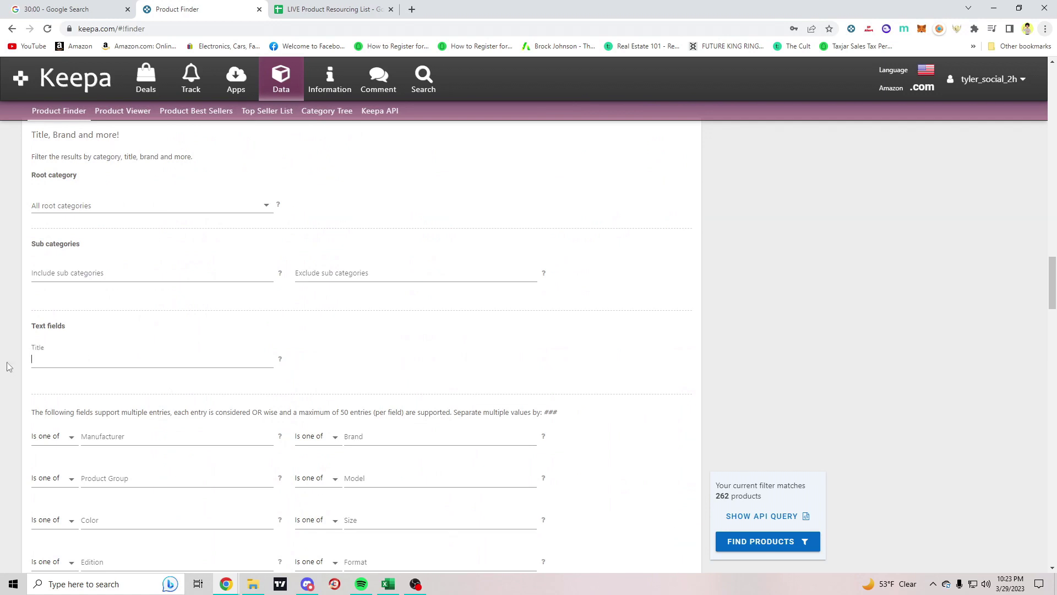
{"action": "type", "text": "pack"}
{"action": "key", "text": "Return"}
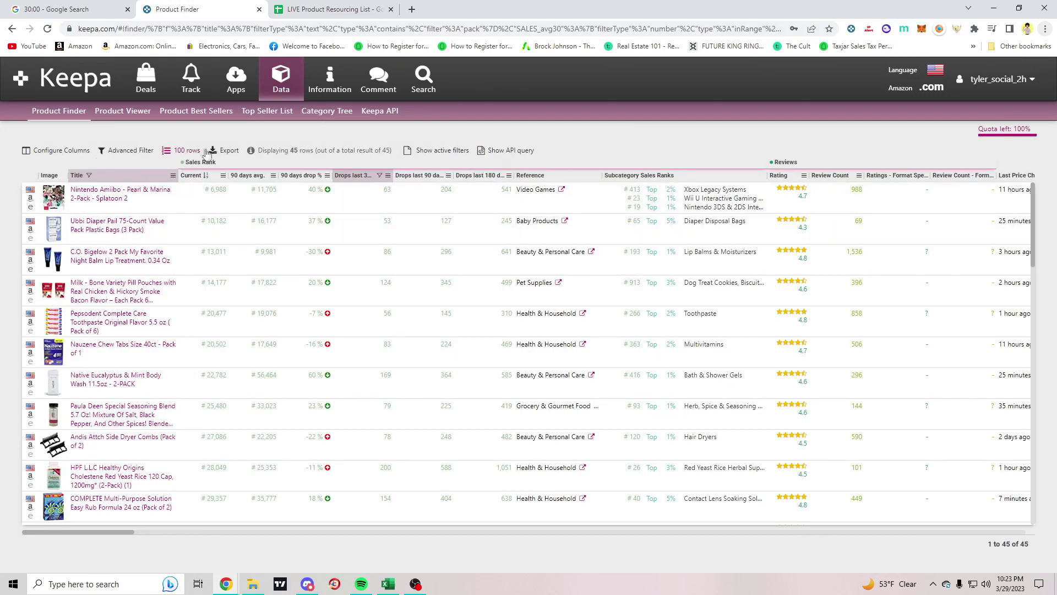
{"action": "left_click", "coordinate": [115, 154]}
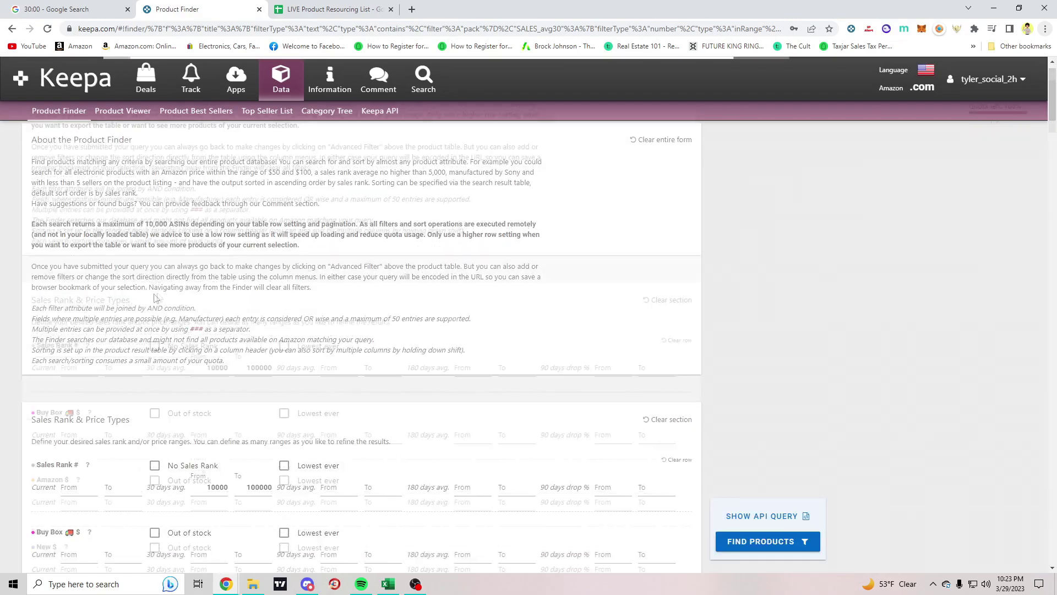
Delete the 'pack' keyword from the Title filter
{"action": "scroll", "coordinate": [157, 299], "scroll_direction": "down", "scroll_amount": 20}
{"action": "scroll", "coordinate": [161, 301], "scroll_direction": "down", "scroll_amount": 10}
{"action": "left_click_drag", "start_coordinate": [66, 270], "coordinate": [57, 269]}
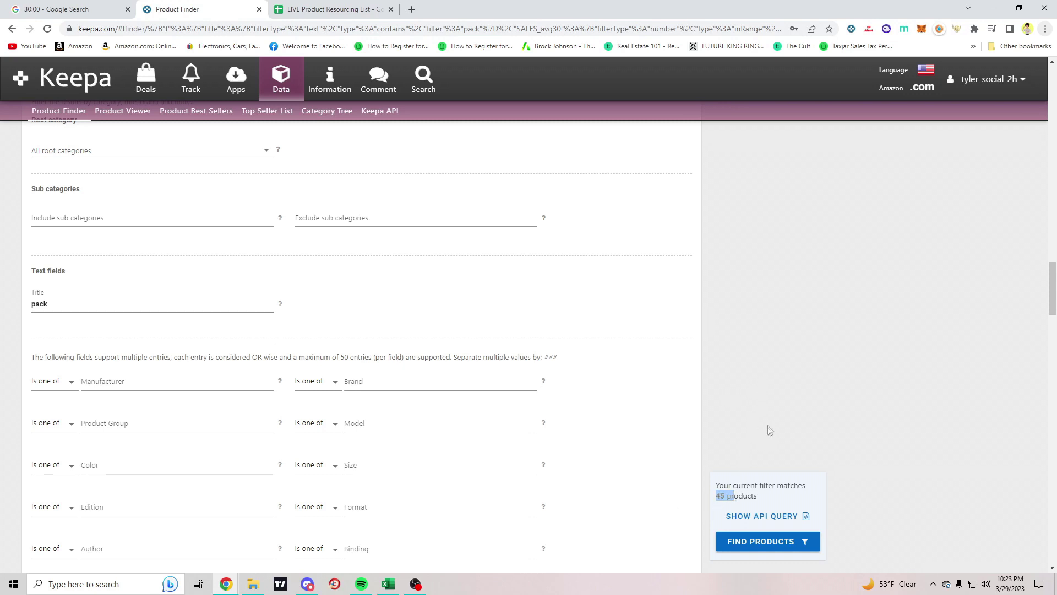
{"action": "left_click_drag", "start_coordinate": [53, 304], "coordinate": [2, 299]}
{"action": "type", "text": "count"}
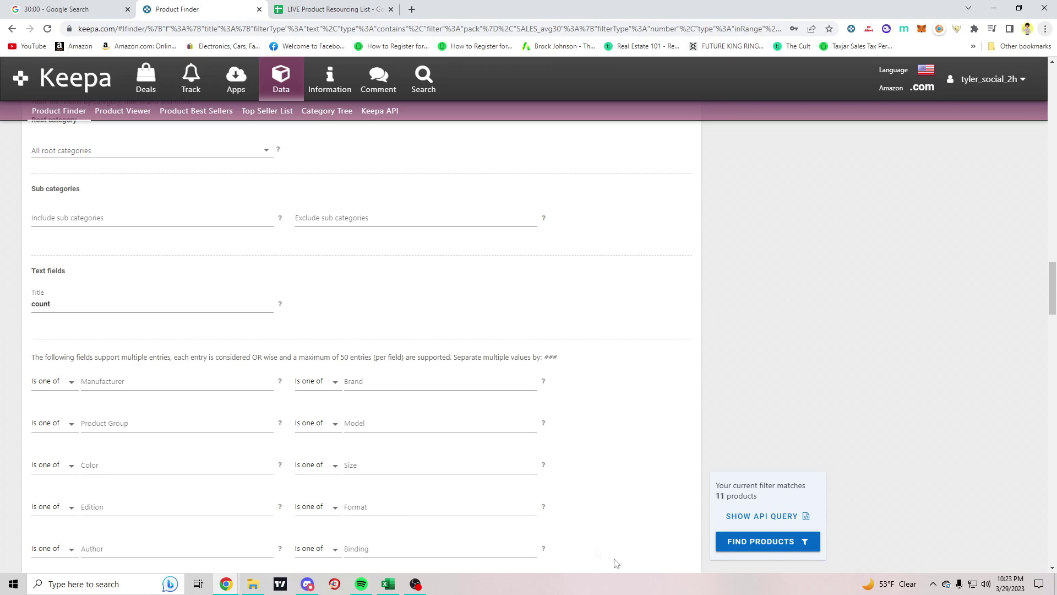
{"action": "left_click_drag", "start_coordinate": [77, 303], "coordinate": [7, 291]}
{"action": "key", "text": "BackSpace"}
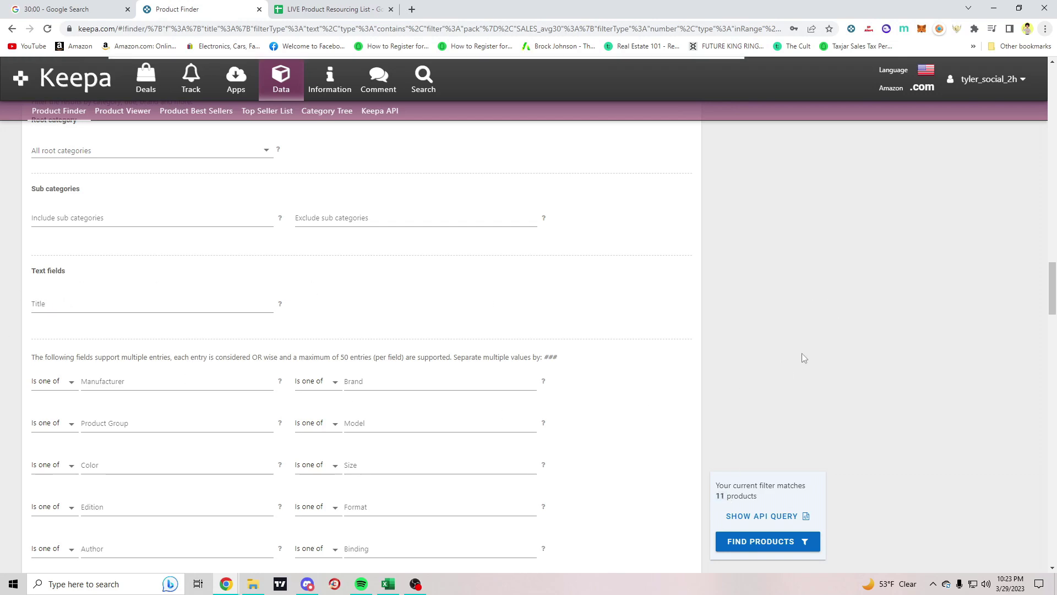
Re-enter the 90-day sales rank drop range of -100 to 10%
{"action": "scroll", "coordinate": [802, 353], "scroll_direction": "up", "scroll_amount": 20}
{"action": "scroll", "coordinate": [719, 369], "scroll_direction": "up", "scroll_amount": 7}
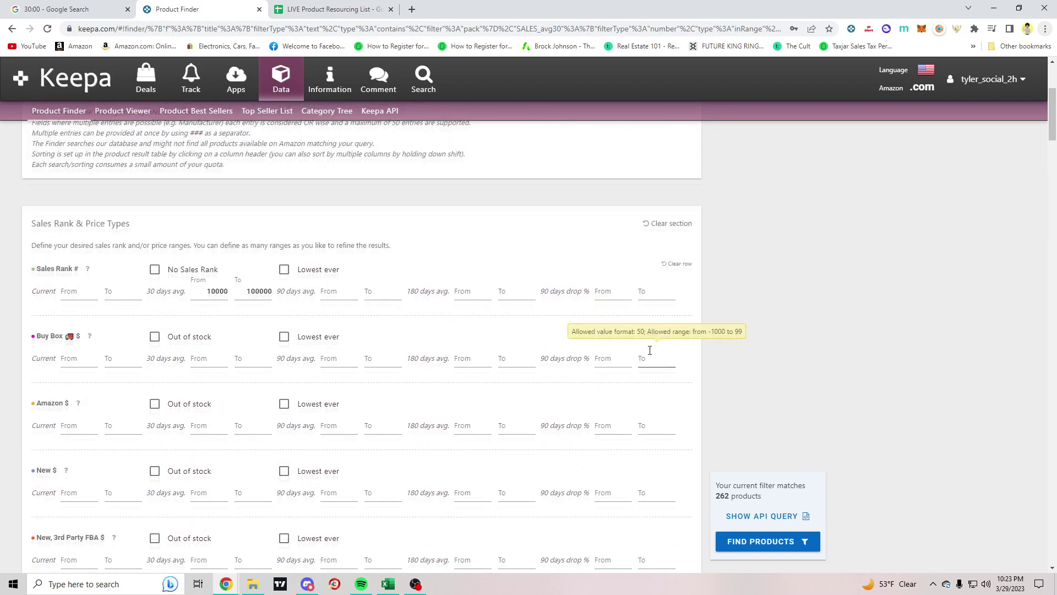
{"action": "left_click", "coordinate": [594, 406]}
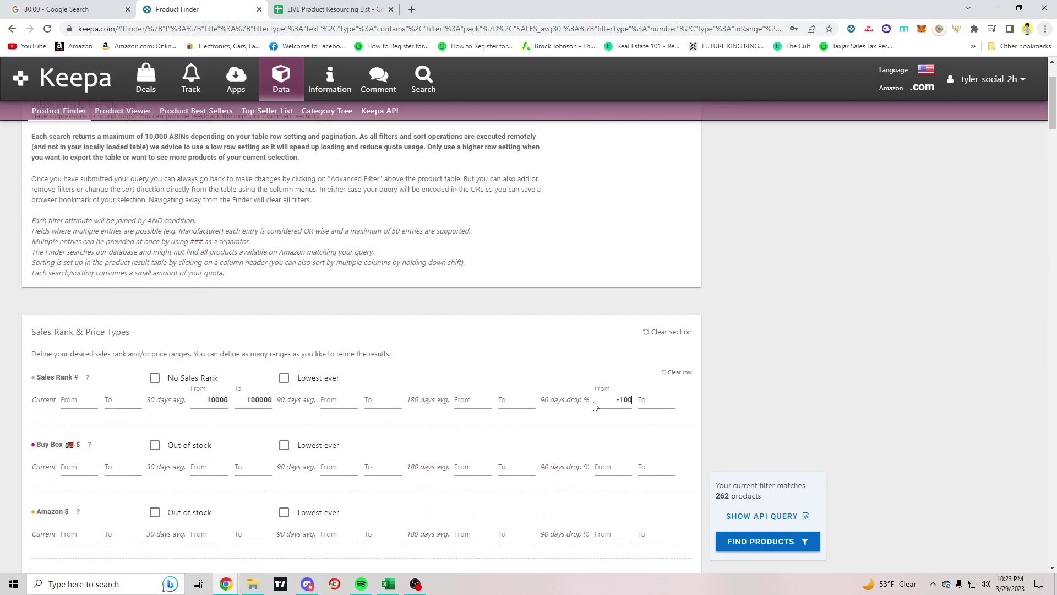
{"action": "left_click", "coordinate": [641, 399]}
{"action": "type", "text": "10"}
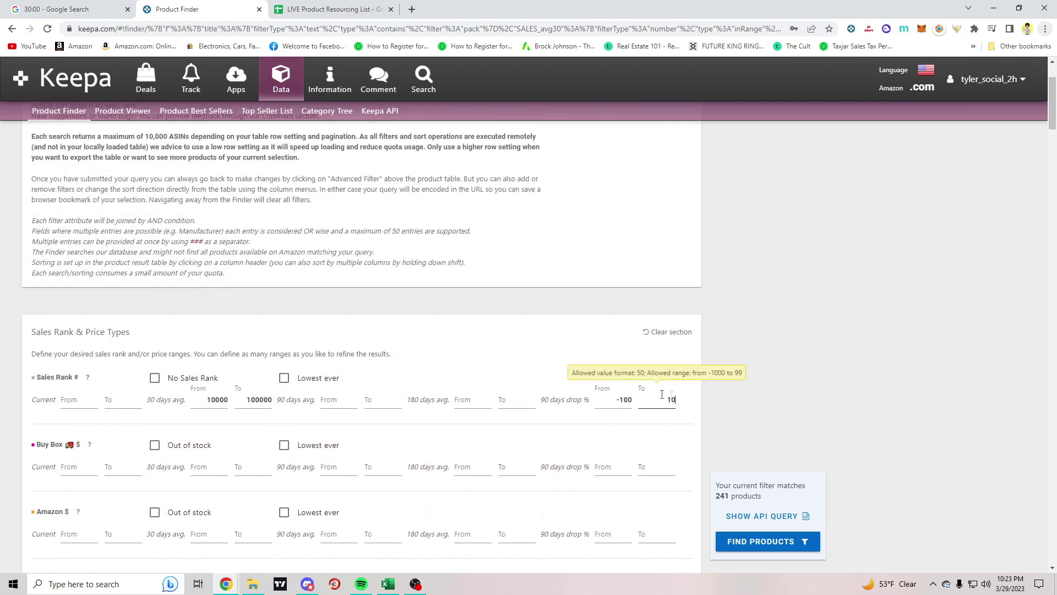
{"action": "left_click", "coordinate": [796, 385]}
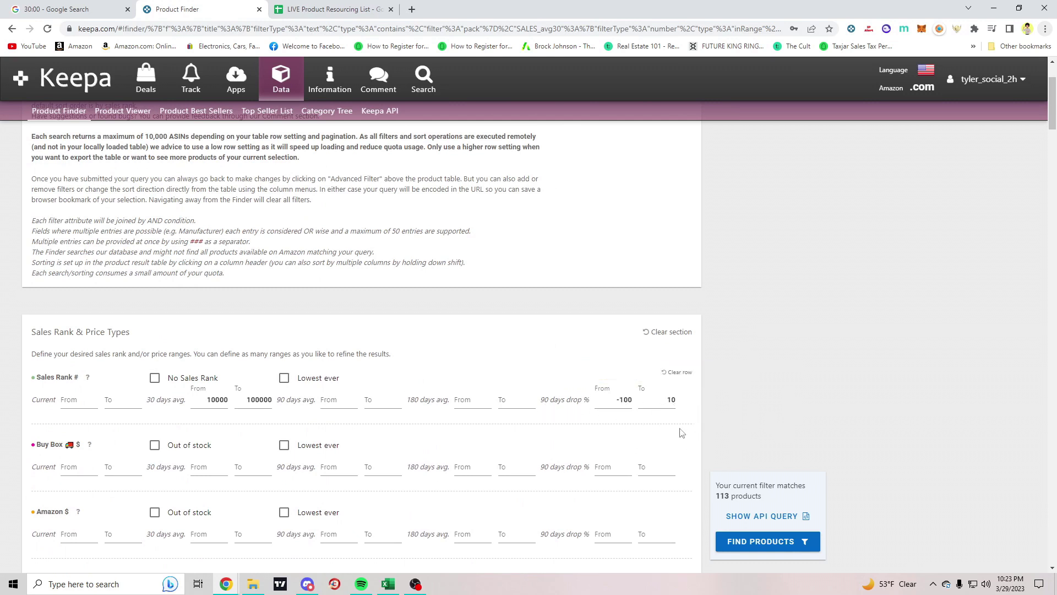
{"action": "double_click", "coordinate": [546, 399]}
Run the Find Products search with the restored filters
{"action": "scroll", "coordinate": [841, 375], "scroll_direction": "down", "scroll_amount": 1}
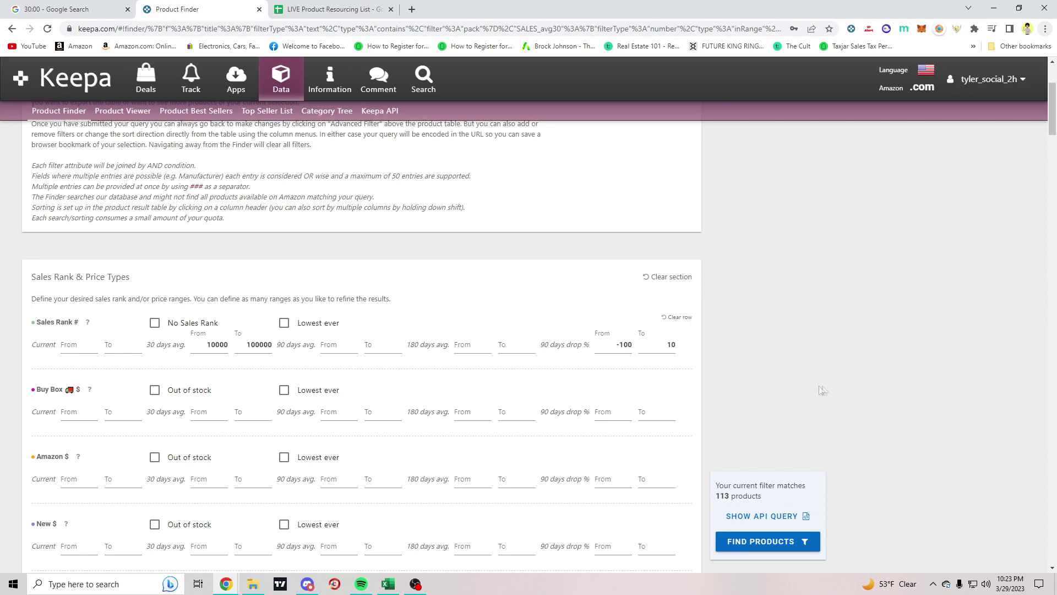
{"action": "scroll", "coordinate": [810, 369], "scroll_direction": "down", "scroll_amount": 1}
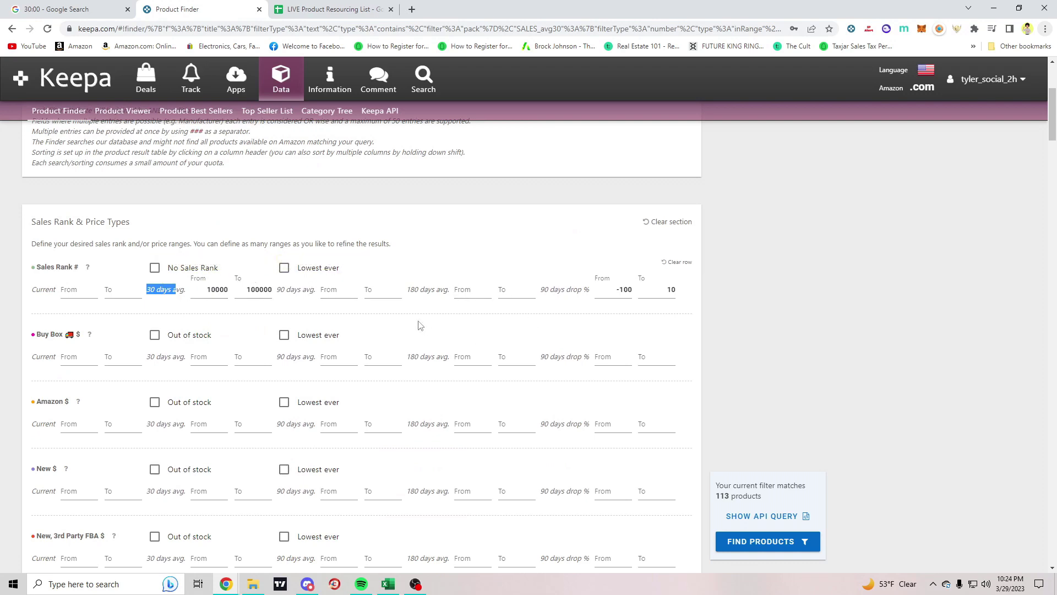
{"action": "scroll", "coordinate": [859, 349], "scroll_direction": "down", "scroll_amount": 15}
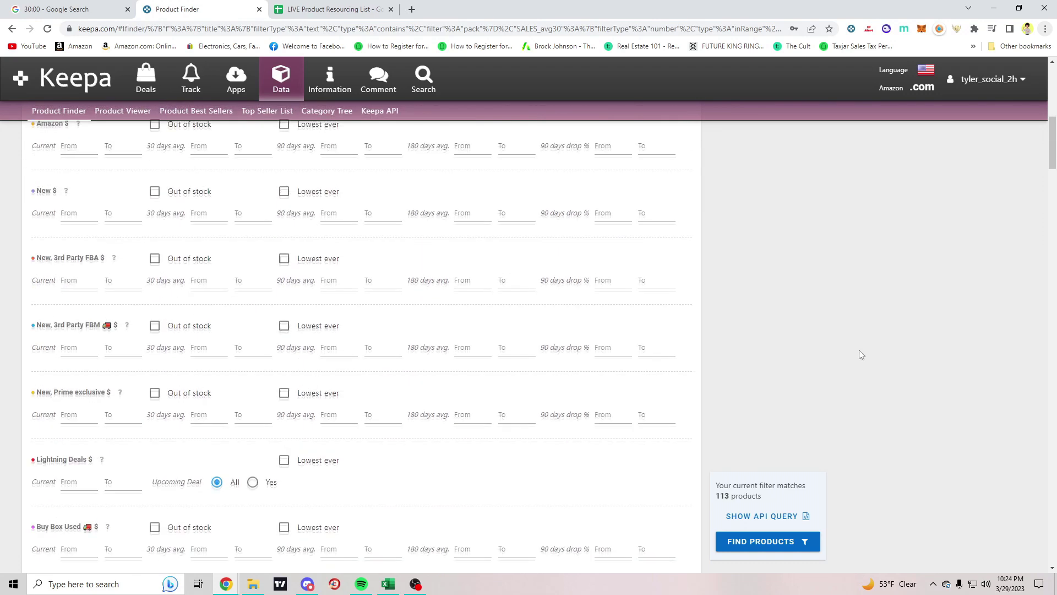
{"action": "scroll", "coordinate": [863, 353], "scroll_direction": "down", "scroll_amount": 4}
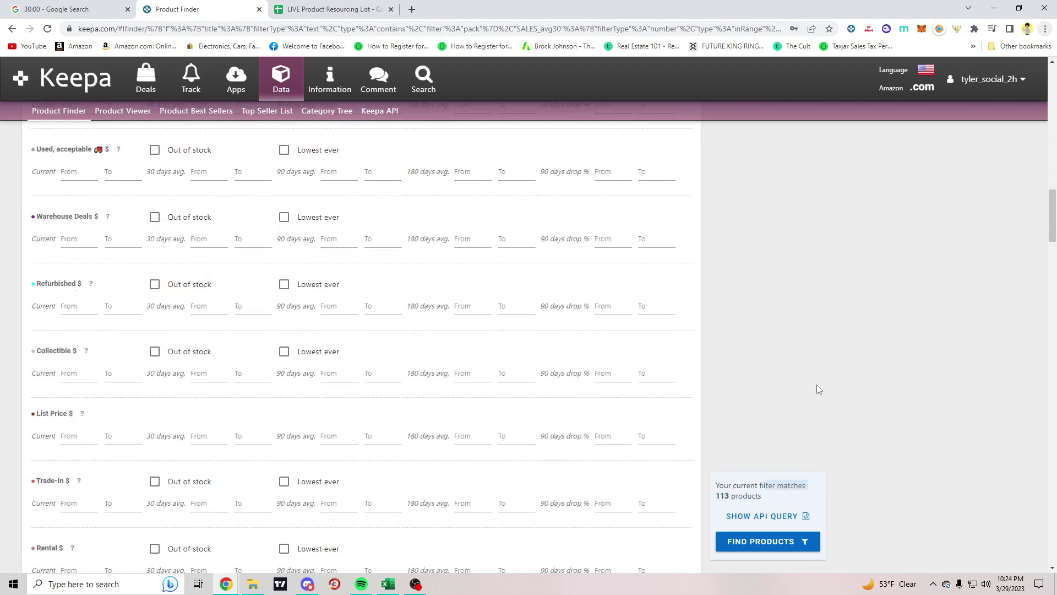
{"action": "left_click", "coordinate": [778, 544]}
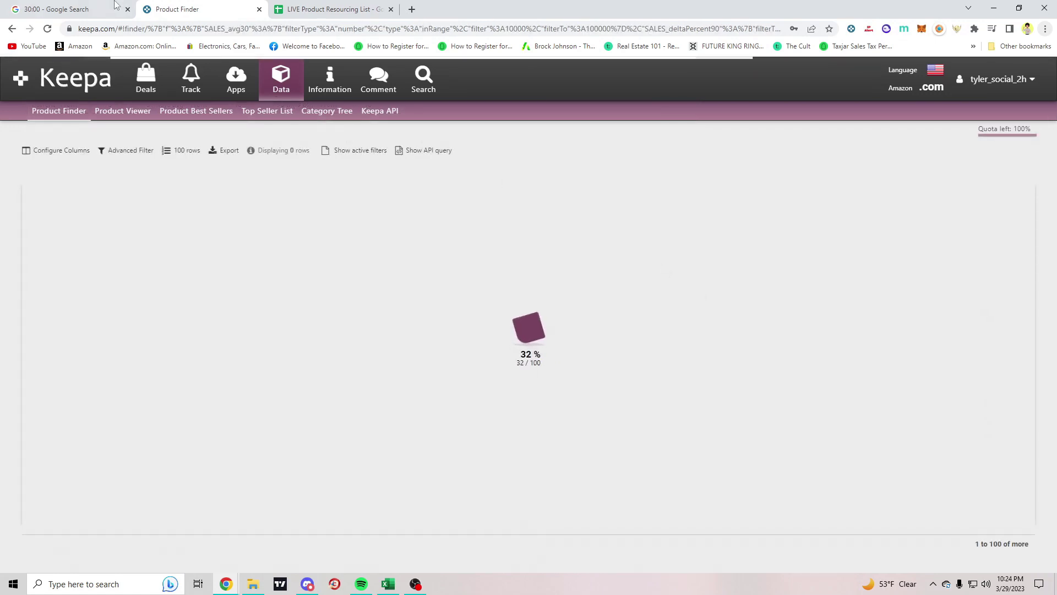
Check the countdown timer and resourcing spreadsheet, then return to the Keepa results
{"action": "left_click", "coordinate": [65, 6]}
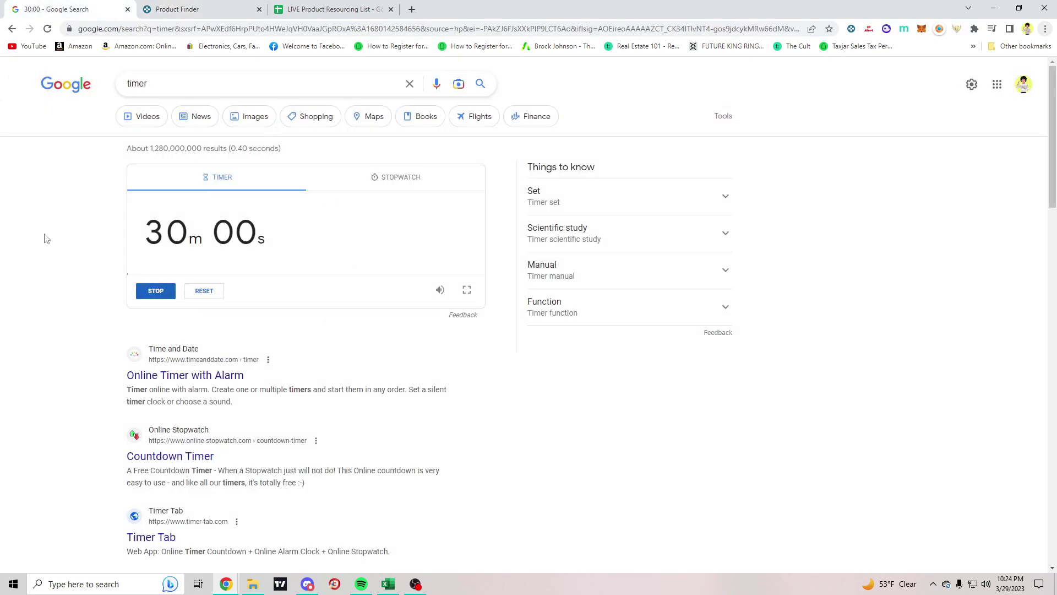
{"action": "left_click", "coordinate": [315, 9]}
{"action": "left_click", "coordinate": [184, 8]}
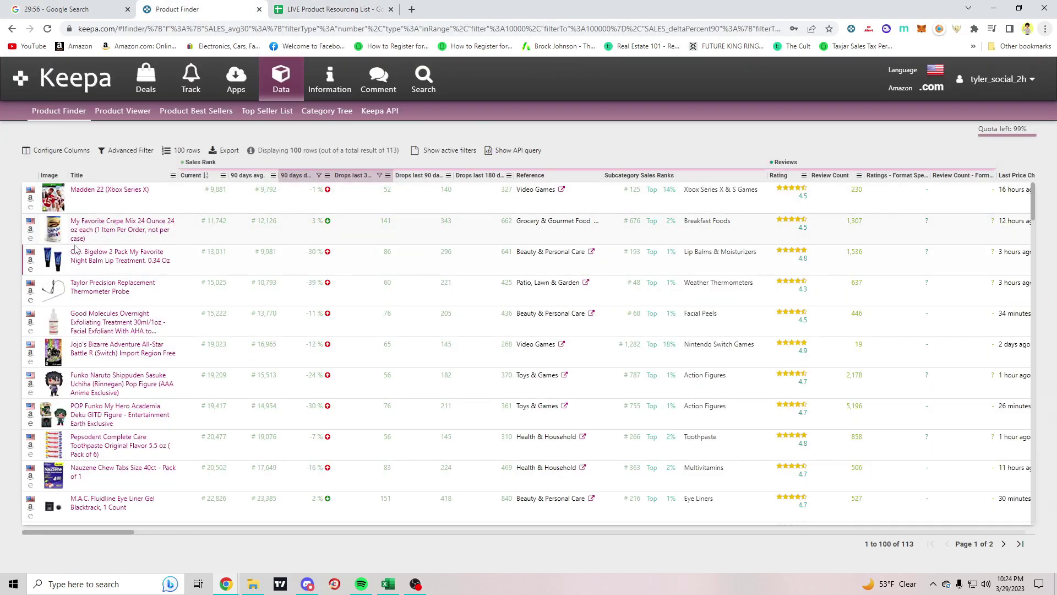
Open the Crepe Mix, Bigelow, Taylor, Good Molecules, Pepsodent and Nauzene Amazon listings in tabs
{"action": "middle_click", "coordinate": [30, 233]}
{"action": "mouse_move", "coordinate": [55, 261]}
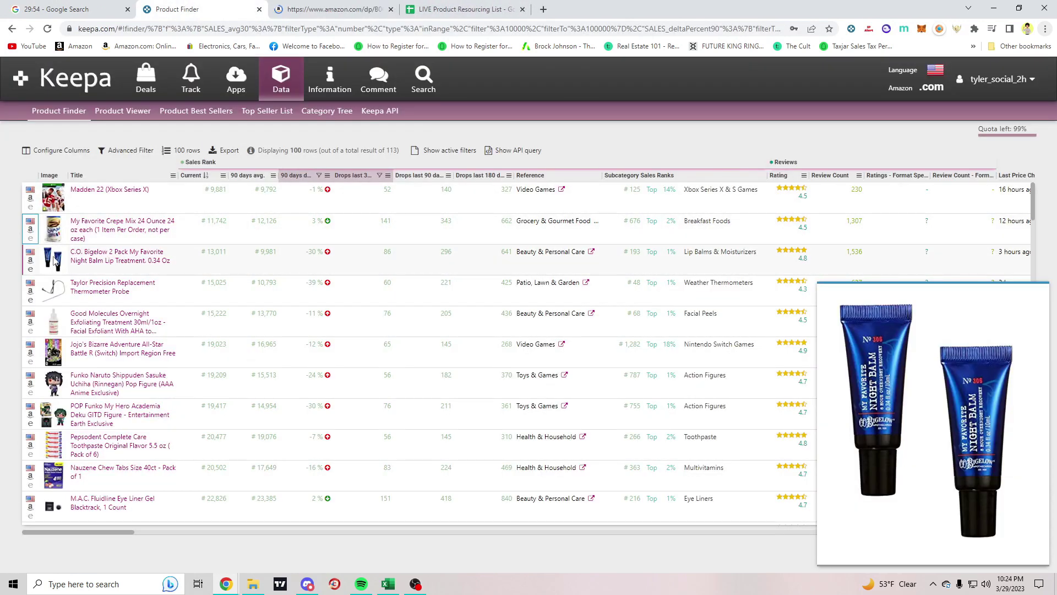
{"action": "middle_click", "coordinate": [30, 260]}
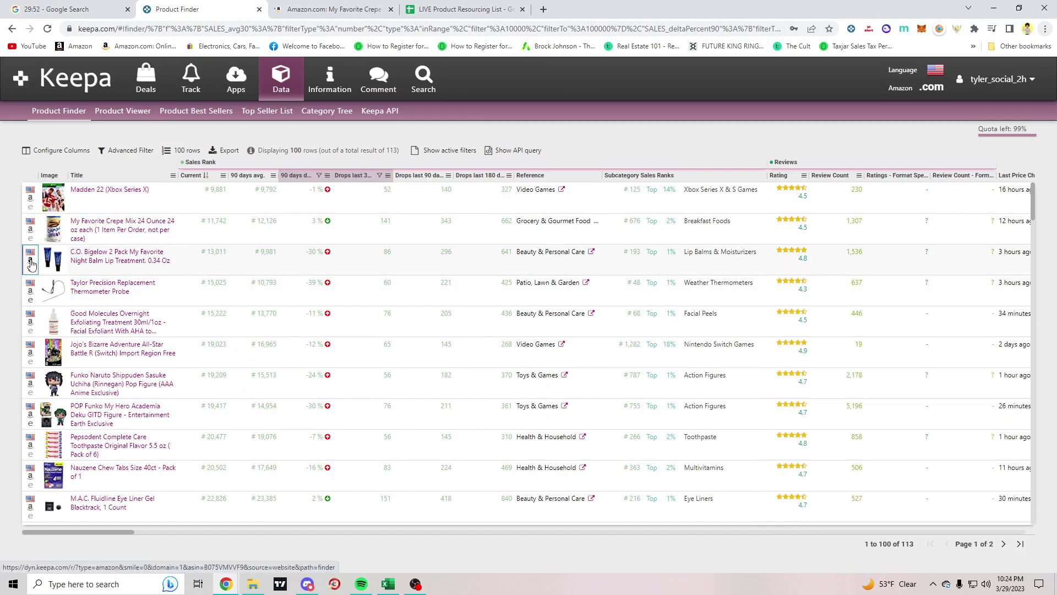
{"action": "mouse_move", "coordinate": [55, 290]}
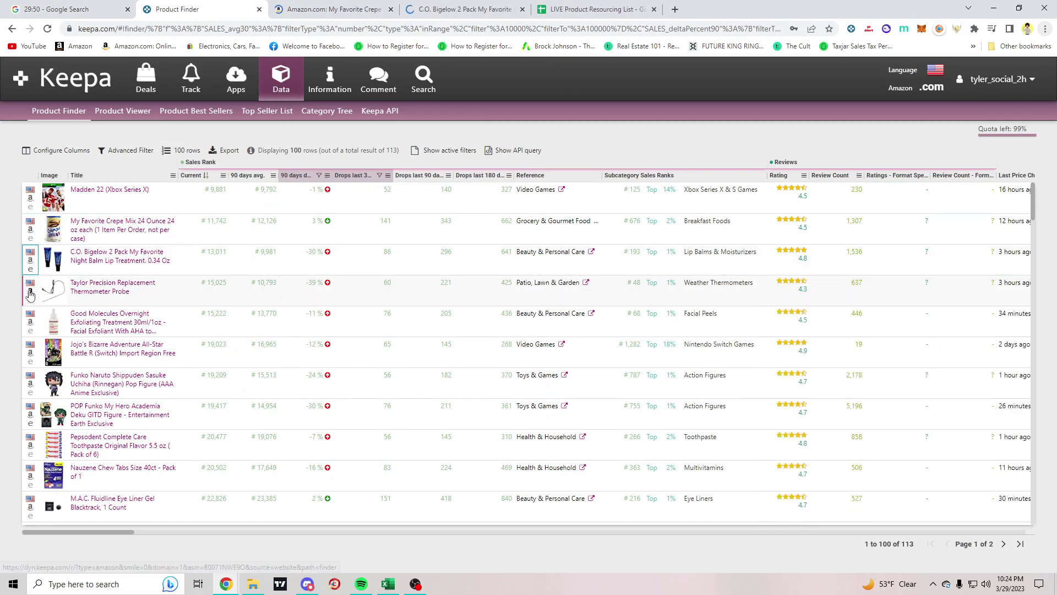
{"action": "middle_click", "coordinate": [30, 291]}
{"action": "middle_click", "coordinate": [30, 321]}
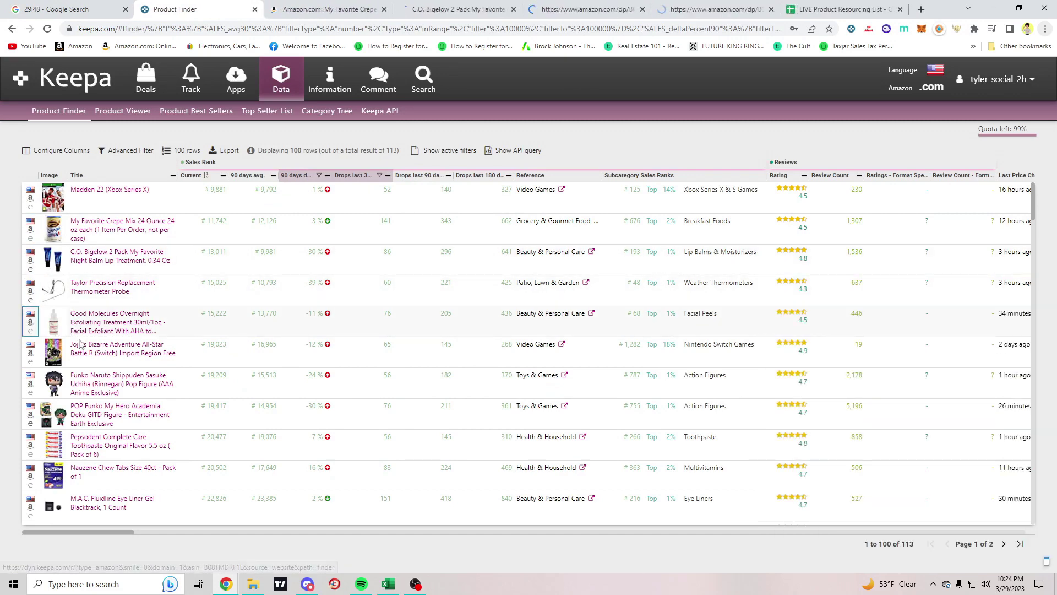
{"action": "scroll", "coordinate": [49, 286], "scroll_direction": "down", "scroll_amount": 2}
{"action": "mouse_move", "coordinate": [59, 251]}
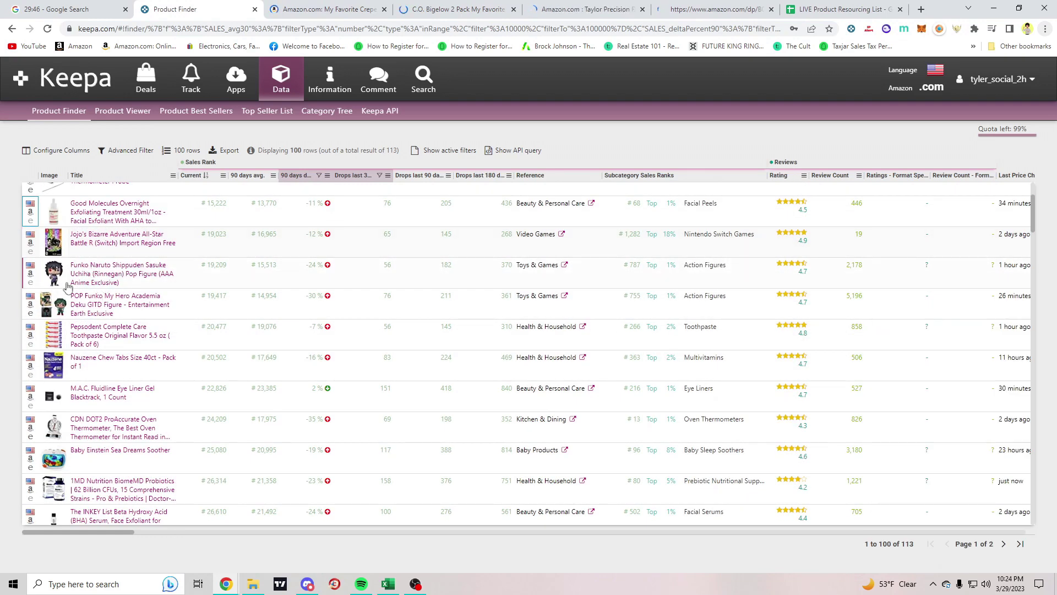
{"action": "middle_click", "coordinate": [31, 336]}
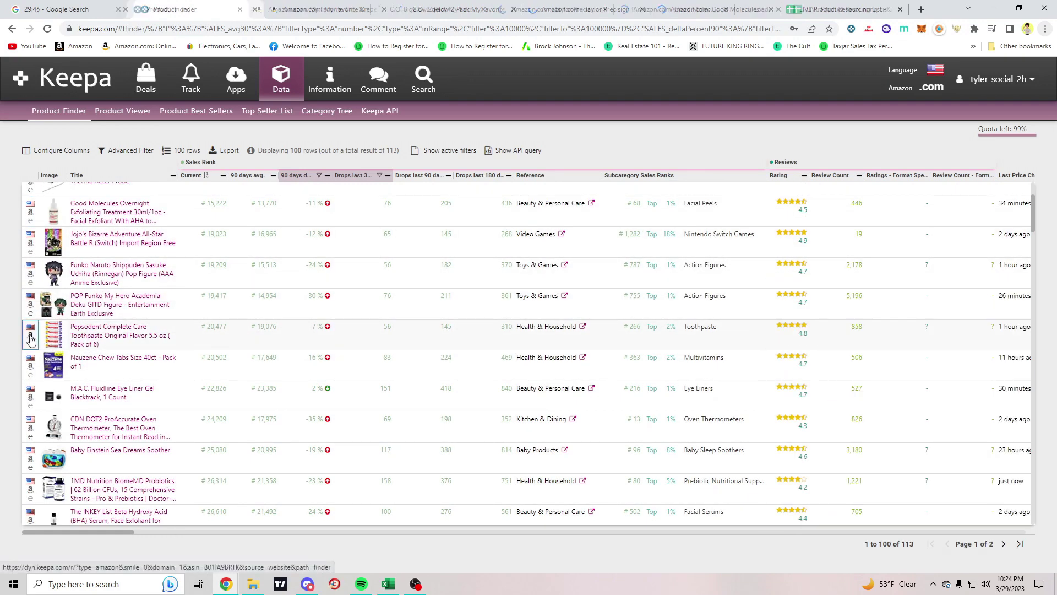
{"action": "mouse_move", "coordinate": [53, 366]}
{"action": "middle_click", "coordinate": [31, 366]}
{"action": "left_click", "coordinate": [254, 10]}
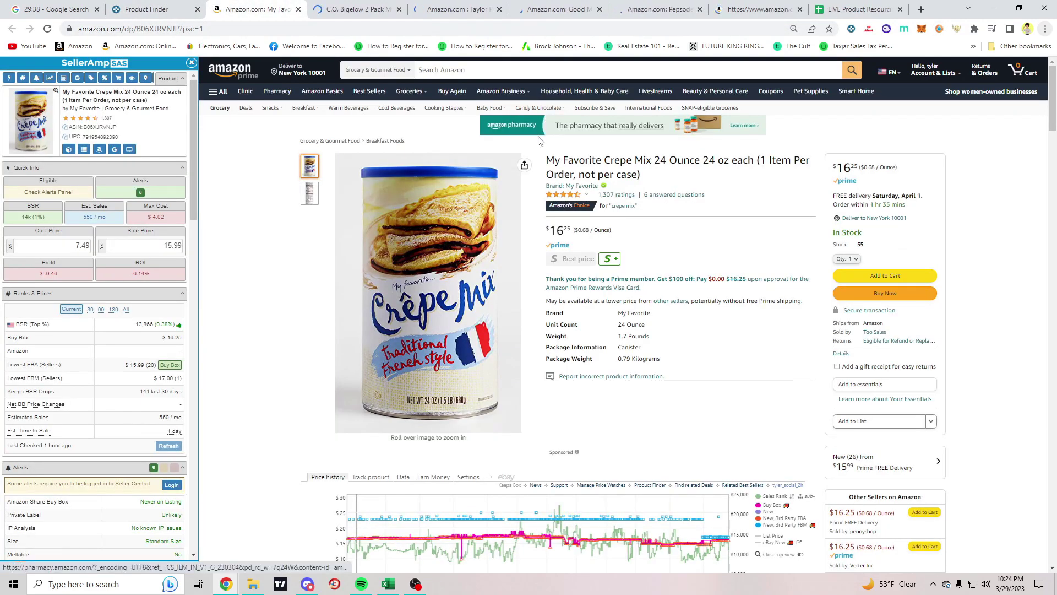
Scroll through SellerAmp's offers for the My Favorite Crepe Mix listing
{"action": "scroll", "coordinate": [296, 290], "scroll_direction": "down", "scroll_amount": 2}
{"action": "scroll", "coordinate": [296, 291], "scroll_direction": "down", "scroll_amount": 3}
{"action": "scroll", "coordinate": [276, 303], "scroll_direction": "up", "scroll_amount": 6}
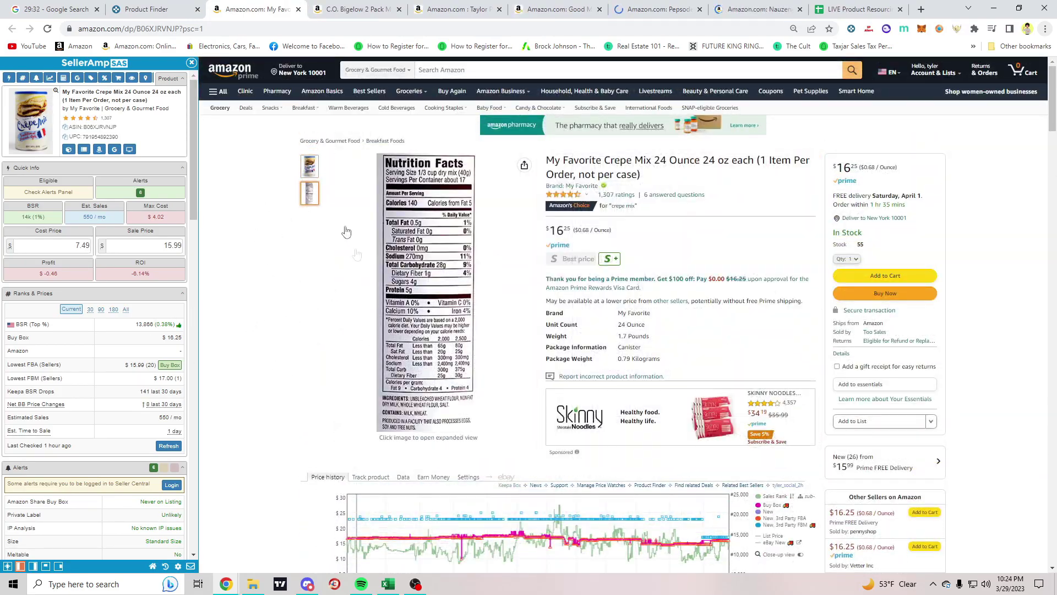
{"action": "scroll", "coordinate": [267, 244], "scroll_direction": "down", "scroll_amount": 4}
{"action": "scroll", "coordinate": [264, 375], "scroll_direction": "down", "scroll_amount": 5}
{"action": "scroll", "coordinate": [220, 380], "scroll_direction": "up", "scroll_amount": 4}
{"action": "scroll", "coordinate": [121, 358], "scroll_direction": "down", "scroll_amount": 6}
{"action": "scroll", "coordinate": [121, 355], "scroll_direction": "up", "scroll_amount": 8}
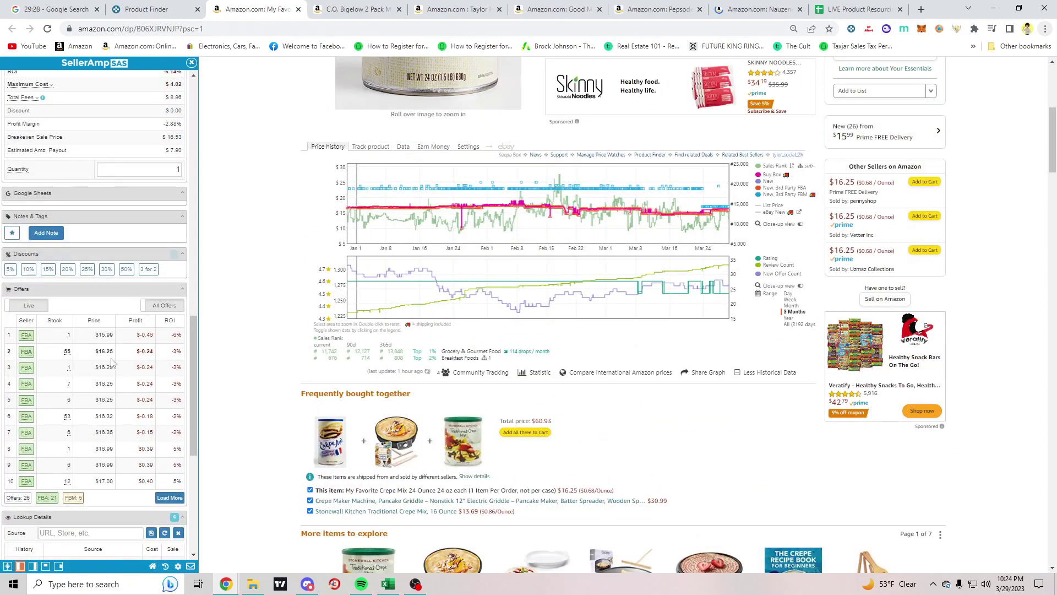
{"action": "scroll", "coordinate": [264, 331], "scroll_direction": "up", "scroll_amount": 8}
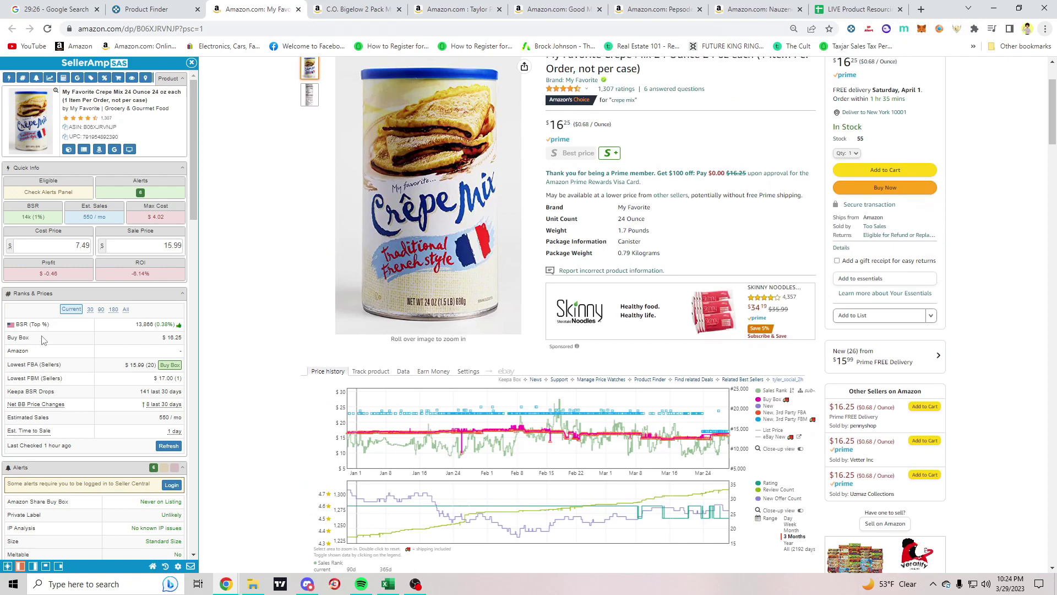
{"action": "scroll", "coordinate": [110, 331], "scroll_direction": "down", "scroll_amount": 3}
{"action": "scroll", "coordinate": [568, 425], "scroll_direction": "down", "scroll_amount": 4}
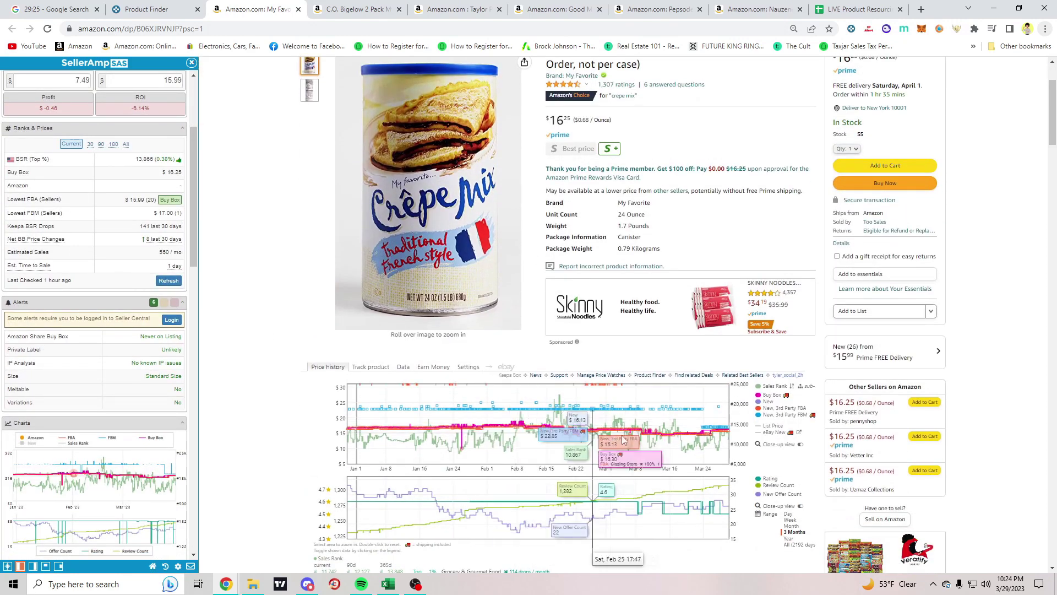
Review the crepe mix Keepa chart, then close it to reach the Bigelow night balm
{"action": "scroll", "coordinate": [322, 390], "scroll_direction": "down", "scroll_amount": 1}
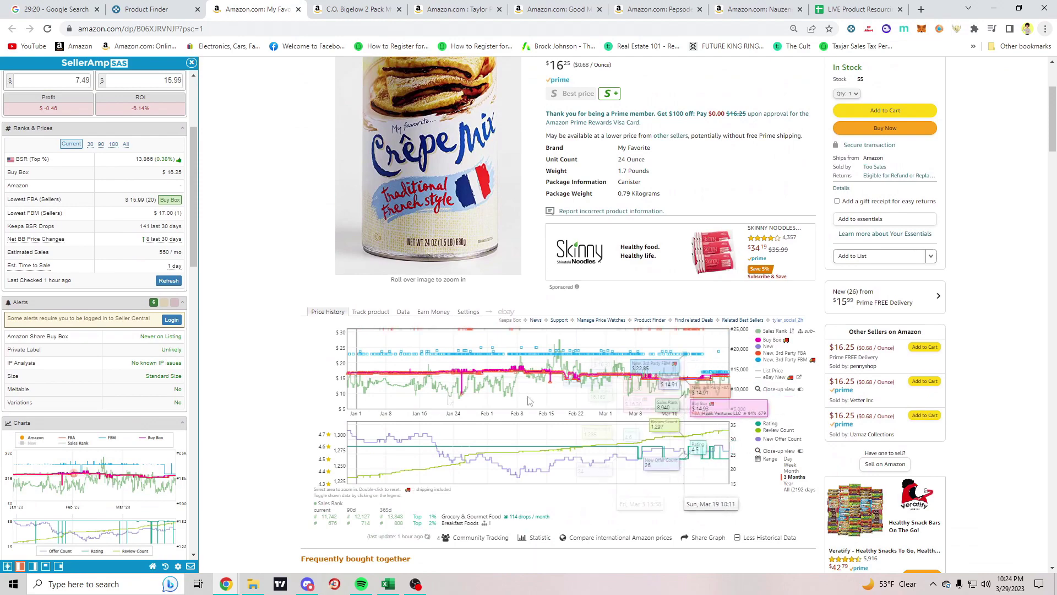
{"action": "scroll", "coordinate": [116, 342], "scroll_direction": "down", "scroll_amount": 8}
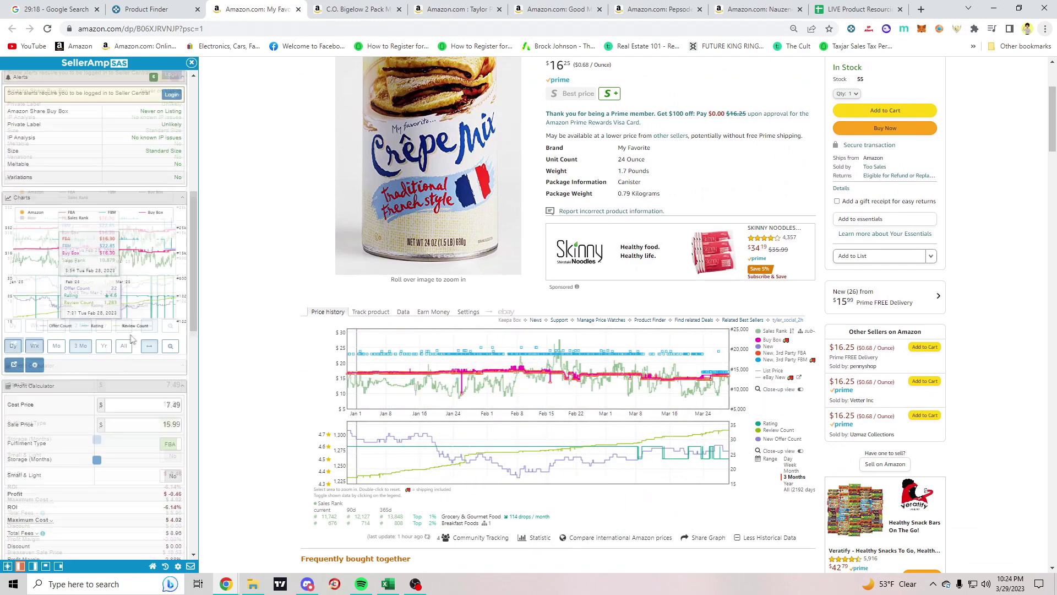
{"action": "scroll", "coordinate": [143, 302], "scroll_direction": "down", "scroll_amount": 3}
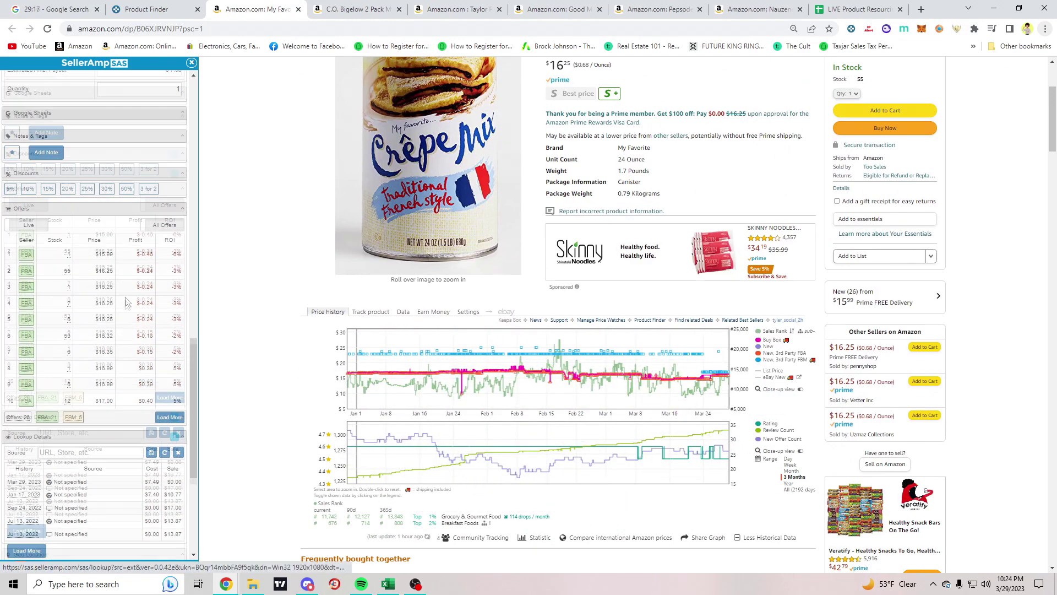
{"action": "scroll", "coordinate": [123, 327], "scroll_direction": "up", "scroll_amount": 4}
{"action": "scroll", "coordinate": [122, 327], "scroll_direction": "up", "scroll_amount": 10}
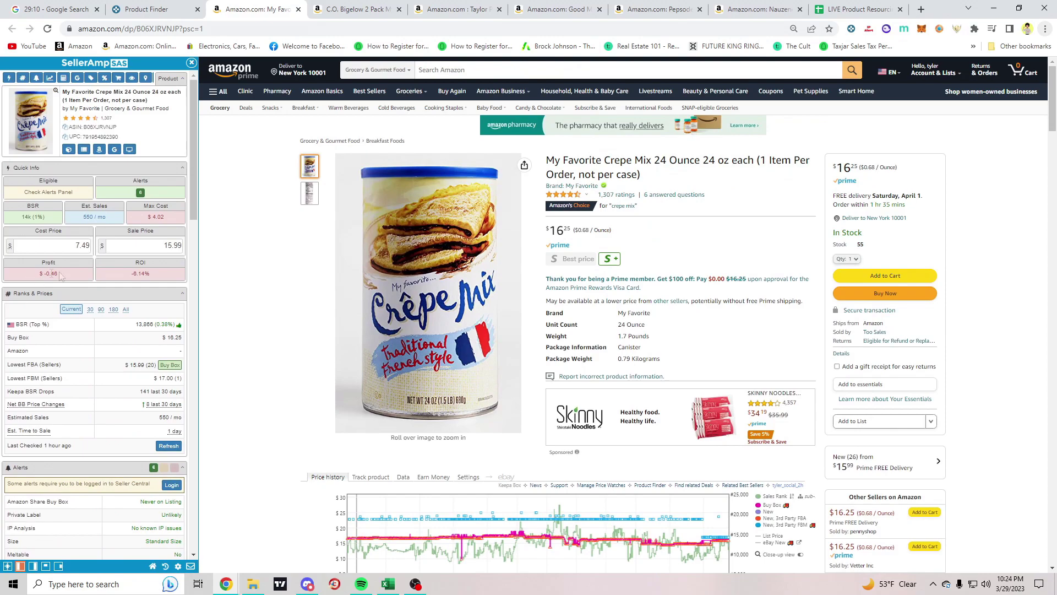
{"action": "scroll", "coordinate": [238, 283], "scroll_direction": "down", "scroll_amount": 6}
{"action": "scroll", "coordinate": [132, 380], "scroll_direction": "down", "scroll_amount": 10}
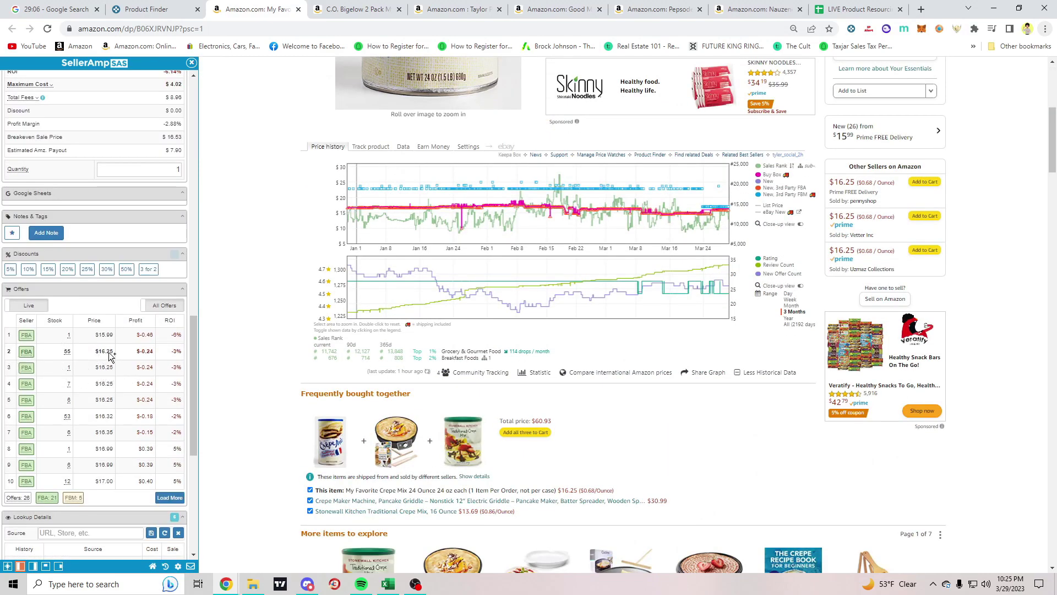
{"action": "scroll", "coordinate": [82, 361], "scroll_direction": "up", "scroll_amount": 1}
{"action": "scroll", "coordinate": [276, 309], "scroll_direction": "up", "scroll_amount": 6}
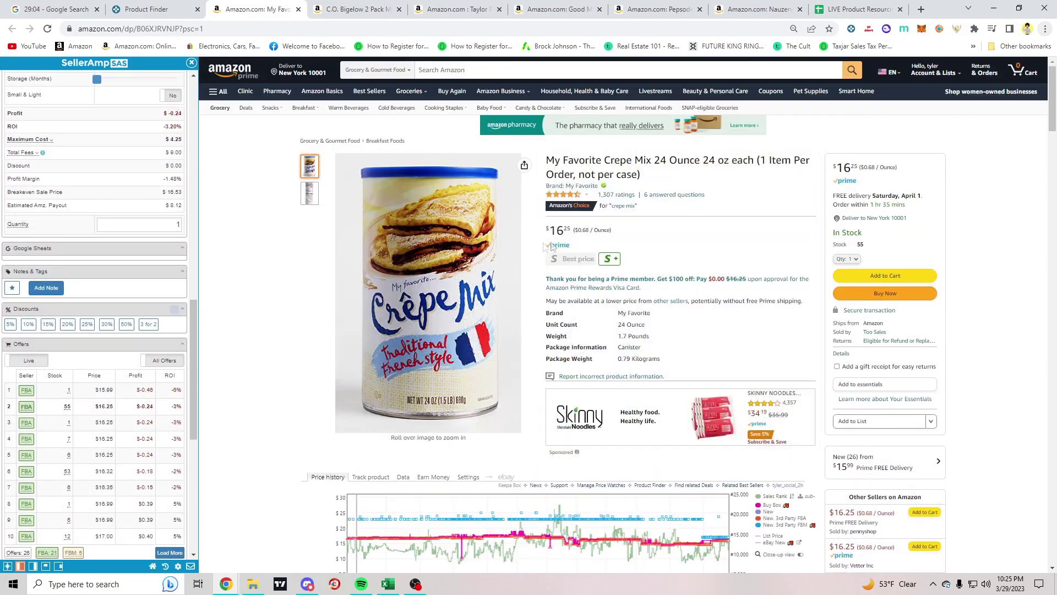
{"action": "left_click", "coordinate": [298, 10]}
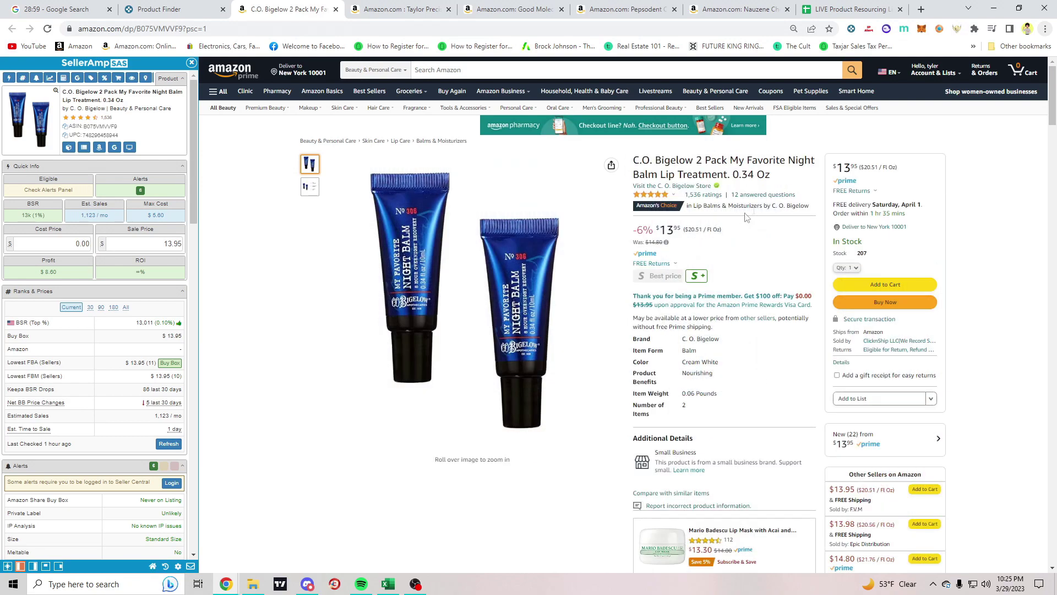
Narrow the night balm's Keepa price history to the last month, then the last week
{"action": "scroll", "coordinate": [748, 313], "scroll_direction": "down", "scroll_amount": 7}
{"action": "scroll", "coordinate": [733, 331], "scroll_direction": "up", "scroll_amount": 1}
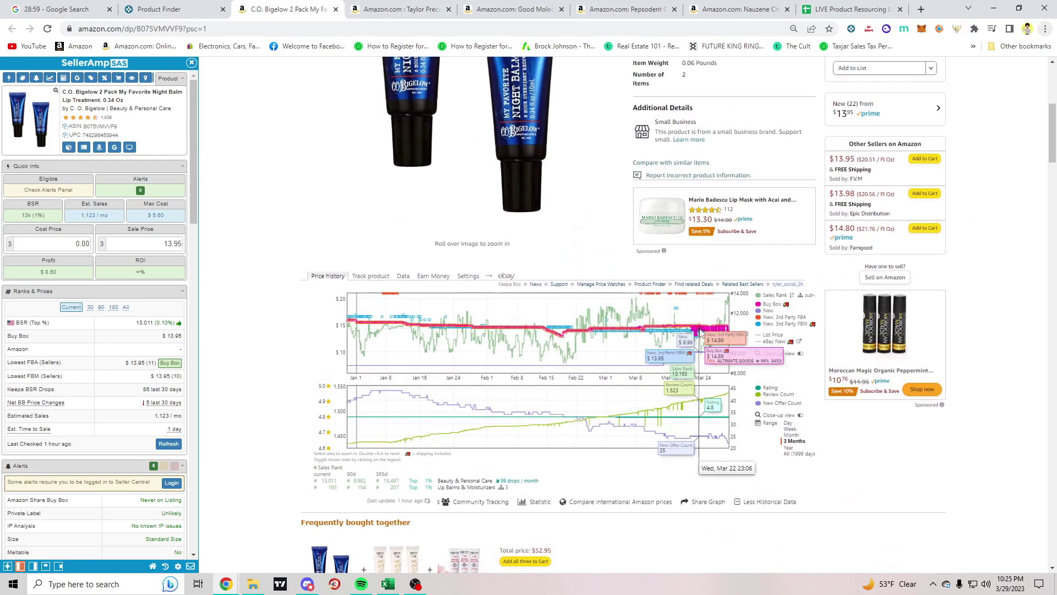
{"action": "scroll", "coordinate": [143, 337], "scroll_direction": "down", "scroll_amount": 10}
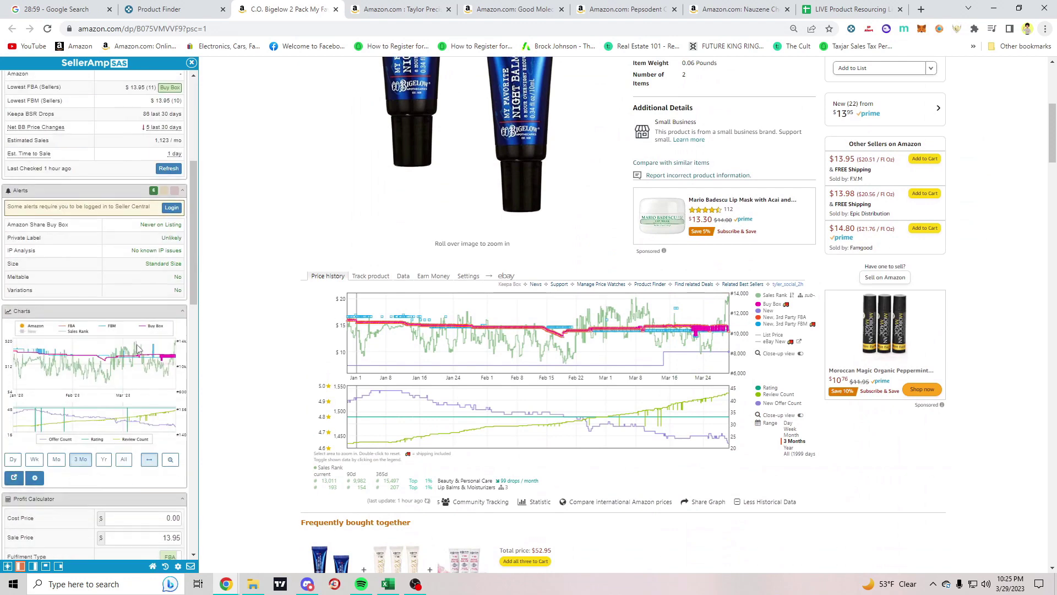
{"action": "scroll", "coordinate": [143, 338], "scroll_direction": "down", "scroll_amount": 3}
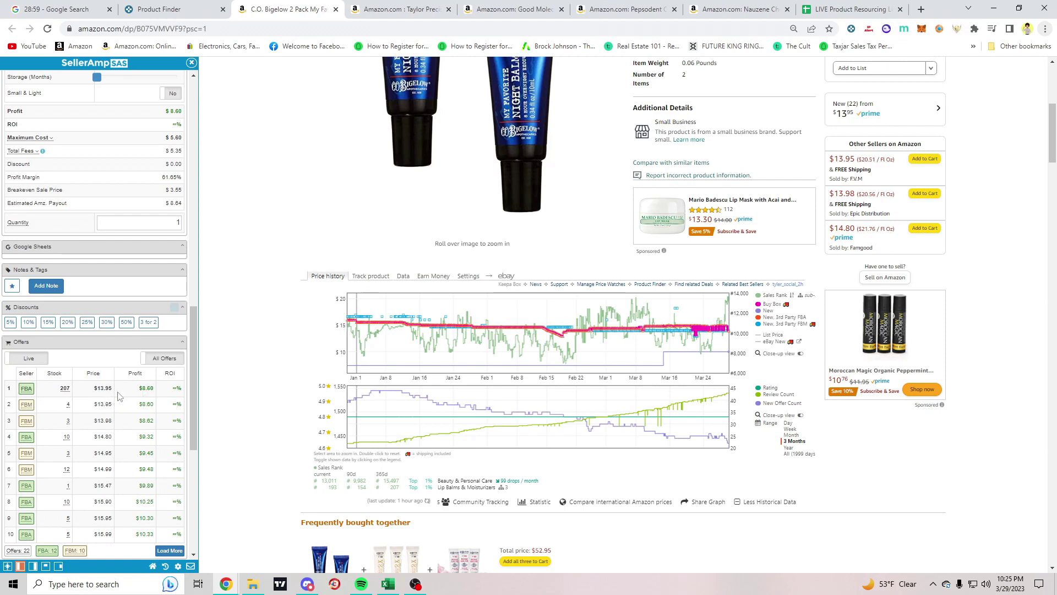
{"action": "left_click", "coordinate": [791, 435]}
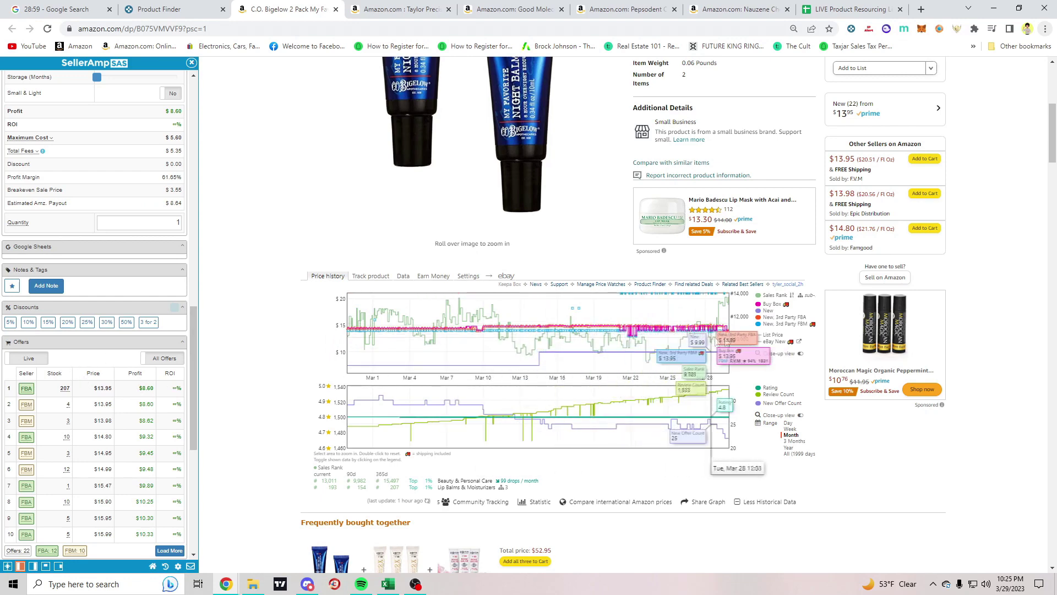
{"action": "left_click", "coordinate": [791, 429]}
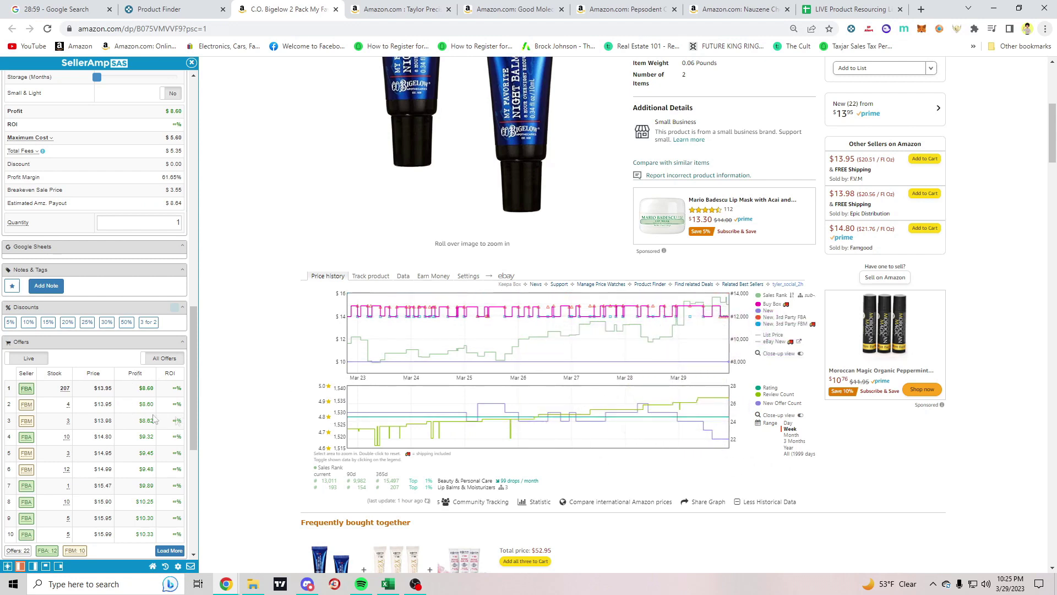
Enter a 14.89 sale price in SellerAmp and Google the night balm's title
{"action": "scroll", "coordinate": [173, 331], "scroll_direction": "up", "scroll_amount": 10}
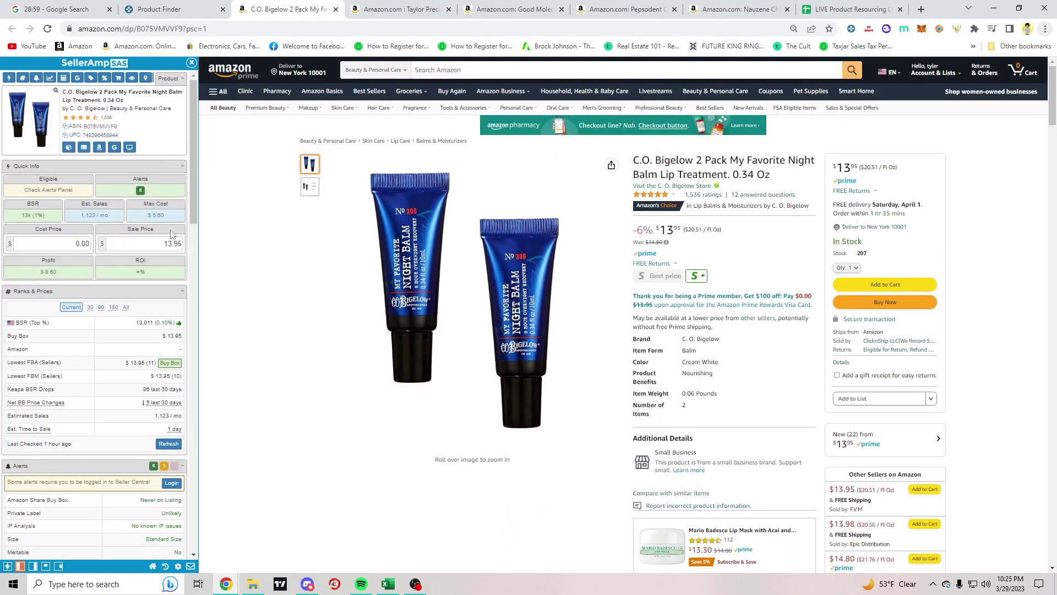
{"action": "type", "text": "14.89"}
{"action": "left_click", "coordinate": [114, 147]}
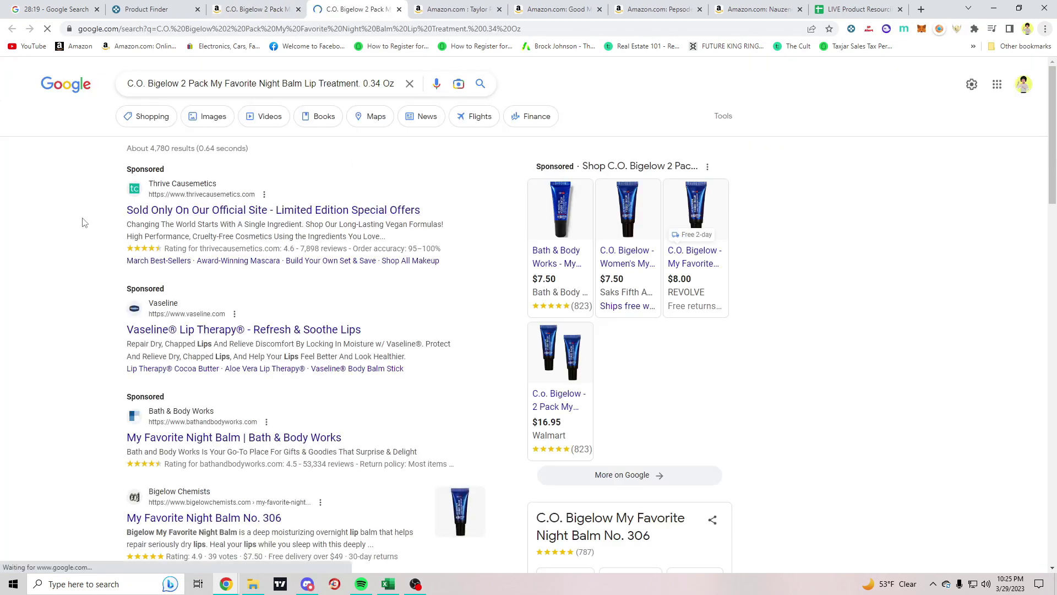
Open the Bath & Body Works My Favorite Night Balm shopping result in a new tab and view it
{"action": "mouse_move", "coordinate": [575, 267]}
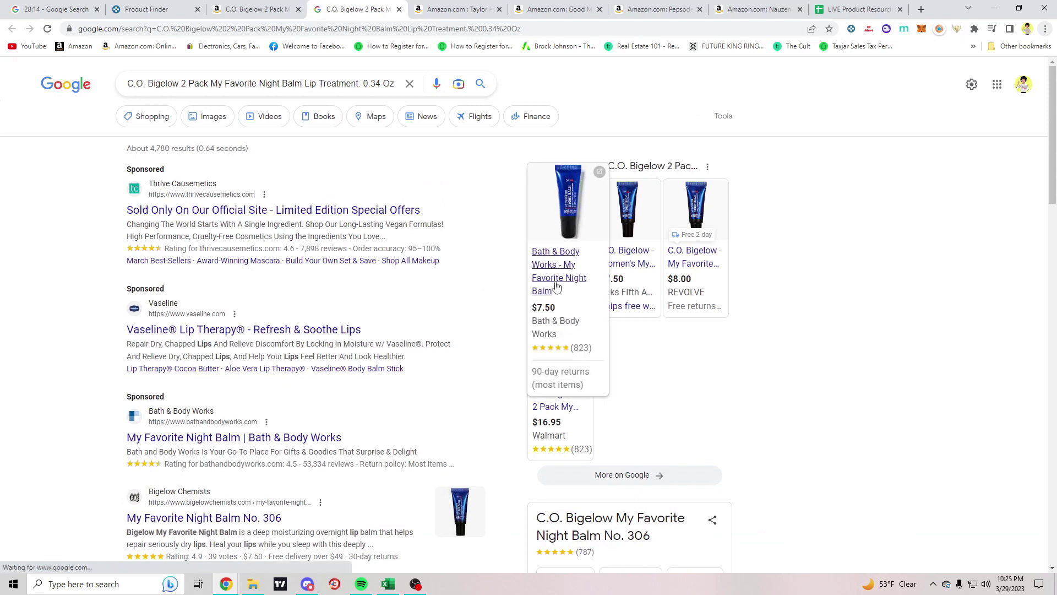
{"action": "middle_click", "coordinate": [573, 287]}
{"action": "left_click", "coordinate": [401, 17]}
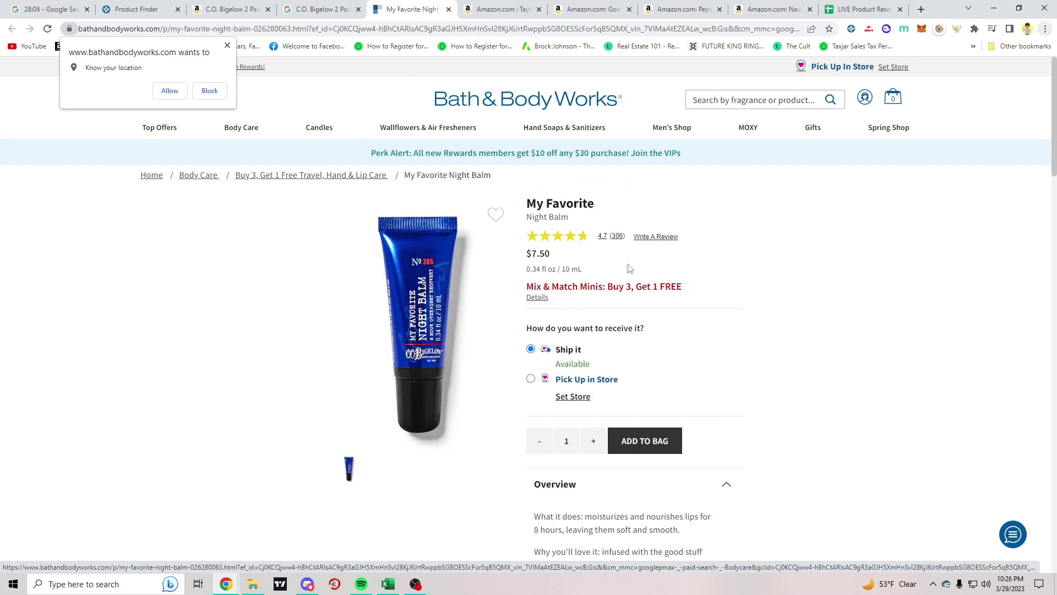
Review the $7.50 Night Balm price and the Buy 3, Get 1 FREE offer
{"action": "left_click_drag", "start_coordinate": [549, 252], "coordinate": [705, 557]}
{"action": "left_click", "coordinate": [740, 306]}
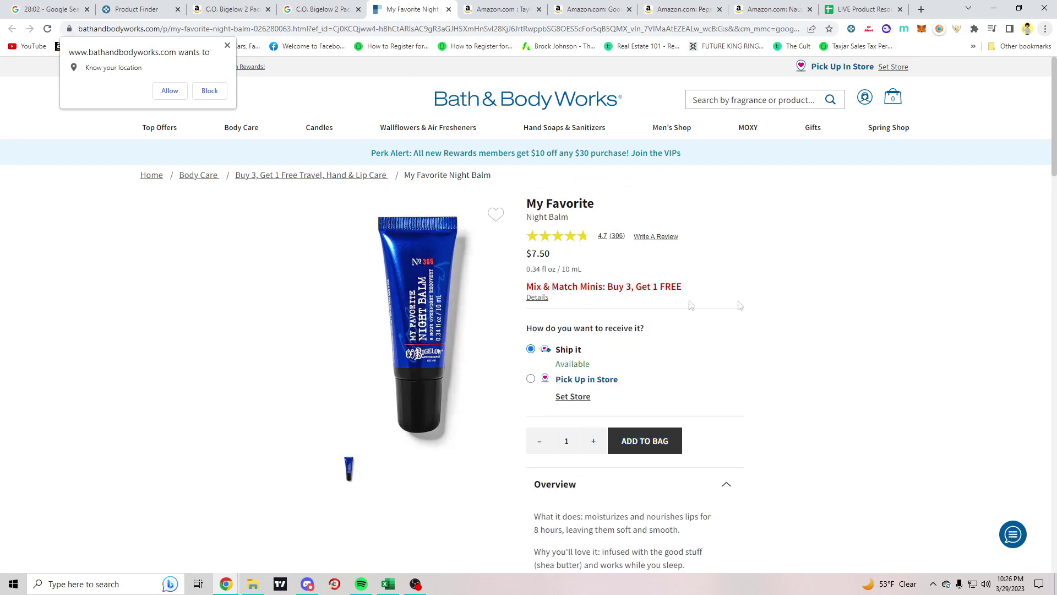
{"action": "scroll", "coordinate": [782, 314], "scroll_direction": "down", "scroll_amount": 3}
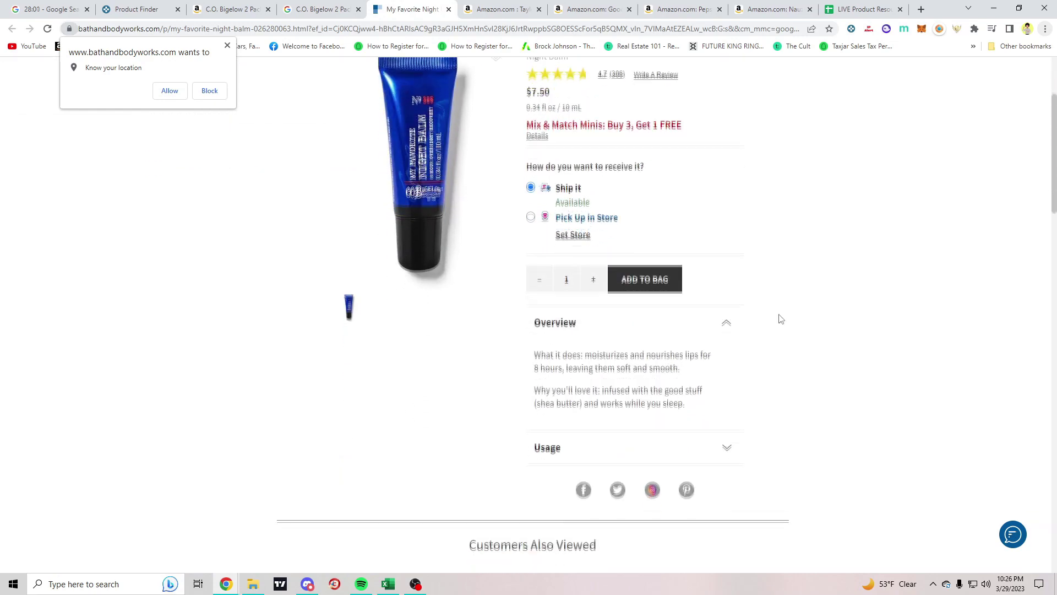
{"action": "scroll", "coordinate": [777, 316], "scroll_direction": "up", "scroll_amount": 3}
Dismiss the location popup and return to the C.O. Bigelow 2 Pack Night Balm Amazon listing
{"action": "left_click", "coordinate": [228, 46]}
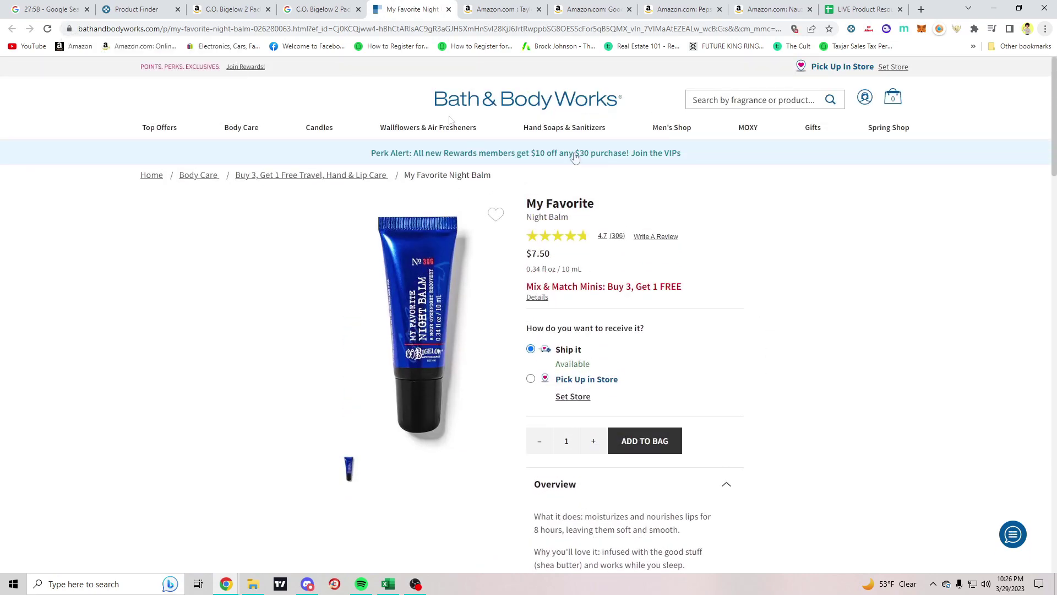
{"action": "scroll", "coordinate": [831, 243], "scroll_direction": "down", "scroll_amount": 5}
{"action": "scroll", "coordinate": [830, 307], "scroll_direction": "up", "scroll_amount": 4}
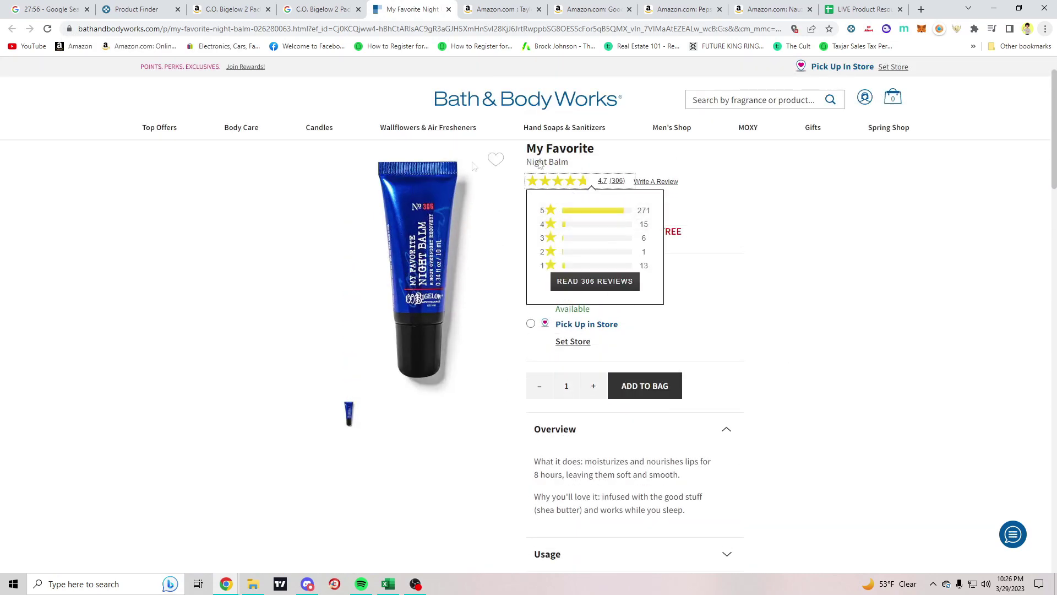
{"action": "scroll", "coordinate": [630, 201], "scroll_direction": "up", "scroll_amount": 1}
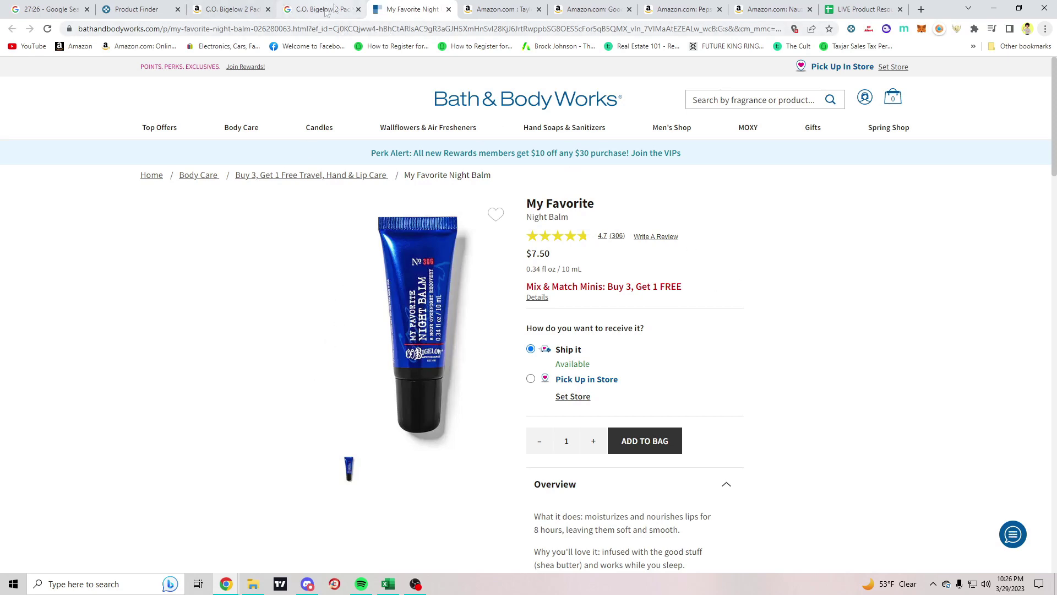
{"action": "left_click", "coordinate": [259, 8]}
Enter 15 as the night balm's SellerAmp cost price and close its leftover tabs, including Bath & Body Works
{"action": "left_click", "coordinate": [87, 240]}
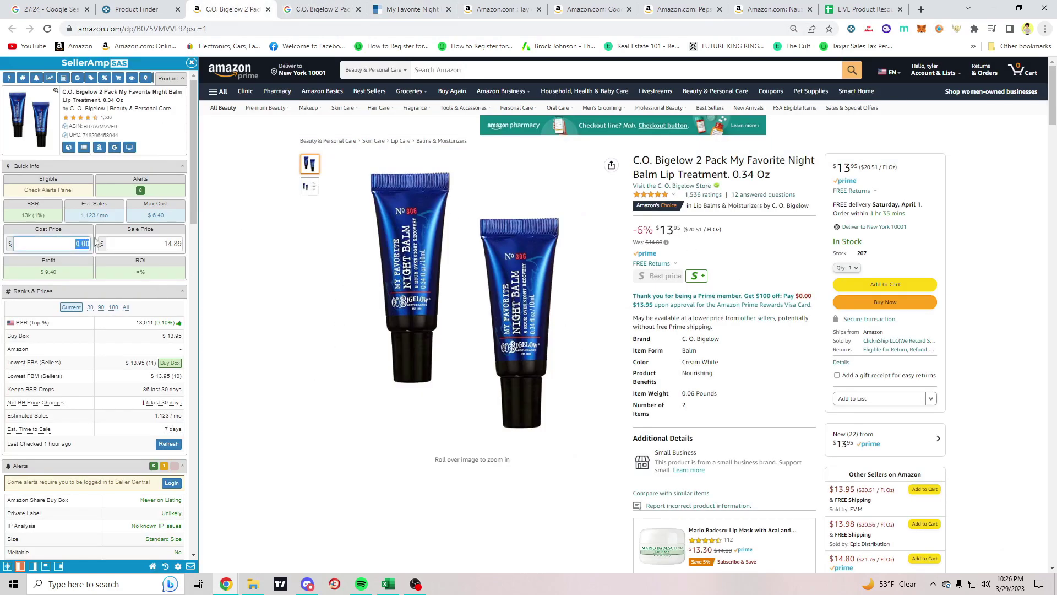
{"action": "type", "text": "15"}
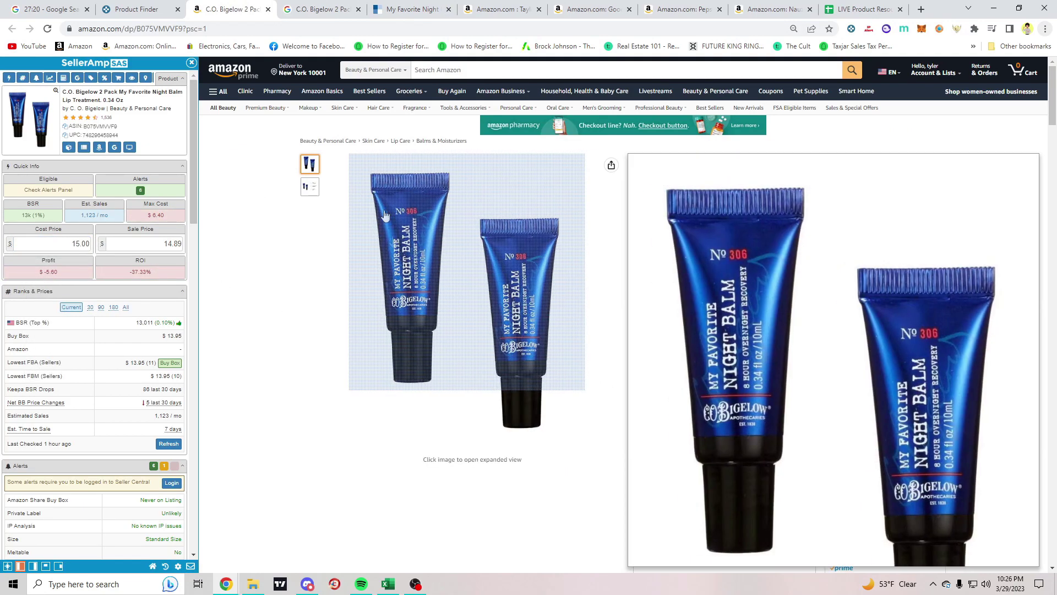
{"action": "left_click", "coordinate": [297, 5]}
{"action": "left_click", "coordinate": [231, 8]}
{"action": "left_click", "coordinate": [268, 9]}
{"action": "left_click", "coordinate": [268, 9]}
{"action": "middle_click", "coordinate": [269, 13]}
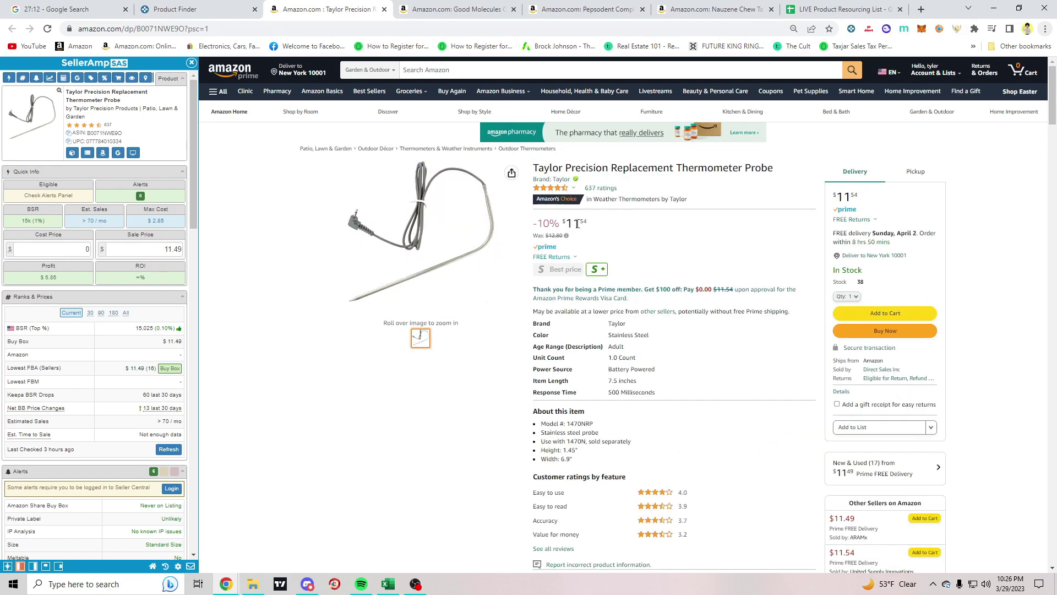
Search Google for the Taylor Precision Replacement Thermometer Probe title from SellerAmp
{"action": "scroll", "coordinate": [89, 259], "scroll_direction": "down", "scroll_amount": 10}
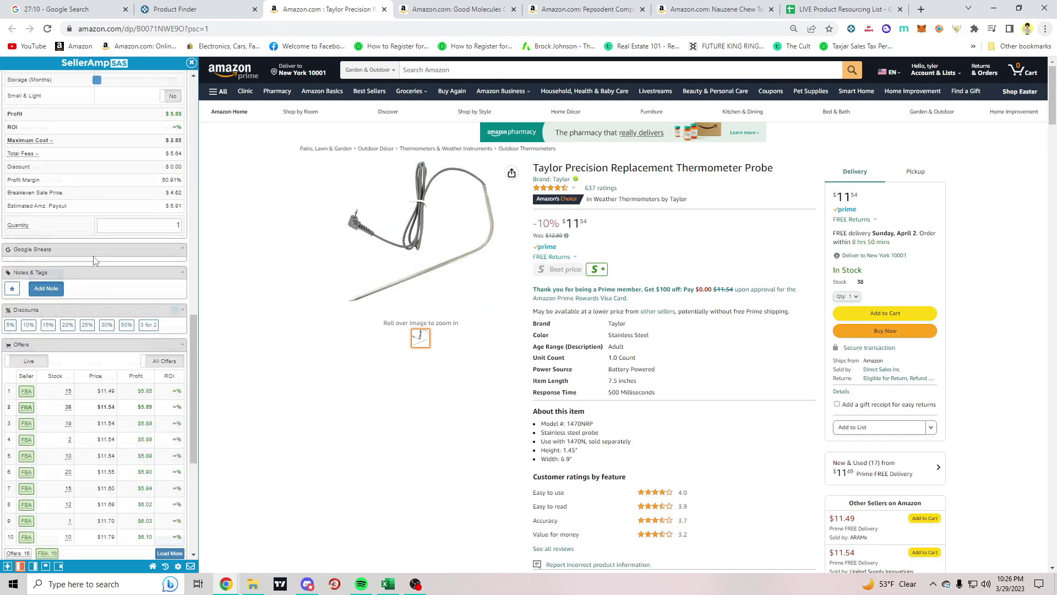
{"action": "scroll", "coordinate": [618, 290], "scroll_direction": "down", "scroll_amount": 8}
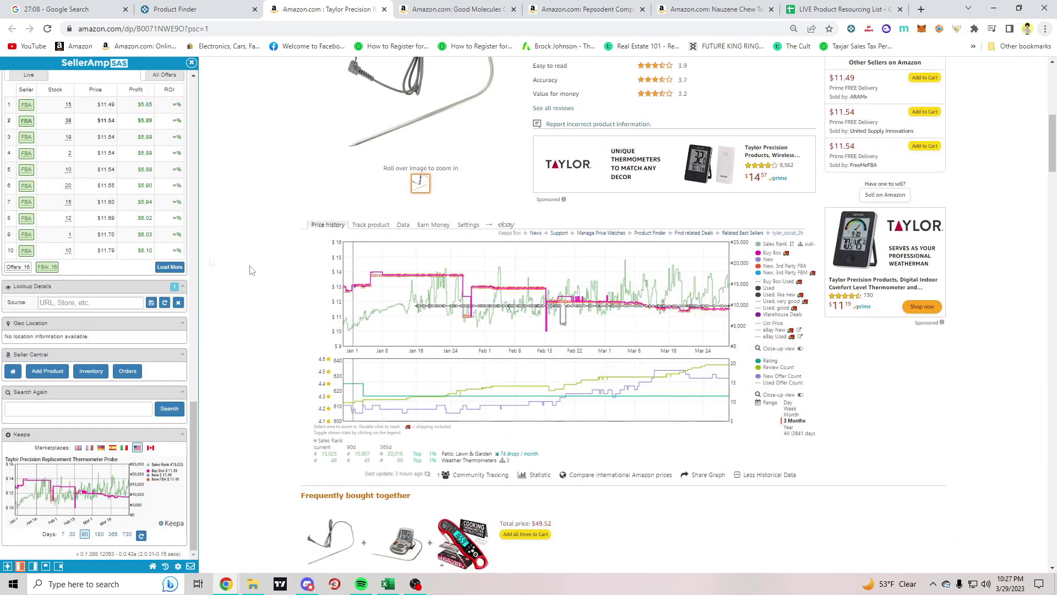
{"action": "scroll", "coordinate": [120, 254], "scroll_direction": "up", "scroll_amount": 2}
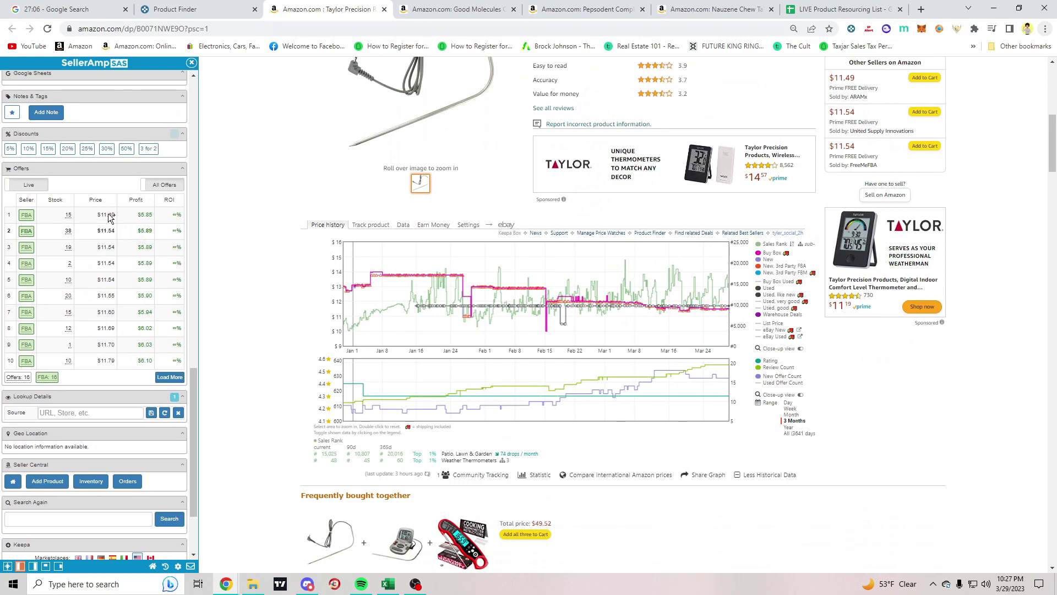
{"action": "scroll", "coordinate": [109, 217], "scroll_direction": "up", "scroll_amount": 8}
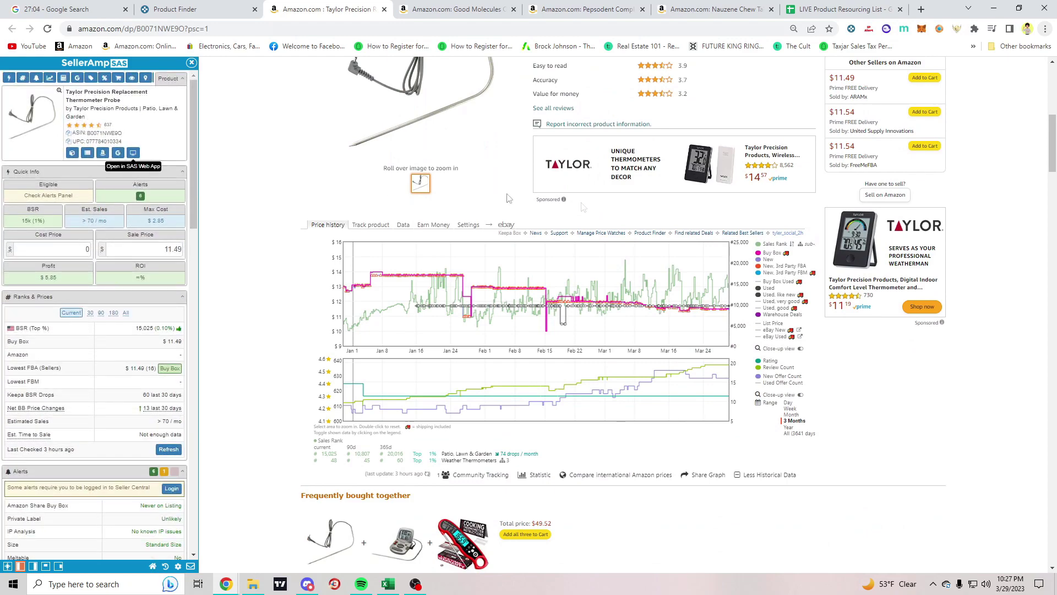
{"action": "scroll", "coordinate": [509, 198], "scroll_direction": "up", "scroll_amount": 6}
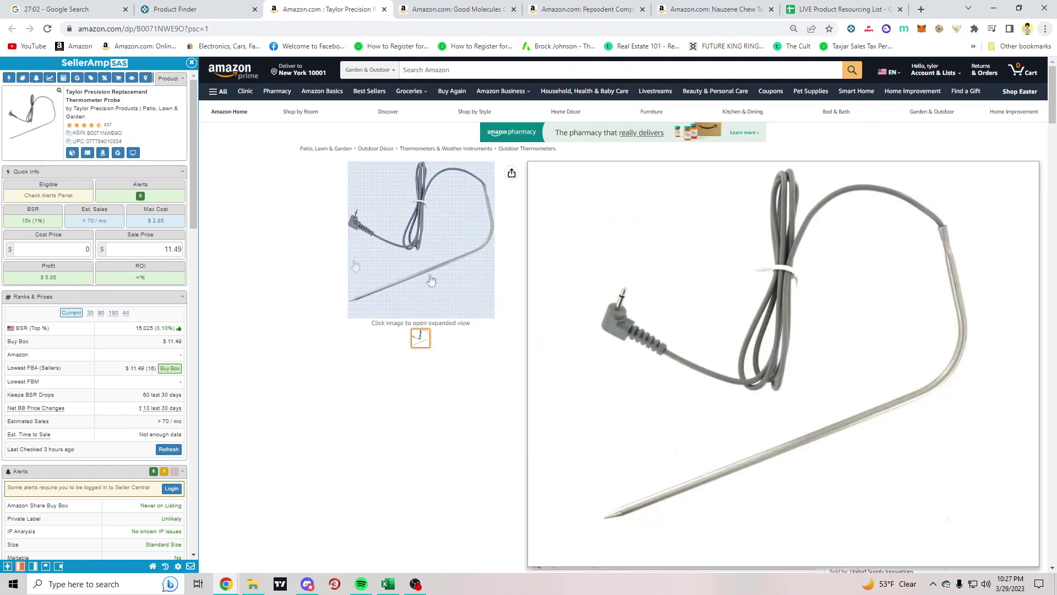
{"action": "left_click", "coordinate": [118, 152]}
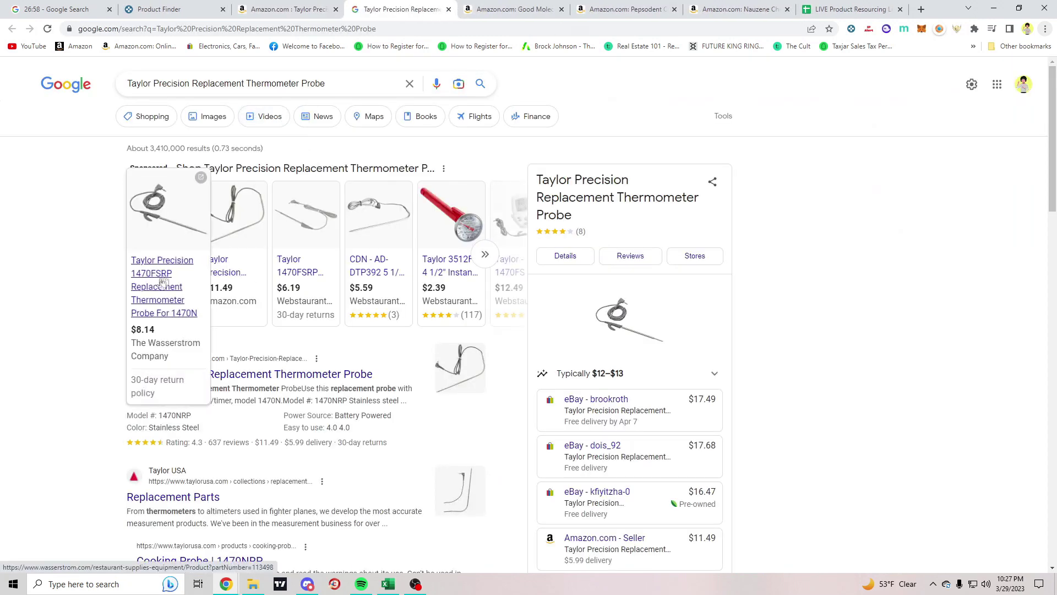
{"action": "left_click", "coordinate": [234, 7]}
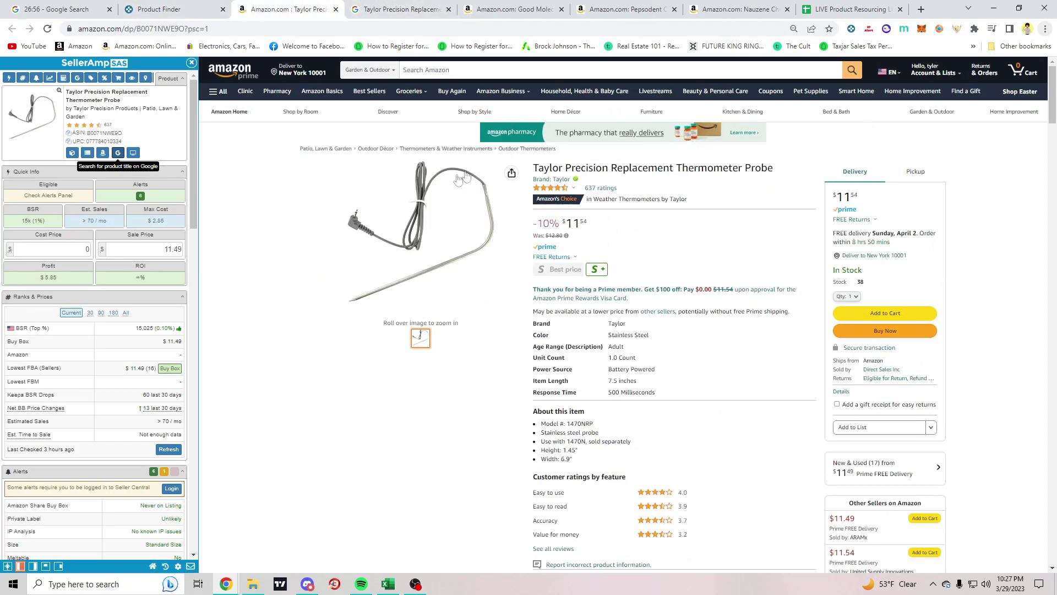
{"action": "left_click", "coordinate": [363, 9]}
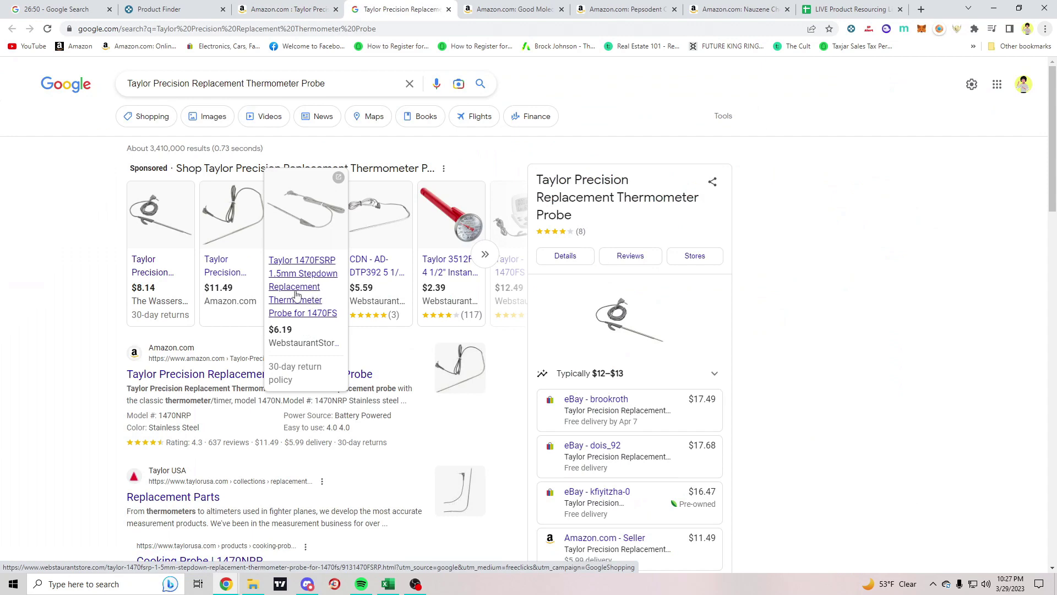
{"action": "left_click", "coordinate": [296, 295], "text": "ctrl"}
{"action": "left_click", "coordinate": [457, 9]}
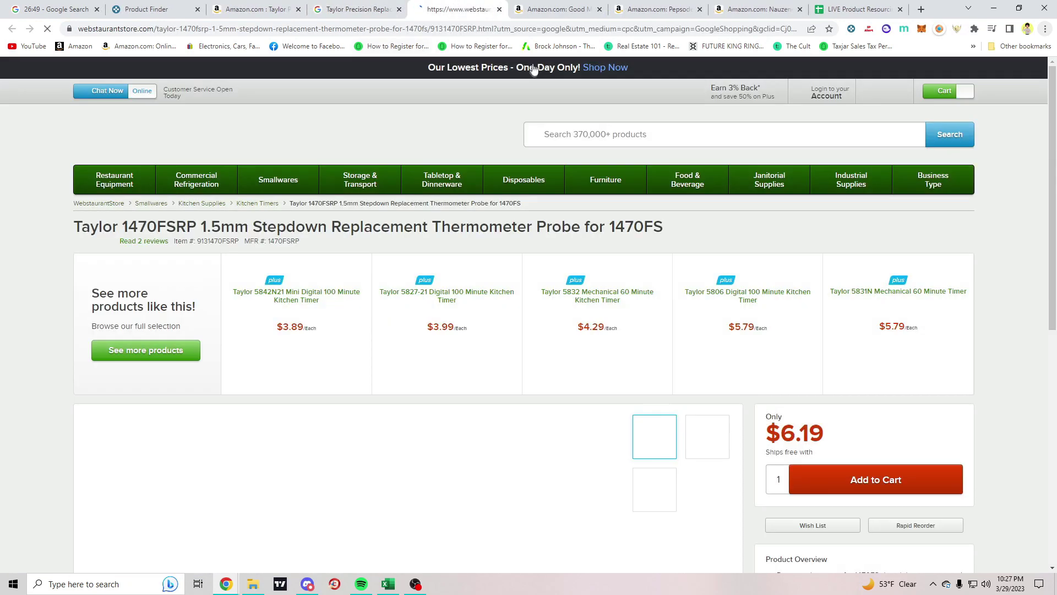
{"action": "scroll", "coordinate": [359, 278], "scroll_direction": "down", "scroll_amount": 5}
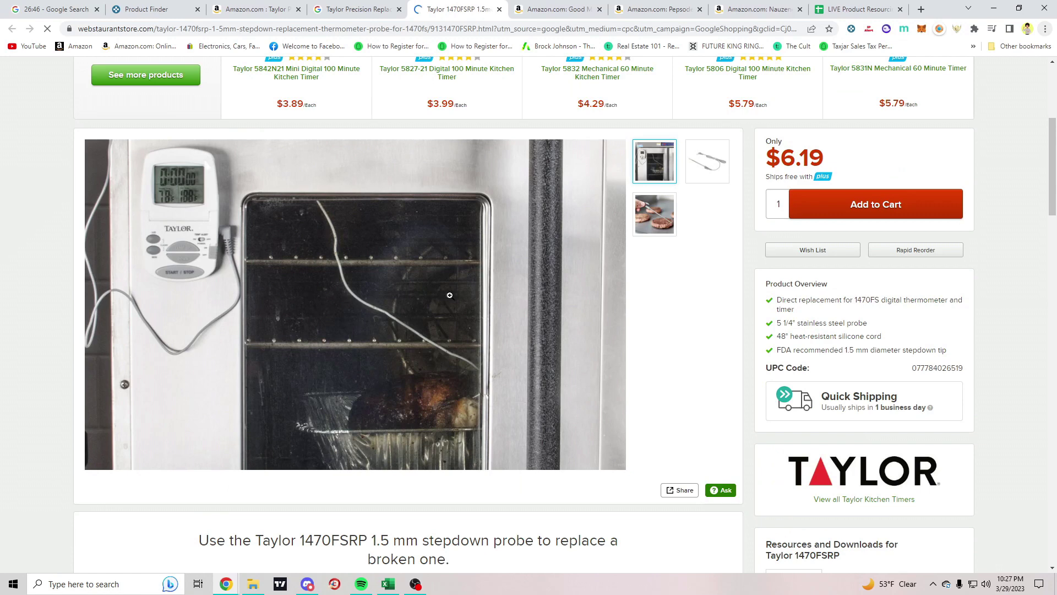
{"action": "left_click", "coordinate": [707, 161]}
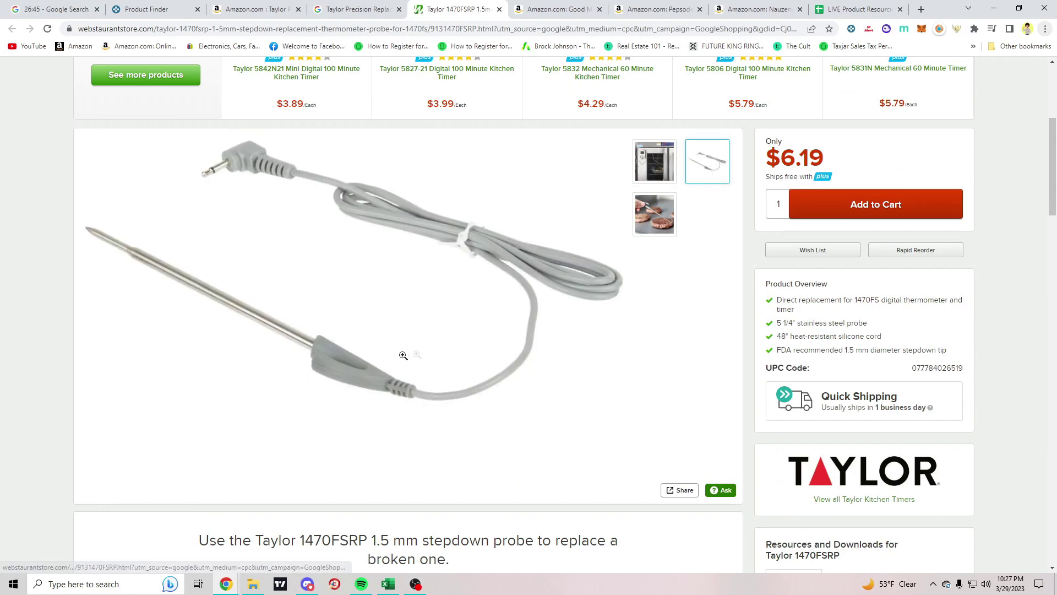
{"action": "left_click", "coordinate": [256, 9]}
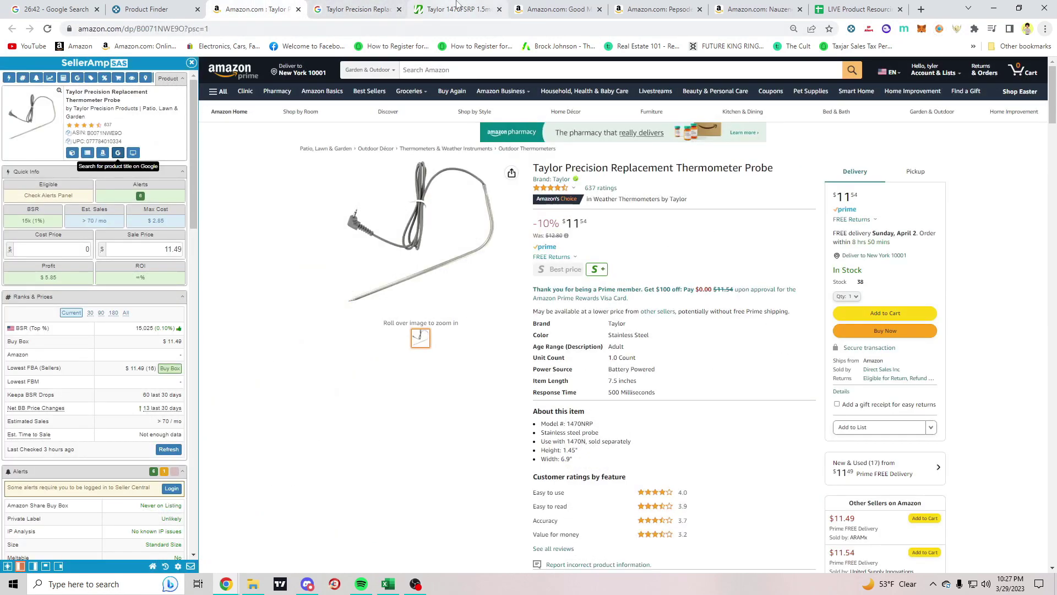
{"action": "left_click_drag", "start_coordinate": [457, 4], "coordinate": [358, 7]}
{"action": "left_click", "coordinate": [257, 9]}
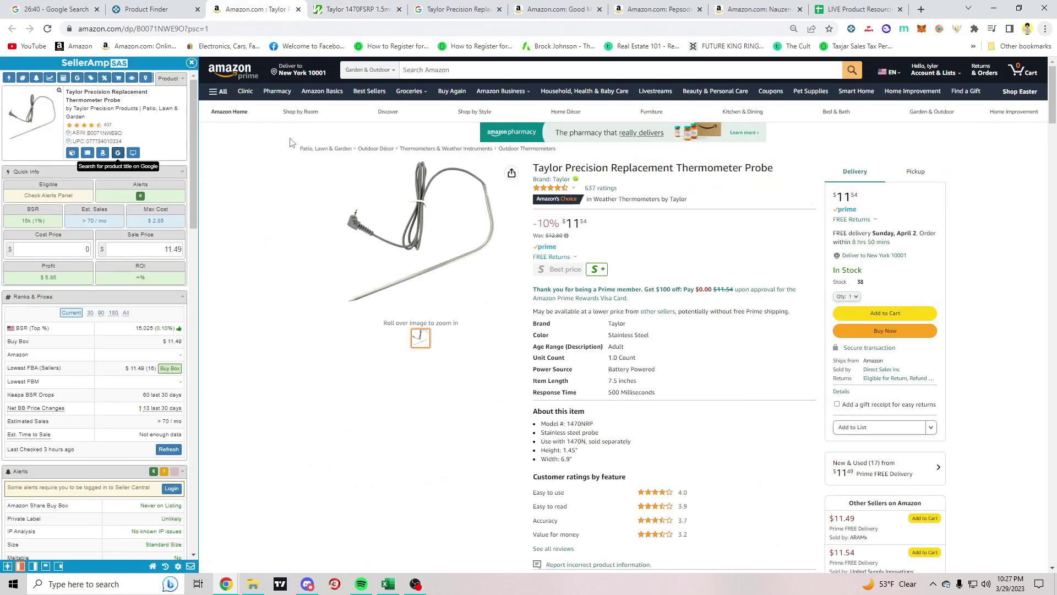
{"action": "mouse_move", "coordinate": [429, 216]}
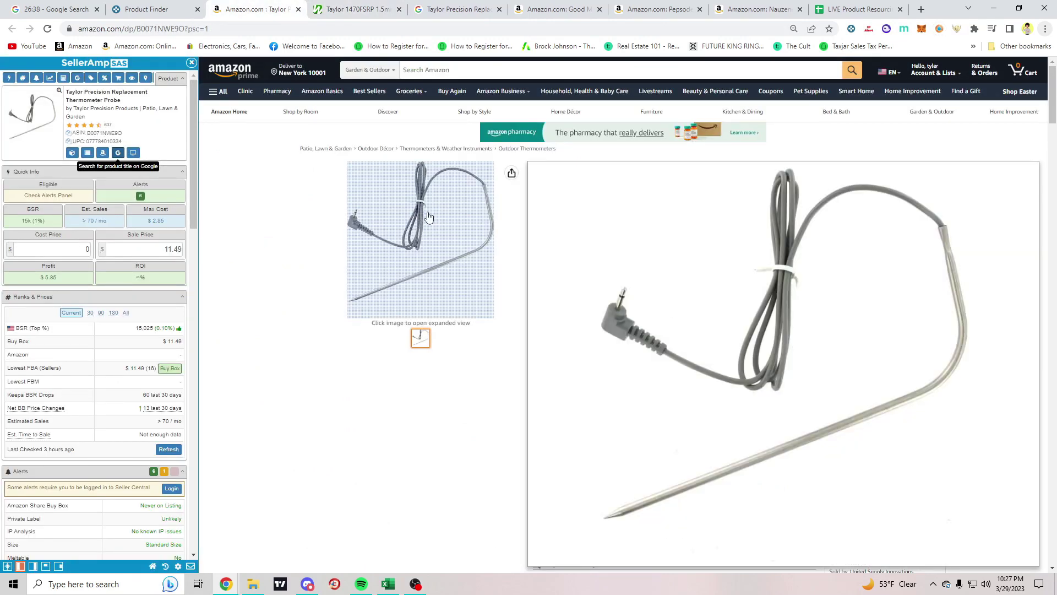
{"action": "key", "text": "ctrl+Tab"}
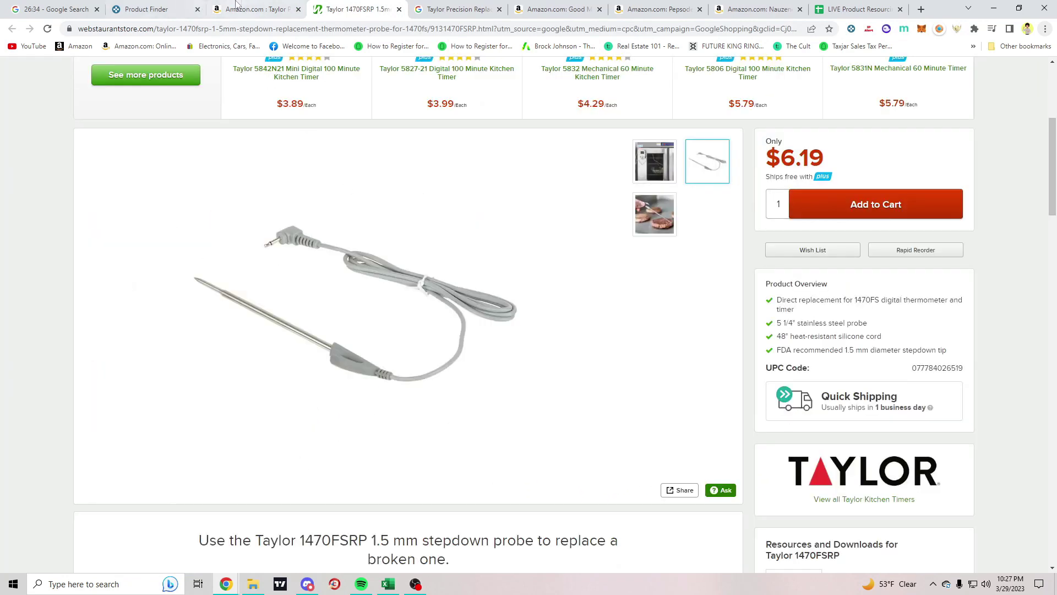
{"action": "key", "text": "ctrl+shift+Tab"}
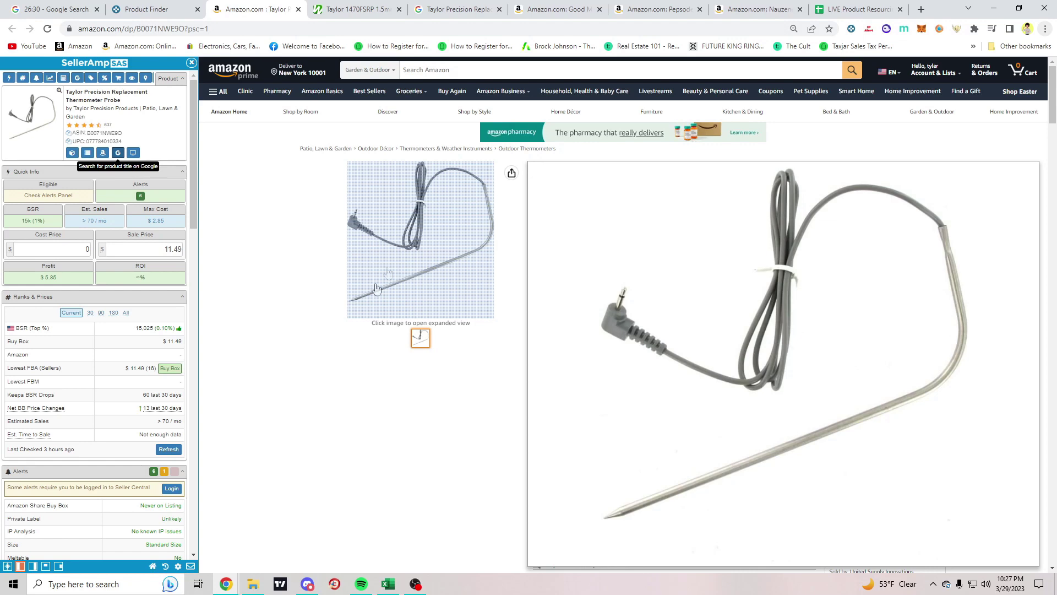
{"action": "key", "text": "ctrl+Tab"}
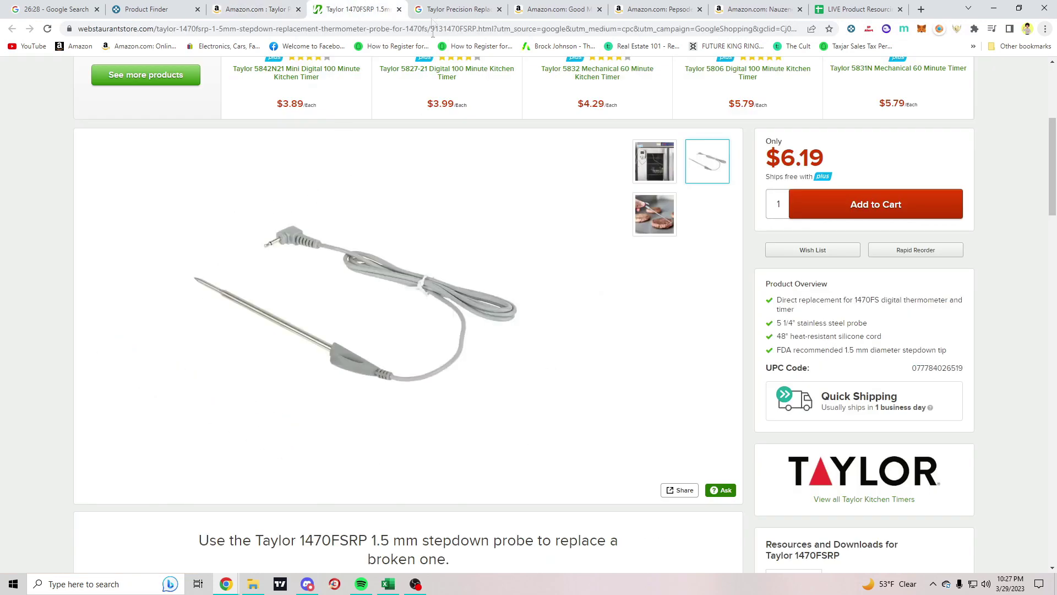
{"action": "left_click", "coordinate": [399, 9]}
{"action": "mouse_move", "coordinate": [442, 271]}
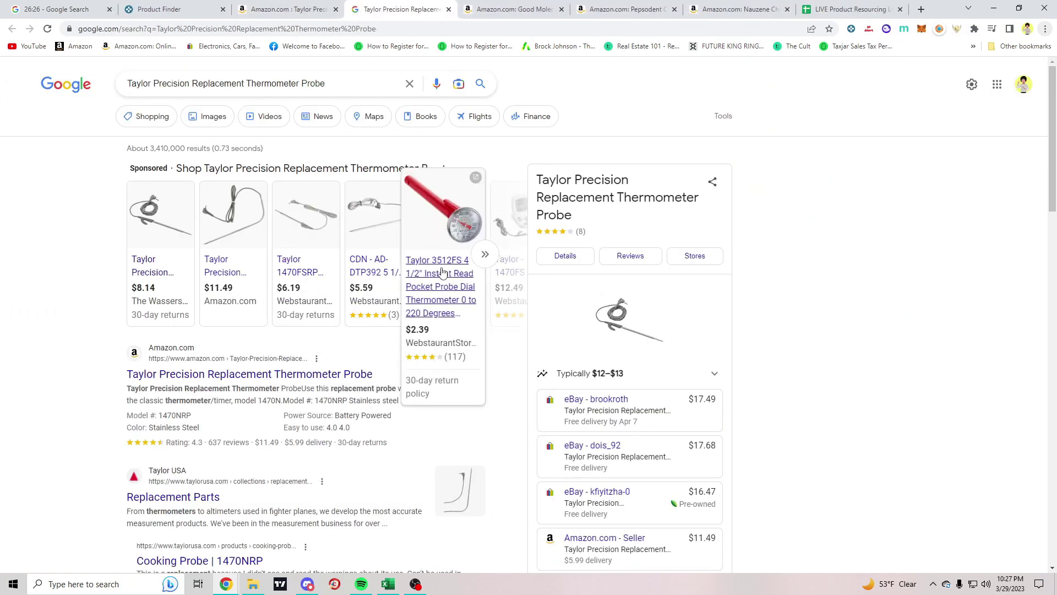
Open the $5.59 CDN AD-DTP392 5 1/2" replacement probe listing in a new tab and compare it with Amazon
{"action": "mouse_move", "coordinate": [377, 274]}
{"action": "left_click", "coordinate": [369, 307], "text": "ctrl"}
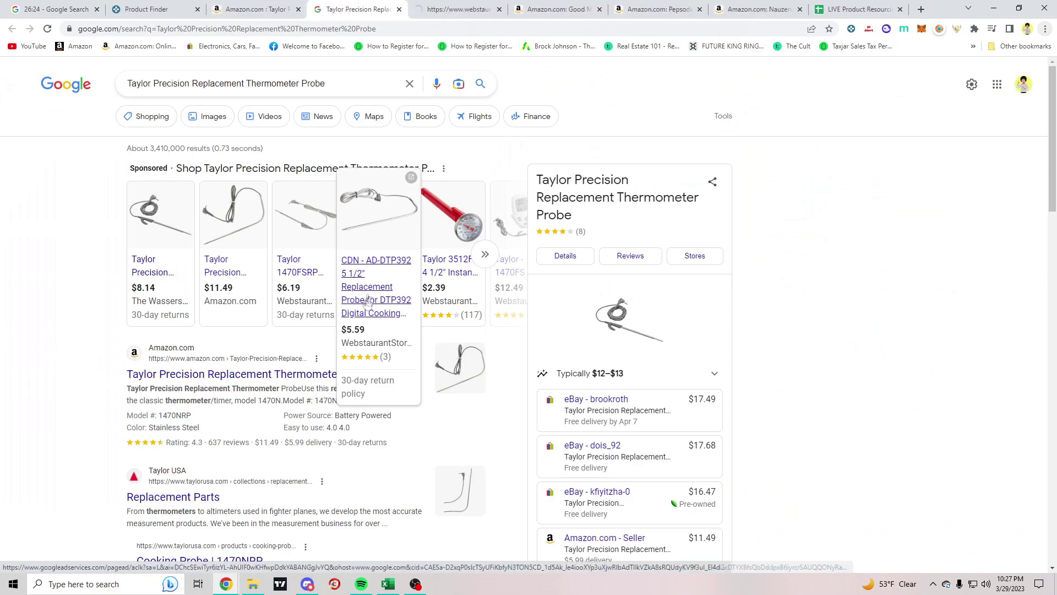
{"action": "left_click", "coordinate": [352, 8]}
{"action": "left_click", "coordinate": [261, 5]}
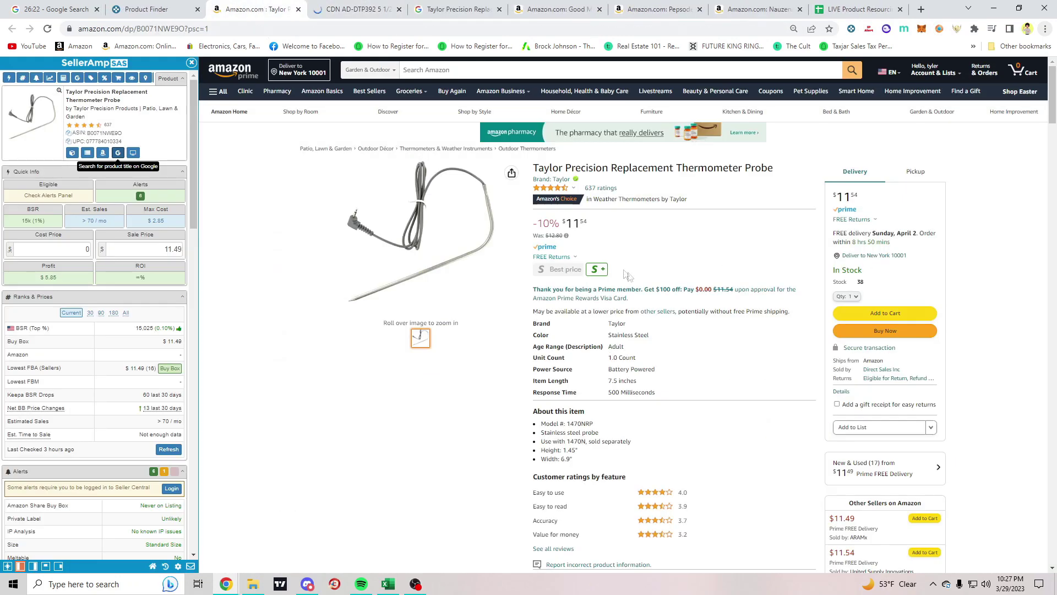
{"action": "scroll", "coordinate": [661, 286], "scroll_direction": "down", "scroll_amount": 2}
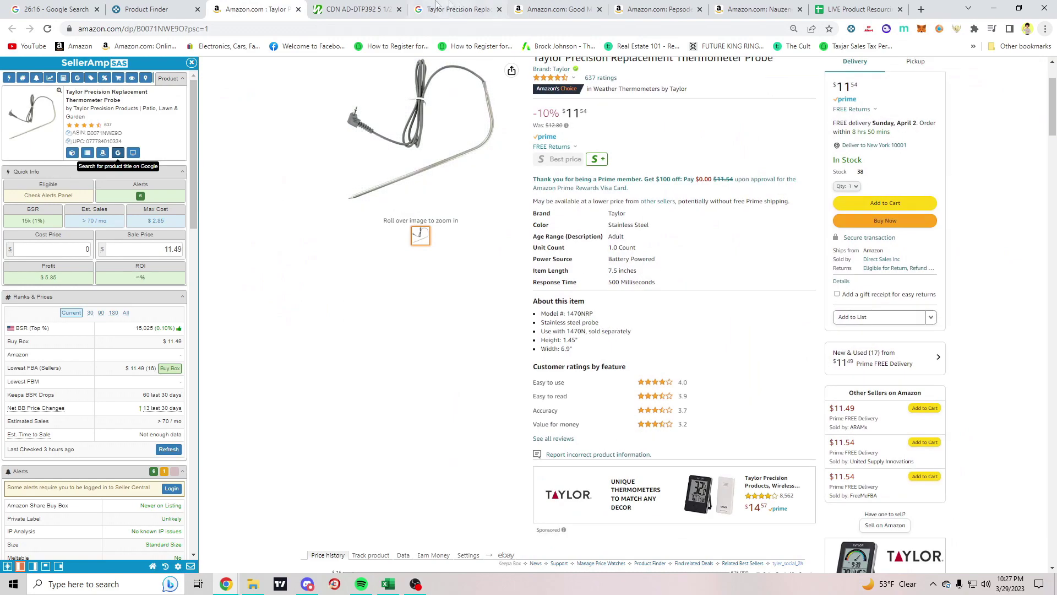
{"action": "left_click", "coordinate": [348, 6]}
{"action": "scroll", "coordinate": [380, 291], "scroll_direction": "down", "scroll_amount": 5}
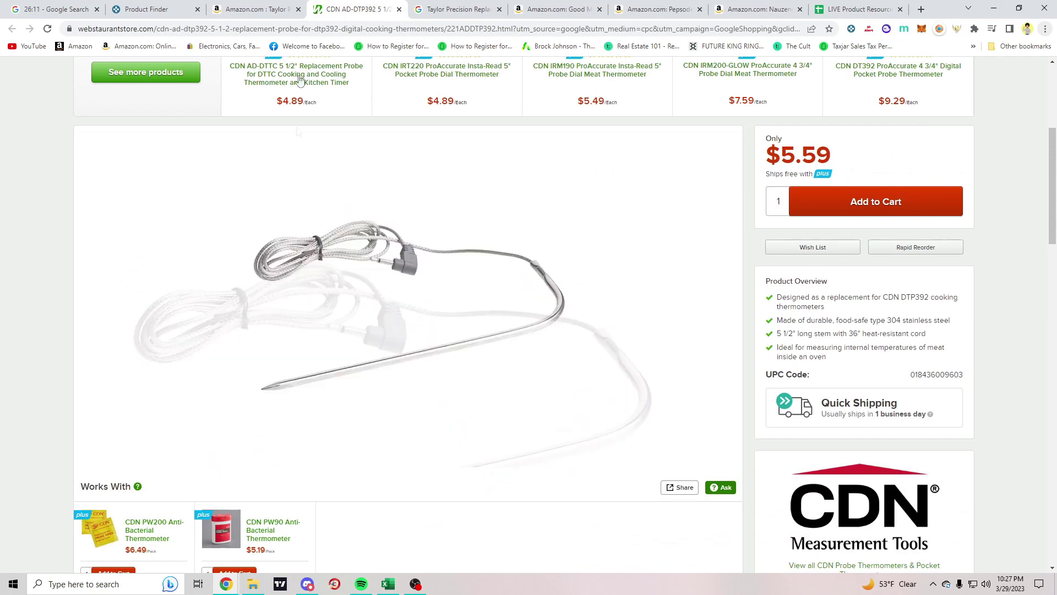
{"action": "left_click", "coordinate": [256, 8]}
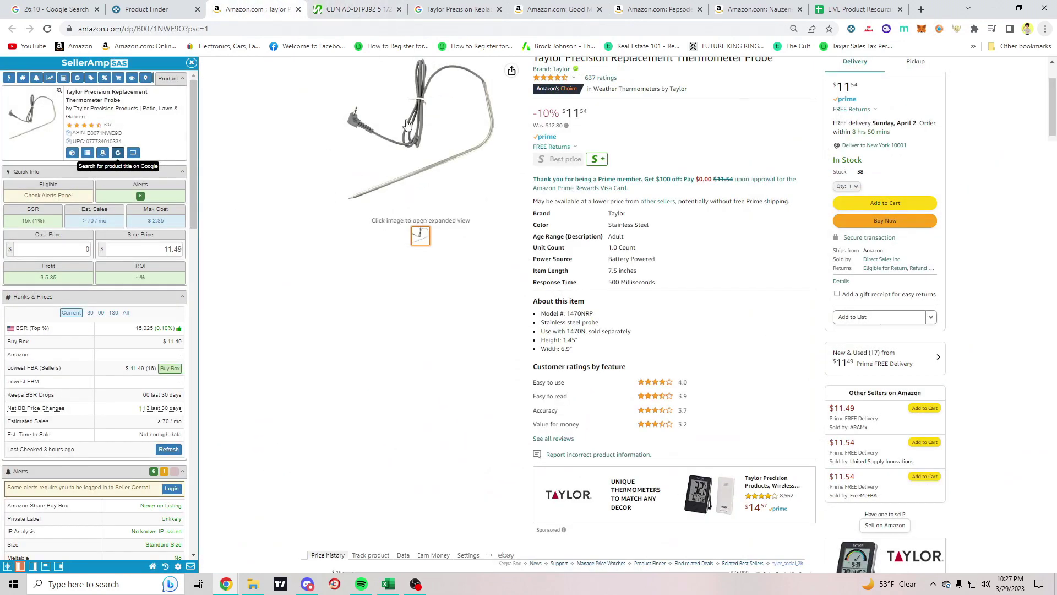
{"action": "left_click", "coordinate": [352, 9]}
Select the CDN product title, then select the Amazon probe title and open its context menu
{"action": "scroll", "coordinate": [219, 245], "scroll_direction": "up", "scroll_amount": 5}
{"action": "scroll", "coordinate": [57, 235], "scroll_direction": "down", "scroll_amount": 11}
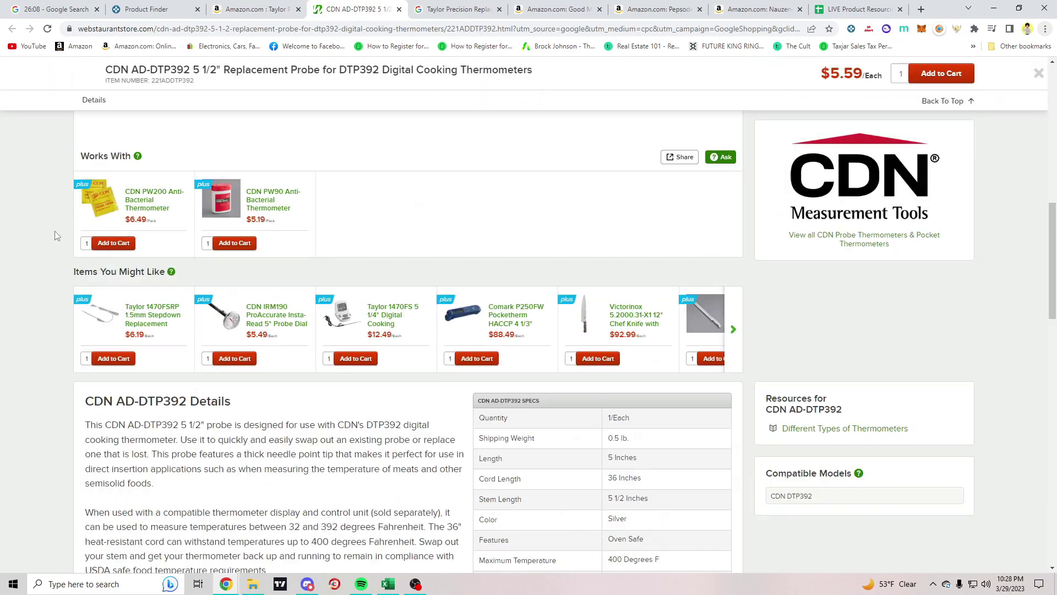
{"action": "scroll", "coordinate": [57, 237], "scroll_direction": "up", "scroll_amount": 10}
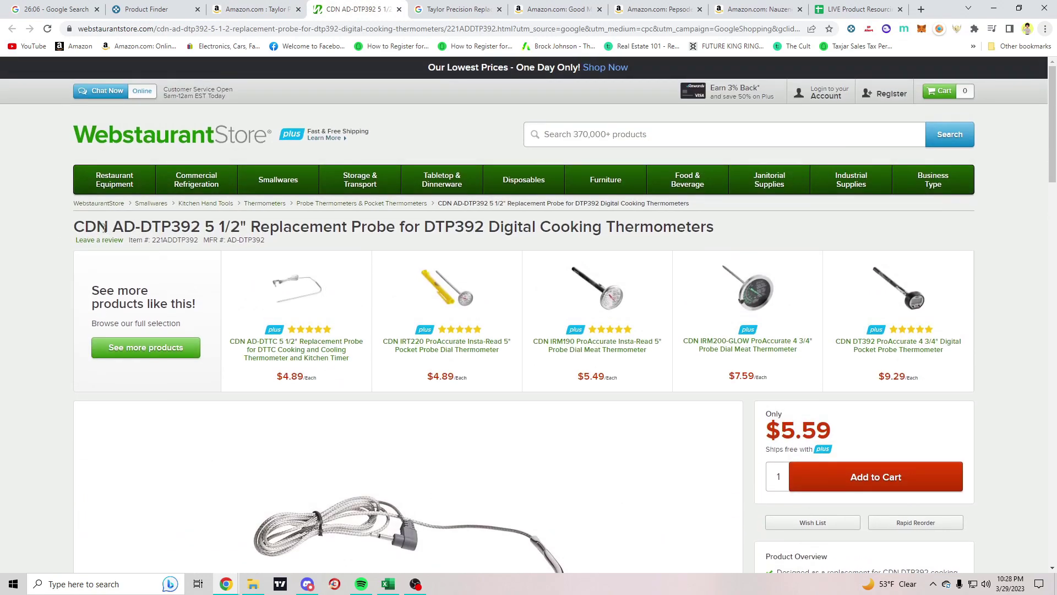
{"action": "left_click_drag", "start_coordinate": [64, 229], "coordinate": [273, 227]}
{"action": "left_click", "coordinate": [305, 226]}
{"action": "left_click_drag", "start_coordinate": [75, 227], "coordinate": [394, 233]}
{"action": "left_click", "coordinate": [394, 232]}
{"action": "scroll", "coordinate": [395, 232], "scroll_direction": "down", "scroll_amount": 1}
{"action": "key", "text": "ctrl+shift+Tab"}
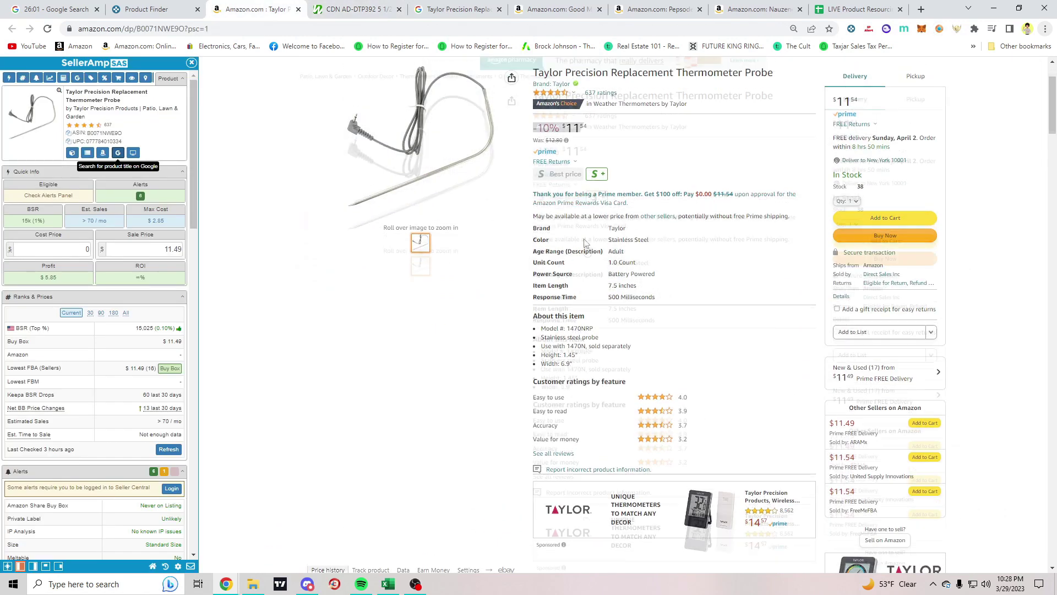
{"action": "left_click_drag", "start_coordinate": [533, 167], "coordinate": [805, 176]}
{"action": "right_click", "coordinate": [697, 168]}
Search WebstaurantStore for the pasted Amazon probe title plus model number 1470NRP
{"action": "left_click", "coordinate": [717, 171]}
{"action": "left_click", "coordinate": [337, 4]}
{"action": "right_click", "coordinate": [559, 87]}
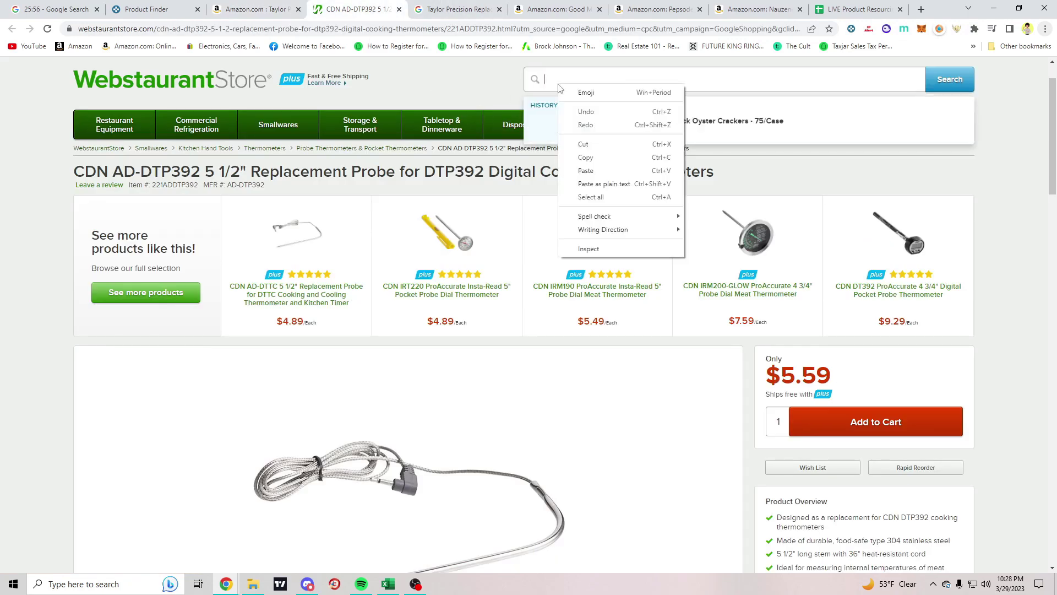
{"action": "left_click", "coordinate": [601, 168]}
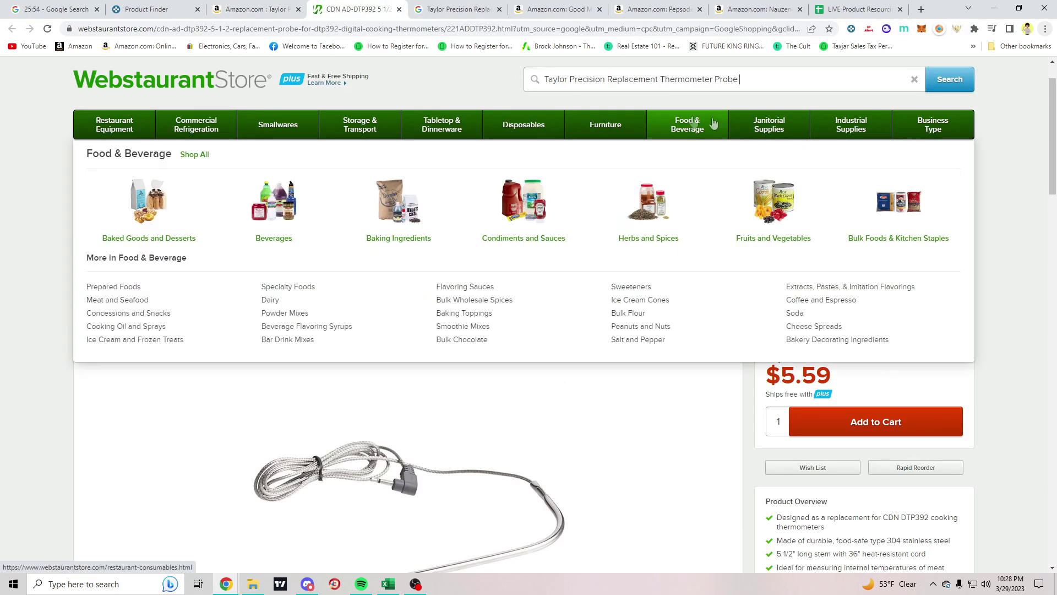
{"action": "left_click", "coordinate": [258, 9]}
{"action": "scroll", "coordinate": [608, 324], "scroll_direction": "down", "scroll_amount": 1}
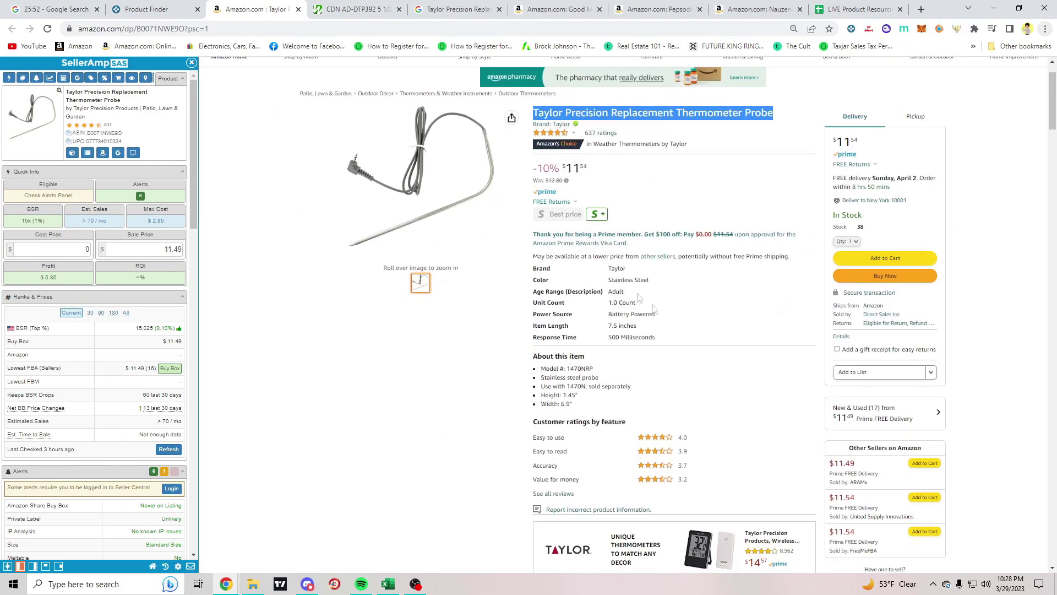
{"action": "scroll", "coordinate": [632, 230], "scroll_direction": "down", "scroll_amount": 1}
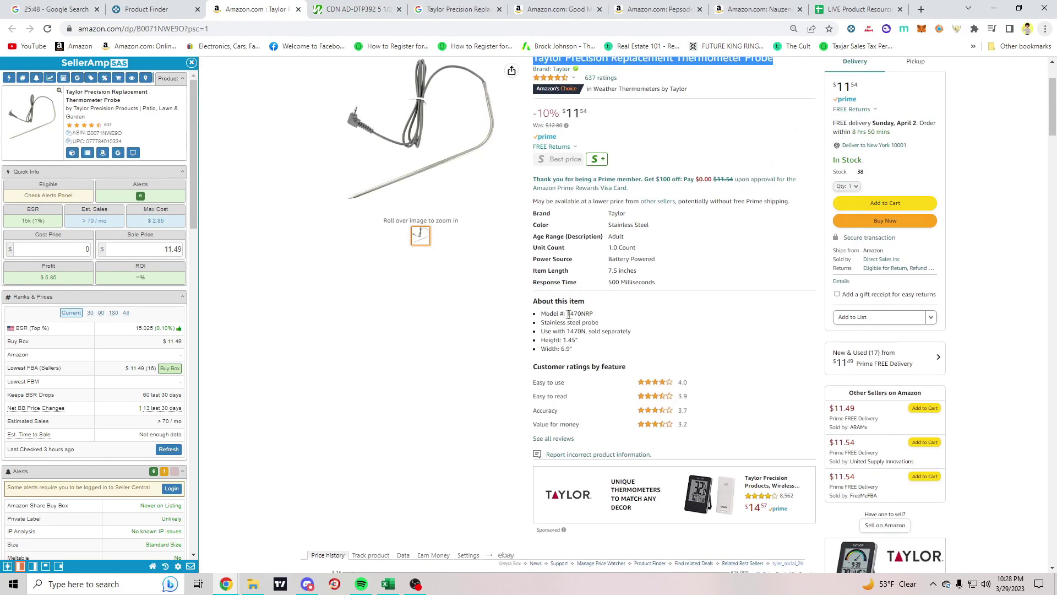
{"action": "left_click_drag", "start_coordinate": [569, 314], "coordinate": [595, 317]}
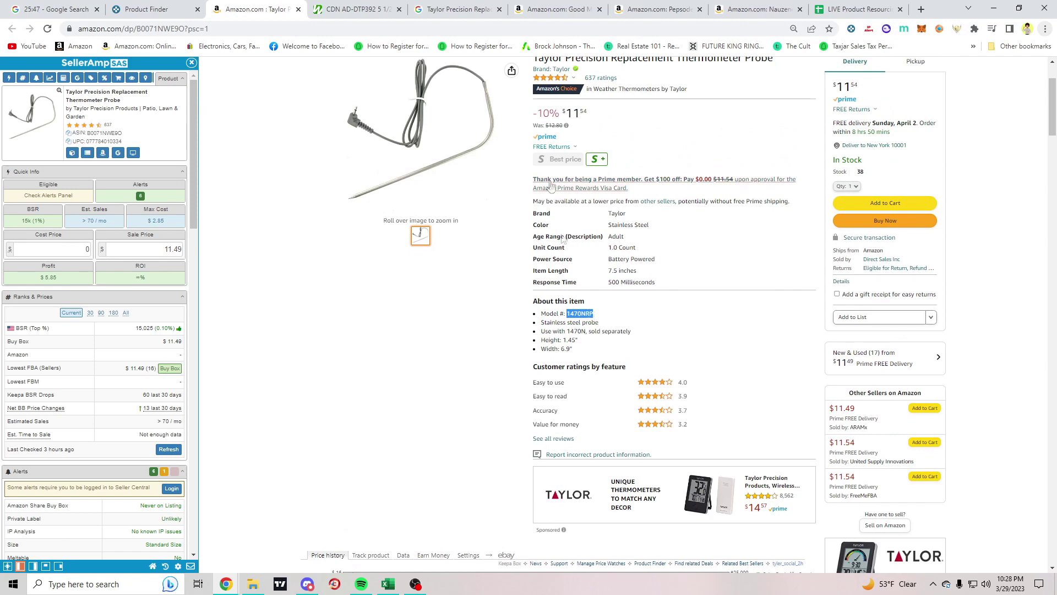
{"action": "left_click", "coordinate": [355, 9]}
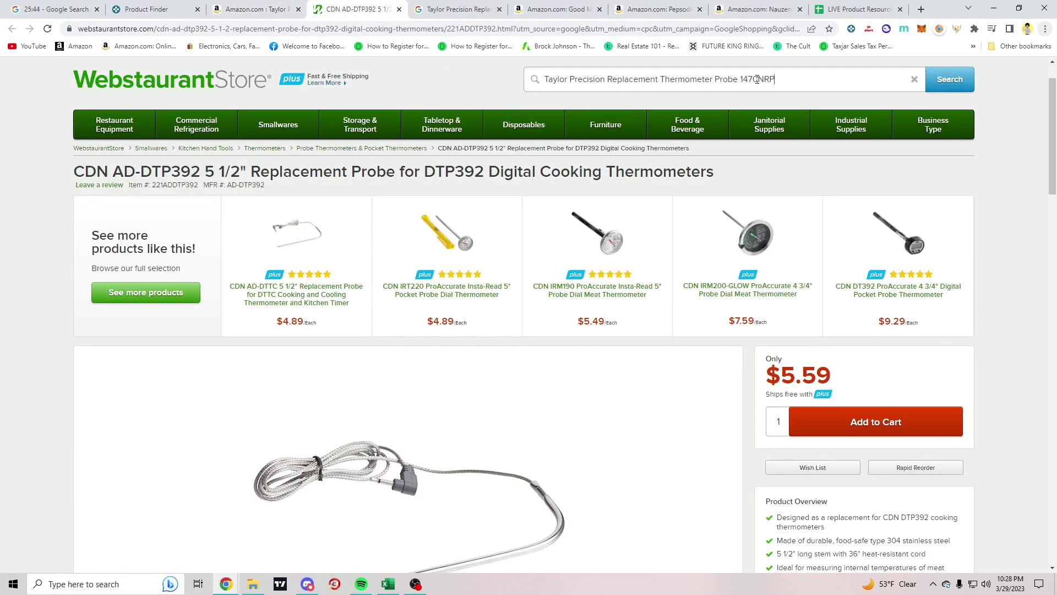
{"action": "key", "text": "Return"}
Browse the 126 Taylor thermometer results, then return to Google's probe shopping results
{"action": "scroll", "coordinate": [528, 375], "scroll_direction": "down", "scroll_amount": 10}
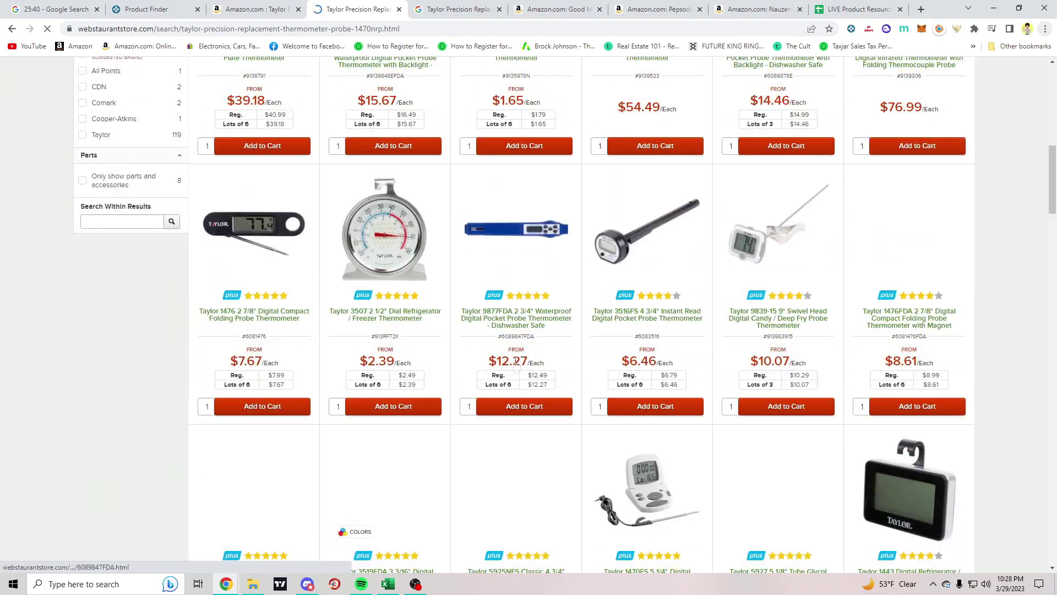
{"action": "scroll", "coordinate": [515, 366], "scroll_direction": "down", "scroll_amount": 5}
{"action": "scroll", "coordinate": [749, 367], "scroll_direction": "up", "scroll_amount": 4}
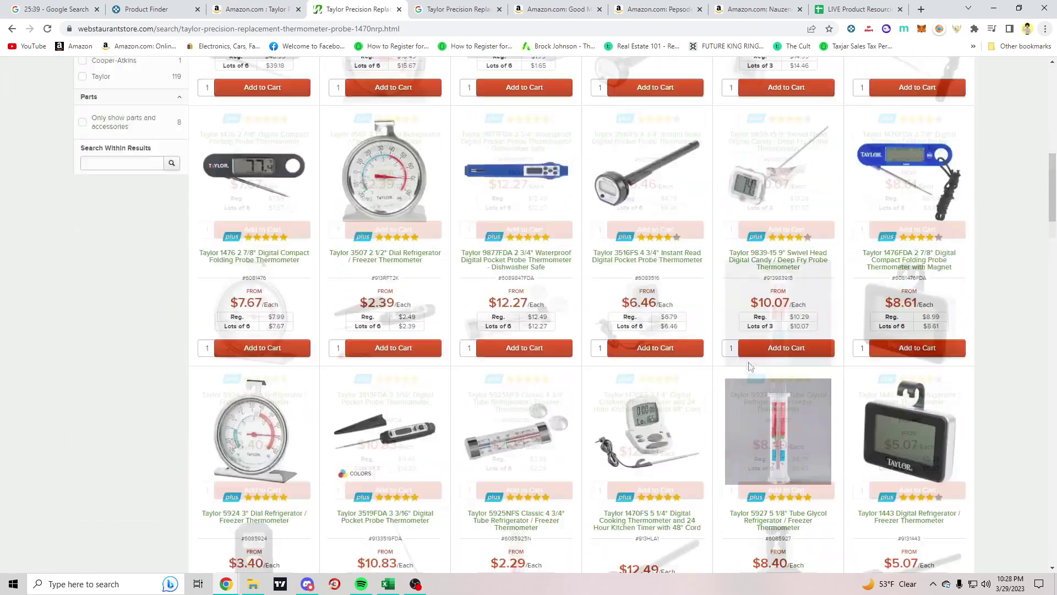
{"action": "scroll", "coordinate": [749, 367], "scroll_direction": "up", "scroll_amount": 10}
{"action": "scroll", "coordinate": [928, 309], "scroll_direction": "down", "scroll_amount": 8}
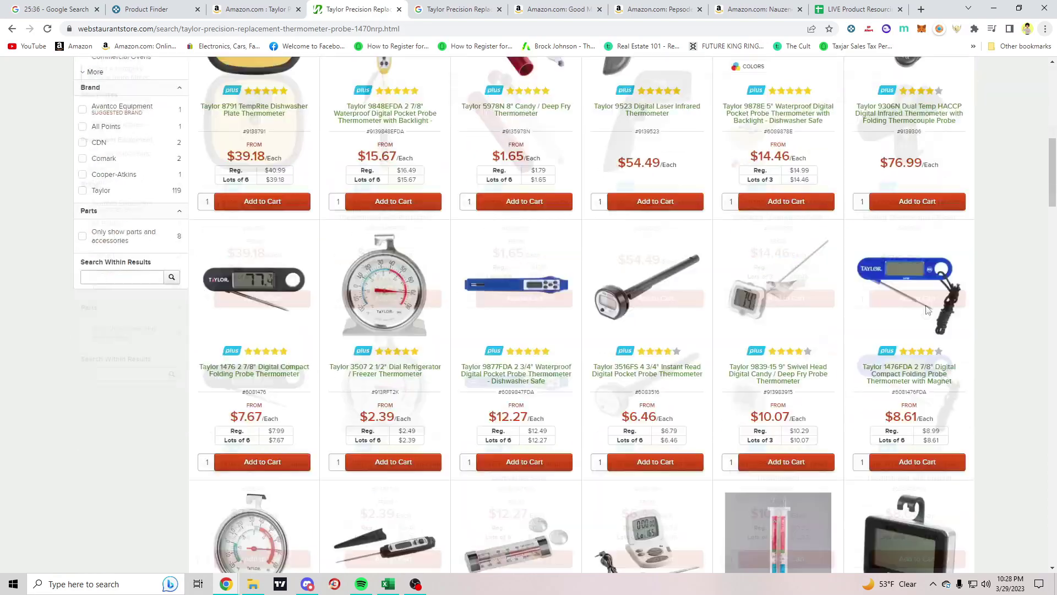
{"action": "scroll", "coordinate": [928, 309], "scroll_direction": "down", "scroll_amount": 20}
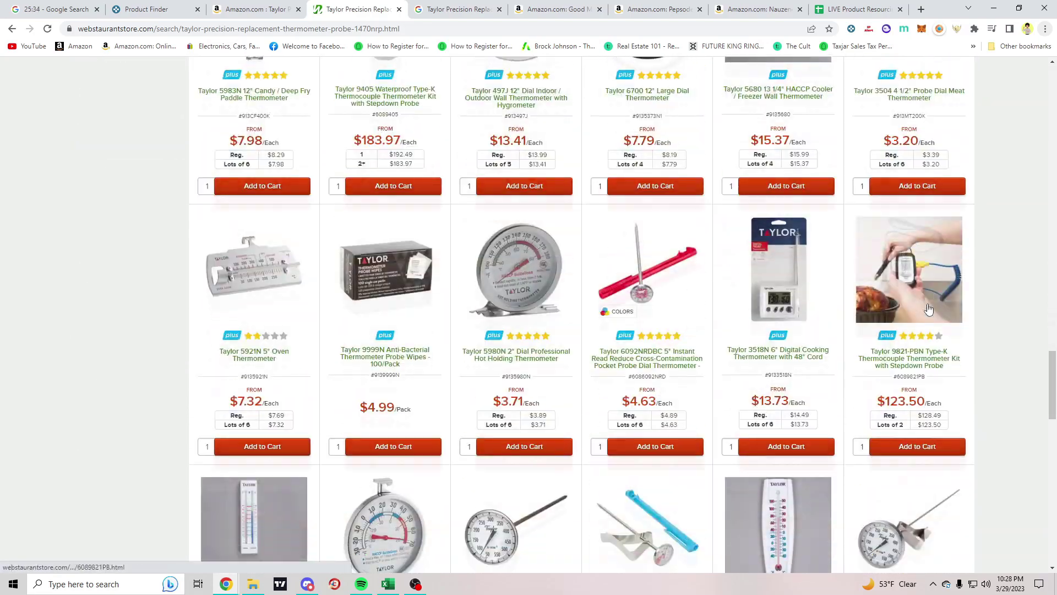
{"action": "scroll", "coordinate": [928, 309], "scroll_direction": "down", "scroll_amount": 4}
{"action": "left_click", "coordinate": [455, 10]}
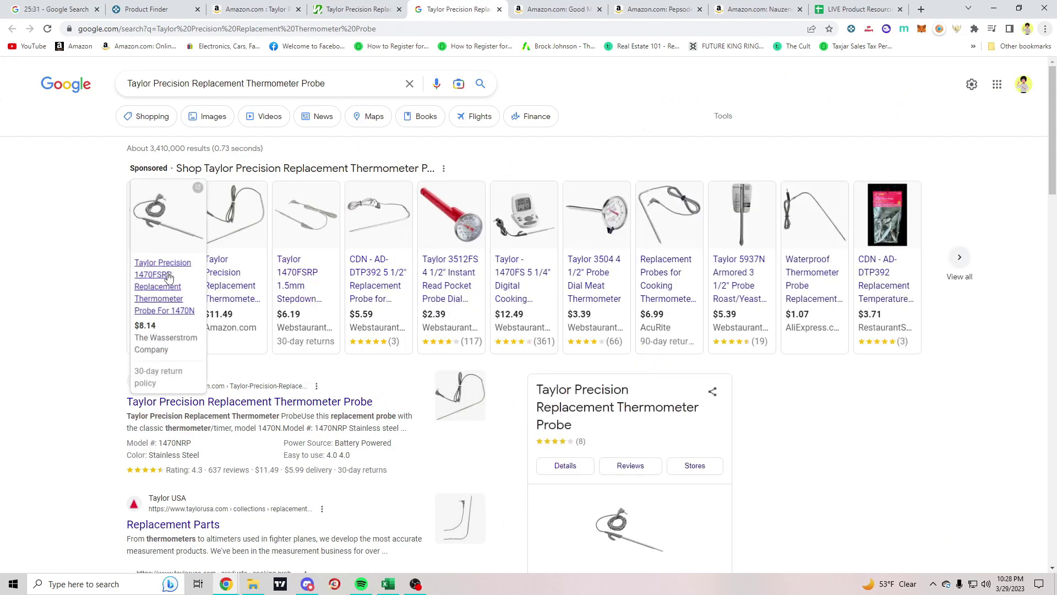
Open the taylorusa Replacement Parts result in a background tab and compare it with Amazon
{"action": "scroll", "coordinate": [94, 327], "scroll_direction": "down", "scroll_amount": 2}
{"action": "scroll", "coordinate": [9, 318], "scroll_direction": "down", "scroll_amount": 1}
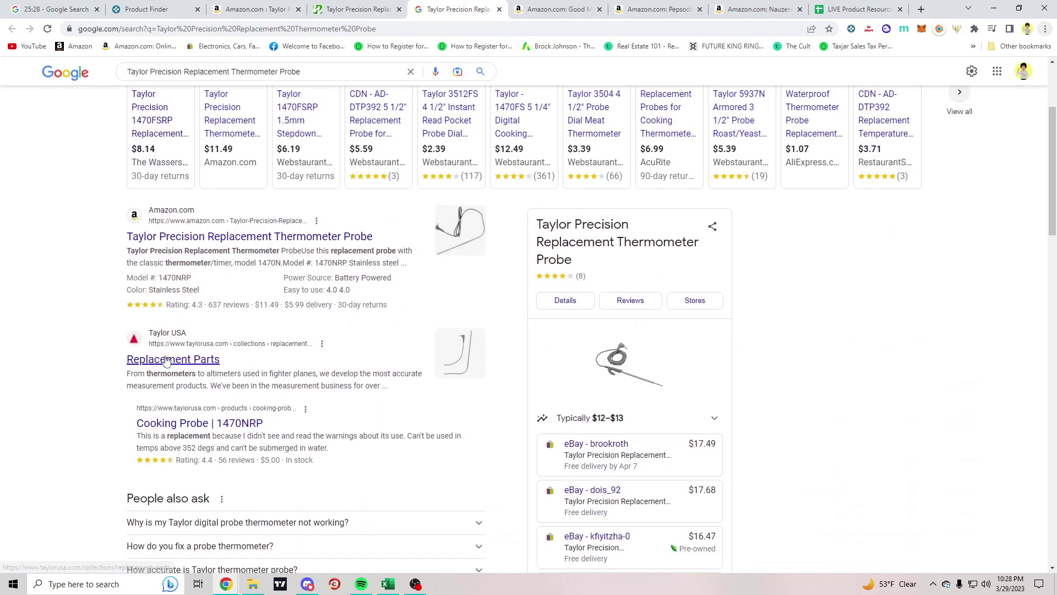
{"action": "middle_click", "coordinate": [170, 359]}
{"action": "scroll", "coordinate": [36, 323], "scroll_direction": "down", "scroll_amount": 3}
{"action": "scroll", "coordinate": [38, 322], "scroll_direction": "down", "scroll_amount": 2}
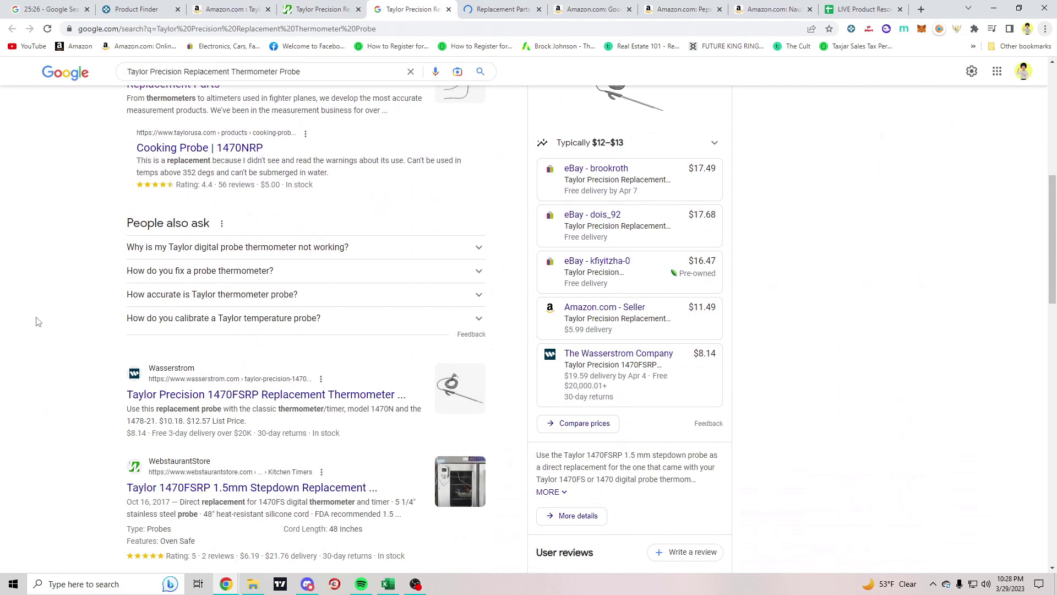
{"action": "scroll", "coordinate": [38, 322], "scroll_direction": "down", "scroll_amount": 1}
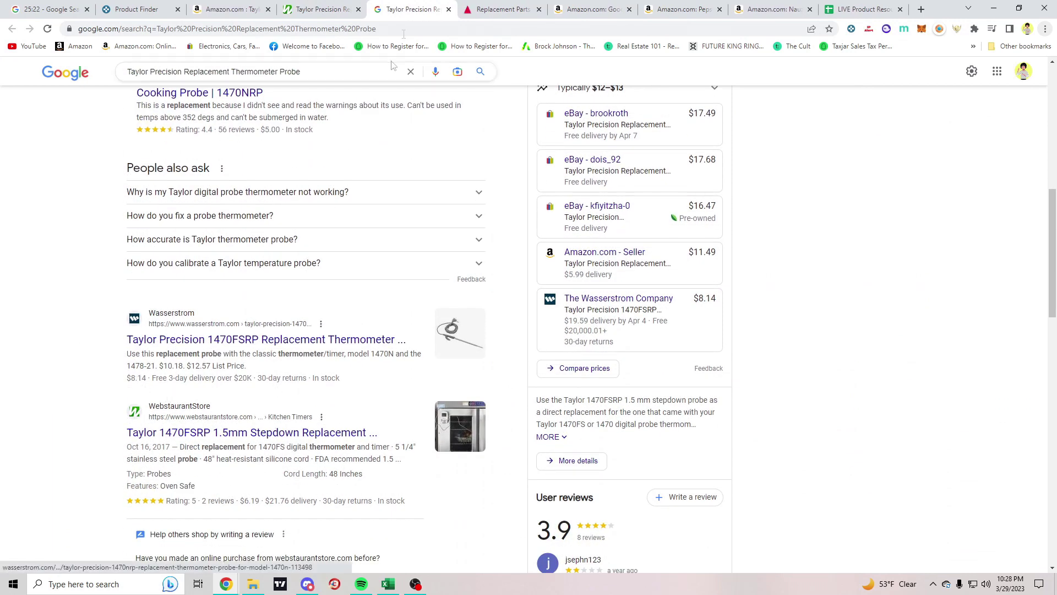
{"action": "left_click", "coordinate": [501, 9]}
{"action": "left_click", "coordinate": [203, 5]}
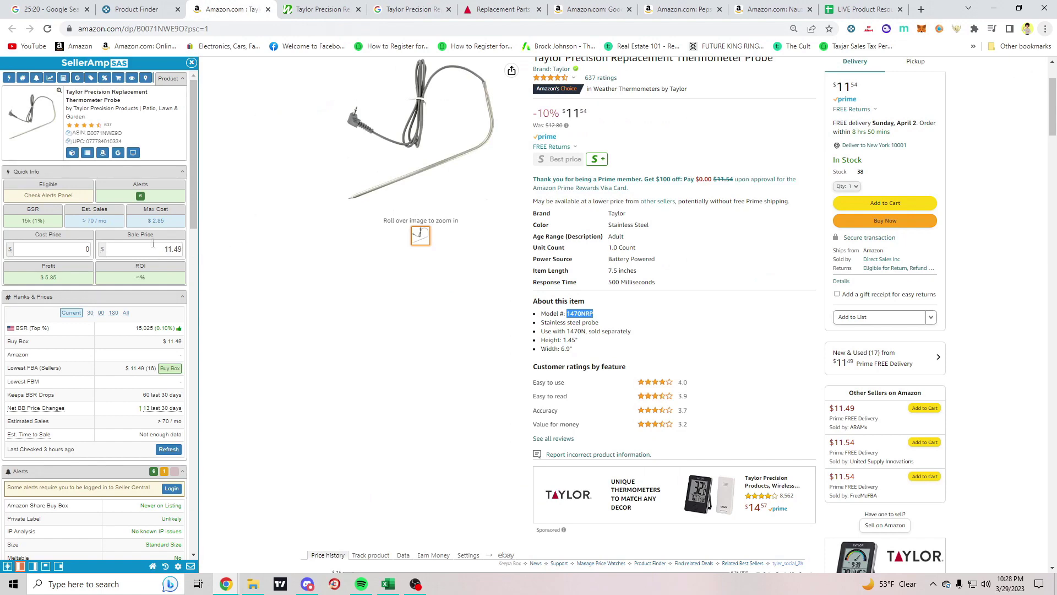
{"action": "left_click", "coordinate": [501, 9]}
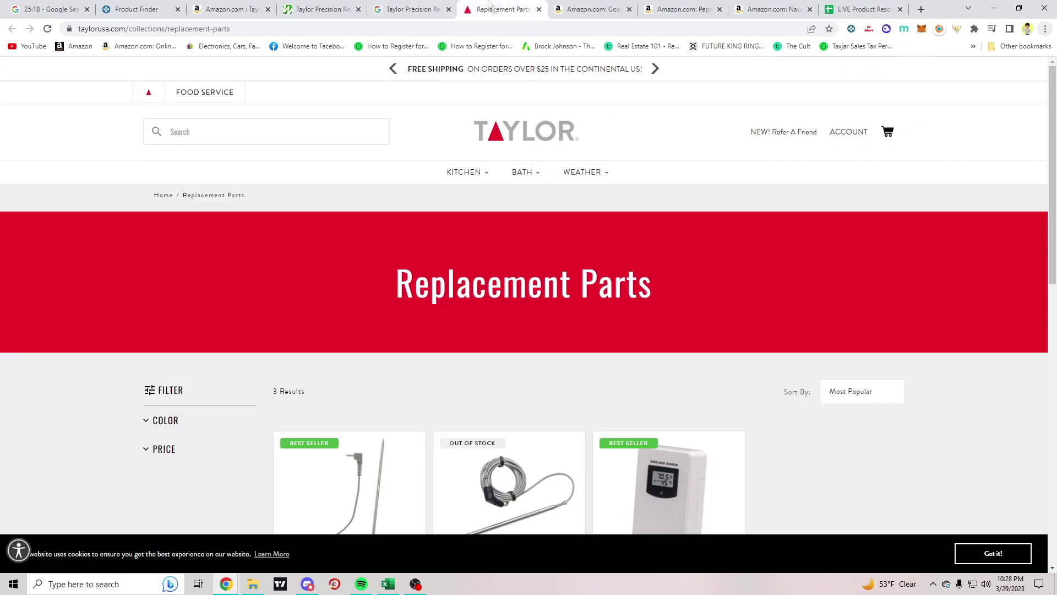
{"action": "scroll", "coordinate": [313, 405], "scroll_direction": "down", "scroll_amount": 4}
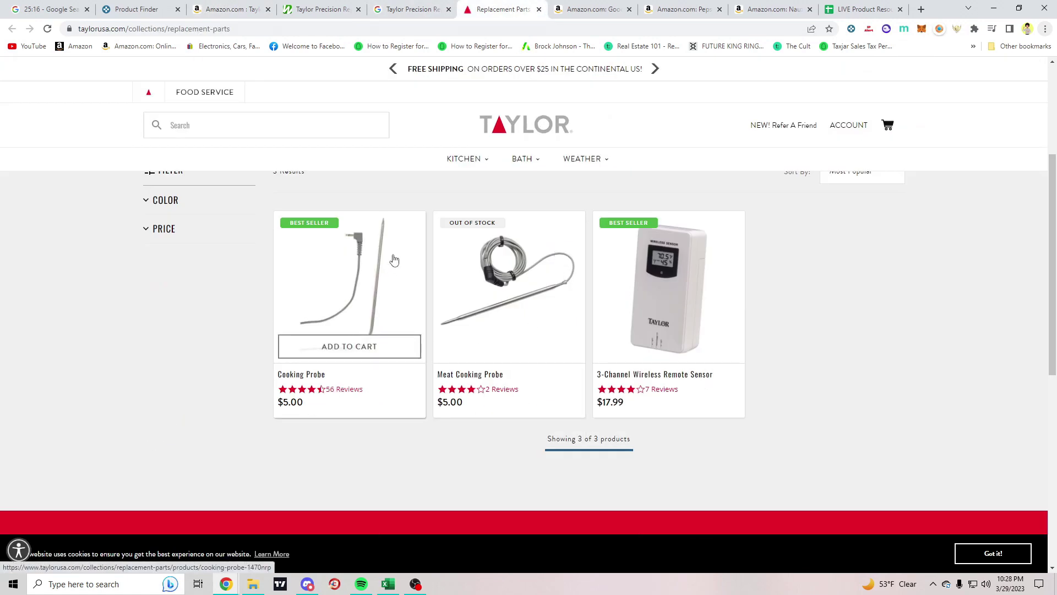
View the $5.00 1470NRP Cooking Probe with Additional Details, placing its tab beside Amazon's
{"action": "left_click", "coordinate": [309, 380]}
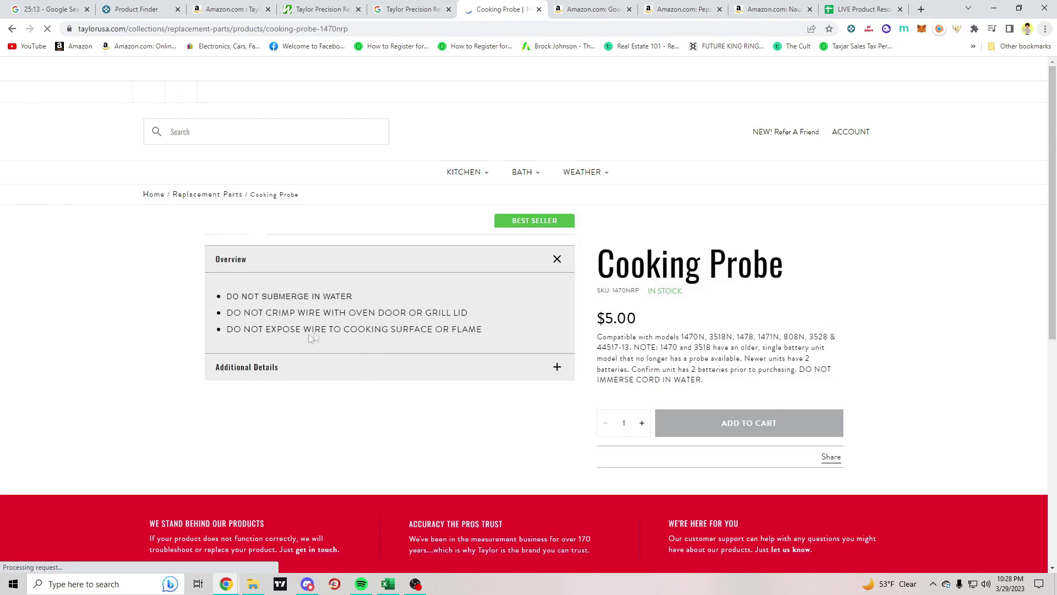
{"action": "scroll", "coordinate": [254, 372], "scroll_direction": "down", "scroll_amount": 6}
{"action": "left_click", "coordinate": [387, 382]}
{"action": "scroll", "coordinate": [387, 381], "scroll_direction": "up", "scroll_amount": 5}
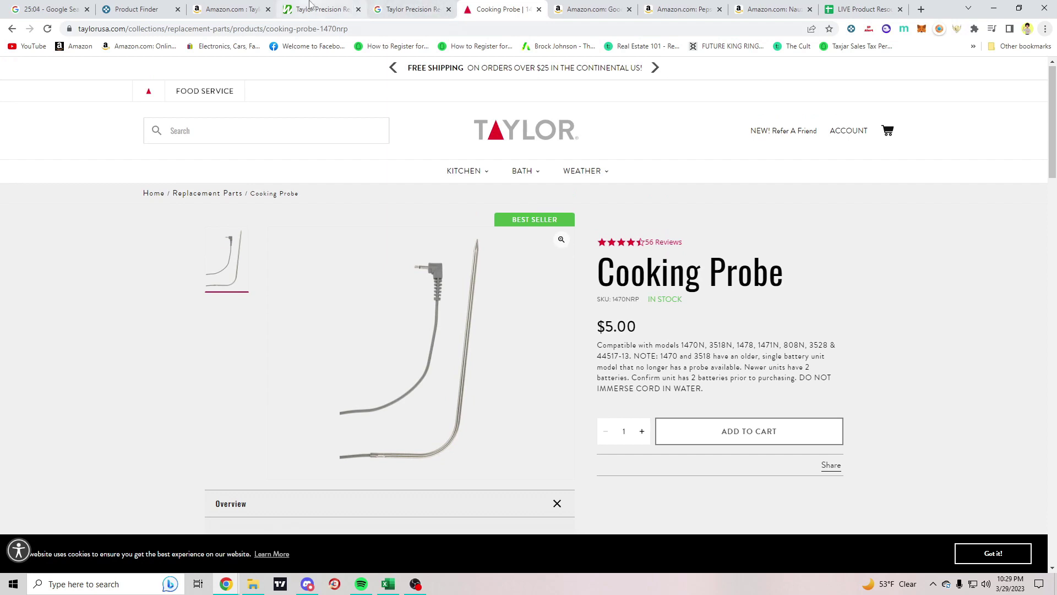
{"action": "left_click_drag", "start_coordinate": [503, 5], "coordinate": [319, 8]}
{"action": "left_click", "coordinate": [232, 8]}
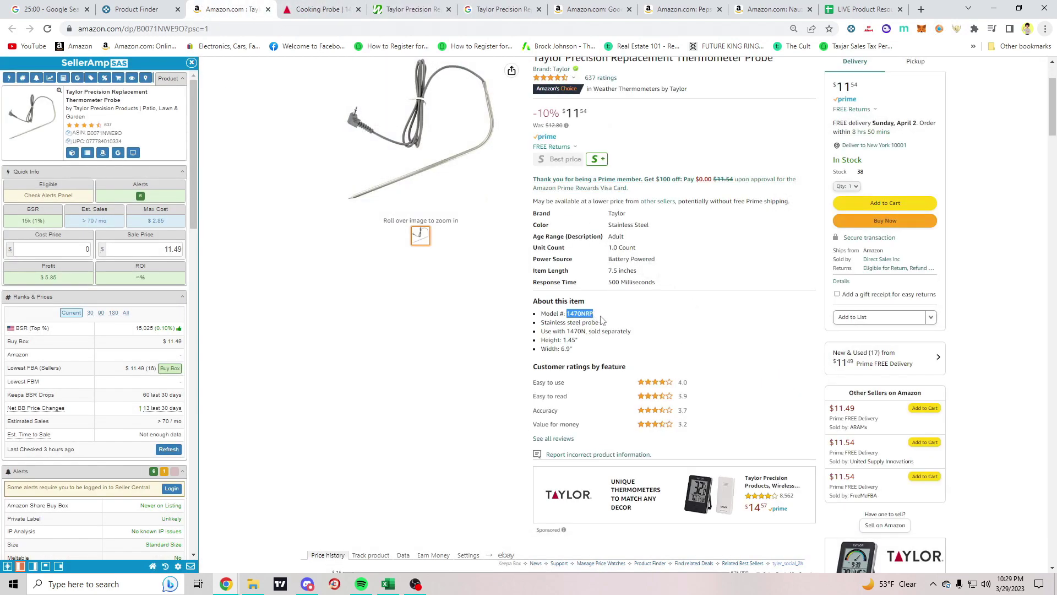
Compare the Taylor Cooking Probe page with Amazon and select its $5.00 price
{"action": "scroll", "coordinate": [437, 213], "scroll_direction": "up", "scroll_amount": 2}
{"action": "left_click", "coordinate": [319, 8]}
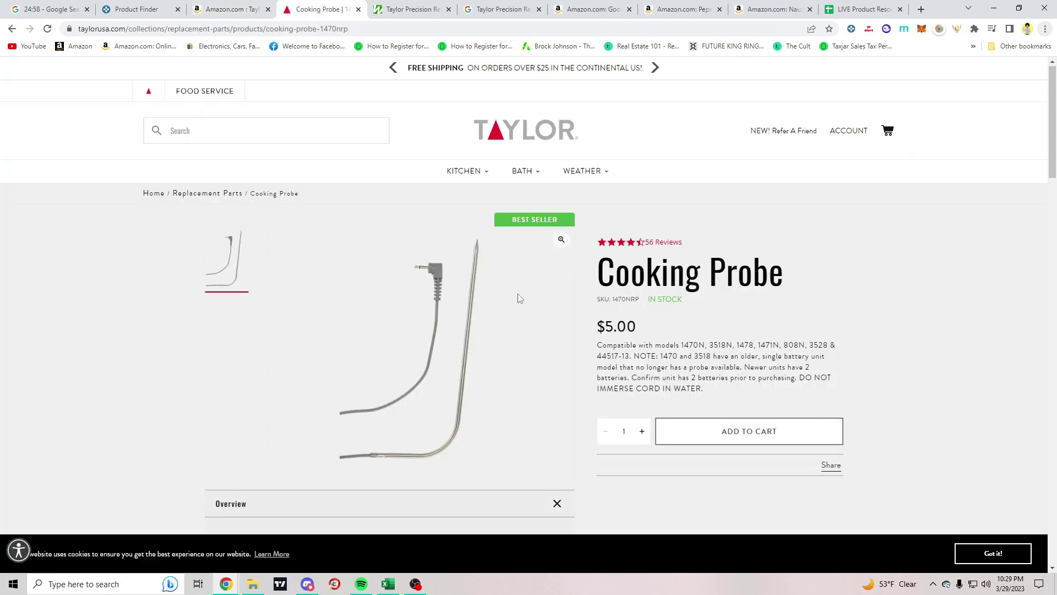
{"action": "left_click", "coordinate": [254, 14]}
{"action": "left_click", "coordinate": [319, 8]}
{"action": "left_click", "coordinate": [231, 9]}
{"action": "left_click", "coordinate": [320, 9]}
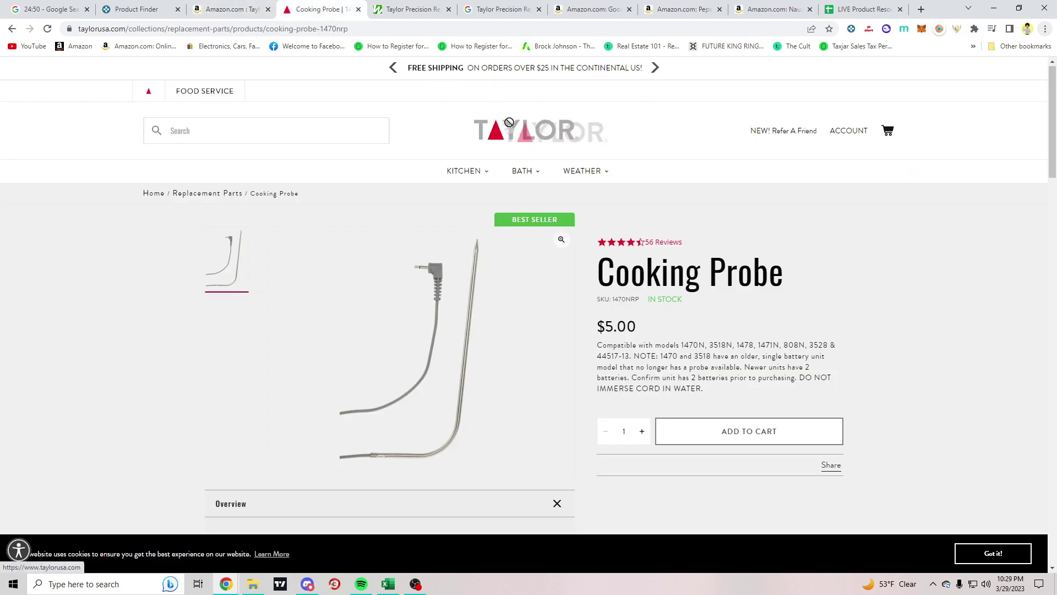
{"action": "left_click", "coordinate": [190, 6]}
{"action": "left_click", "coordinate": [328, 7]}
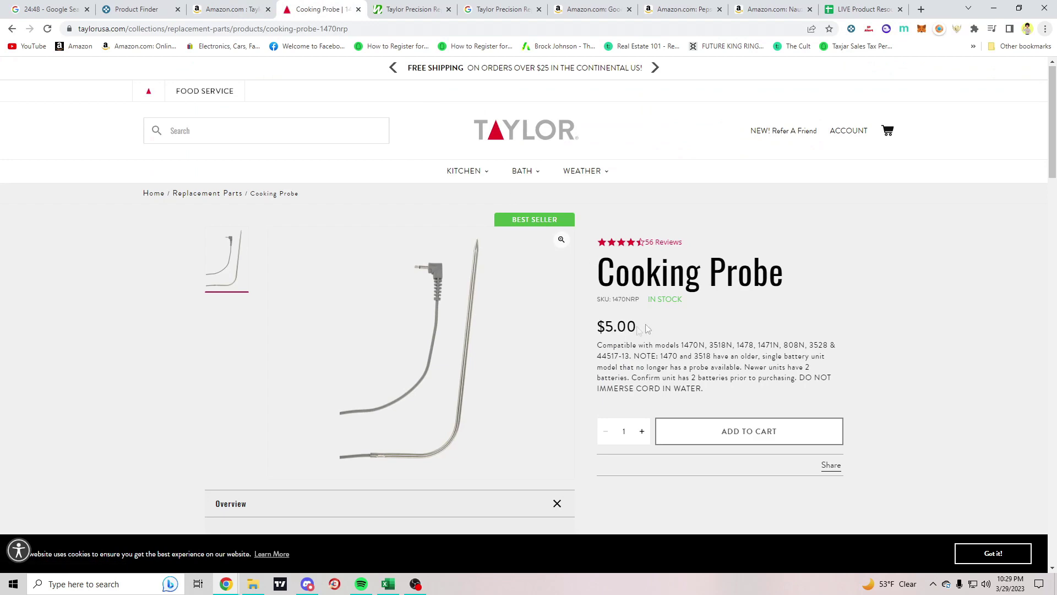
{"action": "left_click_drag", "start_coordinate": [597, 326], "coordinate": [638, 326]}
Enter 5.75 as the cost price, giving $0.10 profit and 1.74% ROI at $11.49
{"action": "left_click", "coordinate": [223, 7]}
{"action": "left_click", "coordinate": [81, 247]}
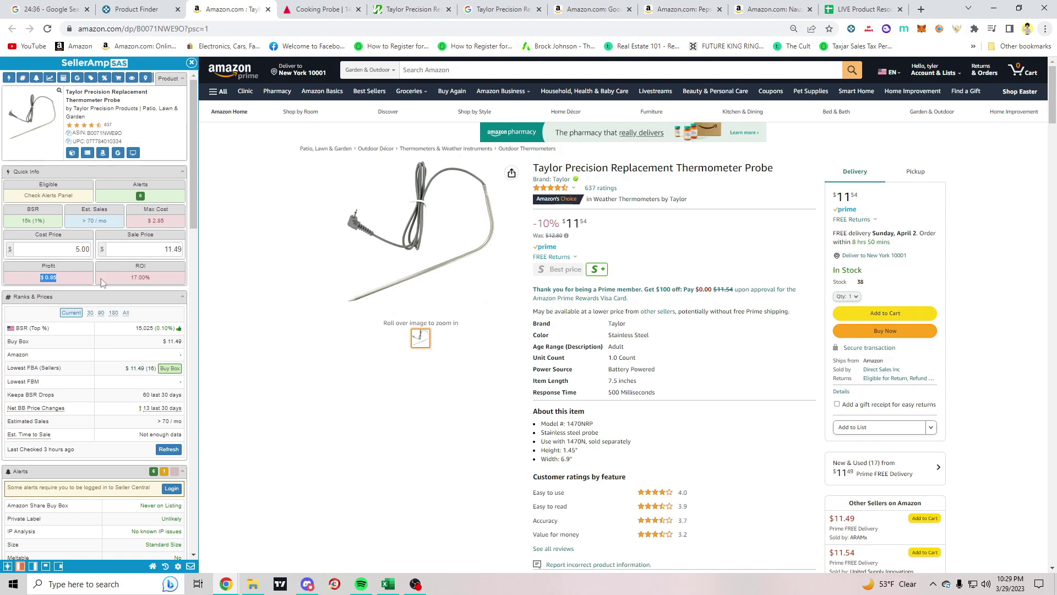
{"action": "left_click_drag", "start_coordinate": [155, 274], "coordinate": [128, 287]}
{"action": "key", "text": "ctrl+Tab"}
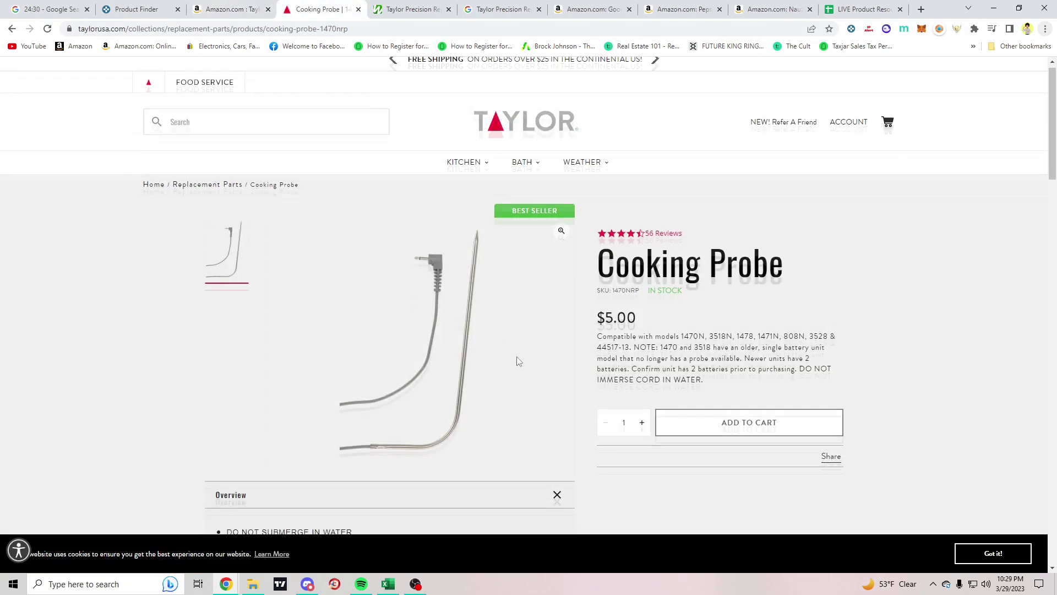
{"action": "scroll", "coordinate": [568, 358], "scroll_direction": "down", "scroll_amount": 3}
{"action": "scroll", "coordinate": [567, 358], "scroll_direction": "up", "scroll_amount": 2}
{"action": "scroll", "coordinate": [734, 379], "scroll_direction": "up", "scroll_amount": 1}
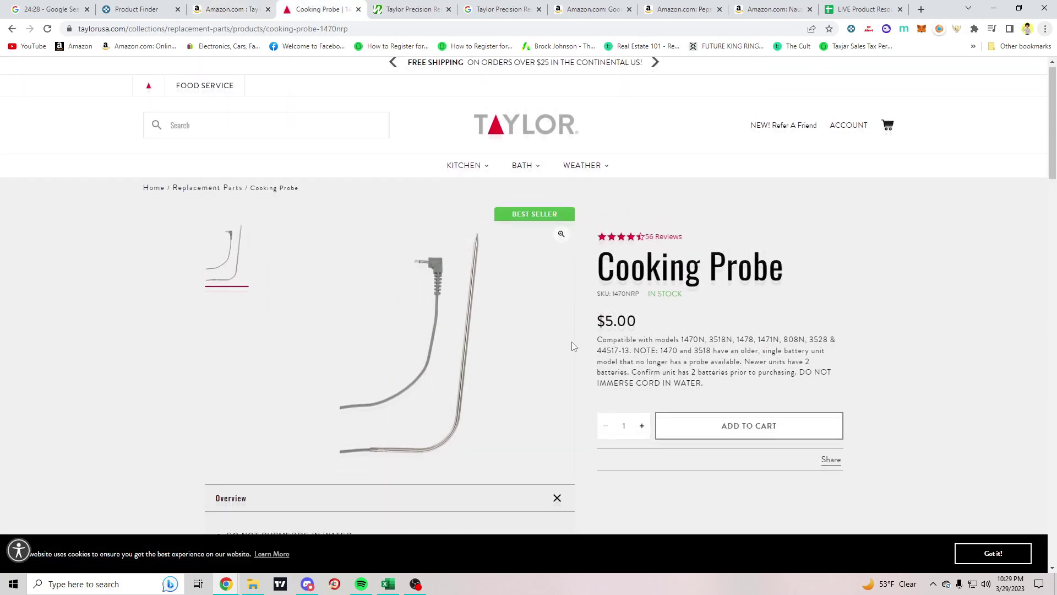
{"action": "left_click", "coordinate": [228, 10]}
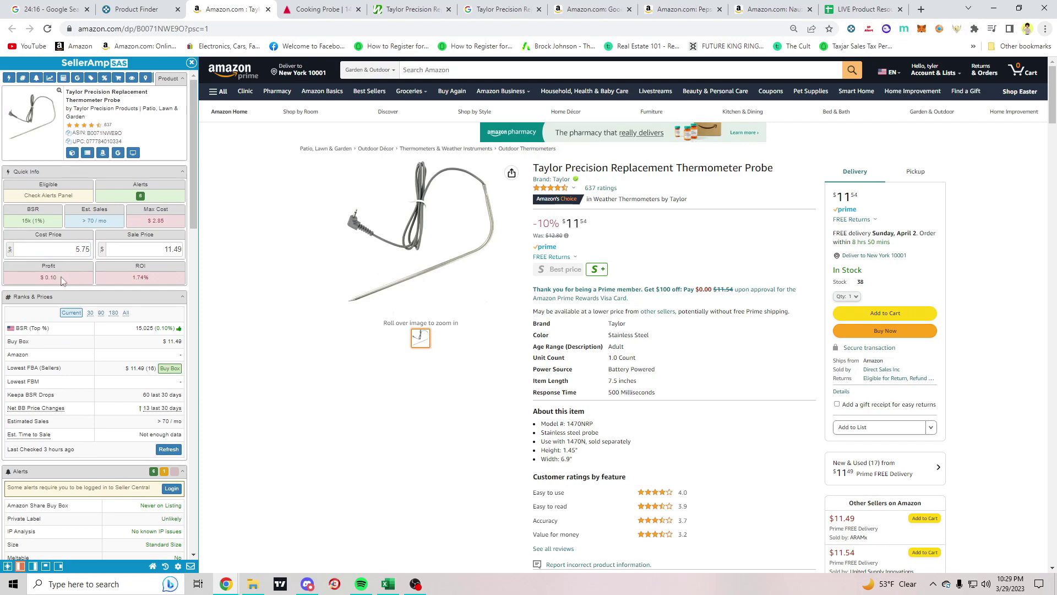
Set the SellerAmp sale price to 11.54 for $0.14 profit and 2.43% ROI
{"action": "scroll", "coordinate": [88, 308], "scroll_direction": "down", "scroll_amount": 10}
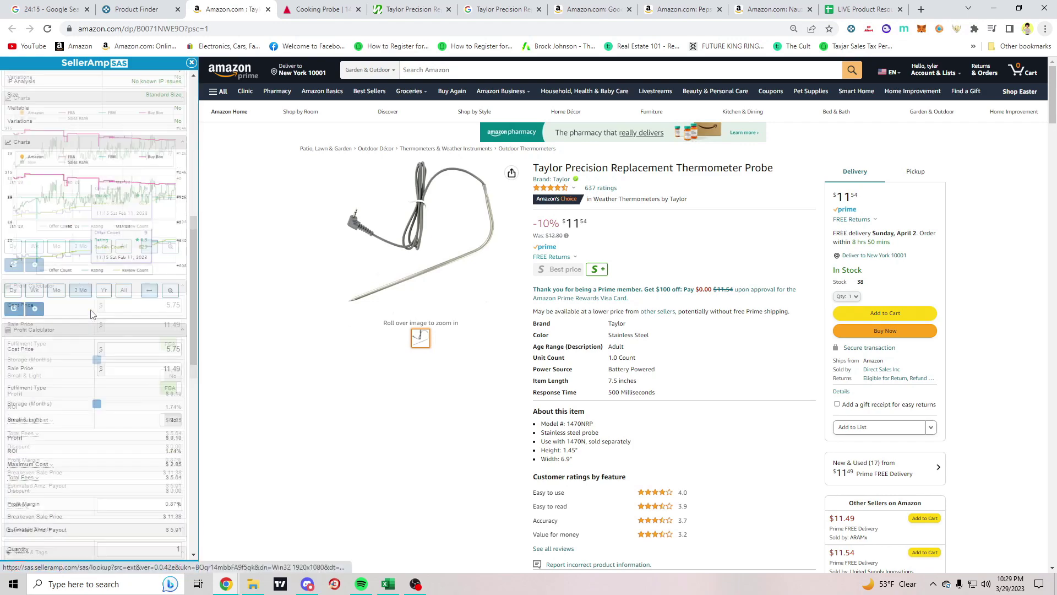
{"action": "scroll", "coordinate": [97, 319], "scroll_direction": "down", "scroll_amount": 2}
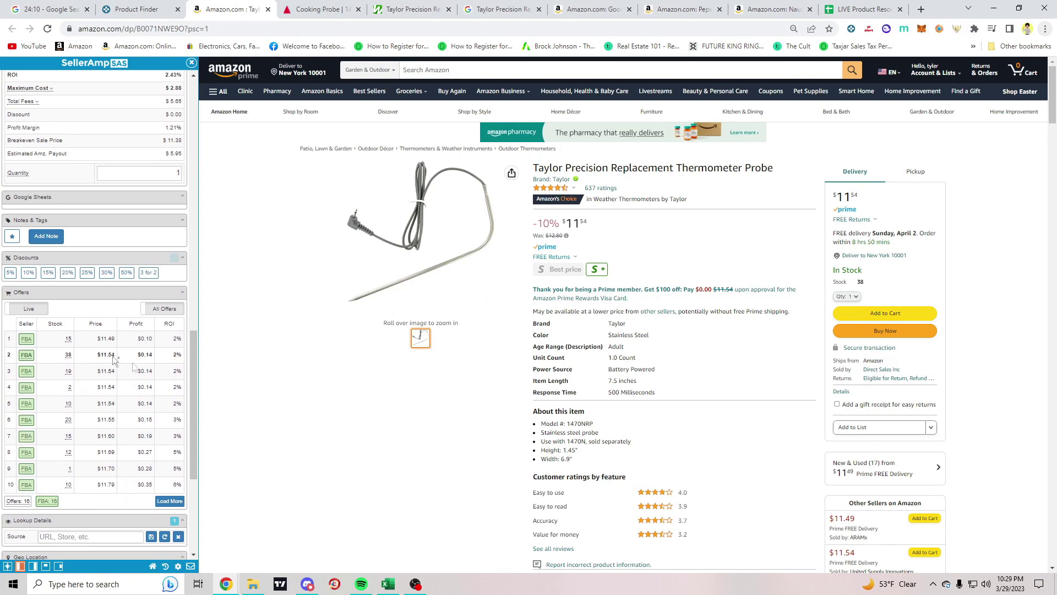
{"action": "scroll", "coordinate": [103, 394], "scroll_direction": "up", "scroll_amount": 12}
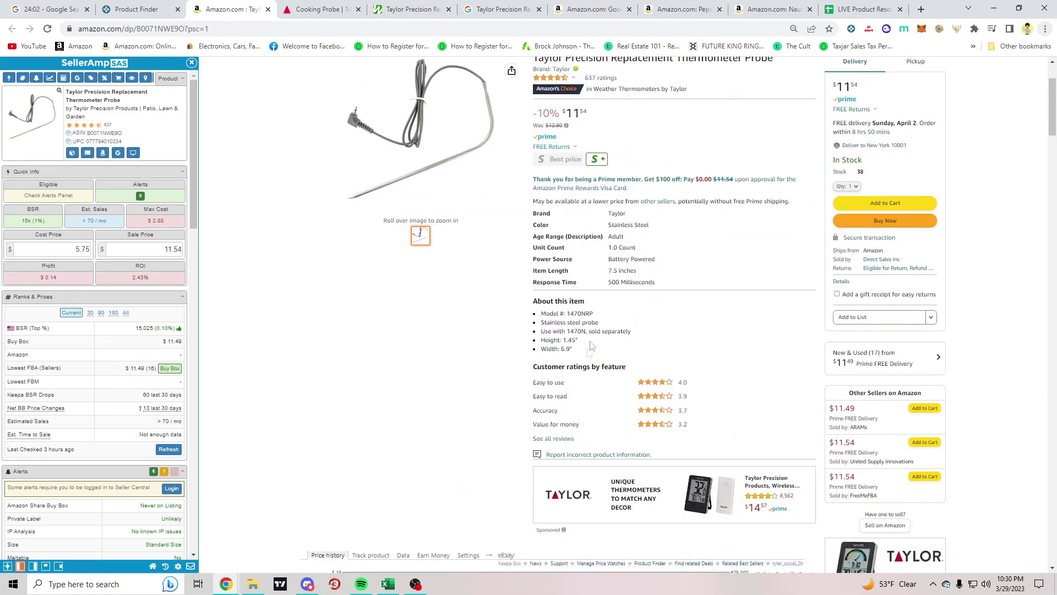
{"action": "scroll", "coordinate": [83, 262], "scroll_direction": "down", "scroll_amount": 4}
{"action": "right_click", "coordinate": [82, 263]}
{"action": "left_click", "coordinate": [269, 355]}
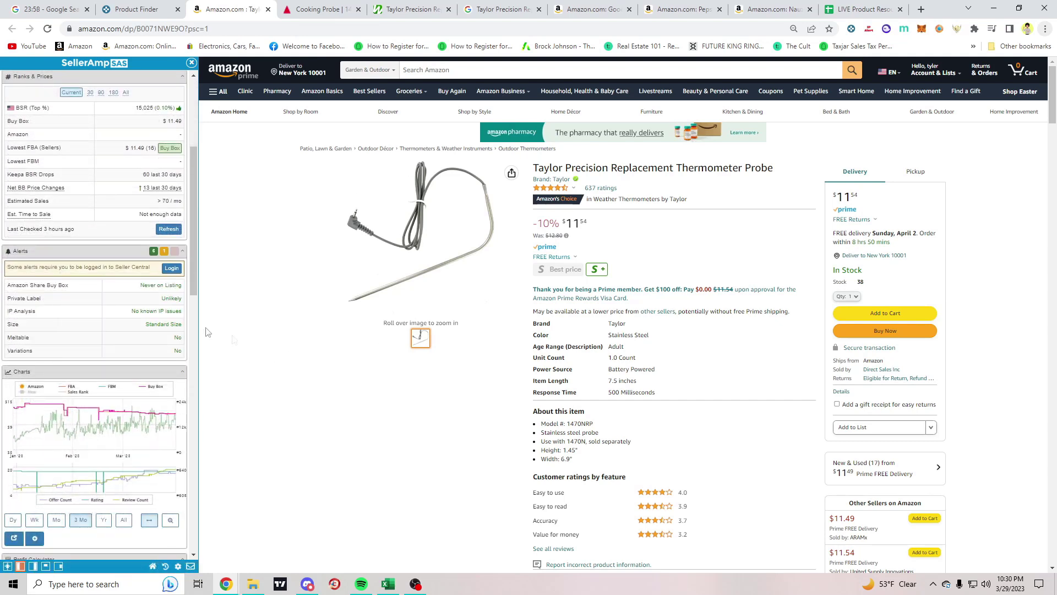
{"action": "scroll", "coordinate": [128, 303], "scroll_direction": "up", "scroll_amount": 4}
{"action": "scroll", "coordinate": [82, 292], "scroll_direction": "down", "scroll_amount": 1}
{"action": "scroll", "coordinate": [33, 279], "scroll_direction": "up", "scroll_amount": 1}
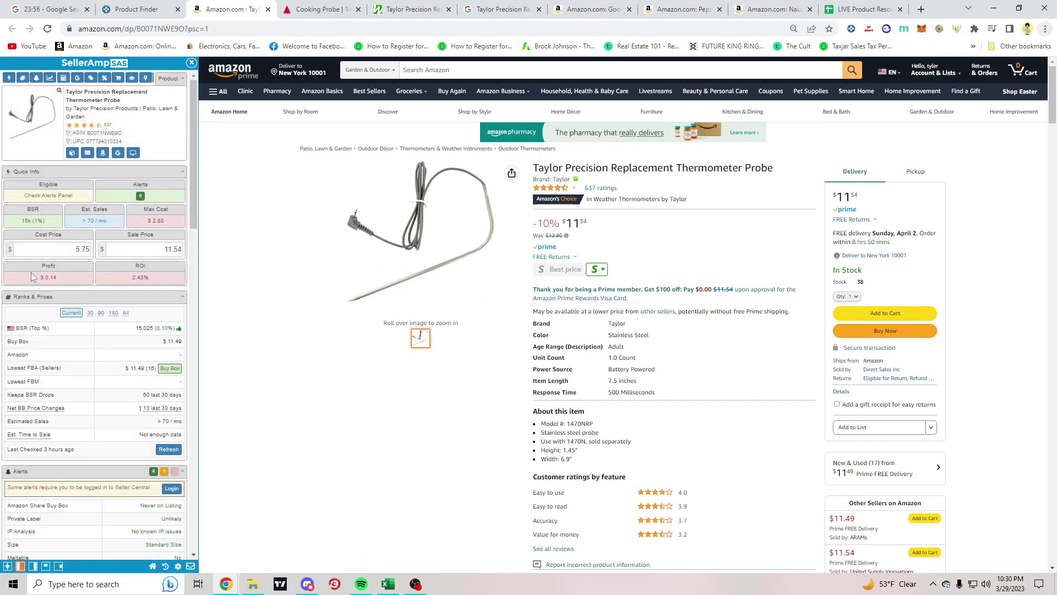
{"action": "scroll", "coordinate": [432, 360], "scroll_direction": "down", "scroll_amount": 10}
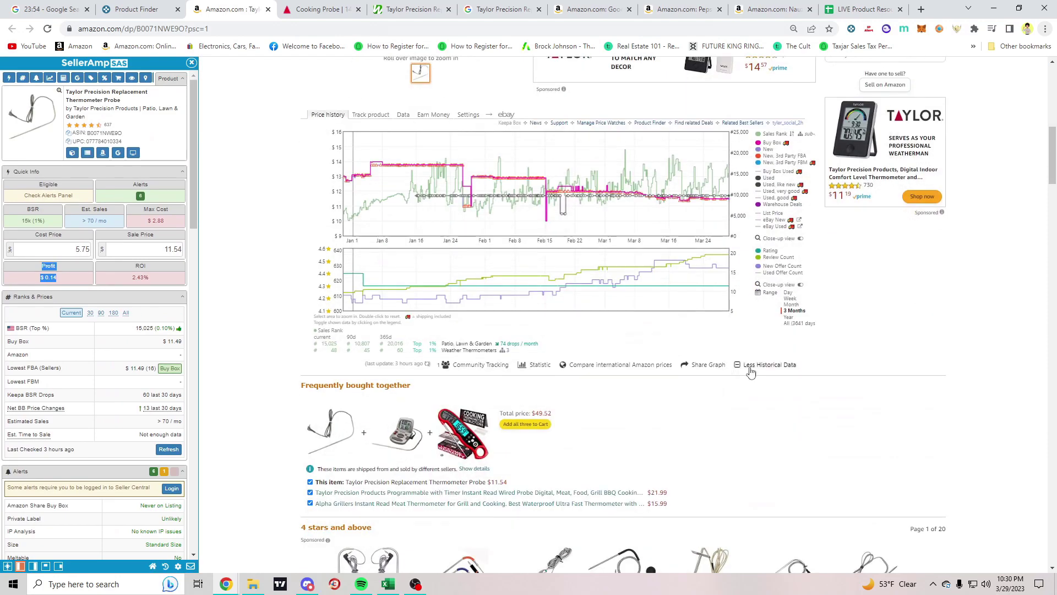
{"action": "scroll", "coordinate": [407, 285], "scroll_direction": "up", "scroll_amount": 3}
Review the probe's sellers in Keepa's Data > Offers table
{"action": "left_click", "coordinate": [406, 281]}
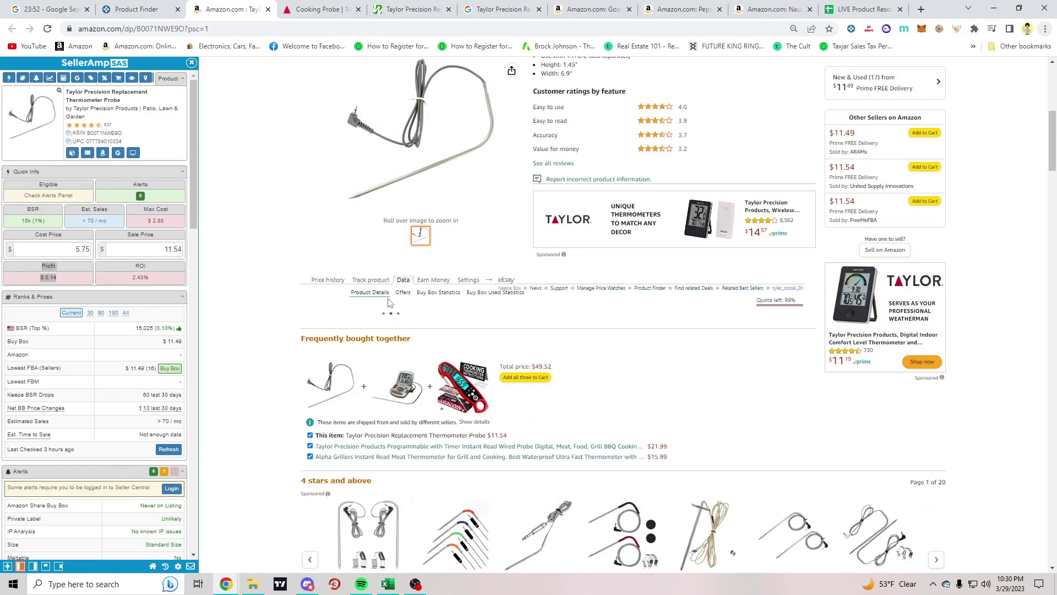
{"action": "scroll", "coordinate": [292, 307], "scroll_direction": "down", "scroll_amount": 1}
{"action": "scroll", "coordinate": [271, 299], "scroll_direction": "up", "scroll_amount": 1}
{"action": "scroll", "coordinate": [248, 300], "scroll_direction": "down", "scroll_amount": 4}
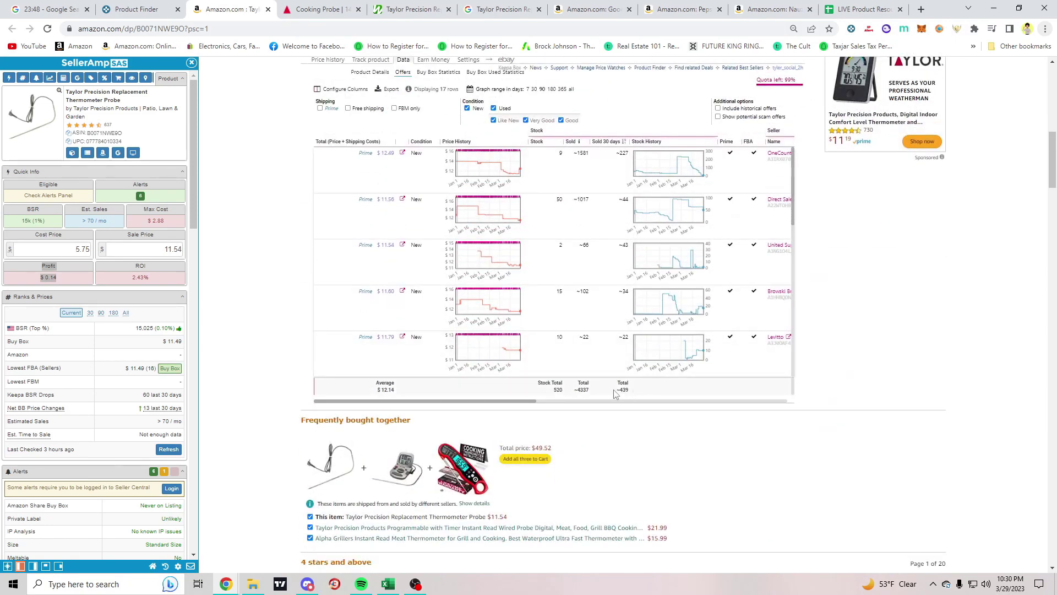
{"action": "scroll", "coordinate": [400, 357], "scroll_direction": "up", "scroll_amount": 8}
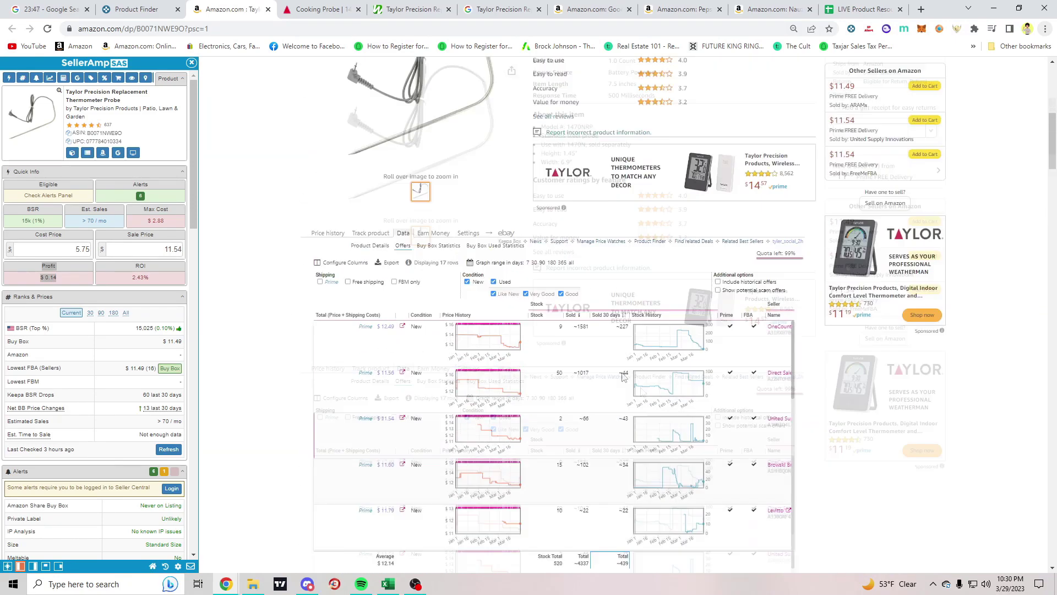
{"action": "scroll", "coordinate": [441, 342], "scroll_direction": "down", "scroll_amount": 9}
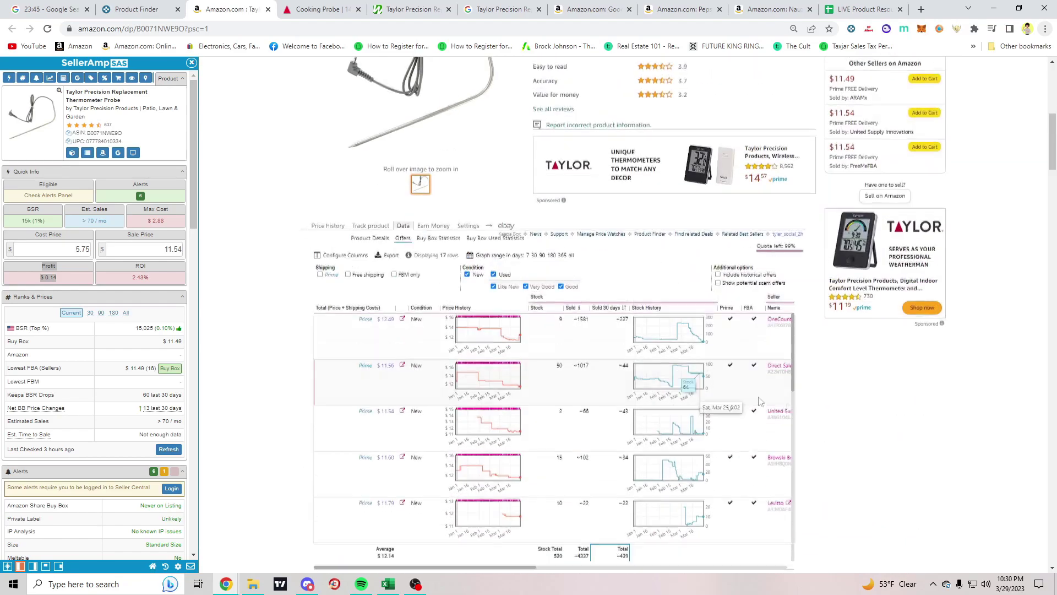
{"action": "scroll", "coordinate": [648, 313], "scroll_direction": "up", "scroll_amount": 15}
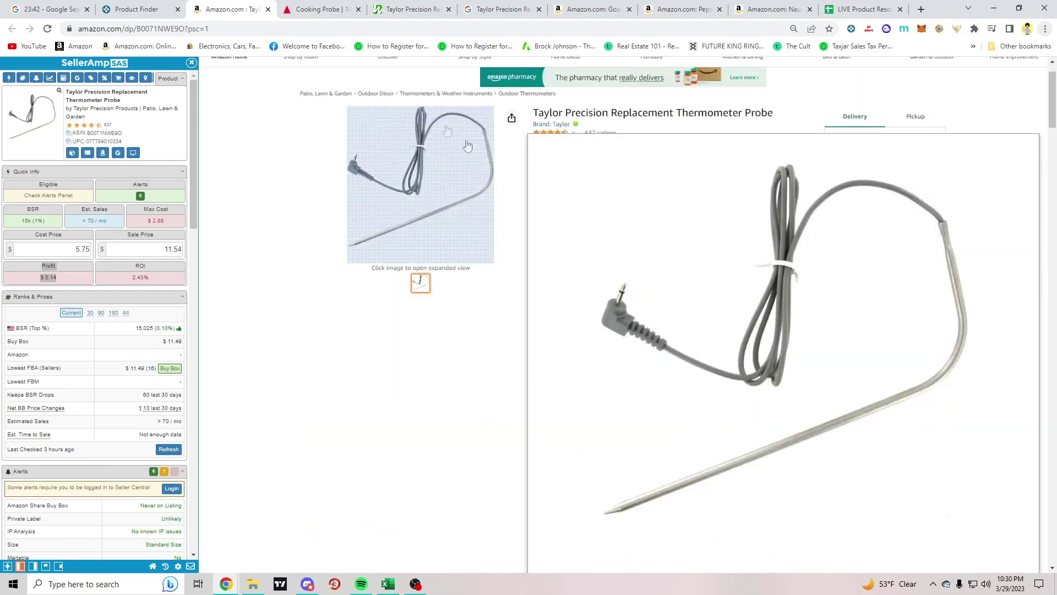
Close the Amazon probe listing and the Taylor Cooking Probe tabs
{"action": "left_click", "coordinate": [319, 10]}
{"action": "left_click", "coordinate": [224, 5]}
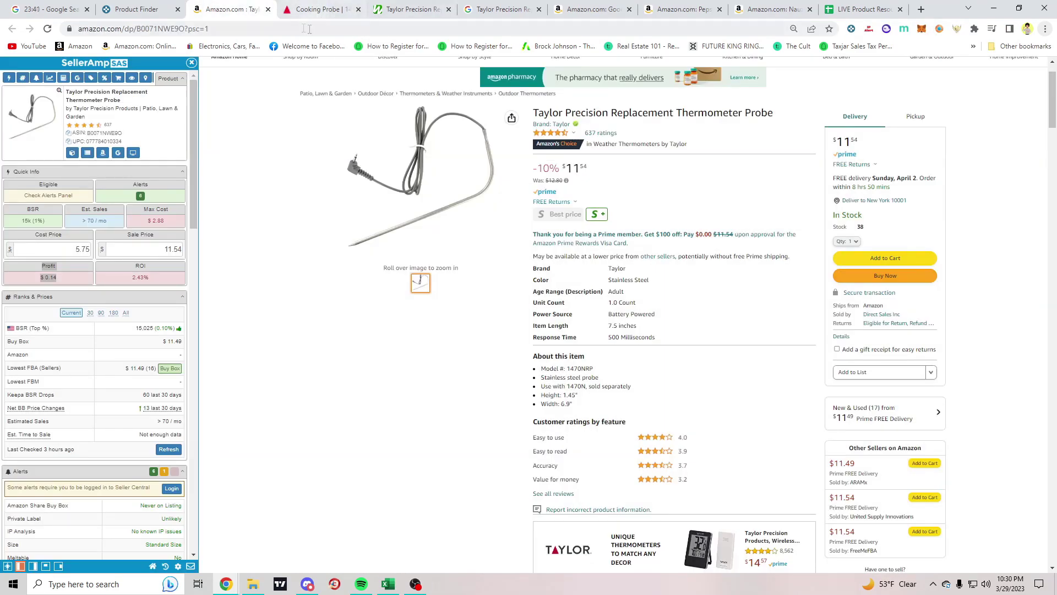
{"action": "left_click", "coordinate": [268, 10]}
{"action": "left_click", "coordinate": [269, 9]}
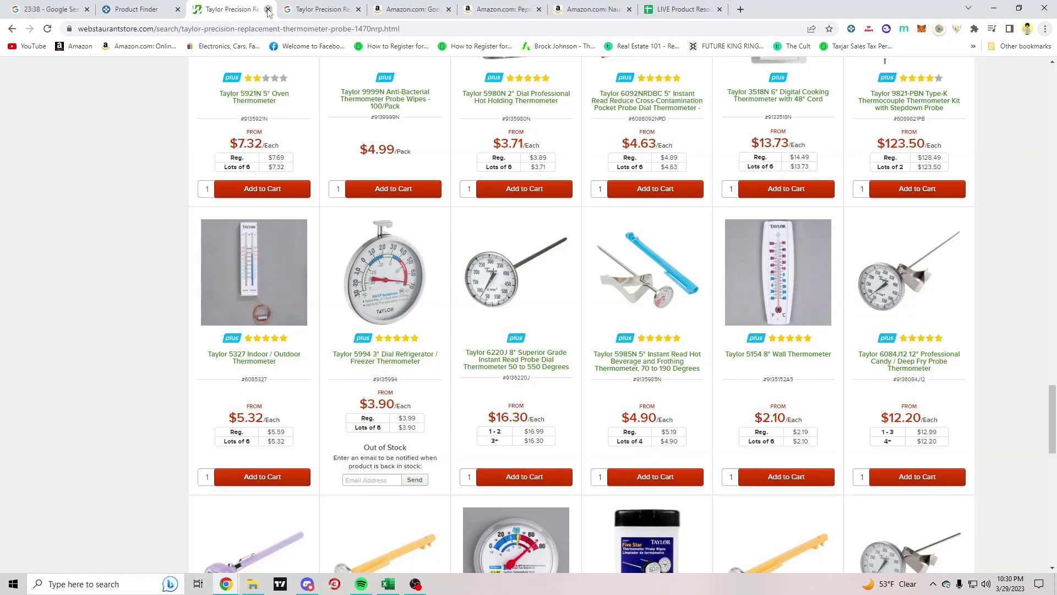
Close the WebstaurantStore probe search and the Google replacement probe results
{"action": "left_click", "coordinate": [268, 10]}
{"action": "scroll", "coordinate": [93, 259], "scroll_direction": "down", "scroll_amount": 6}
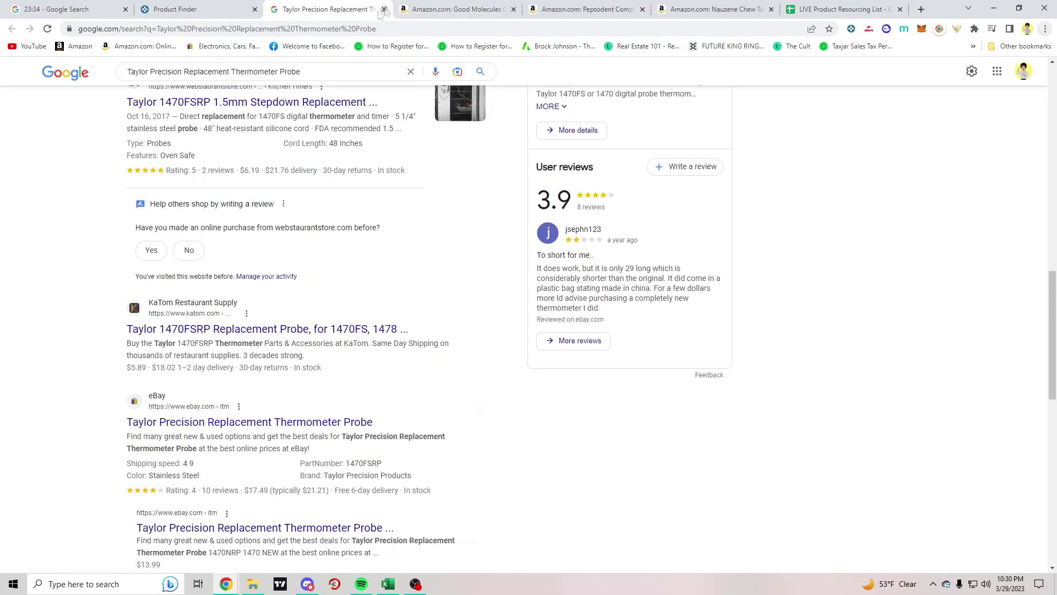
{"action": "left_click", "coordinate": [384, 10]}
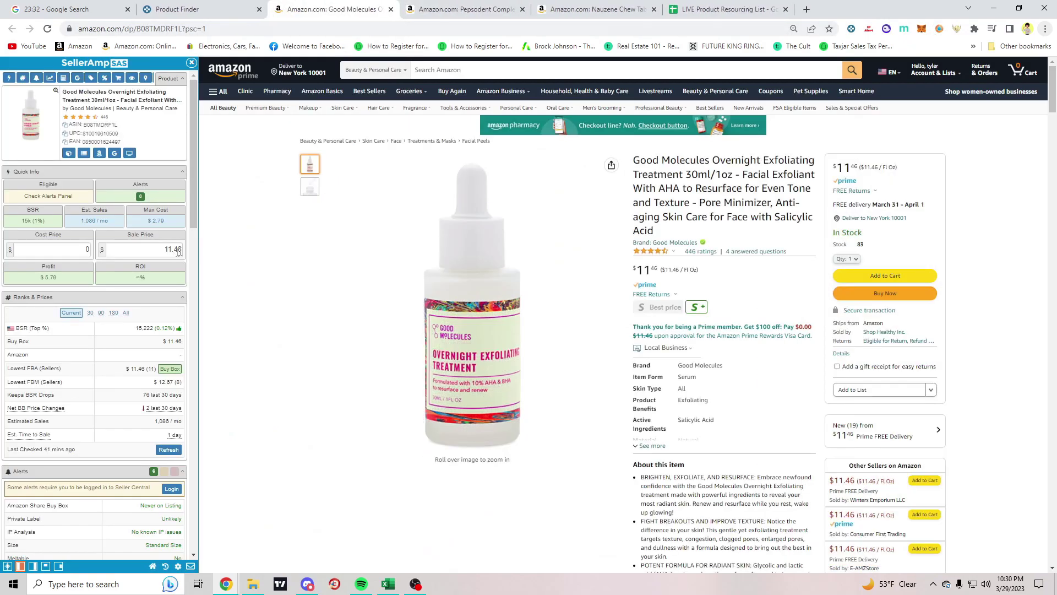
Search Google for the Good Molecules Overnight Exfoliating Treatment title from SellerAmp
{"action": "scroll", "coordinate": [88, 275], "scroll_direction": "down", "scroll_amount": 5}
{"action": "scroll", "coordinate": [748, 184], "scroll_direction": "down", "scroll_amount": 10}
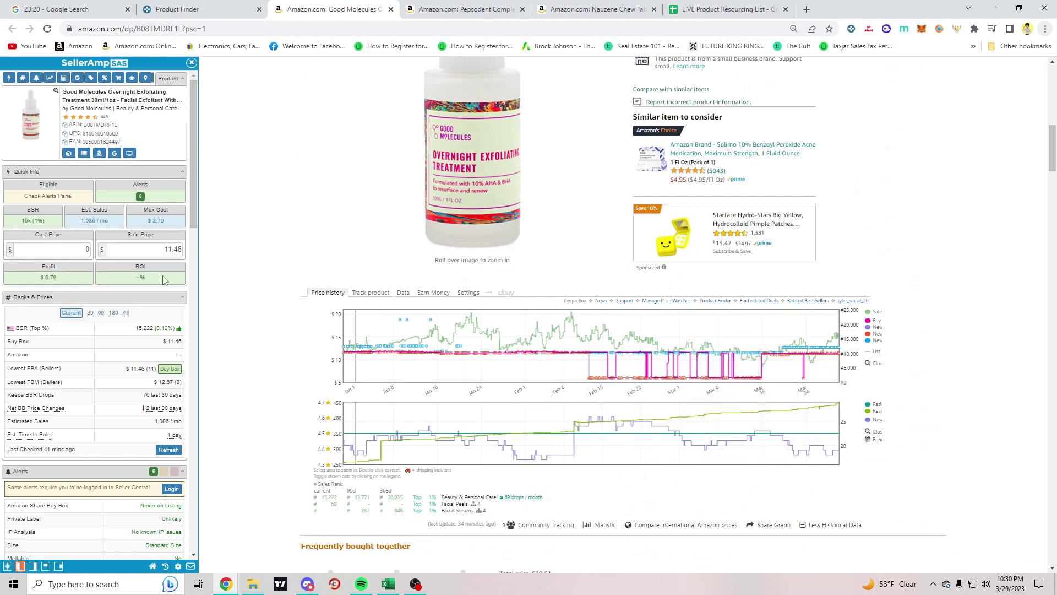
{"action": "scroll", "coordinate": [163, 246], "scroll_direction": "down", "scroll_amount": 15}
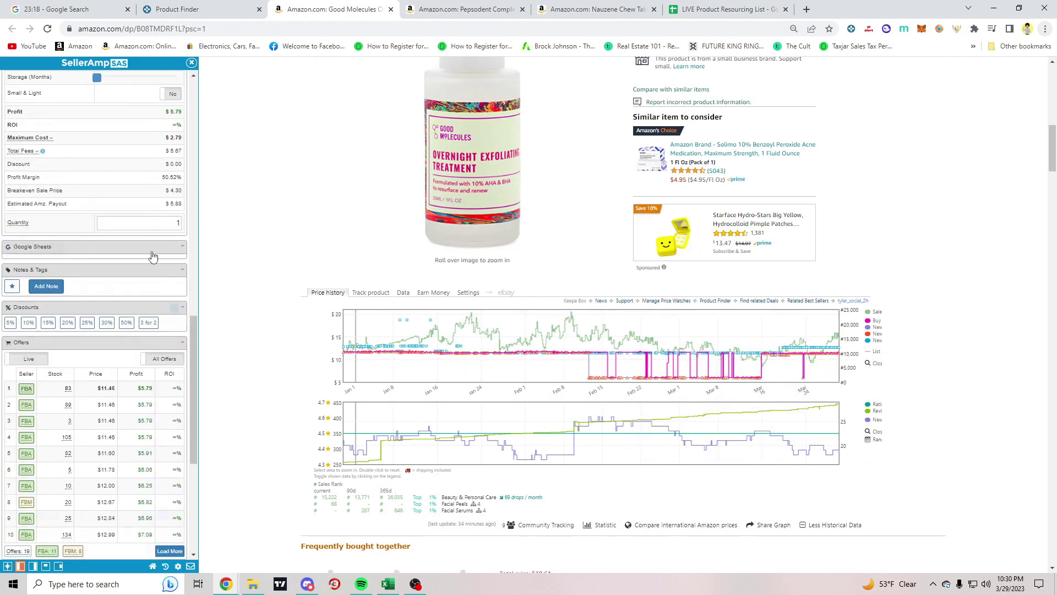
{"action": "scroll", "coordinate": [125, 298], "scroll_direction": "up", "scroll_amount": 10}
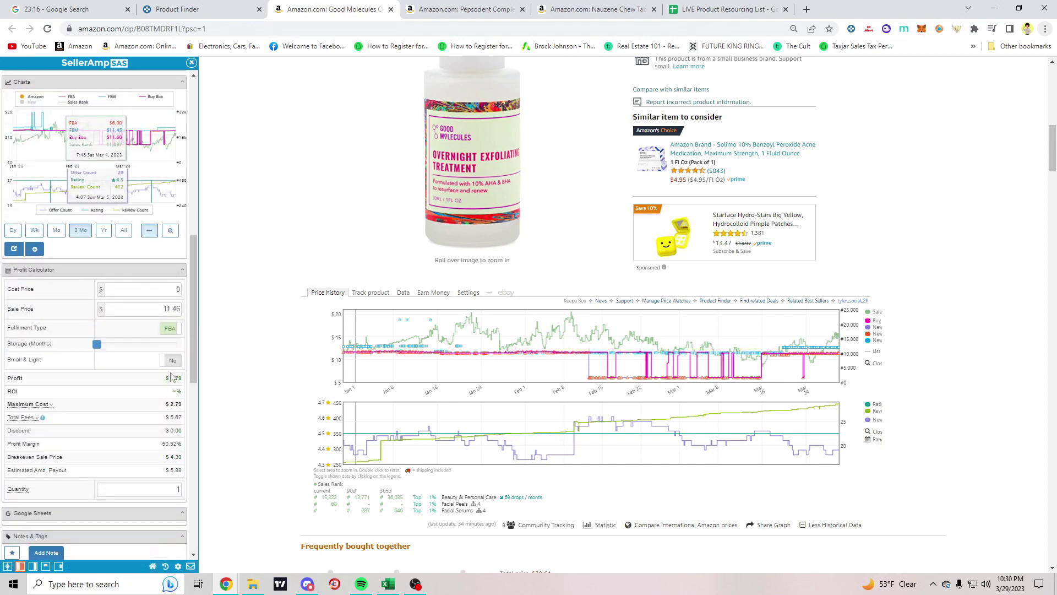
{"action": "scroll", "coordinate": [63, 342], "scroll_direction": "up", "scroll_amount": 6}
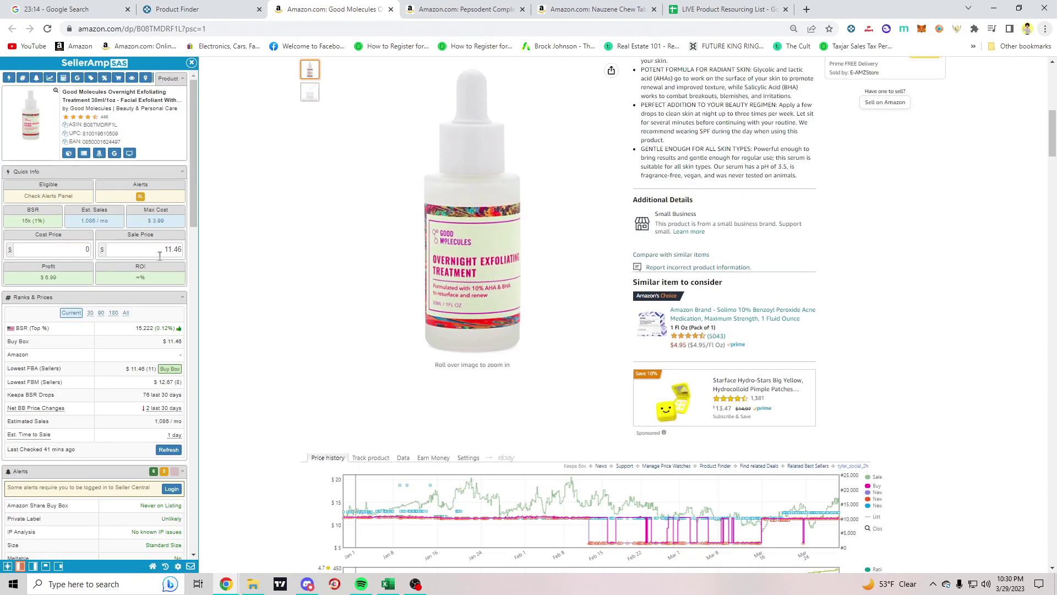
{"action": "scroll", "coordinate": [134, 300], "scroll_direction": "down", "scroll_amount": 12}
{"action": "scroll", "coordinate": [133, 301], "scroll_direction": "up", "scroll_amount": 15}
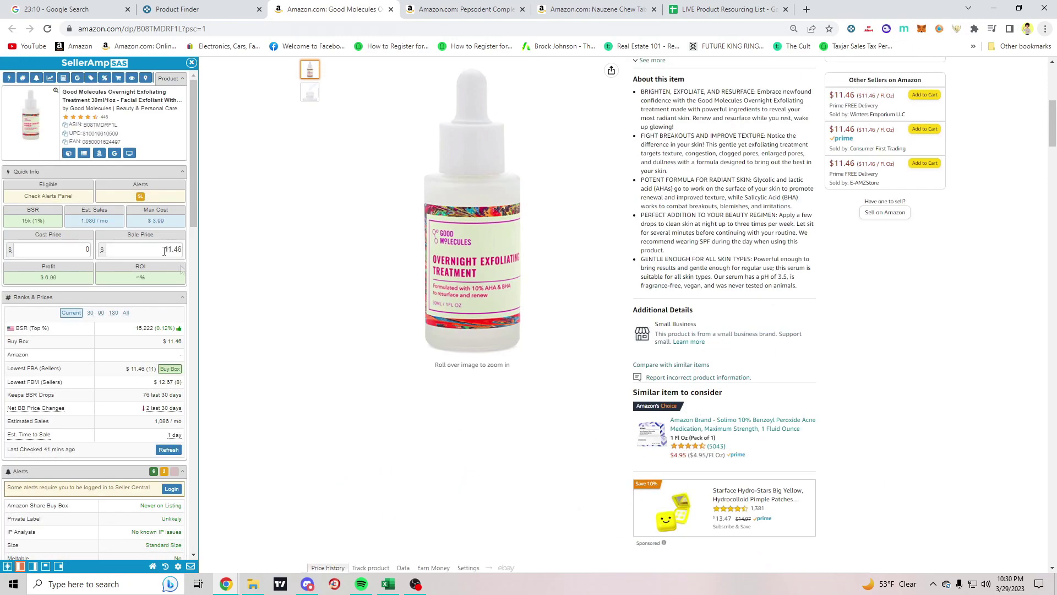
{"action": "scroll", "coordinate": [164, 251], "scroll_direction": "up", "scroll_amount": 3}
{"action": "left_click", "coordinate": [115, 153]}
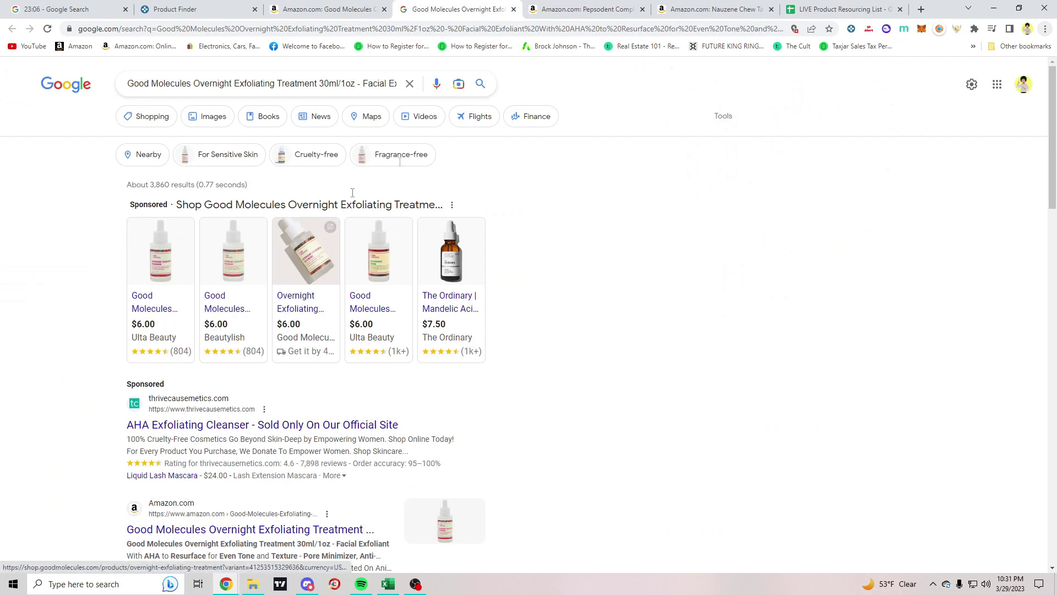
Open the sponsored Thrive Causemetics exfoliating cleanser ad in its own tab, look it over, and close it
{"action": "left_click", "coordinate": [328, 9]}
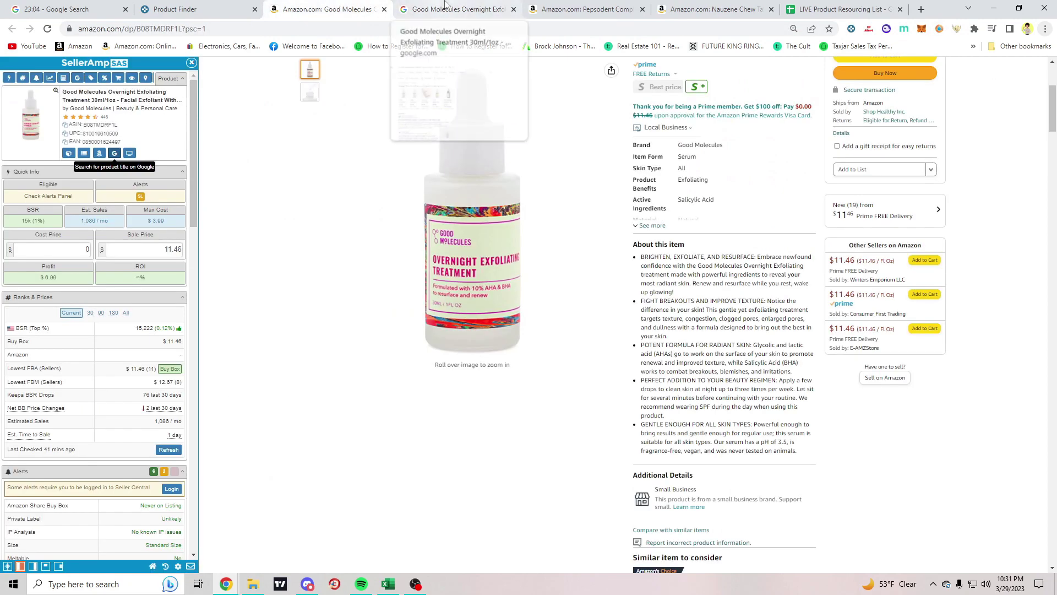
{"action": "left_click", "coordinate": [446, 5]}
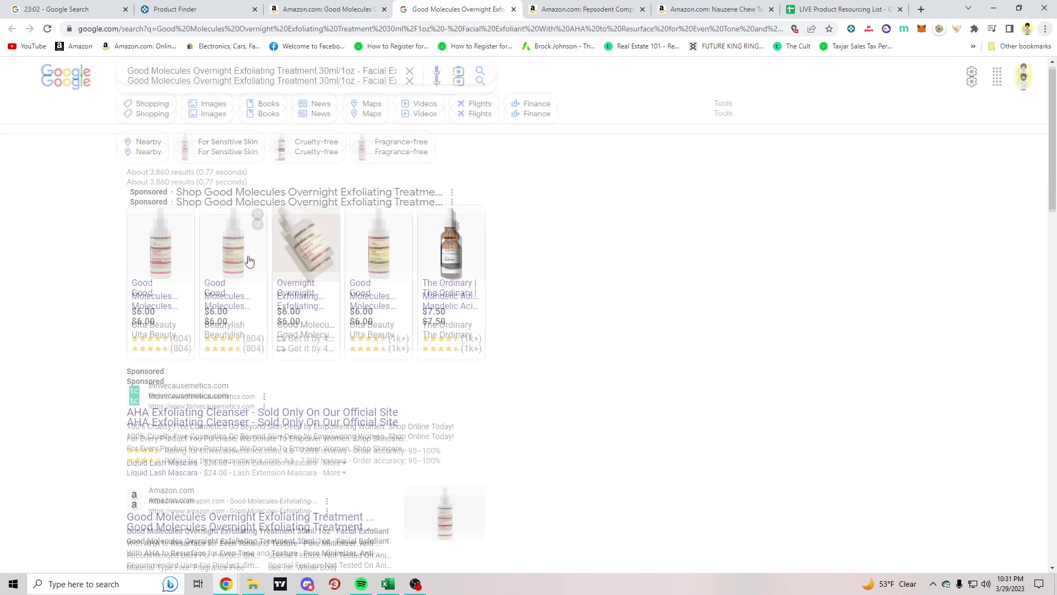
{"action": "scroll", "coordinate": [276, 308], "scroll_direction": "down", "scroll_amount": 1}
{"action": "middle_click", "coordinate": [292, 374]}
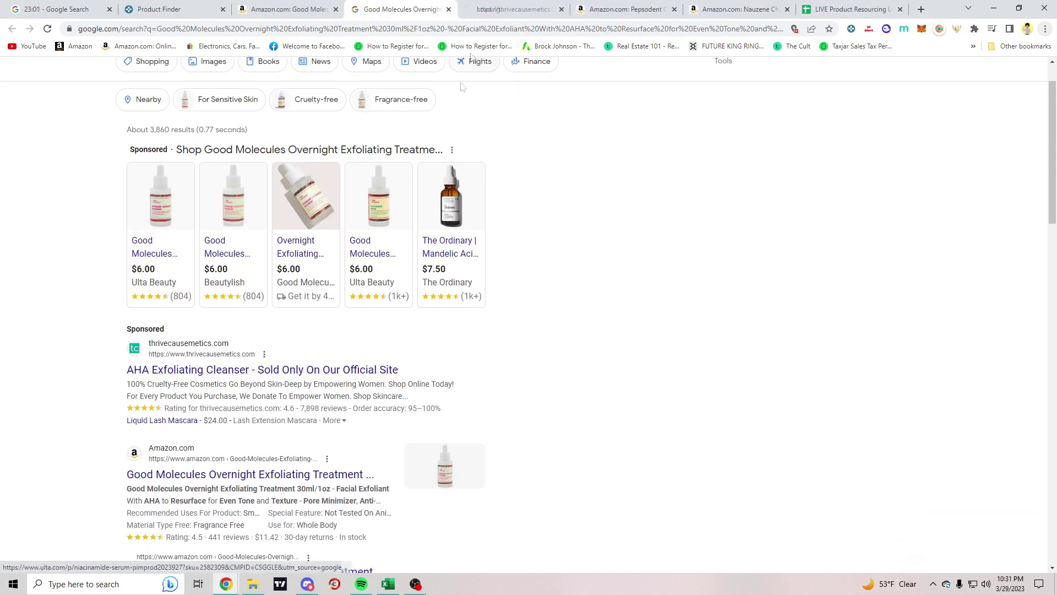
{"action": "left_click", "coordinate": [498, 7]}
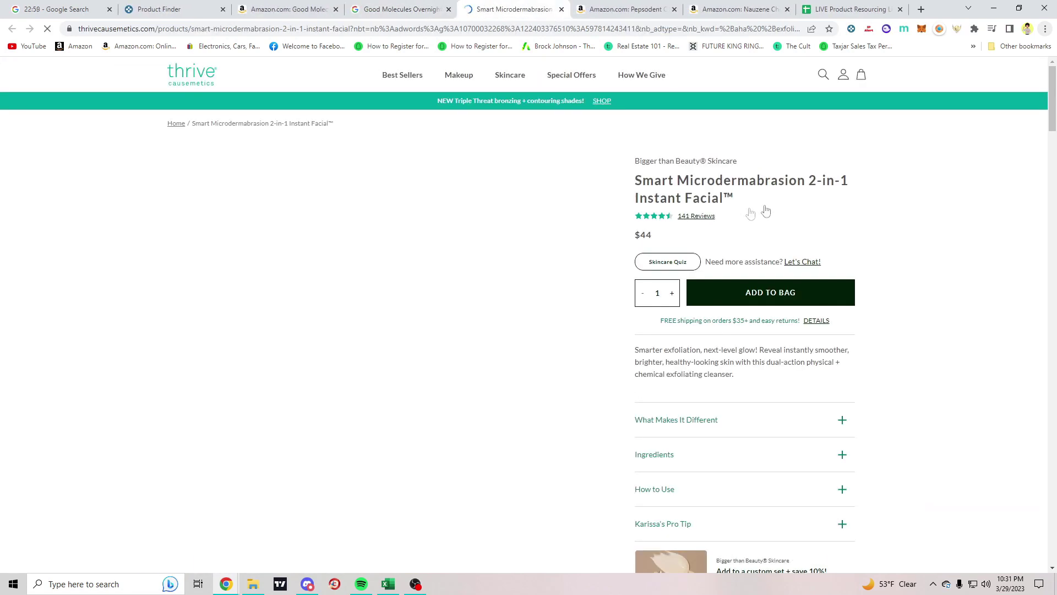
{"action": "scroll", "coordinate": [602, 170], "scroll_direction": "down", "scroll_amount": 2}
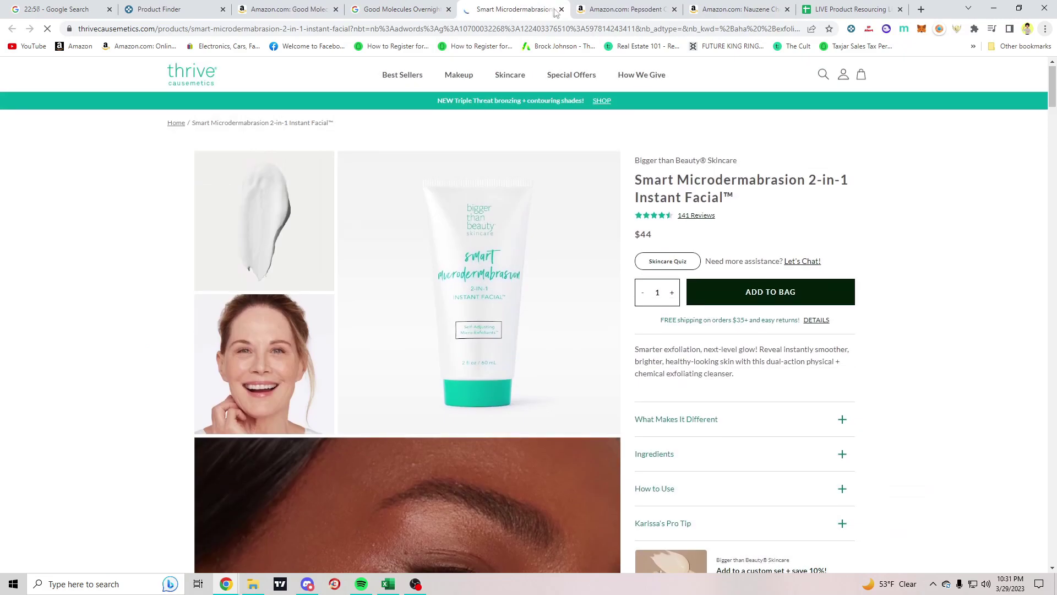
{"action": "left_click", "coordinate": [561, 8]}
Filter the Google results to Shopping listings for the Overnight Exfoliating Treatment
{"action": "scroll", "coordinate": [156, 221], "scroll_direction": "down", "scroll_amount": 4}
{"action": "scroll", "coordinate": [155, 220], "scroll_direction": "down", "scroll_amount": 3}
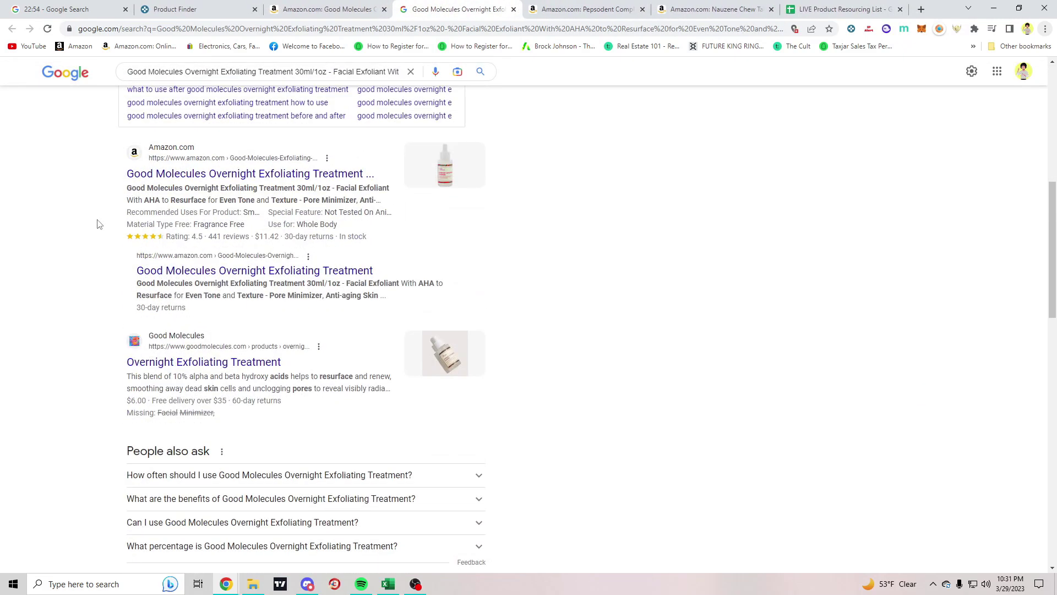
{"action": "scroll", "coordinate": [77, 314], "scroll_direction": "up", "scroll_amount": 8}
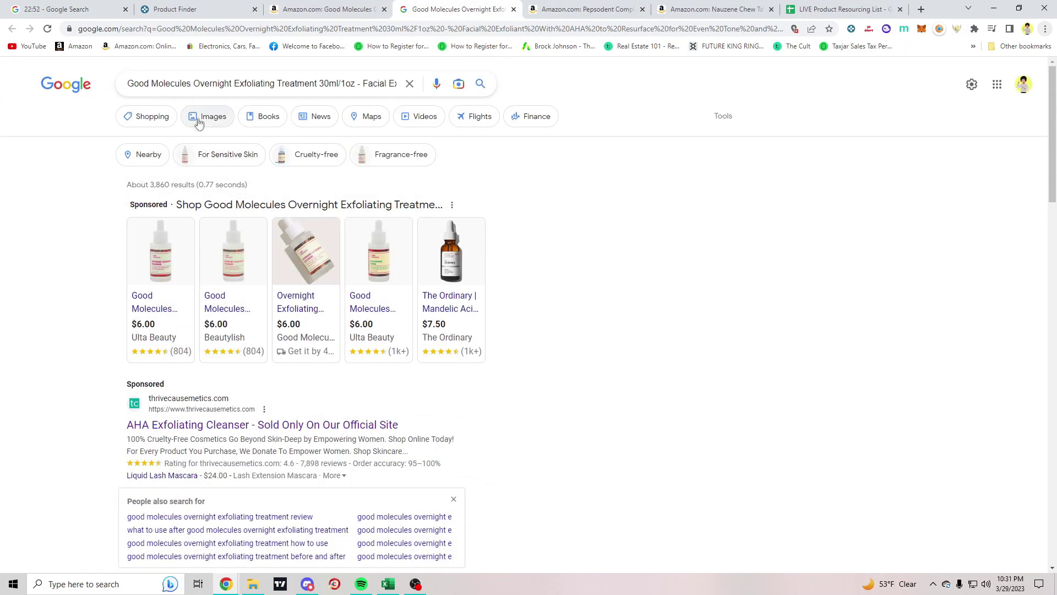
{"action": "left_click", "coordinate": [145, 116]}
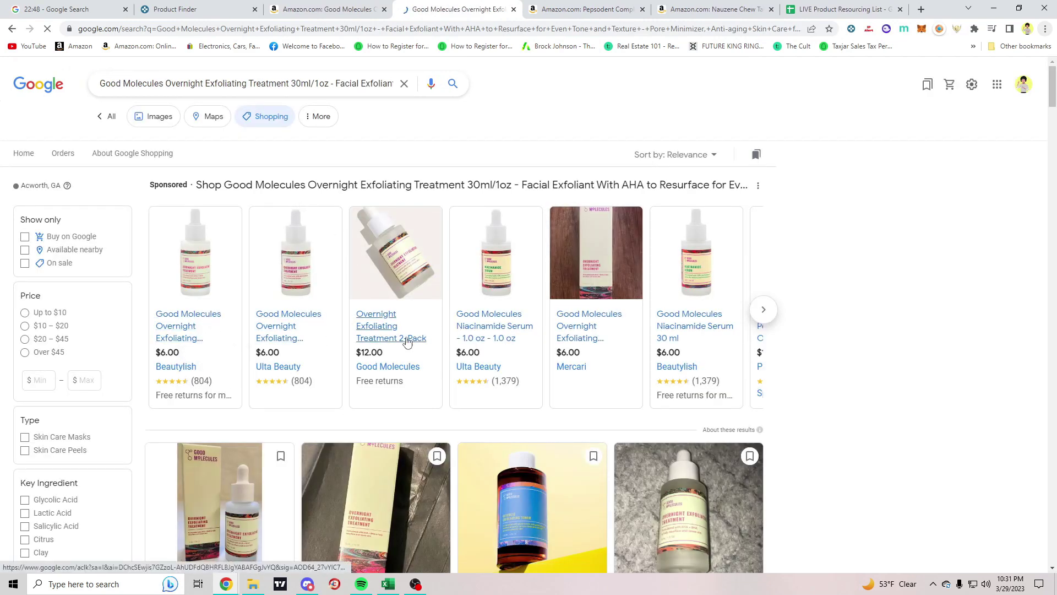
Enter a 6.00 cost price in SellerAmp, giving $0.99 profit and 16.50% ROI
{"action": "left_click", "coordinate": [322, 9]}
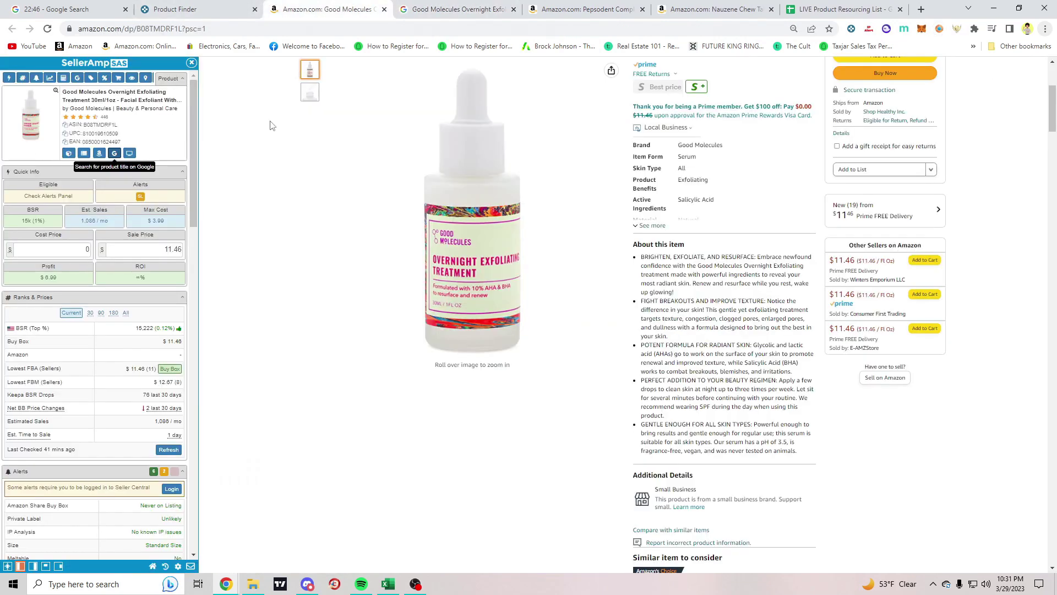
{"action": "left_click", "coordinate": [71, 249]}
{"action": "type", "text": "6"}
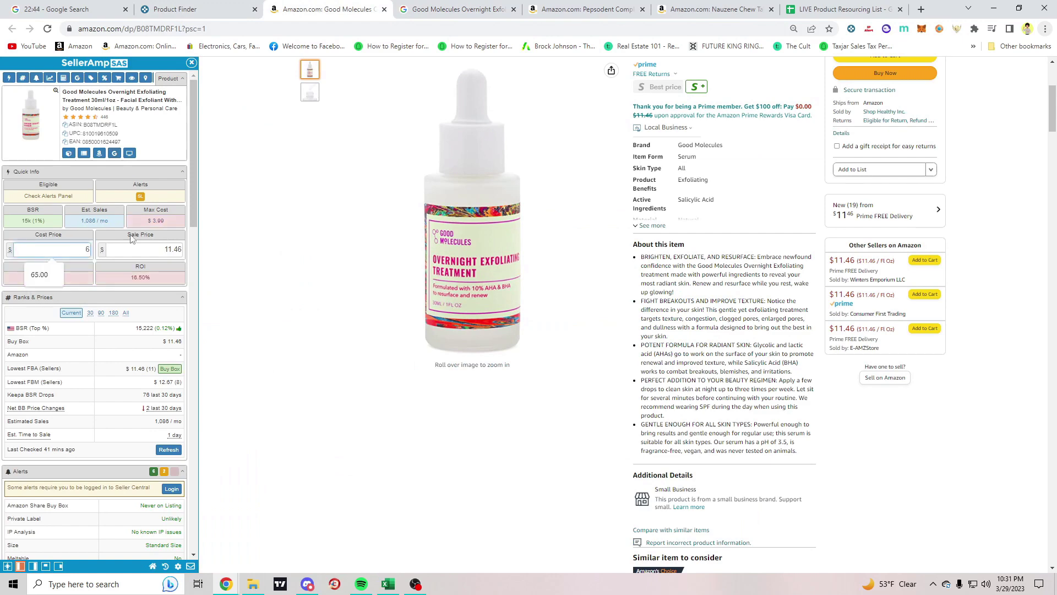
{"action": "left_click", "coordinate": [331, 264]}
{"action": "left_click", "coordinate": [294, 94]}
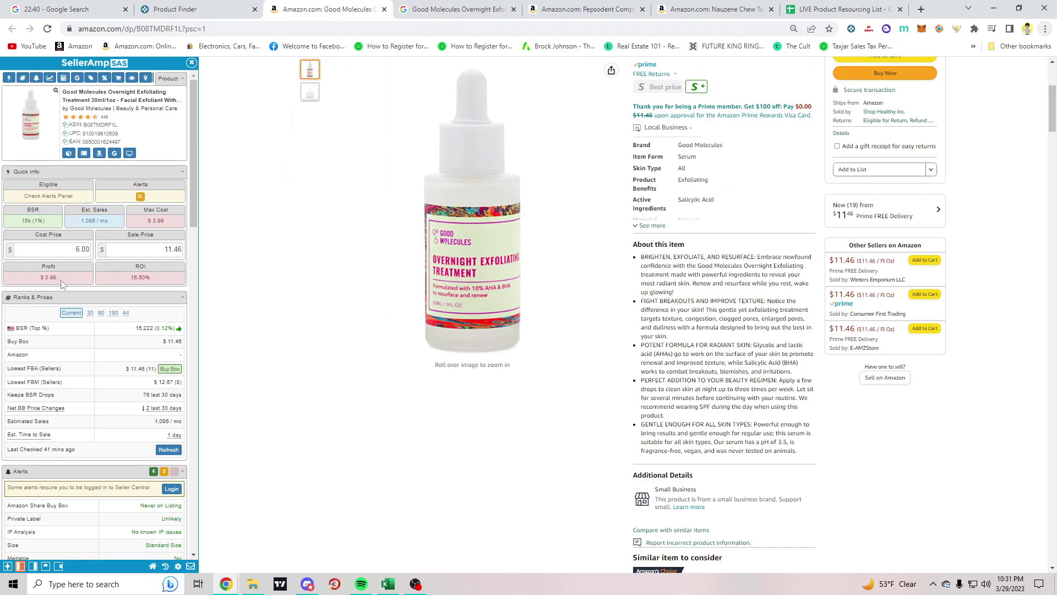
Switch Keepa from the price chart to its Data view, then return to Google Shopping
{"action": "scroll", "coordinate": [233, 293], "scroll_direction": "down", "scroll_amount": 8}
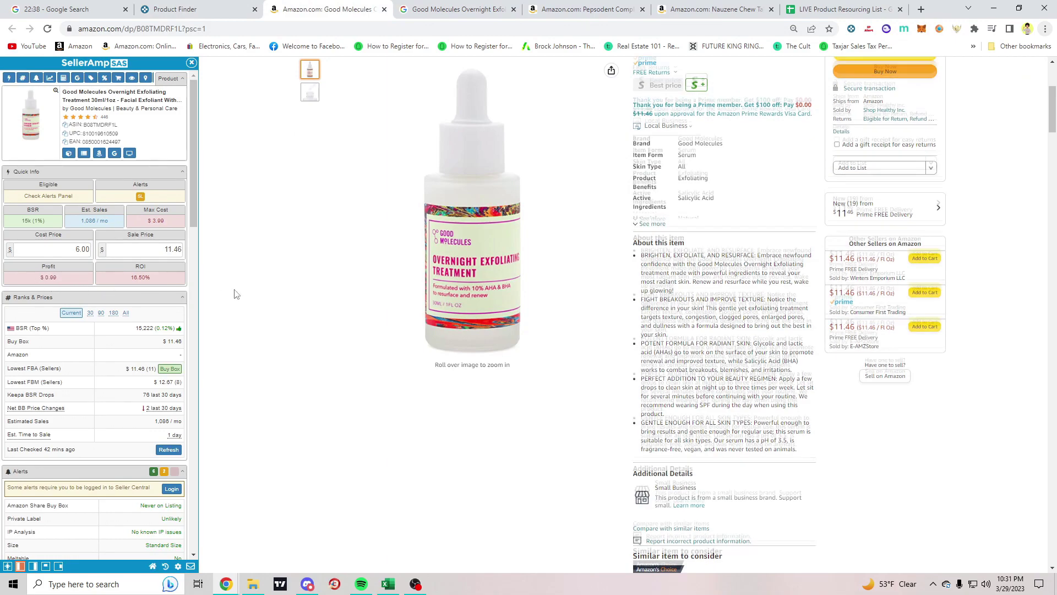
{"action": "scroll", "coordinate": [462, 342], "scroll_direction": "up", "scroll_amount": 1}
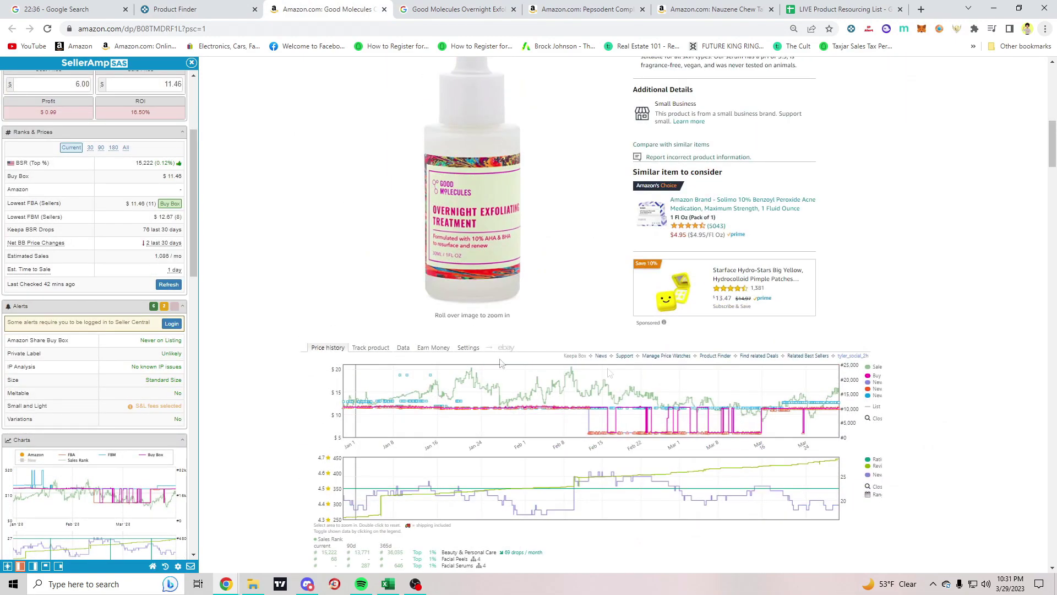
{"action": "left_click", "coordinate": [404, 349]}
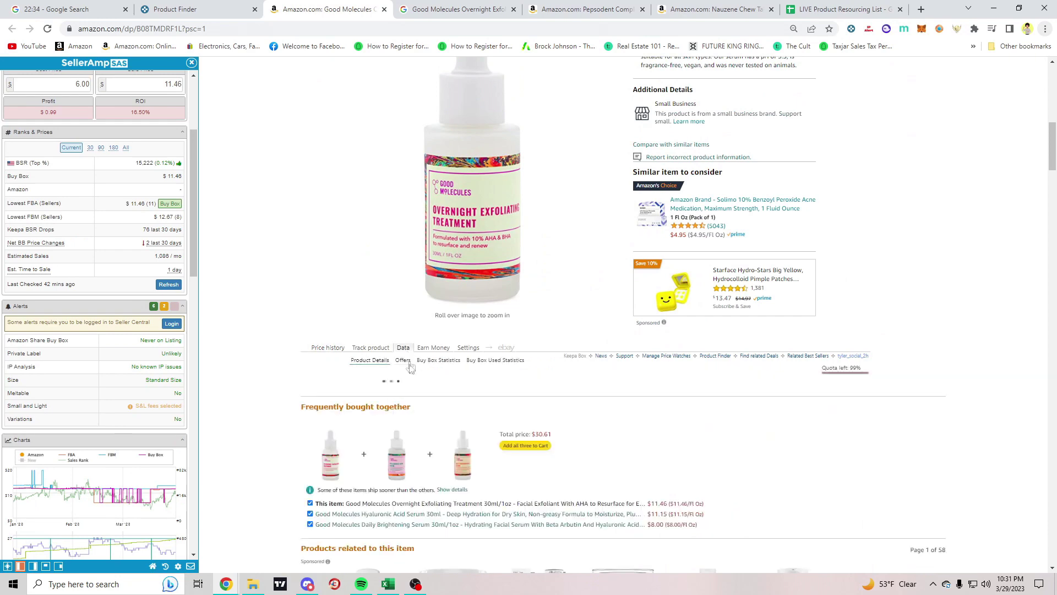
{"action": "scroll", "coordinate": [291, 267], "scroll_direction": "down", "scroll_amount": 4}
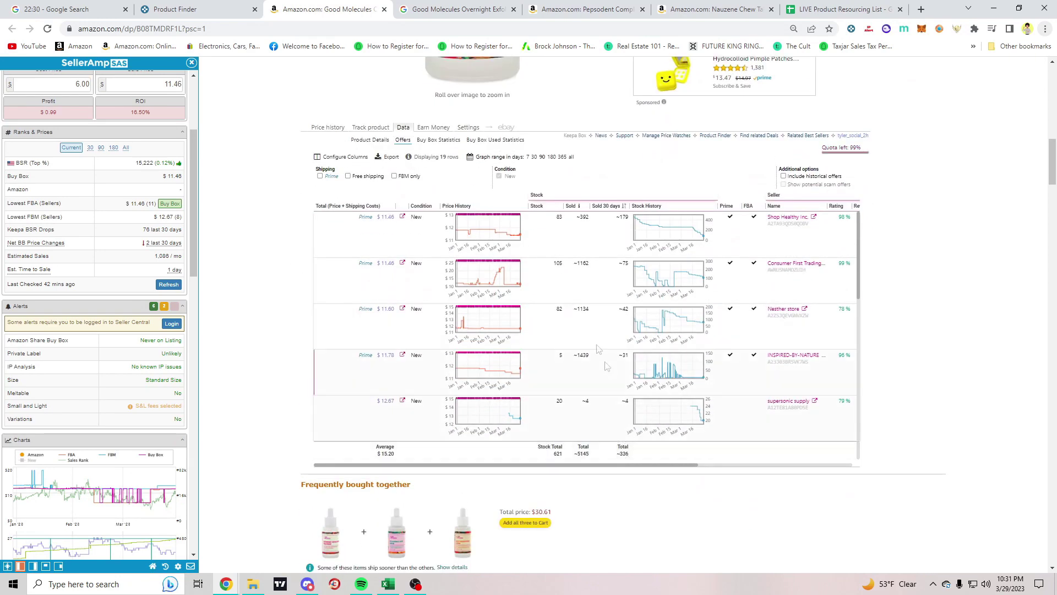
{"action": "left_click", "coordinate": [457, 9]}
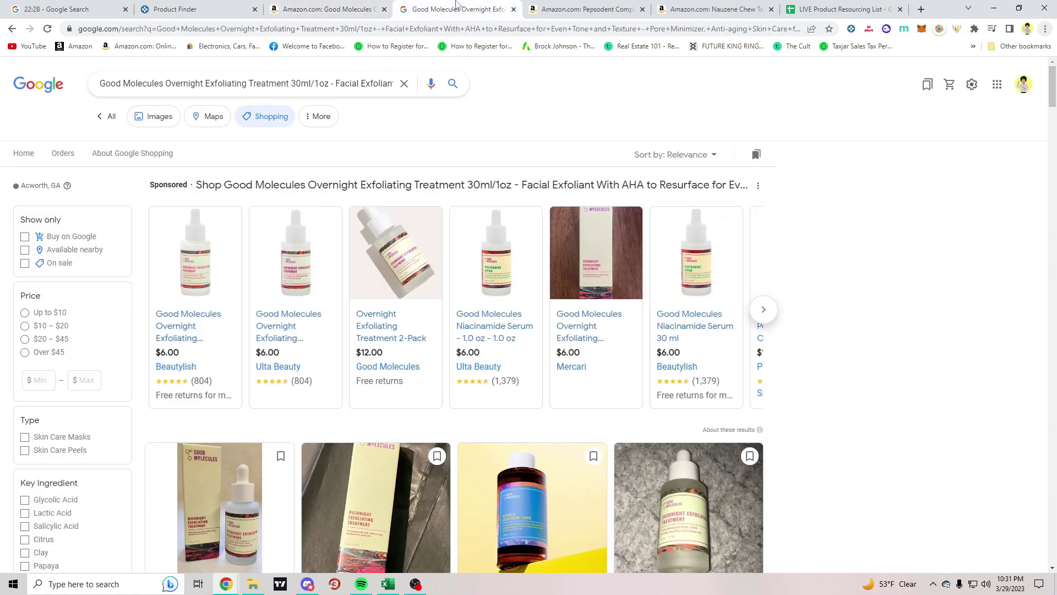
Open Ulta Beauty's $6.00, 1.0 oz Overnight Exfoliating Treatment listing from Google Shopping and scan the page
{"action": "left_click", "coordinate": [551, 9]}
{"action": "left_click", "coordinate": [457, 9]}
{"action": "left_click", "coordinate": [328, 8]}
{"action": "left_click", "coordinate": [455, 11]}
{"action": "left_click", "coordinate": [274, 338]}
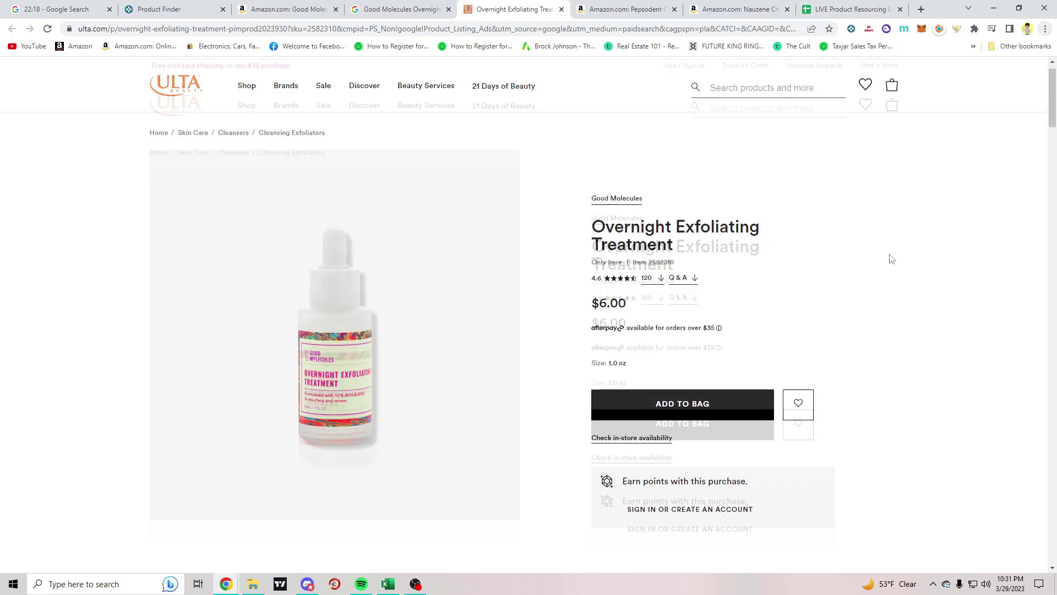
{"action": "scroll", "coordinate": [888, 260], "scroll_direction": "down", "scroll_amount": 8}
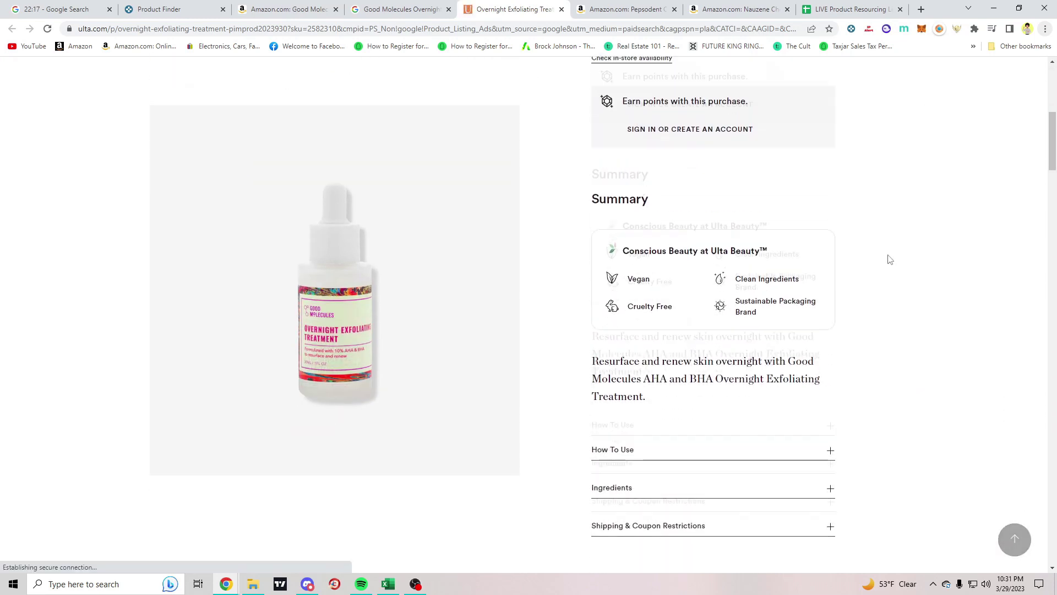
{"action": "scroll", "coordinate": [897, 264], "scroll_direction": "up", "scroll_amount": 9}
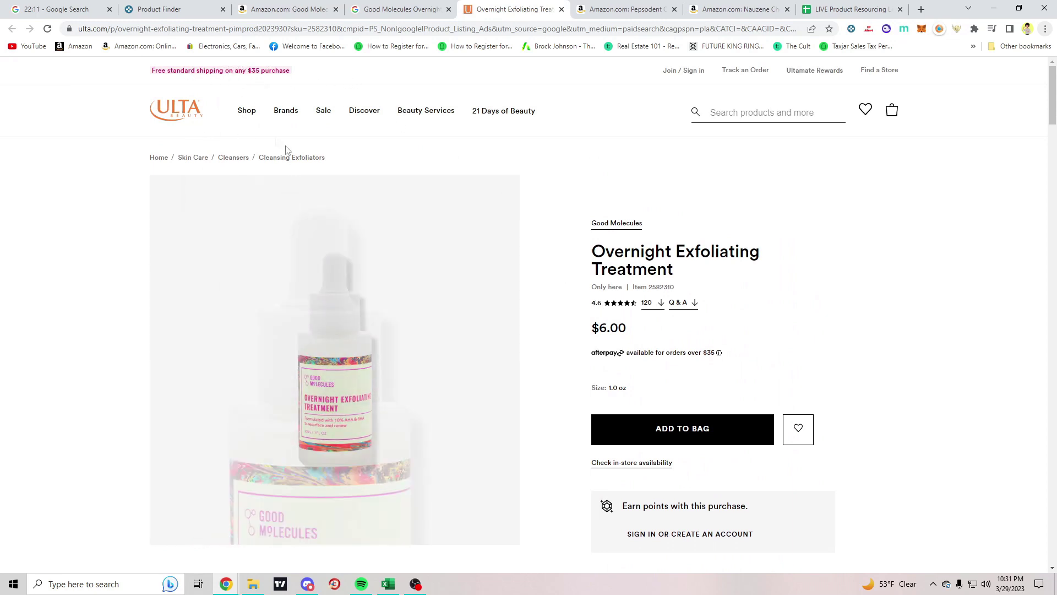
Look at Ulta's Buy More Save More promotion, then go back to the product page
{"action": "left_click", "coordinate": [318, 114]}
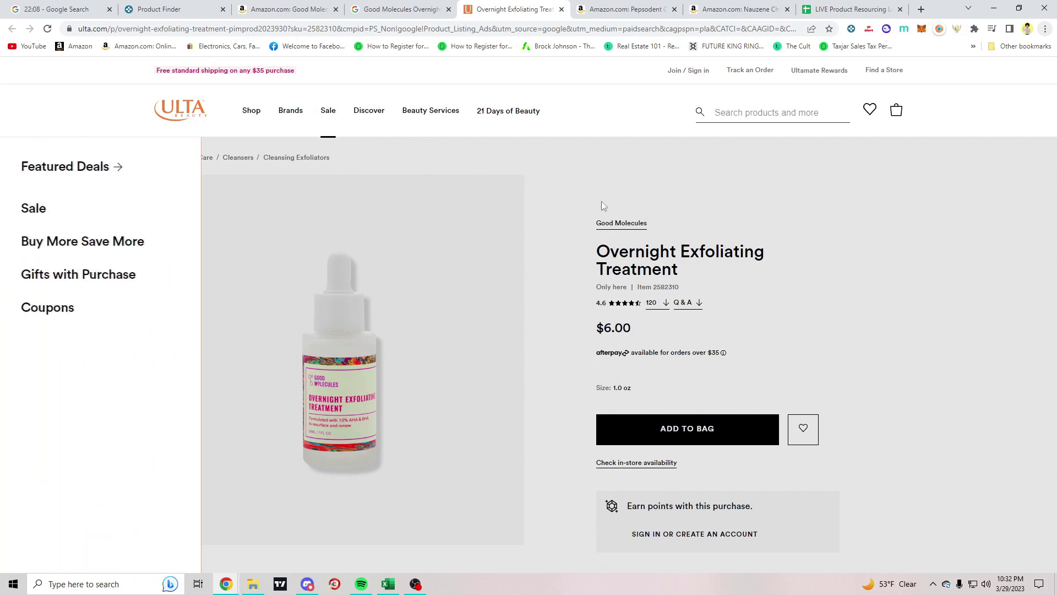
{"action": "left_click", "coordinate": [102, 243]}
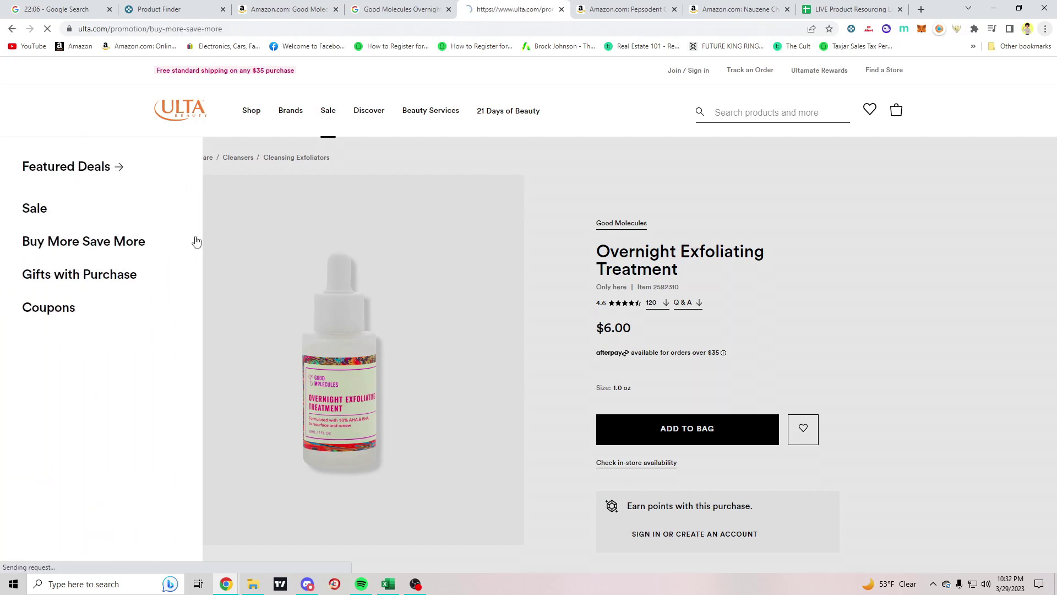
{"action": "key", "text": "alt+Left"}
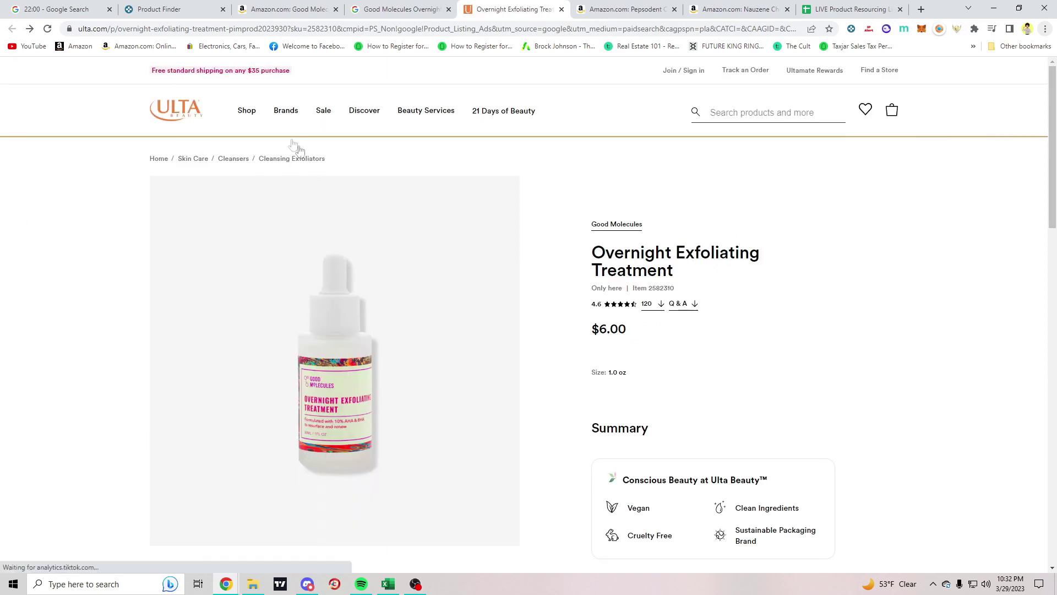
Read the $3.50 off $15 coupon terms, then return to the $6.00 treatment page
{"action": "mouse_move", "coordinate": [325, 117]}
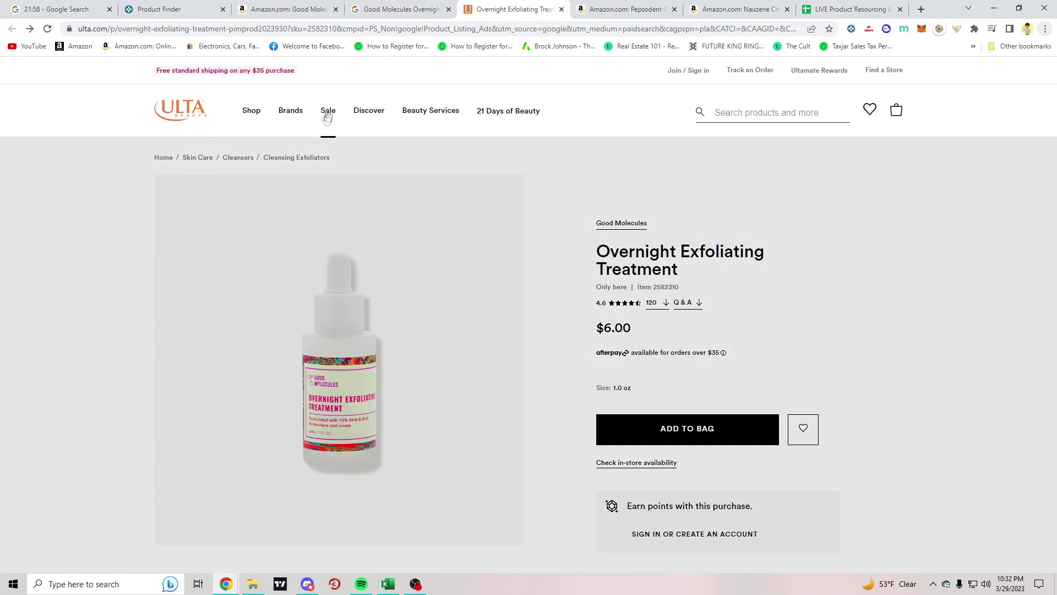
{"action": "left_click", "coordinate": [66, 317]}
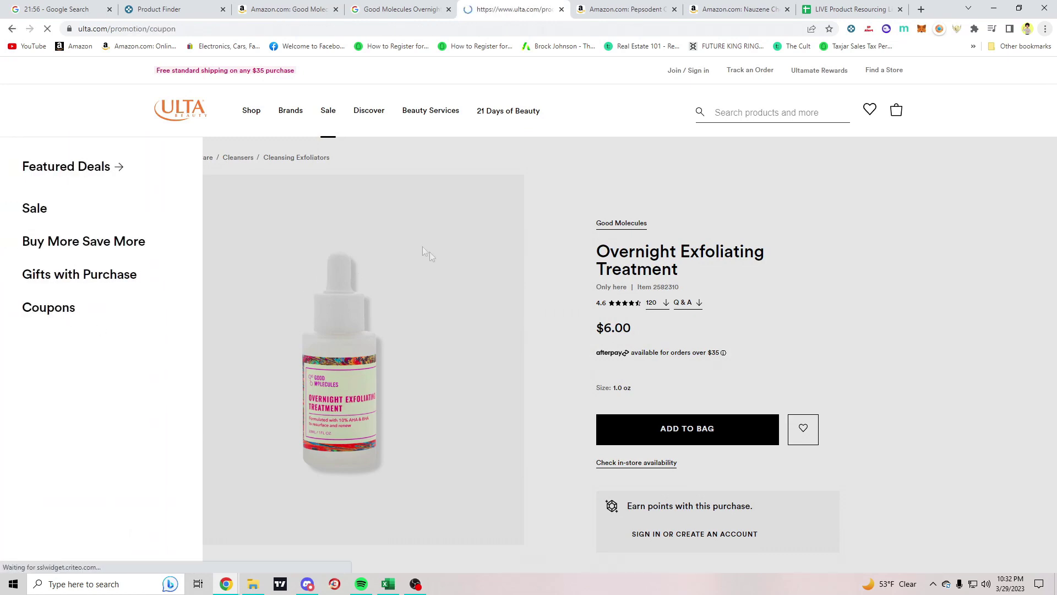
{"action": "scroll", "coordinate": [262, 259], "scroll_direction": "down", "scroll_amount": 2}
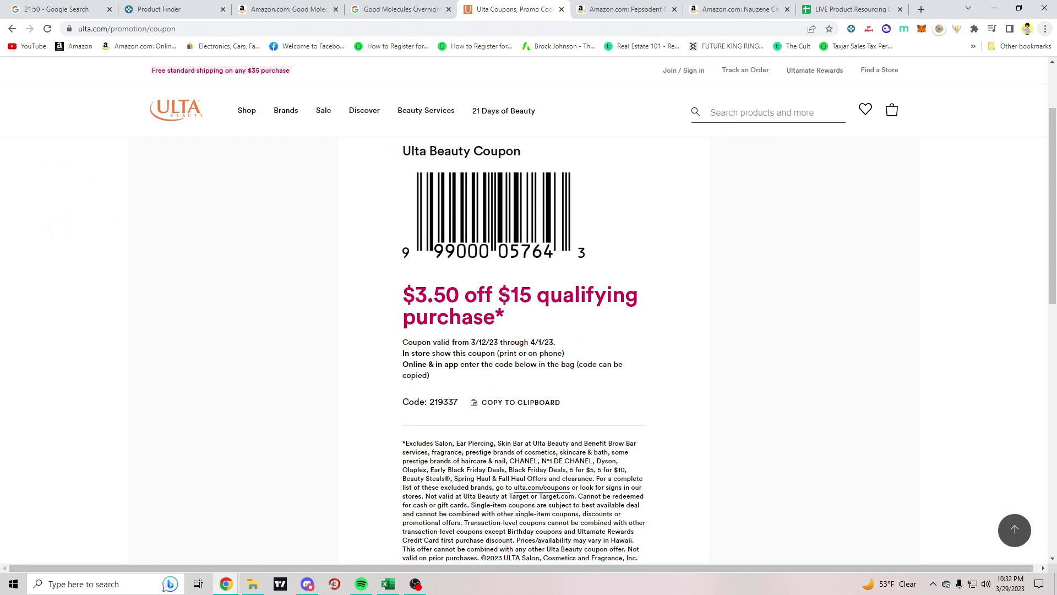
{"action": "scroll", "coordinate": [440, 329], "scroll_direction": "down", "scroll_amount": 1}
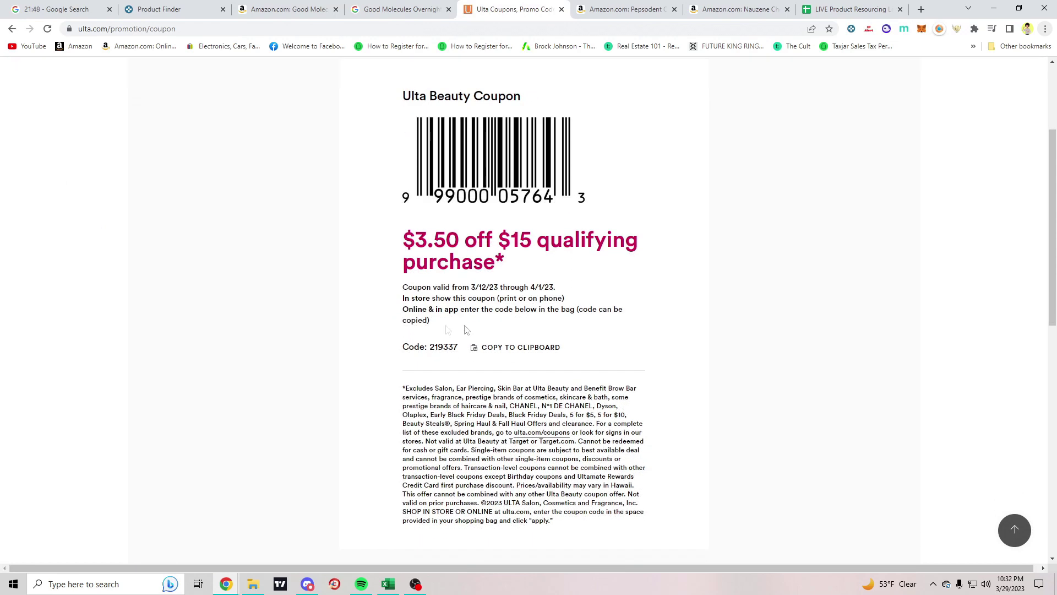
{"action": "scroll", "coordinate": [435, 310], "scroll_direction": "down", "scroll_amount": 1}
{"action": "scroll", "coordinate": [462, 335], "scroll_direction": "up", "scroll_amount": 3}
{"action": "scroll", "coordinate": [461, 335], "scroll_direction": "down", "scroll_amount": 1}
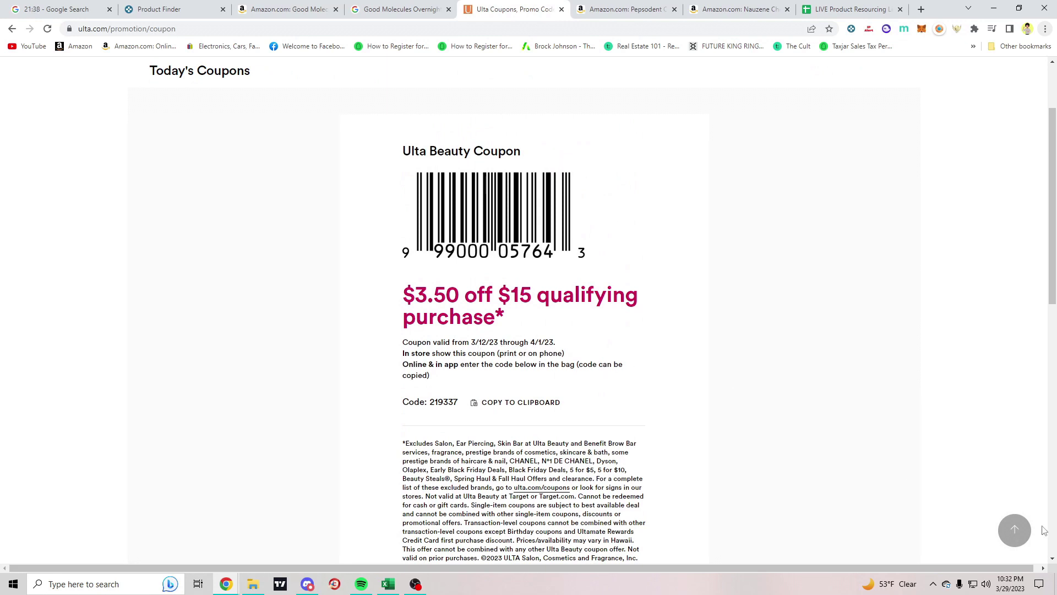
{"action": "scroll", "coordinate": [410, 372], "scroll_direction": "down", "scroll_amount": 1}
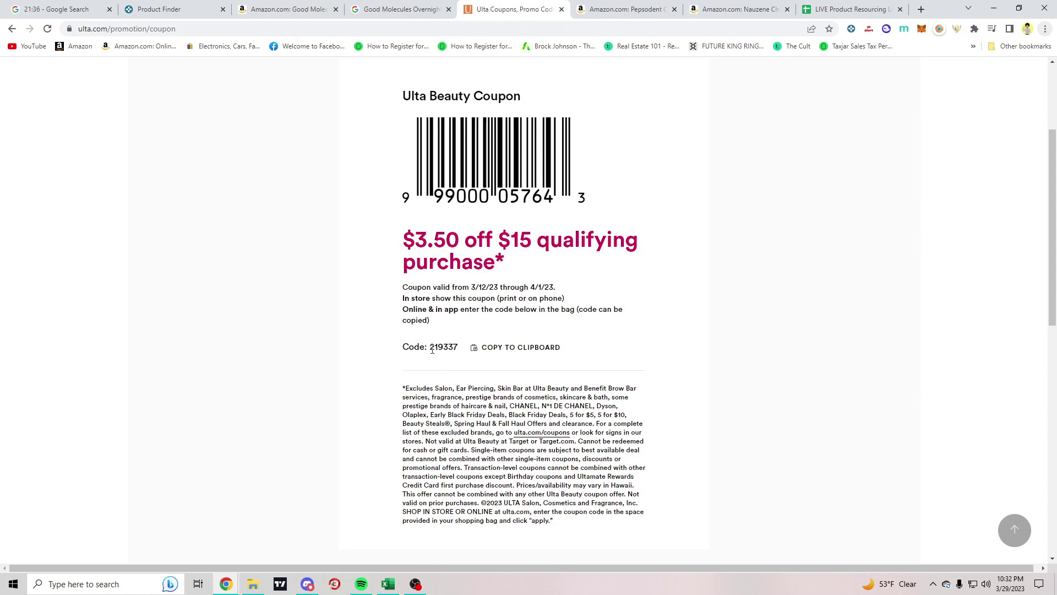
{"action": "scroll", "coordinate": [312, 280], "scroll_direction": "up", "scroll_amount": 1}
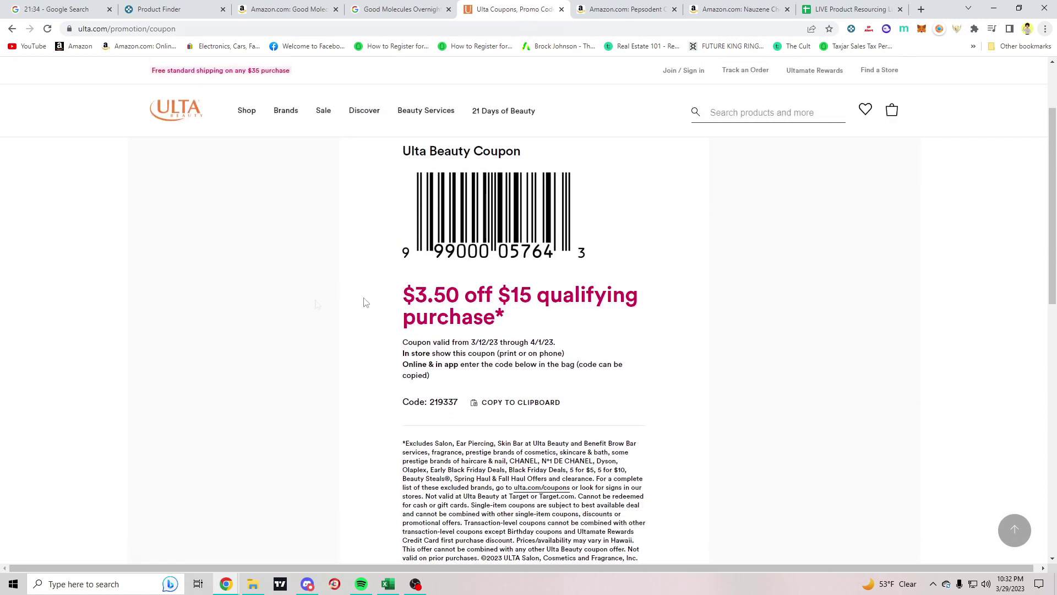
{"action": "key", "text": "alt+Left"}
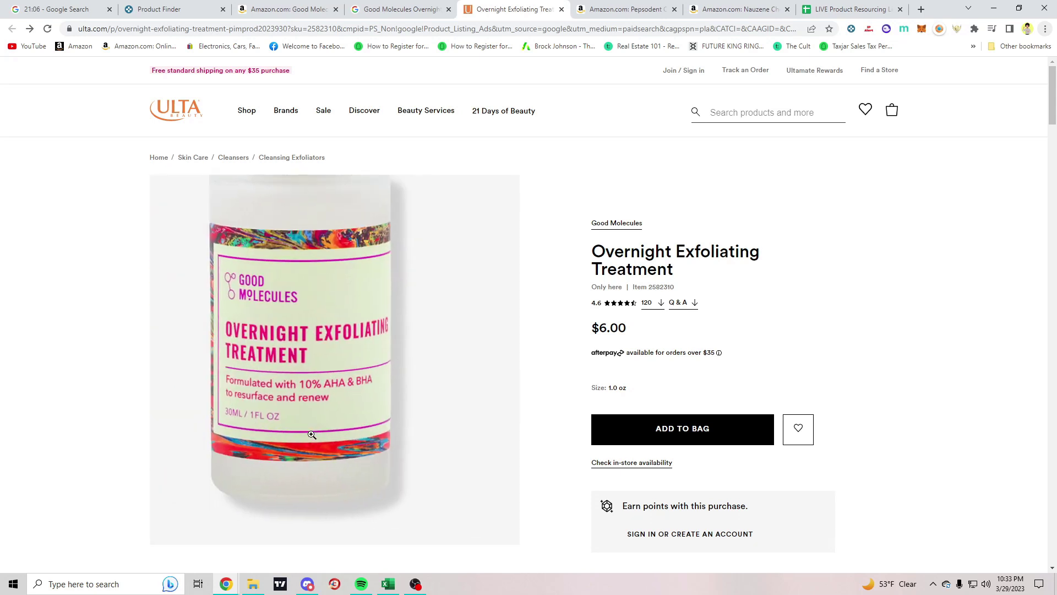
Lower SellerAmp's cost price from 6.00 to 5.00 for $1.99 profit, then show Keepa's price history
{"action": "left_click", "coordinate": [399, 9]}
{"action": "left_click", "coordinate": [513, 9]}
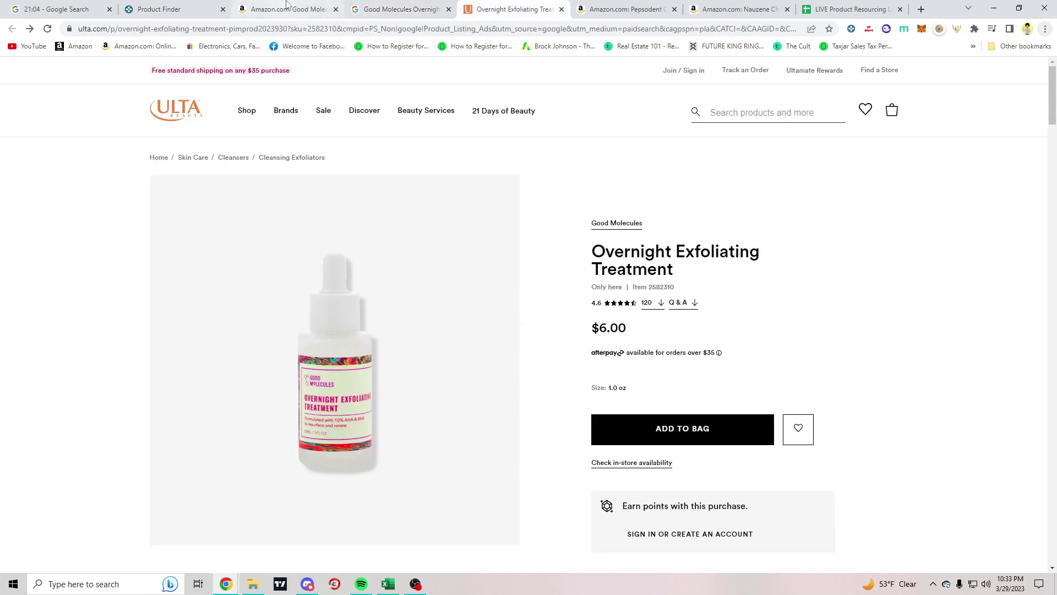
{"action": "left_click", "coordinate": [285, 8]}
{"action": "double_click", "coordinate": [84, 248]}
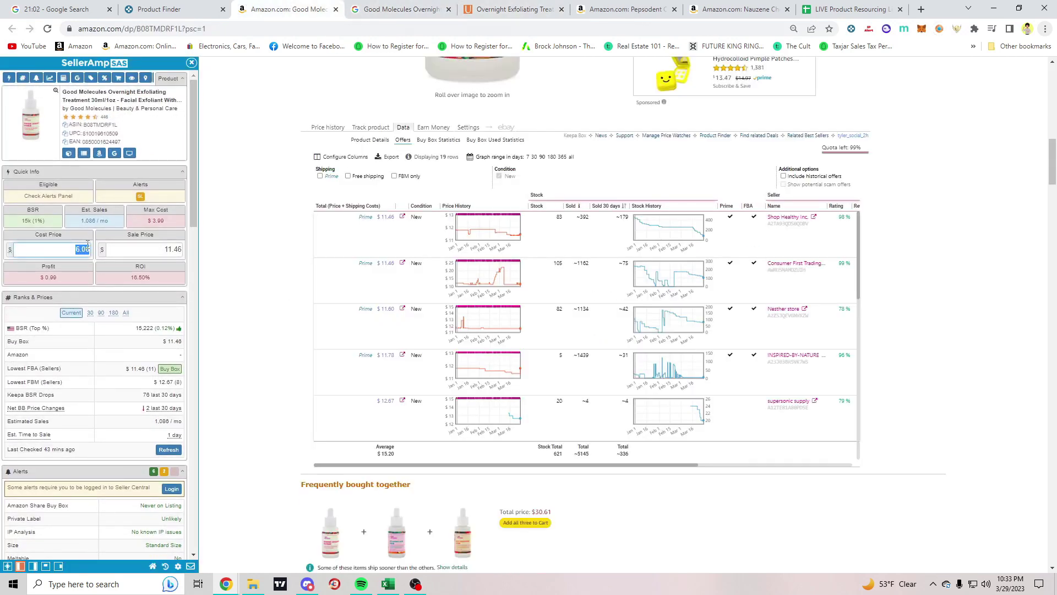
{"action": "type", "text": "4"}
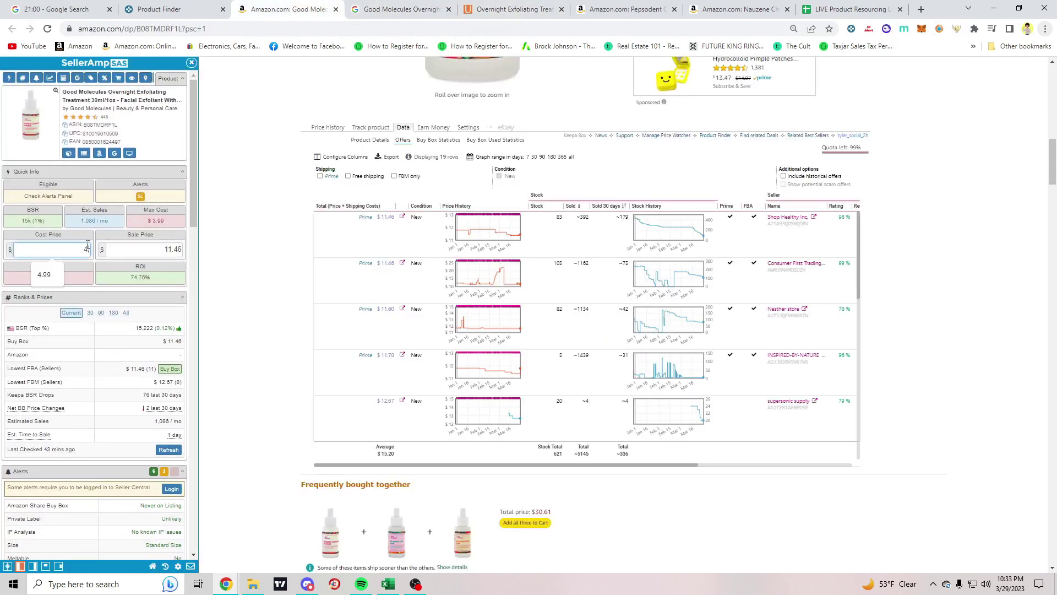
{"action": "key", "text": "Down"}
{"action": "key", "text": "Return"}
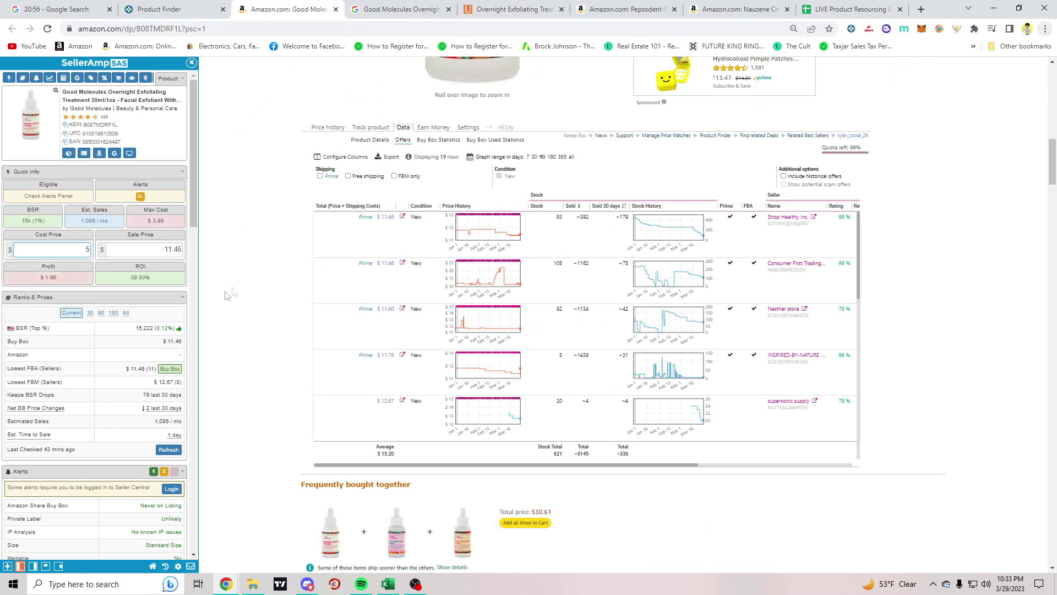
{"action": "left_click", "coordinate": [109, 290]}
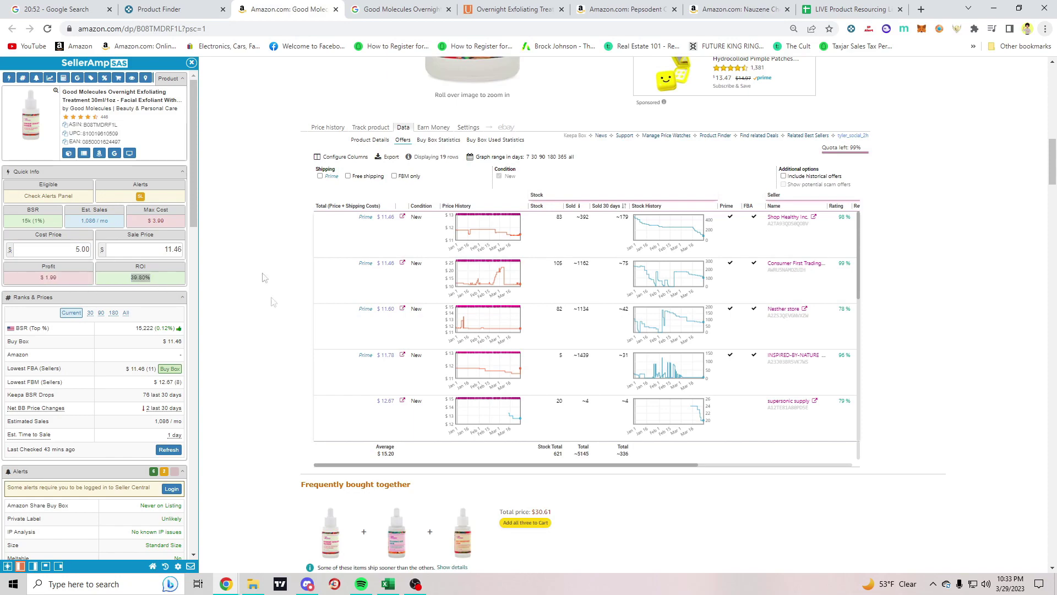
{"action": "scroll", "coordinate": [262, 274], "scroll_direction": "up", "scroll_amount": 4}
{"action": "left_click", "coordinate": [329, 347]}
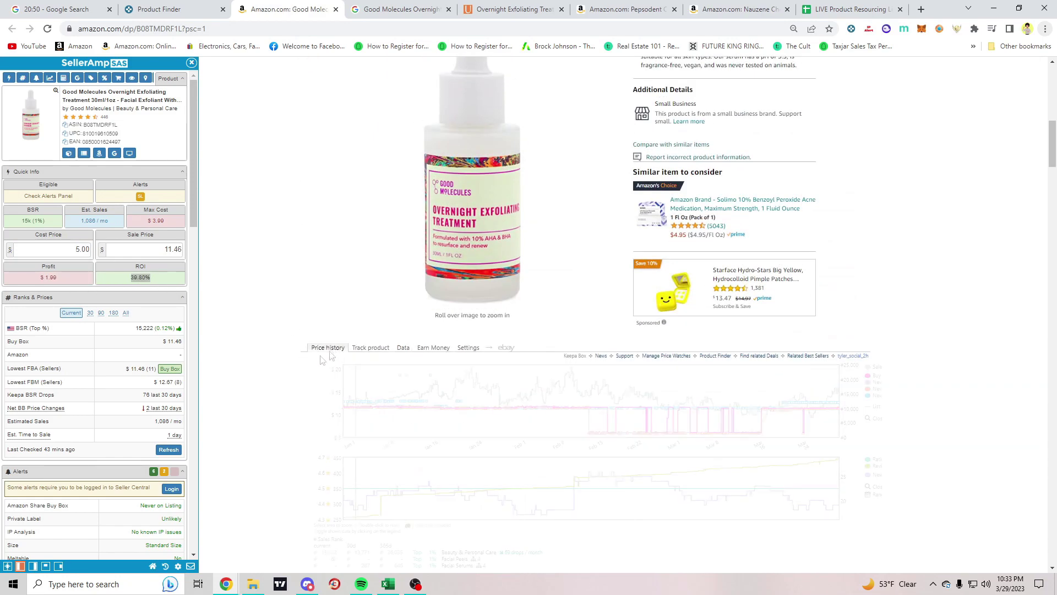
Recheck the Ulta price and Google Shopping results, then show Keepa's current-offers table on Amazon
{"action": "scroll", "coordinate": [334, 351], "scroll_direction": "down", "scroll_amount": 4}
{"action": "scroll", "coordinate": [345, 159], "scroll_direction": "up", "scroll_amount": 7}
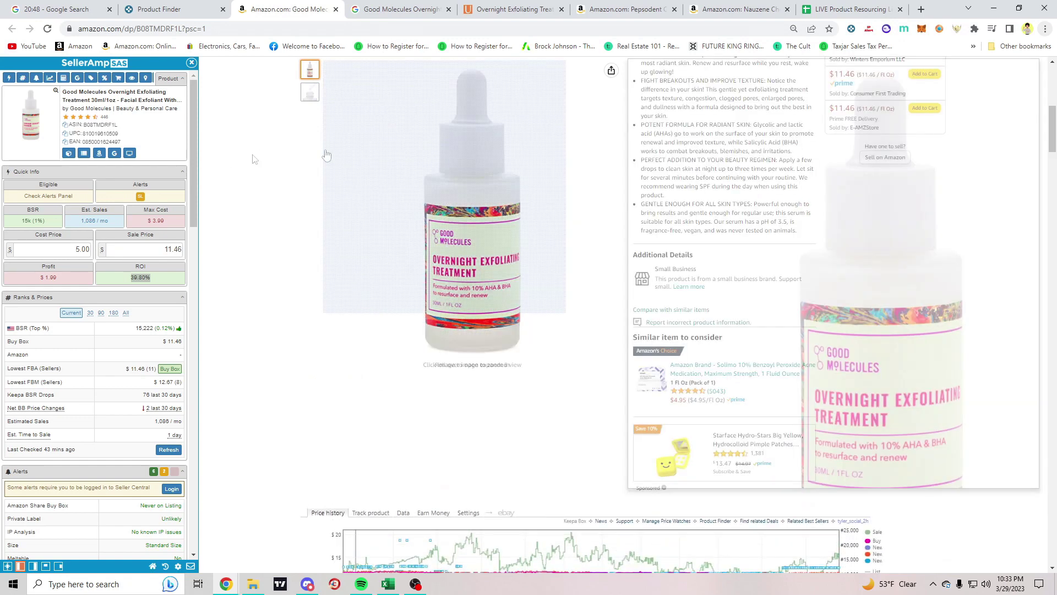
{"action": "left_click", "coordinate": [507, 9]}
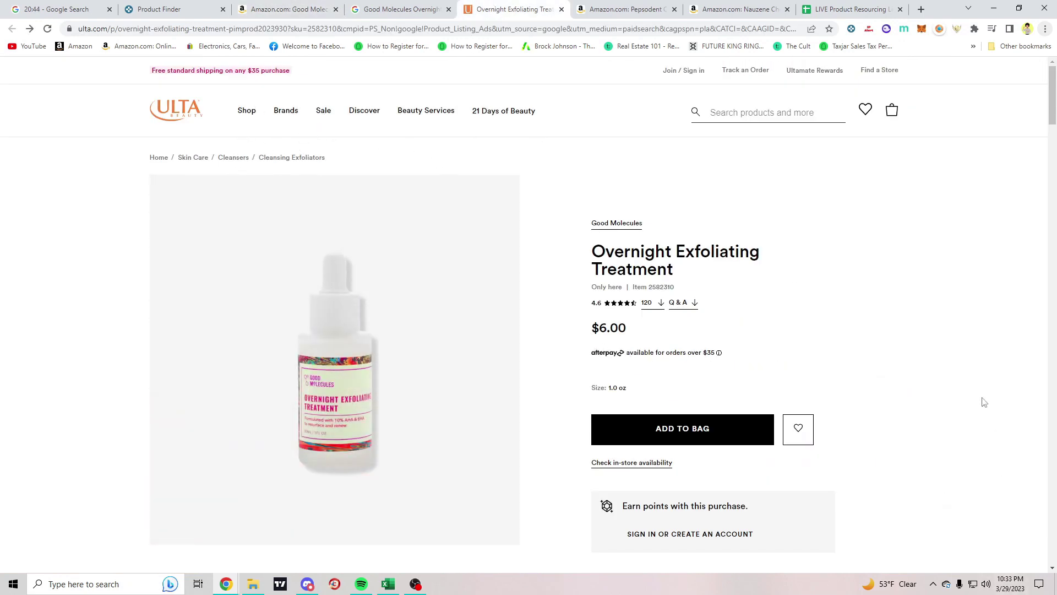
{"action": "left_click", "coordinate": [399, 10]}
{"action": "left_click", "coordinate": [506, 9]}
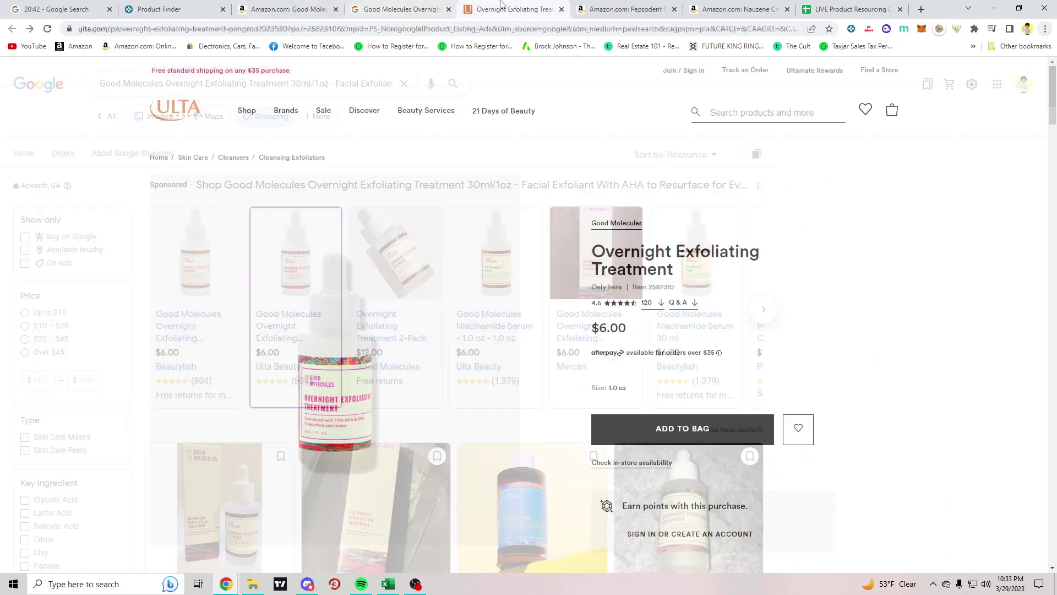
{"action": "left_click", "coordinate": [399, 9]}
{"action": "scroll", "coordinate": [245, 318], "scroll_direction": "down", "scroll_amount": 1}
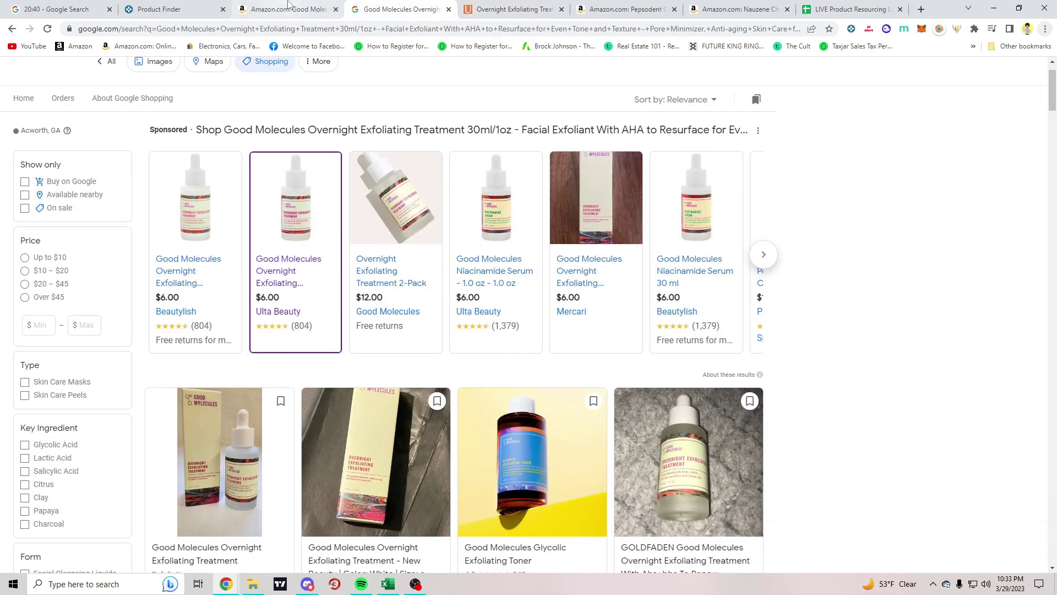
{"action": "key", "text": "ctrl+shift+Tab"}
{"action": "scroll", "coordinate": [394, 291], "scroll_direction": "down", "scroll_amount": 4}
{"action": "left_click", "coordinate": [395, 291]}
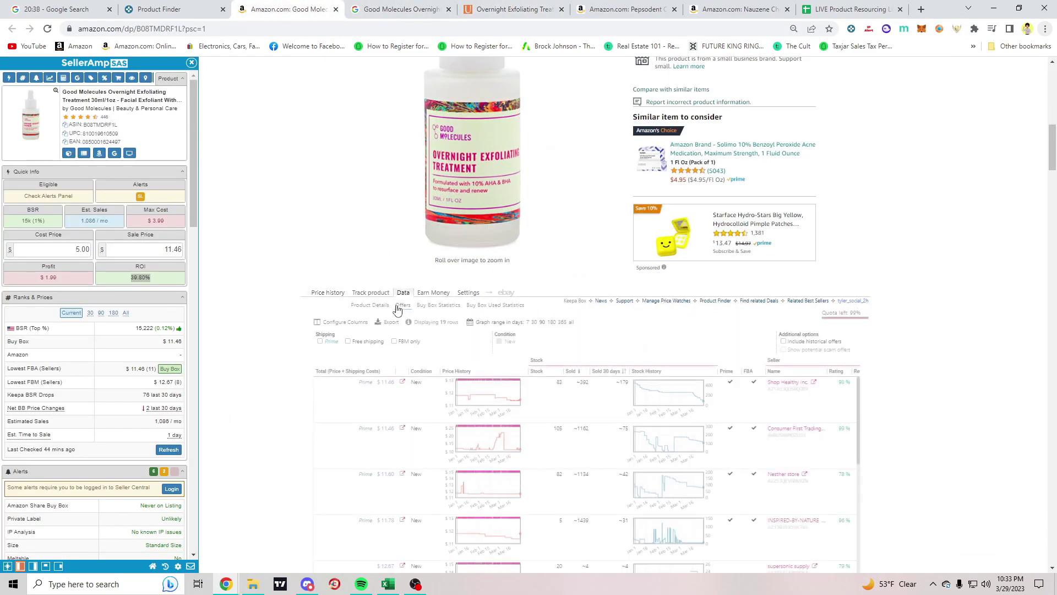
Scroll across Keepa's offer table to inspect each seller's columns, including when sellers were first seen
{"action": "scroll", "coordinate": [551, 358], "scroll_direction": "down", "scroll_amount": 4}
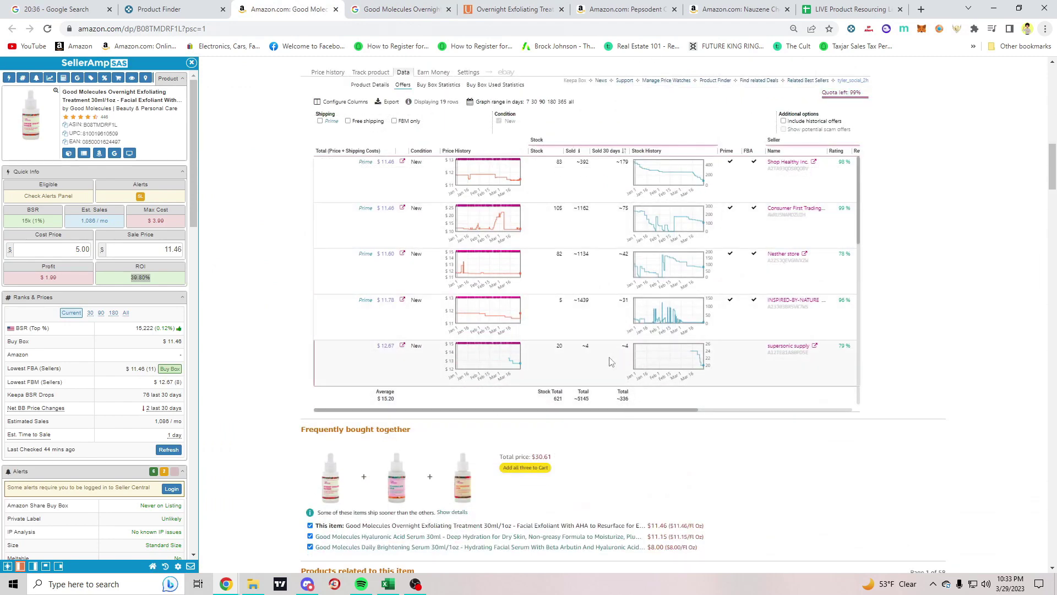
{"action": "scroll", "coordinate": [538, 318], "scroll_direction": "up", "scroll_amount": 2}
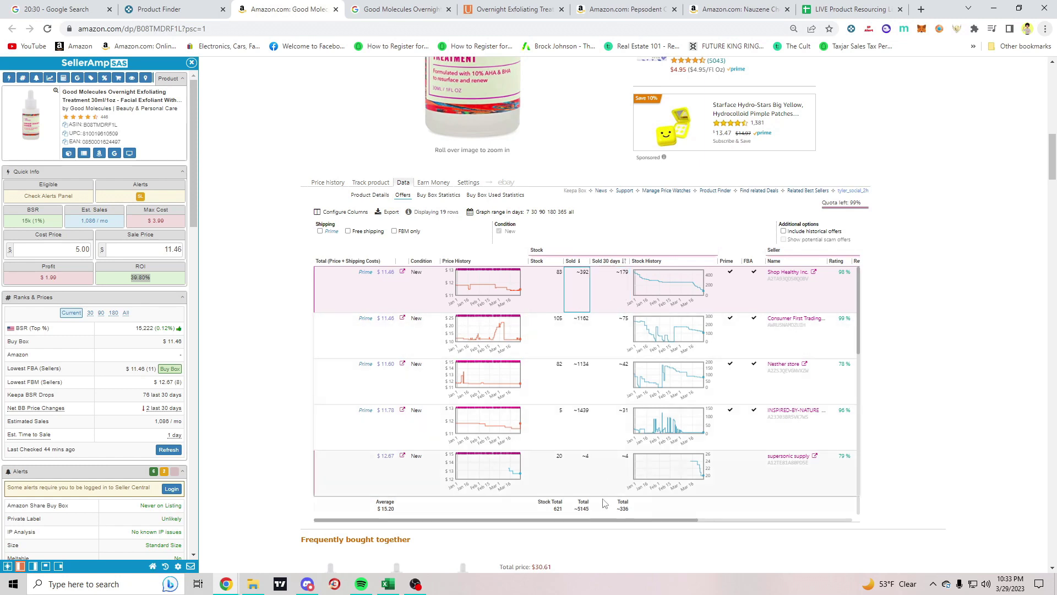
{"action": "left_click_drag", "start_coordinate": [566, 522], "coordinate": [713, 522]}
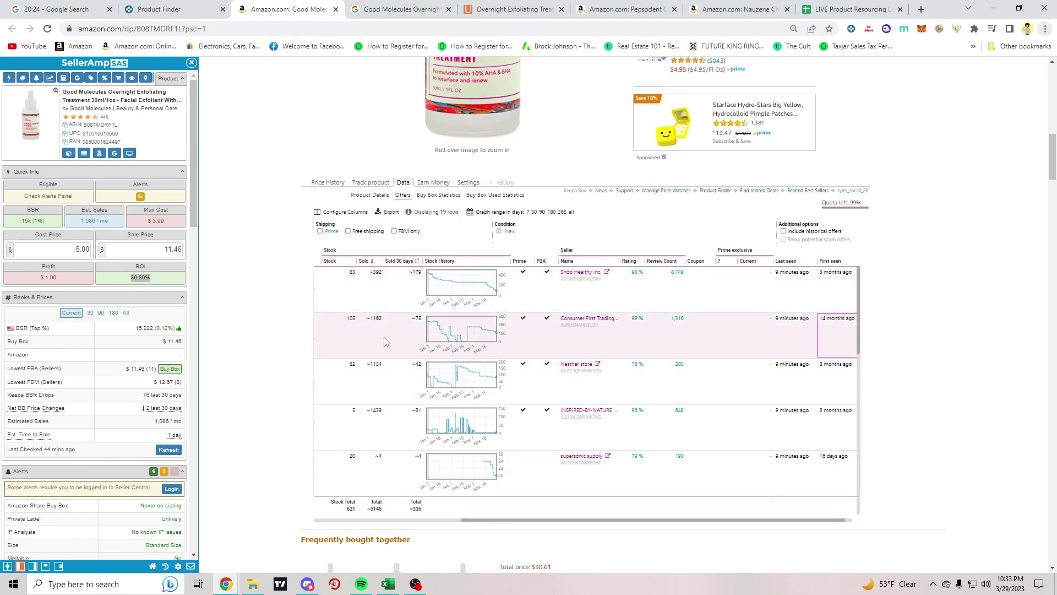
{"action": "left_click_drag", "start_coordinate": [618, 522], "coordinate": [568, 509]}
{"action": "scroll", "coordinate": [468, 341], "scroll_direction": "down", "scroll_amount": 1}
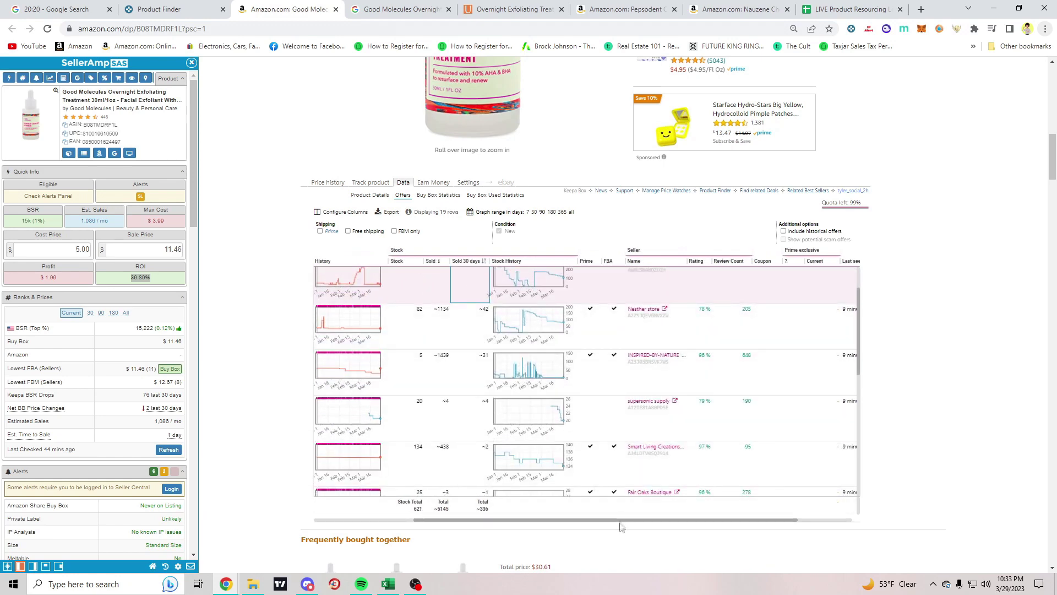
{"action": "scroll", "coordinate": [485, 507], "scroll_direction": "up", "scroll_amount": 1}
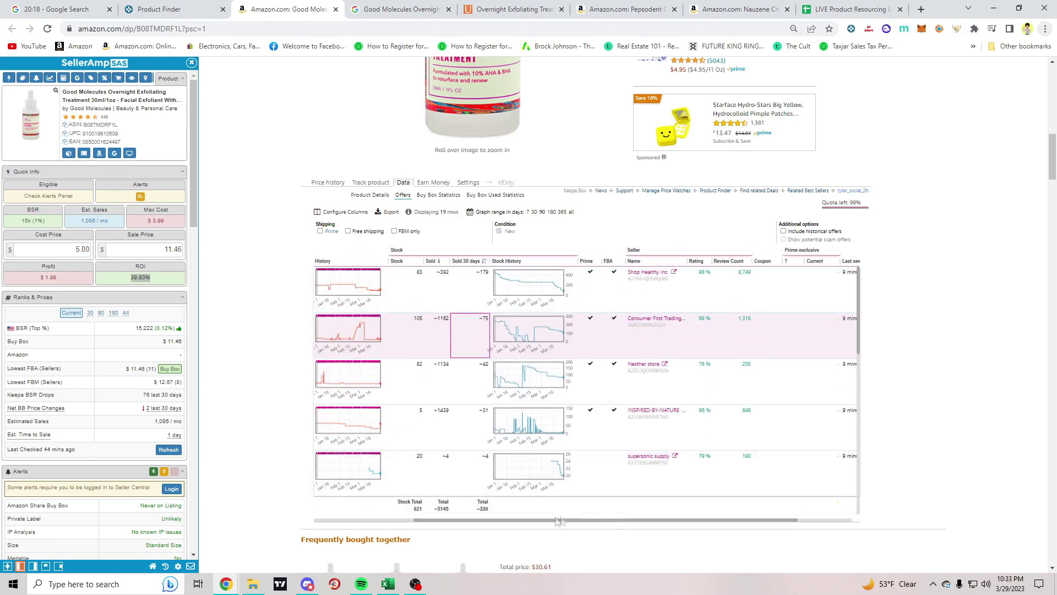
{"action": "left_click_drag", "start_coordinate": [556, 522], "coordinate": [458, 521]}
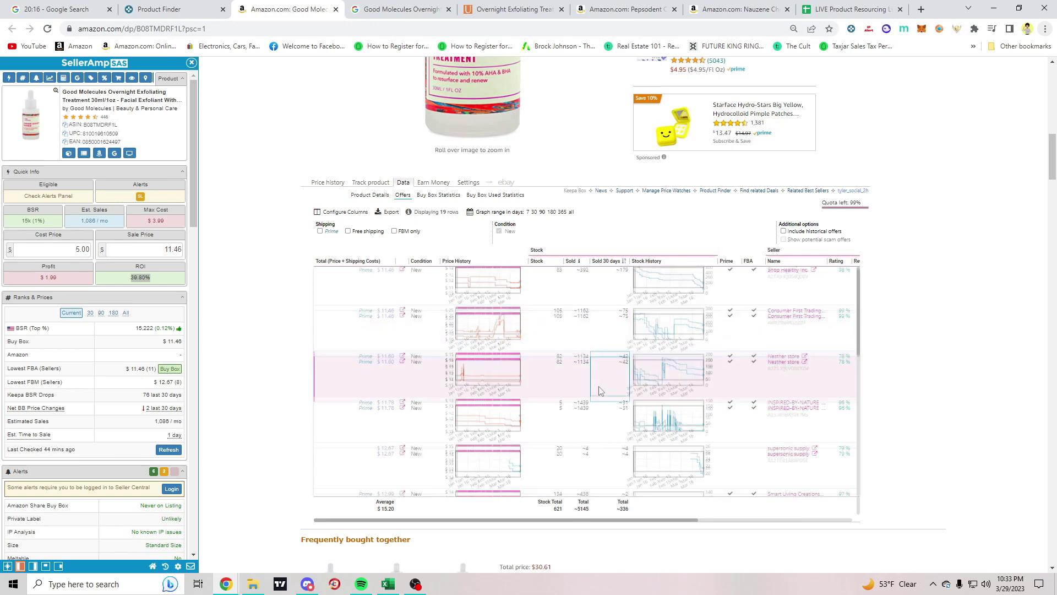
{"action": "scroll", "coordinate": [600, 391], "scroll_direction": "down", "scroll_amount": 1}
{"action": "left_click_drag", "start_coordinate": [638, 520], "coordinate": [833, 514]}
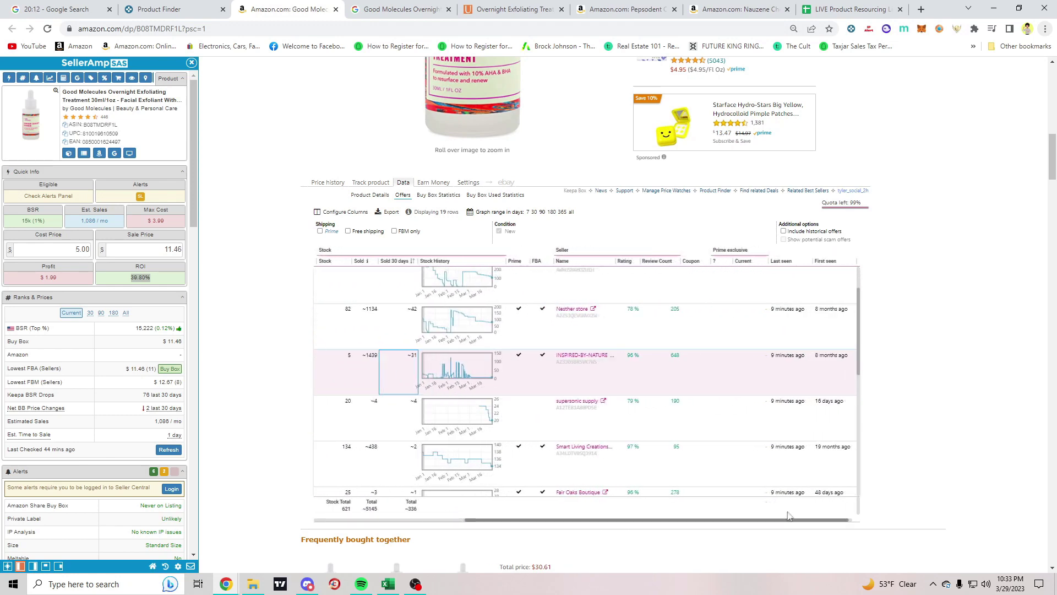
{"action": "left_click", "coordinate": [834, 370]}
Scroll through the remaining sellers' stock and sales figures, then switch back to the price history chart
{"action": "left_click_drag", "start_coordinate": [786, 518], "coordinate": [634, 519]}
{"action": "scroll", "coordinate": [593, 296], "scroll_direction": "down", "scroll_amount": 3}
{"action": "left_click", "coordinate": [593, 295]}
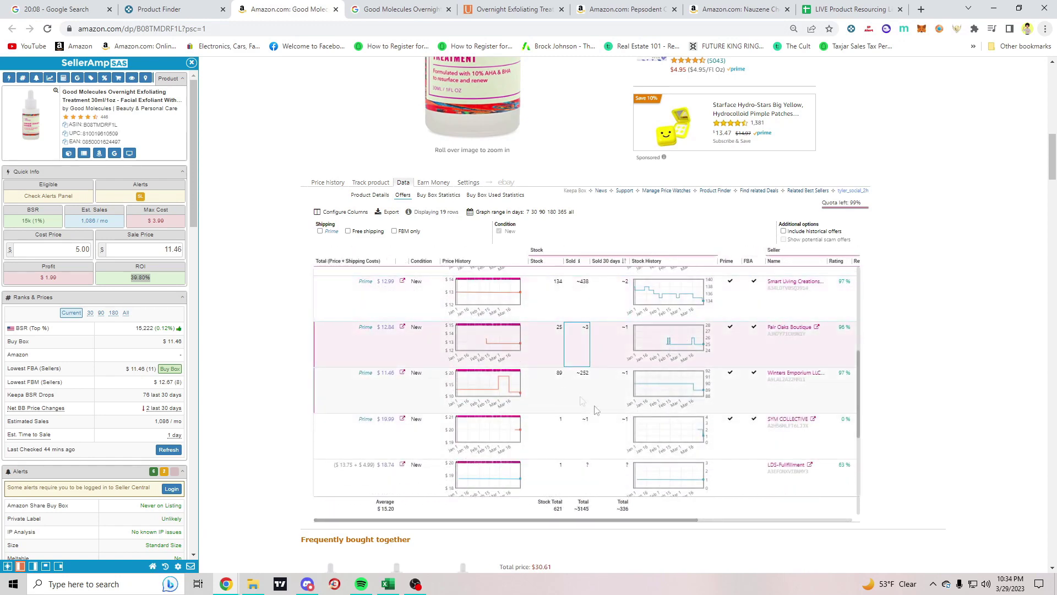
{"action": "scroll", "coordinate": [564, 419], "scroll_direction": "down", "scroll_amount": 4}
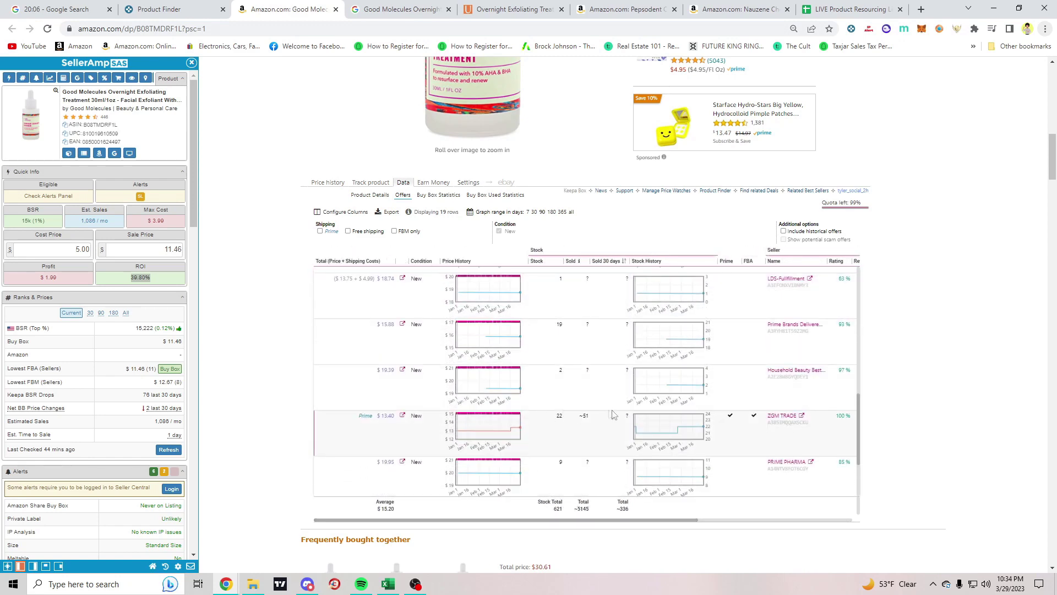
{"action": "scroll", "coordinate": [594, 421], "scroll_direction": "down", "scroll_amount": 4}
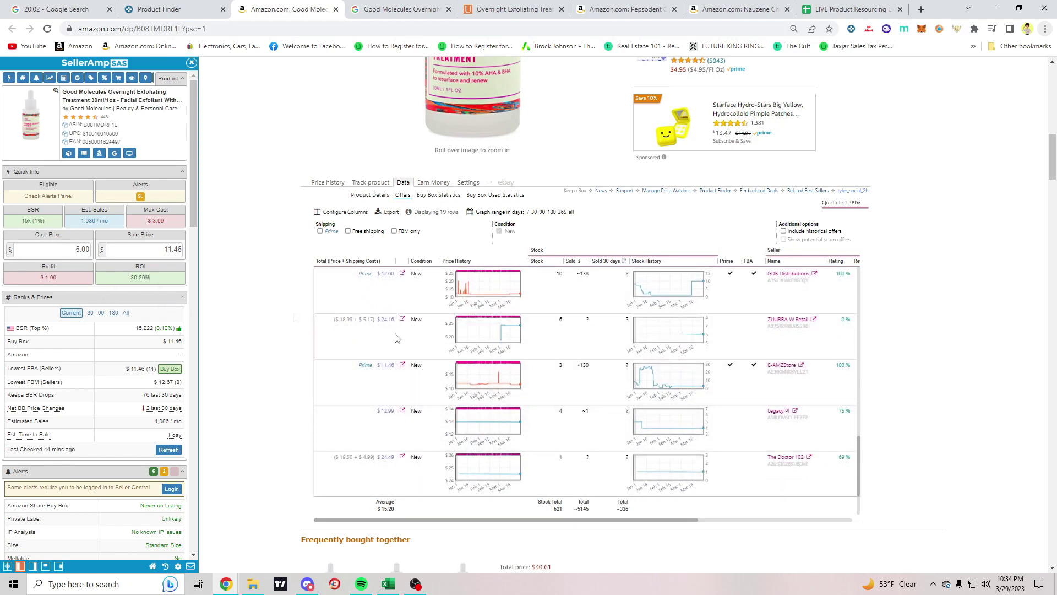
{"action": "scroll", "coordinate": [396, 339], "scroll_direction": "up", "scroll_amount": 10}
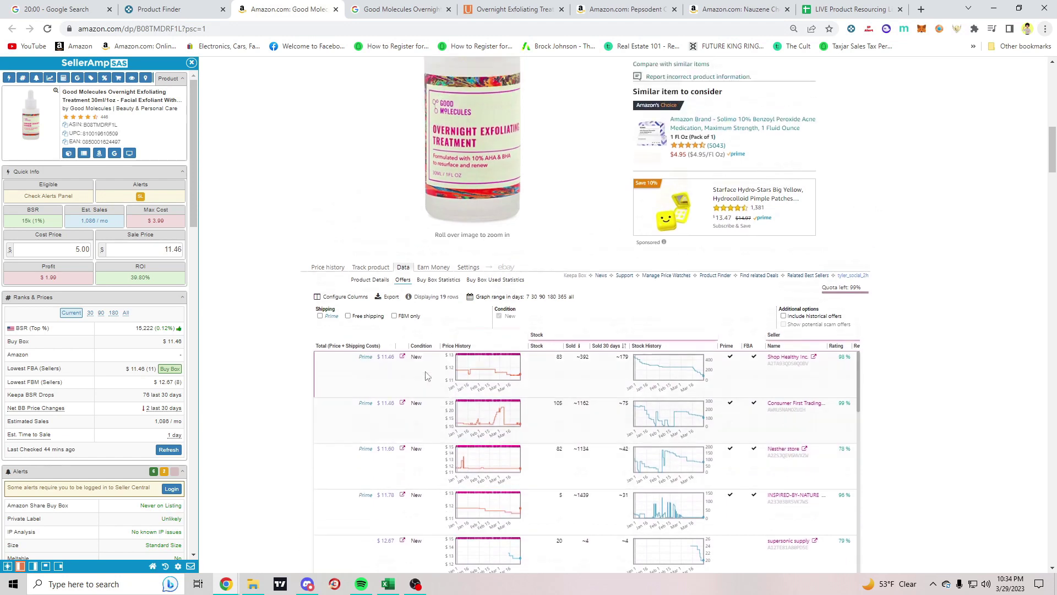
{"action": "scroll", "coordinate": [474, 330], "scroll_direction": "down", "scroll_amount": 2}
{"action": "mouse_move", "coordinate": [498, 288]}
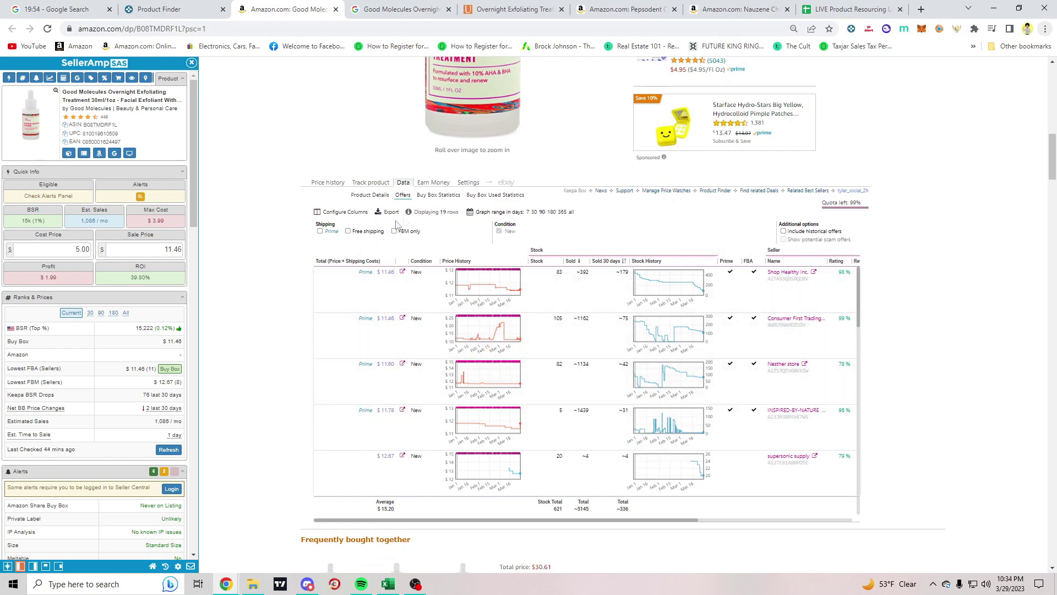
{"action": "left_click", "coordinate": [327, 183]}
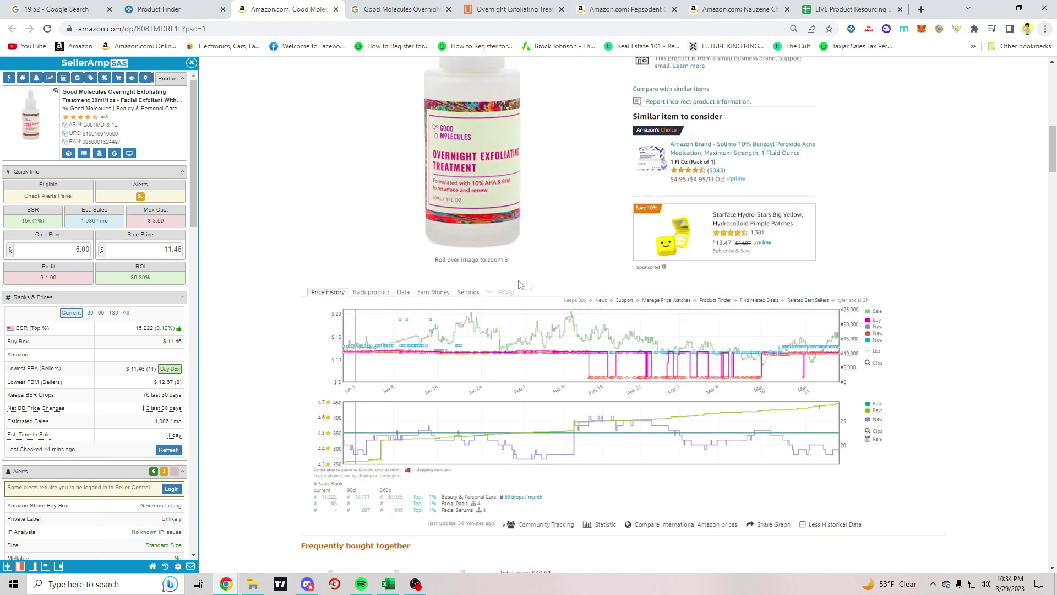
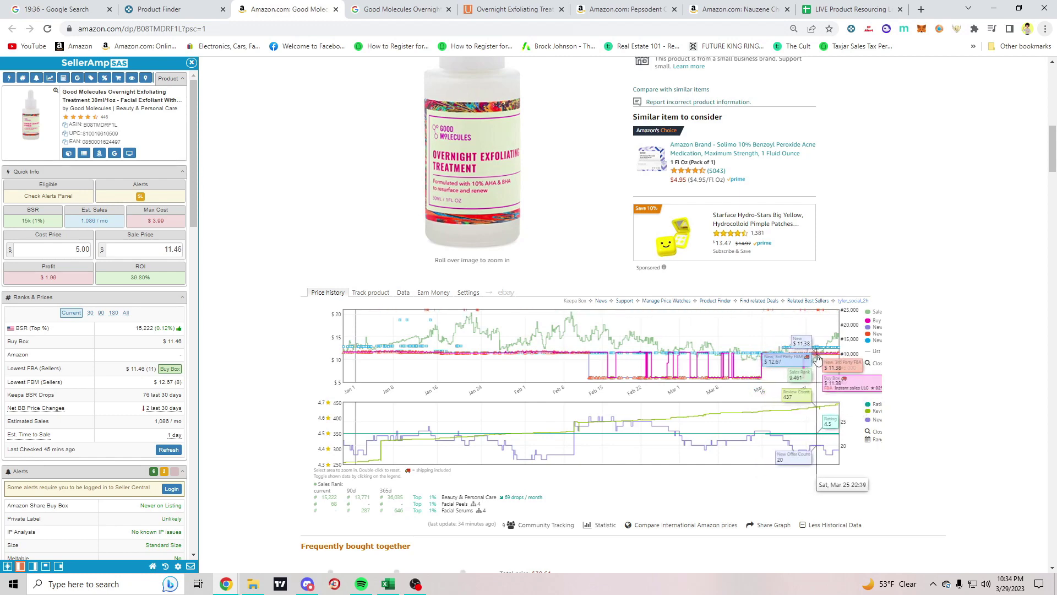
Review Keepa's Buy Box Statistics for the Good Molecules serum listing
{"action": "scroll", "coordinate": [716, 352], "scroll_direction": "up", "scroll_amount": 1}
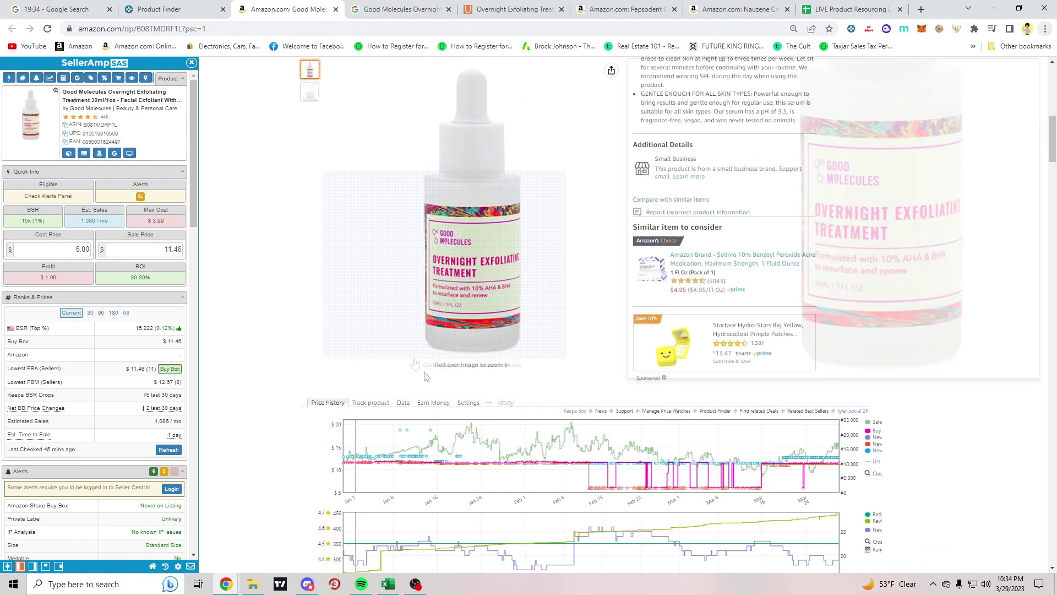
{"action": "left_click", "coordinate": [393, 350]}
{"action": "scroll", "coordinate": [358, 330], "scroll_direction": "down", "scroll_amount": 1}
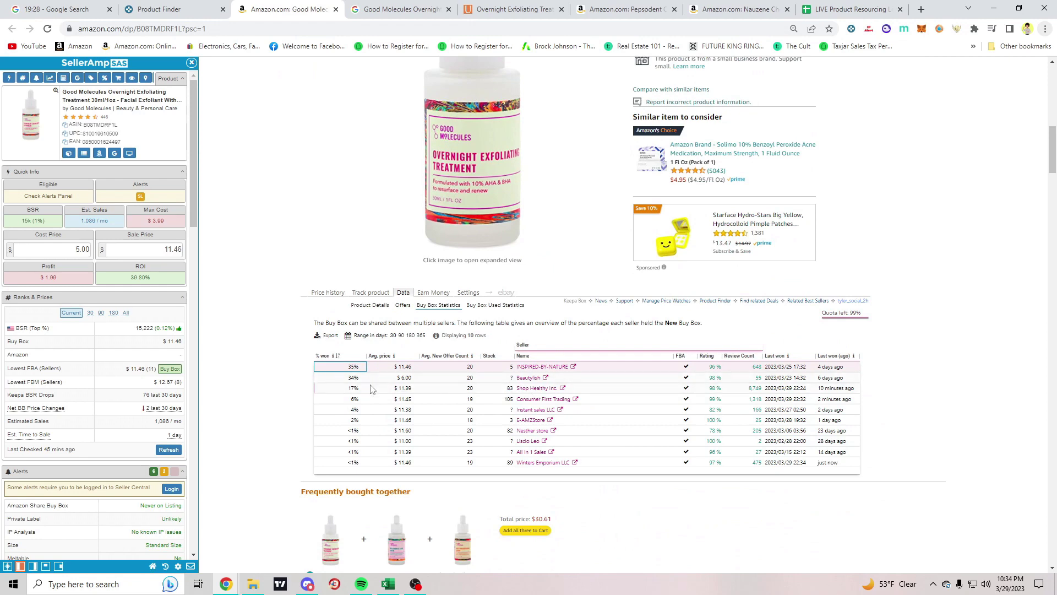
{"action": "scroll", "coordinate": [911, 446], "scroll_direction": "up", "scroll_amount": 2}
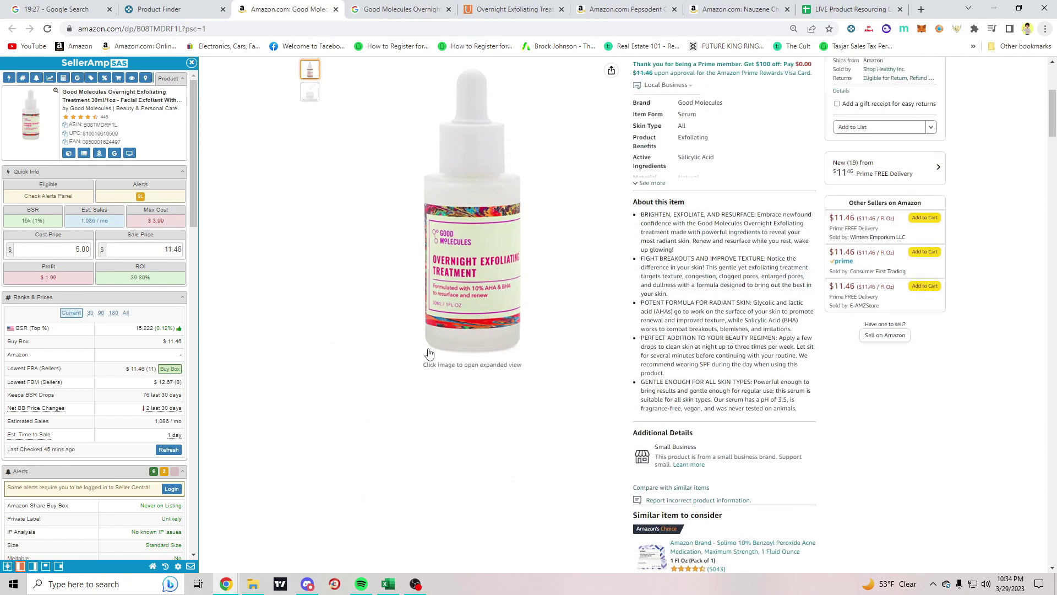
{"action": "scroll", "coordinate": [429, 352], "scroll_direction": "up", "scroll_amount": 5}
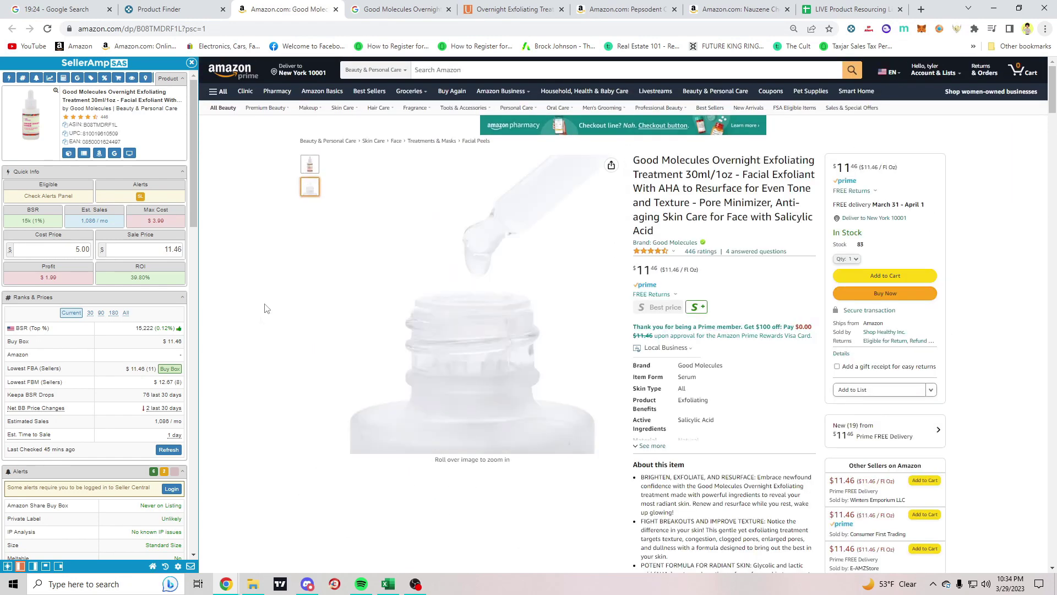
Compare the Ulta serum page, then close the Good Molecules, Google Shopping and Ulta tabs
{"action": "left_click", "coordinate": [501, 9]}
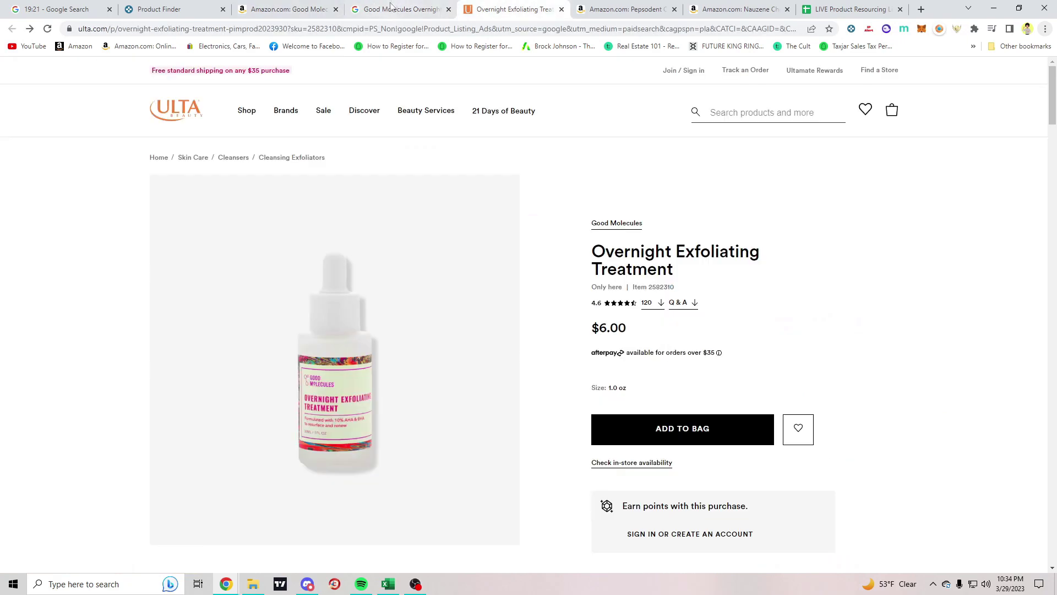
{"action": "left_click", "coordinate": [312, 10]}
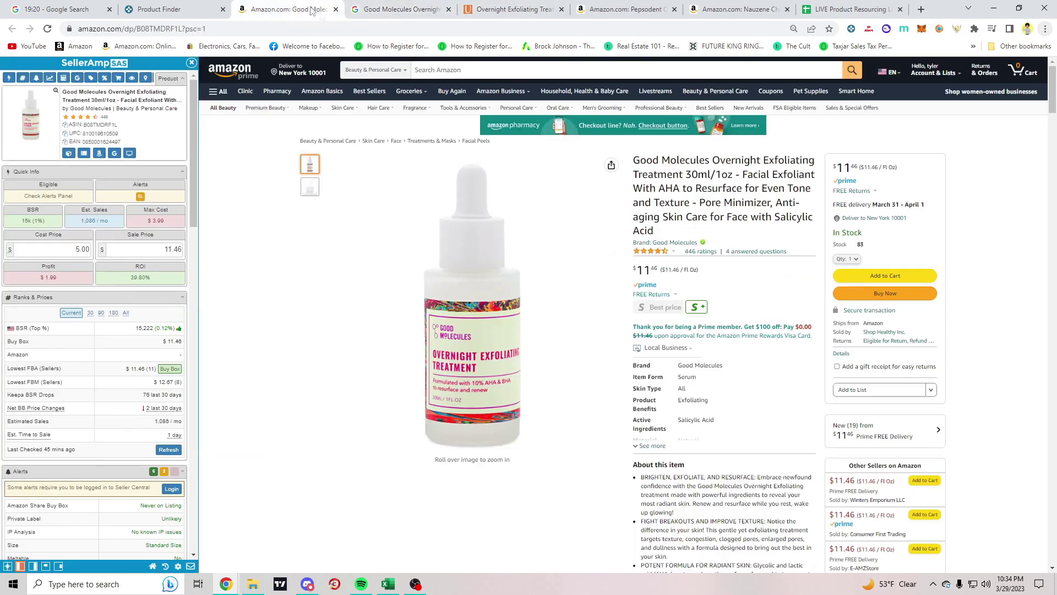
{"action": "left_click", "coordinate": [335, 9]}
{"action": "left_click", "coordinate": [336, 10]}
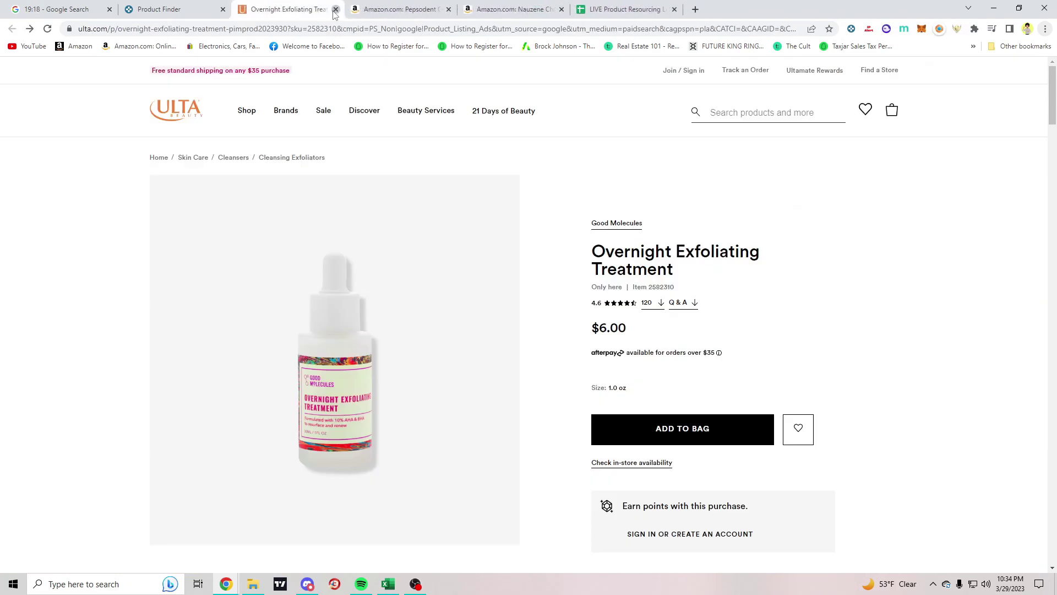
{"action": "left_click", "coordinate": [336, 9]}
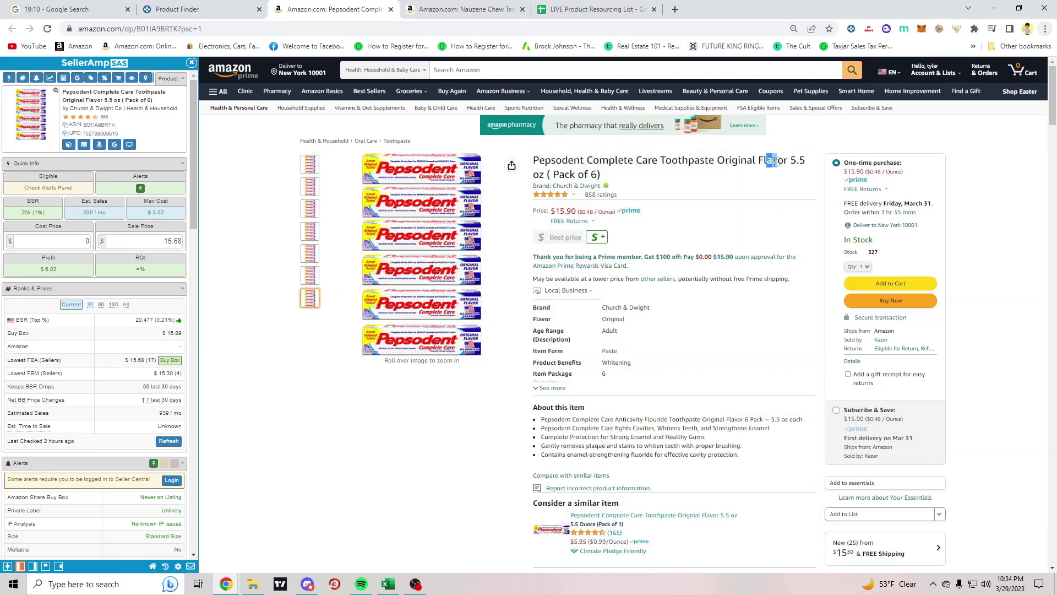
Review SellerAmp and Keepa offers, noting the $15.90 offer with 327 in stock
{"action": "scroll", "coordinate": [136, 306], "scroll_direction": "down", "scroll_amount": 15}
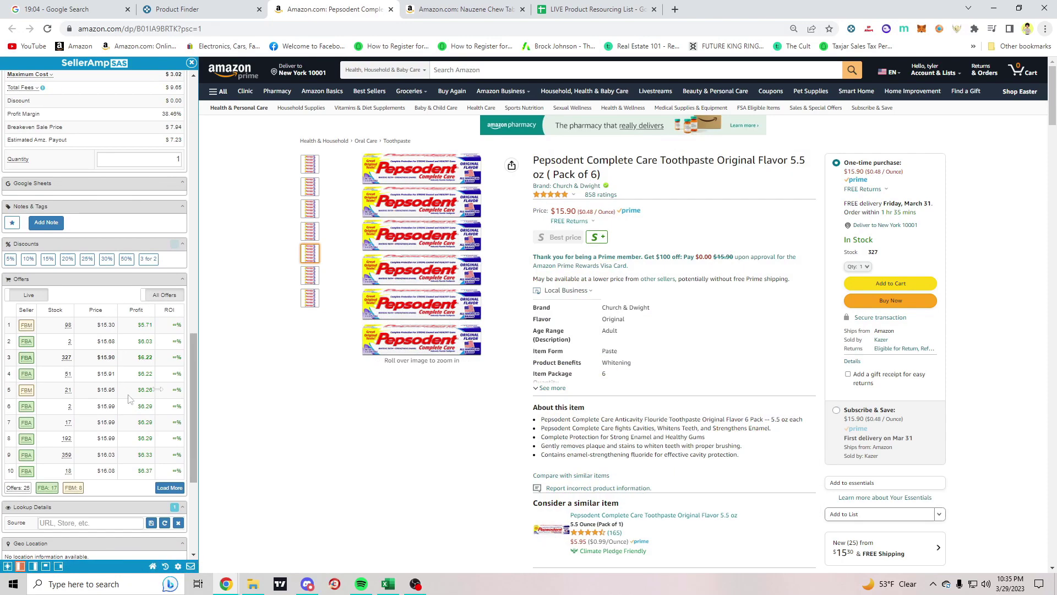
{"action": "scroll", "coordinate": [114, 372], "scroll_direction": "up", "scroll_amount": 15}
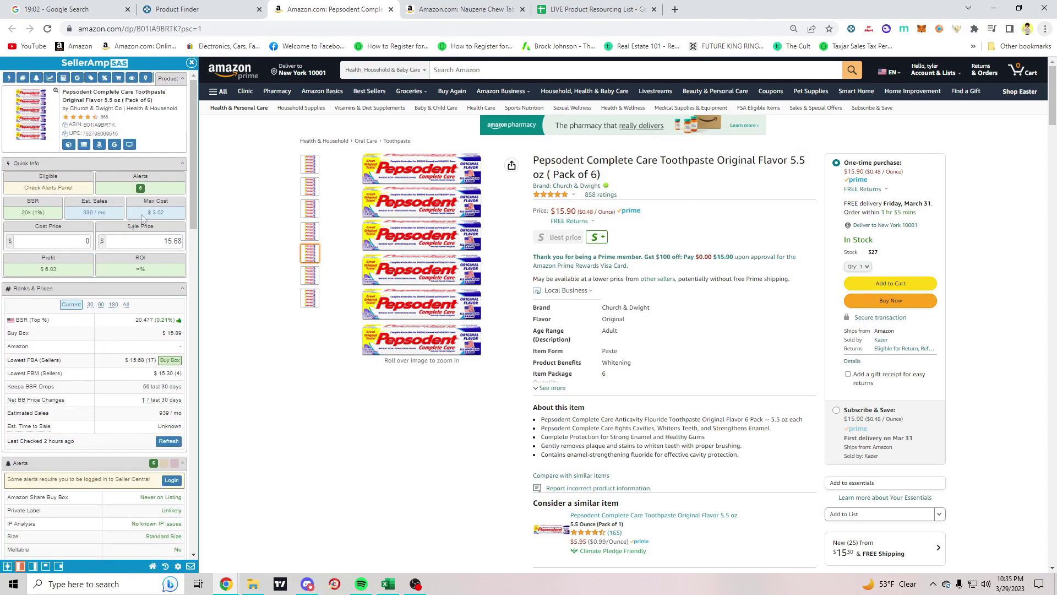
{"action": "scroll", "coordinate": [689, 246], "scroll_direction": "down", "scroll_amount": 9}
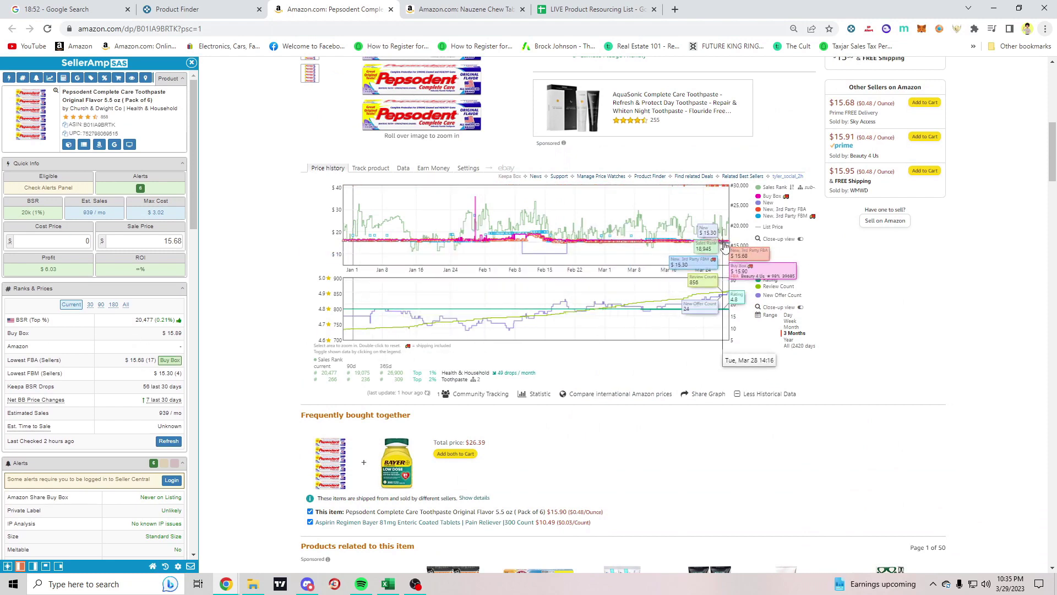
{"action": "scroll", "coordinate": [124, 355], "scroll_direction": "down", "scroll_amount": 10}
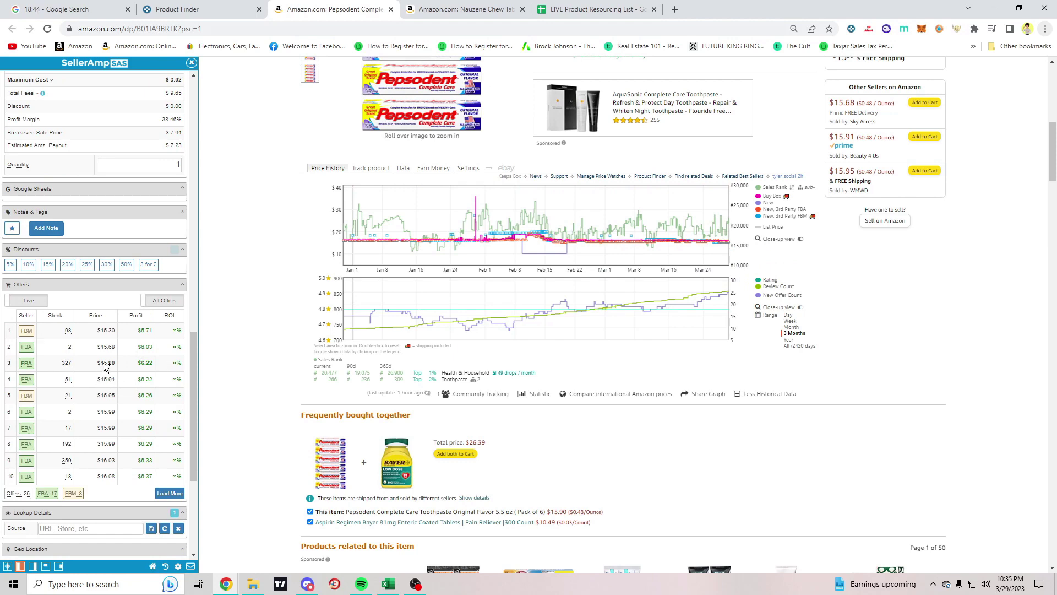
{"action": "left_click", "coordinate": [403, 168]}
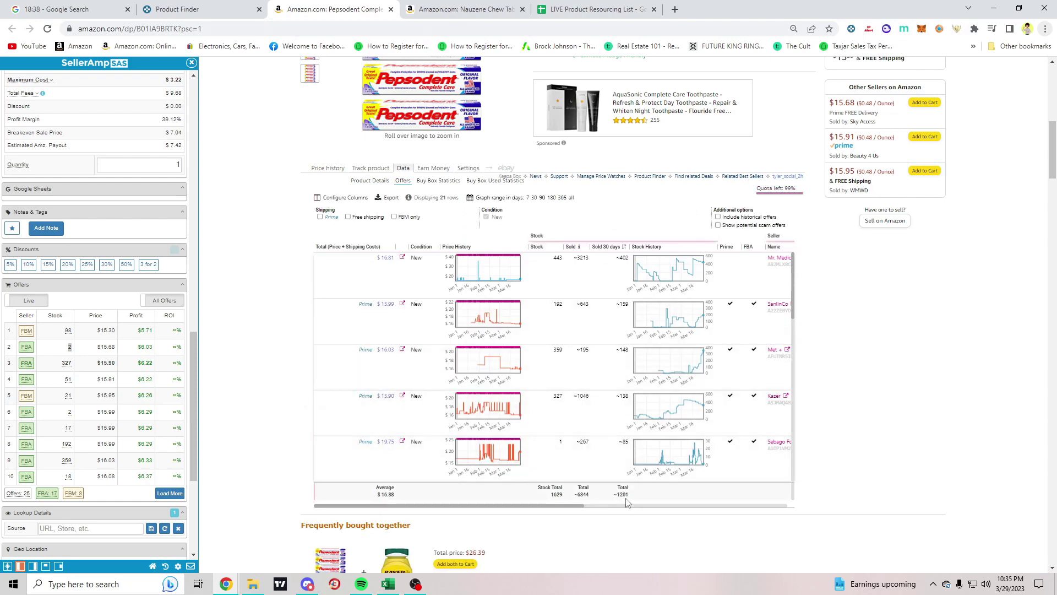
{"action": "scroll", "coordinate": [589, 386], "scroll_direction": "down", "scroll_amount": 2}
{"action": "scroll", "coordinate": [276, 358], "scroll_direction": "up", "scroll_amount": 2}
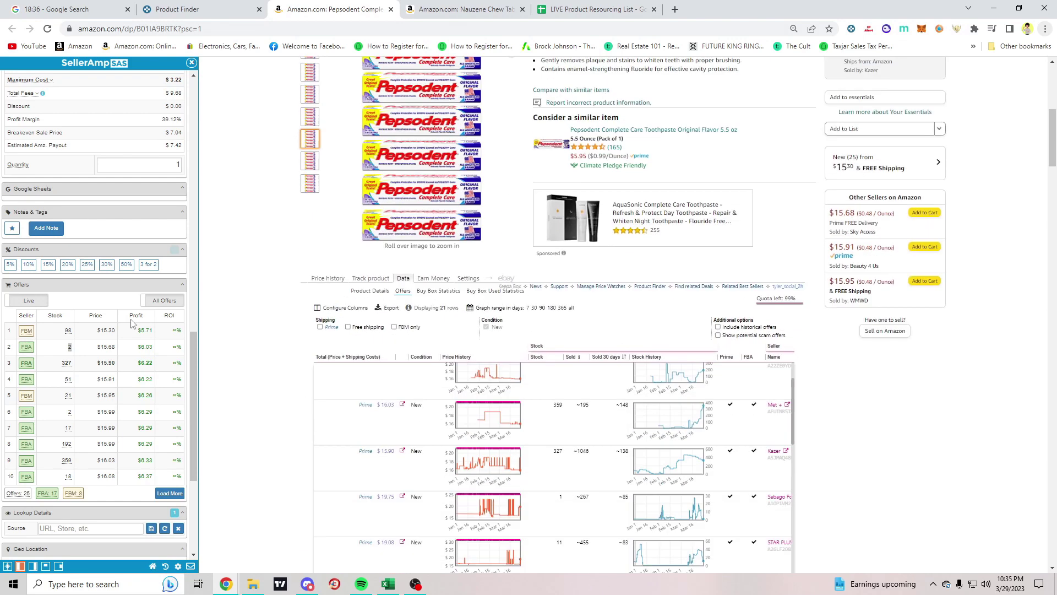
{"action": "left_click_drag", "start_coordinate": [55, 363], "coordinate": [142, 363]}
{"action": "left_click", "coordinate": [328, 279]}
Set the Pepsodent sale price to 15.9 and search Google for its title
{"action": "scroll", "coordinate": [331, 287], "scroll_direction": "up", "scroll_amount": 4}
{"action": "scroll", "coordinate": [108, 328], "scroll_direction": "up", "scroll_amount": 5}
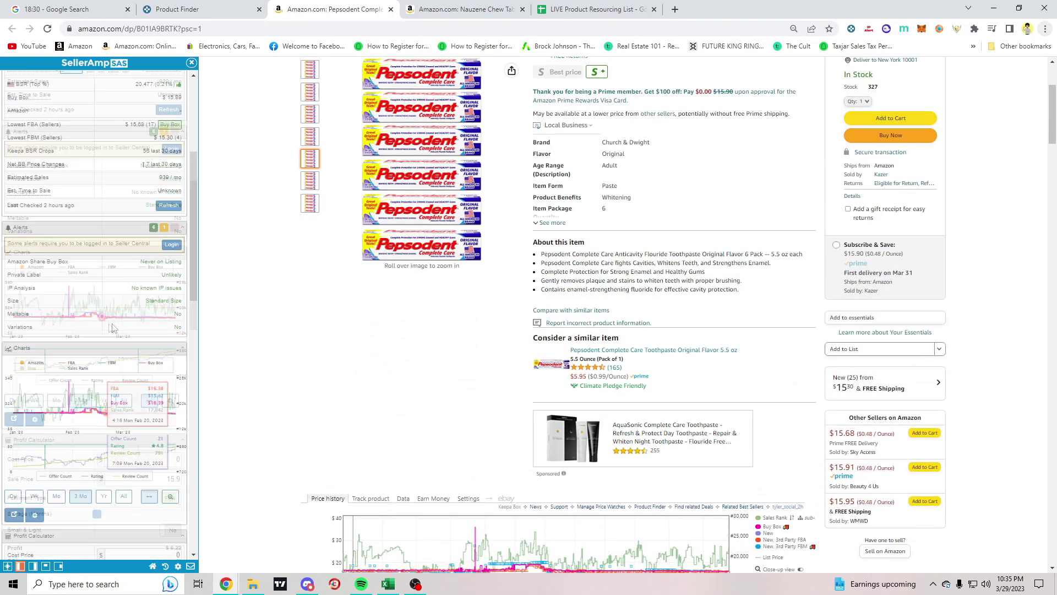
{"action": "scroll", "coordinate": [108, 329], "scroll_direction": "up", "scroll_amount": 5}
{"action": "double_click", "coordinate": [168, 243]}
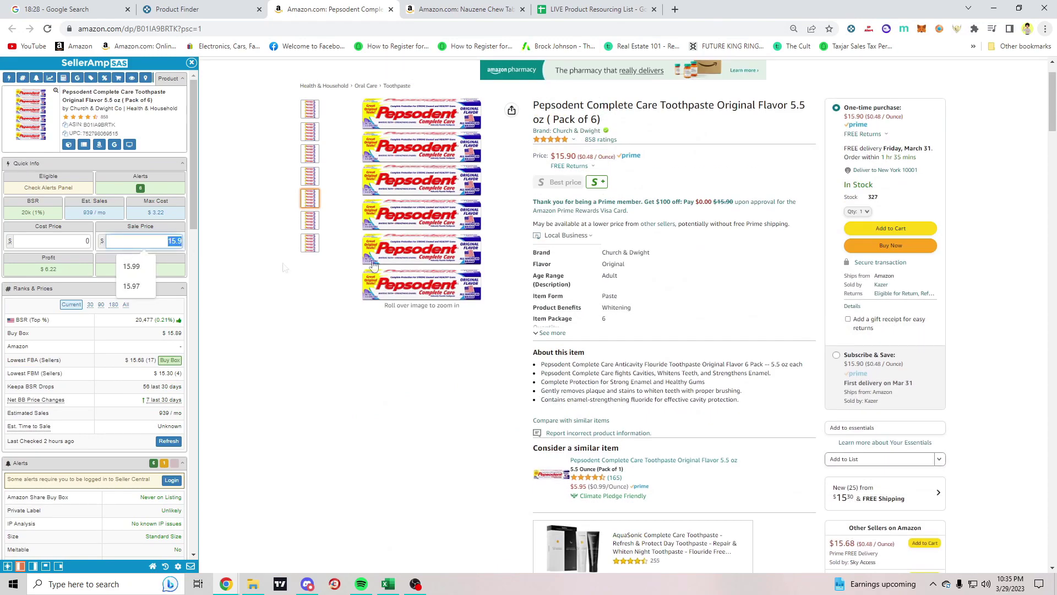
{"action": "left_click", "coordinate": [734, 142]}
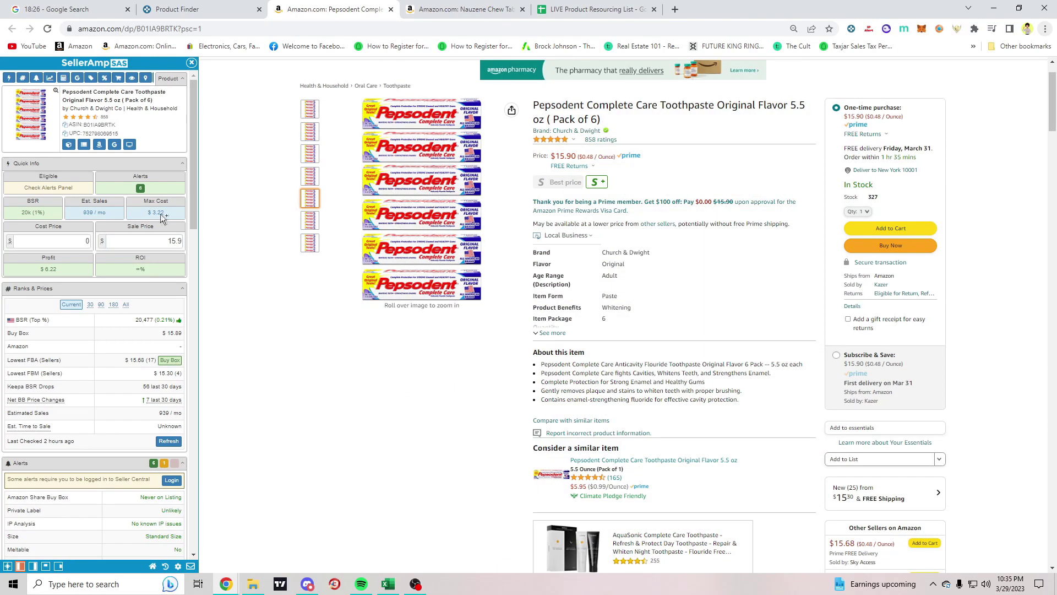
{"action": "left_click", "coordinate": [114, 144]}
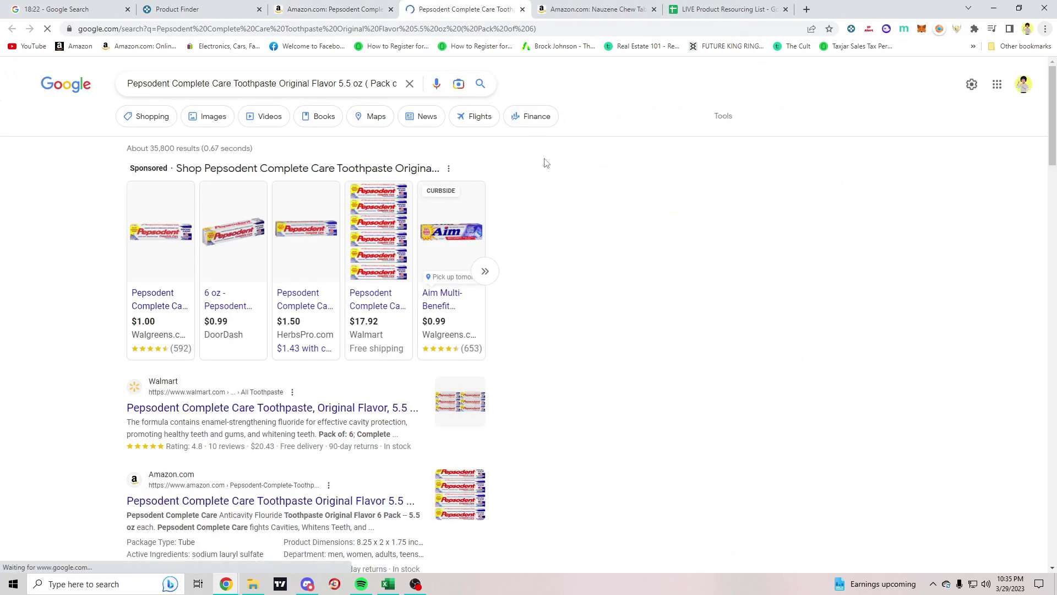
Expand the Pepsodent shopping carousel to compare offers like Walmart $6.48 and Dollar Tree $1.25
{"action": "mouse_move", "coordinate": [147, 314]}
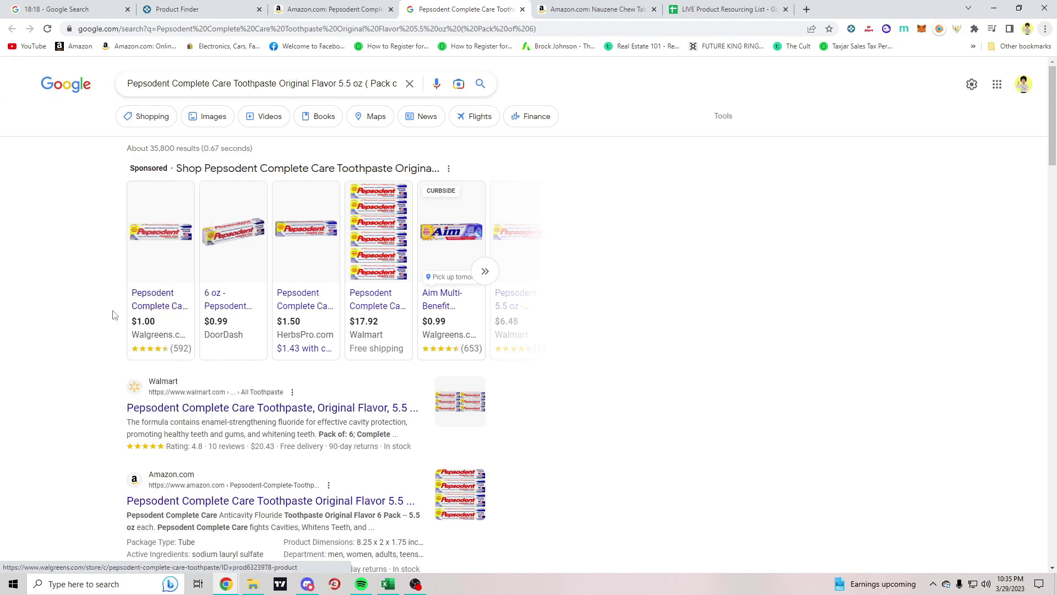
{"action": "left_click", "coordinate": [484, 271]}
{"action": "mouse_move", "coordinate": [755, 314]}
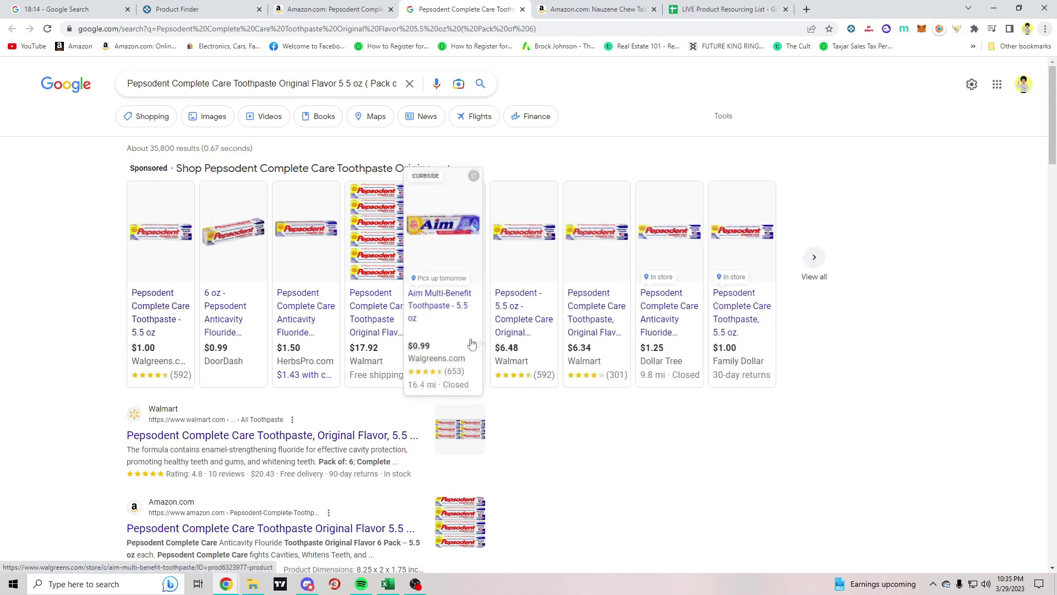
{"action": "mouse_move", "coordinate": [526, 350]}
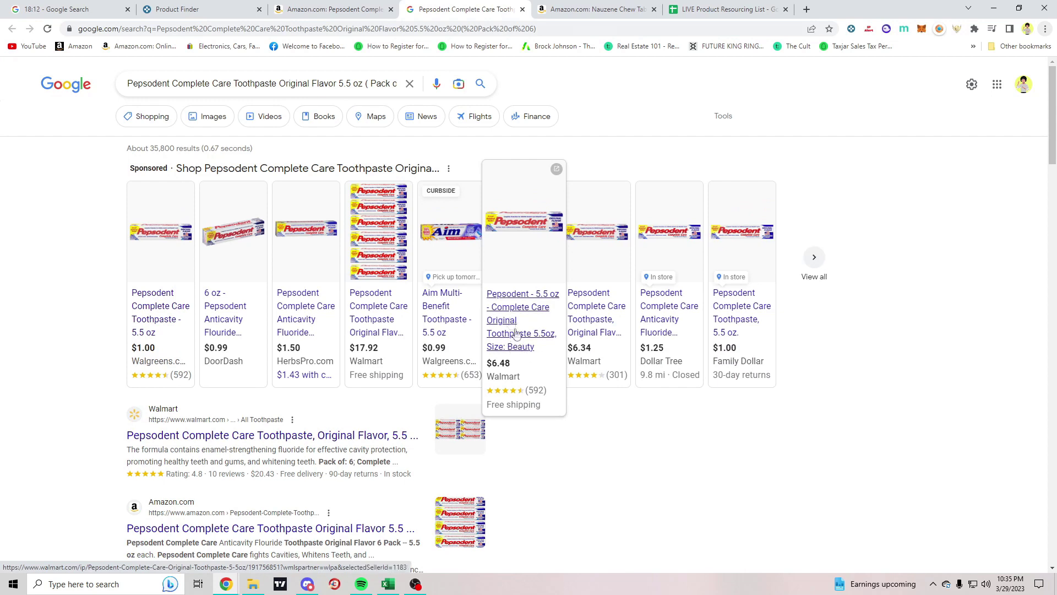
Flip between the Google results and the Amazon Pepsodent listing, ending on Amazon
{"action": "key", "text": "ctrl+shift+Tab"}
{"action": "left_click", "coordinate": [449, 7]}
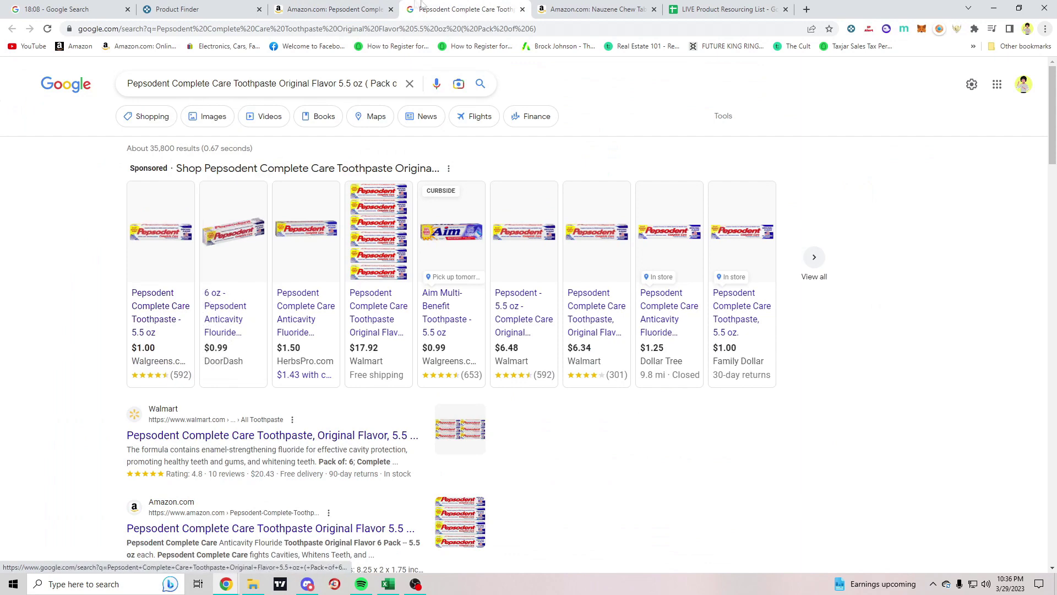
{"action": "key", "text": "ctrl+shift+Tab"}
Enter a 6.50 cost price for Pepsodent, giving a -0.28 profit
{"action": "left_click", "coordinate": [87, 242]}
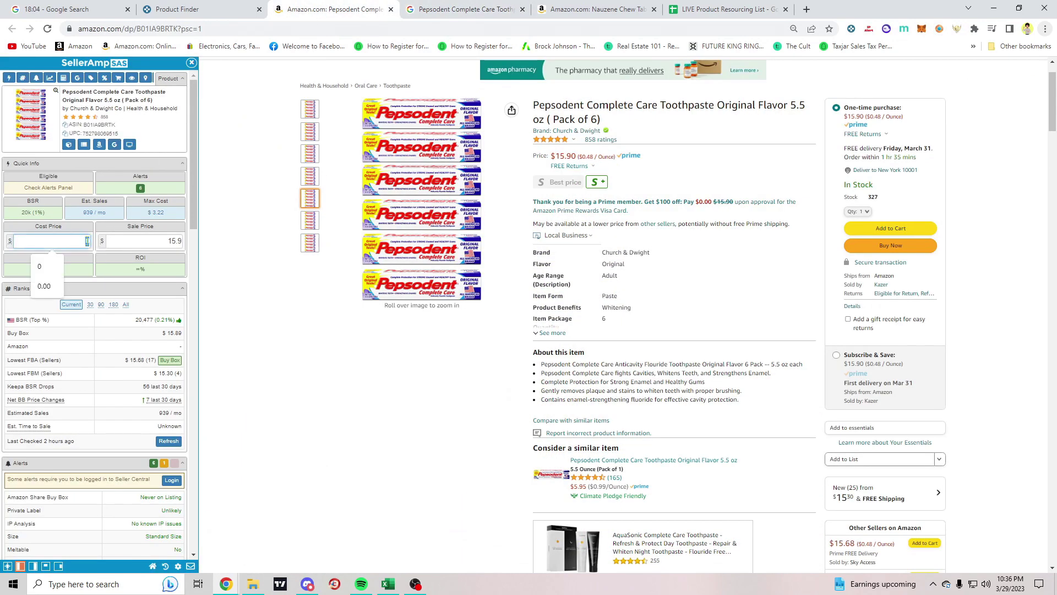
{"action": "type", "text": "6"}
{"action": "type", "text": ".0"}
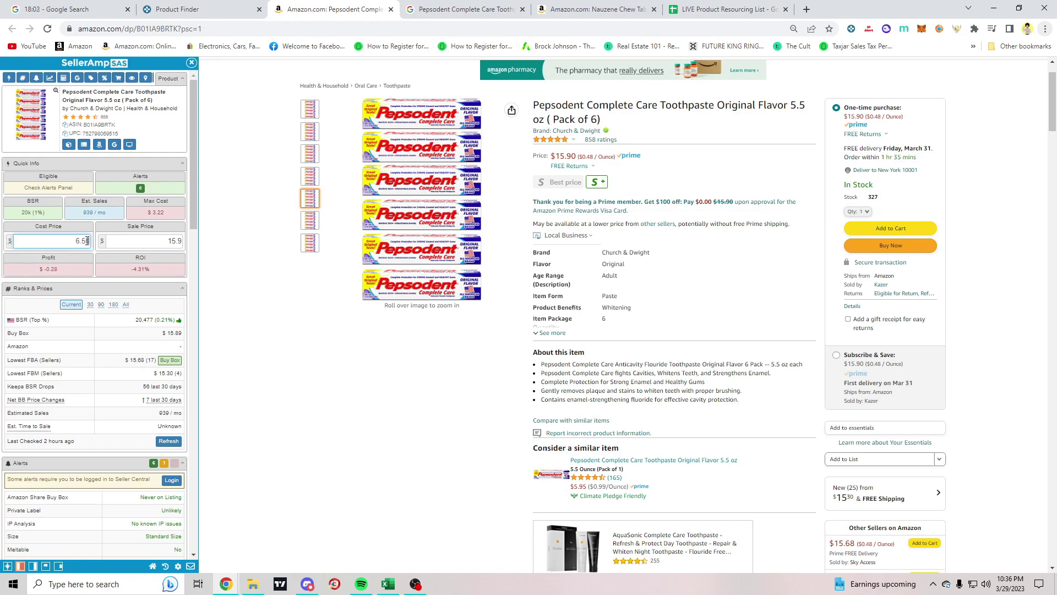
{"action": "left_click", "coordinate": [69, 270]}
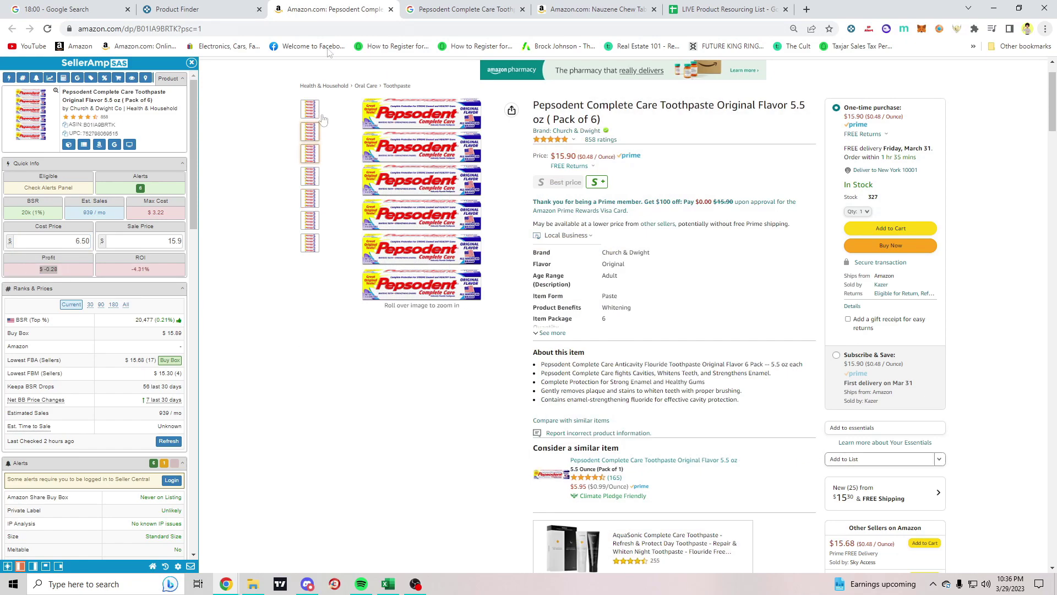
Close the Pepsodent Amazon and Google tabs and review the Nauzene listing's SellerAmp figures
{"action": "left_click", "coordinate": [391, 9]}
{"action": "left_click", "coordinate": [391, 9]}
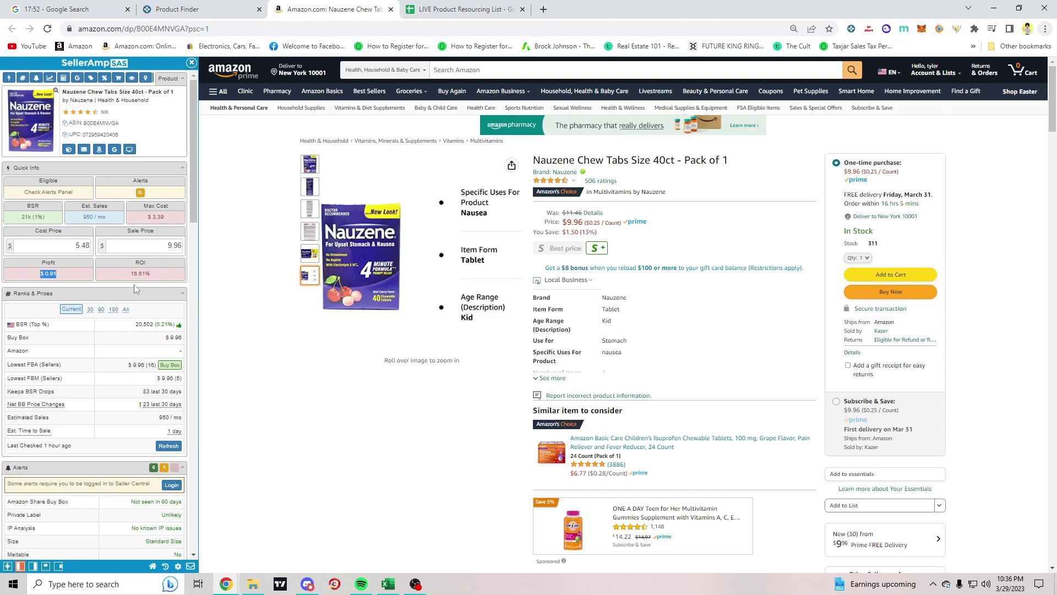
{"action": "scroll", "coordinate": [135, 288], "scroll_direction": "down", "scroll_amount": 15}
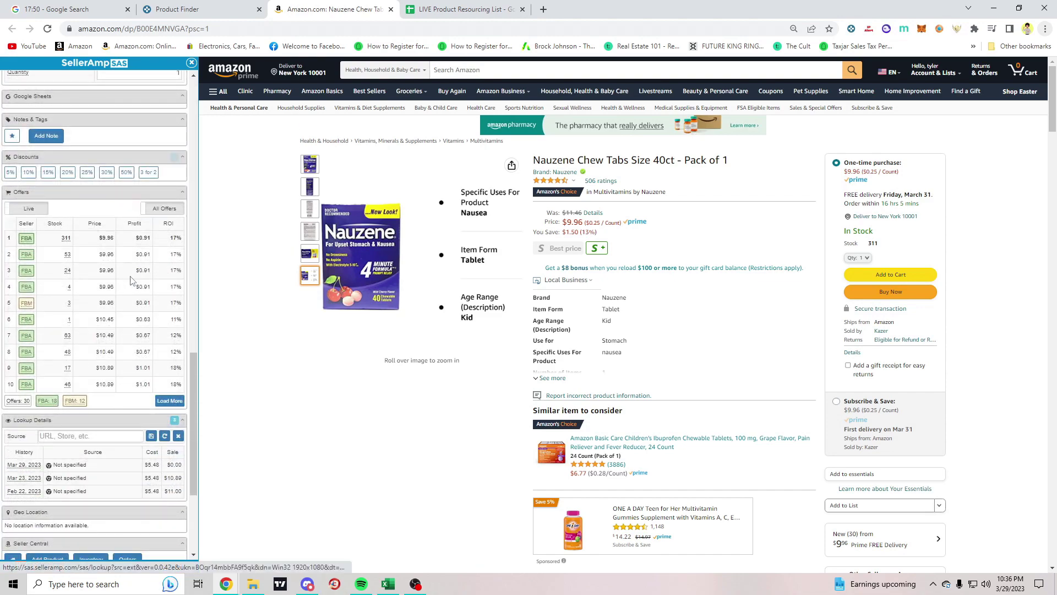
{"action": "scroll", "coordinate": [105, 283], "scroll_direction": "up", "scroll_amount": 1}
{"action": "scroll", "coordinate": [136, 300], "scroll_direction": "up", "scroll_amount": 15}
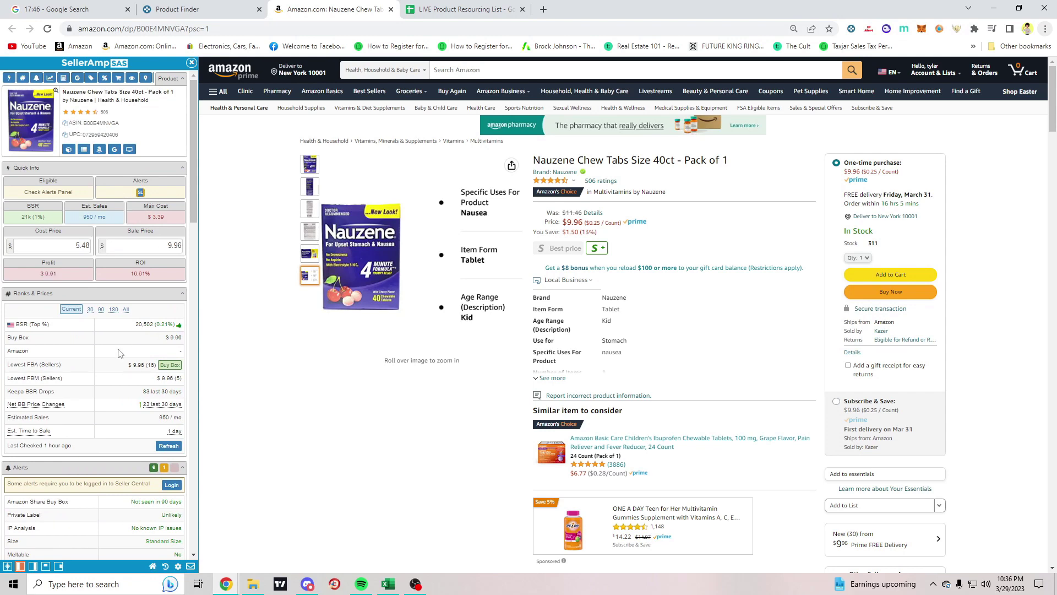
{"action": "scroll", "coordinate": [118, 353], "scroll_direction": "down", "scroll_amount": 10}
{"action": "scroll", "coordinate": [121, 315], "scroll_direction": "up", "scroll_amount": 1}
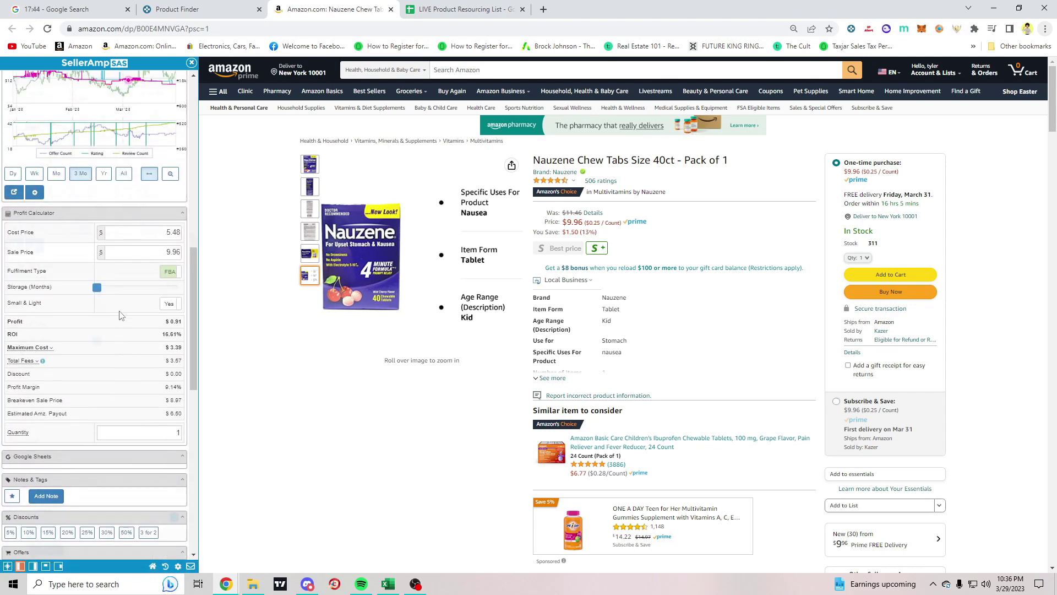
{"action": "scroll", "coordinate": [121, 315], "scroll_direction": "up", "scroll_amount": 10}
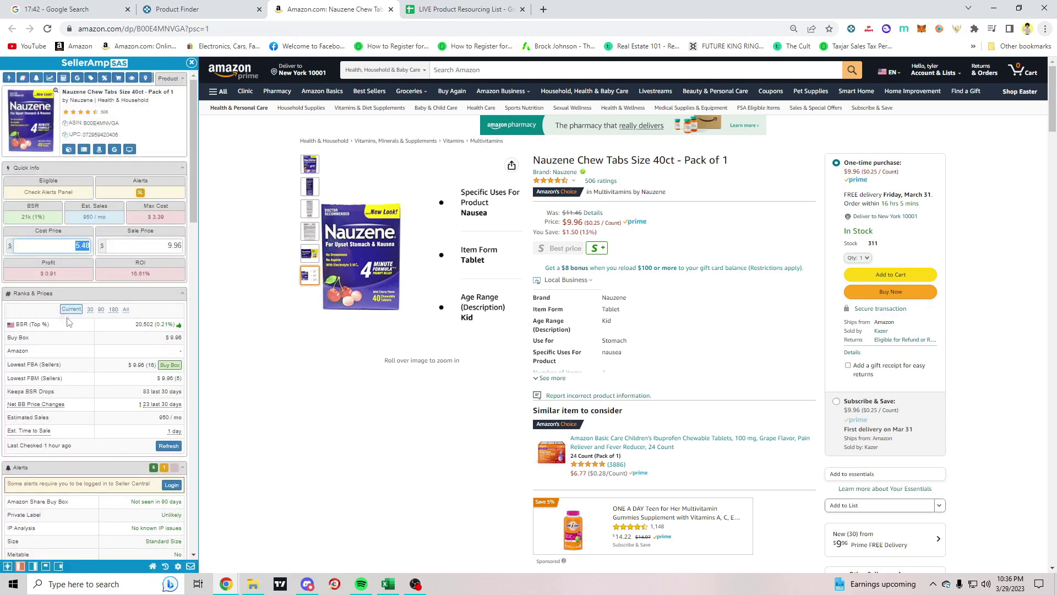
{"action": "scroll", "coordinate": [84, 297], "scroll_direction": "down", "scroll_amount": 5}
{"action": "scroll", "coordinate": [99, 309], "scroll_direction": "up", "scroll_amount": 5}
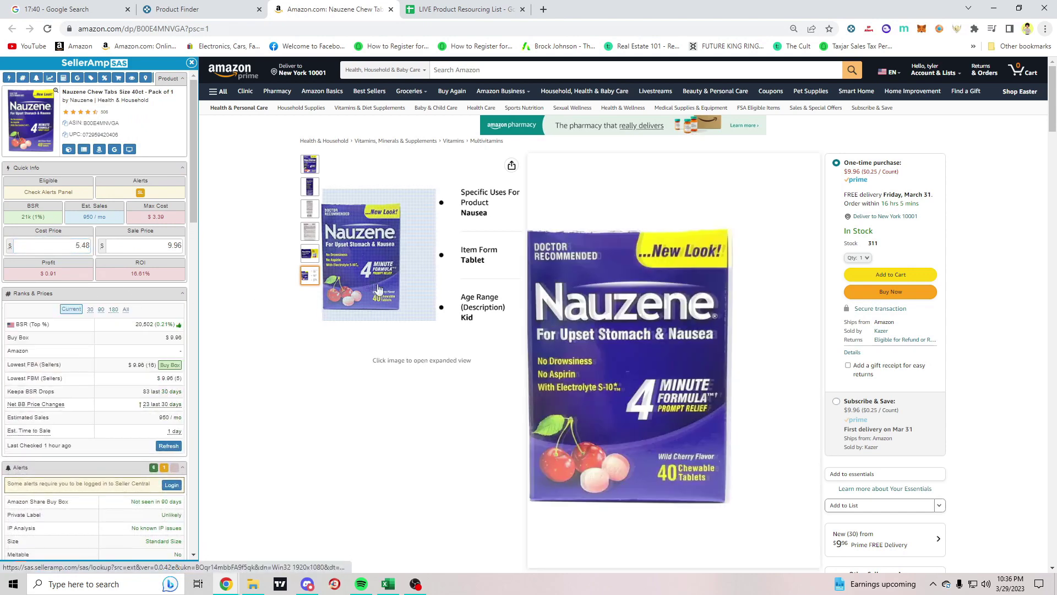
Close the Nauzene listing and return to the Keepa Product Finder results
{"action": "left_click", "coordinate": [391, 10]}
{"action": "left_click", "coordinate": [220, 9]}
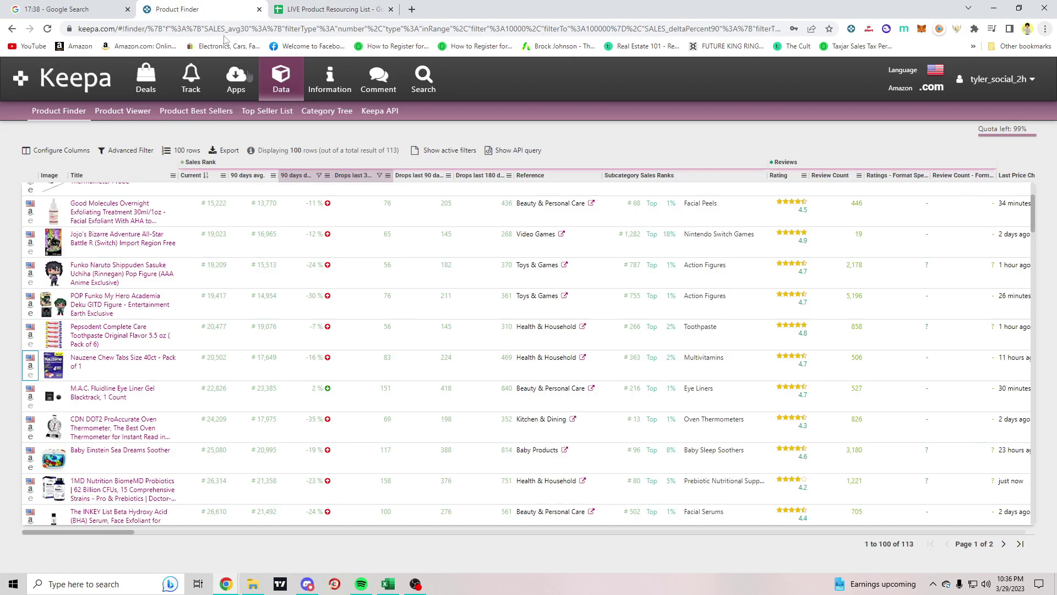
{"action": "mouse_move", "coordinate": [55, 278]}
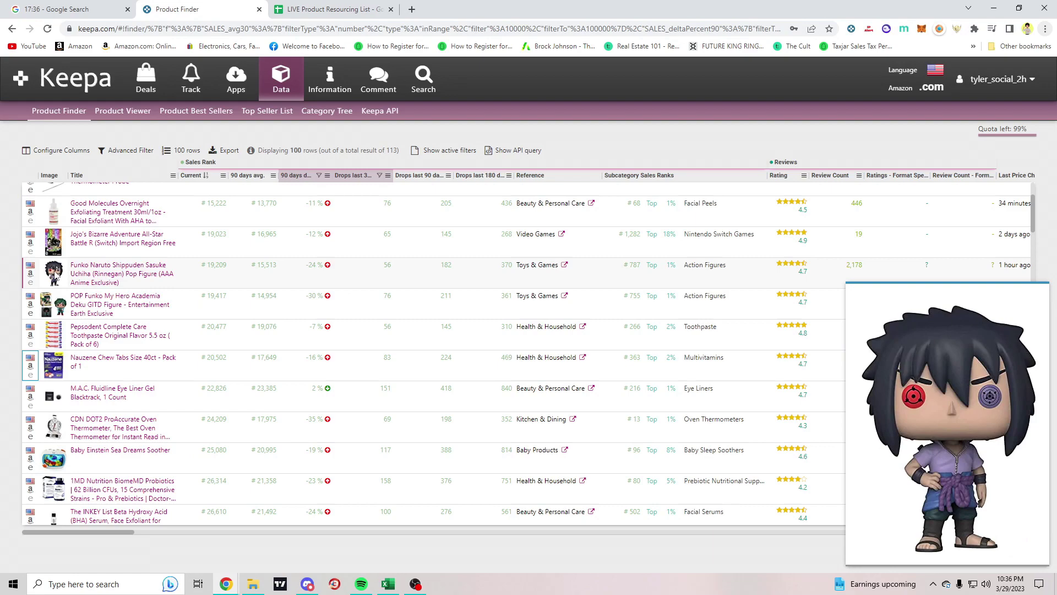
{"action": "scroll", "coordinate": [55, 278], "scroll_direction": "down", "scroll_amount": 2}
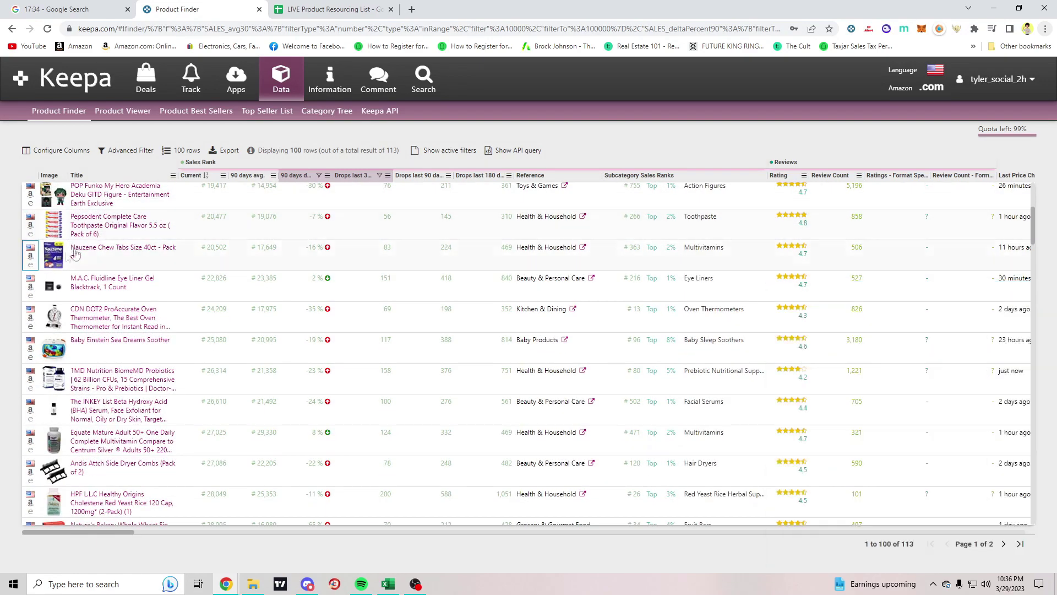
{"action": "scroll", "coordinate": [53, 238], "scroll_direction": "down", "scroll_amount": 1}
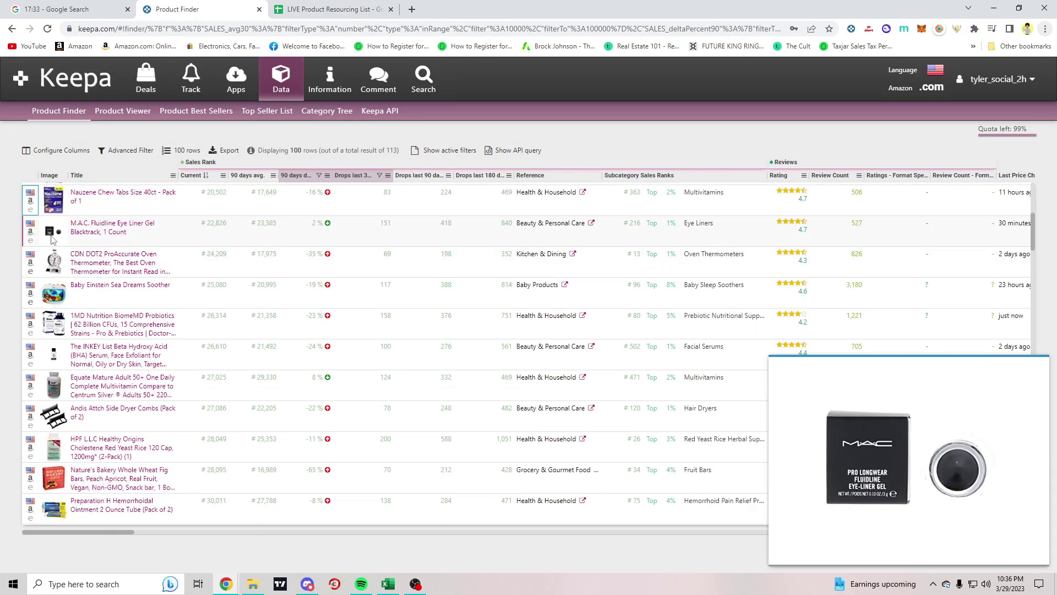
Open the M.A.C. eyeliner and INKEY serum Amazon listings from Product Finder
{"action": "left_click", "coordinate": [30, 231]}
{"action": "mouse_move", "coordinate": [51, 264]}
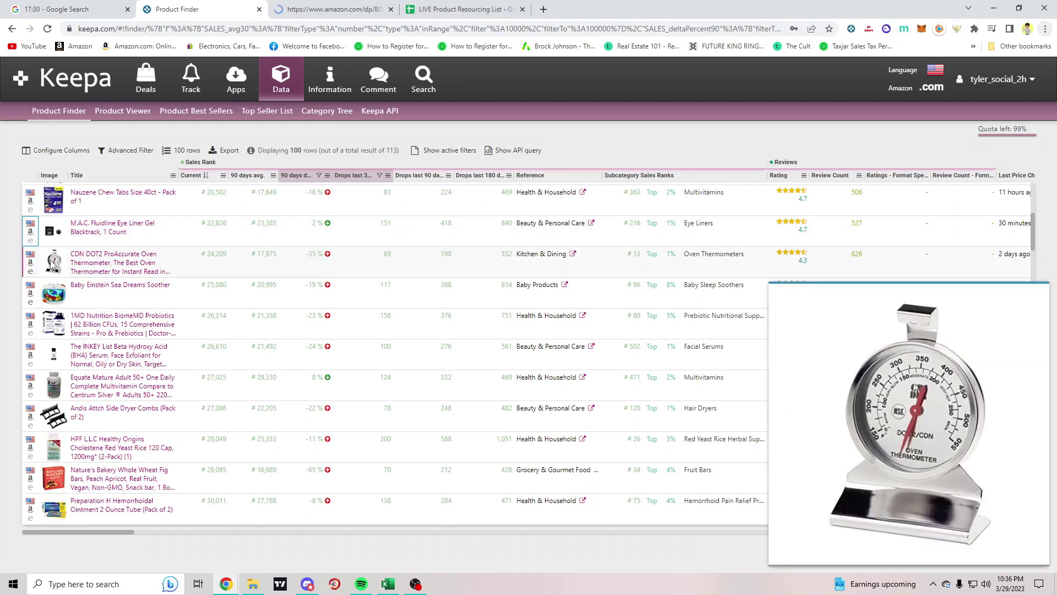
{"action": "mouse_move", "coordinate": [54, 298]}
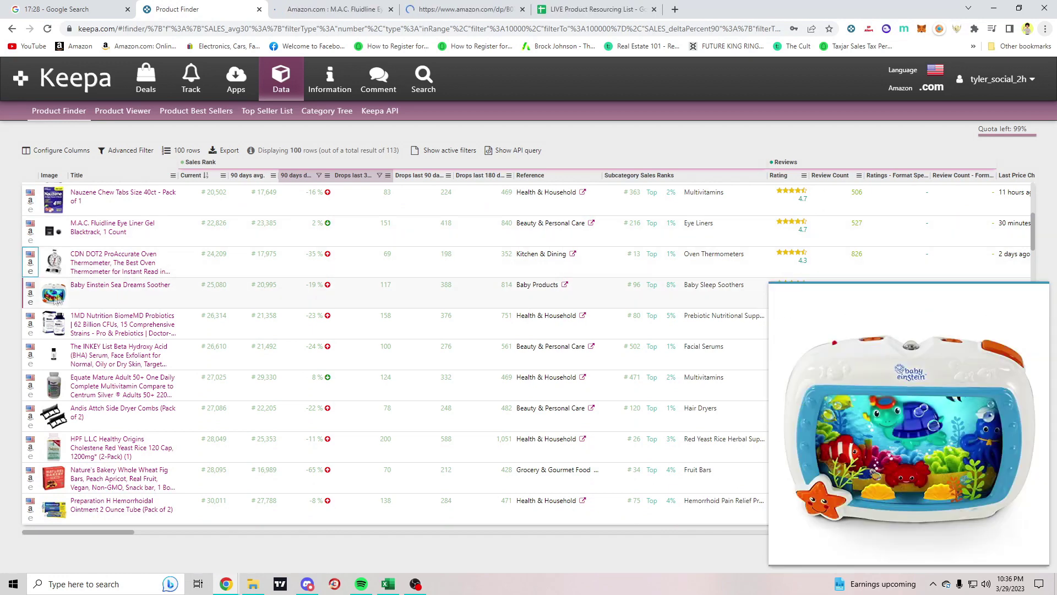
{"action": "mouse_move", "coordinate": [56, 323]}
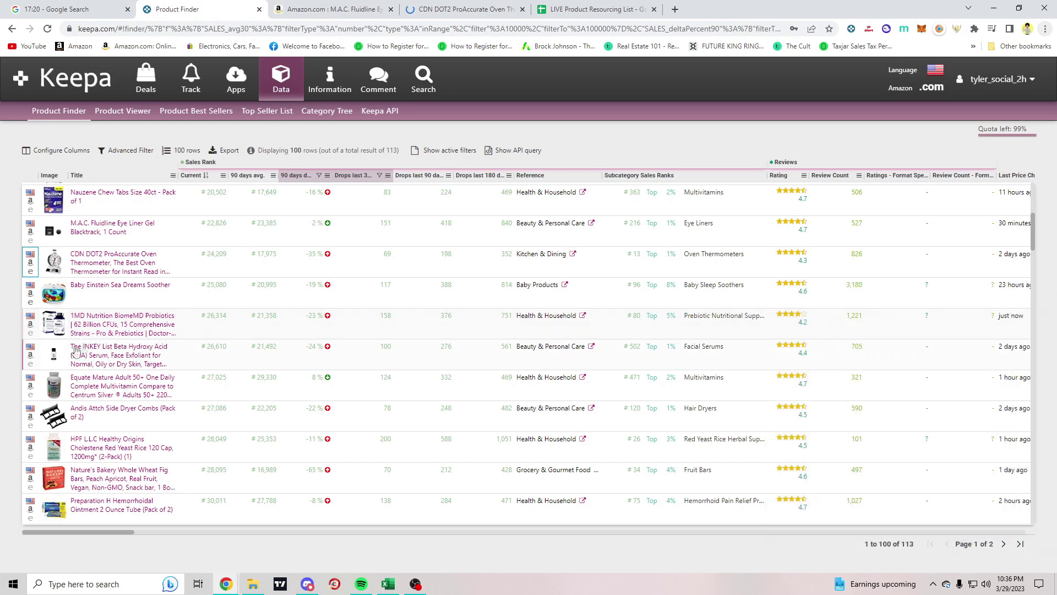
{"action": "mouse_move", "coordinate": [54, 355]}
{"action": "left_click", "coordinate": [30, 355]}
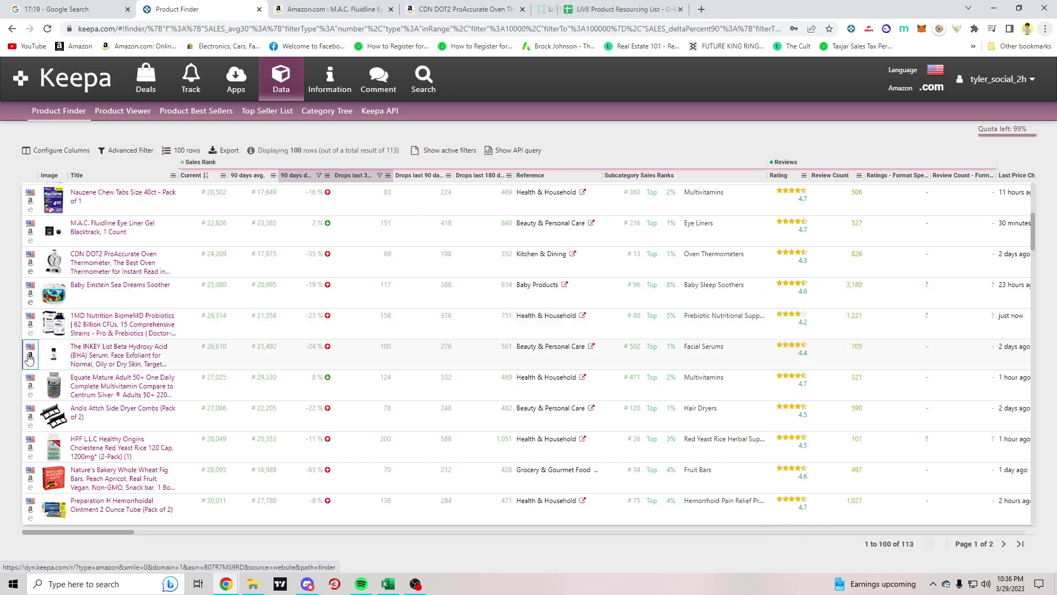
Open the Nature's Bakery fig bars and Preparation H ointment Amazon listings
{"action": "mouse_move", "coordinate": [57, 390]}
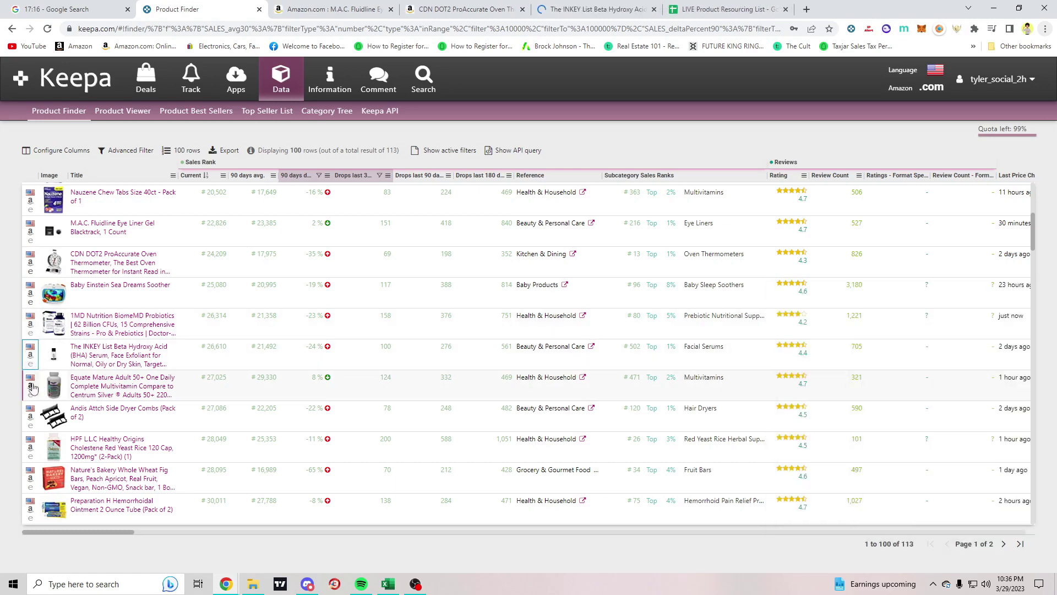
{"action": "scroll", "coordinate": [124, 392], "scroll_direction": "down", "scroll_amount": 1}
{"action": "mouse_move", "coordinate": [52, 364]}
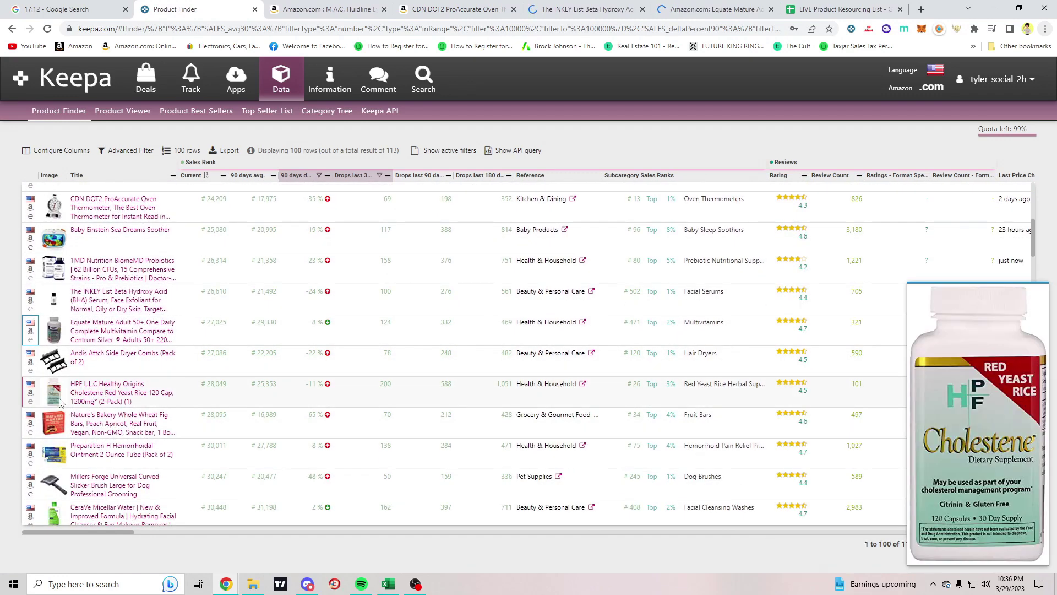
{"action": "scroll", "coordinate": [55, 393], "scroll_direction": "down", "scroll_amount": 1}
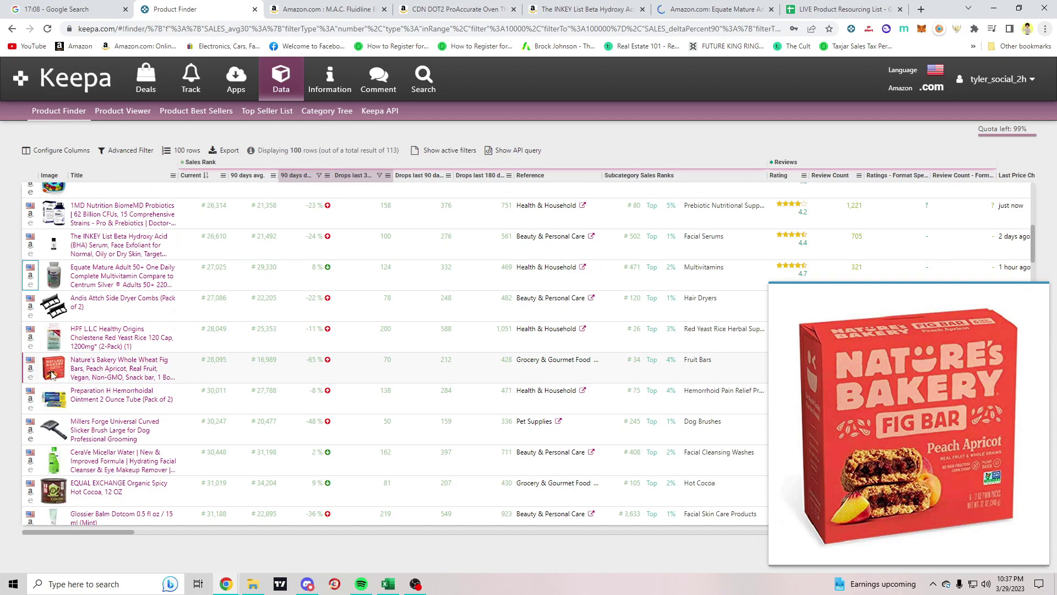
{"action": "left_click", "coordinate": [30, 372]}
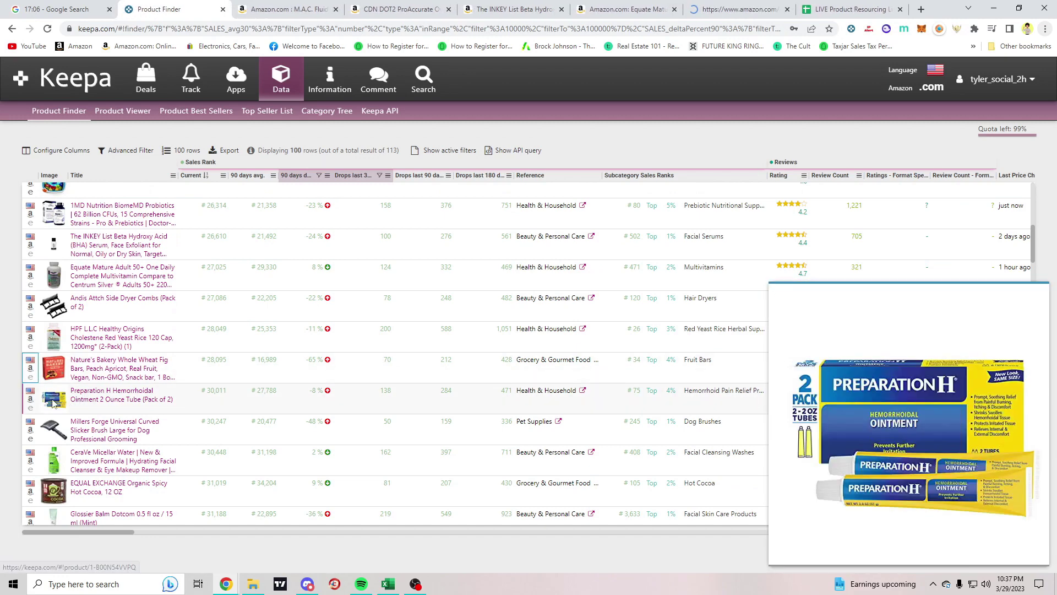
{"action": "left_click", "coordinate": [31, 399]}
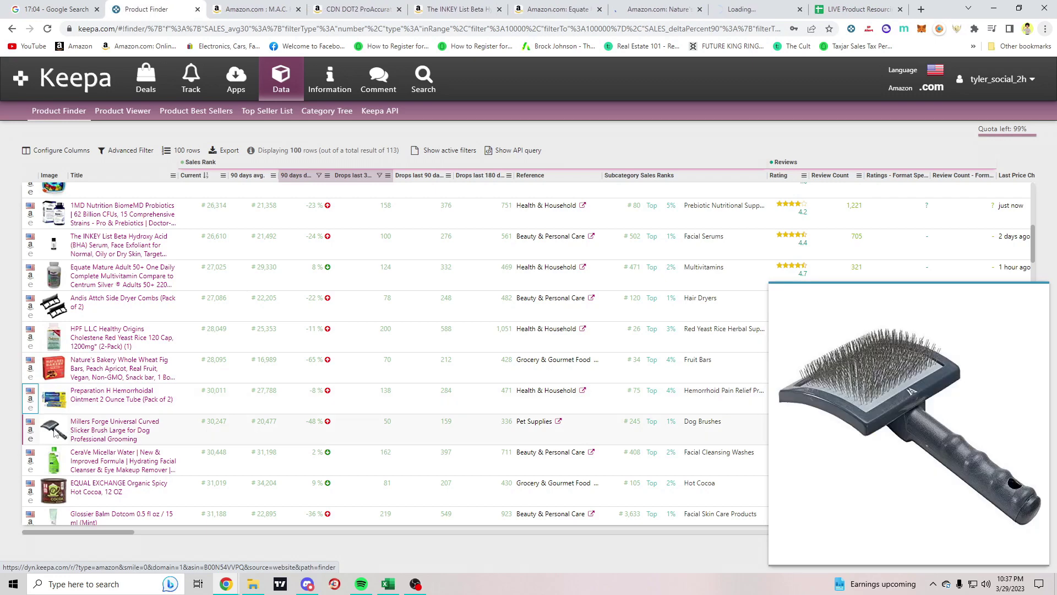
Open two more listings, including Kerr mason jars, in background tabs and go to the M.A.C. tab
{"action": "mouse_move", "coordinate": [60, 461]}
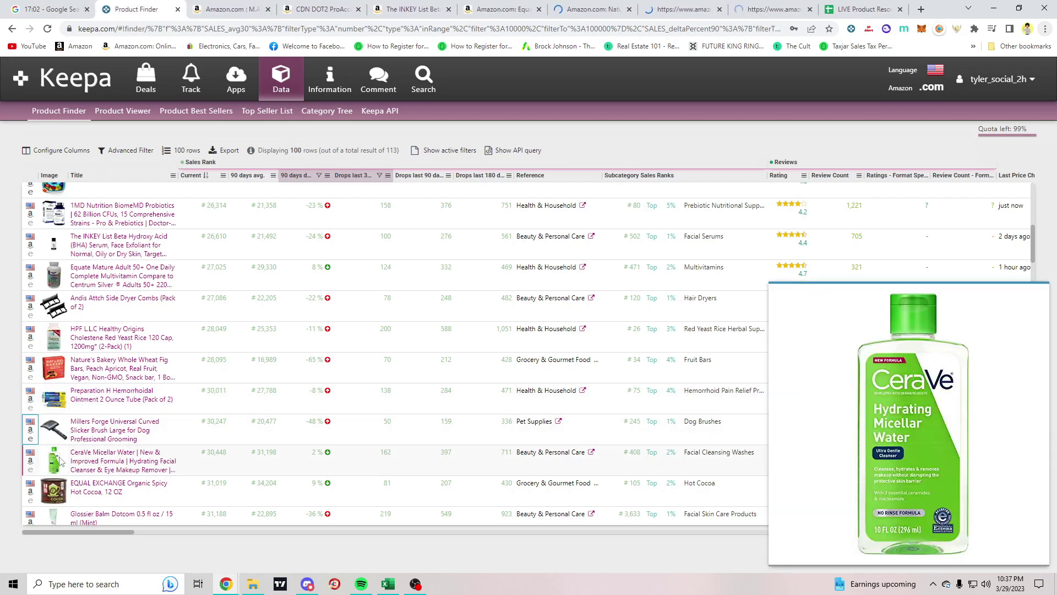
{"action": "scroll", "coordinate": [58, 406], "scroll_direction": "down", "scroll_amount": 1}
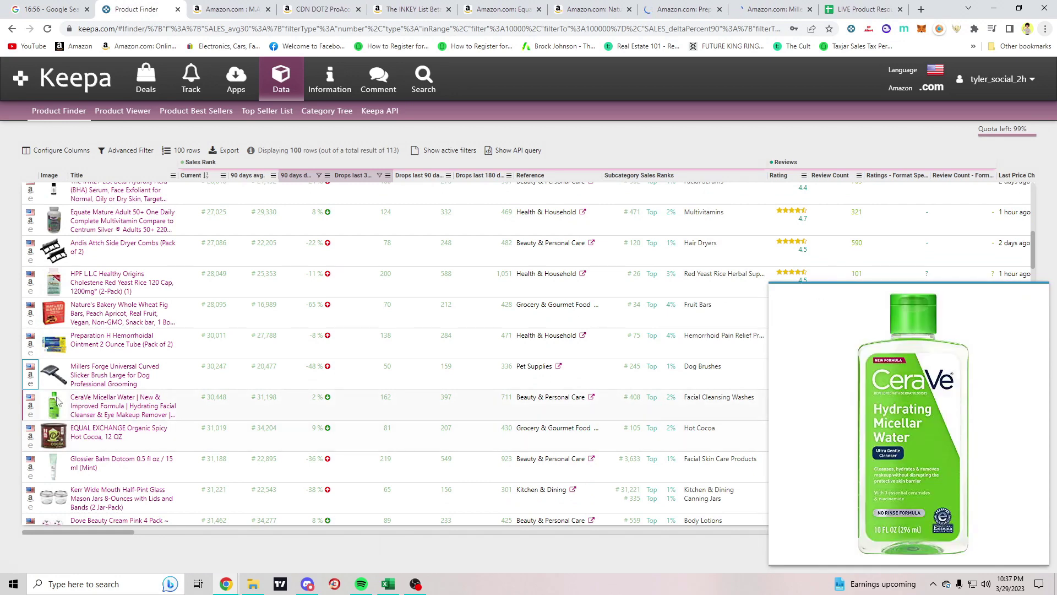
{"action": "middle_click", "coordinate": [30, 439]}
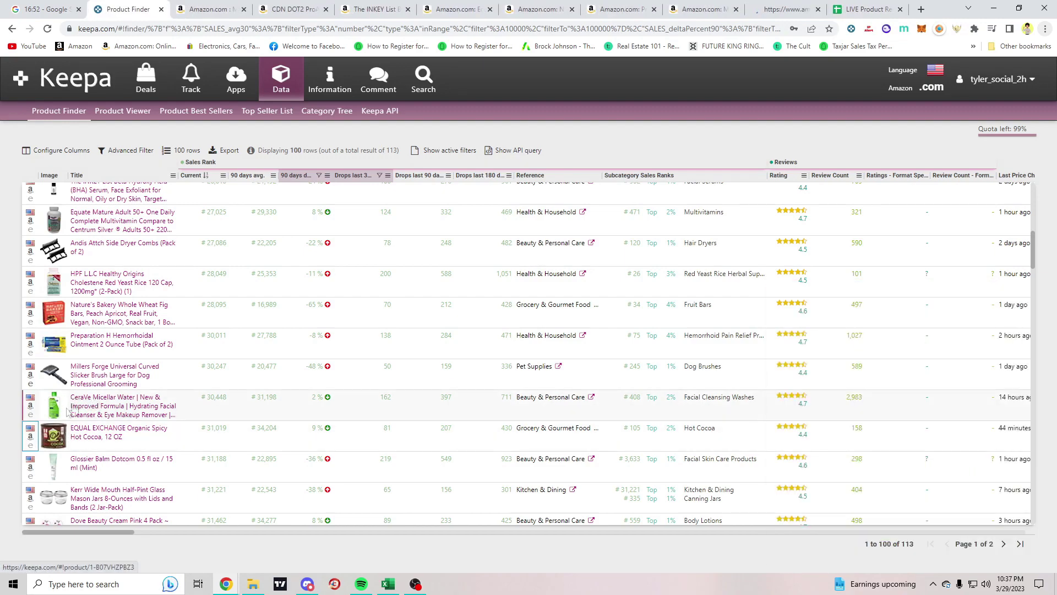
{"action": "scroll", "coordinate": [66, 421], "scroll_direction": "down", "scroll_amount": 1}
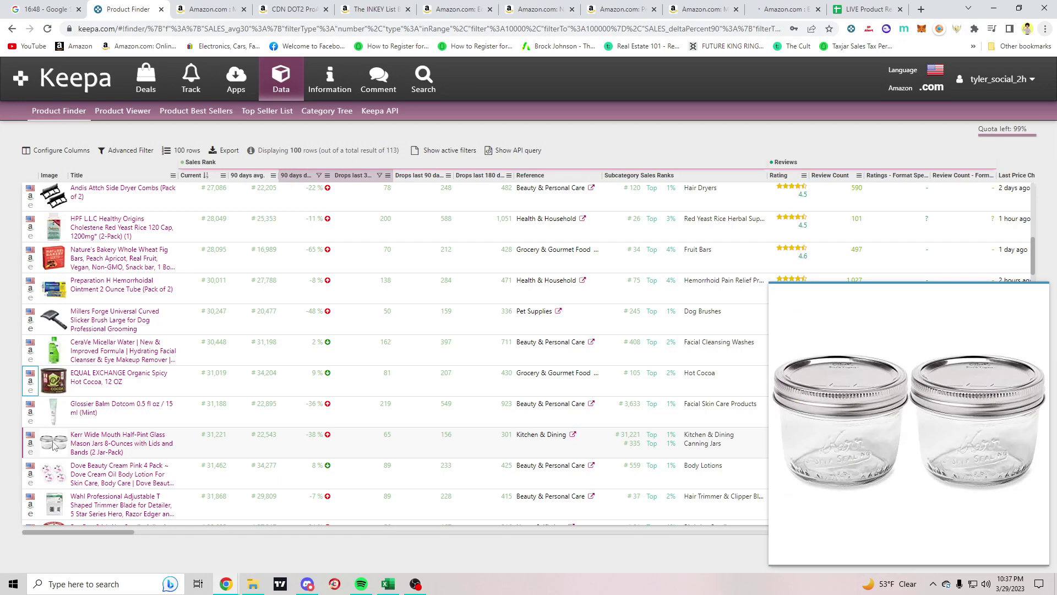
{"action": "middle_click", "coordinate": [30, 445]}
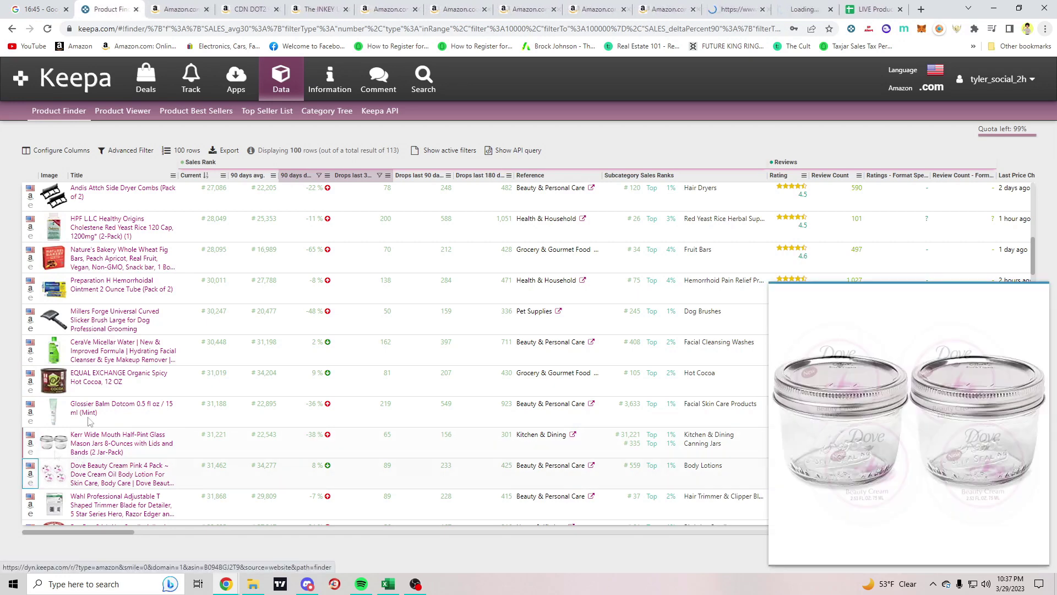
{"action": "key", "text": "ctrl+Tab"}
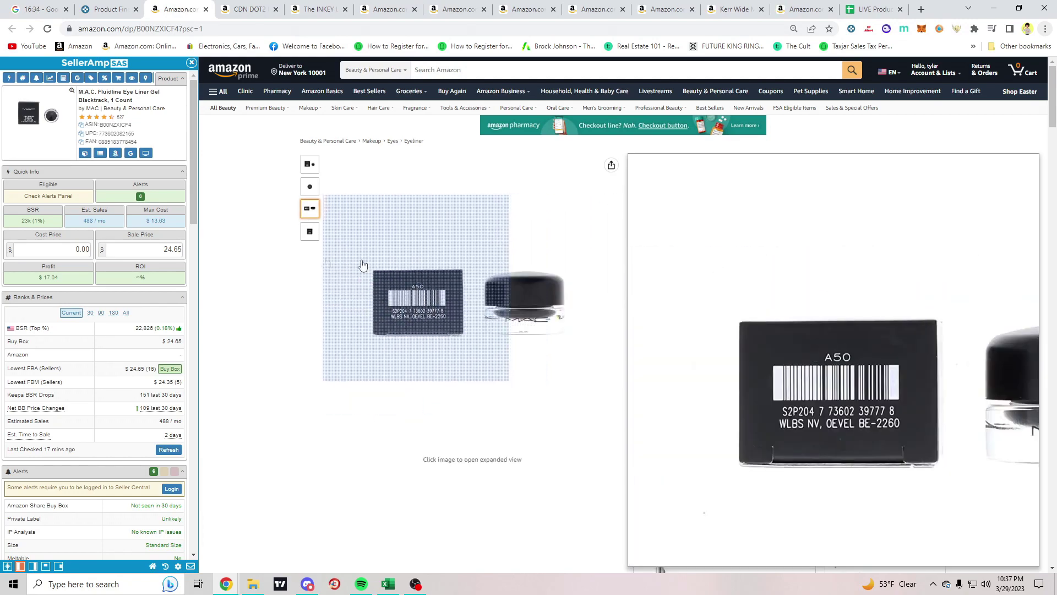
Set the M.A.C. eyeliner's sale price to the second offer's $24.65
{"action": "scroll", "coordinate": [294, 318], "scroll_direction": "down", "scroll_amount": 9}
{"action": "scroll", "coordinate": [386, 275], "scroll_direction": "up", "scroll_amount": 2}
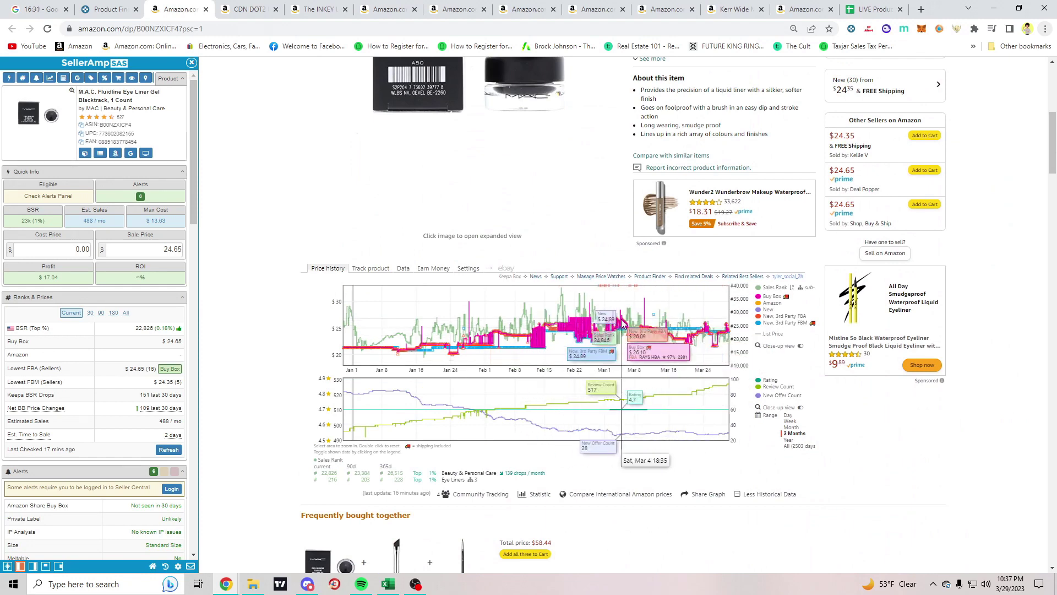
{"action": "scroll", "coordinate": [116, 321], "scroll_direction": "down", "scroll_amount": 10}
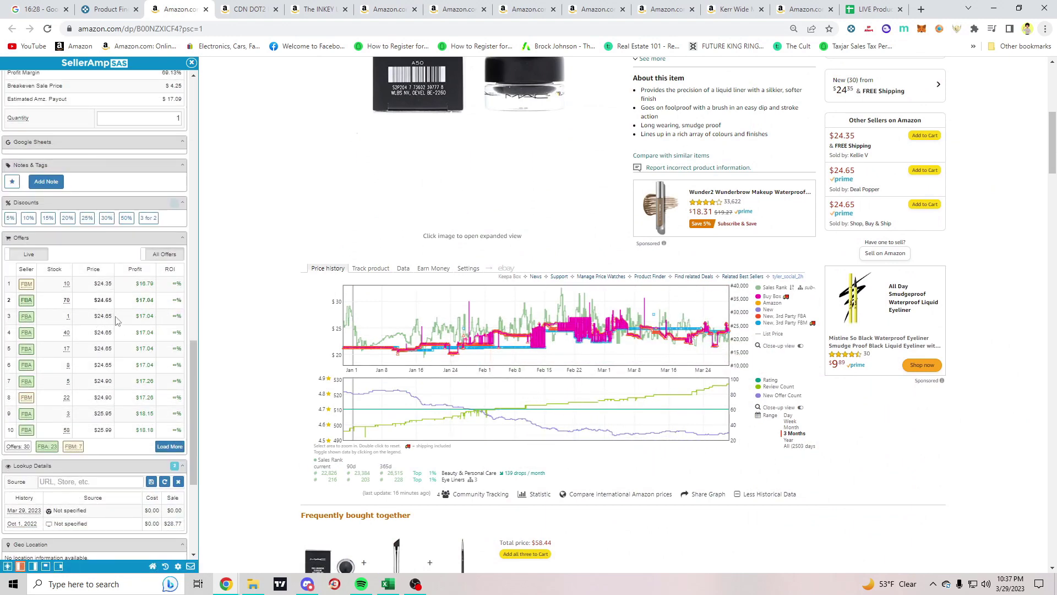
{"action": "scroll", "coordinate": [138, 330], "scroll_direction": "down", "scroll_amount": 1}
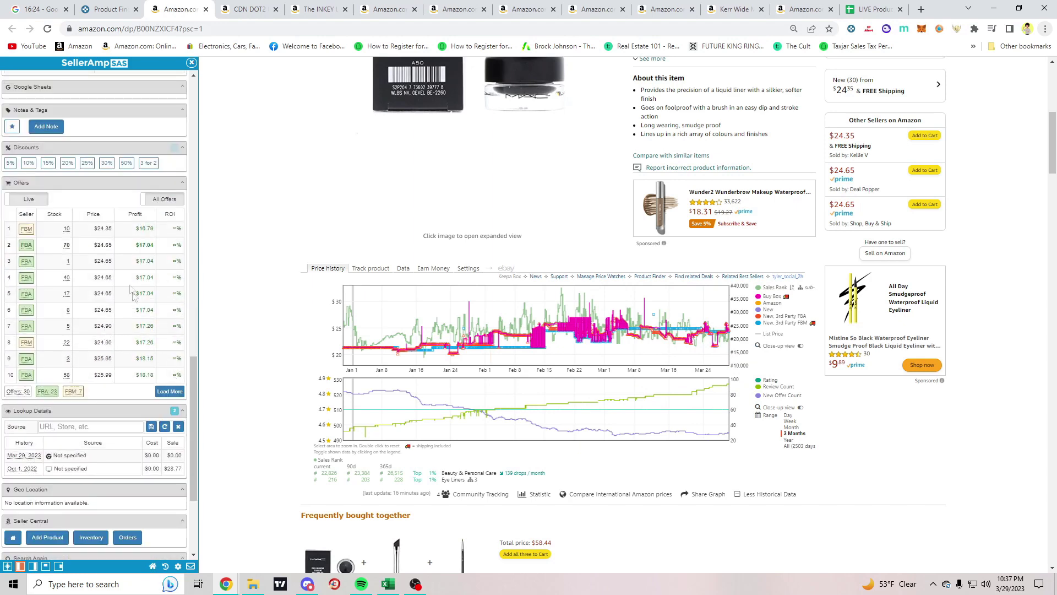
{"action": "left_click", "coordinate": [100, 246]}
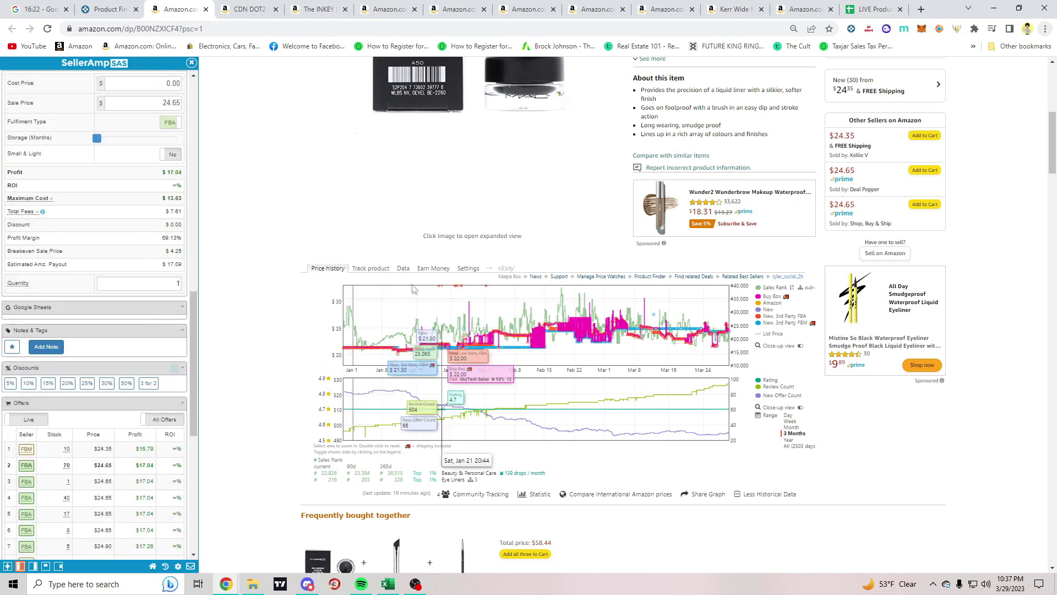
Review Keepa's current offers and Buy Box statistics, then return to price history
{"action": "left_click", "coordinate": [403, 269]}
{"action": "left_click", "coordinate": [403, 281]}
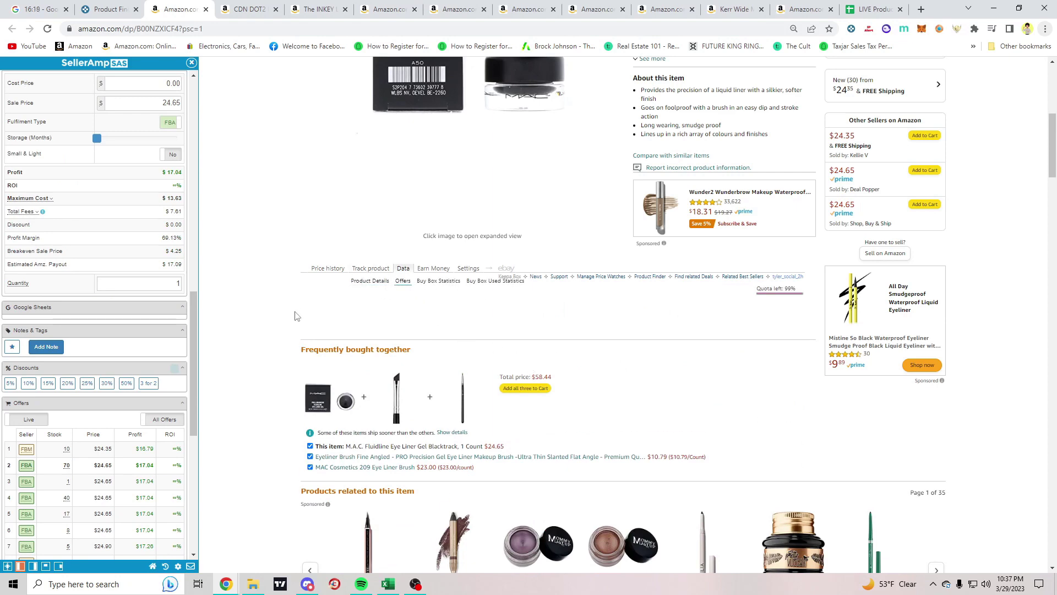
{"action": "scroll", "coordinate": [287, 306], "scroll_direction": "down", "scroll_amount": 1}
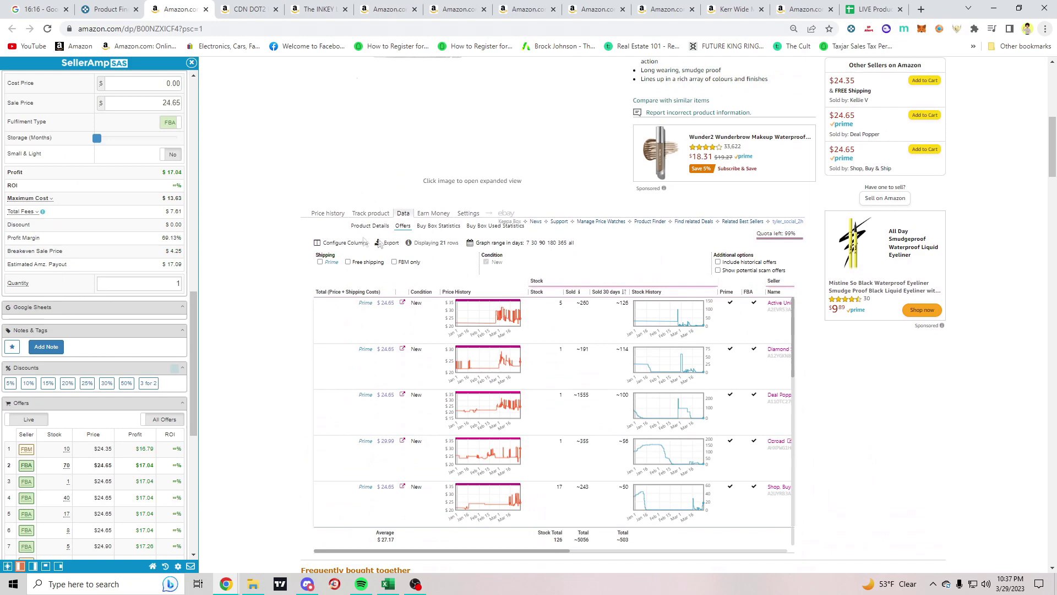
{"action": "left_click", "coordinate": [437, 226]}
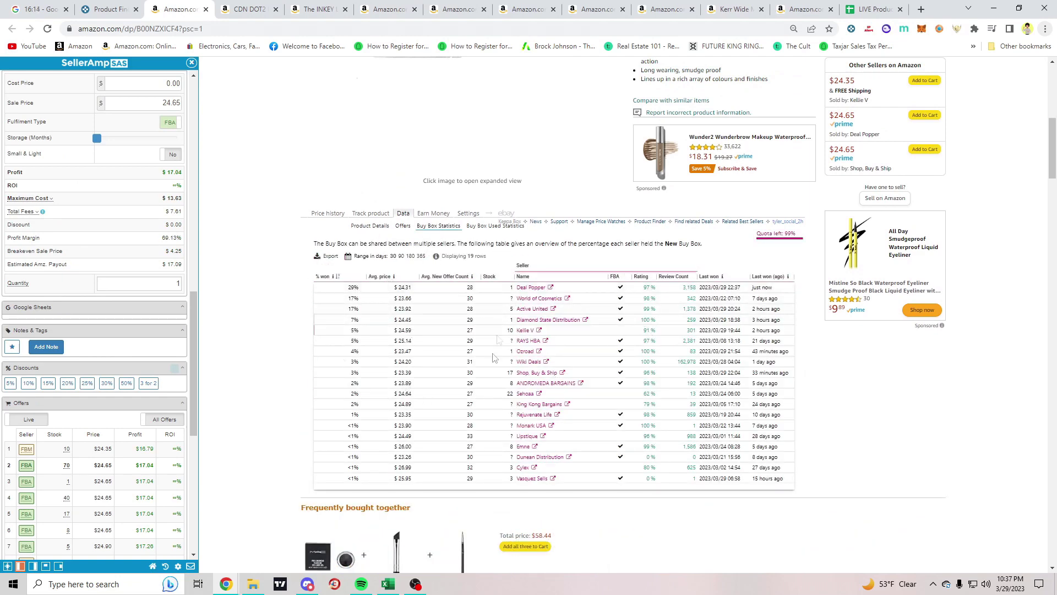
{"action": "scroll", "coordinate": [576, 448], "scroll_direction": "up", "scroll_amount": 1}
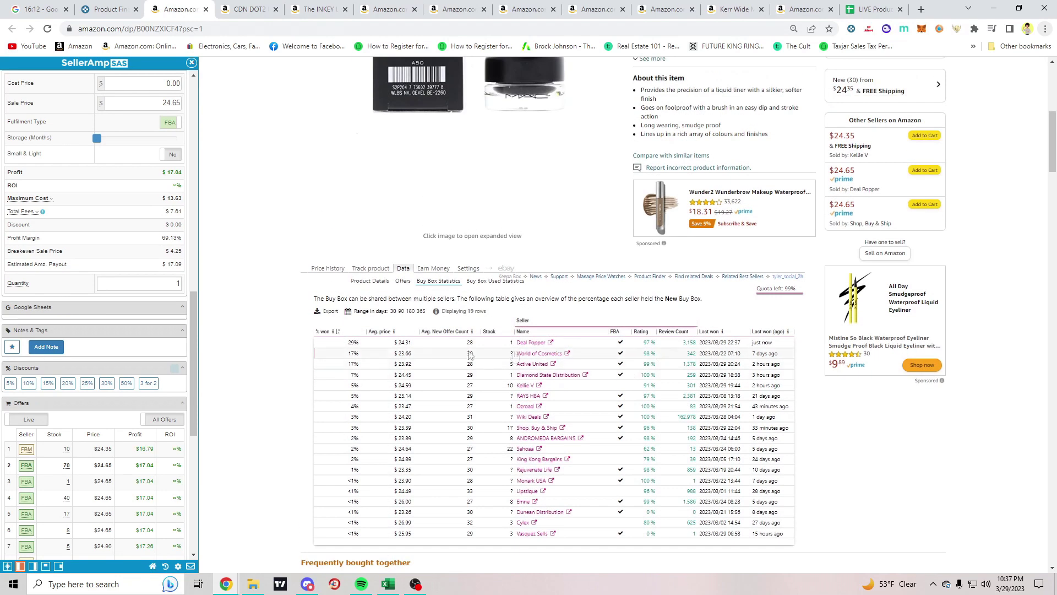
{"action": "scroll", "coordinate": [386, 374], "scroll_direction": "up", "scroll_amount": 1}
{"action": "scroll", "coordinate": [448, 418], "scroll_direction": "down", "scroll_amount": 1}
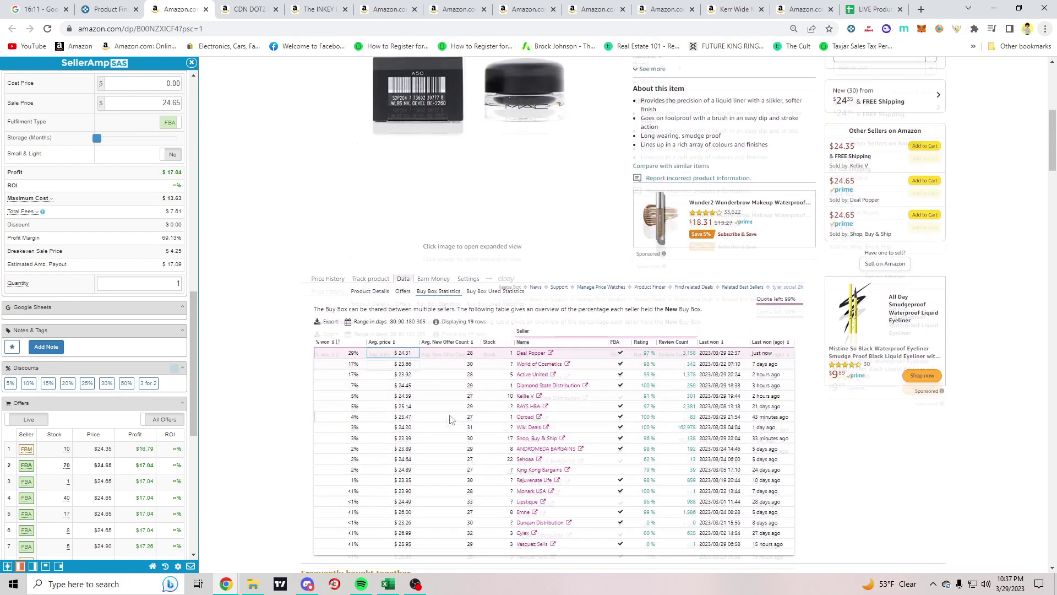
{"action": "left_click", "coordinate": [327, 268]}
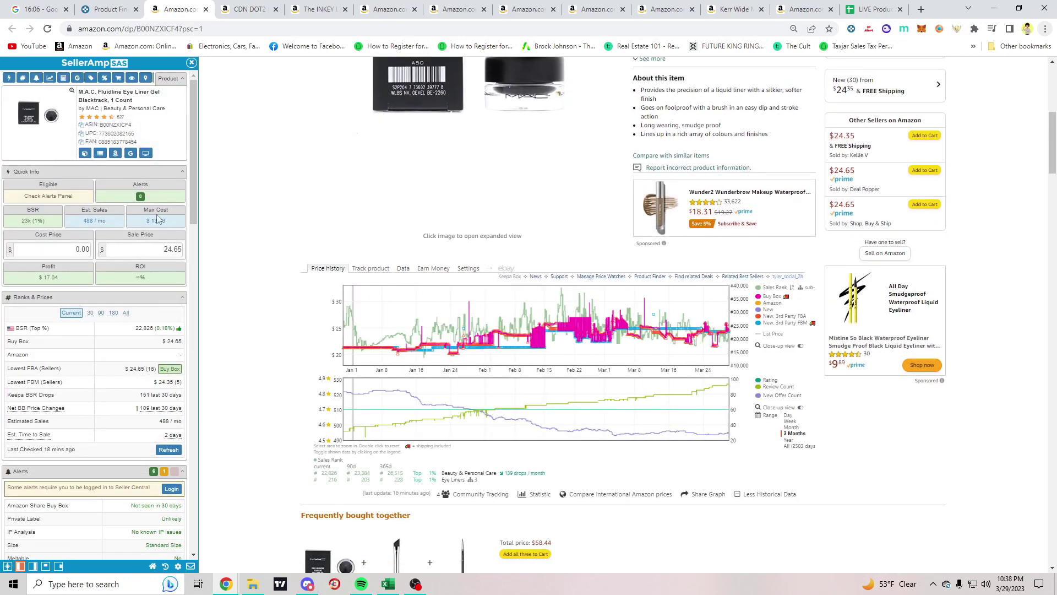
{"action": "scroll", "coordinate": [195, 270], "scroll_direction": "up", "scroll_amount": 5}
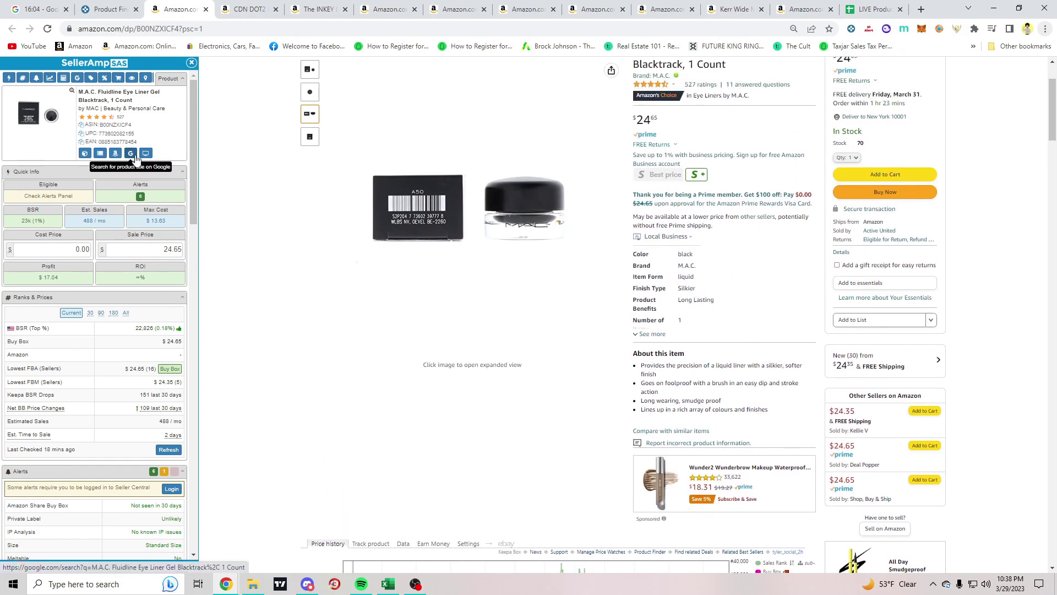
Google the M.A.C. Fluidline eyeliner title and open Nordstrom's $16.15 offer in a new tab
{"action": "left_click", "coordinate": [130, 154]}
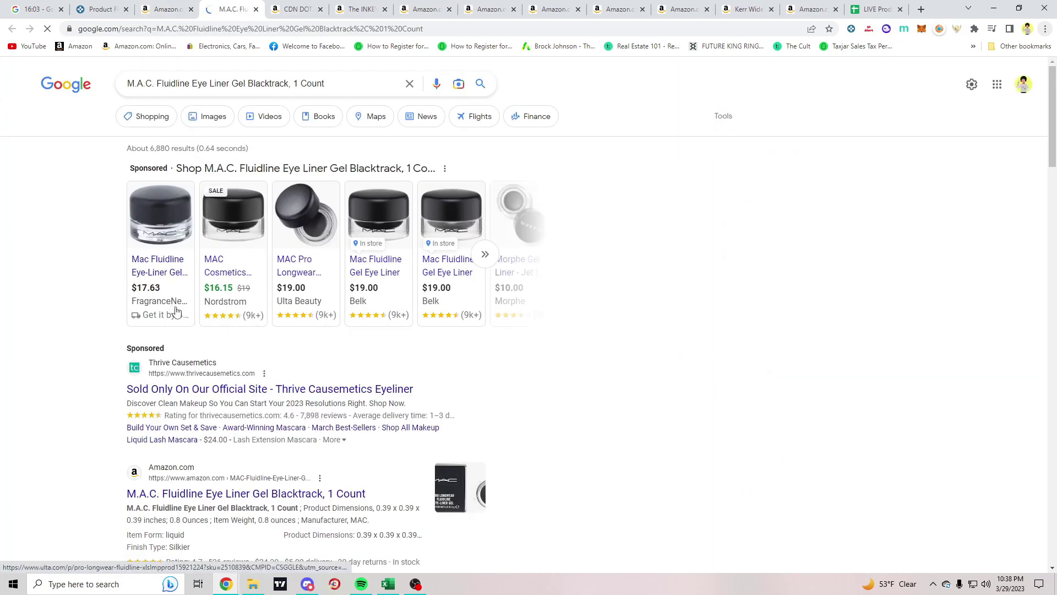
{"action": "middle_click", "coordinate": [230, 283]}
{"action": "scroll", "coordinate": [58, 278], "scroll_direction": "down", "scroll_amount": 1}
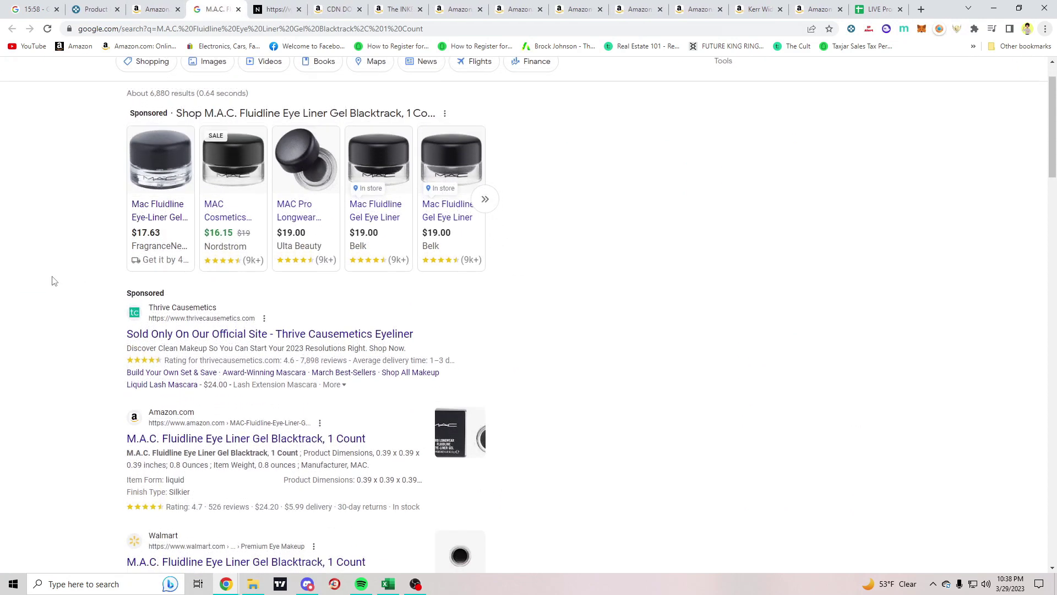
{"action": "scroll", "coordinate": [55, 280], "scroll_direction": "up", "scroll_amount": 1}
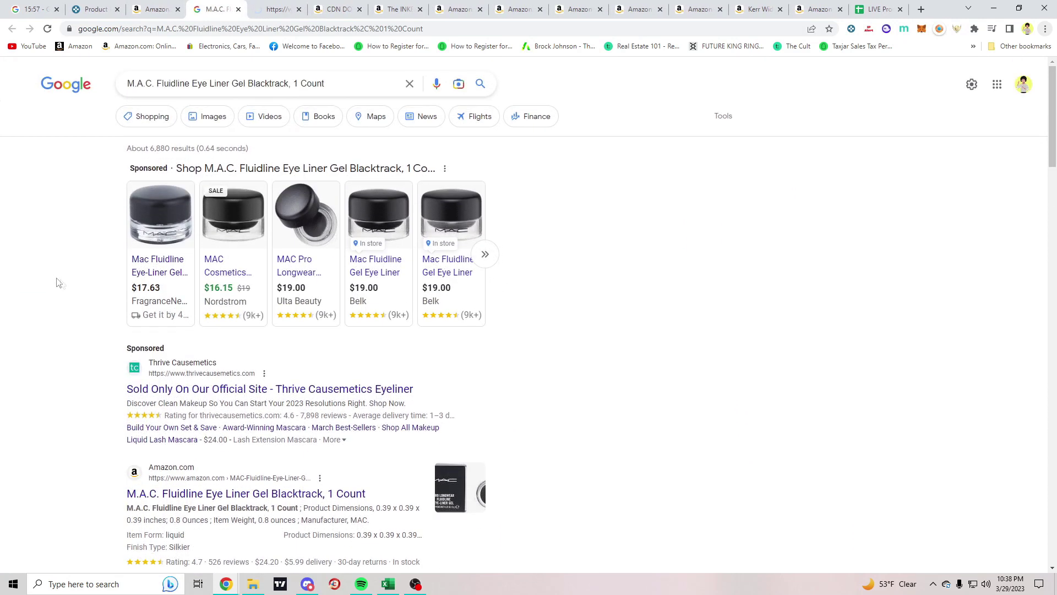
{"action": "left_click", "coordinate": [150, 116]}
{"action": "left_click", "coordinate": [305, 6]}
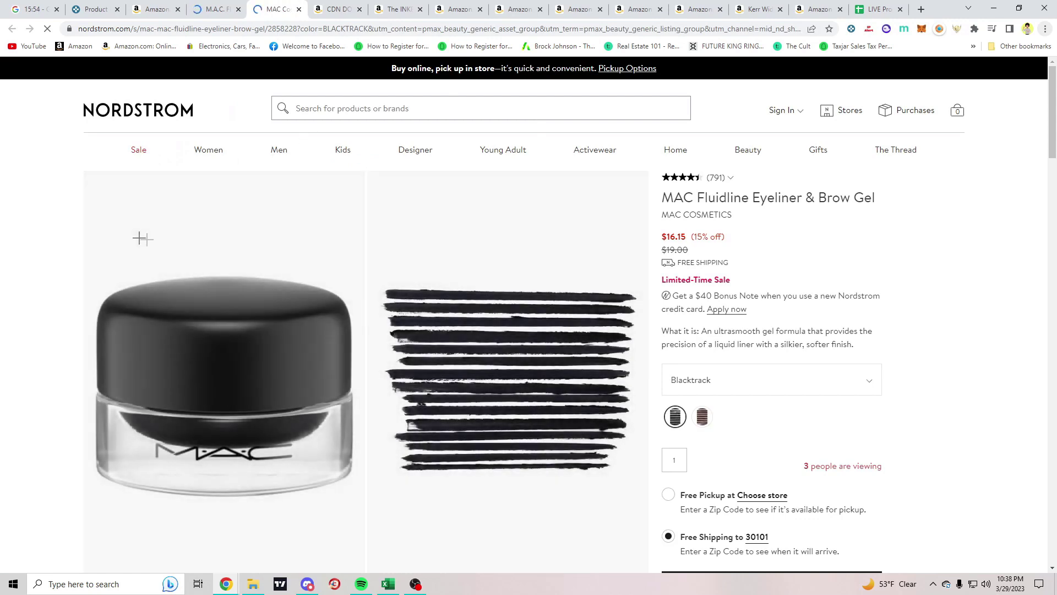
Compare the Amazon title's shade name against the Nordstrom Blacktrack eyeliner
{"action": "scroll", "coordinate": [738, 248], "scroll_direction": "down", "scroll_amount": 2}
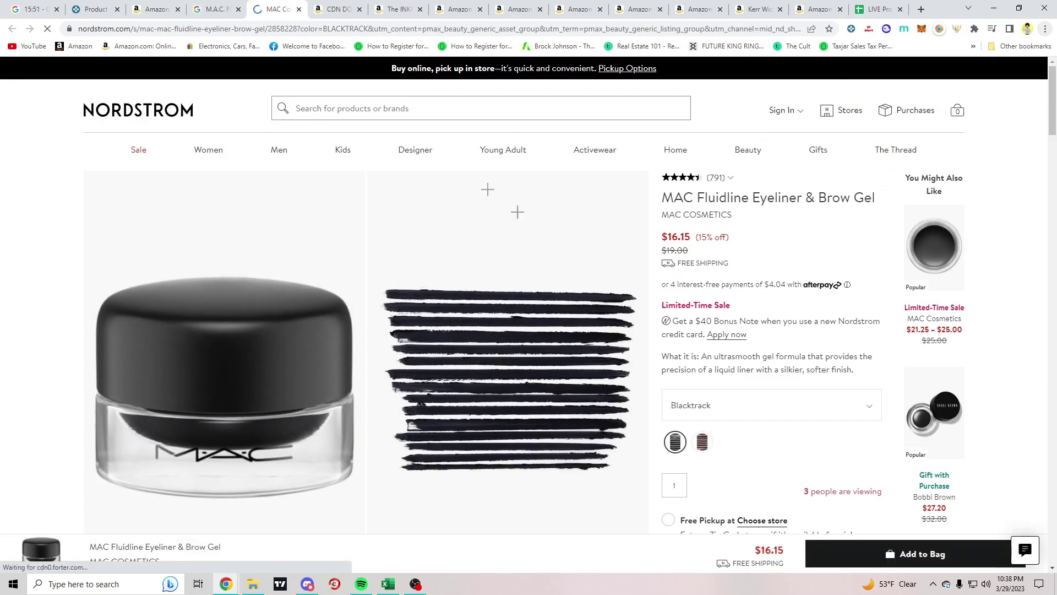
{"action": "left_click", "coordinate": [155, 9]}
{"action": "left_click_drag", "start_coordinate": [633, 174], "coordinate": [673, 172]}
{"action": "left_click", "coordinate": [613, 157]}
{"action": "left_click", "coordinate": [275, 9]}
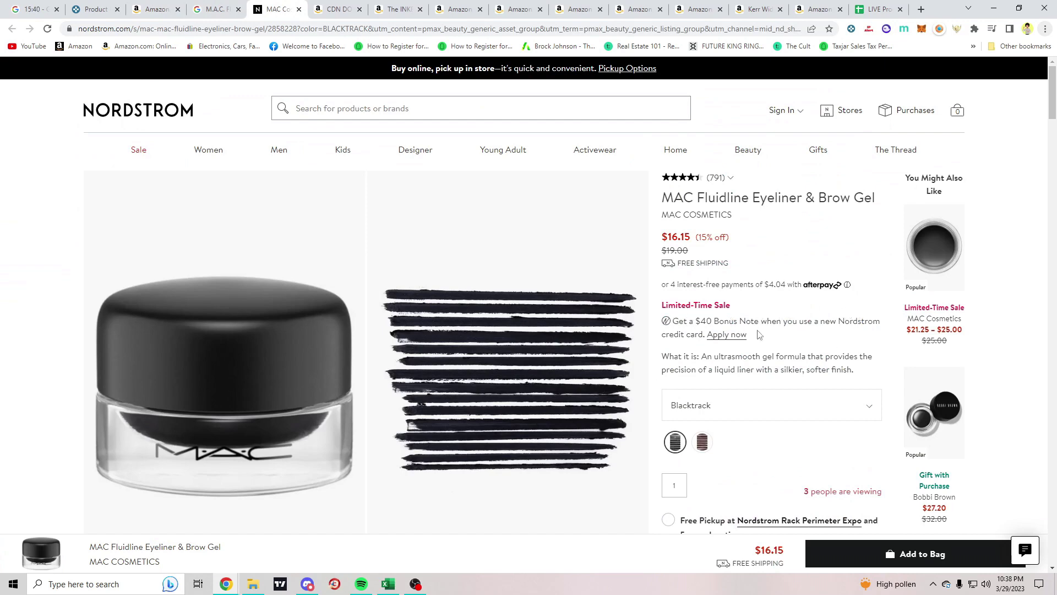
Read Nordstrom's Details & Care section, then return to the Amazon listing
{"action": "scroll", "coordinate": [273, 389], "scroll_direction": "down", "scroll_amount": 10}
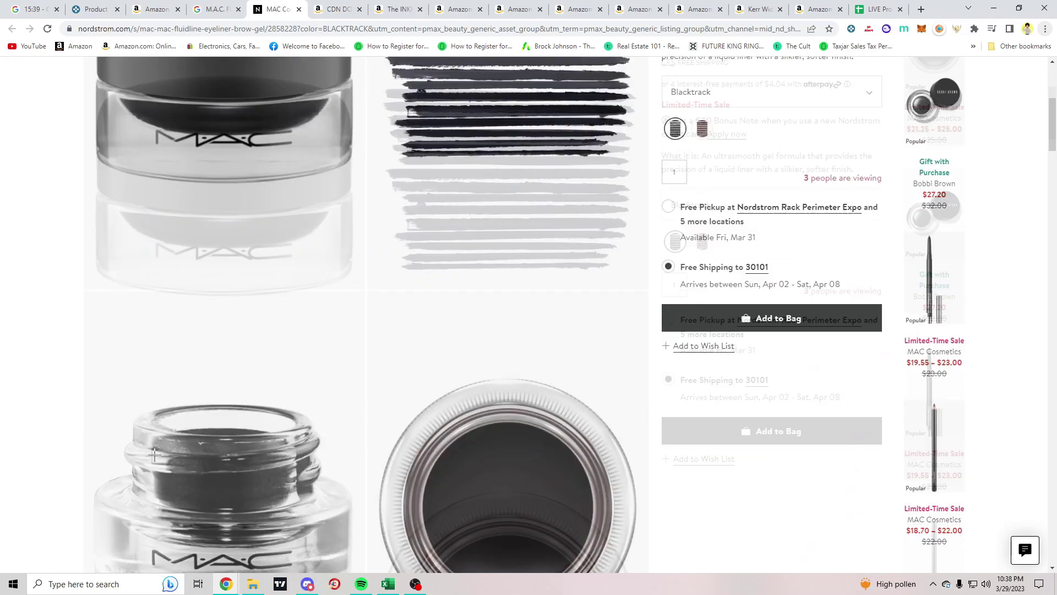
{"action": "scroll", "coordinate": [499, 438], "scroll_direction": "down", "scroll_amount": 10}
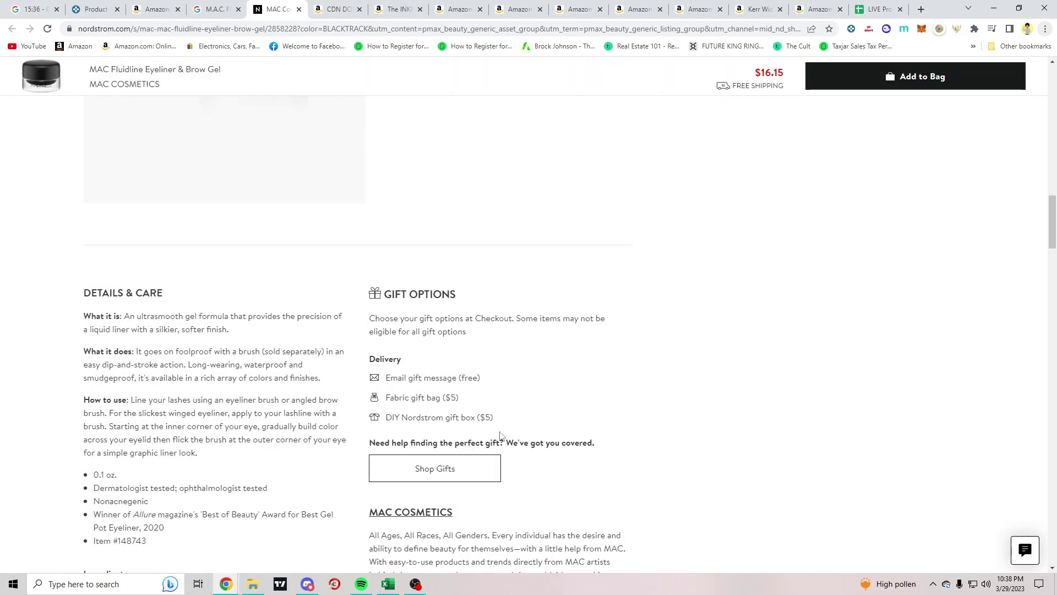
{"action": "scroll", "coordinate": [510, 405], "scroll_direction": "down", "scroll_amount": 3}
{"action": "scroll", "coordinate": [523, 405], "scroll_direction": "up", "scroll_amount": 10}
{"action": "scroll", "coordinate": [577, 346], "scroll_direction": "up", "scroll_amount": 5}
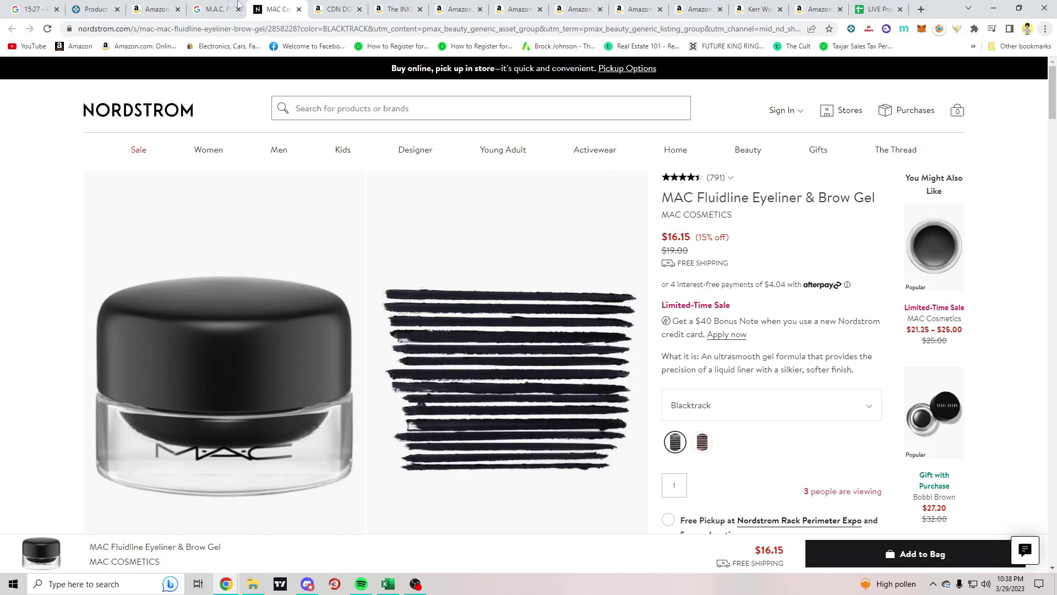
{"action": "left_click", "coordinate": [154, 8]}
Enter the 16.15 Nordstrom cost price in SellerAmp and check the resulting profit
{"action": "left_click", "coordinate": [83, 249]}
{"action": "type", "text": "16.1"}
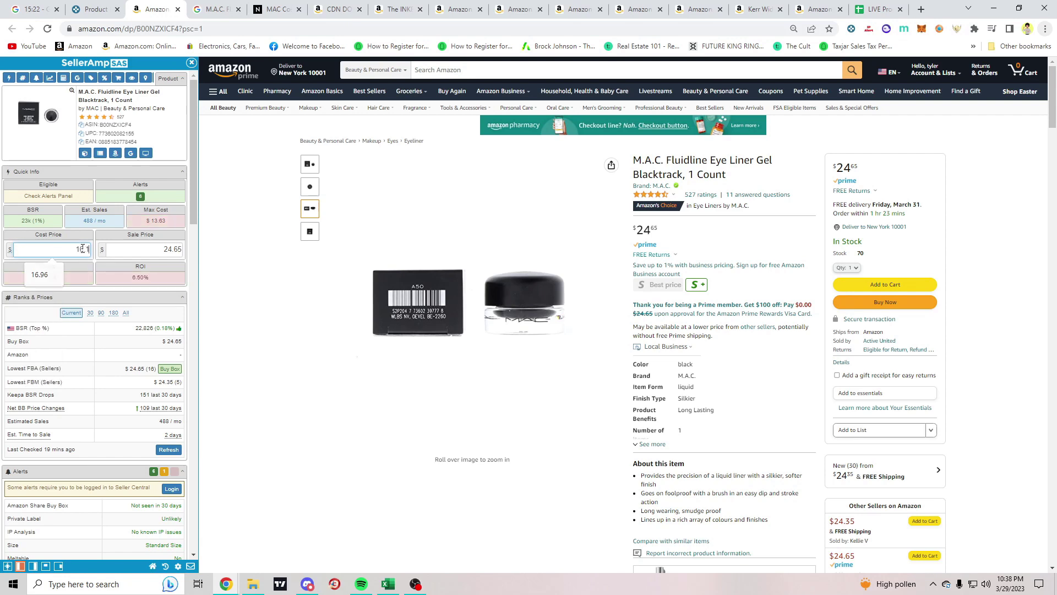
{"action": "type", "text": "5"}
{"action": "left_click_drag", "start_coordinate": [47, 278], "coordinate": [107, 290]}
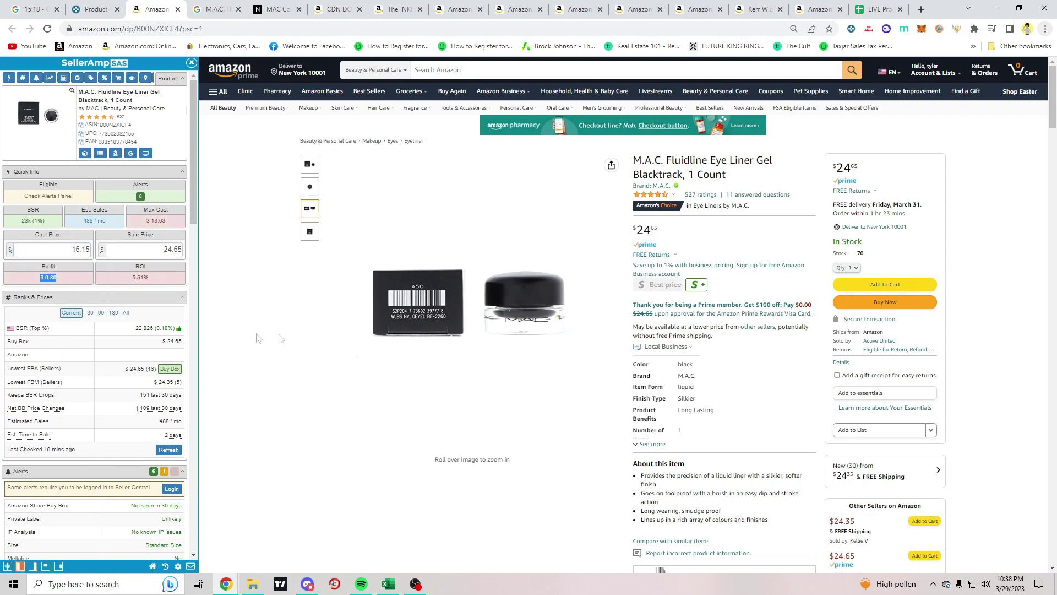
{"action": "scroll", "coordinate": [420, 347], "scroll_direction": "down", "scroll_amount": 7}
{"action": "scroll", "coordinate": [87, 332], "scroll_direction": "down", "scroll_amount": 10}
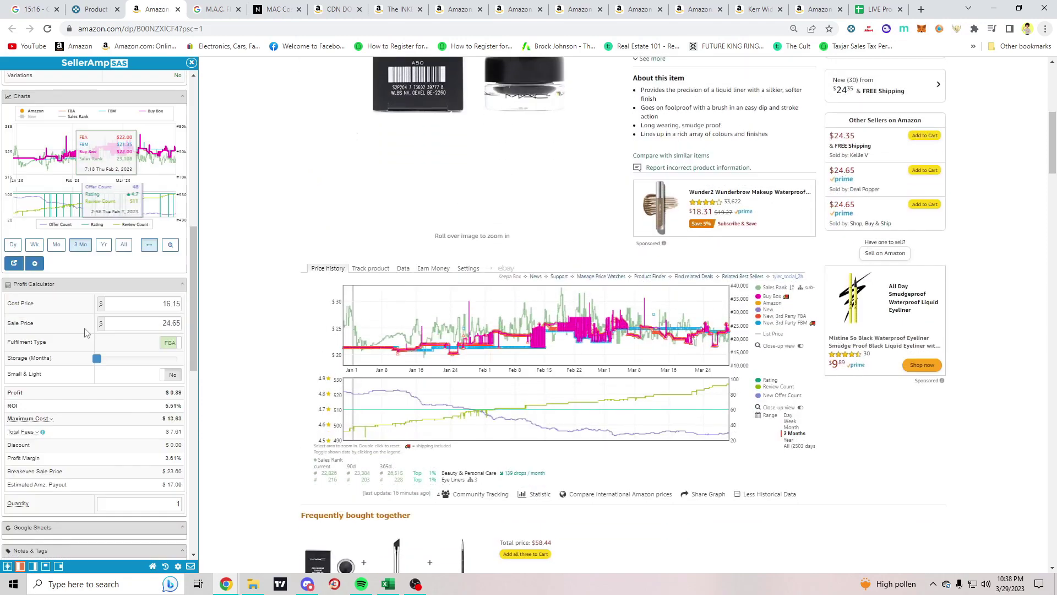
{"action": "scroll", "coordinate": [94, 336], "scroll_direction": "down", "scroll_amount": 6}
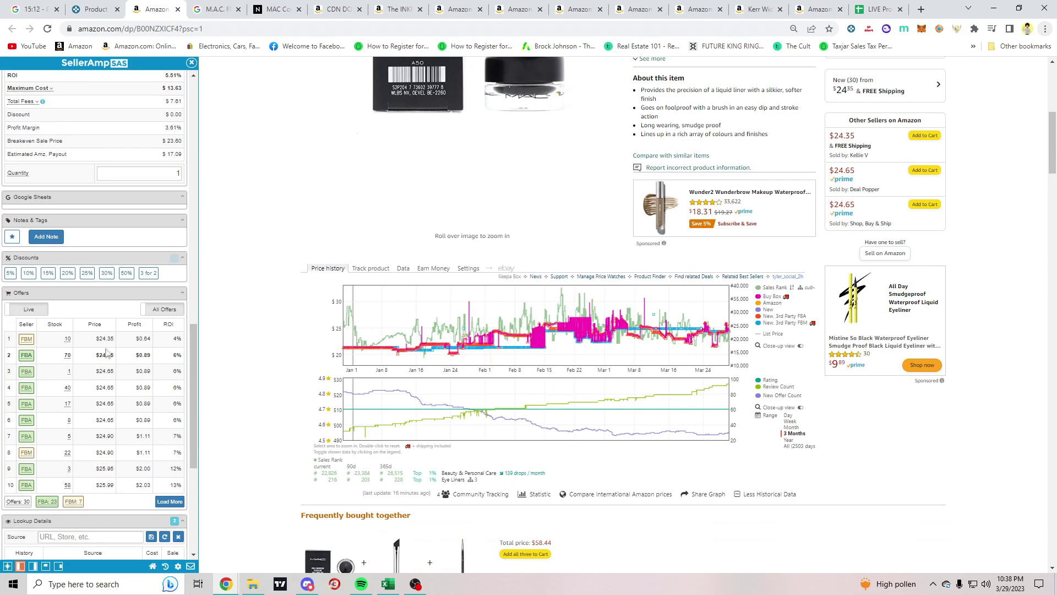
{"action": "scroll", "coordinate": [108, 351], "scroll_direction": "up", "scroll_amount": 12}
{"action": "scroll", "coordinate": [418, 330], "scroll_direction": "up", "scroll_amount": 2}
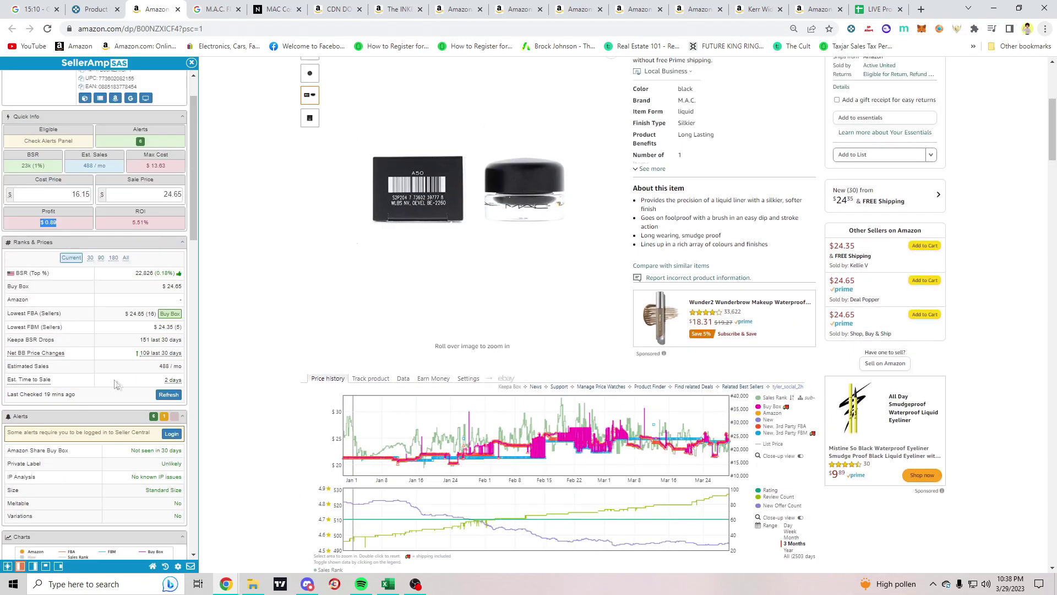
{"action": "scroll", "coordinate": [119, 386], "scroll_direction": "up", "scroll_amount": 1}
{"action": "scroll", "coordinate": [449, 267], "scroll_direction": "up", "scroll_amount": 2}
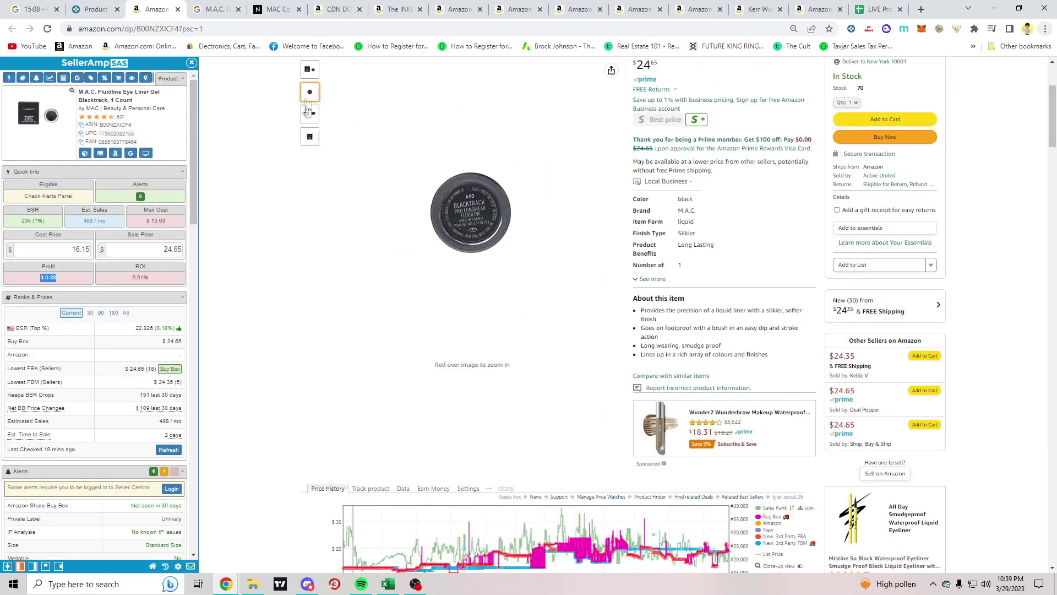
{"action": "scroll", "coordinate": [332, 219], "scroll_direction": "up", "scroll_amount": 2}
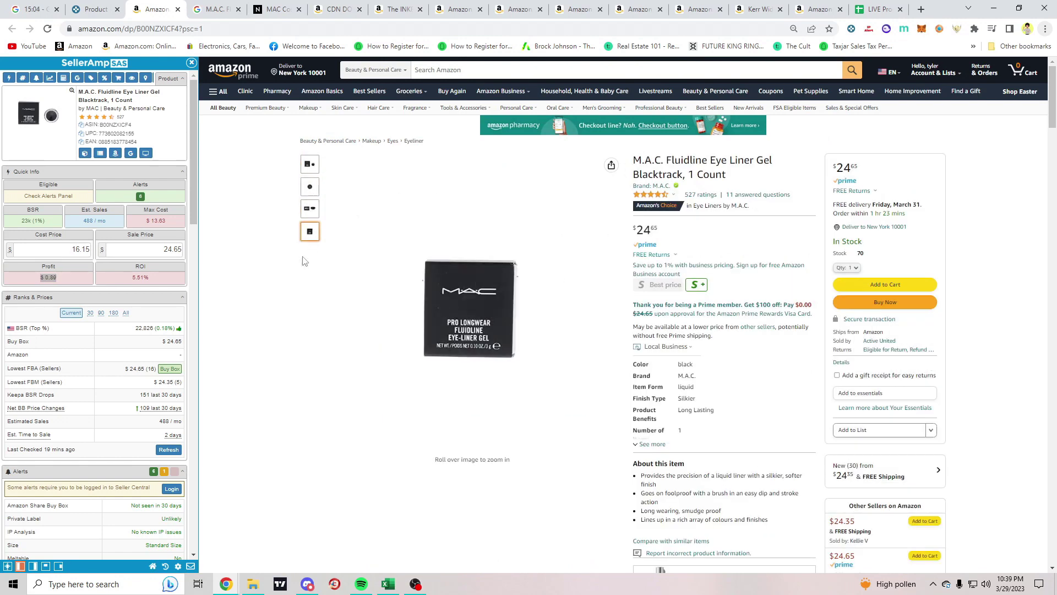
{"action": "scroll", "coordinate": [185, 287], "scroll_direction": "down", "scroll_amount": 12}
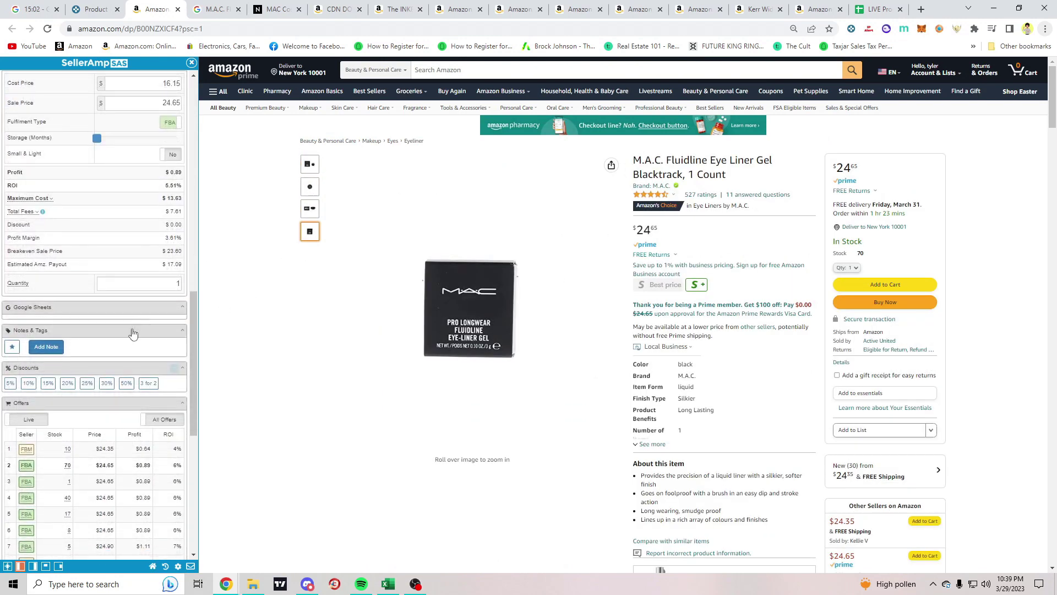
Switch fulfilment from FBA to FBM, raising profit to $4.55
{"action": "left_click", "coordinate": [170, 289]}
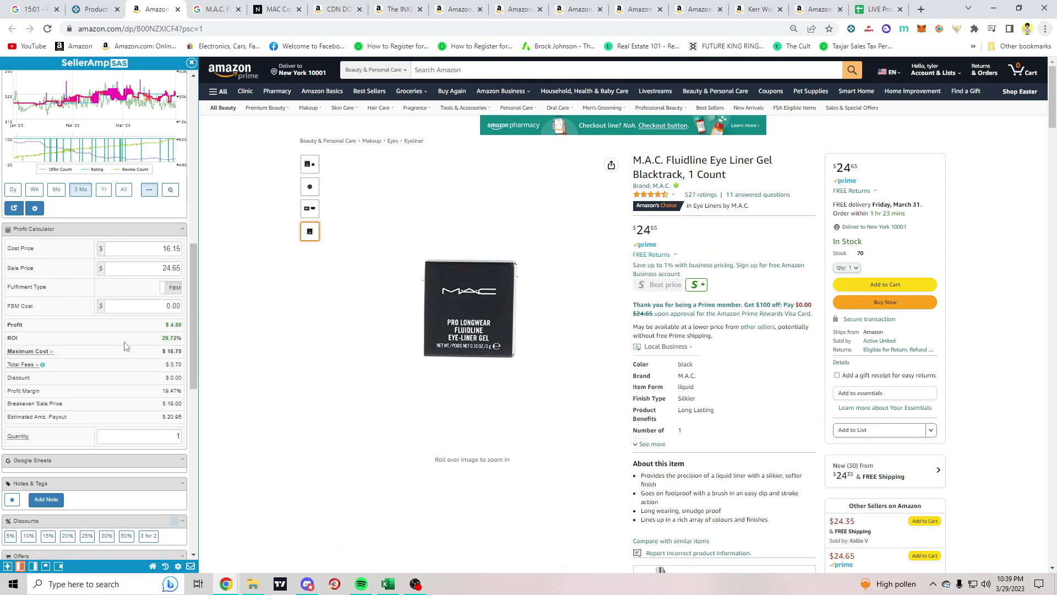
{"action": "scroll", "coordinate": [110, 342], "scroll_direction": "down", "scroll_amount": 5}
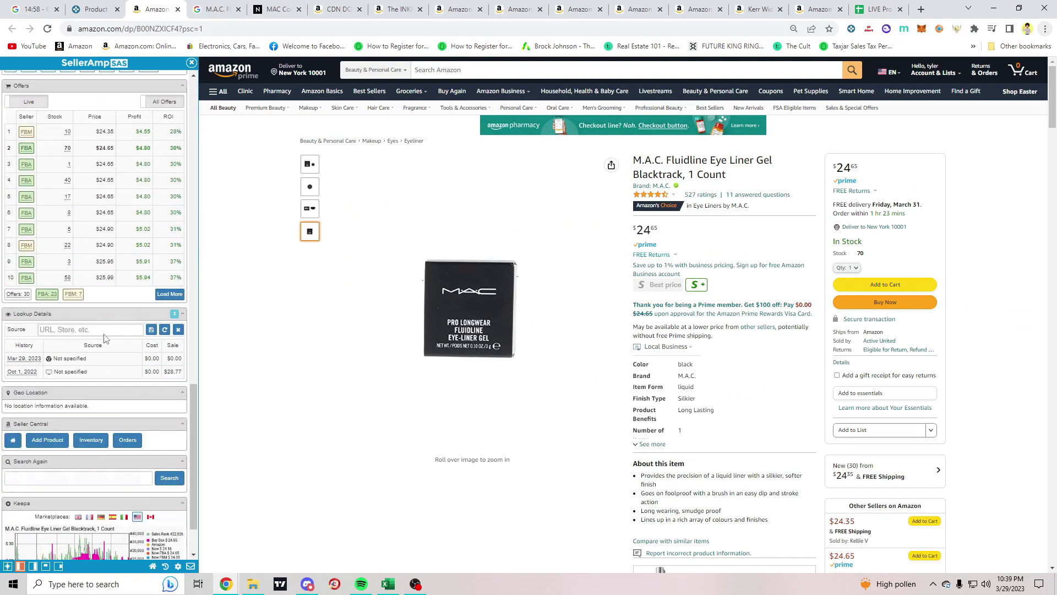
{"action": "scroll", "coordinate": [174, 336], "scroll_direction": "up", "scroll_amount": 15}
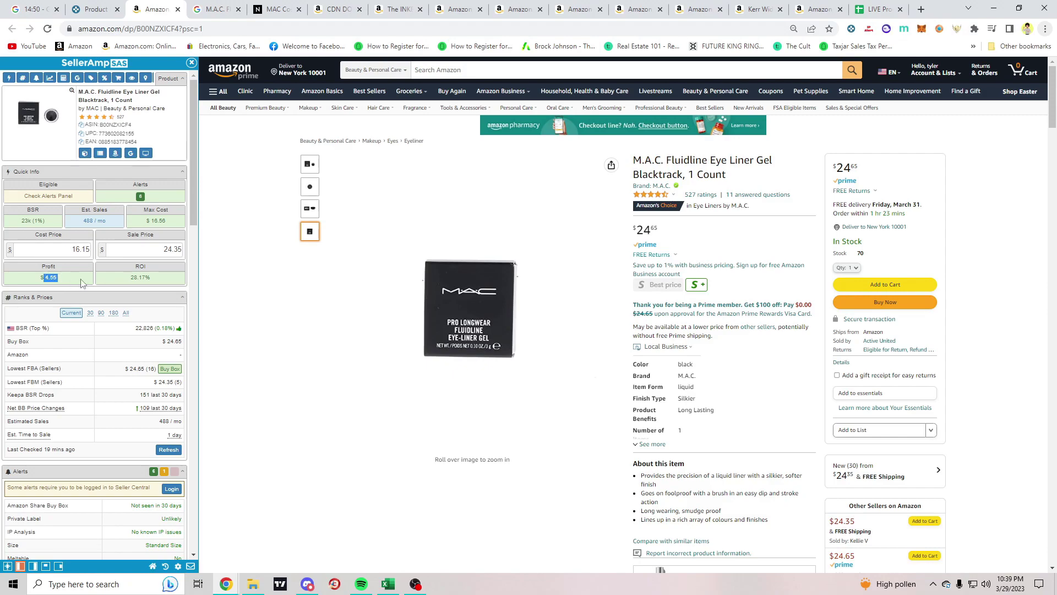
{"action": "scroll", "coordinate": [101, 295], "scroll_direction": "down", "scroll_amount": 10}
{"action": "scroll", "coordinate": [330, 296], "scroll_direction": "down", "scroll_amount": 7}
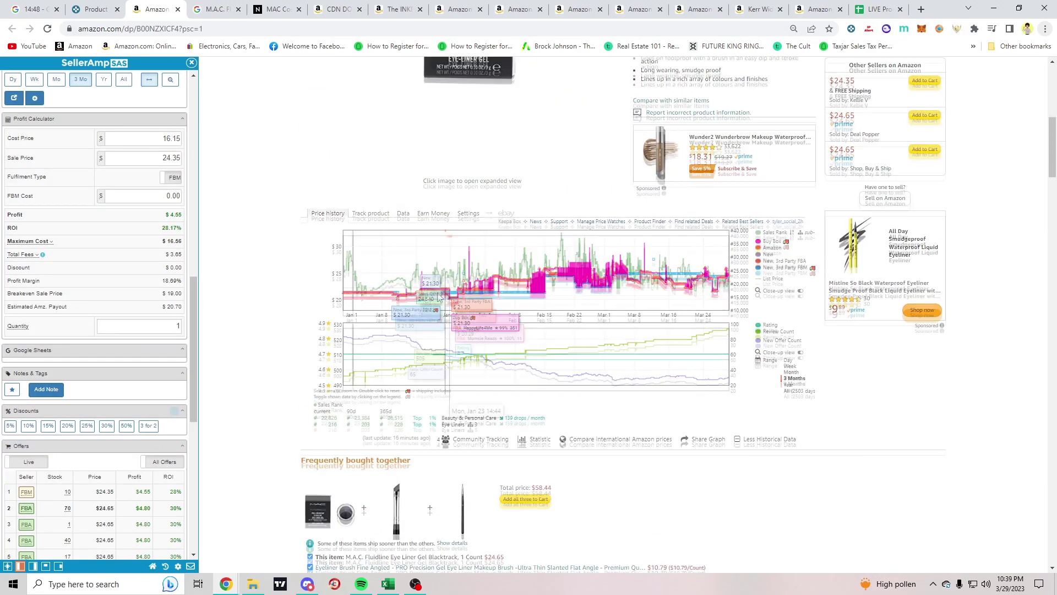
{"action": "scroll", "coordinate": [329, 296], "scroll_direction": "up", "scroll_amount": 2}
Open Keepa's Buy Box statistics, then its current offers table
{"action": "left_click", "coordinate": [403, 323]}
{"action": "scroll", "coordinate": [110, 374], "scroll_direction": "down", "scroll_amount": 4}
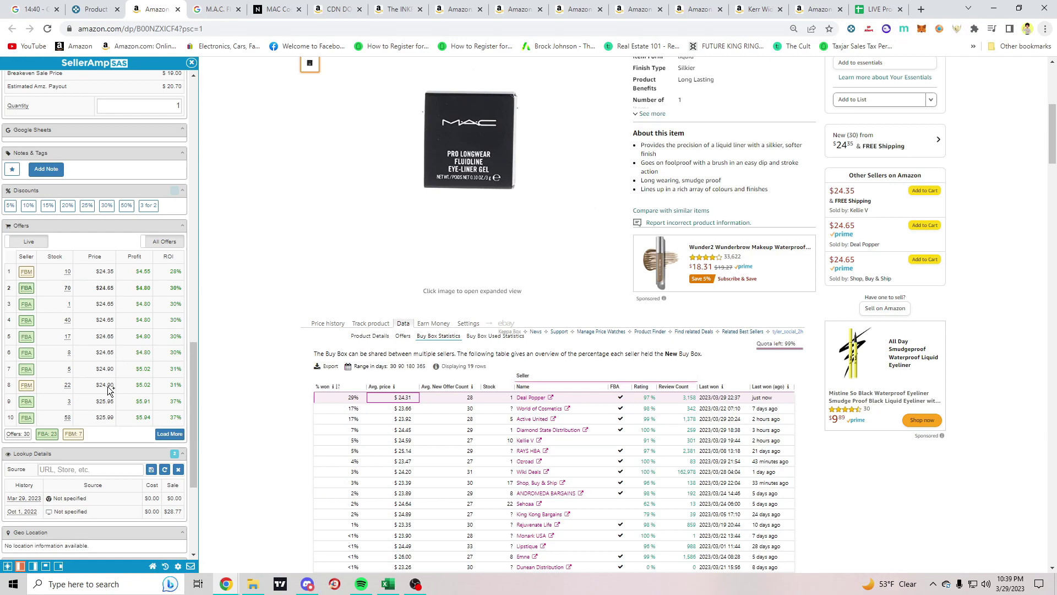
{"action": "scroll", "coordinate": [478, 378], "scroll_direction": "down", "scroll_amount": 2}
{"action": "left_click", "coordinate": [402, 226]}
{"action": "scroll", "coordinate": [537, 347], "scroll_direction": "down", "scroll_amount": 3}
{"action": "scroll", "coordinate": [537, 347], "scroll_direction": "down", "scroll_amount": 3}
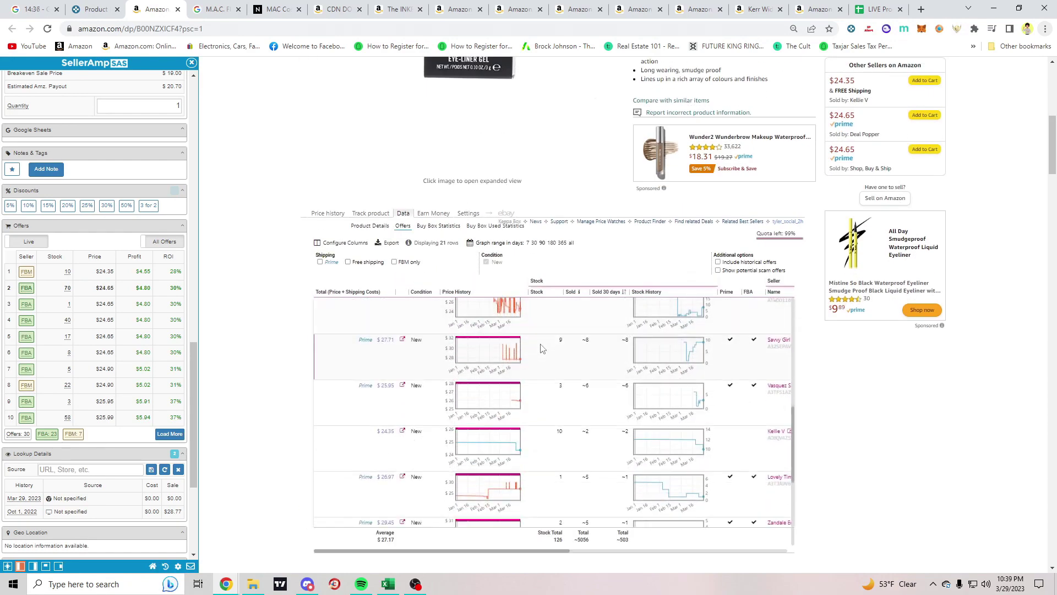
Inspect a seller's 30-day sales estimate and the Shop PGD and Sehoaa offer totals
{"action": "left_click", "coordinate": [608, 391]}
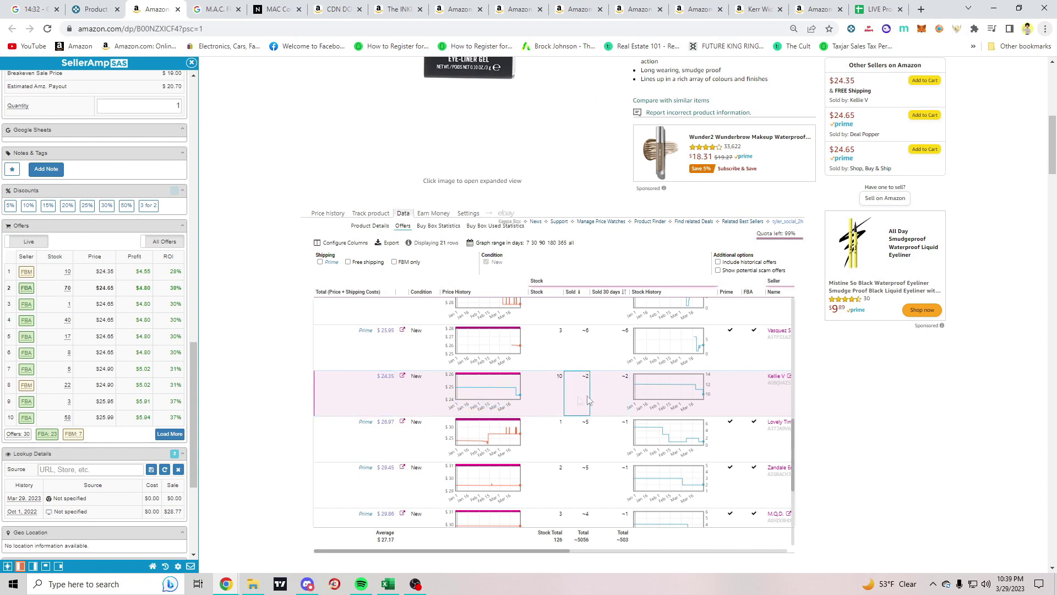
{"action": "scroll", "coordinate": [606, 402], "scroll_direction": "down", "scroll_amount": 5}
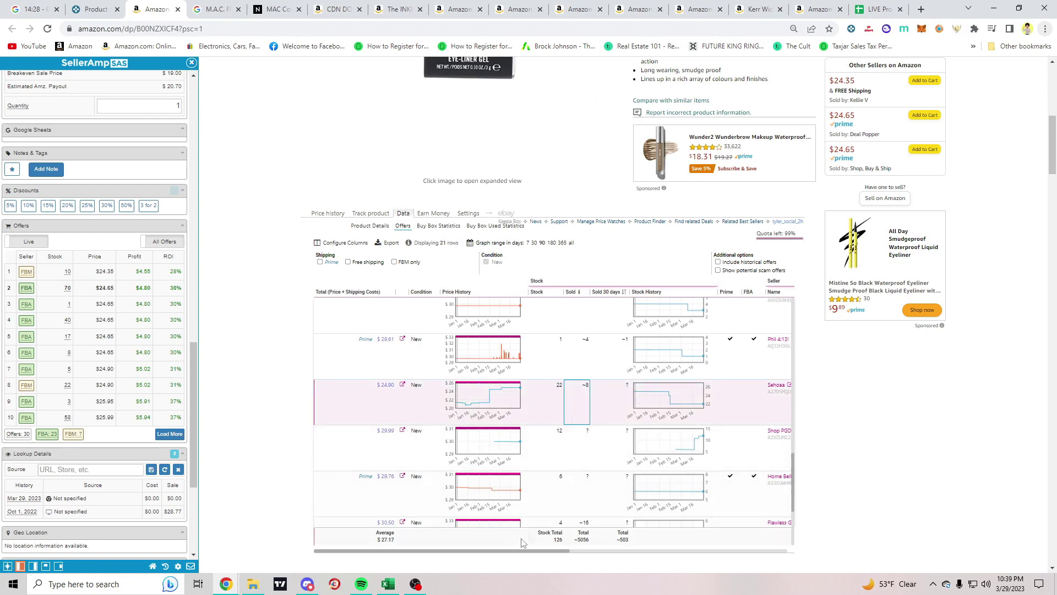
{"action": "mouse_move", "coordinate": [523, 551]}
{"action": "left_mouse_down"}
{"action": "mouse_move", "coordinate": [543, 553]}
{"action": "mouse_move", "coordinate": [523, 553]}
{"action": "left_mouse_up"}
{"action": "left_click", "coordinate": [357, 452]}
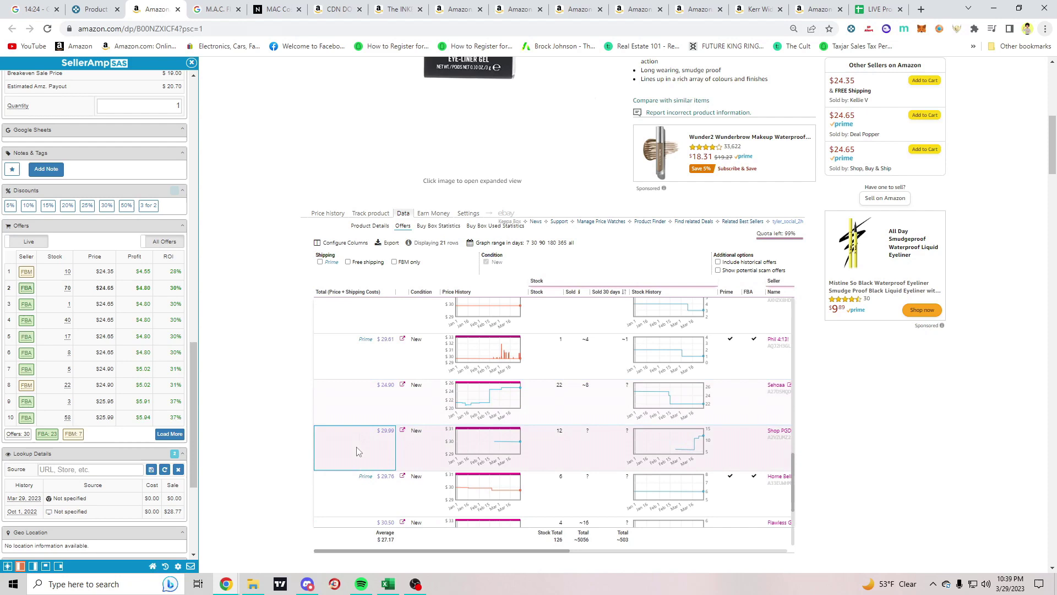
{"action": "left_click", "coordinate": [379, 421]}
{"action": "scroll", "coordinate": [422, 445], "scroll_direction": "up", "scroll_amount": 1}
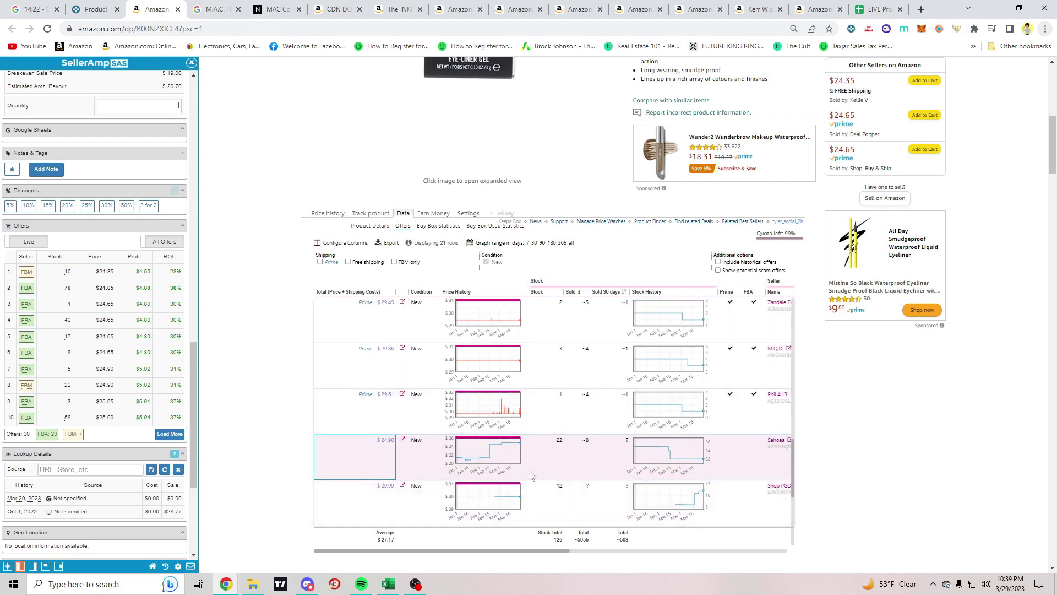
{"action": "scroll", "coordinate": [551, 477], "scroll_direction": "up", "scroll_amount": 4}
{"action": "scroll", "coordinate": [575, 478], "scroll_direction": "up", "scroll_amount": 6}
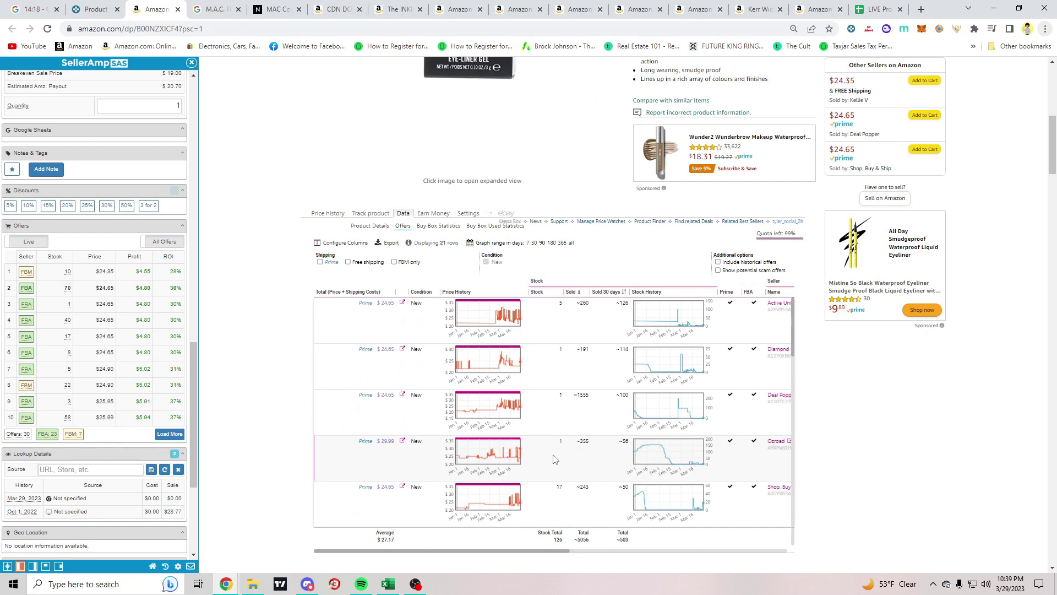
{"action": "scroll", "coordinate": [555, 459], "scroll_direction": "up", "scroll_amount": 1}
{"action": "scroll", "coordinate": [270, 396], "scroll_direction": "down", "scroll_amount": 1}
{"action": "scroll", "coordinate": [110, 375], "scroll_direction": "up", "scroll_amount": 1}
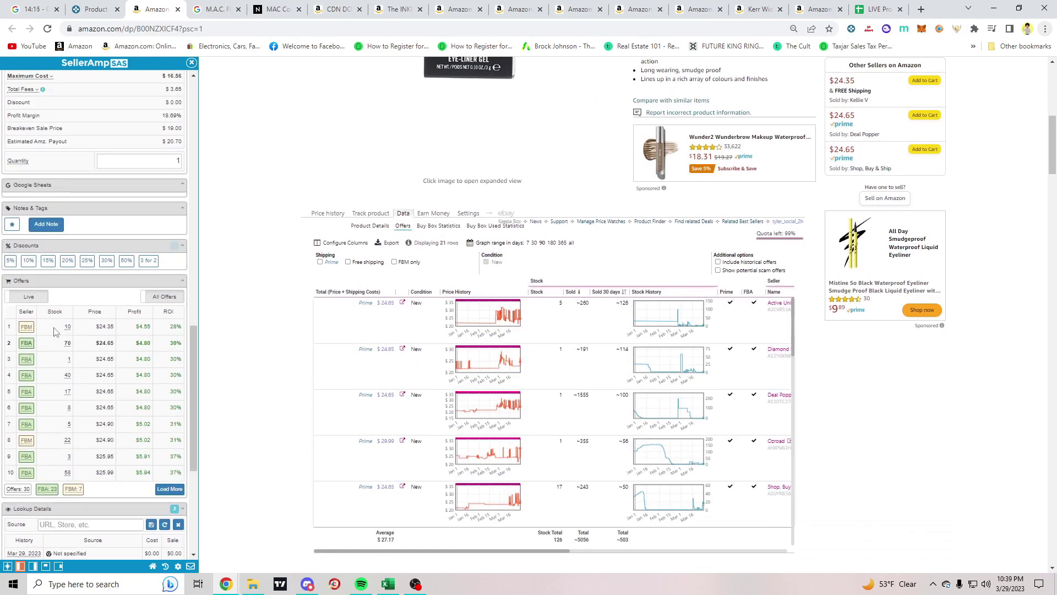
{"action": "scroll", "coordinate": [533, 357], "scroll_direction": "down", "scroll_amount": 1}
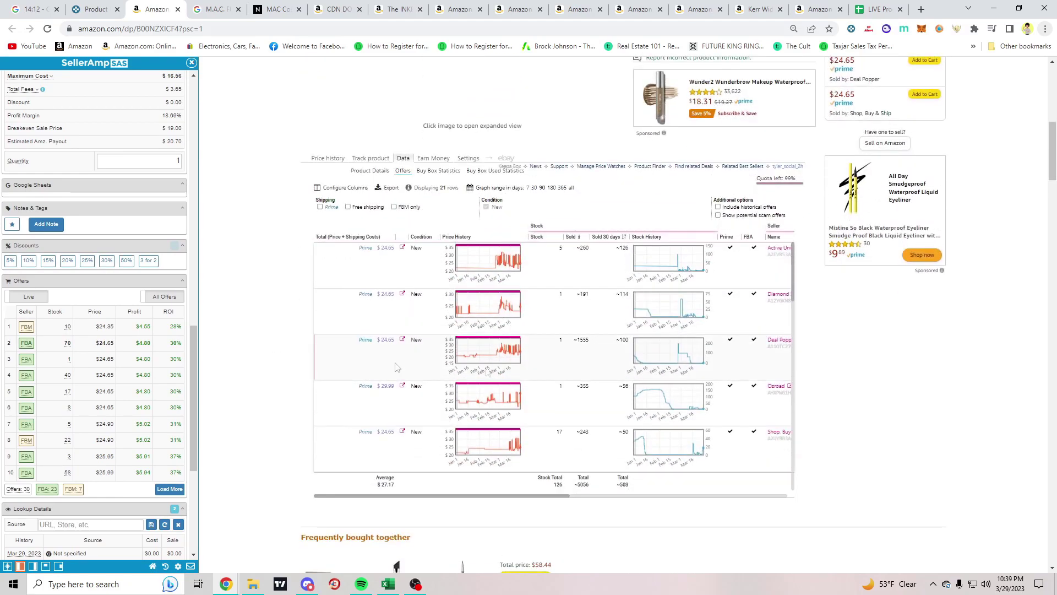
{"action": "scroll", "coordinate": [111, 385], "scroll_direction": "up", "scroll_amount": 15}
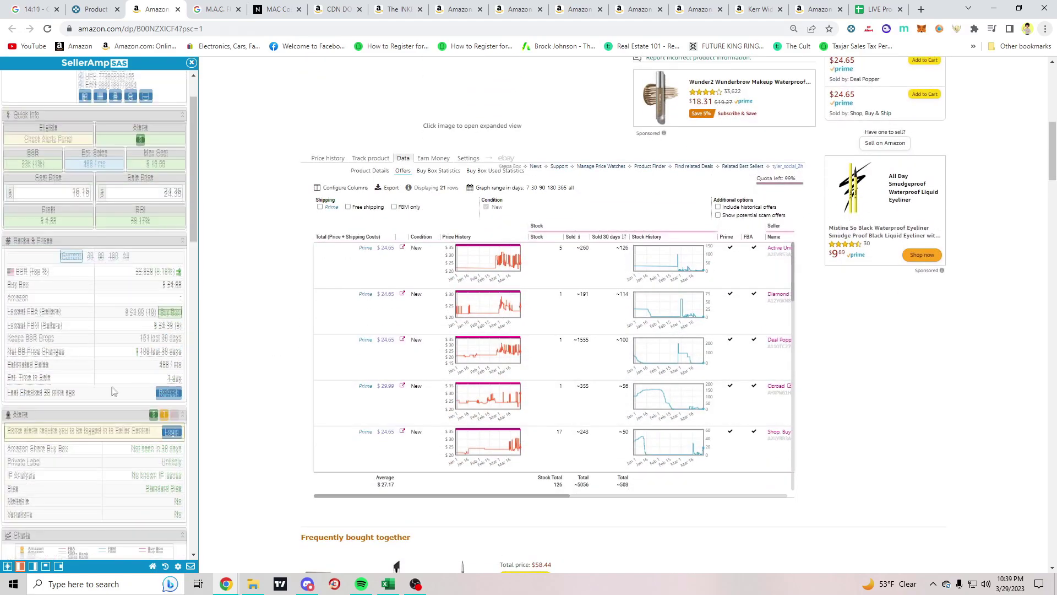
{"action": "scroll", "coordinate": [66, 331], "scroll_direction": "up", "scroll_amount": 2}
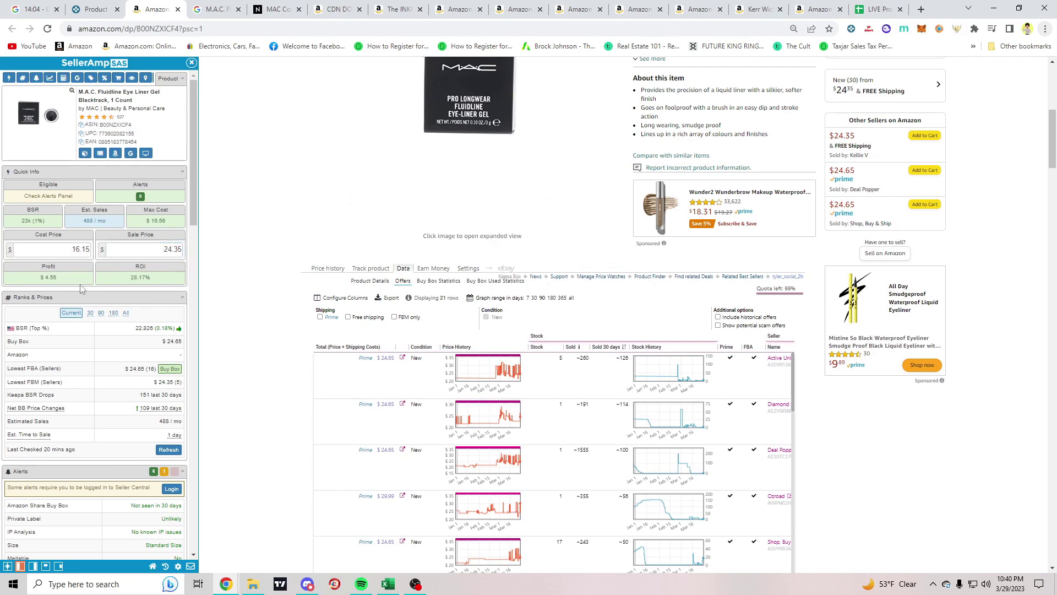
Review the M.A.C. Fluidline offers in SellerAmp, then close its Amazon listing
{"action": "left_click", "coordinate": [278, 9]}
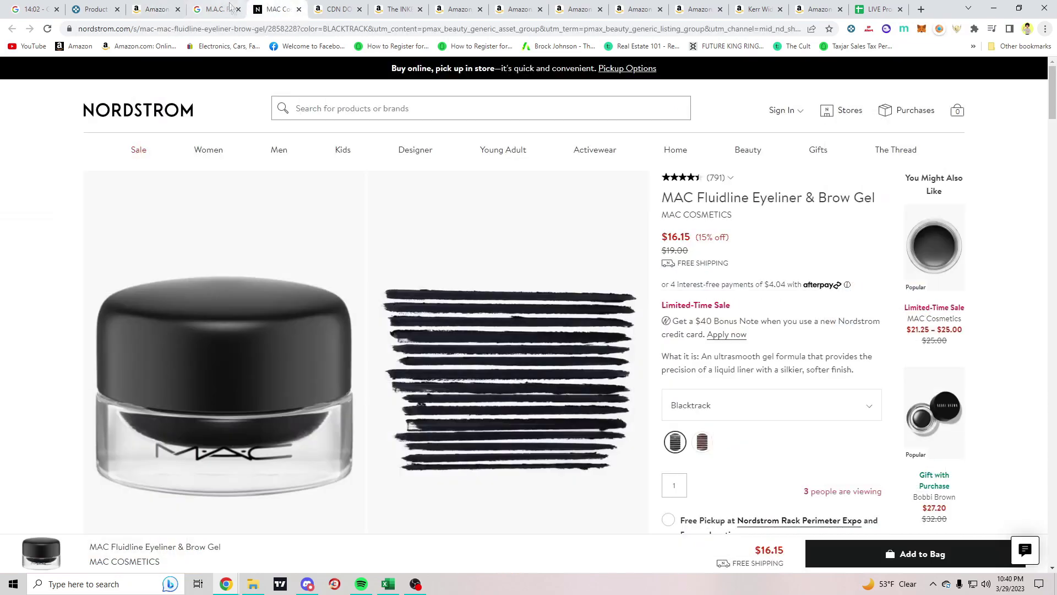
{"action": "left_click", "coordinate": [218, 10]}
{"action": "left_click", "coordinate": [157, 10]}
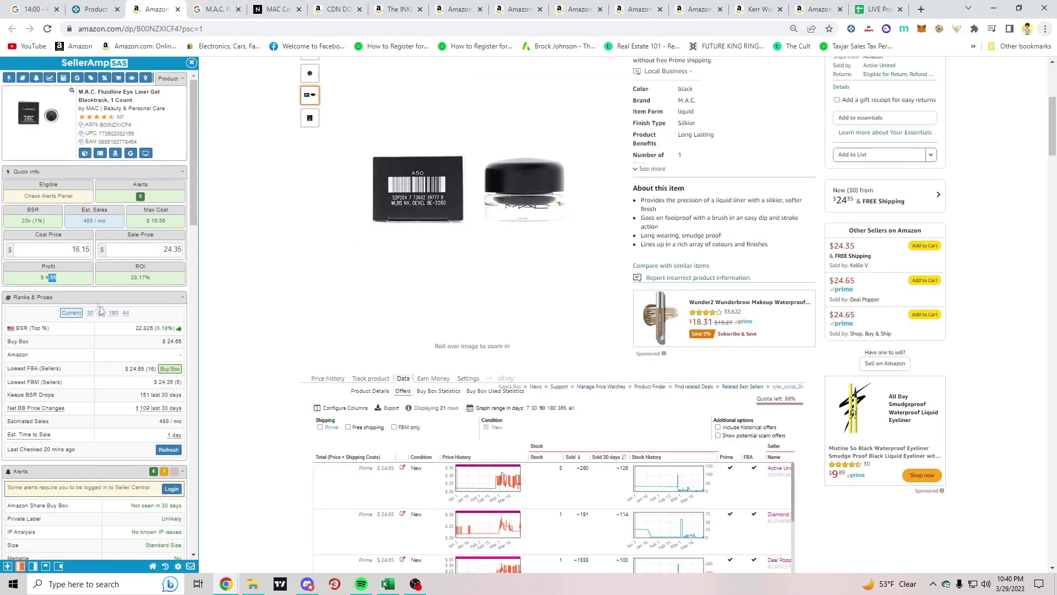
{"action": "scroll", "coordinate": [110, 325], "scroll_direction": "down", "scroll_amount": 1}
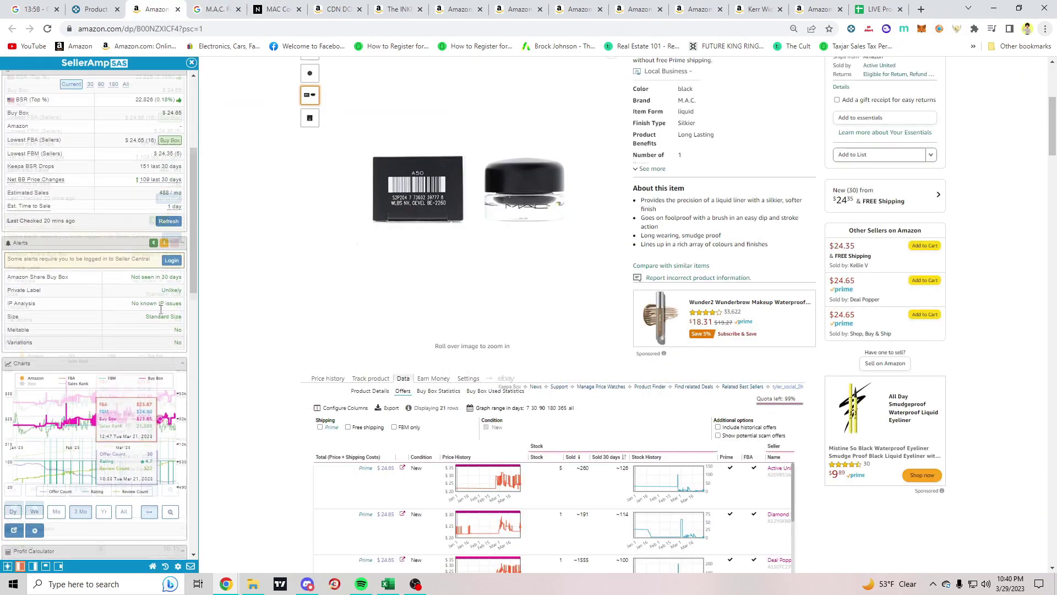
{"action": "scroll", "coordinate": [132, 330], "scroll_direction": "down", "scroll_amount": 3}
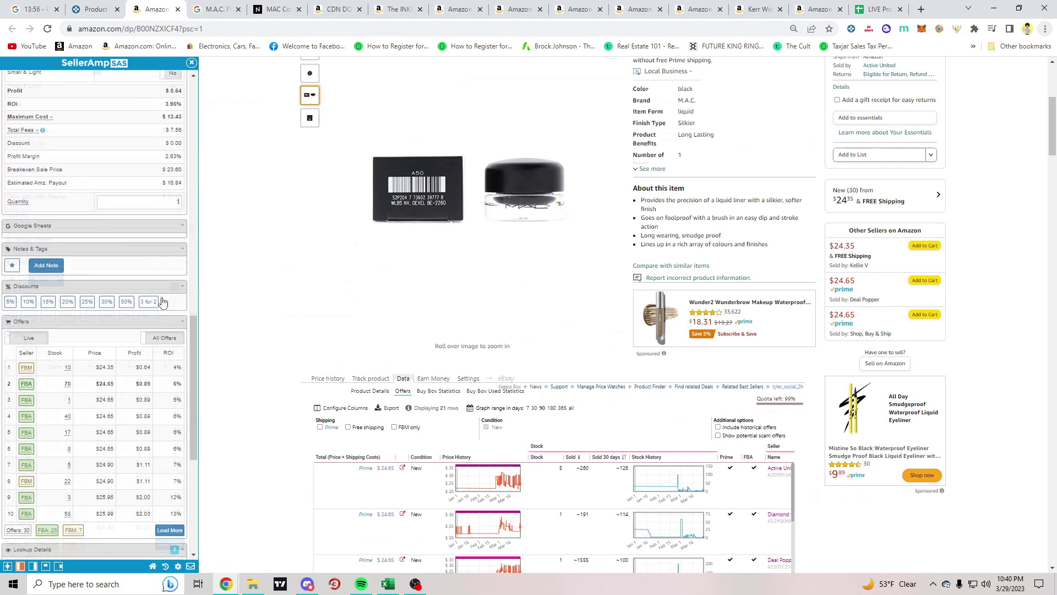
{"action": "scroll", "coordinate": [107, 353], "scroll_direction": "up", "scroll_amount": 5}
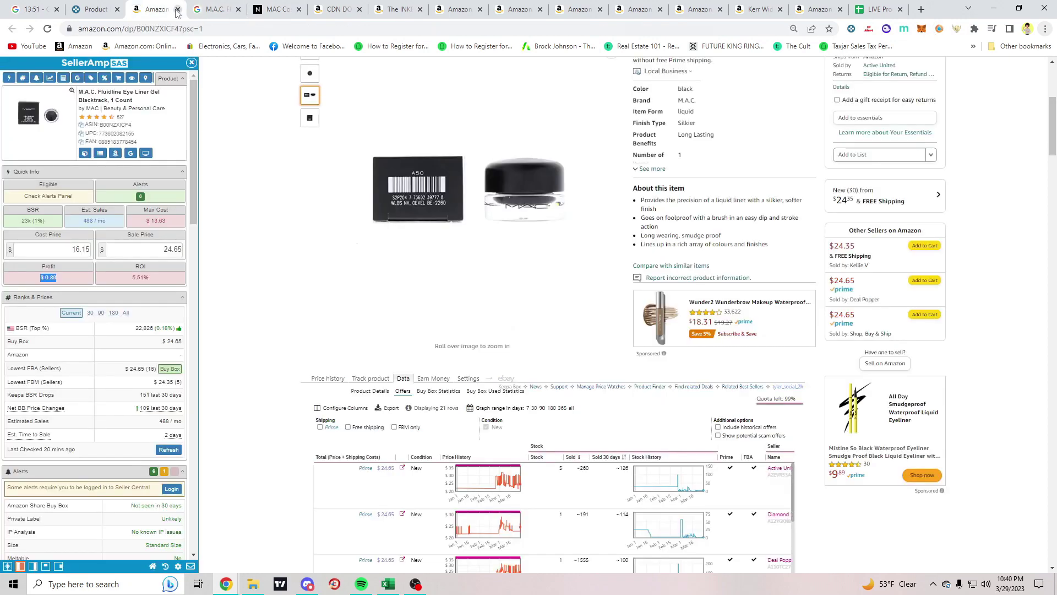
{"action": "left_click", "coordinate": [178, 9]}
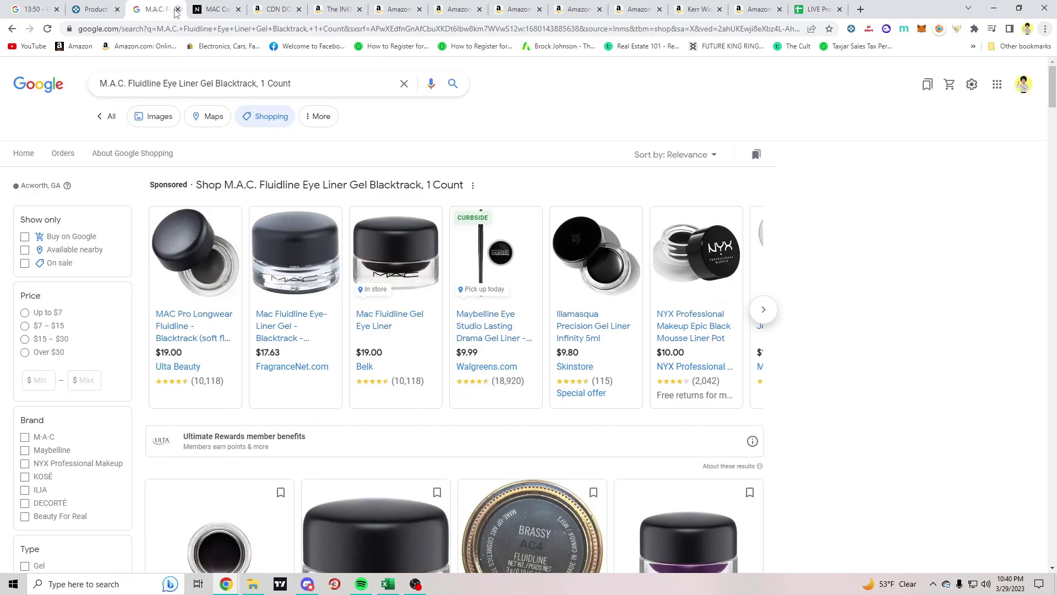
Close the M.A.C. Google Shopping and Nordstrom tabs and review the CDN DOT2 thermometer's SellerAmp panel
{"action": "left_click", "coordinate": [178, 9]}
{"action": "left_click", "coordinate": [177, 9]}
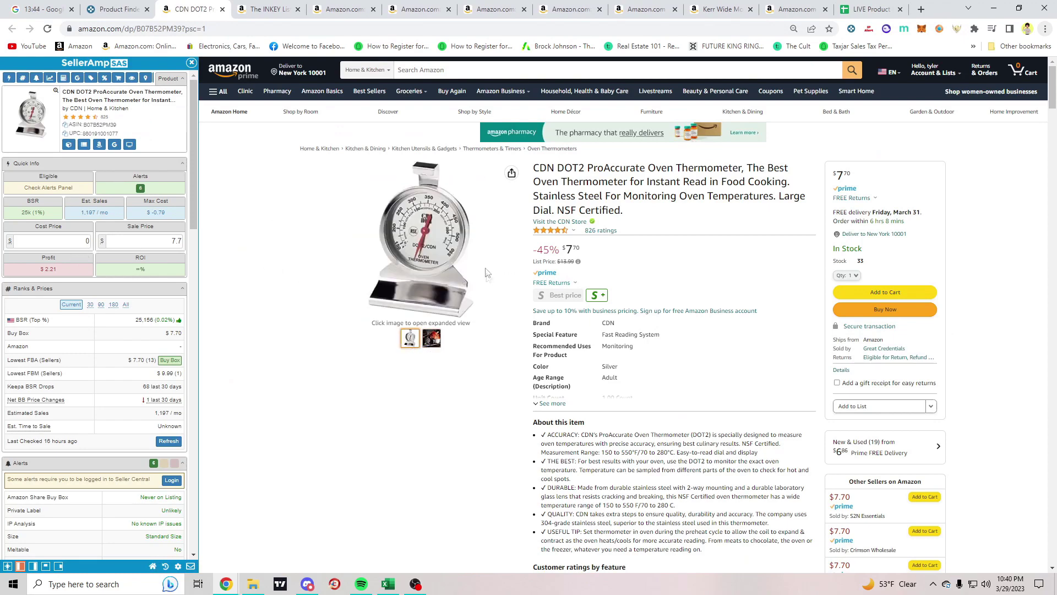
{"action": "scroll", "coordinate": [118, 284], "scroll_direction": "down", "scroll_amount": 7}
{"action": "scroll", "coordinate": [90, 281], "scroll_direction": "down", "scroll_amount": 15}
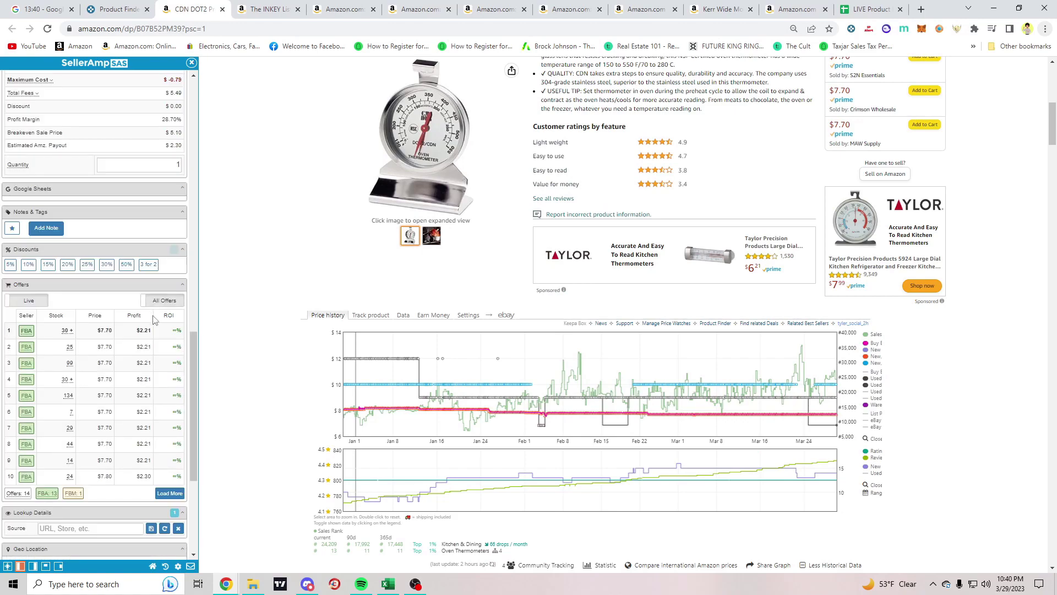
{"action": "scroll", "coordinate": [148, 317], "scroll_direction": "up", "scroll_amount": 15}
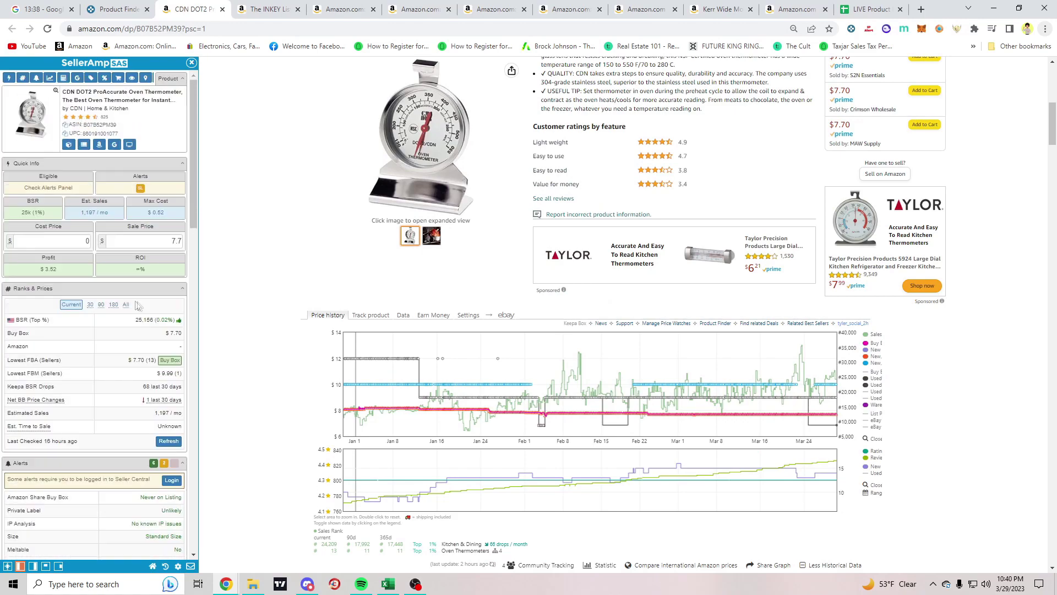
{"action": "scroll", "coordinate": [159, 266], "scroll_direction": "up", "scroll_amount": 4}
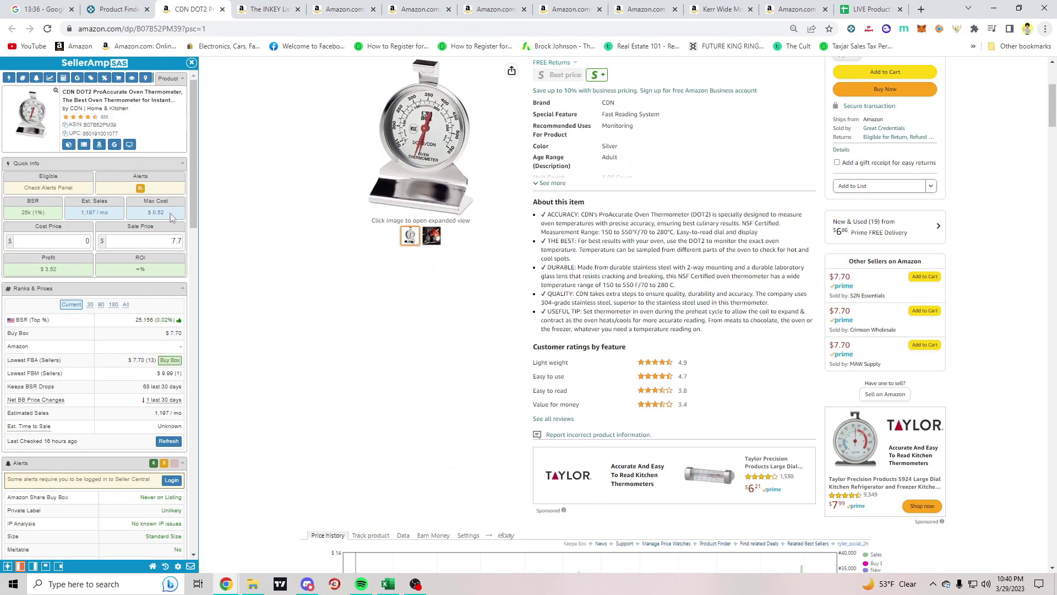
Try the 0.52 max cost as sale price, restore 7.7, and Google the thermometer's title
{"action": "double_click", "coordinate": [83, 240]}
{"action": "left_click_drag", "start_coordinate": [83, 240], "coordinate": [106, 240]}
{"action": "left_click", "coordinate": [71, 244]}
{"action": "scroll", "coordinate": [169, 243], "scroll_direction": "down", "scroll_amount": 10}
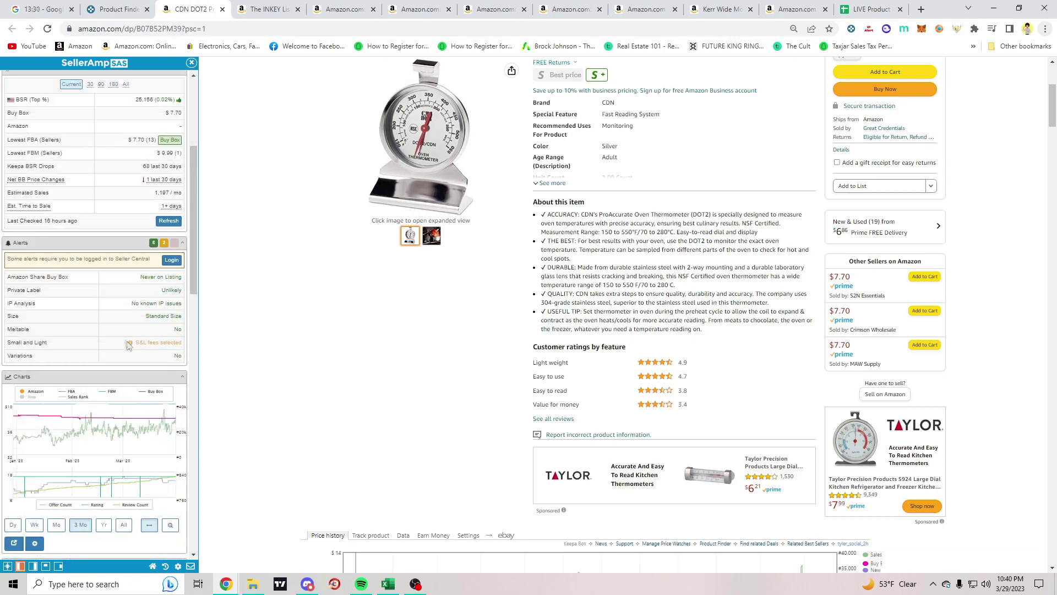
{"action": "left_click", "coordinate": [105, 290]}
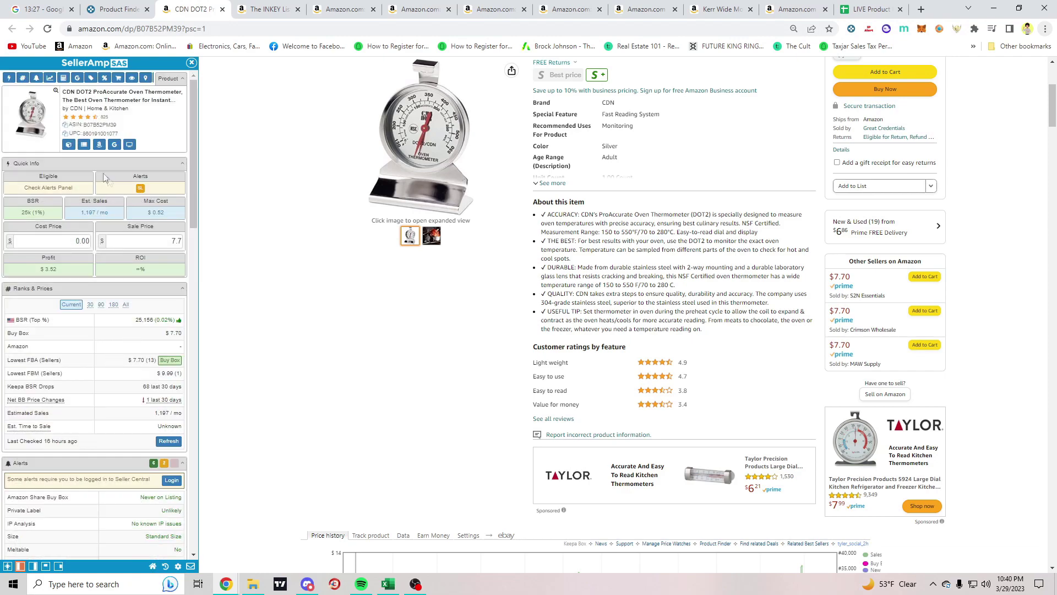
{"action": "left_click", "coordinate": [114, 145]}
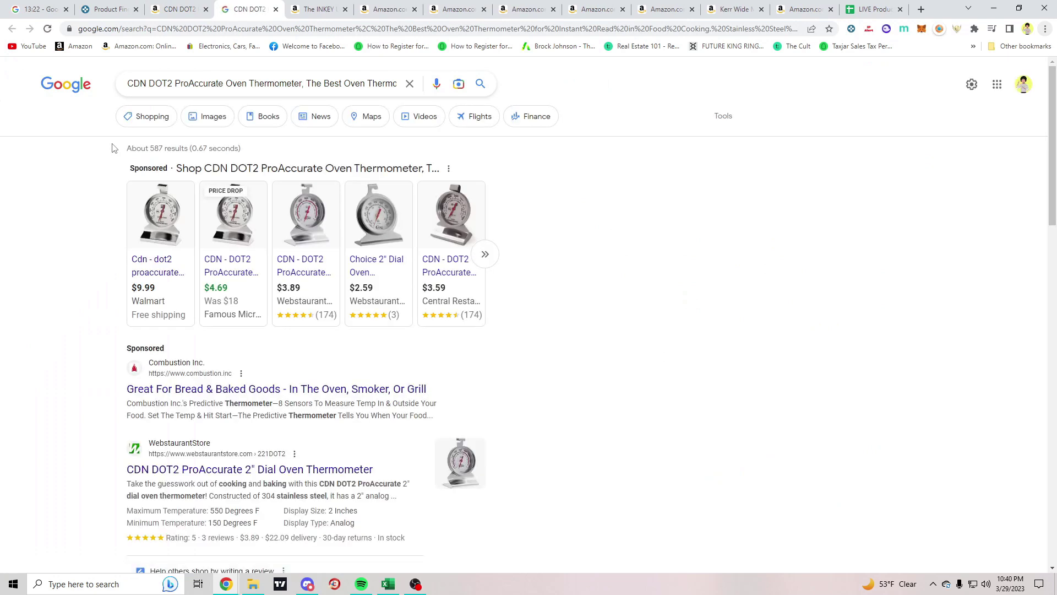
{"action": "left_click", "coordinate": [188, 7]}
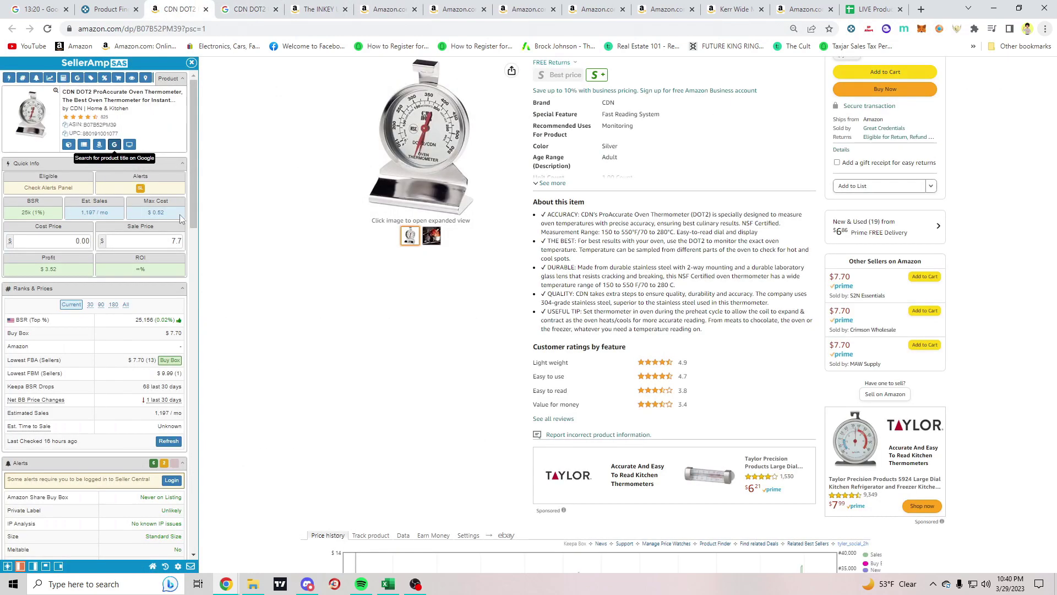
Enter a 4.00 cost price (a $0.49 loss) and close the thermometer's Amazon and Google tabs
{"action": "left_click", "coordinate": [79, 241]}
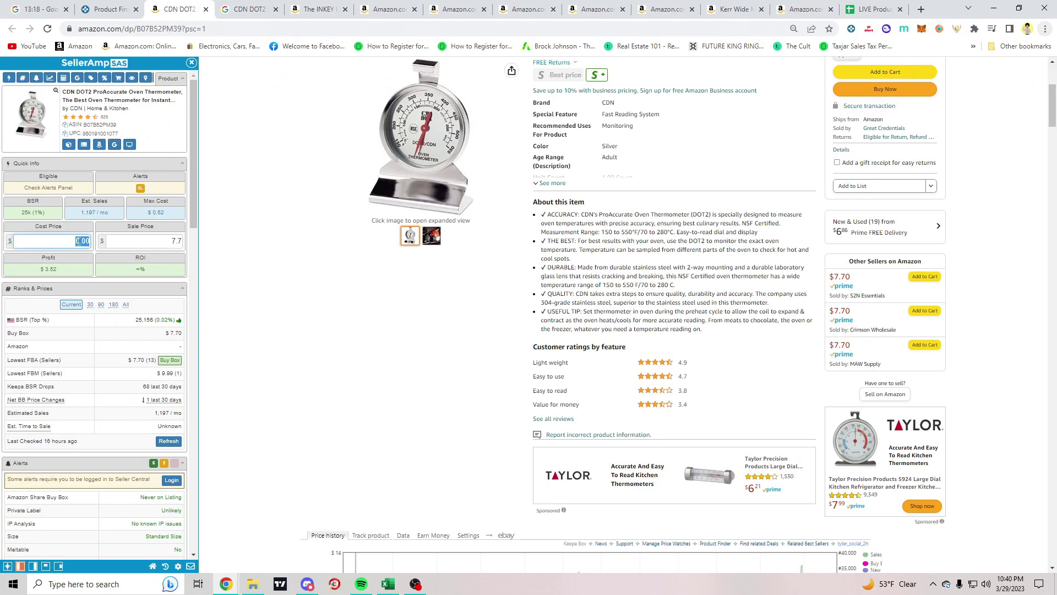
{"action": "type", "text": "4"}
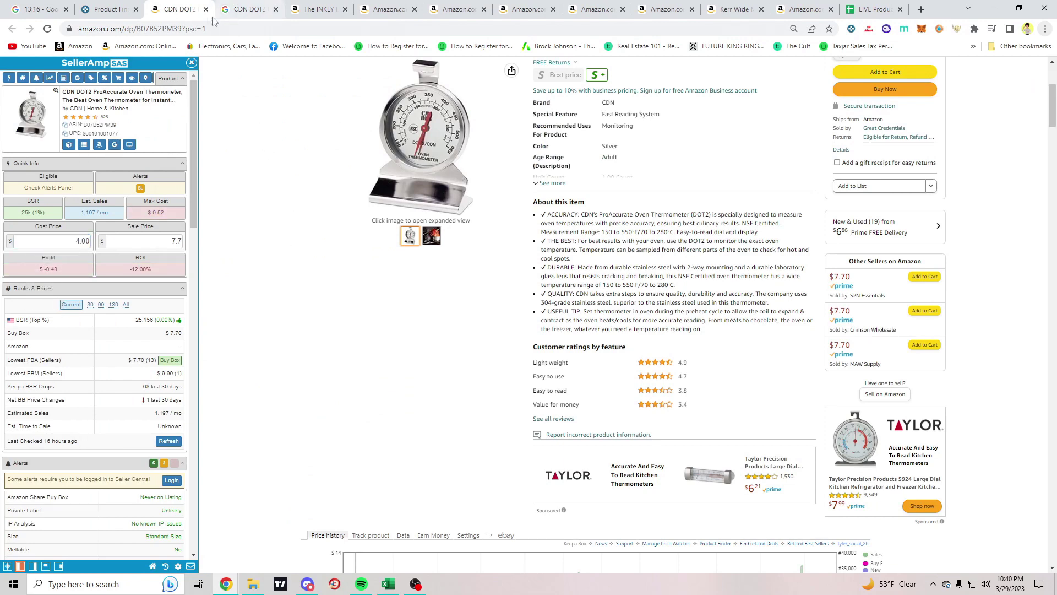
{"action": "left_click", "coordinate": [205, 9]}
{"action": "left_click", "coordinate": [205, 9]}
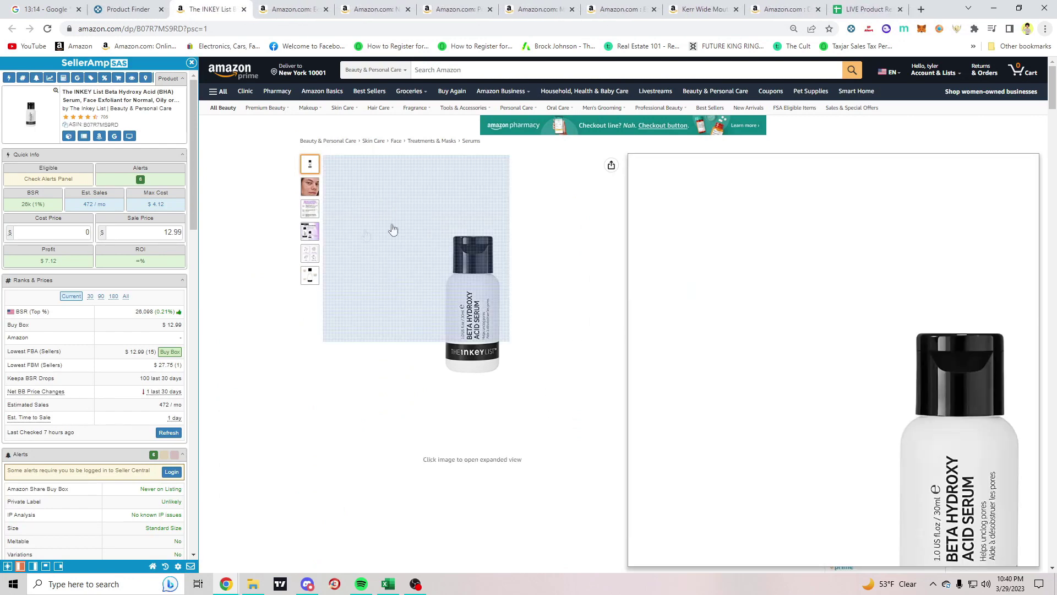
Check Keepa's Buy Box Statistics for the INKEY List serum, then close its listing
{"action": "scroll", "coordinate": [270, 215], "scroll_direction": "down", "scroll_amount": 6}
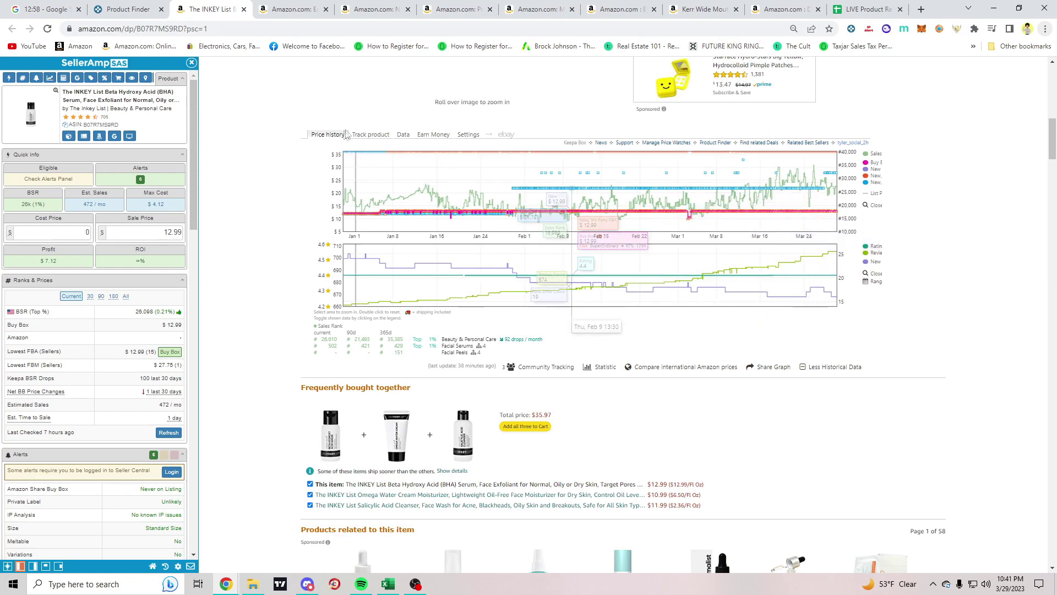
{"action": "left_click", "coordinate": [403, 135]}
{"action": "left_click", "coordinate": [446, 151]}
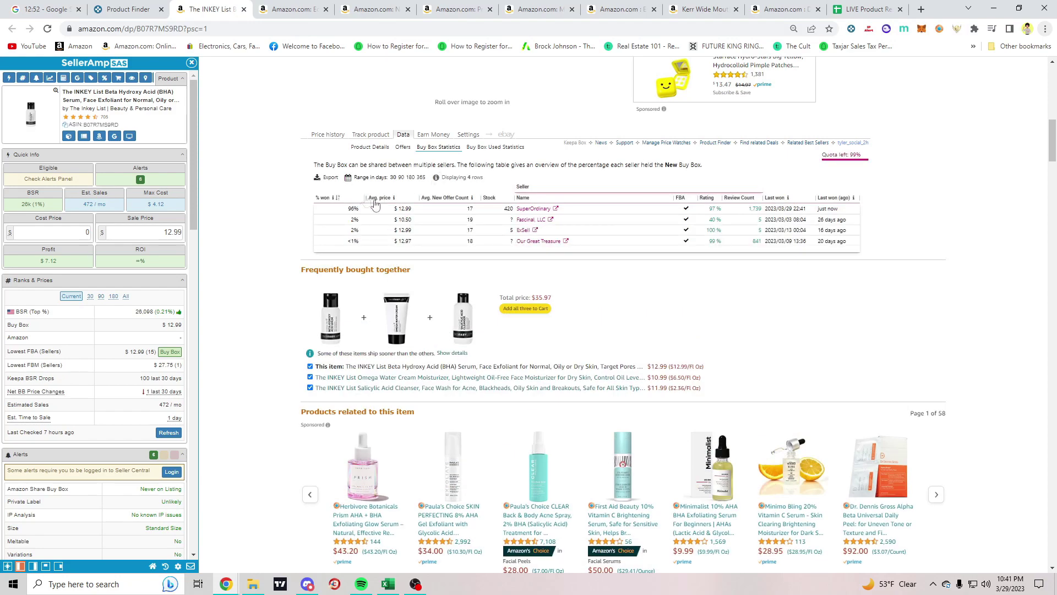
{"action": "scroll", "coordinate": [342, 220], "scroll_direction": "up", "scroll_amount": 5}
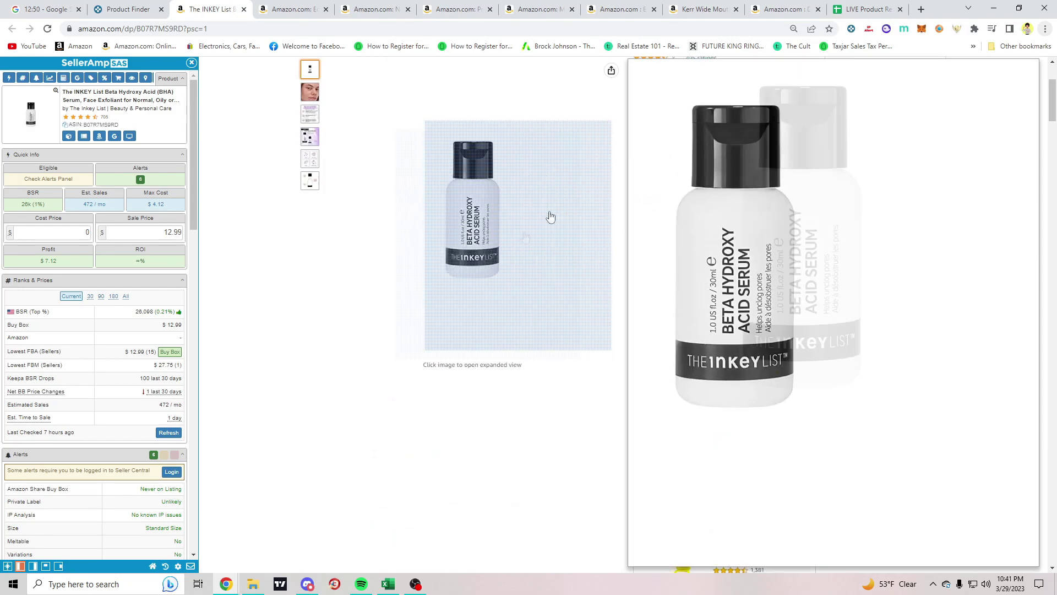
{"action": "mouse_move", "coordinate": [314, 142]}
{"action": "scroll", "coordinate": [311, 110], "scroll_direction": "up", "scroll_amount": 2}
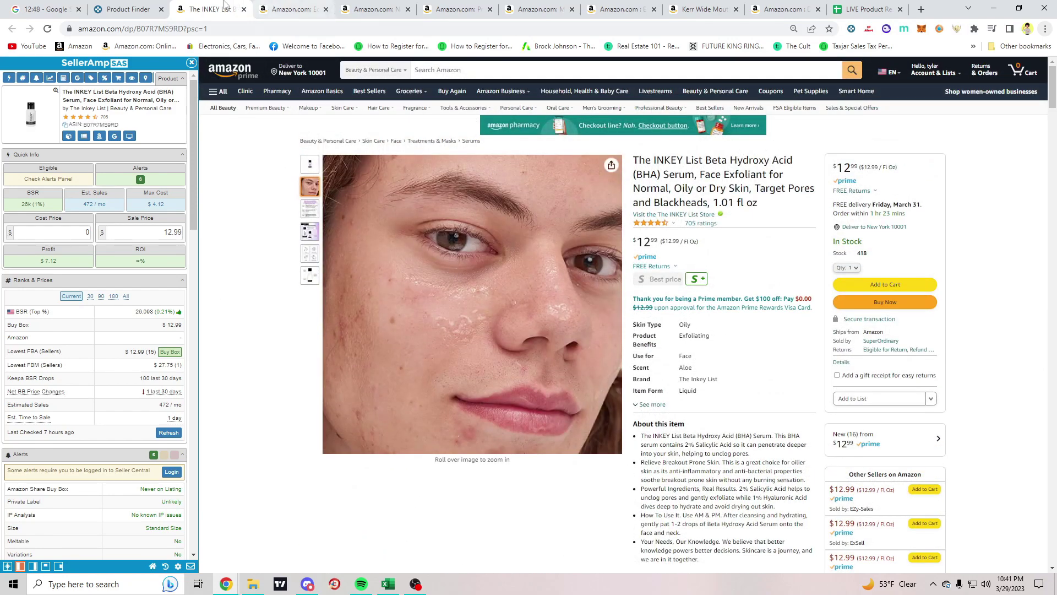
{"action": "left_click", "coordinate": [244, 10]}
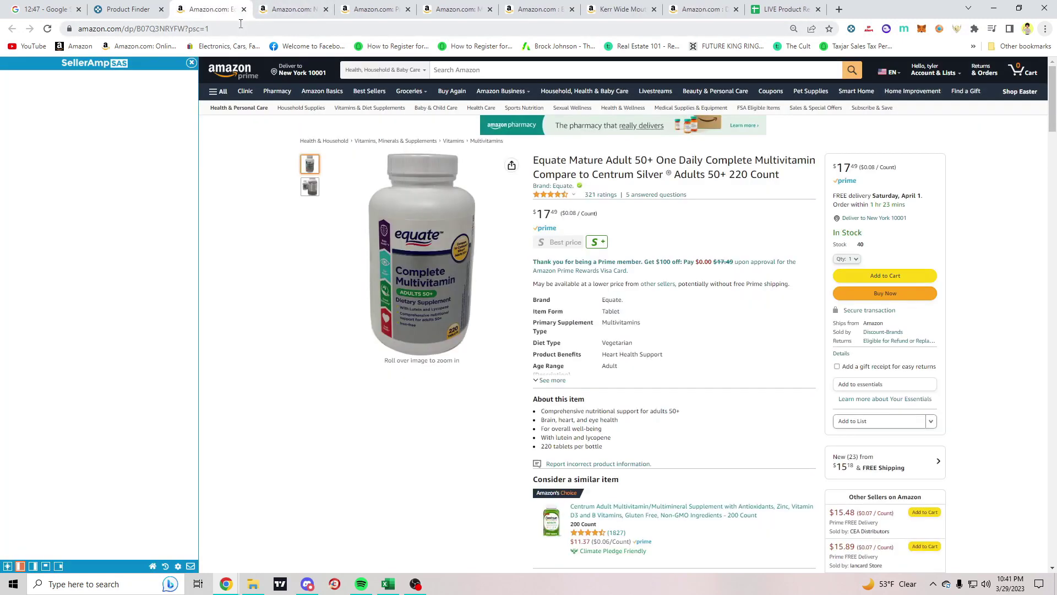
Review the Equate multivitamin's Keepa chart and SellerAmp offers, then Google its product title
{"action": "scroll", "coordinate": [611, 302], "scroll_direction": "down", "scroll_amount": 1}
{"action": "scroll", "coordinate": [611, 301], "scroll_direction": "down", "scroll_amount": 5}
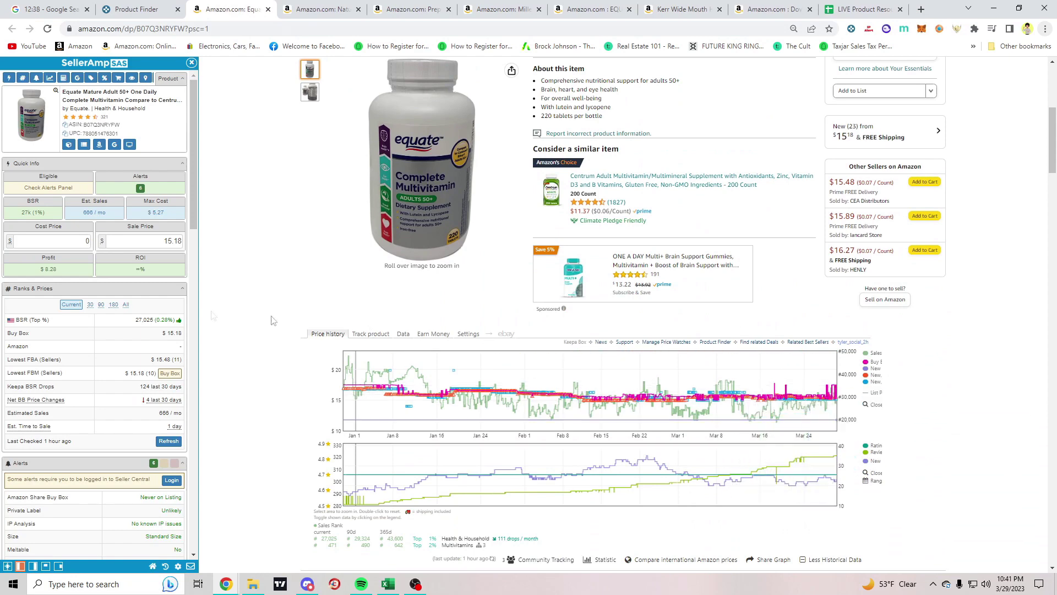
{"action": "scroll", "coordinate": [63, 288], "scroll_direction": "down", "scroll_amount": 10}
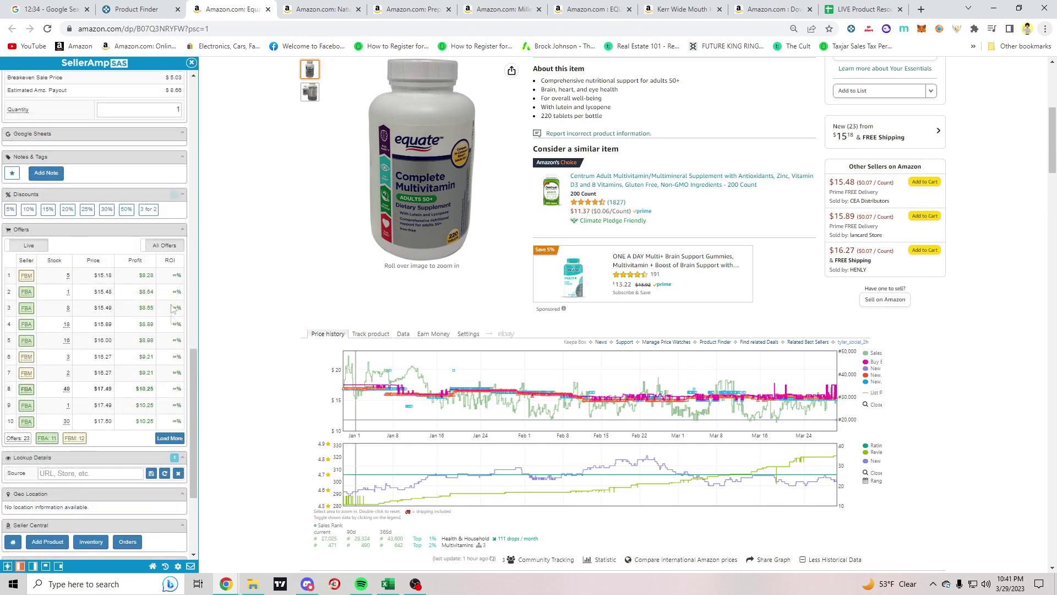
{"action": "scroll", "coordinate": [281, 357], "scroll_direction": "up", "scroll_amount": 3}
{"action": "scroll", "coordinate": [102, 341], "scroll_direction": "down", "scroll_amount": 3}
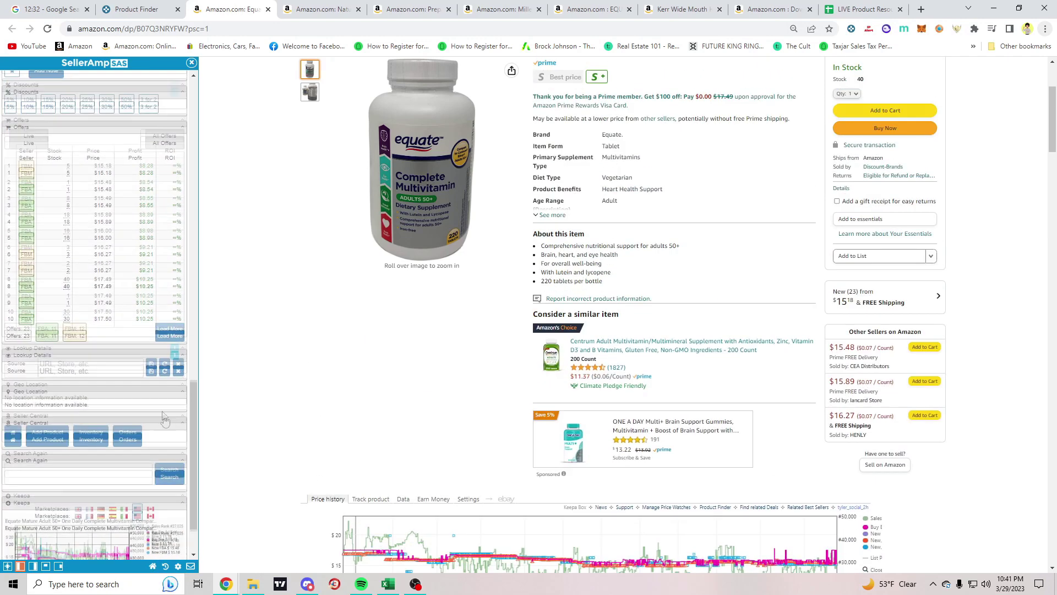
{"action": "scroll", "coordinate": [160, 319], "scroll_direction": "up", "scroll_amount": 1}
{"action": "scroll", "coordinate": [827, 276], "scroll_direction": "down", "scroll_amount": 5}
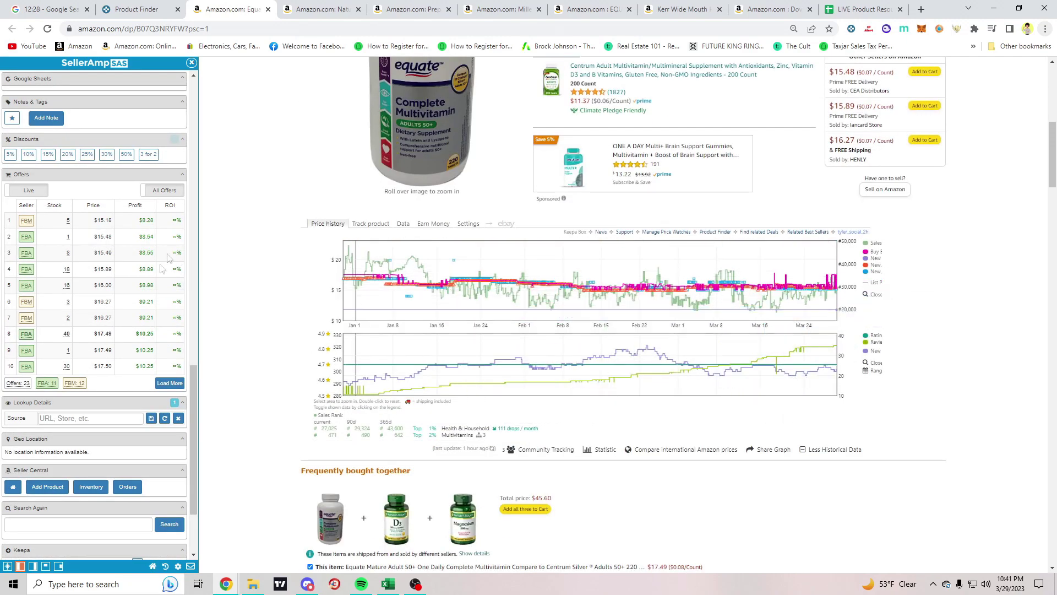
{"action": "scroll", "coordinate": [93, 351], "scroll_direction": "up", "scroll_amount": 3}
{"action": "scroll", "coordinate": [93, 351], "scroll_direction": "down", "scroll_amount": 1}
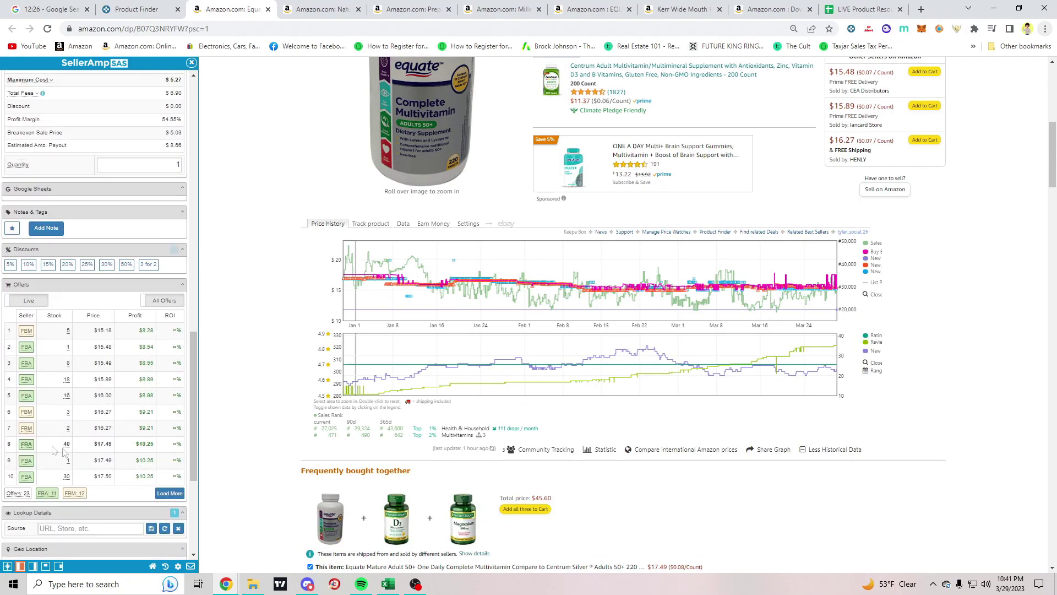
{"action": "scroll", "coordinate": [88, 448], "scroll_direction": "up", "scroll_amount": 12}
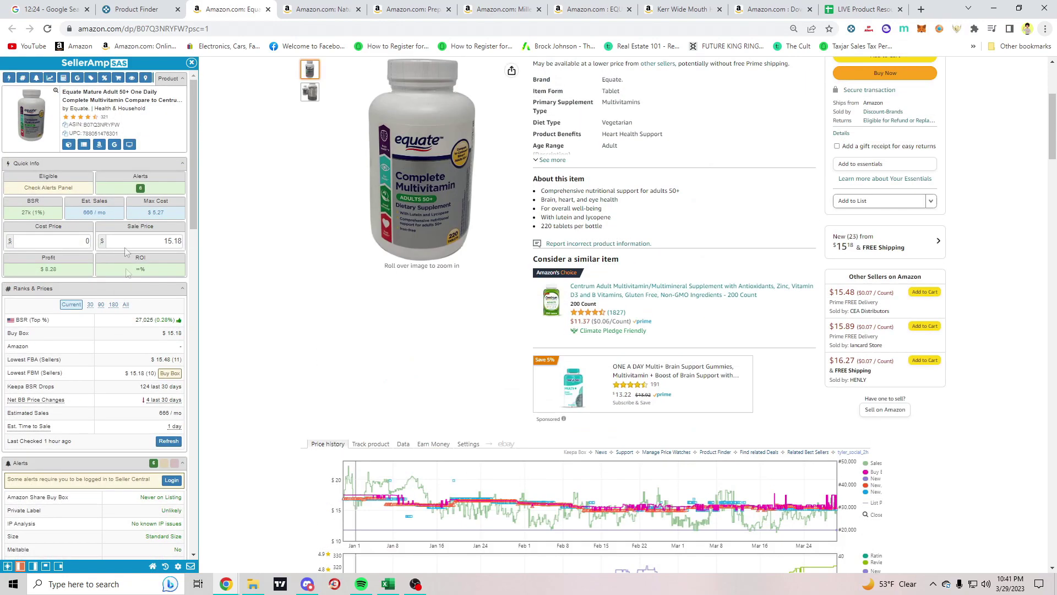
{"action": "left_click", "coordinate": [114, 144]}
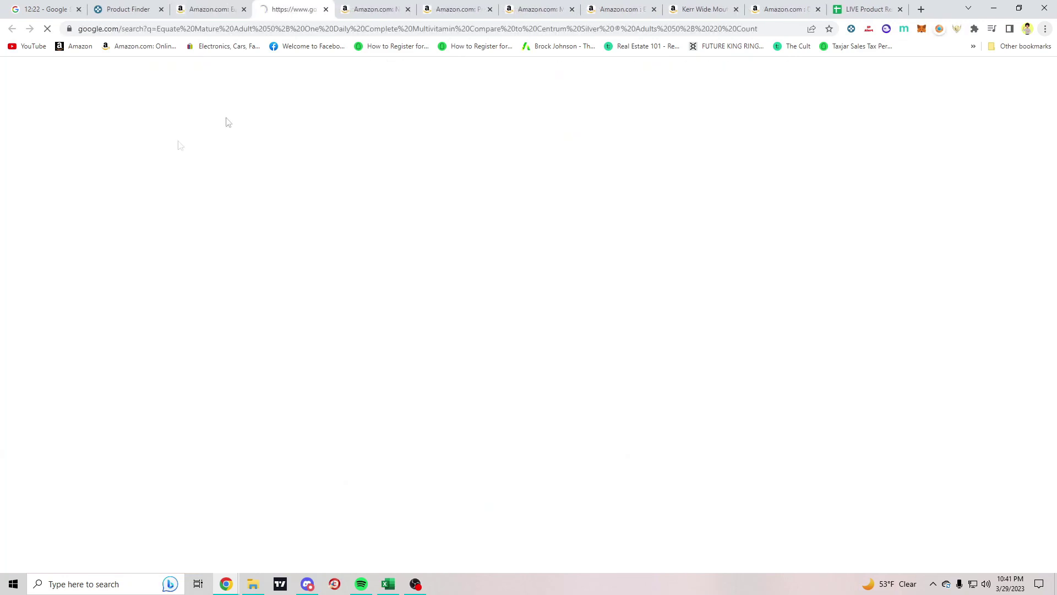
Note the 220 count in the title and open the $8.88 Walmart Equate listing from Google Shopping
{"action": "key", "text": "ctrl+shift+Tab"}
{"action": "scroll", "coordinate": [551, 276], "scroll_direction": "up", "scroll_amount": 4}
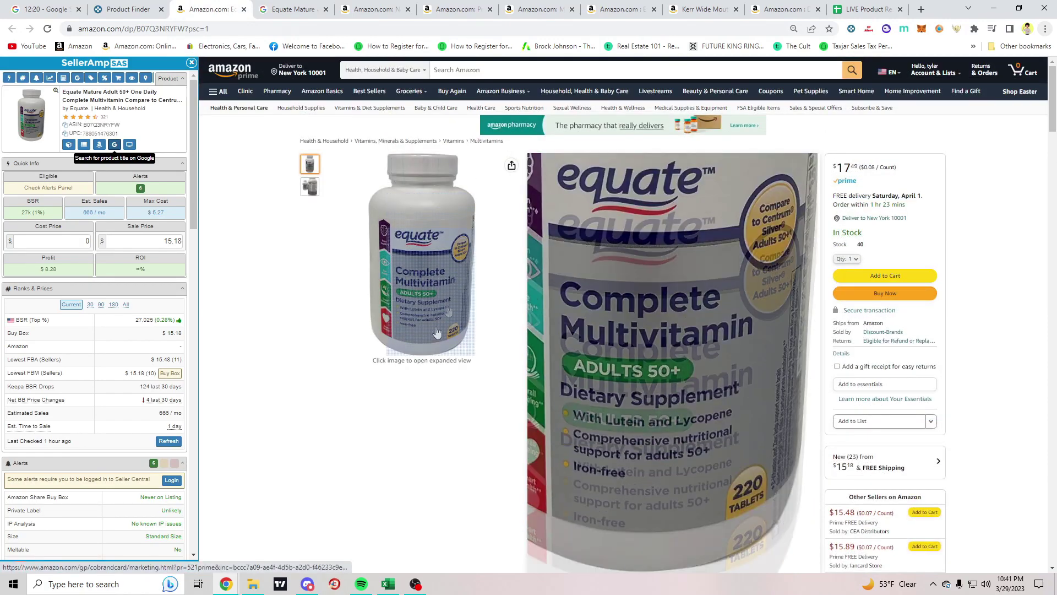
{"action": "left_click_drag", "start_coordinate": [730, 174], "coordinate": [752, 176]}
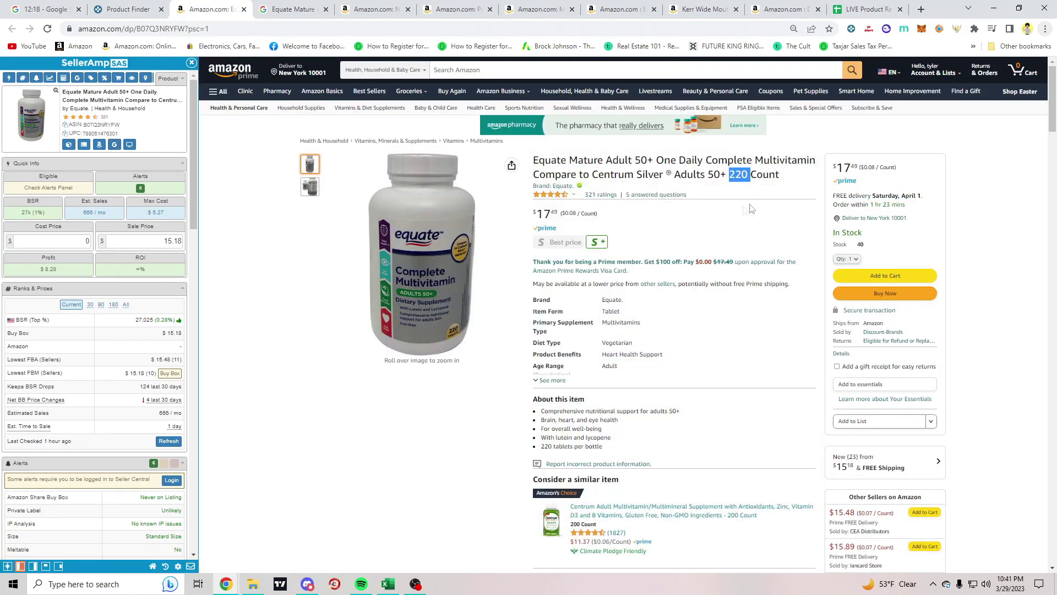
{"action": "left_click", "coordinate": [302, 7]}
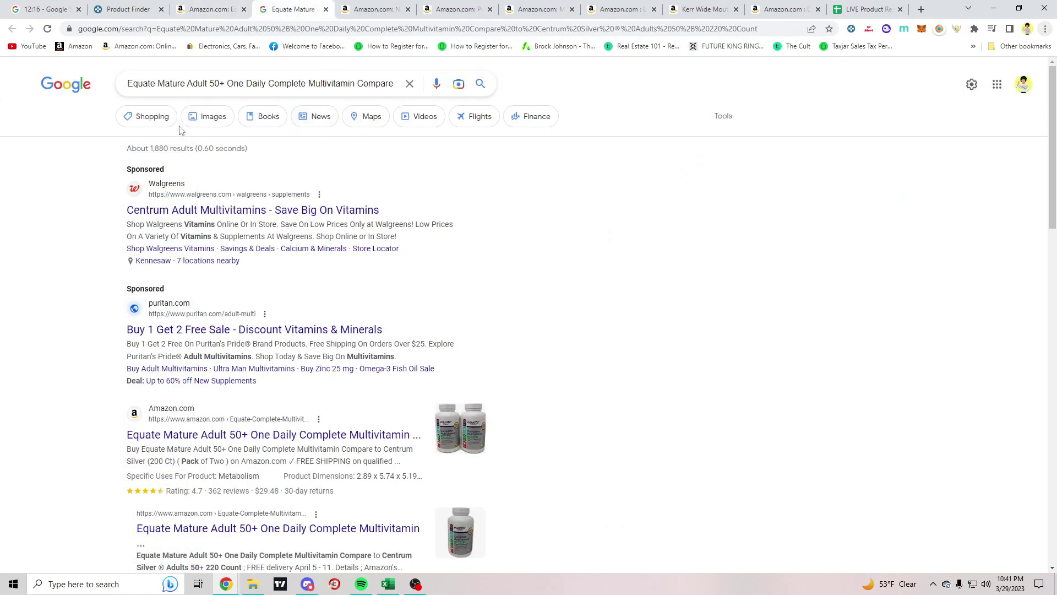
{"action": "left_click", "coordinate": [147, 117]}
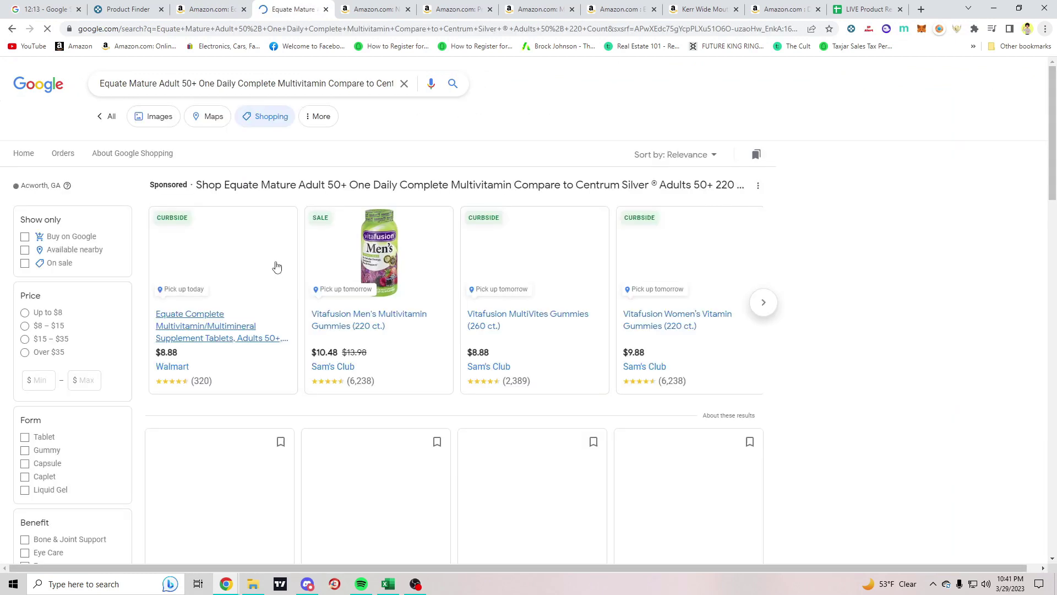
{"action": "left_click", "coordinate": [198, 338]}
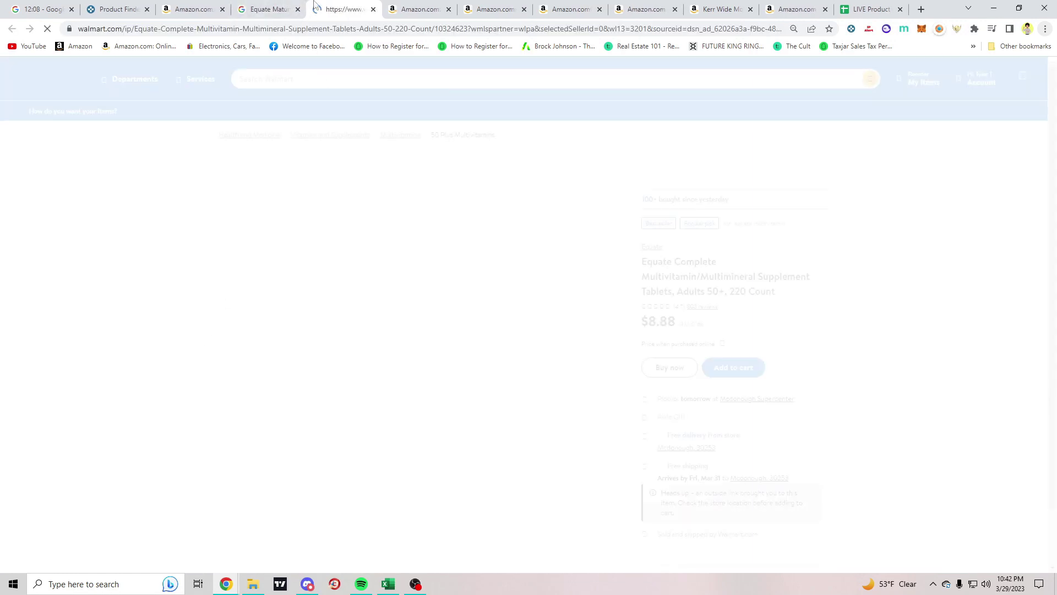
Compare the Walmart $8.88 Equate price against the Amazon listing
{"action": "left_click", "coordinate": [226, 6]}
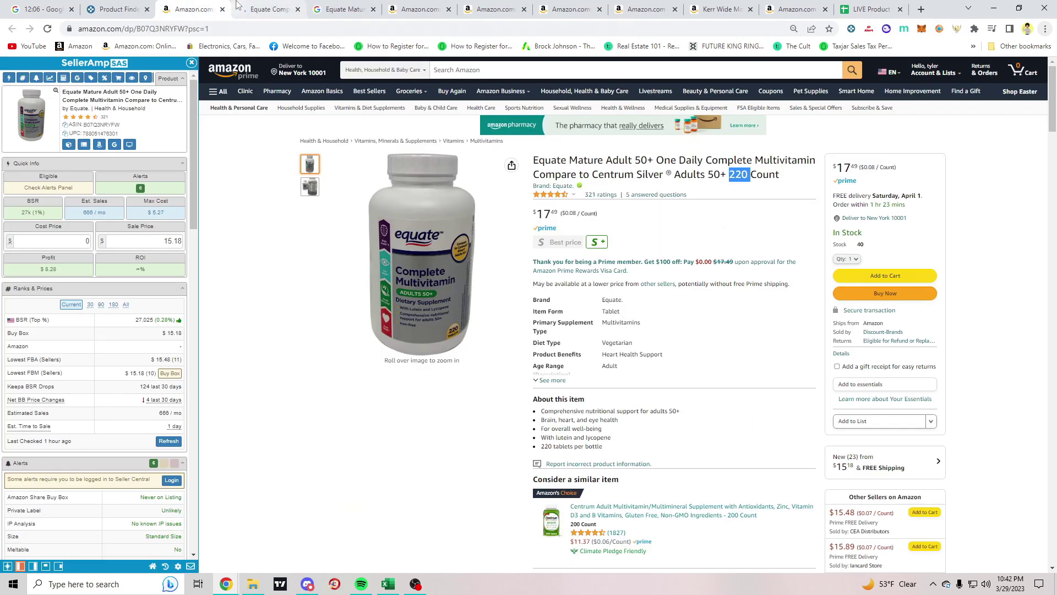
{"action": "left_click", "coordinate": [240, 7]}
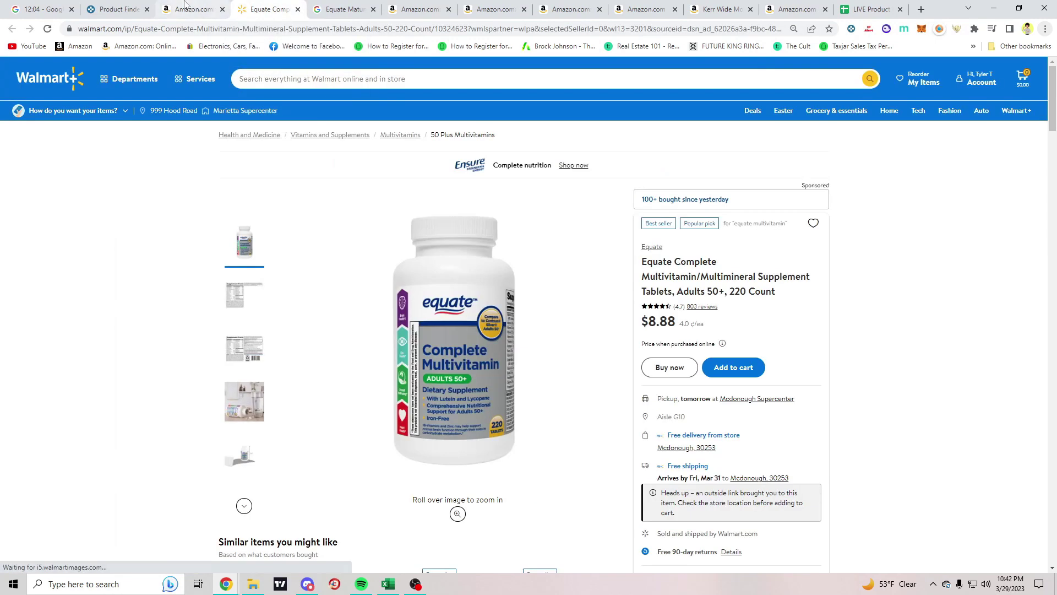
{"action": "left_click", "coordinate": [218, 5]}
{"action": "left_click", "coordinate": [253, 5]}
{"action": "left_click", "coordinate": [187, 6]}
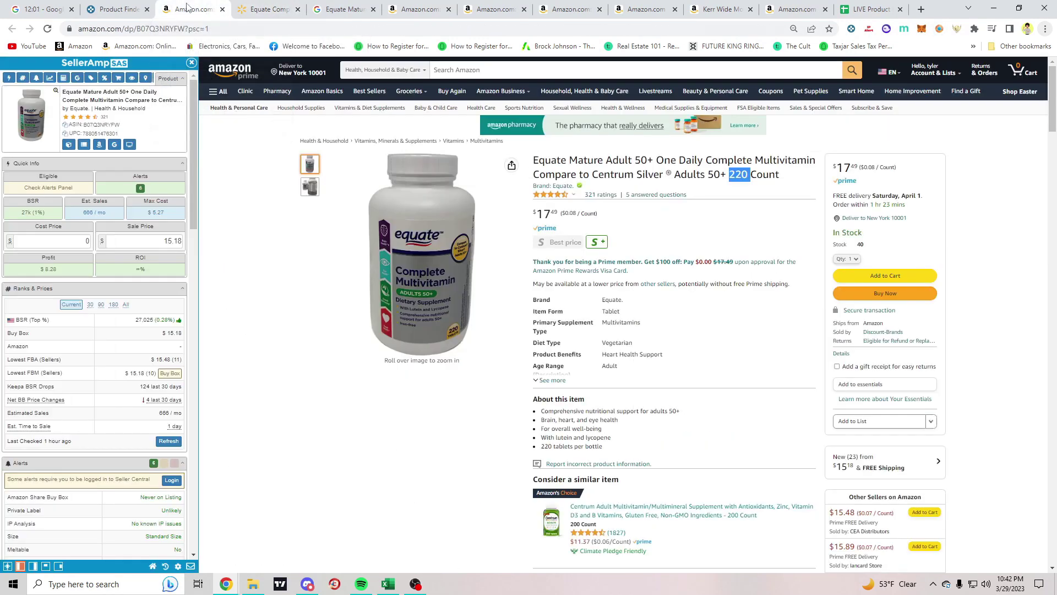
Enter 8.88 as cost price, giving $1.37 profit and 15.43% ROI at a 17.49 sale price
{"action": "left_click", "coordinate": [88, 241]}
{"action": "type", "text": "8.88"}
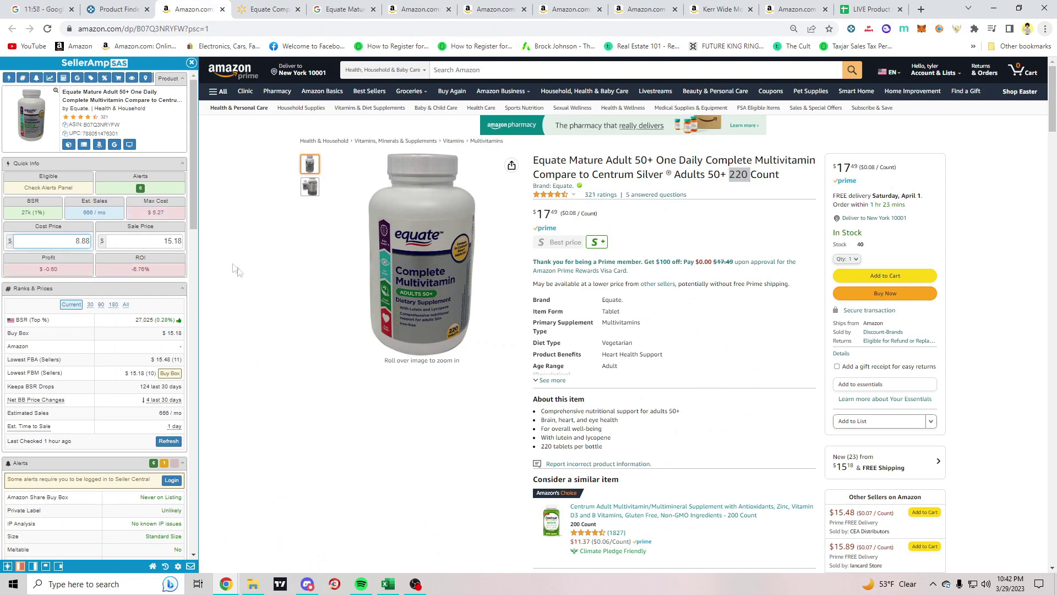
{"action": "left_click", "coordinate": [237, 270]}
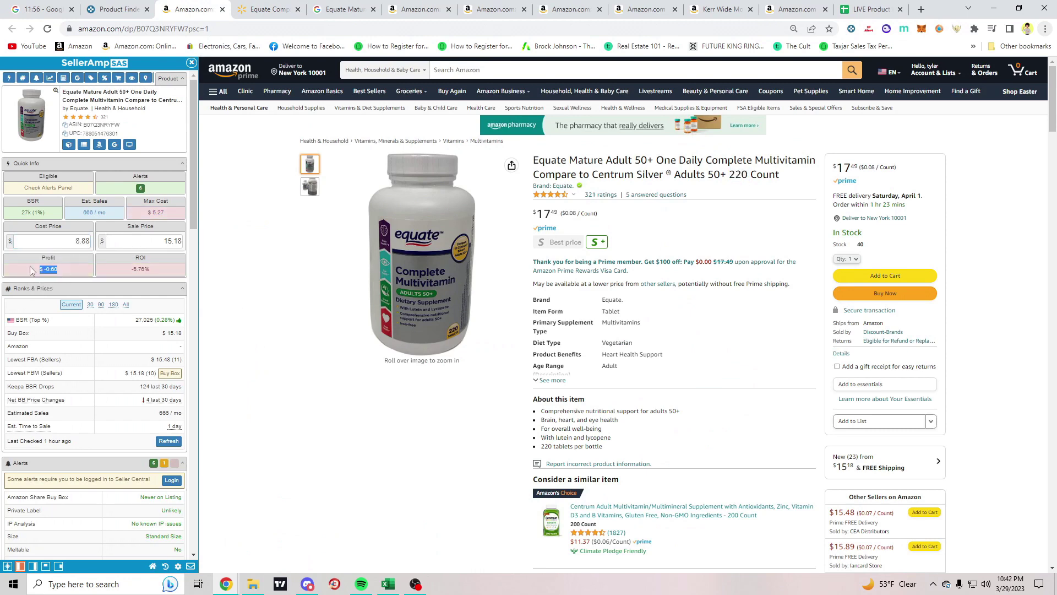
{"action": "scroll", "coordinate": [76, 314], "scroll_direction": "down", "scroll_amount": 12}
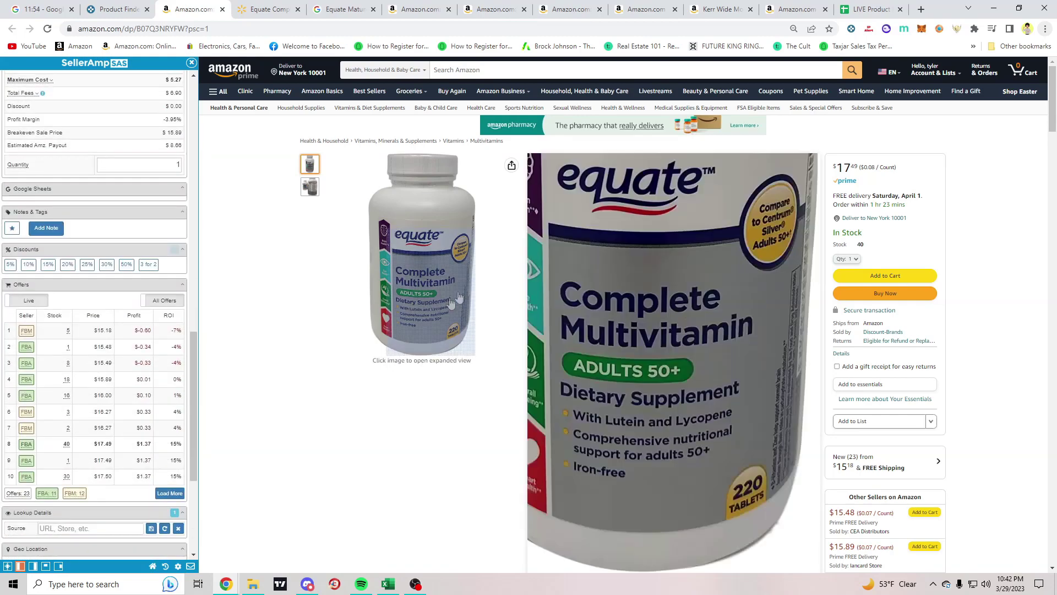
{"action": "scroll", "coordinate": [601, 251], "scroll_direction": "down", "scroll_amount": 1}
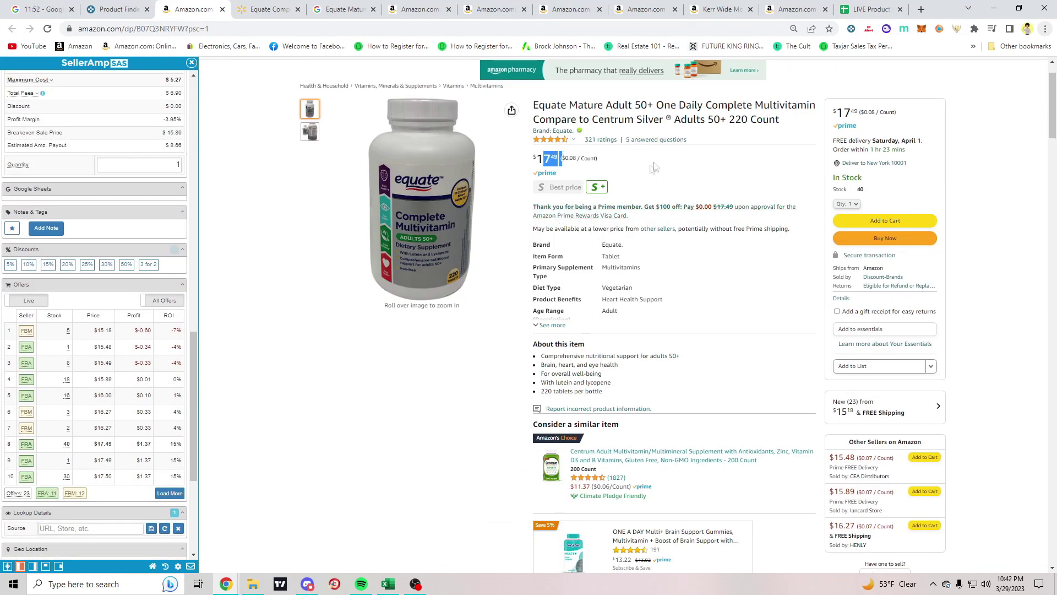
{"action": "scroll", "coordinate": [94, 322], "scroll_direction": "down", "scroll_amount": 2}
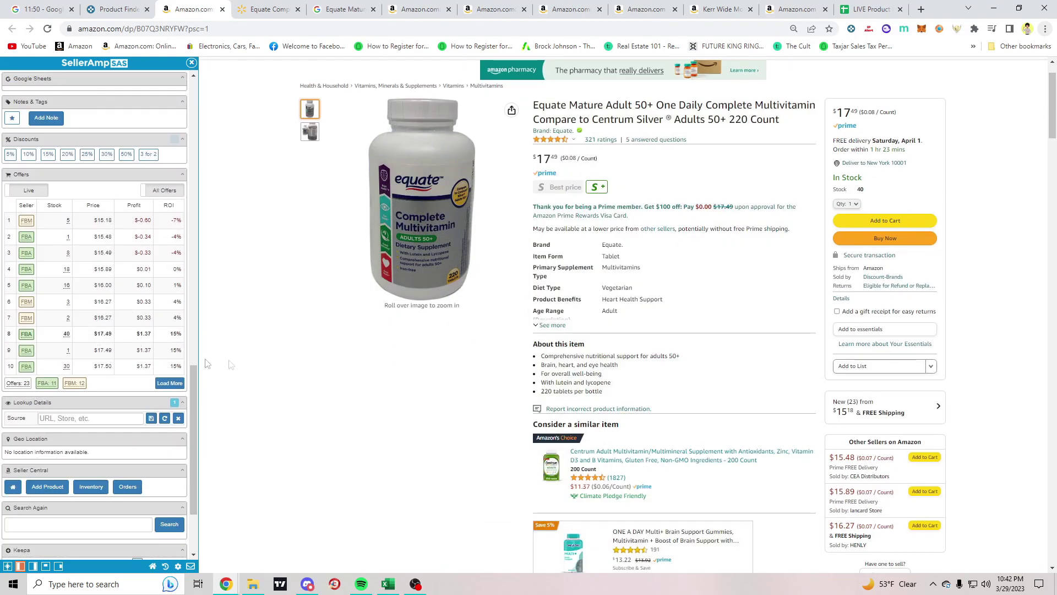
{"action": "scroll", "coordinate": [109, 352], "scroll_direction": "up", "scroll_amount": 12}
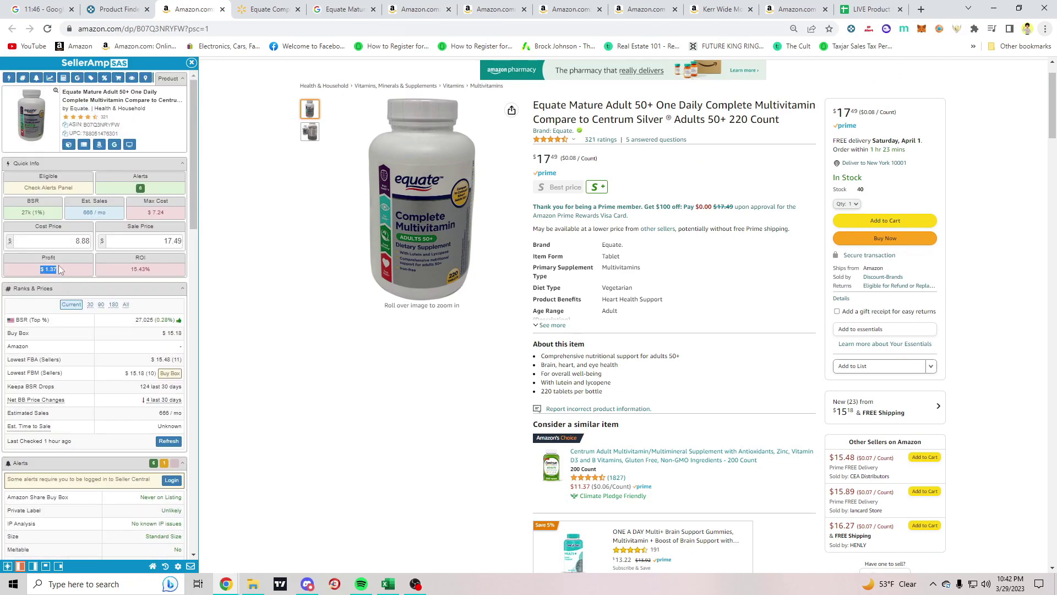
{"action": "scroll", "coordinate": [353, 321], "scroll_direction": "down", "scroll_amount": 7}
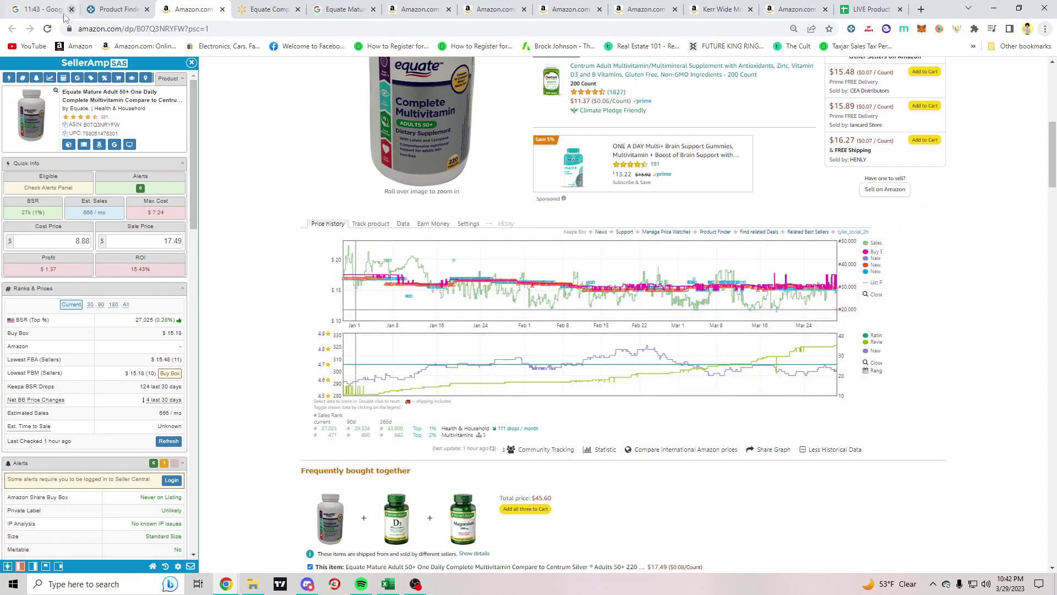
Reload the Equate listing and narrow Keepa's range to Month, then Week; profit becomes -0.60 at 15.18
{"action": "left_click", "coordinate": [47, 28]}
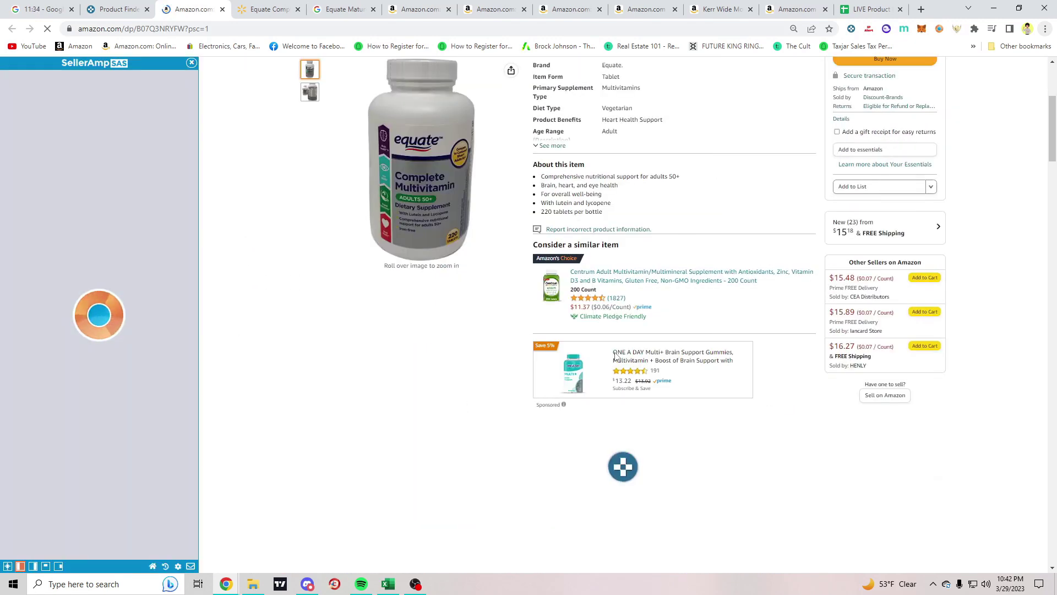
{"action": "scroll", "coordinate": [672, 334], "scroll_direction": "down", "scroll_amount": 5}
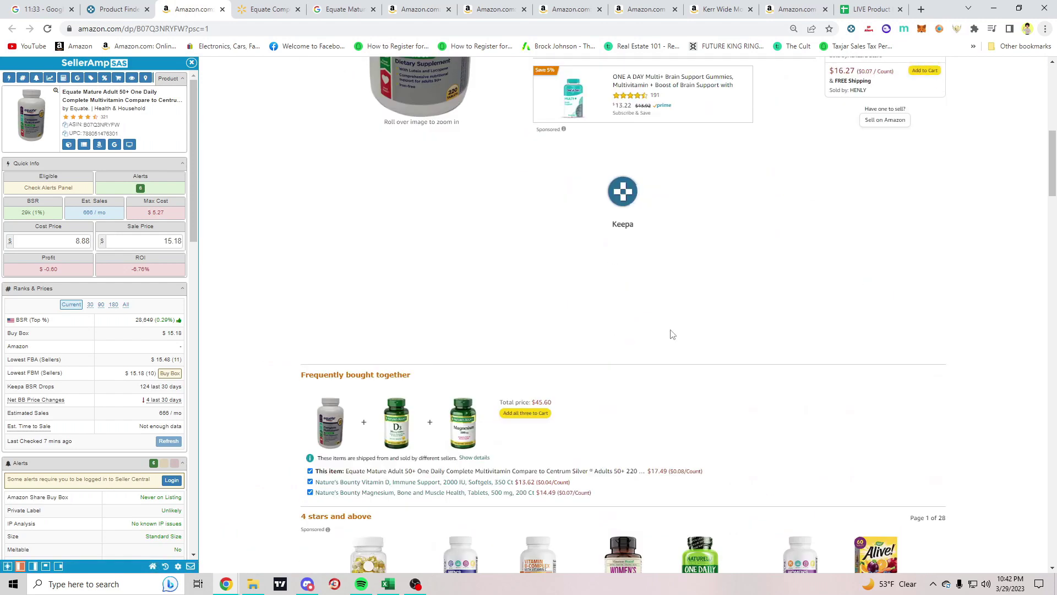
{"action": "scroll", "coordinate": [672, 334], "scroll_direction": "up", "scroll_amount": 1}
{"action": "scroll", "coordinate": [876, 392], "scroll_direction": "up", "scroll_amount": 1}
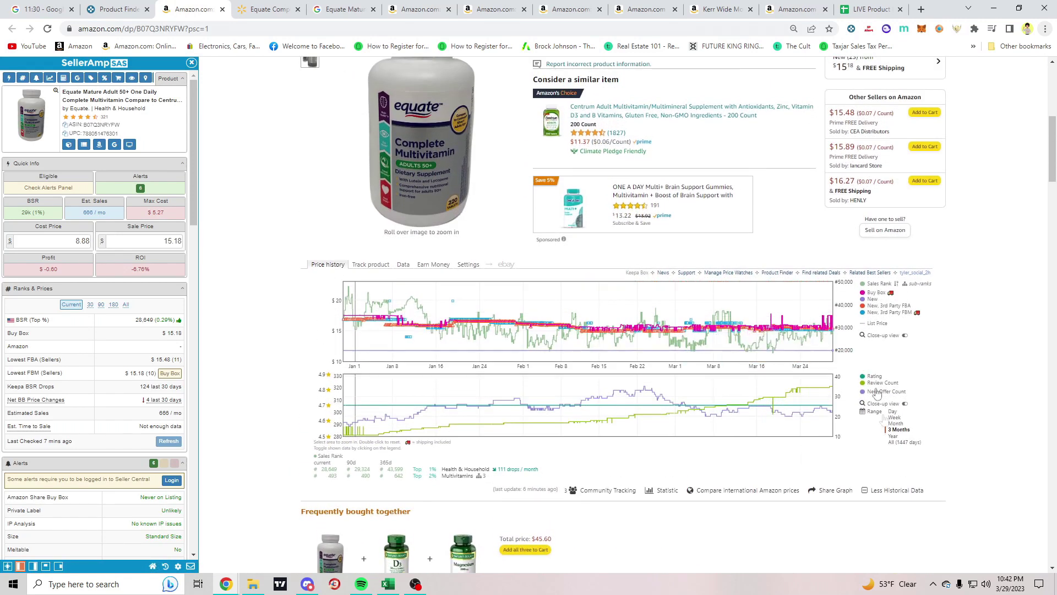
{"action": "left_click", "coordinate": [896, 424]}
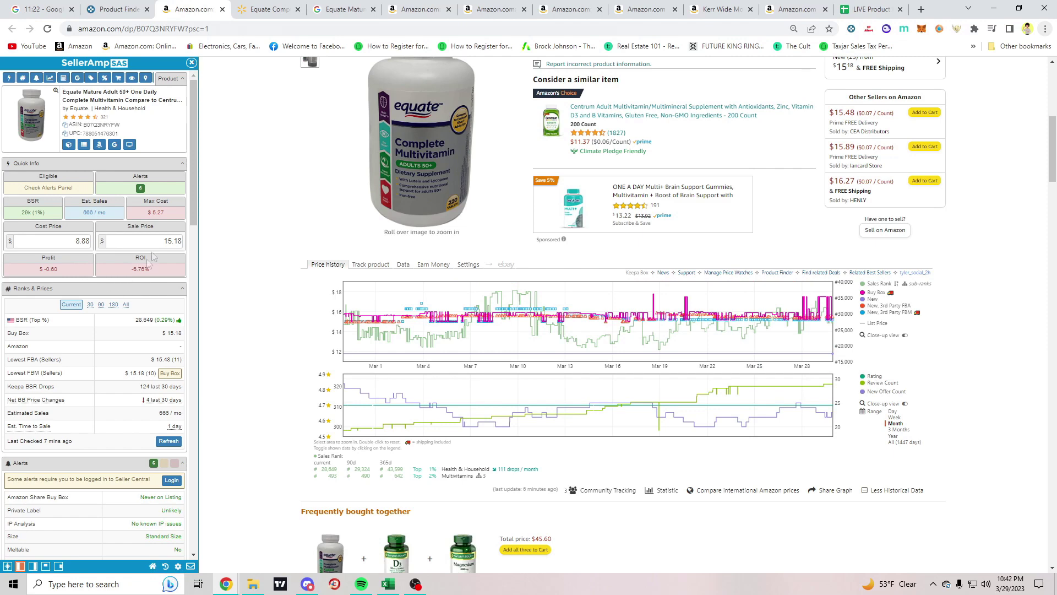
{"action": "triple_click", "coordinate": [60, 269]}
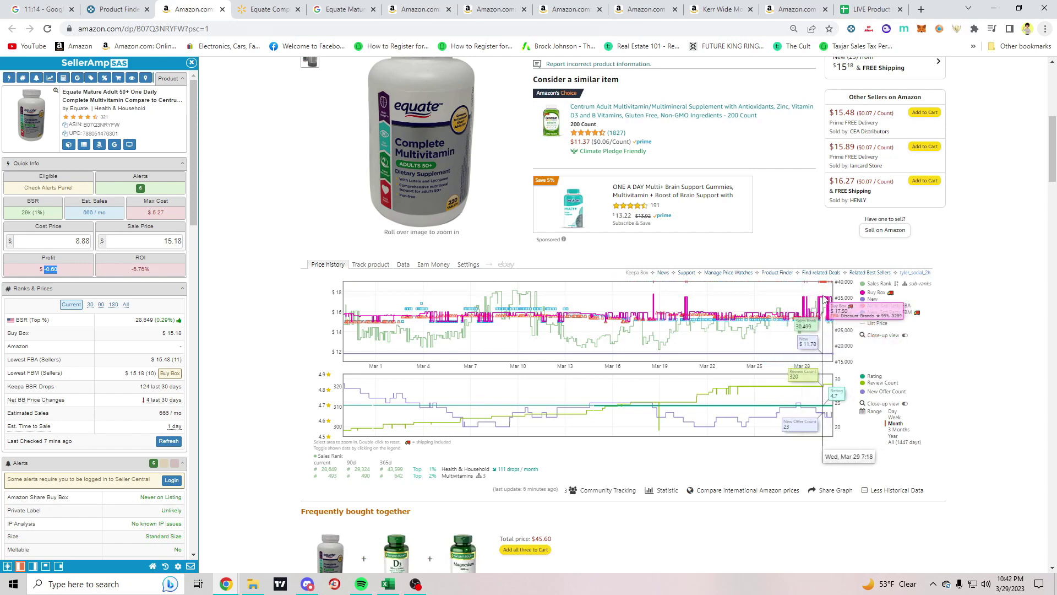
{"action": "left_click", "coordinate": [894, 418]}
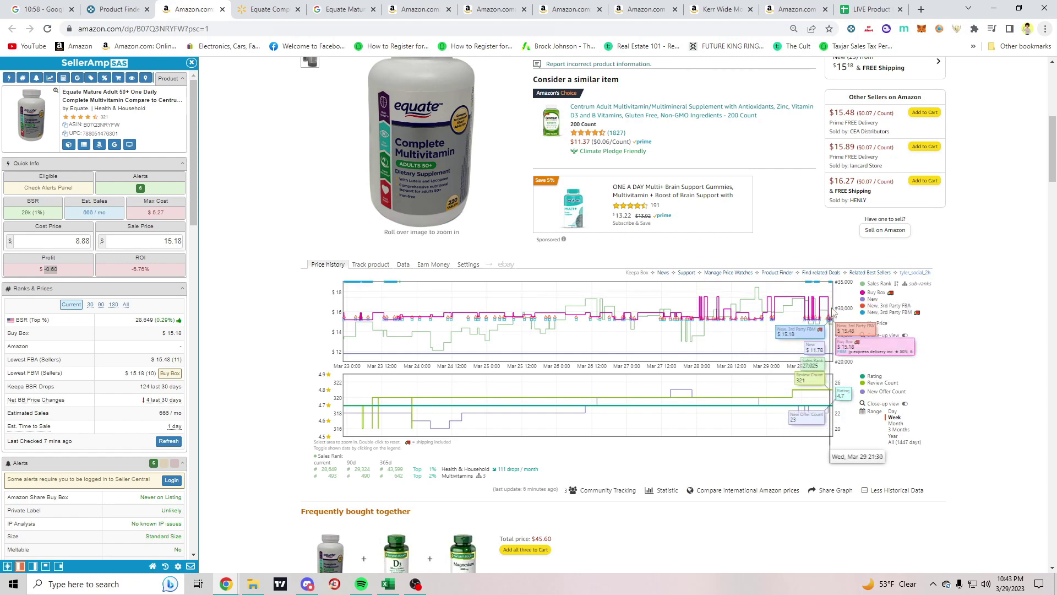
Show Keepa's per-seller Offers table and check the total sold in 30 days
{"action": "left_click", "coordinate": [403, 265]}
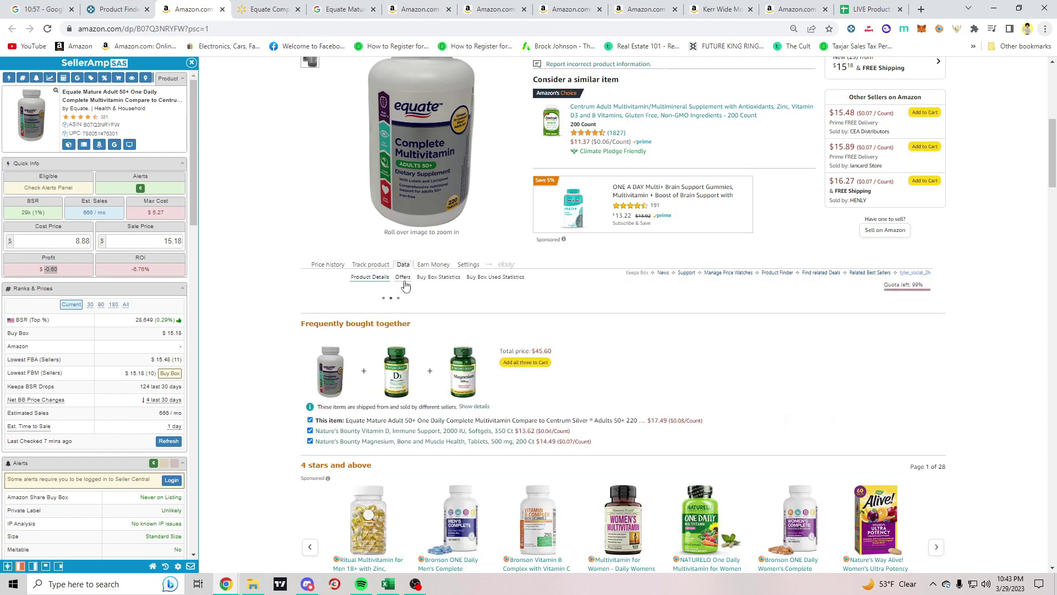
{"action": "left_click", "coordinate": [404, 278]}
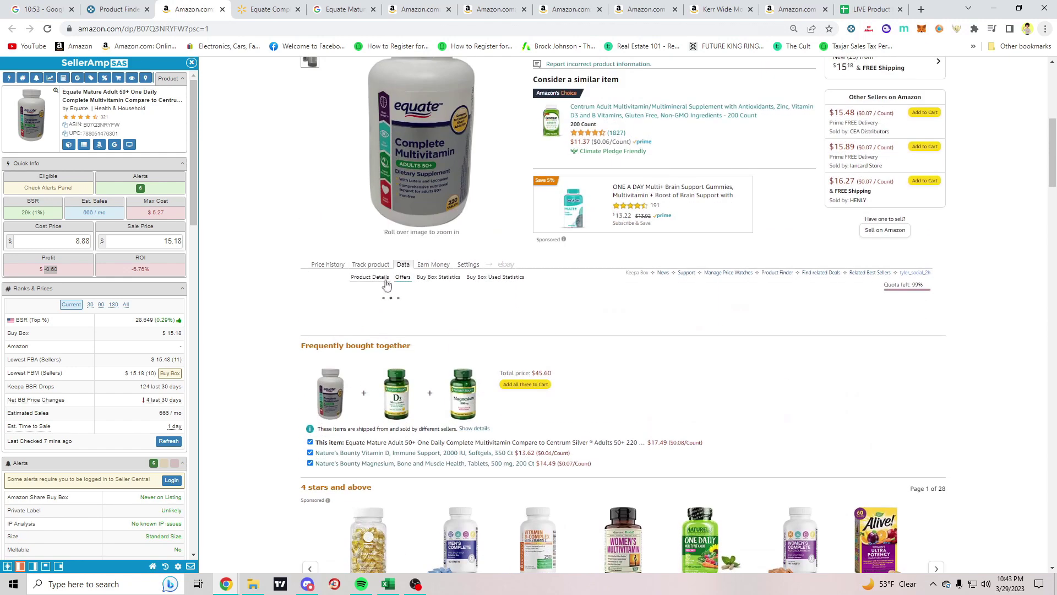
{"action": "scroll", "coordinate": [389, 301], "scroll_direction": "down", "scroll_amount": 3}
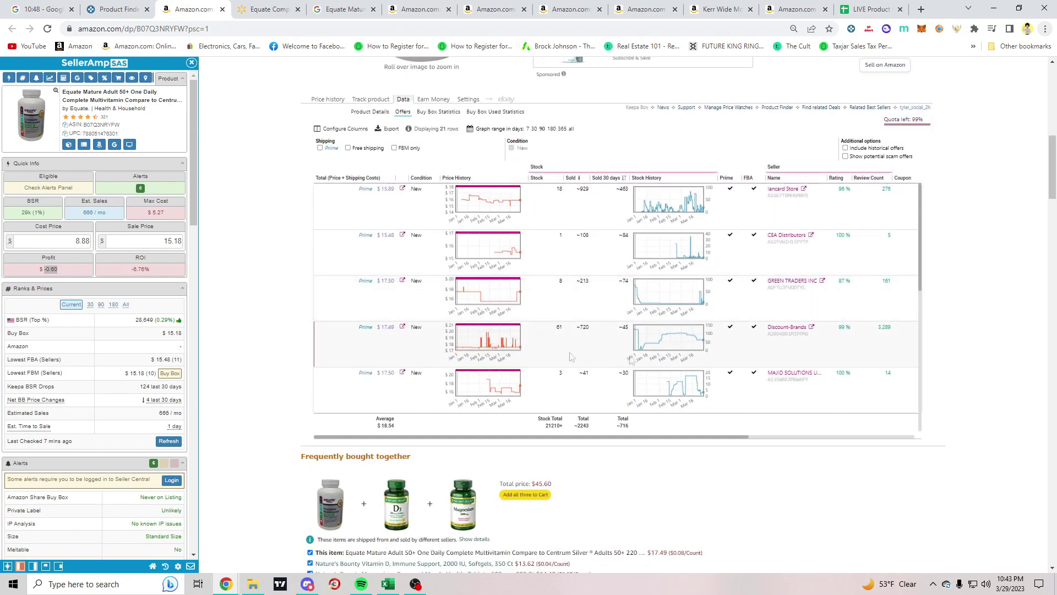
{"action": "left_click", "coordinate": [620, 428]}
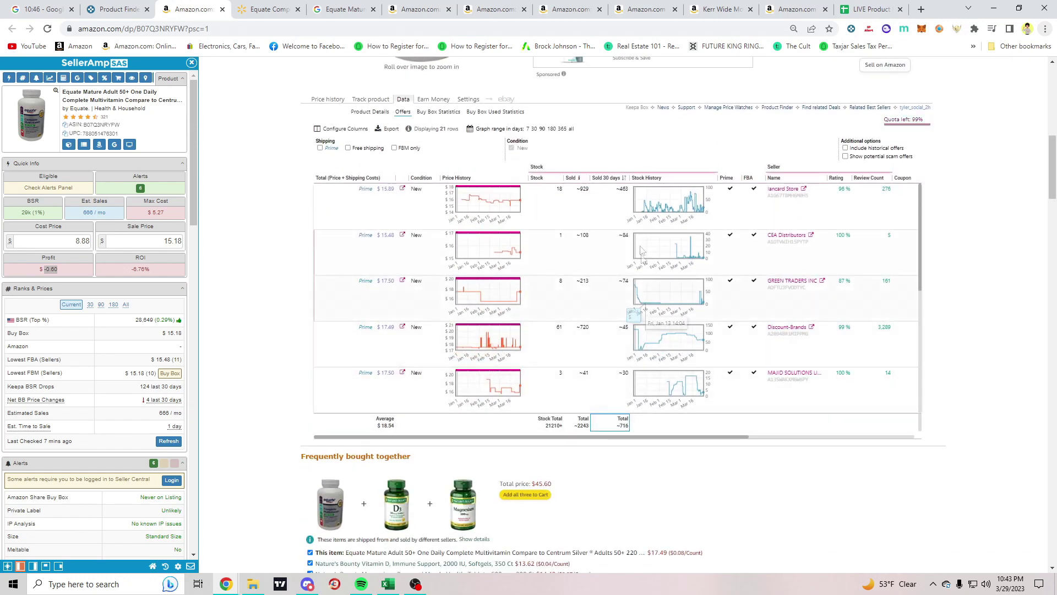
Check 30-day sales for the Discount-Brands, MAJID and GDB Distributions offers
{"action": "scroll", "coordinate": [317, 255], "scroll_direction": "down", "scroll_amount": 1}
{"action": "left_click", "coordinate": [387, 298]}
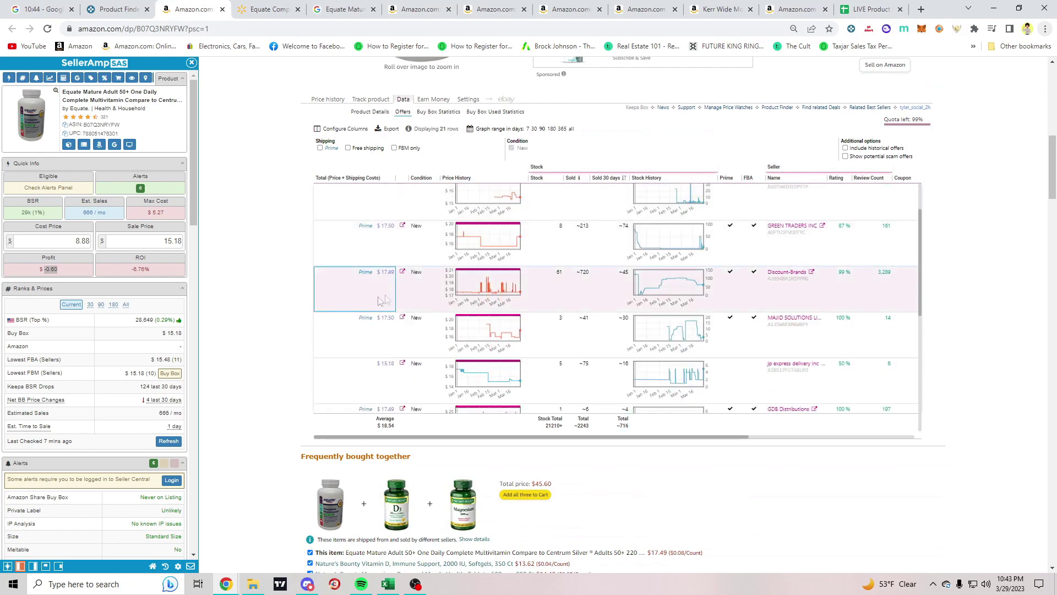
{"action": "left_click", "coordinate": [615, 295]}
{"action": "left_click", "coordinate": [370, 337]}
{"action": "left_click", "coordinate": [617, 333]}
{"action": "scroll", "coordinate": [702, 331], "scroll_direction": "down", "scroll_amount": 2}
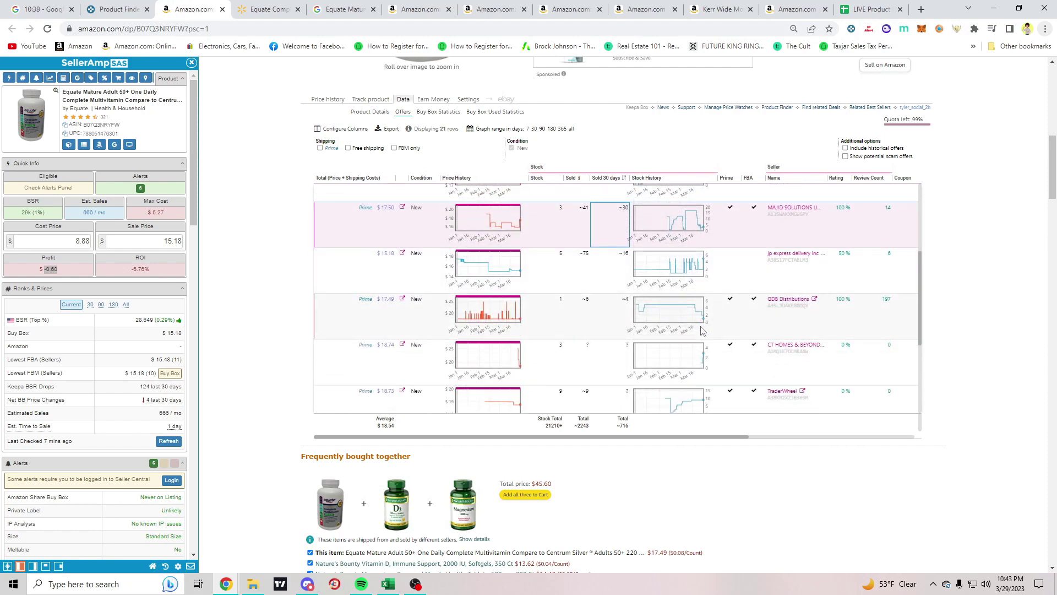
{"action": "left_click", "coordinate": [394, 330]}
{"action": "left_click", "coordinate": [628, 315]}
Set the sale price to 17.49, restoring $1.37 profit and 15.43% ROI
{"action": "scroll", "coordinate": [548, 332], "scroll_direction": "down", "scroll_amount": 1}
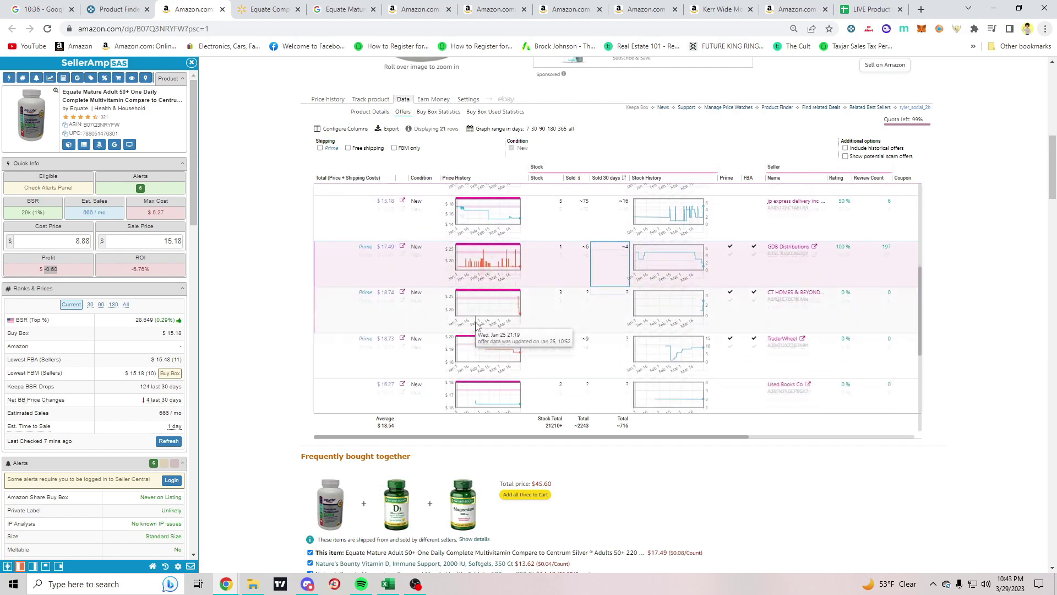
{"action": "scroll", "coordinate": [463, 327], "scroll_direction": "up", "scroll_amount": 1}
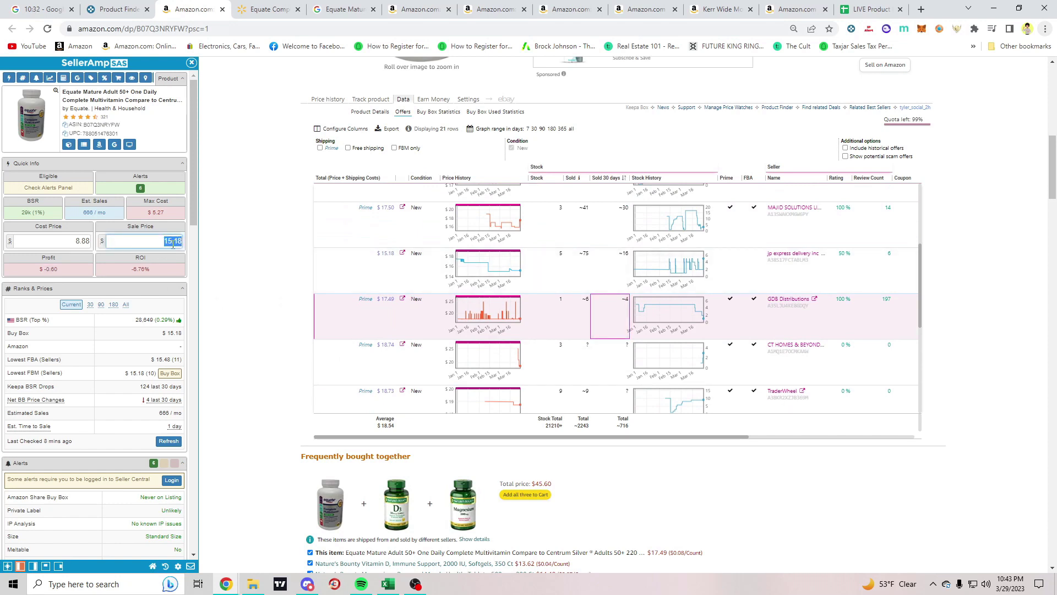
{"action": "type", "text": "17.49"}
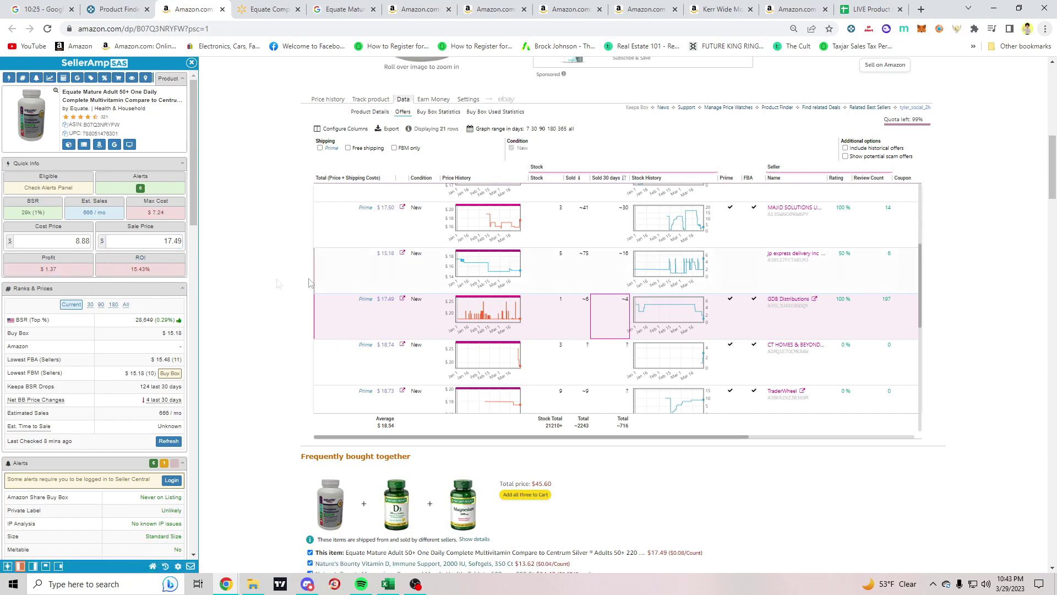
{"action": "scroll", "coordinate": [85, 268], "scroll_direction": "up", "scroll_amount": 2}
{"action": "scroll", "coordinate": [339, 268], "scroll_direction": "down", "scroll_amount": 1}
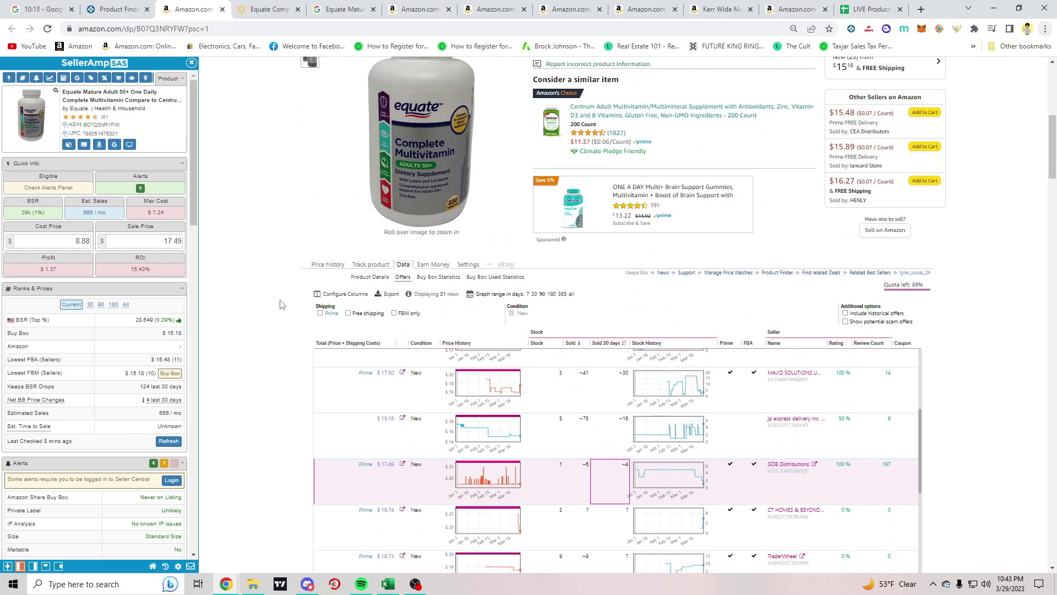
Return to Keepa's price history chart and look over the Equate product images
{"action": "left_click", "coordinate": [330, 265]}
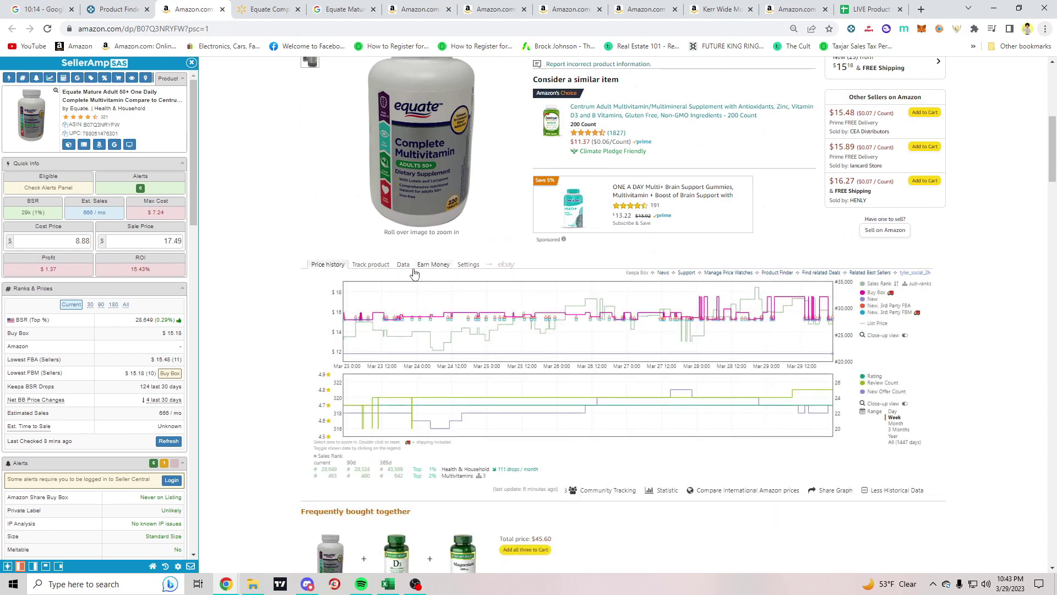
{"action": "left_click", "coordinate": [433, 265]}
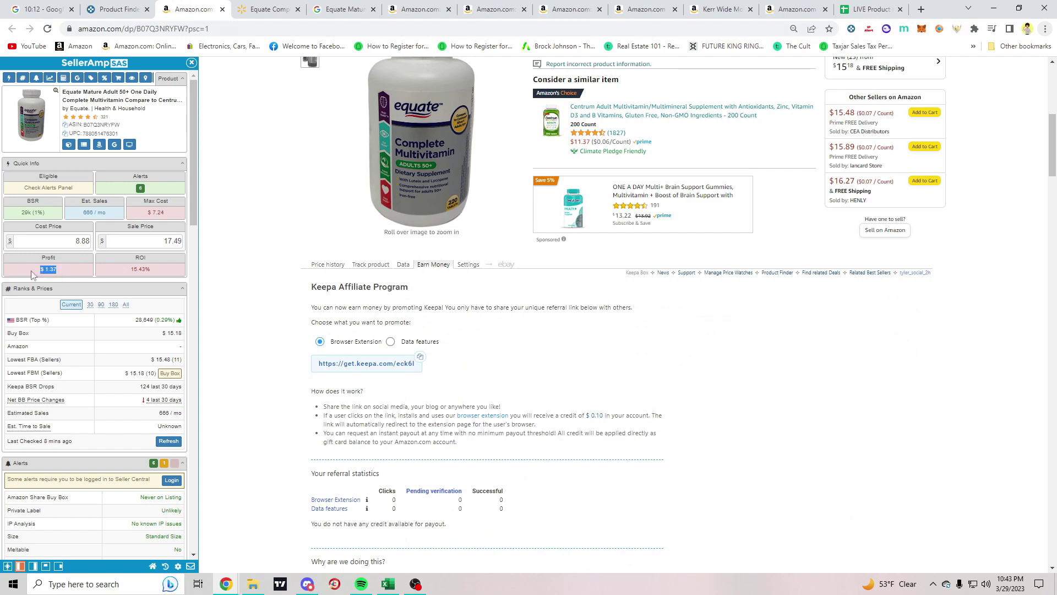
{"action": "left_click", "coordinate": [328, 265]}
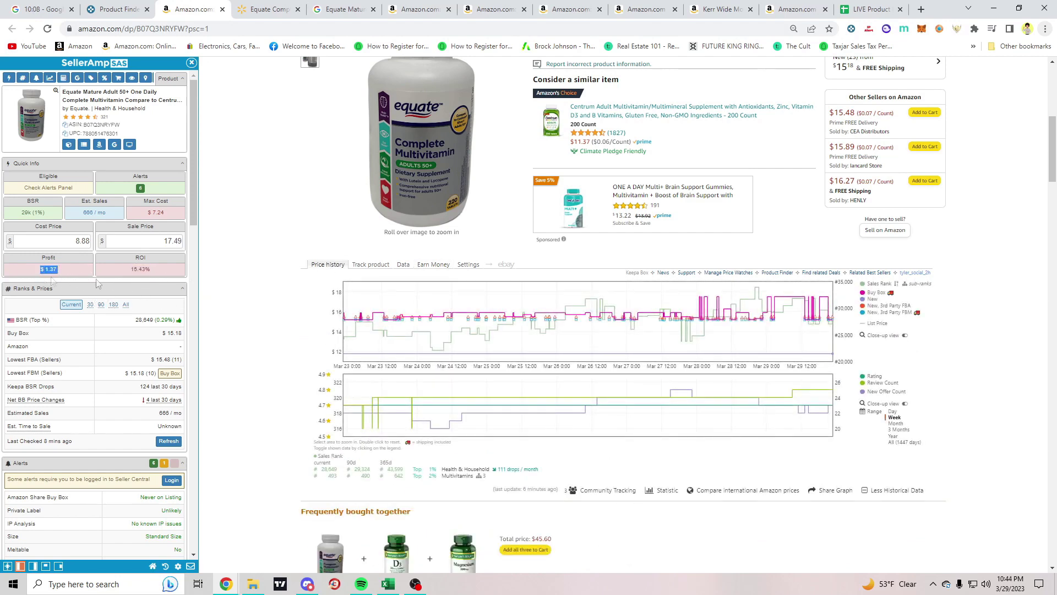
{"action": "scroll", "coordinate": [259, 284], "scroll_direction": "up", "scroll_amount": 6}
{"action": "mouse_move", "coordinate": [310, 118]}
{"action": "mouse_move", "coordinate": [412, 206]}
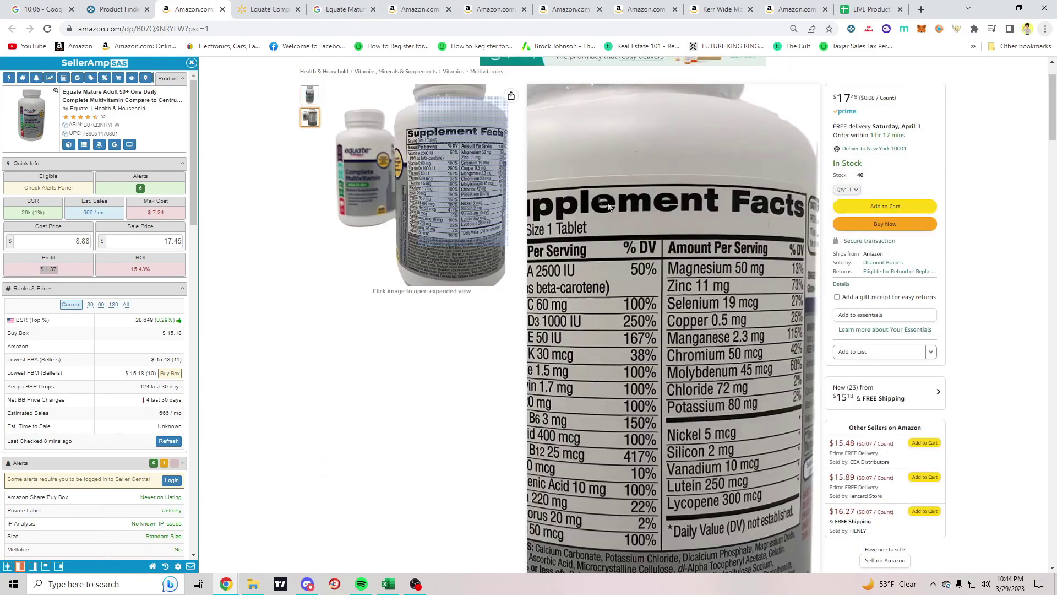
{"action": "mouse_move", "coordinate": [310, 95]}
{"action": "scroll", "coordinate": [312, 96], "scroll_direction": "up", "scroll_amount": 2}
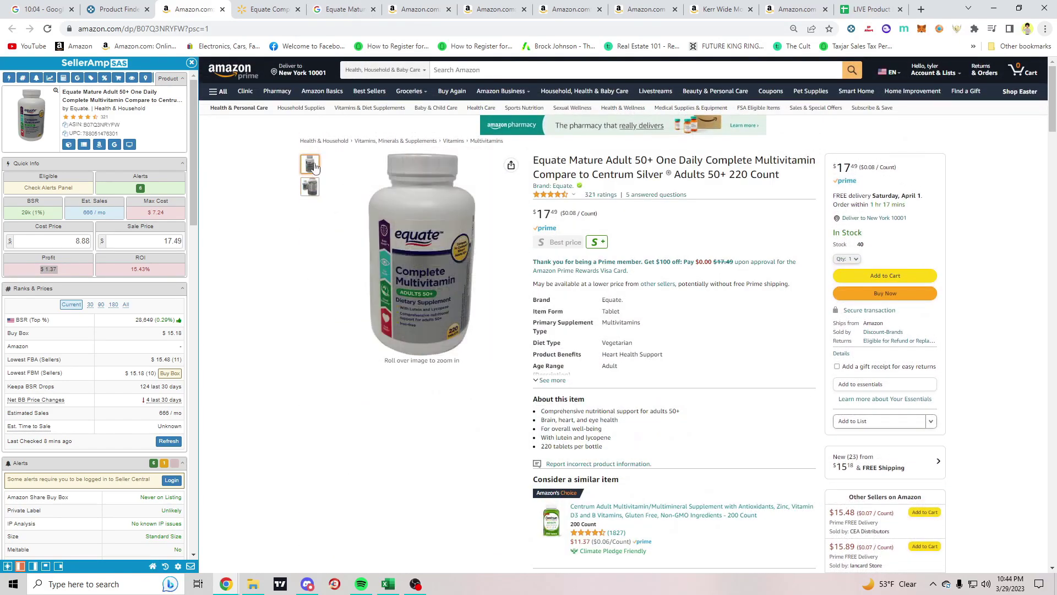
{"action": "mouse_move", "coordinate": [311, 188]}
{"action": "mouse_move", "coordinate": [337, 346]}
Close the Walmart, Amazon Equate and Google Shopping Equate tabs
{"action": "left_click", "coordinate": [268, 10]}
{"action": "left_click", "coordinate": [212, 10]}
{"action": "left_click", "coordinate": [240, 9]}
{"action": "left_click", "coordinate": [215, 10]}
{"action": "left_click", "coordinate": [222, 10]}
{"action": "left_click", "coordinate": [222, 9]}
{"action": "left_click", "coordinate": [223, 9]}
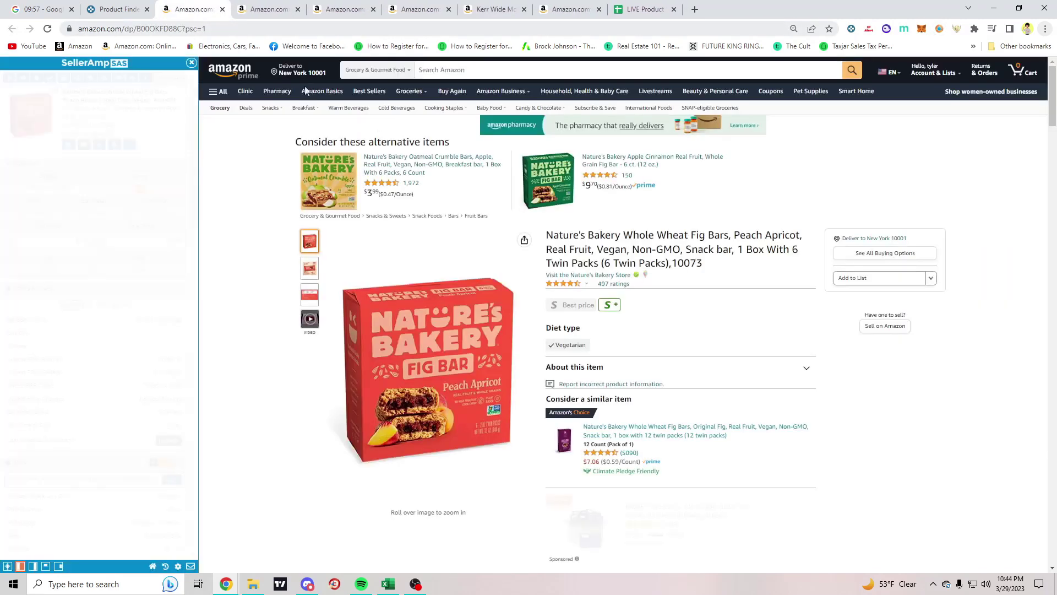
Search Google for the Nature's Bakery Peach Apricot fig bar title from the SellerAmp sidebar
{"action": "scroll", "coordinate": [652, 274], "scroll_direction": "down", "scroll_amount": 5}
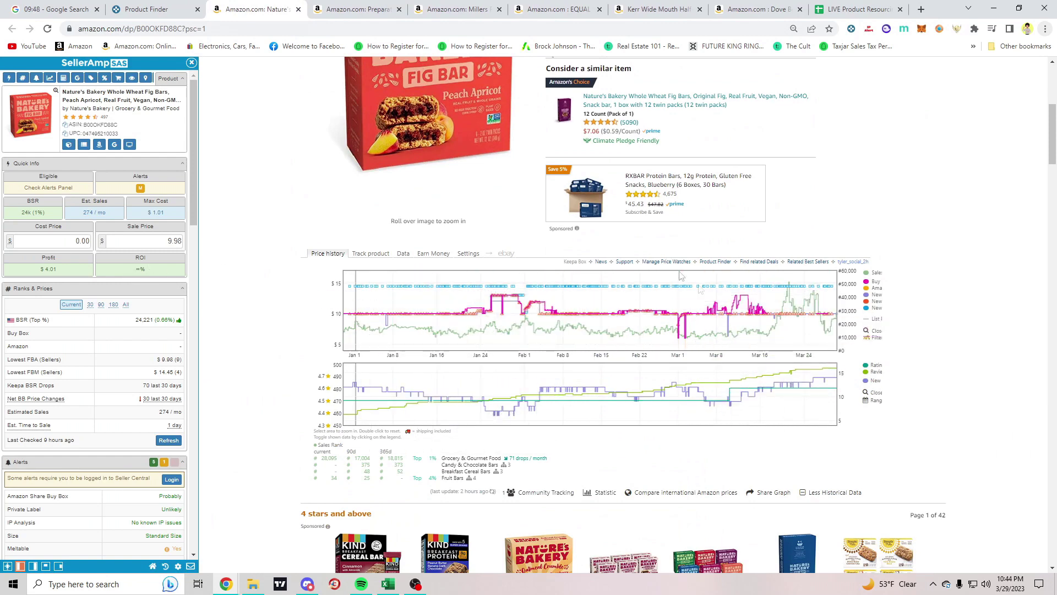
{"action": "scroll", "coordinate": [160, 276], "scroll_direction": "down", "scroll_amount": 10}
{"action": "scroll", "coordinate": [165, 298], "scroll_direction": "up", "scroll_amount": 4}
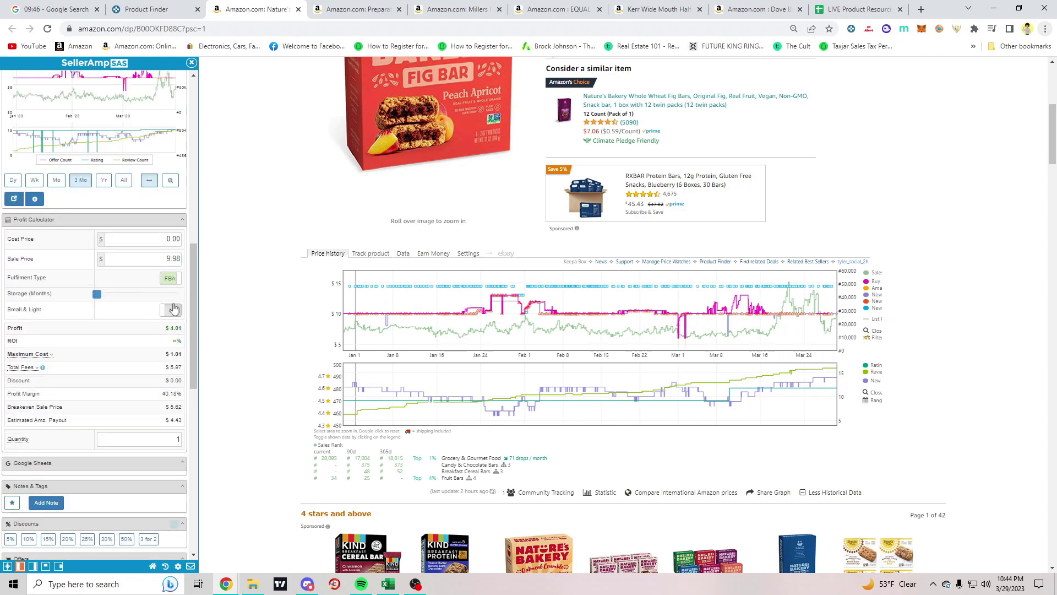
{"action": "scroll", "coordinate": [165, 308], "scroll_direction": "up", "scroll_amount": 6}
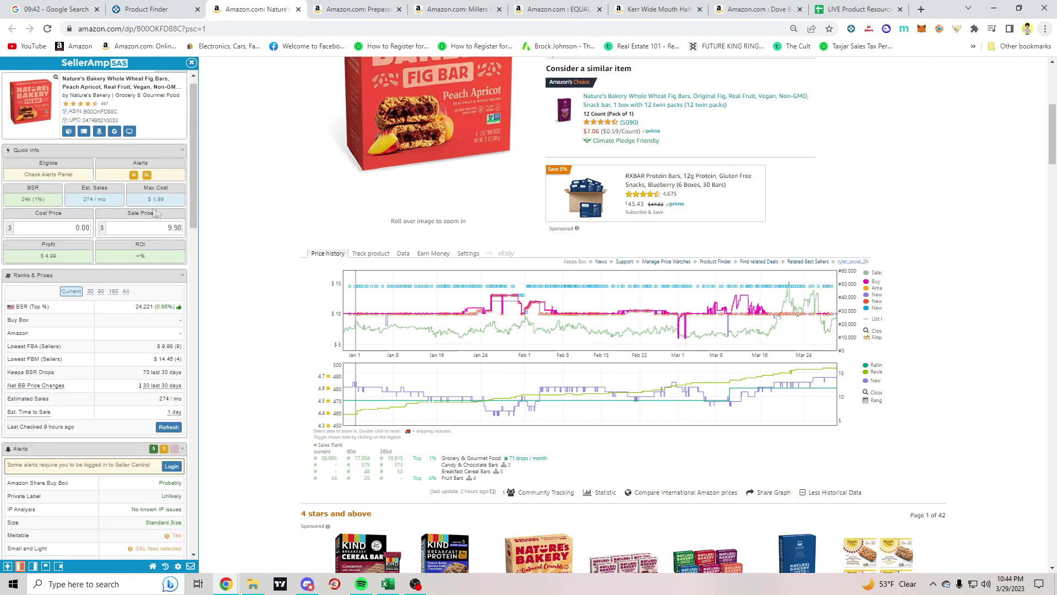
{"action": "scroll", "coordinate": [160, 226], "scroll_direction": "up", "scroll_amount": 1}
{"action": "scroll", "coordinate": [255, 257], "scroll_direction": "up", "scroll_amount": 3}
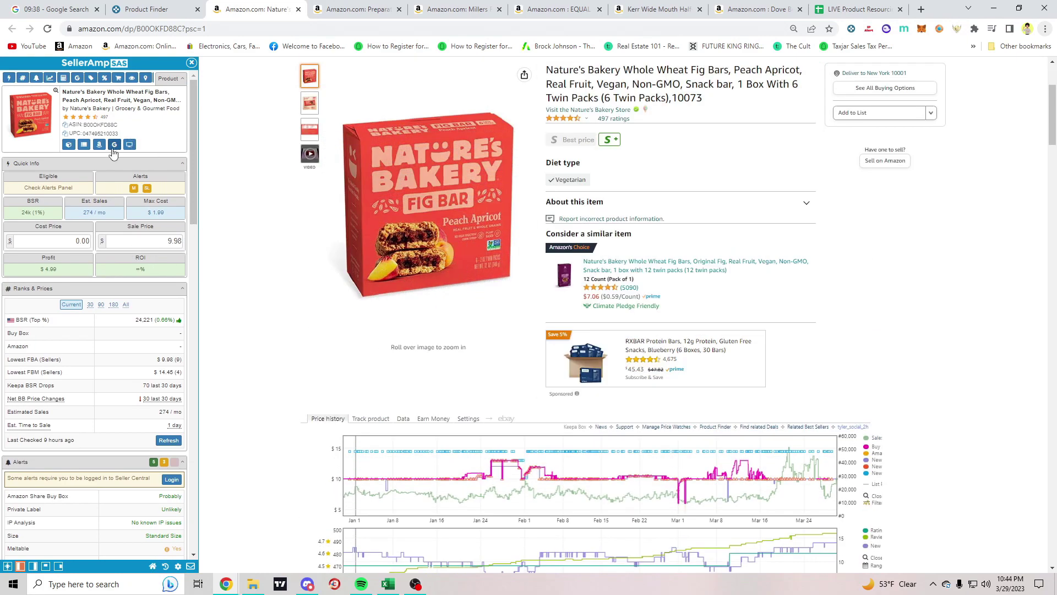
{"action": "left_click", "coordinate": [114, 145]}
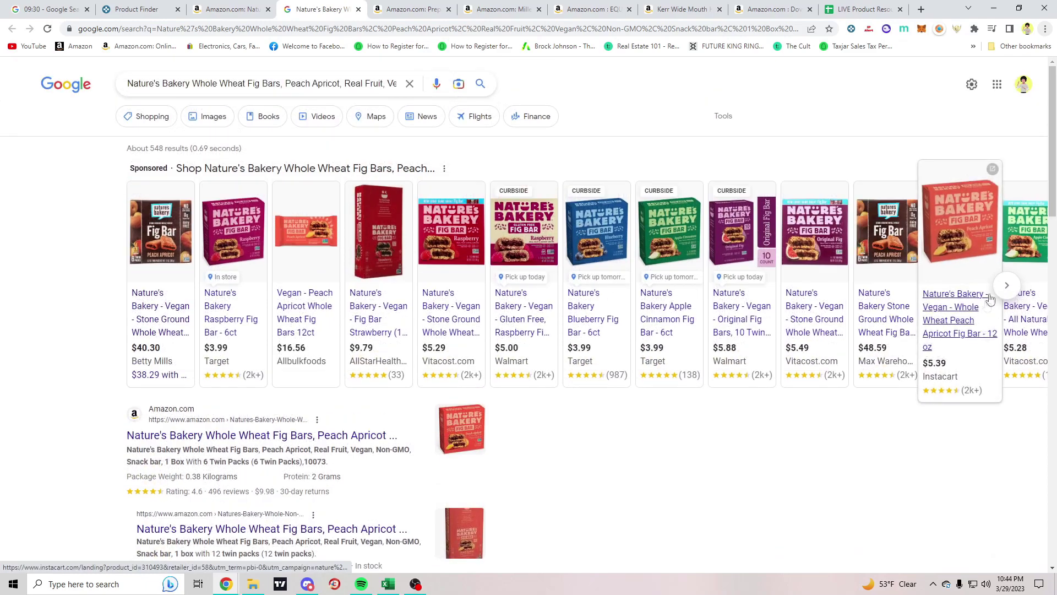
Browse more of Google's fig bar shopping results
{"action": "left_click", "coordinate": [1007, 285]}
{"action": "scroll", "coordinate": [573, 368], "scroll_direction": "down", "scroll_amount": 2}
{"action": "scroll", "coordinate": [633, 432], "scroll_direction": "up", "scroll_amount": 2}
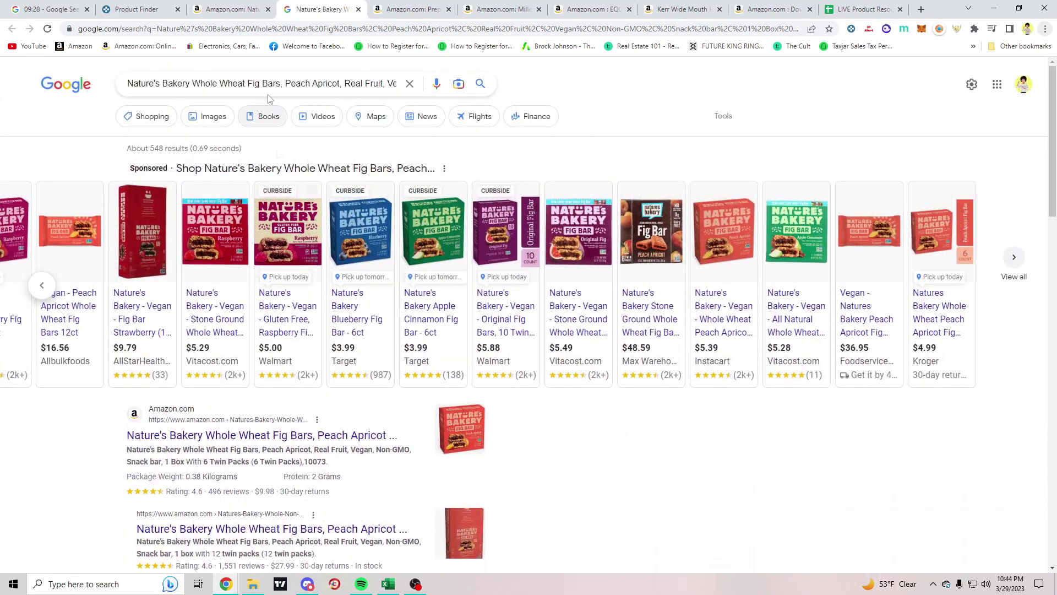
Return to the Amazon fig bar listing and switch Keepa from the price chart to Data
{"action": "left_click", "coordinate": [237, 9]}
{"action": "scroll", "coordinate": [190, 303], "scroll_direction": "down", "scroll_amount": 3}
{"action": "scroll", "coordinate": [231, 297], "scroll_direction": "down", "scroll_amount": 5}
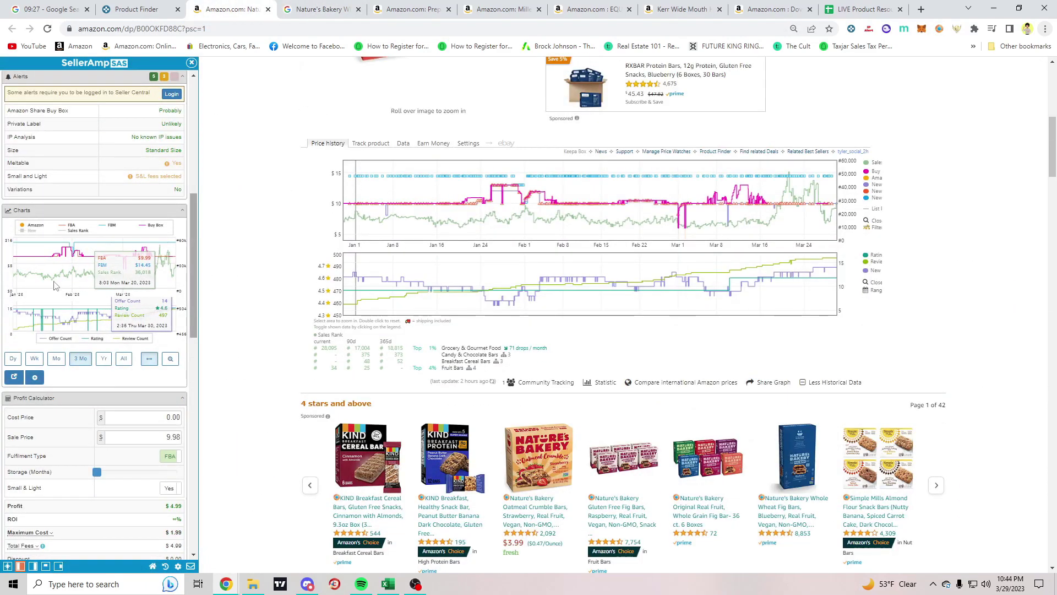
{"action": "scroll", "coordinate": [63, 273], "scroll_direction": "down", "scroll_amount": 5}
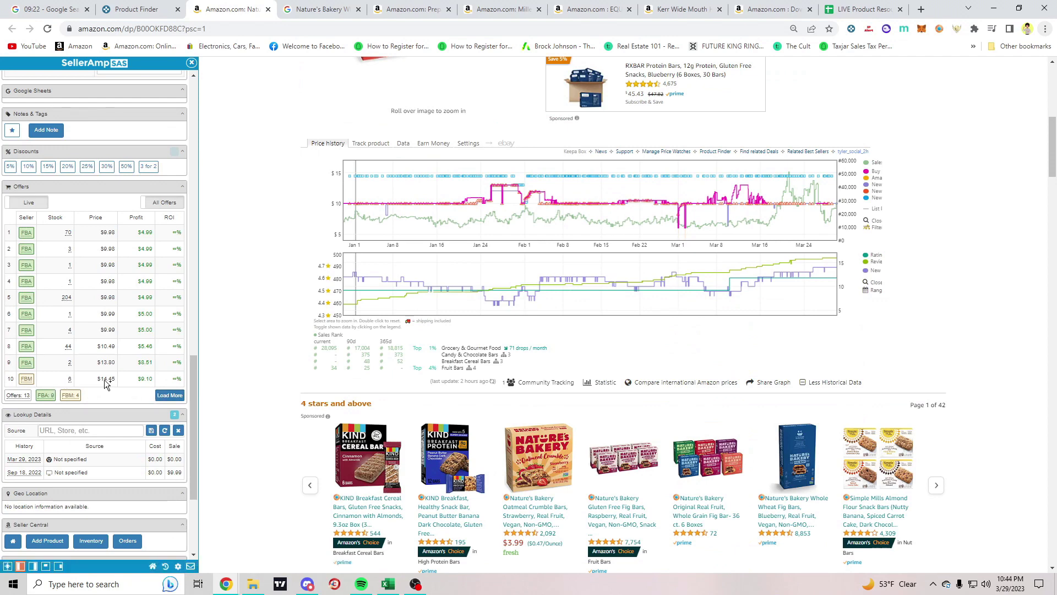
{"action": "scroll", "coordinate": [477, 203], "scroll_direction": "up", "scroll_amount": 3}
{"action": "left_click", "coordinate": [404, 309]}
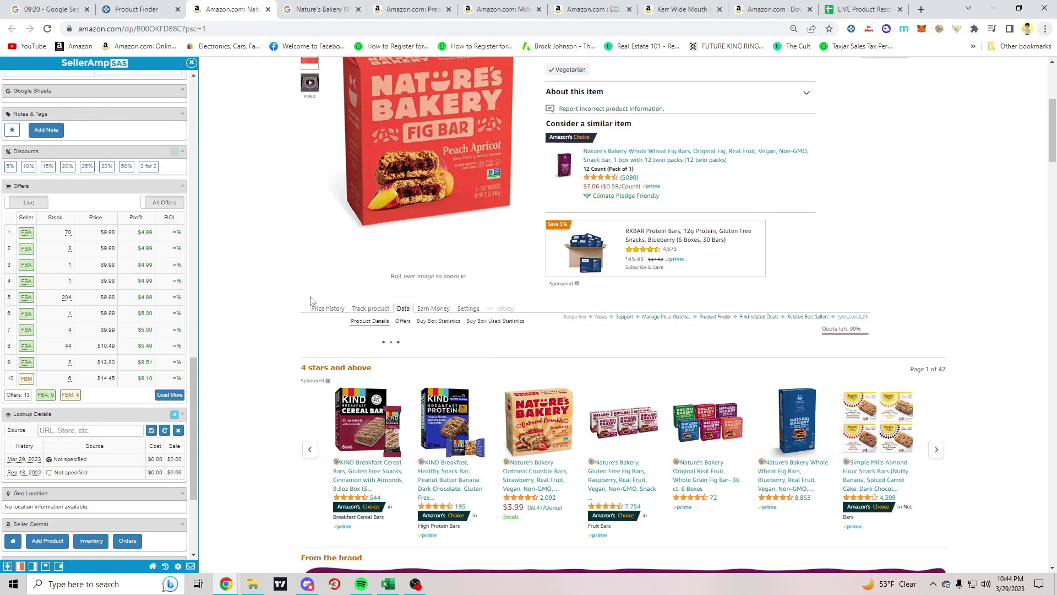
{"action": "scroll", "coordinate": [397, 259], "scroll_direction": "down", "scroll_amount": 2}
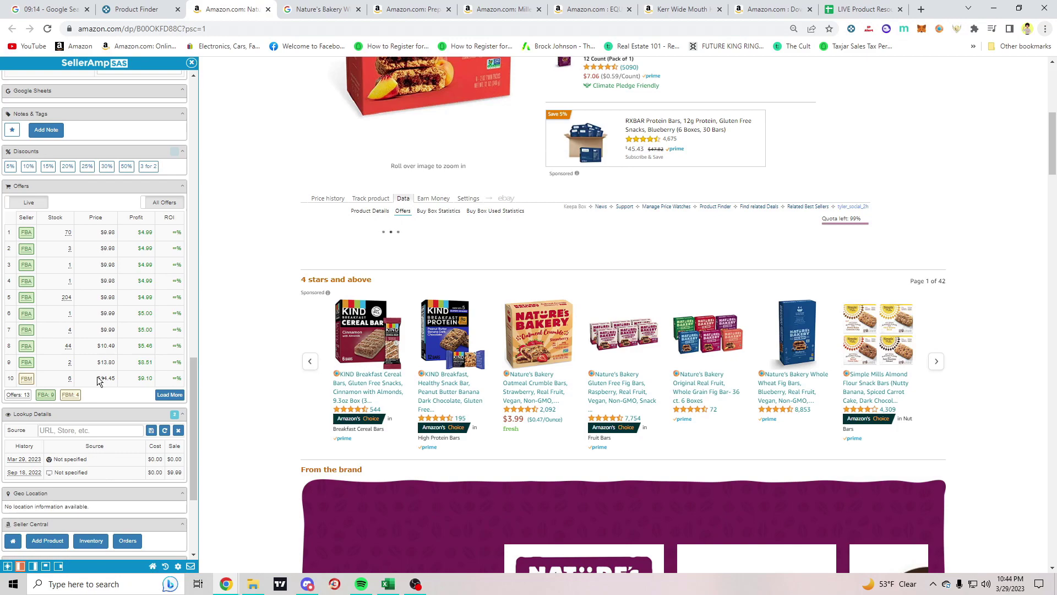
Scroll through Keepa's table of competing seller offers for the fig bars
{"action": "scroll", "coordinate": [239, 371], "scroll_direction": "up", "scroll_amount": 5}
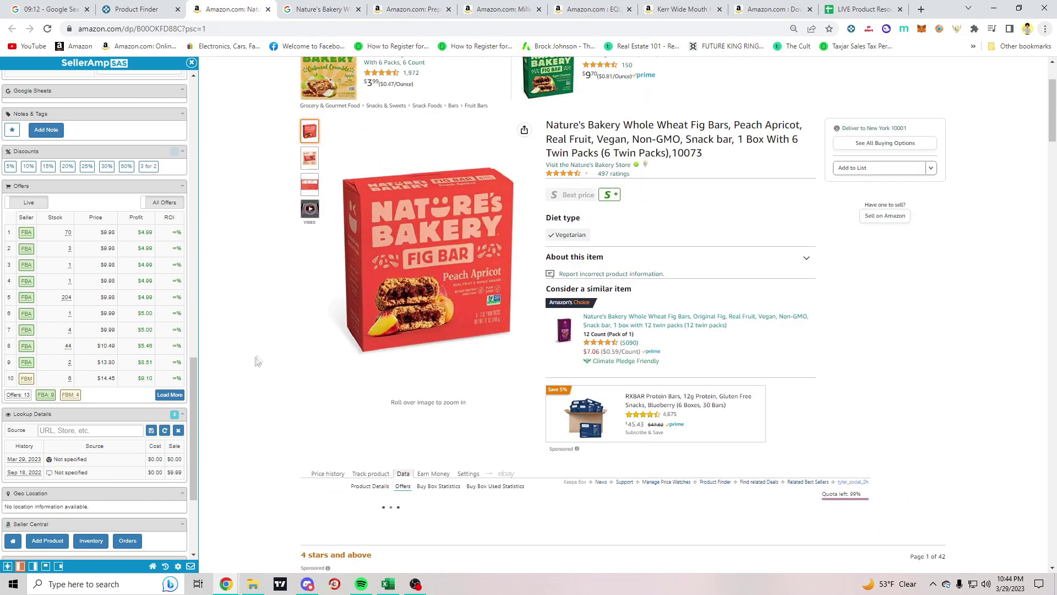
{"action": "scroll", "coordinate": [342, 335], "scroll_direction": "down", "scroll_amount": 3}
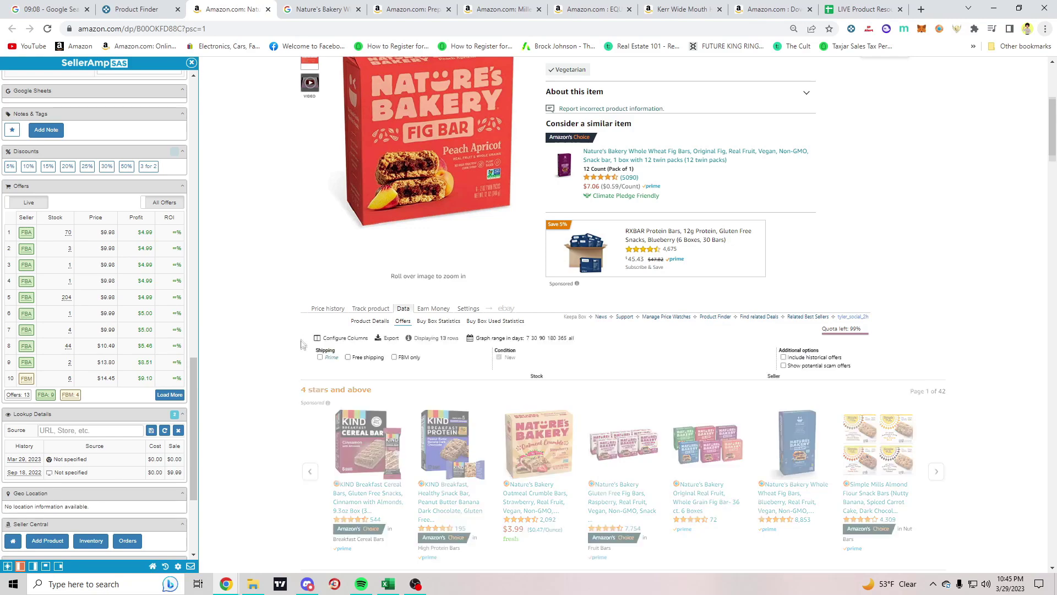
{"action": "scroll", "coordinate": [302, 342], "scroll_direction": "down", "scroll_amount": 3}
{"action": "scroll", "coordinate": [562, 339], "scroll_direction": "down", "scroll_amount": 3}
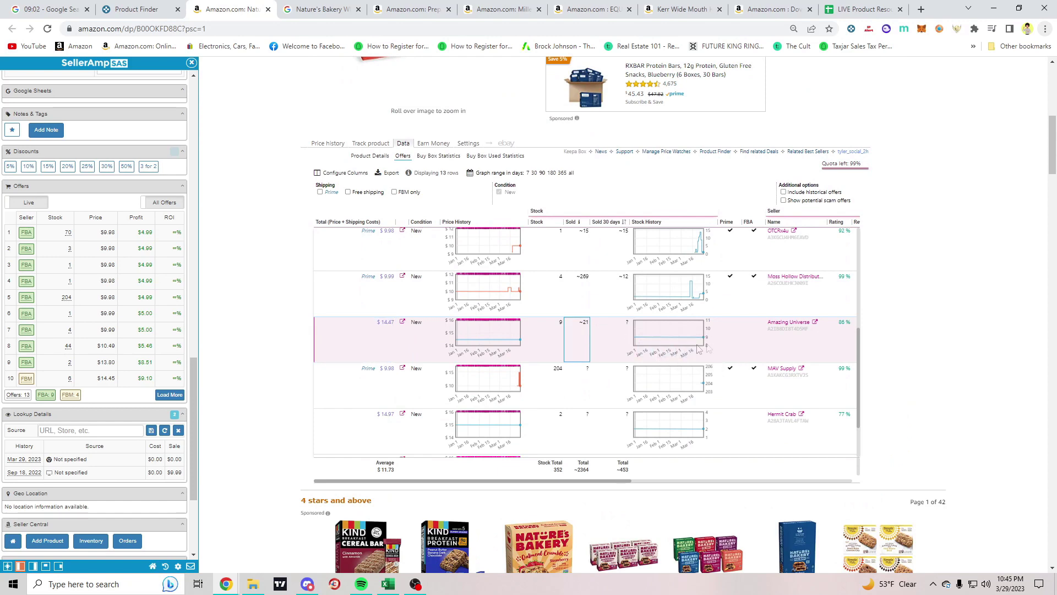
{"action": "scroll", "coordinate": [567, 370], "scroll_direction": "down", "scroll_amount": 1}
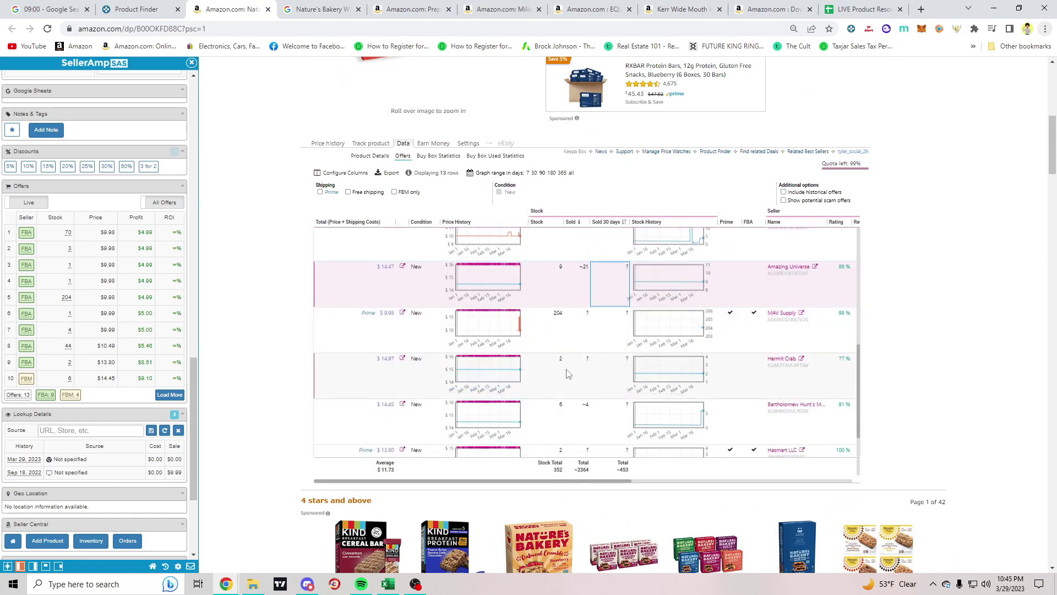
{"action": "scroll", "coordinate": [569, 373], "scroll_direction": "down", "scroll_amount": 1}
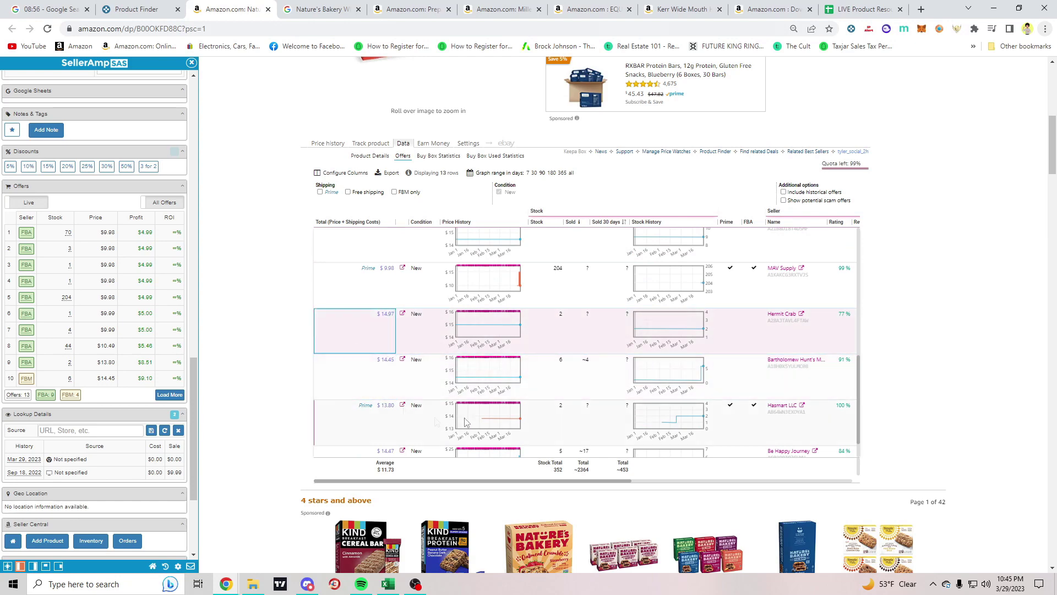
{"action": "scroll", "coordinate": [465, 422], "scroll_direction": "down", "scroll_amount": 2}
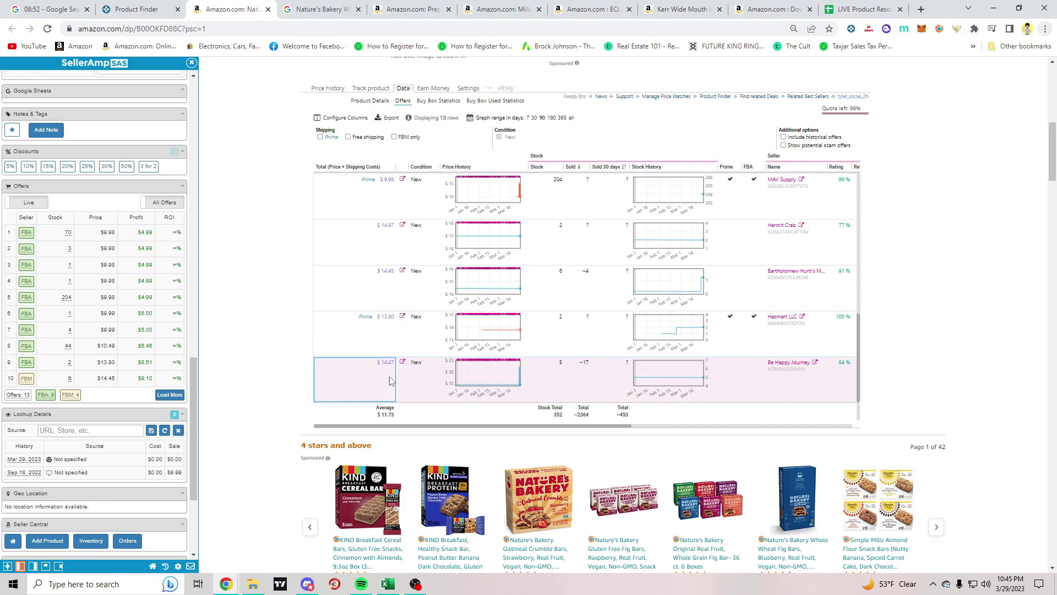
Set SellerAmp's sale price to the $14.45 FBM offer, showing $9.10 profit
{"action": "mouse_move", "coordinate": [586, 432]}
{"action": "left_mouse_down"}
{"action": "mouse_move", "coordinate": [793, 433]}
{"action": "mouse_move", "coordinate": [586, 432]}
{"action": "left_mouse_up"}
{"action": "scroll", "coordinate": [504, 347], "scroll_direction": "up", "scroll_amount": 4}
{"action": "scroll", "coordinate": [504, 347], "scroll_direction": "up", "scroll_amount": 3}
{"action": "scroll", "coordinate": [605, 315], "scroll_direction": "down", "scroll_amount": 2}
{"action": "scroll", "coordinate": [605, 315], "scroll_direction": "up", "scroll_amount": 2}
{"action": "scroll", "coordinate": [605, 315], "scroll_direction": "up", "scroll_amount": 7}
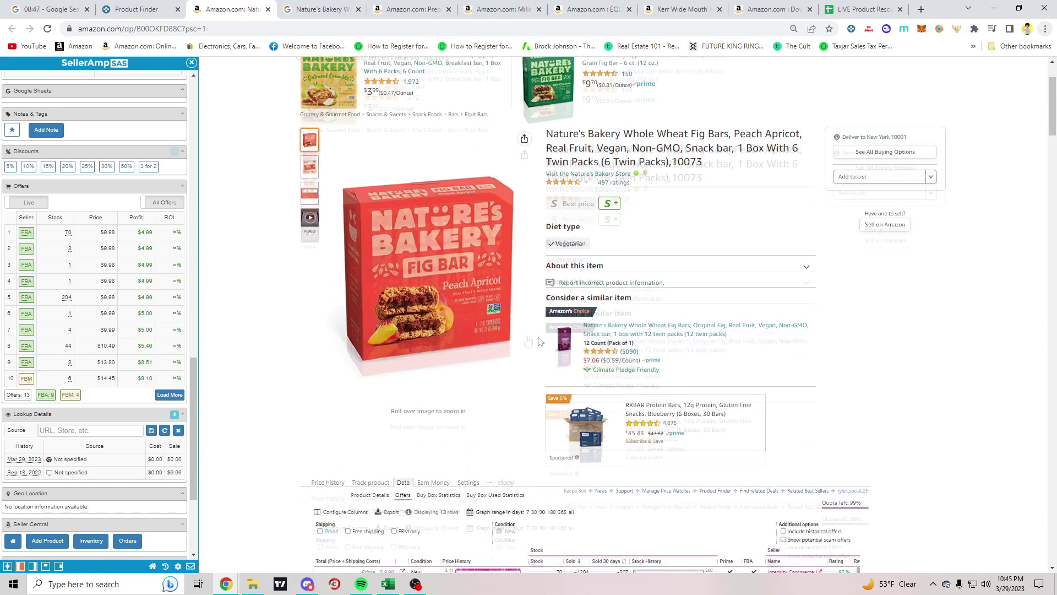
{"action": "scroll", "coordinate": [101, 298], "scroll_direction": "up", "scroll_amount": 3}
{"action": "scroll", "coordinate": [100, 298], "scroll_direction": "up", "scroll_amount": 10}
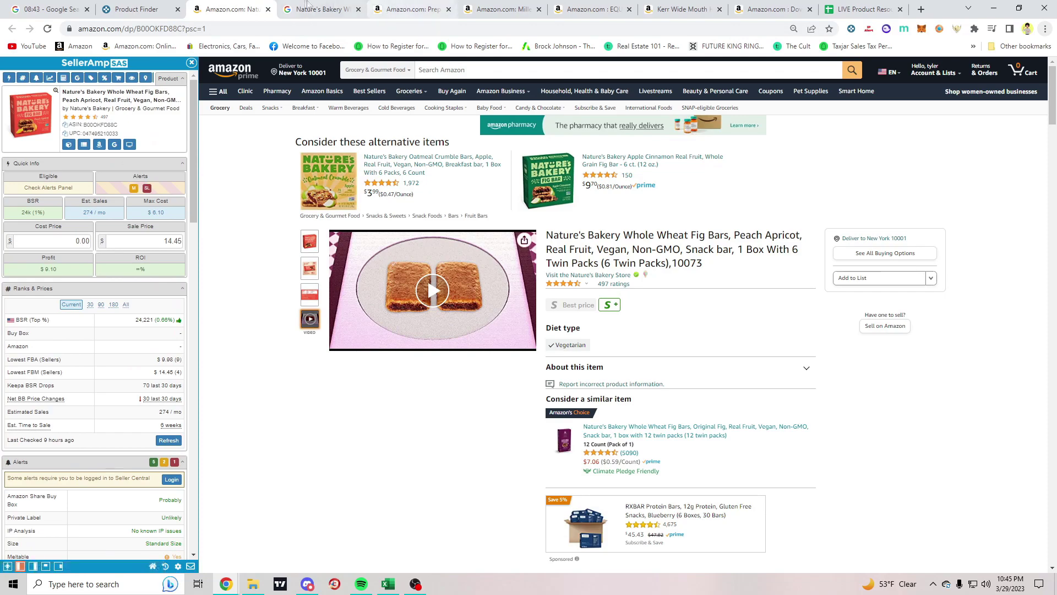
{"action": "left_click", "coordinate": [322, 9]}
{"action": "left_click", "coordinate": [42, 285]}
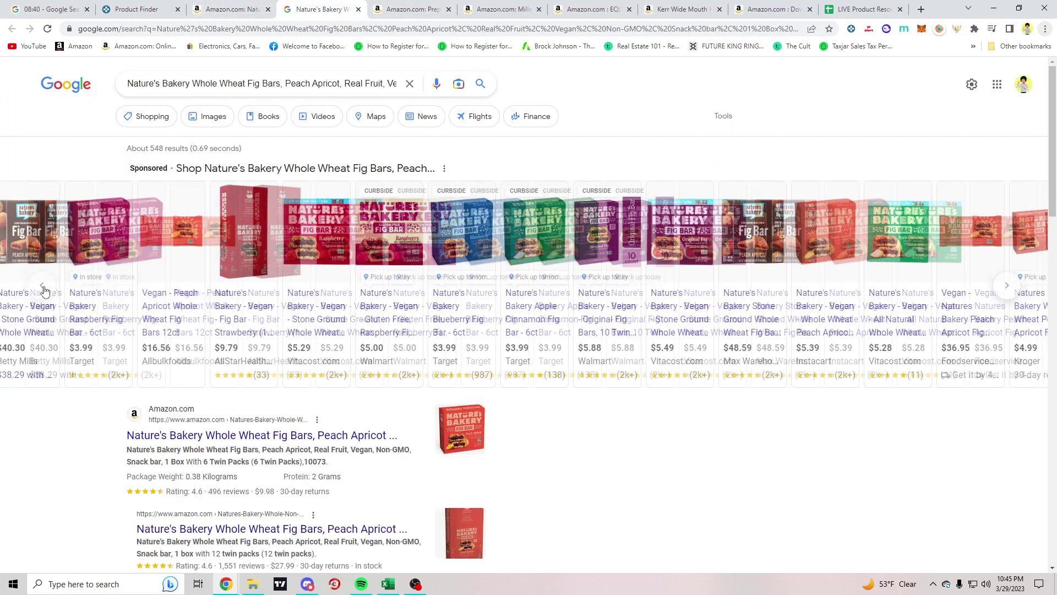
{"action": "left_click", "coordinate": [1007, 285]}
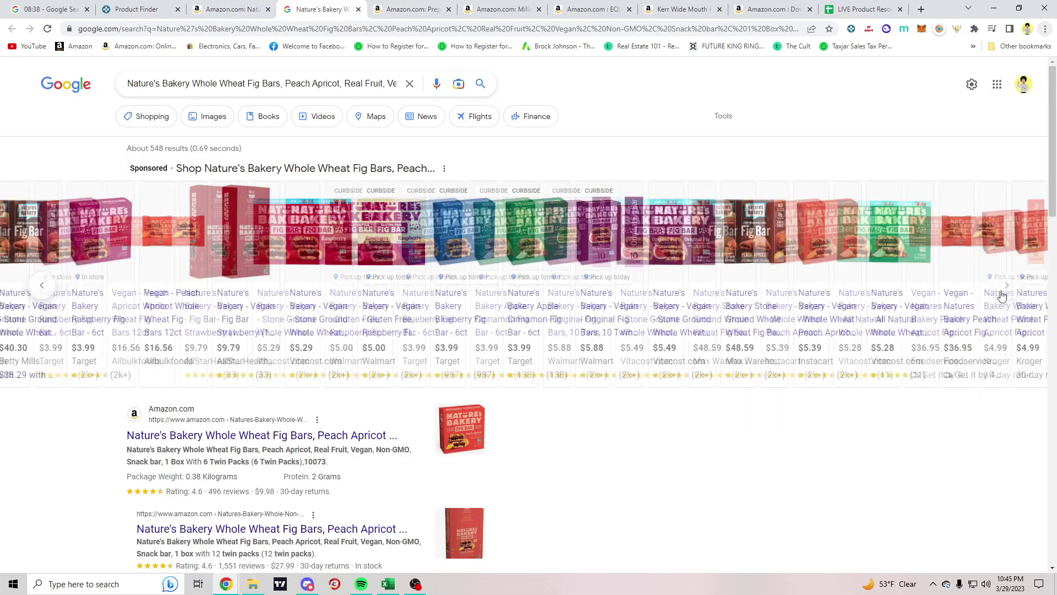
{"action": "scroll", "coordinate": [268, 471], "scroll_direction": "down", "scroll_amount": 5}
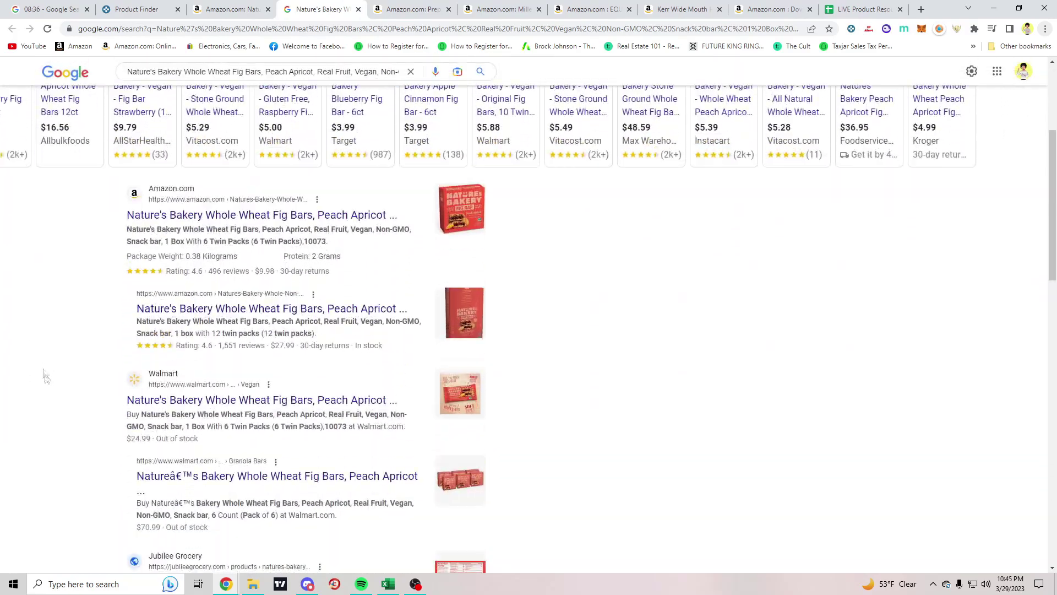
{"action": "scroll", "coordinate": [189, 378], "scroll_direction": "down", "scroll_amount": 1}
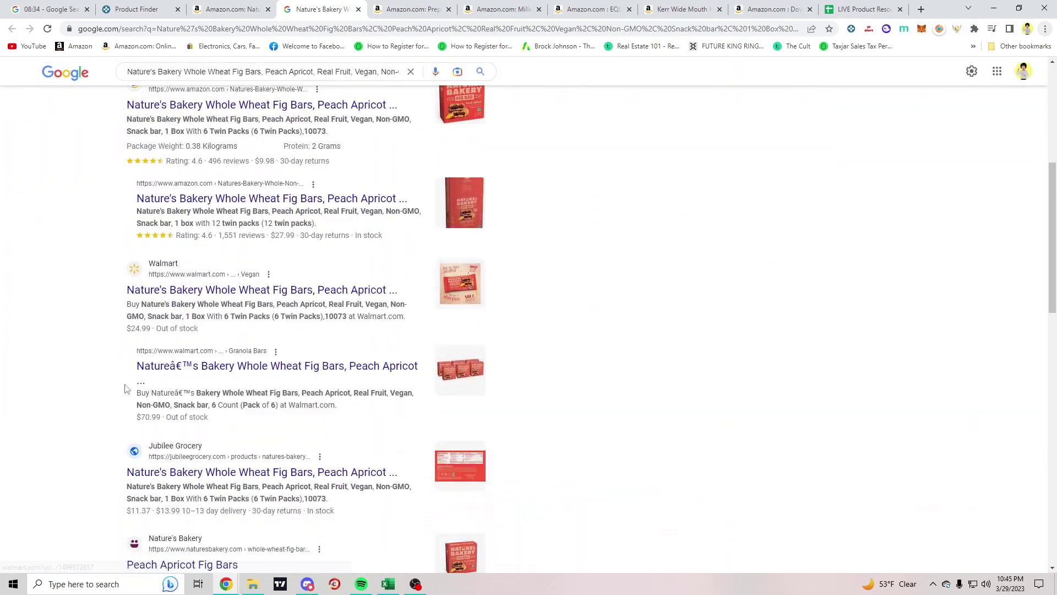
{"action": "scroll", "coordinate": [125, 384], "scroll_direction": "down", "scroll_amount": 2}
{"action": "scroll", "coordinate": [215, 221], "scroll_direction": "up", "scroll_amount": 6}
{"action": "left_click", "coordinate": [253, 7]}
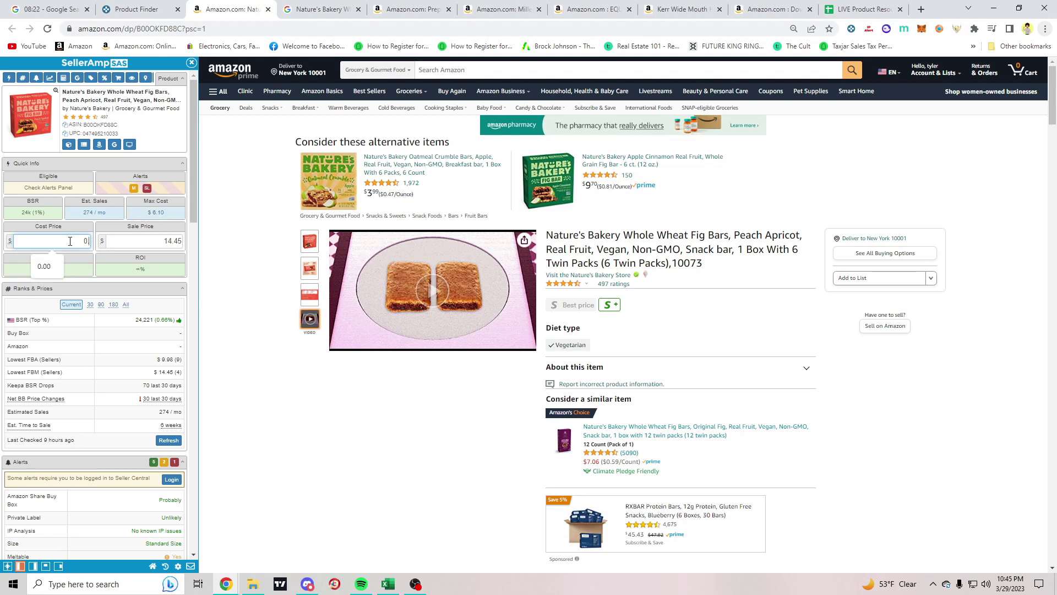
Reset the fig bars' sale price to the 9.98 lowest FBA offer, giving $4.99 profit
{"action": "scroll", "coordinate": [108, 316], "scroll_direction": "down", "scroll_amount": 15}
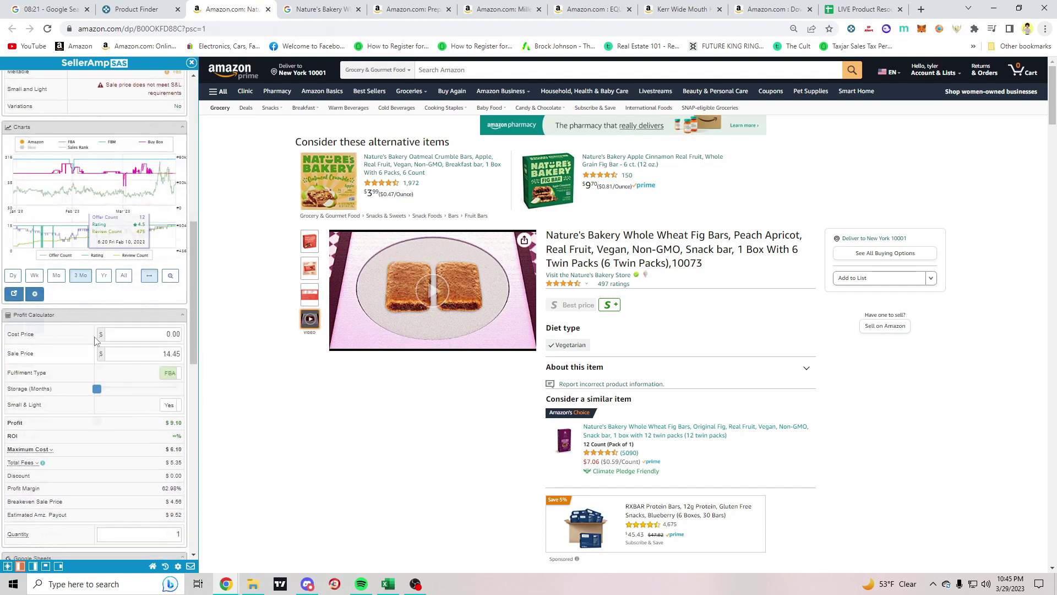
{"action": "scroll", "coordinate": [107, 314], "scroll_direction": "up", "scroll_amount": 15}
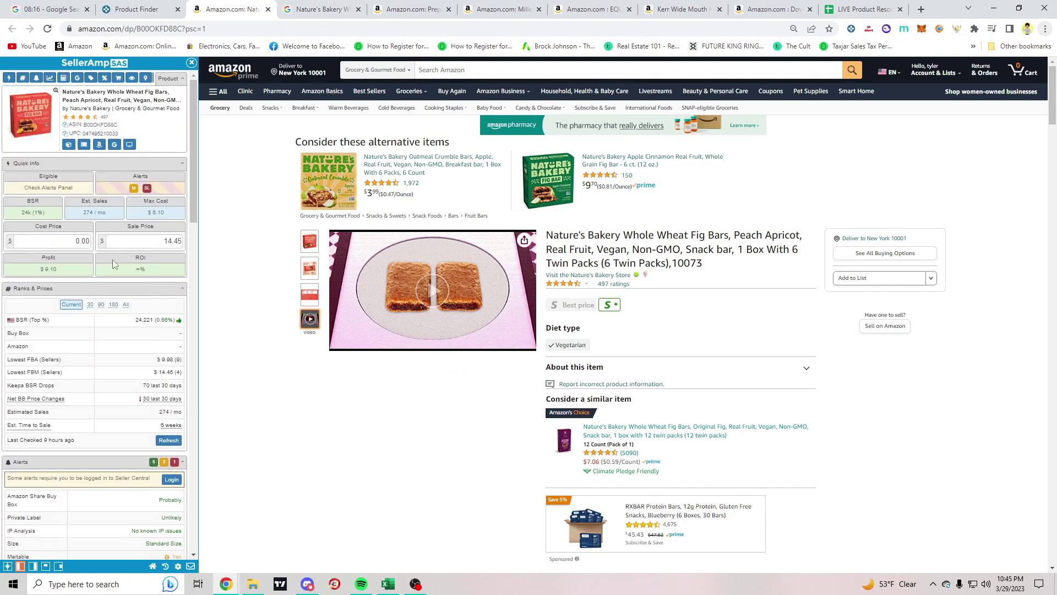
{"action": "scroll", "coordinate": [108, 316], "scroll_direction": "down", "scroll_amount": 15}
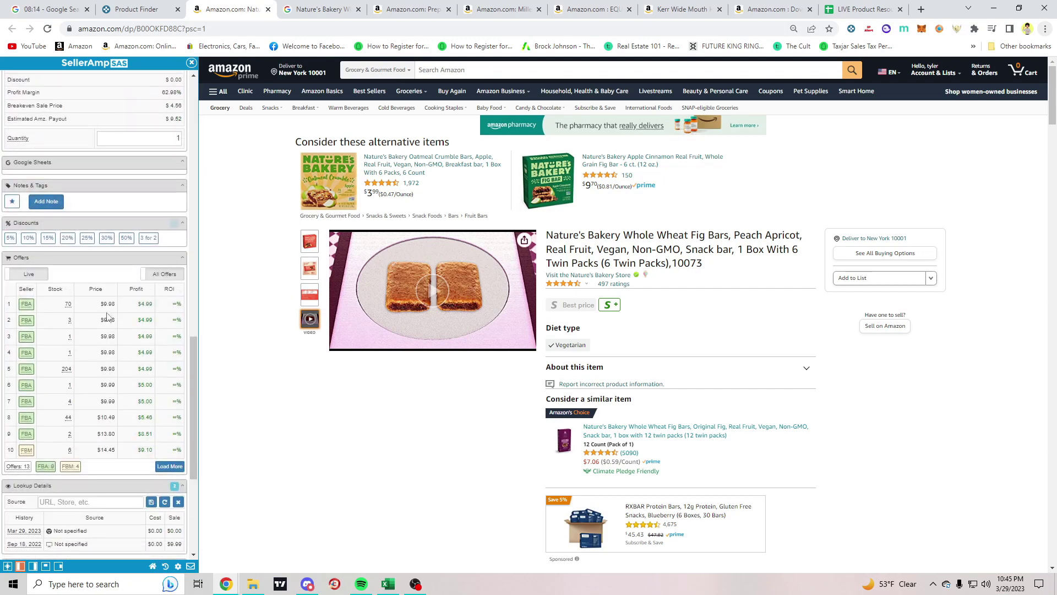
{"action": "scroll", "coordinate": [112, 330], "scroll_direction": "up", "scroll_amount": 15}
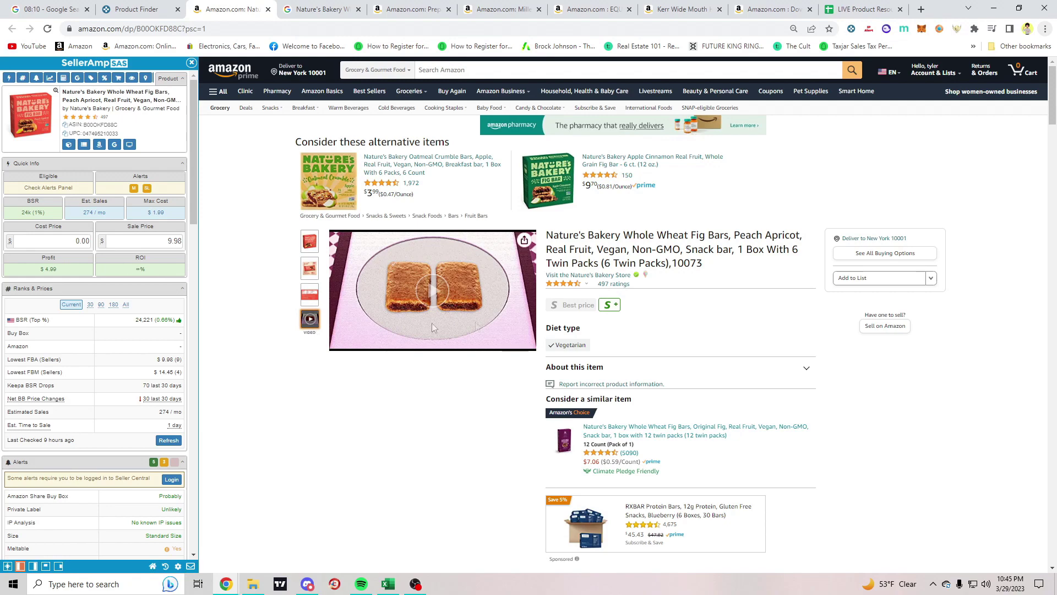
{"action": "mouse_move", "coordinate": [307, 249]}
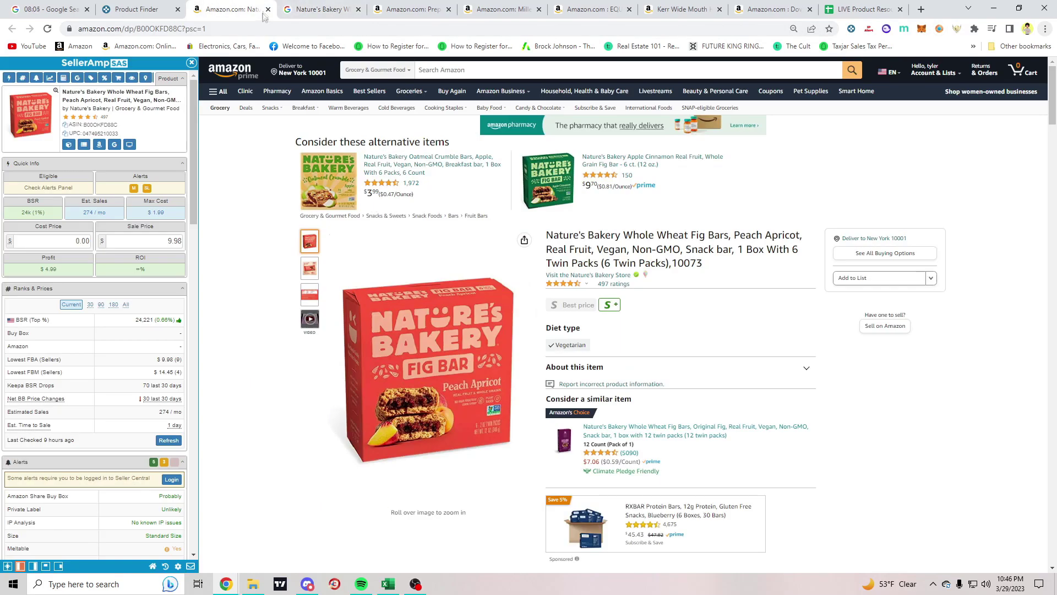
Close both Nature's Bakery tabs and view the Preparation H listing's 1-star customer reviews
{"action": "left_click", "coordinate": [268, 10]}
{"action": "left_click", "coordinate": [267, 10]}
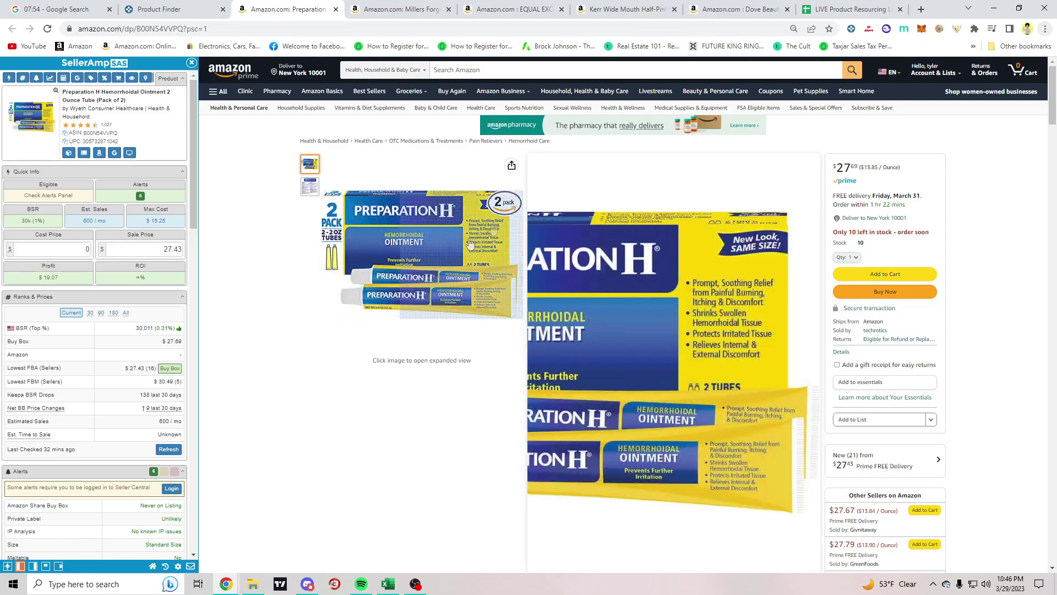
{"action": "scroll", "coordinate": [112, 286], "scroll_direction": "down", "scroll_amount": 10}
{"action": "scroll", "coordinate": [266, 295], "scroll_direction": "down", "scroll_amount": 15}
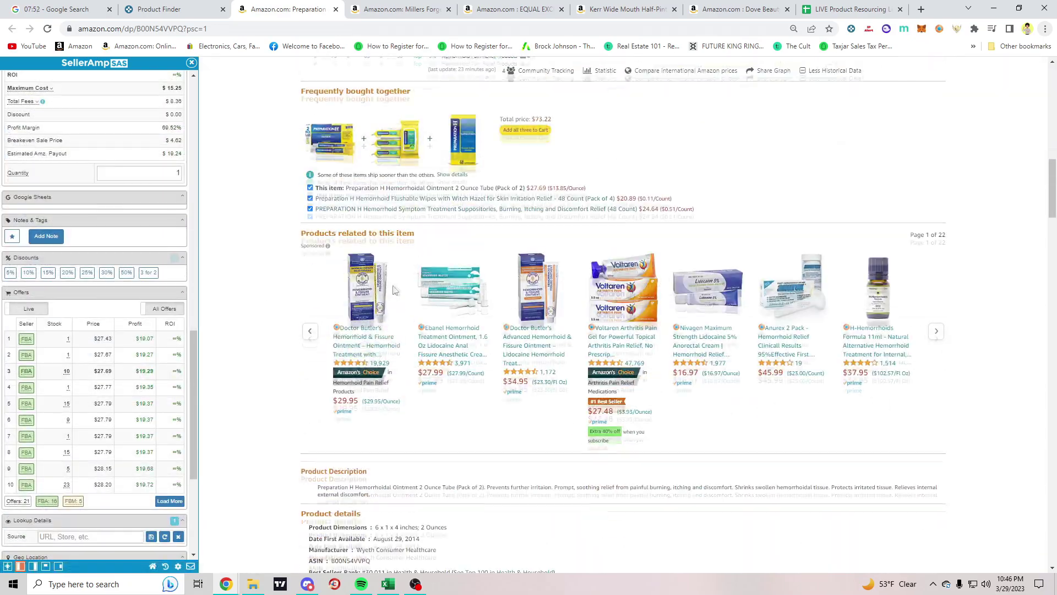
{"action": "scroll", "coordinate": [353, 288], "scroll_direction": "down", "scroll_amount": 20}
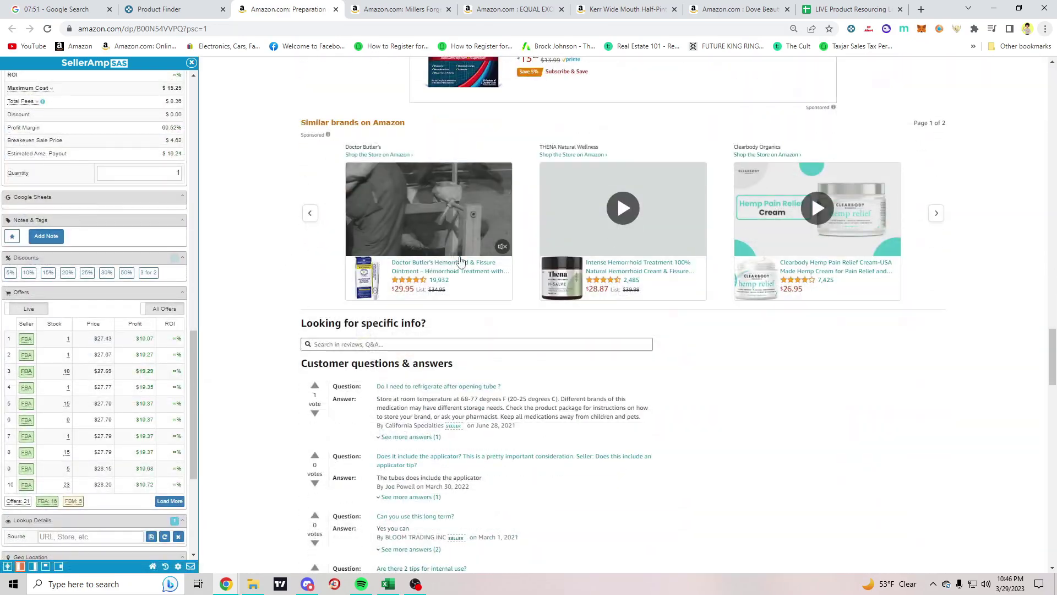
{"action": "scroll", "coordinate": [332, 249], "scroll_direction": "down", "scroll_amount": 8}
{"action": "scroll", "coordinate": [353, 385], "scroll_direction": "up", "scroll_amount": 8}
{"action": "scroll", "coordinate": [364, 472], "scroll_direction": "down", "scroll_amount": 1}
{"action": "left_click", "coordinate": [370, 468]}
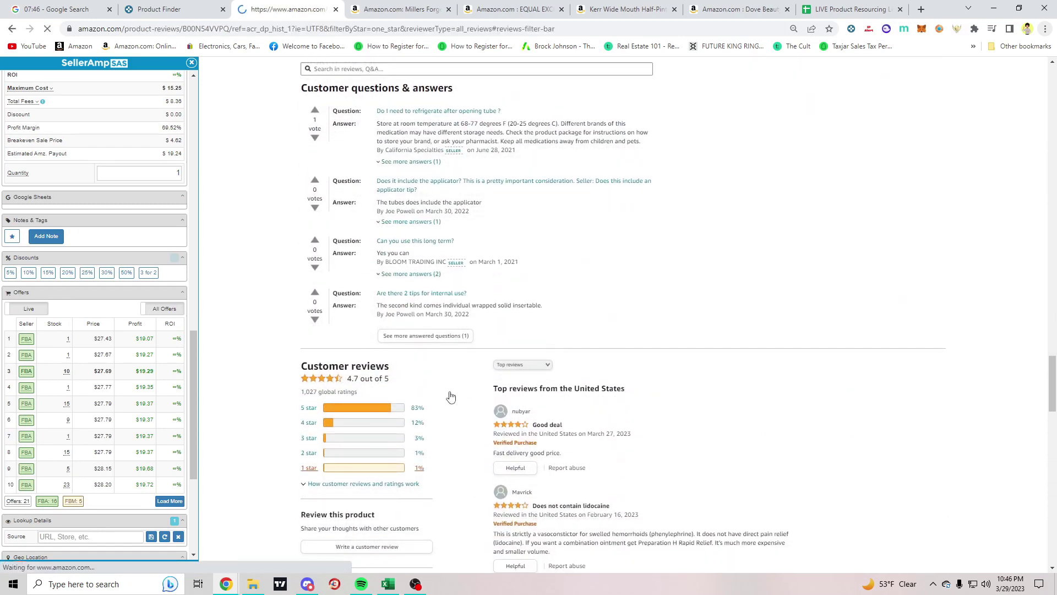
Filter Preparation H reviews to image-only, then 2-star and 3-star, and return to the product page
{"action": "scroll", "coordinate": [112, 271], "scroll_direction": "up", "scroll_amount": 1}
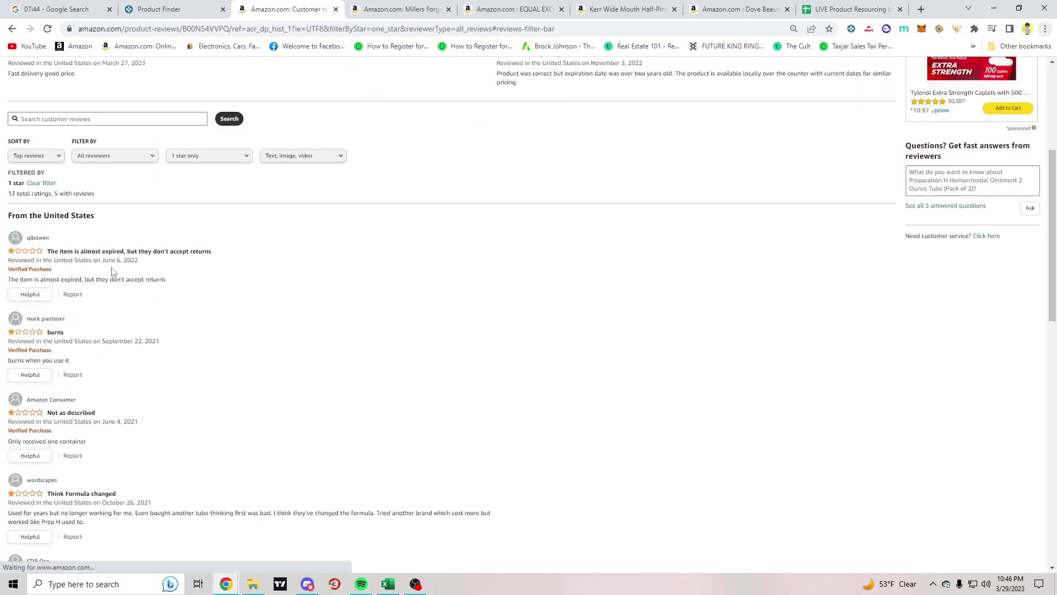
{"action": "scroll", "coordinate": [97, 307], "scroll_direction": "down", "scroll_amount": 3}
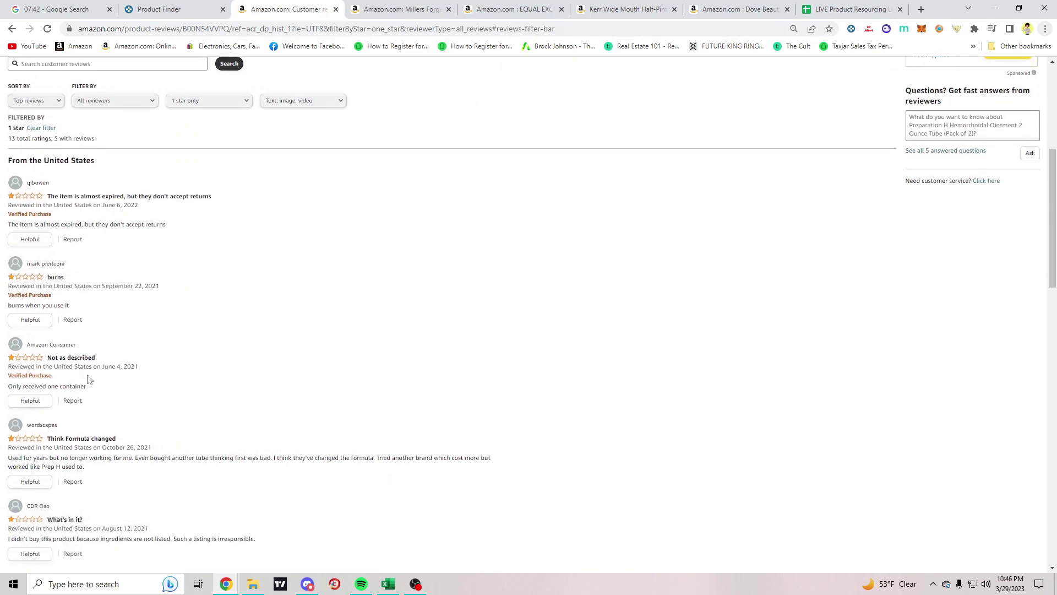
{"action": "scroll", "coordinate": [178, 306], "scroll_direction": "up", "scroll_amount": 8}
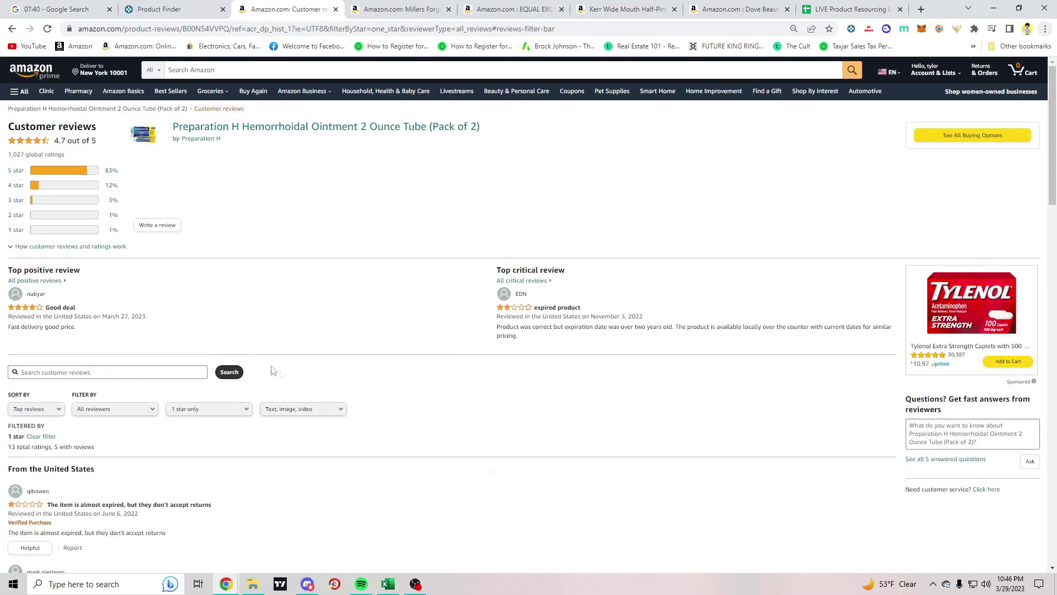
{"action": "left_click", "coordinate": [308, 423]}
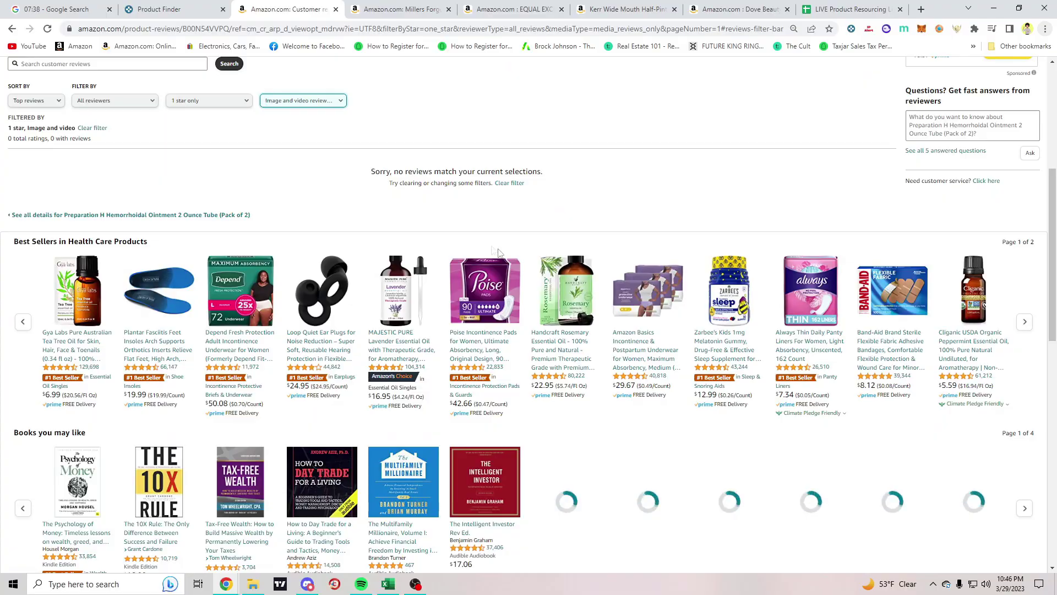
{"action": "scroll", "coordinate": [123, 208], "scroll_direction": "up", "scroll_amount": 4}
{"action": "scroll", "coordinate": [123, 208], "scroll_direction": "up", "scroll_amount": 2}
{"action": "left_click", "coordinate": [71, 219]}
{"action": "scroll", "coordinate": [72, 202], "scroll_direction": "up", "scroll_amount": 2}
{"action": "left_click", "coordinate": [72, 168]}
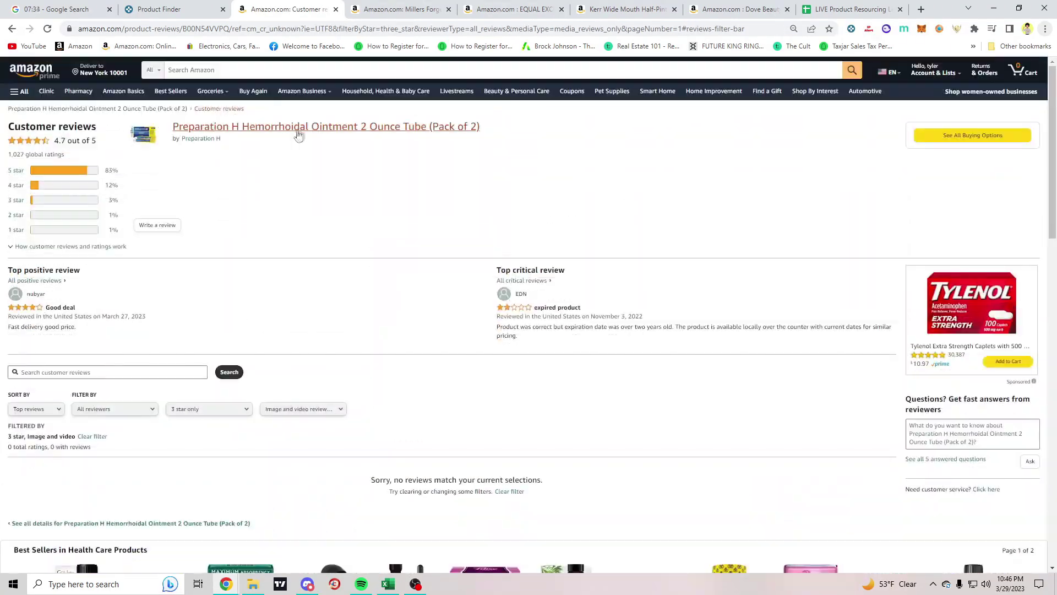
{"action": "left_click", "coordinate": [298, 131]}
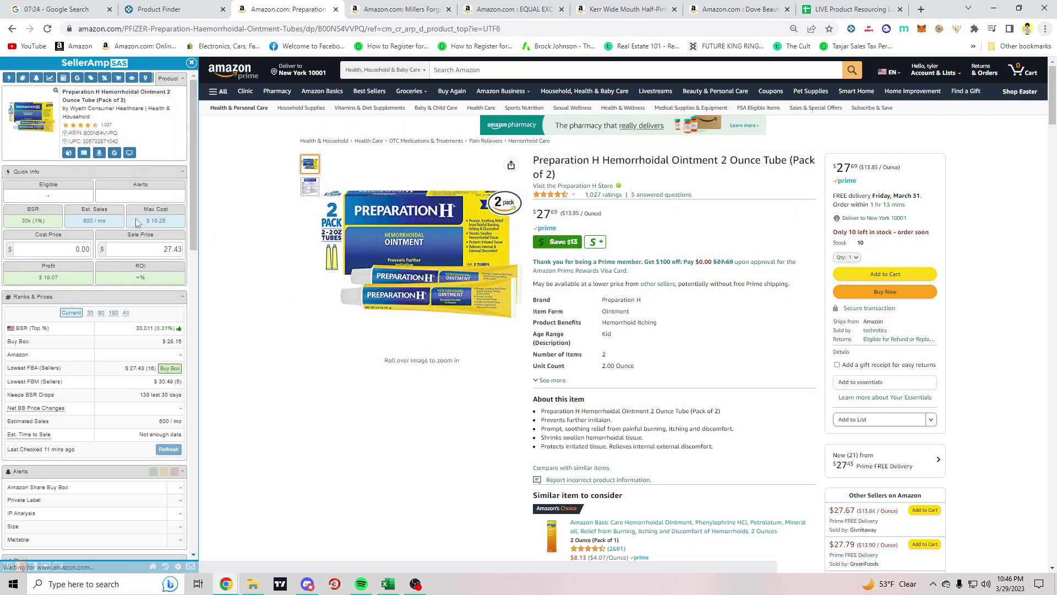
Check SellerAmp's Offers table and Keepa chart, then search the Preparation H 2-pack title on Google
{"action": "scroll", "coordinate": [138, 222], "scroll_direction": "down", "scroll_amount": 15}
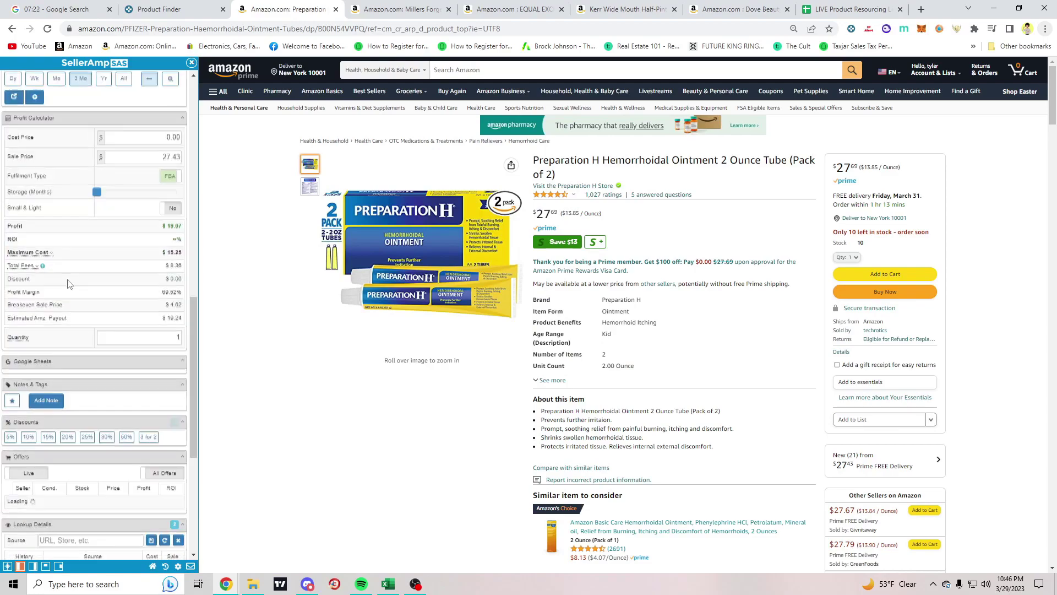
{"action": "scroll", "coordinate": [103, 331], "scroll_direction": "up", "scroll_amount": 5}
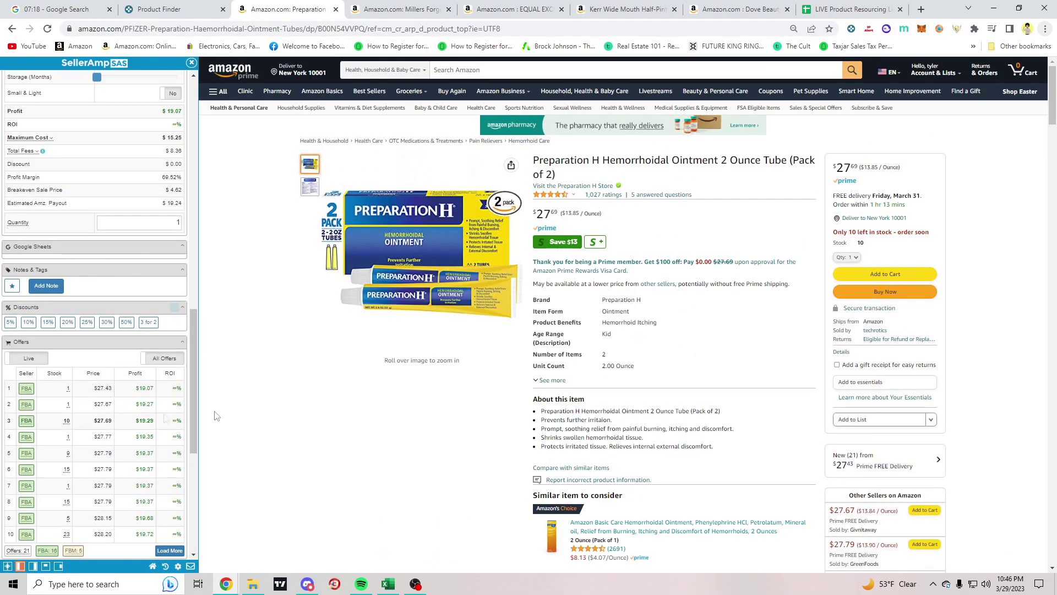
{"action": "scroll", "coordinate": [108, 435], "scroll_direction": "up", "scroll_amount": 4}
{"action": "scroll", "coordinate": [807, 359], "scroll_direction": "down", "scroll_amount": 7}
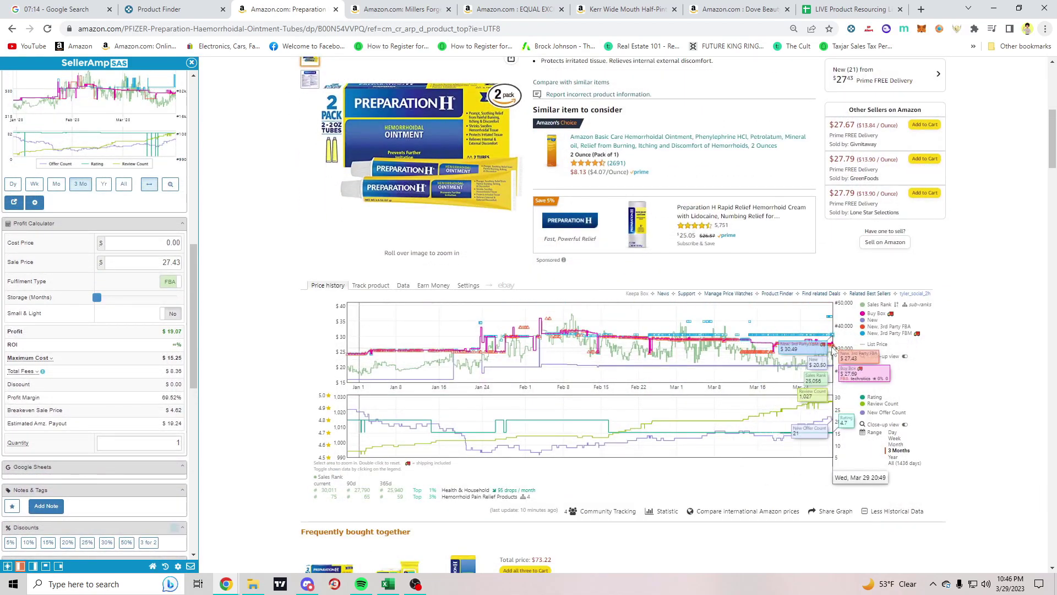
{"action": "scroll", "coordinate": [384, 315], "scroll_direction": "up", "scroll_amount": 8}
{"action": "scroll", "coordinate": [126, 234], "scroll_direction": "up", "scroll_amount": 4}
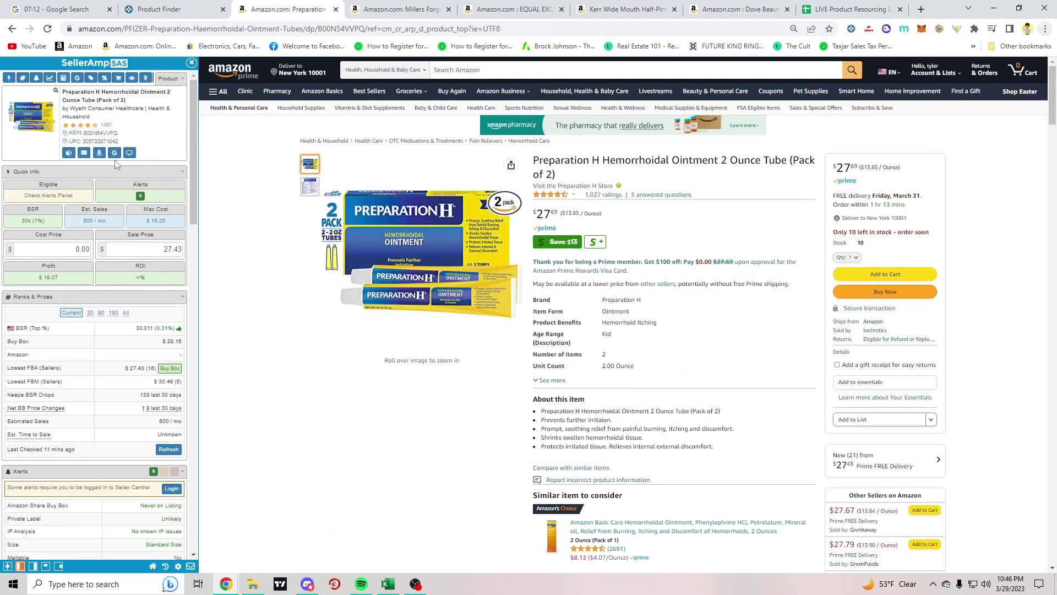
{"action": "left_click", "coordinate": [115, 156]}
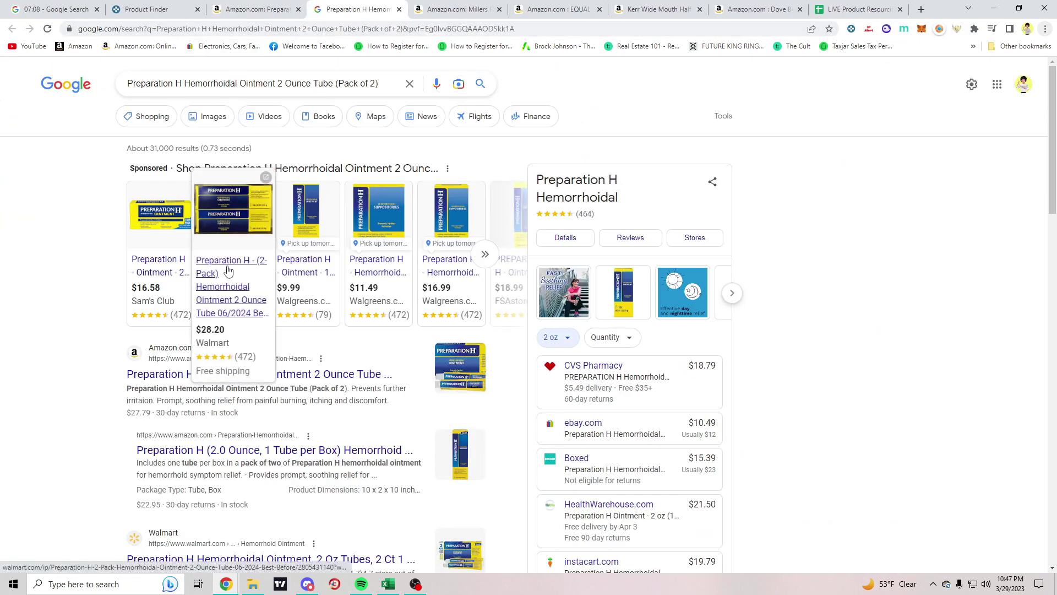
Open the $16.58 Sam's Club twin pack result in a new tab after noting Amazon's $19.07 profit
{"action": "middle_click", "coordinate": [148, 288]}
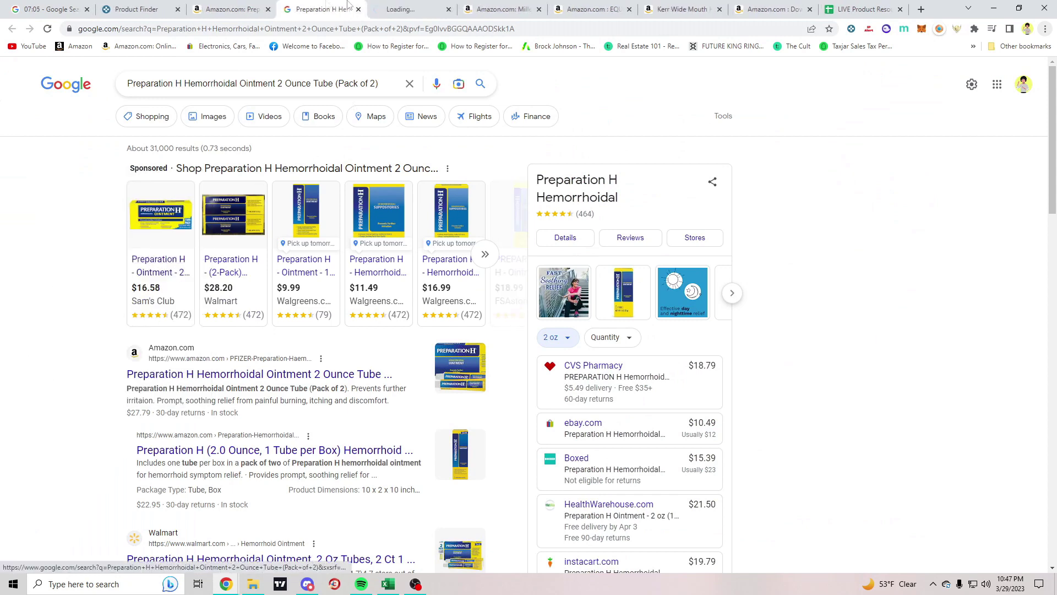
{"action": "left_click", "coordinate": [230, 6]}
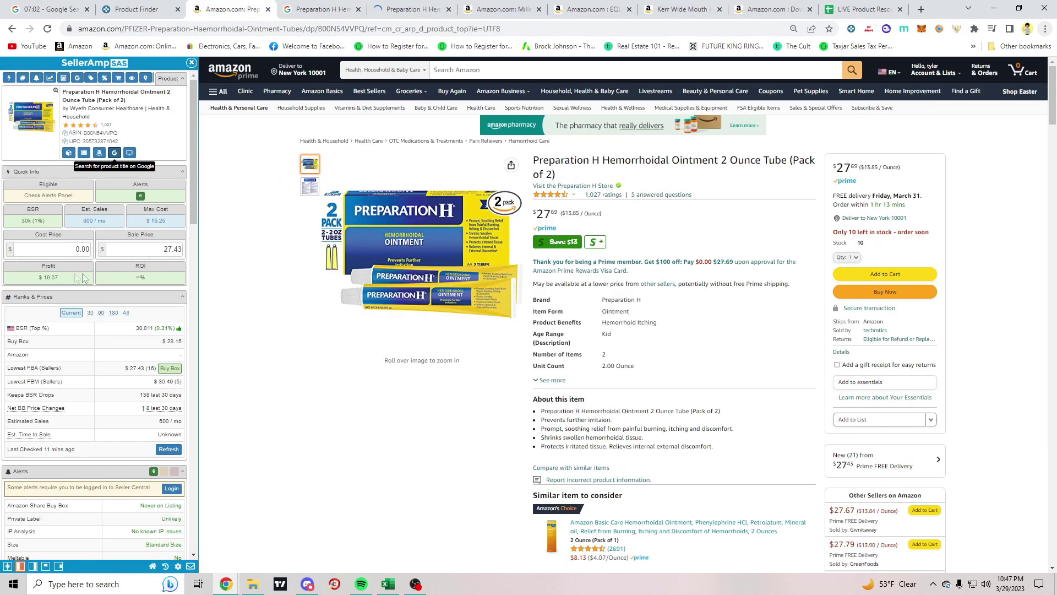
{"action": "left_click_drag", "start_coordinate": [83, 277], "coordinate": [51, 277]}
{"action": "left_click", "coordinate": [314, 9]}
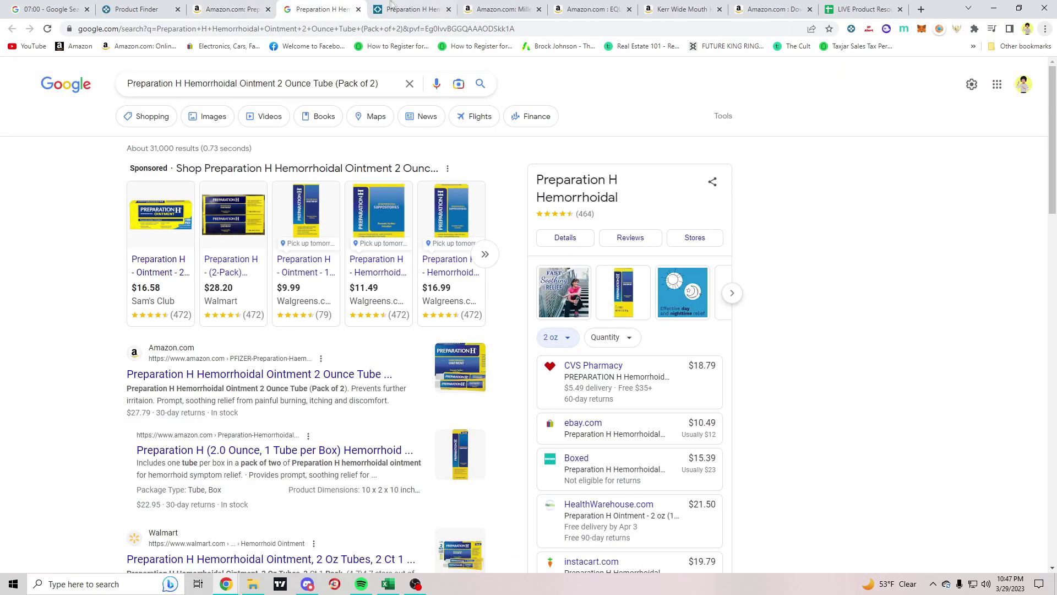
{"action": "left_click", "coordinate": [392, 9]}
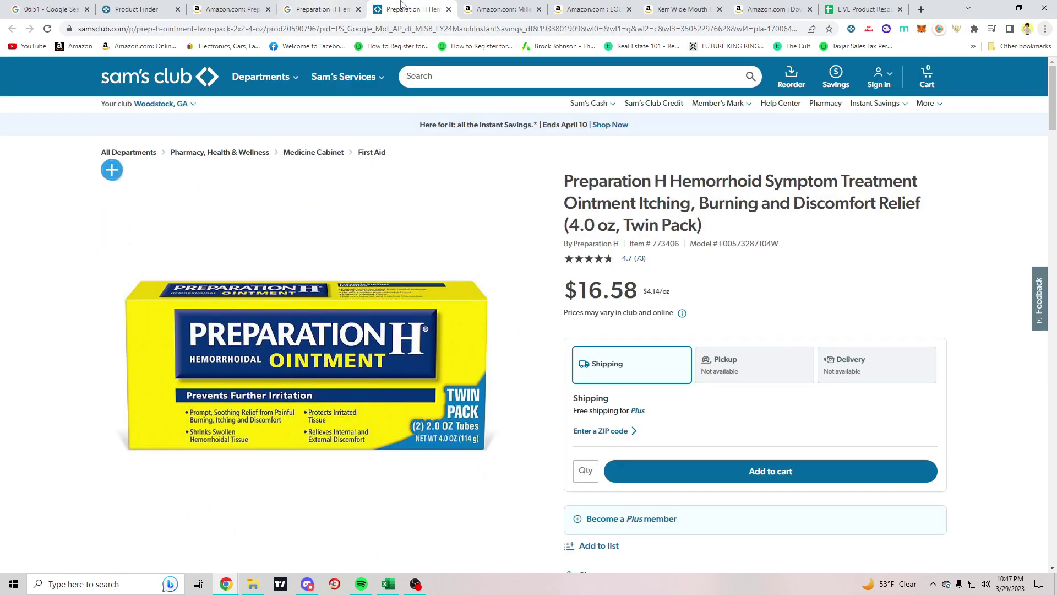
Place the Sam's Club tab beside Amazon and compare against Amazon's Drug Facts and 2-pack box images
{"action": "left_click_drag", "start_coordinate": [408, 9], "coordinate": [320, 9]}
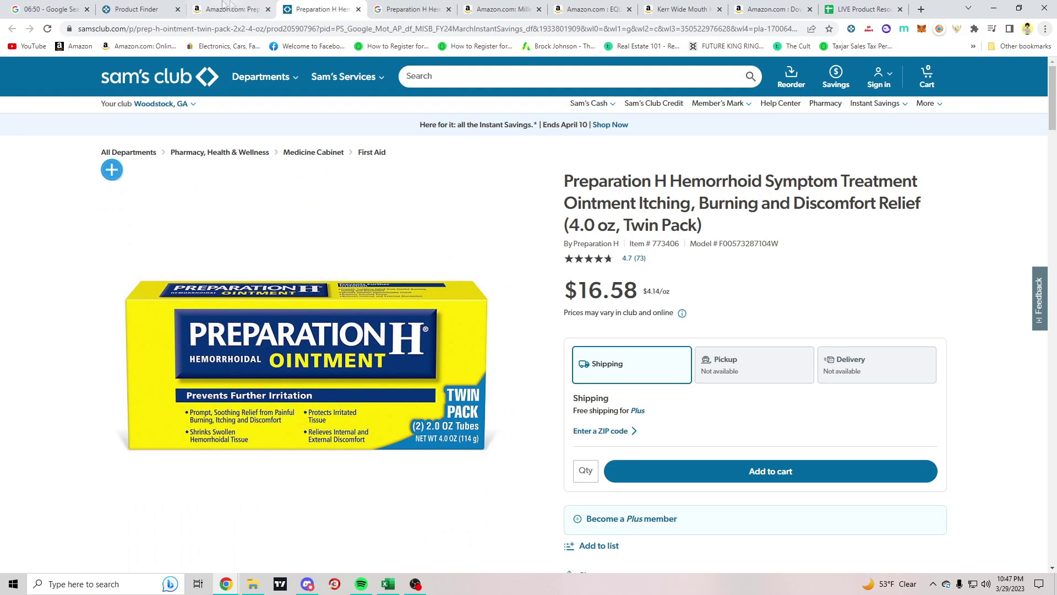
{"action": "left_click", "coordinate": [265, 12]}
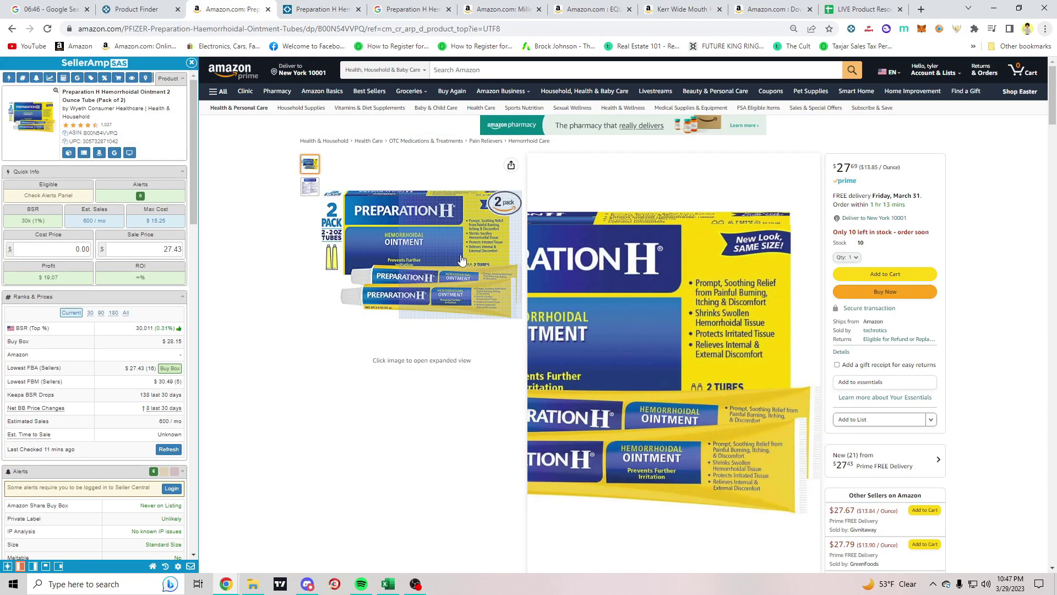
{"action": "left_click", "coordinate": [311, 189]}
{"action": "left_click", "coordinate": [305, 162]}
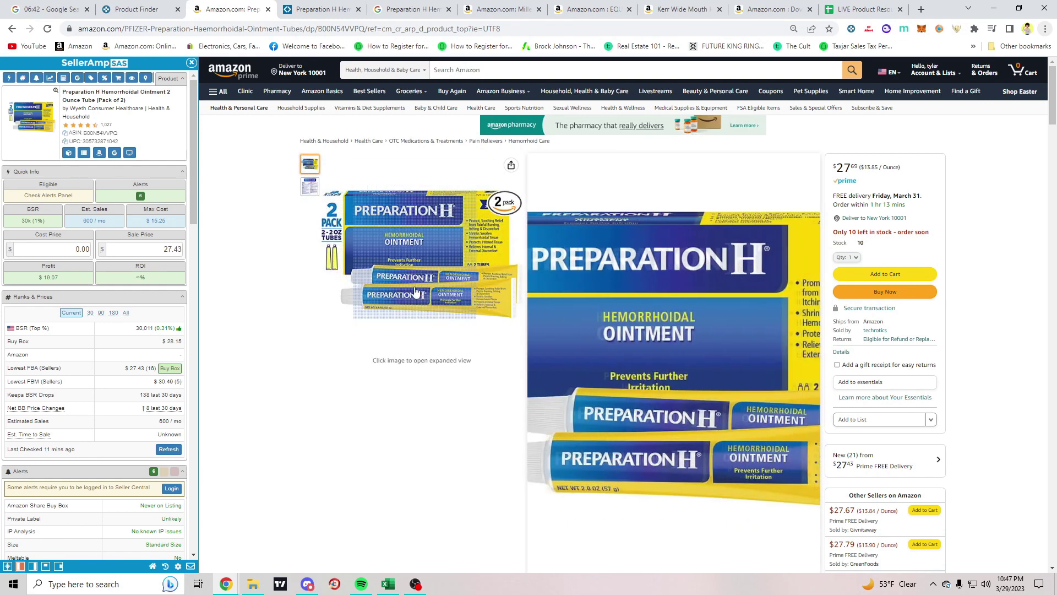
{"action": "left_click", "coordinate": [302, 5]}
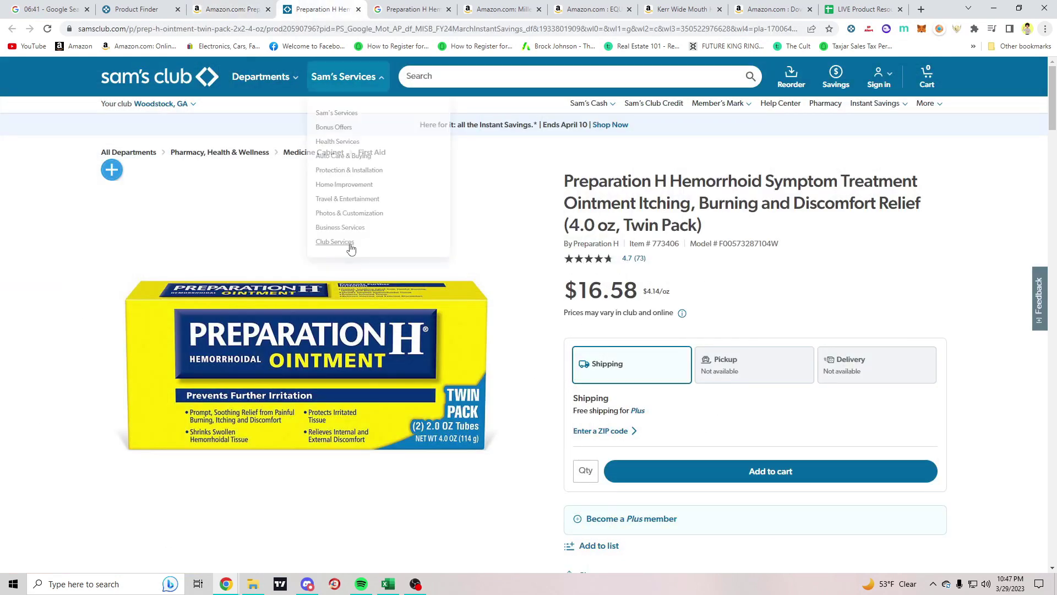
Enter the 16.58 Sam's Club price as SellerAmp's cost price
{"action": "left_click", "coordinate": [231, 9]}
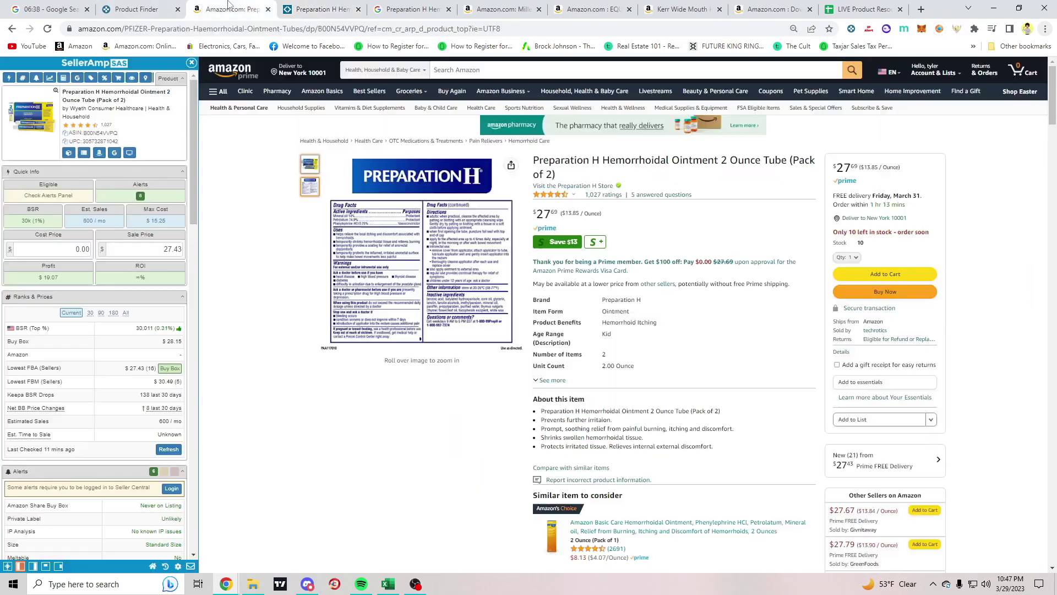
{"action": "left_click", "coordinate": [82, 249]}
{"action": "type", "text": "16"}
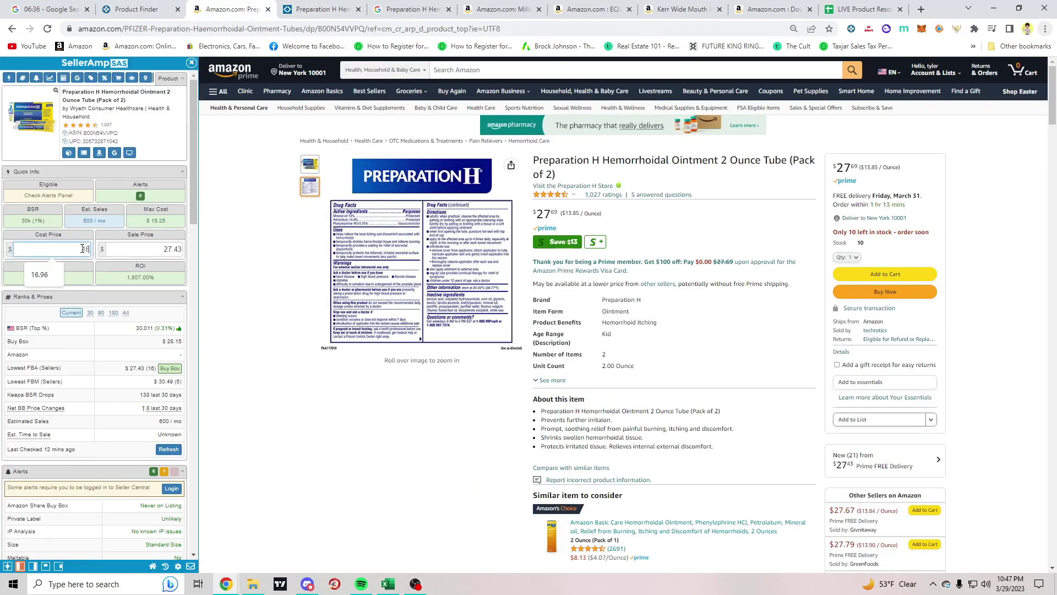
{"action": "type", "text": ".58"}
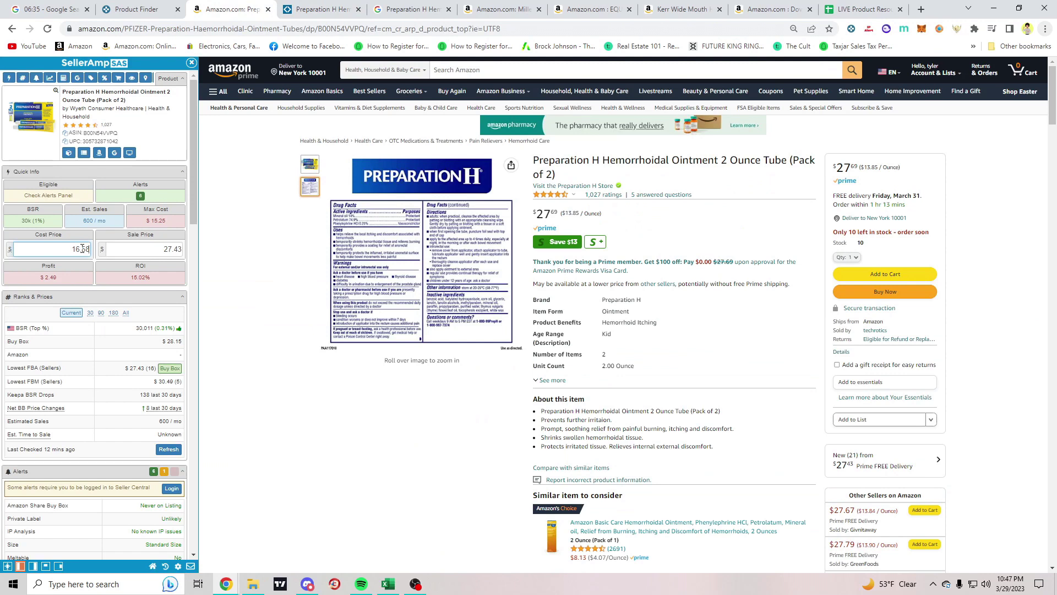
{"action": "left_click", "coordinate": [100, 292]}
Review SellerAmp's Offers table and the Keepa price chart for the Preparation H 2-pack
{"action": "scroll", "coordinate": [400, 283], "scroll_direction": "down", "scroll_amount": 4}
{"action": "scroll", "coordinate": [81, 351], "scroll_direction": "down", "scroll_amount": 6}
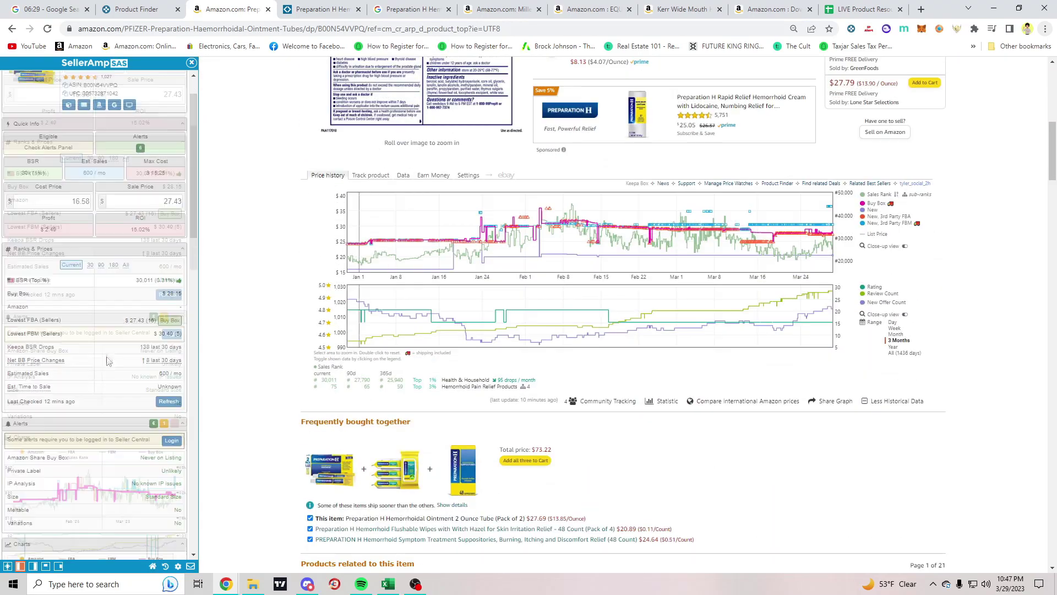
{"action": "scroll", "coordinate": [81, 351], "scroll_direction": "down", "scroll_amount": 4}
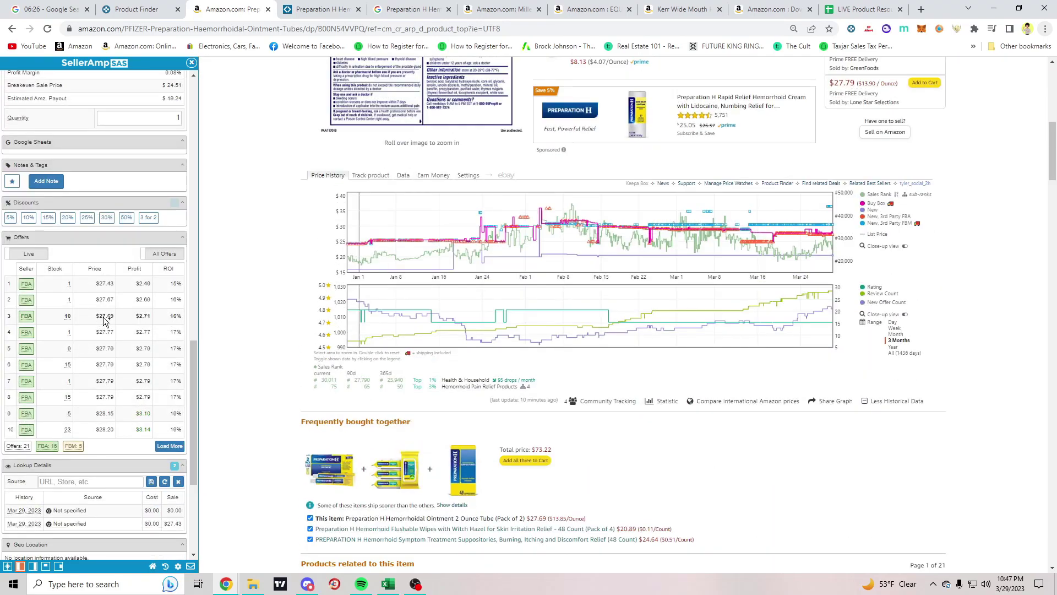
{"action": "scroll", "coordinate": [815, 385], "scroll_direction": "up", "scroll_amount": 3}
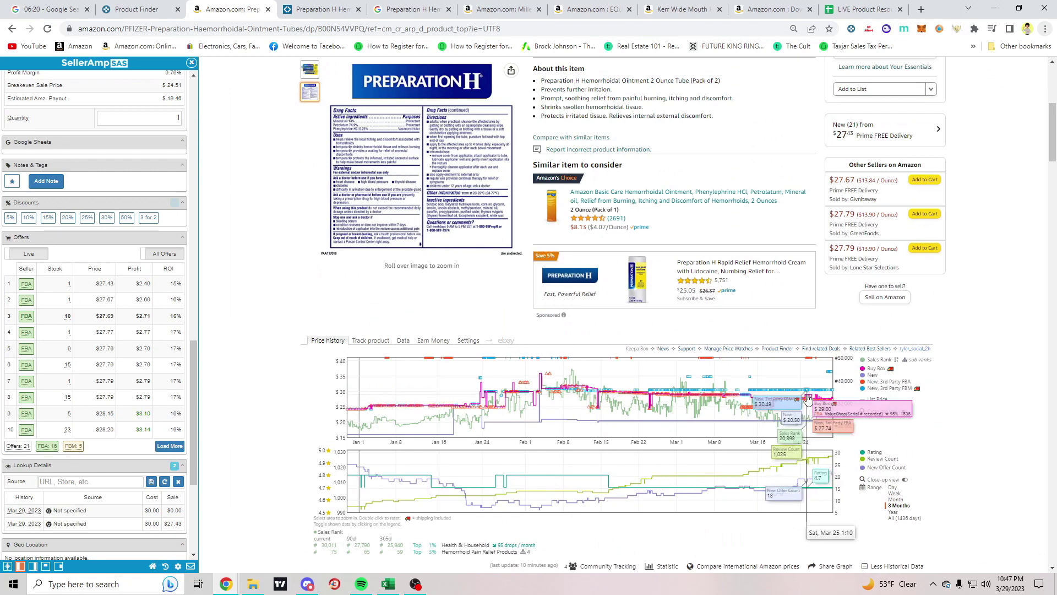
{"action": "scroll", "coordinate": [787, 408], "scroll_direction": "up", "scroll_amount": 1}
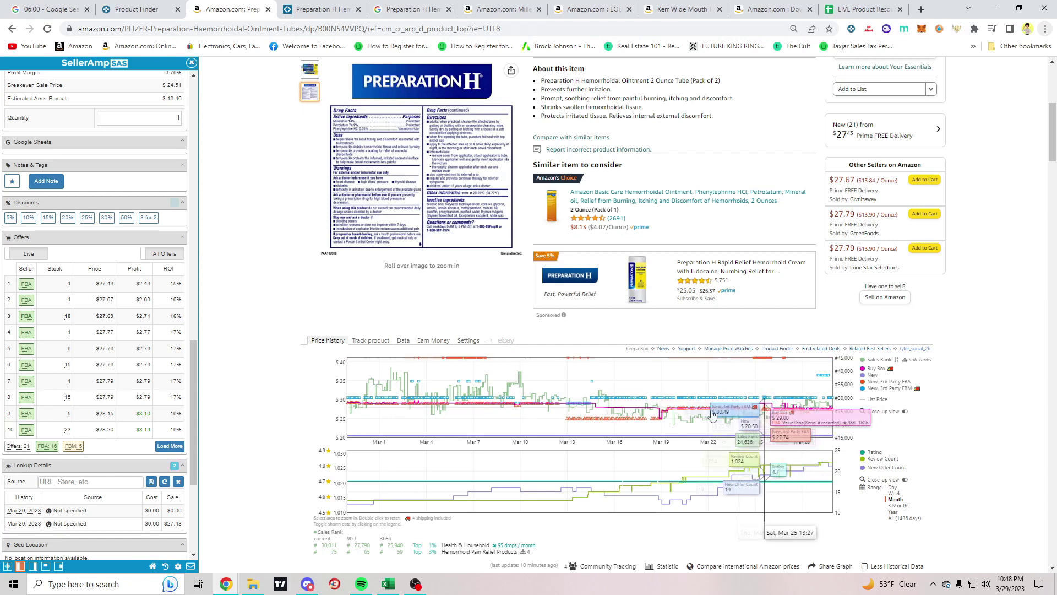
{"action": "scroll", "coordinate": [51, 379], "scroll_direction": "up", "scroll_amount": 2}
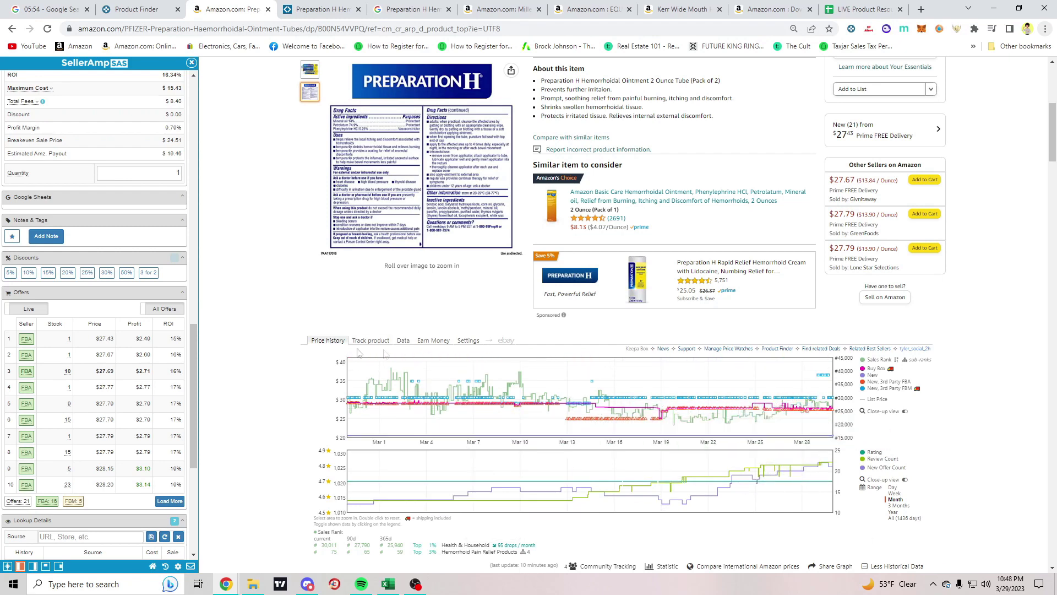
{"action": "scroll", "coordinate": [362, 337], "scroll_direction": "up", "scroll_amount": 6}
{"action": "scroll", "coordinate": [118, 410], "scroll_direction": "down", "scroll_amount": 2}
{"action": "scroll", "coordinate": [118, 410], "scroll_direction": "up", "scroll_amount": 15}
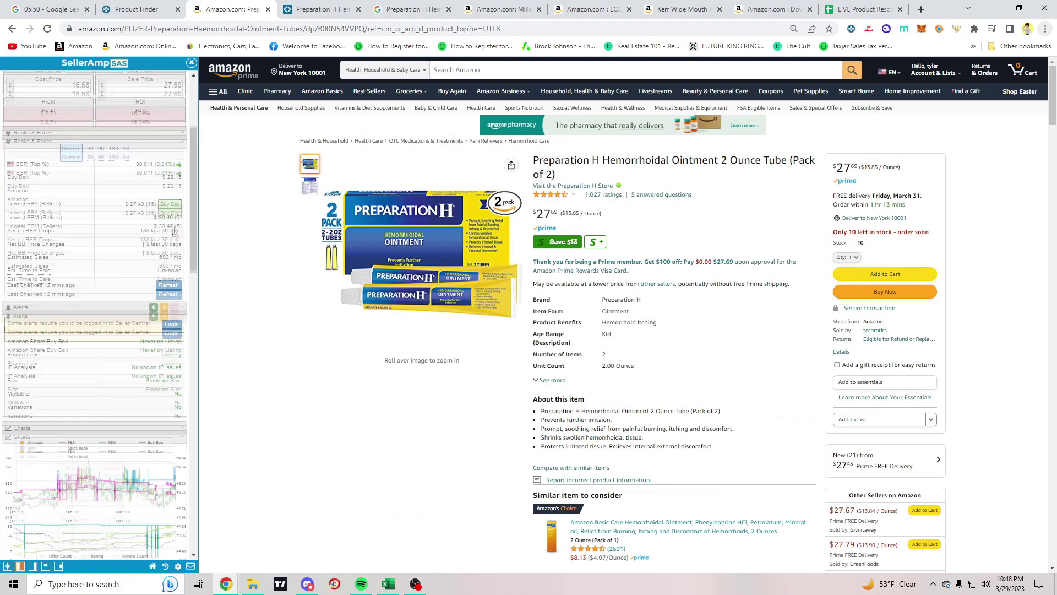
Set the sale price to 29.00 and note the $3.82 profit and 23.04% ROI
{"action": "left_click", "coordinate": [160, 249]}
{"action": "type", "text": "29"}
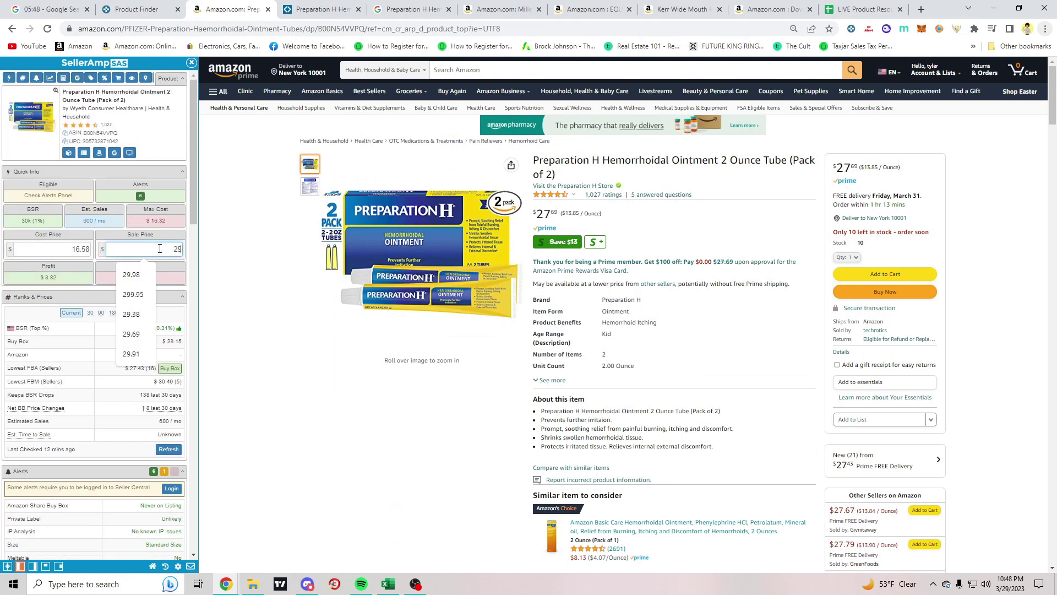
{"action": "left_click", "coordinate": [233, 291]}
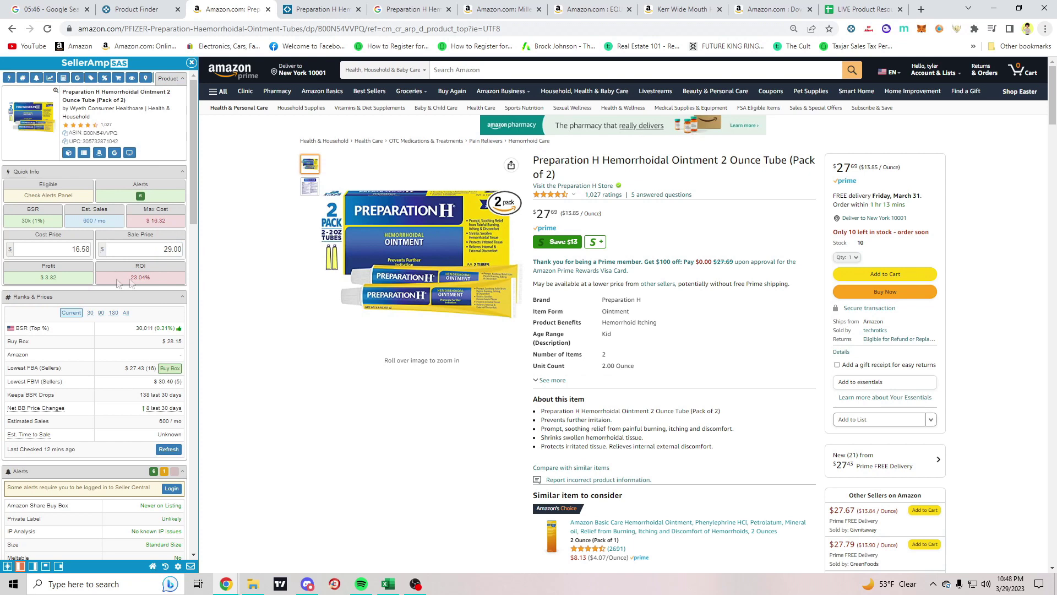
{"action": "left_click_drag", "start_coordinate": [61, 281], "coordinate": [42, 280]}
{"action": "left_click_drag", "start_coordinate": [130, 279], "coordinate": [162, 282]}
Look over the Sam's Club 4.0 oz Twin Pack page at $16.58, shipping only
{"action": "left_click", "coordinate": [324, 10]}
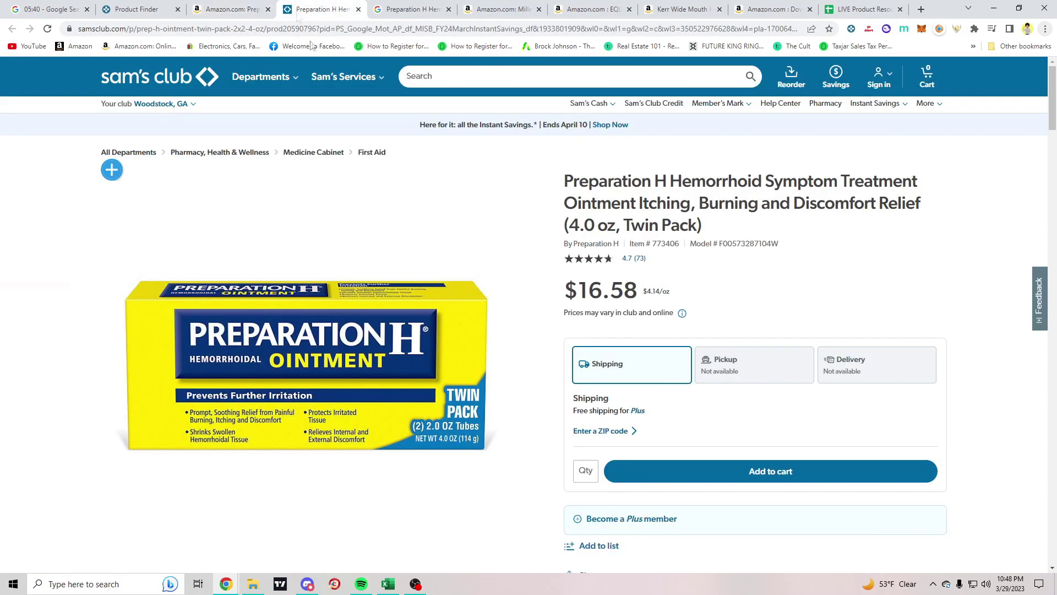
{"action": "scroll", "coordinate": [826, 270], "scroll_direction": "down", "scroll_amount": 10}
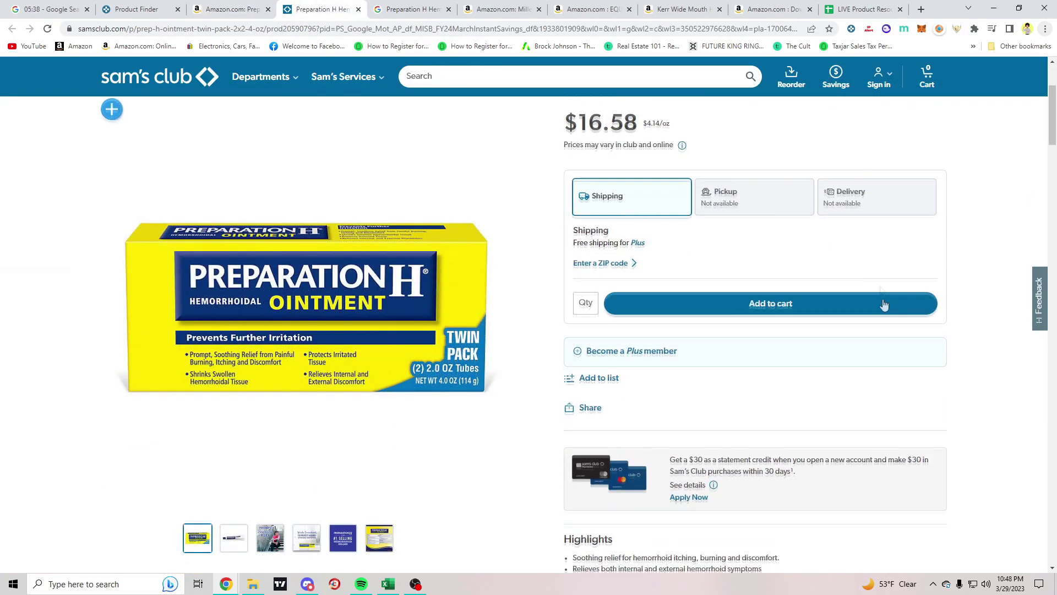
{"action": "scroll", "coordinate": [965, 335], "scroll_direction": "up", "scroll_amount": 10}
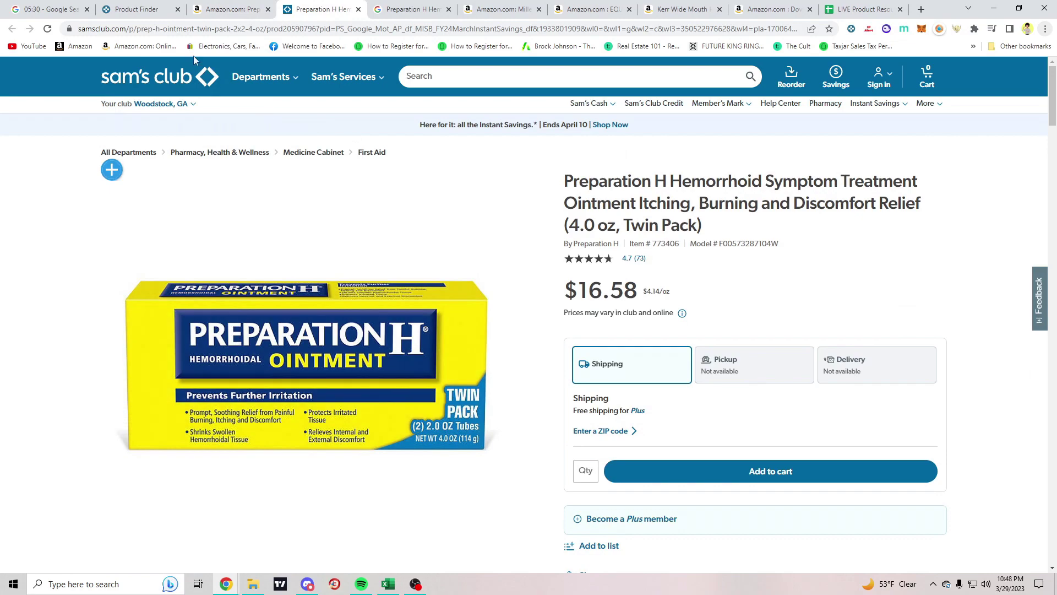
Review the Preparation H listing's offers in SellerAmp's Offers table and select its ASIN
{"action": "left_click", "coordinate": [227, 6]}
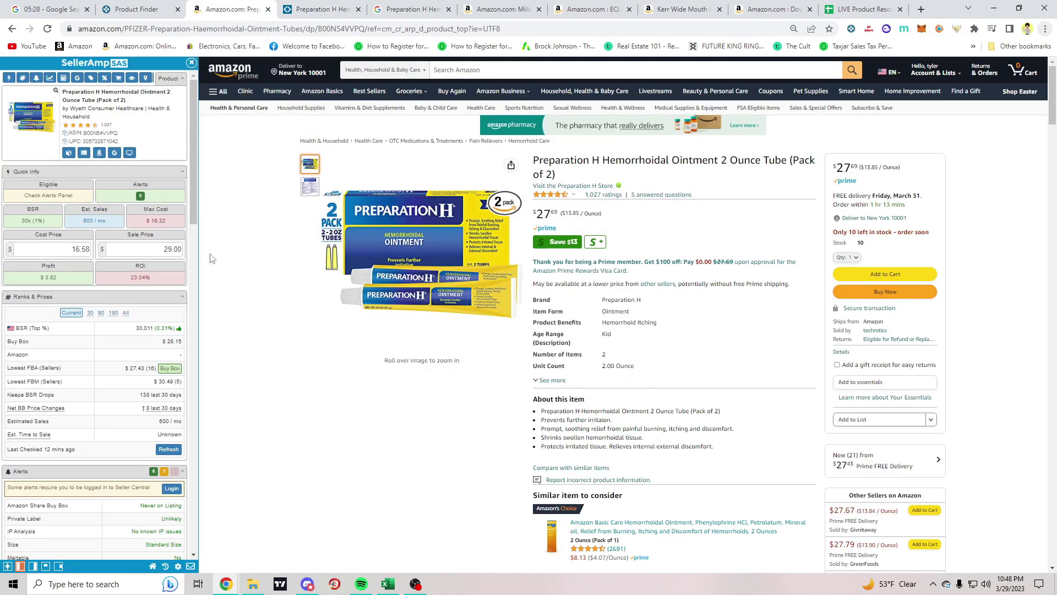
{"action": "scroll", "coordinate": [385, 259], "scroll_direction": "down", "scroll_amount": 2}
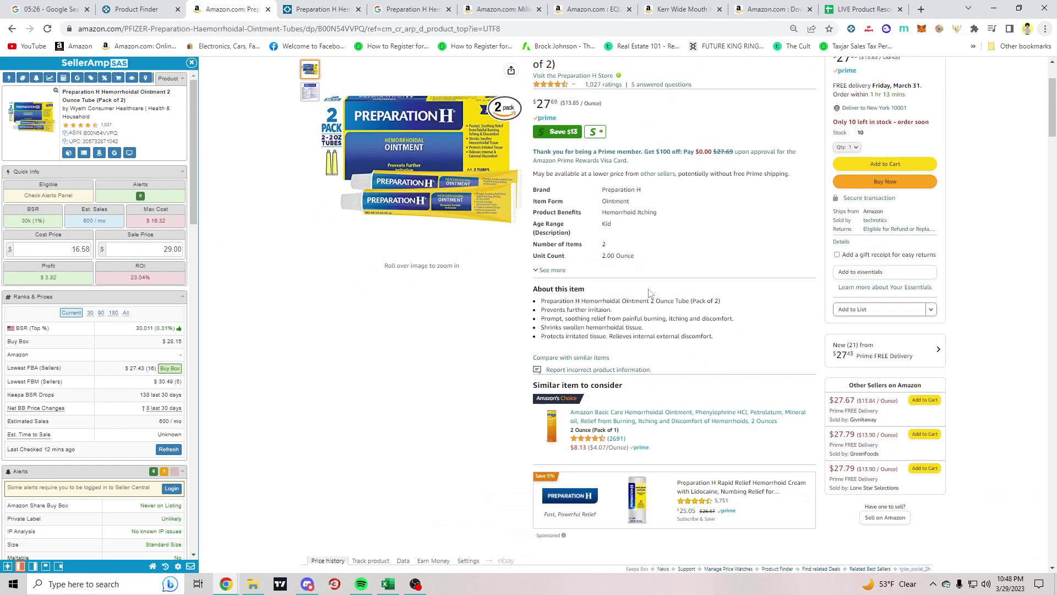
{"action": "scroll", "coordinate": [75, 319], "scroll_direction": "down", "scroll_amount": 6}
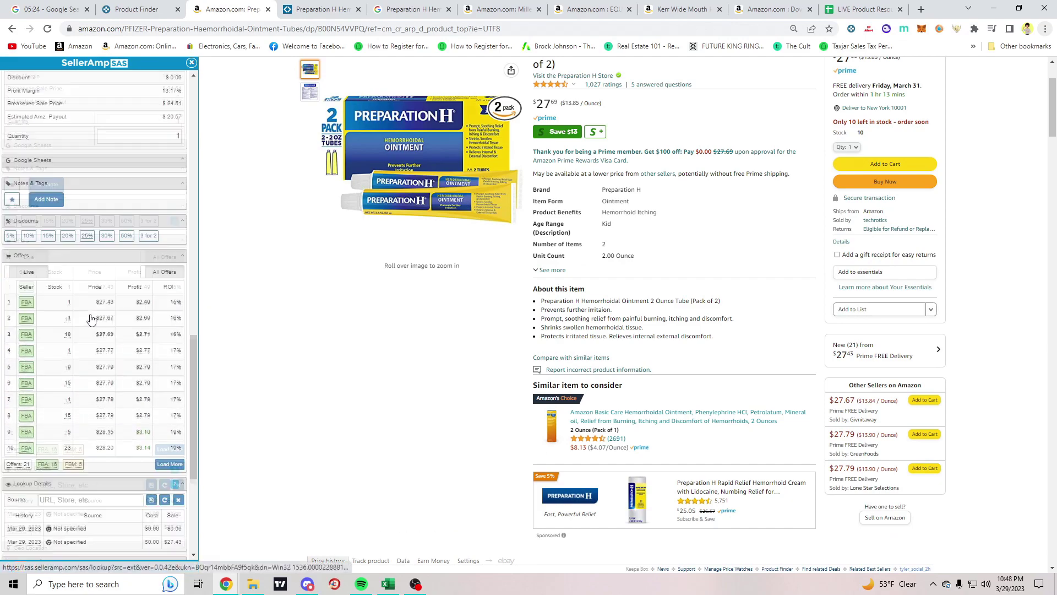
{"action": "scroll", "coordinate": [98, 315], "scroll_direction": "up", "scroll_amount": 10}
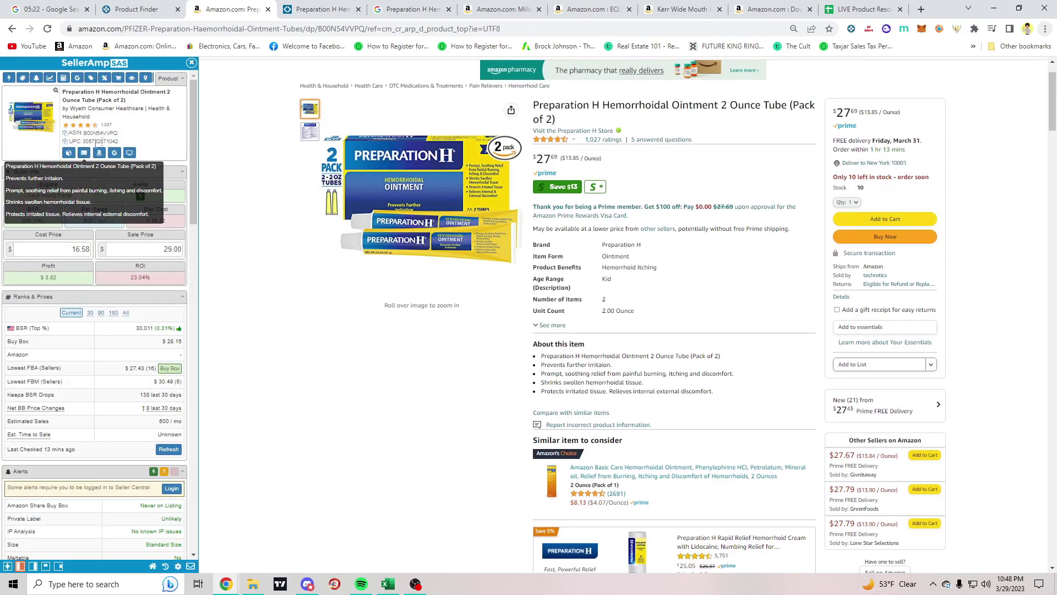
{"action": "double_click", "coordinate": [99, 133]}
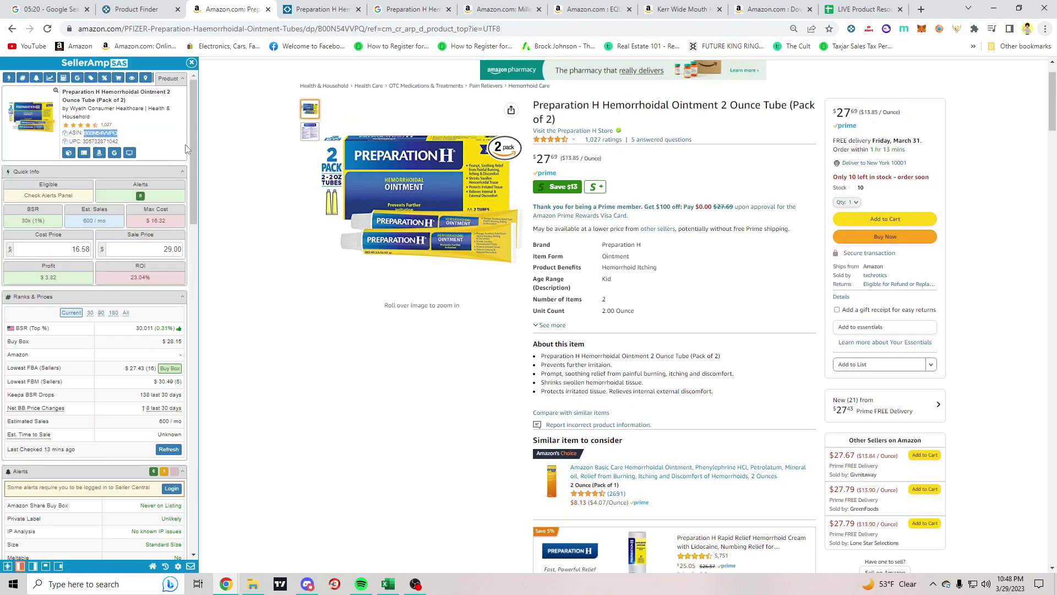
{"action": "scroll", "coordinate": [330, 231], "scroll_direction": "up", "scroll_amount": 1}
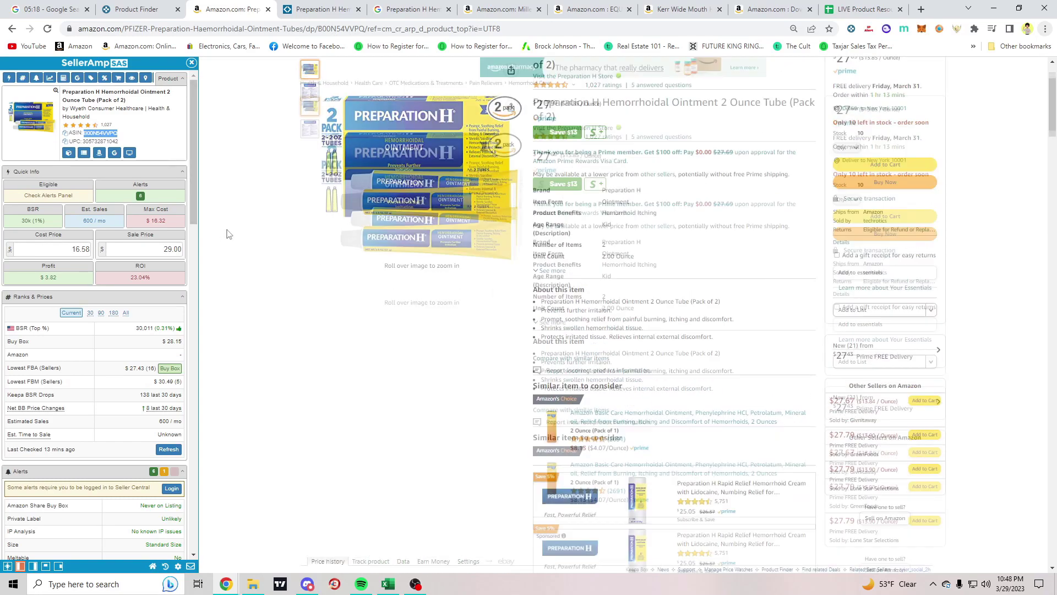
{"action": "scroll", "coordinate": [114, 254], "scroll_direction": "down", "scroll_amount": 10}
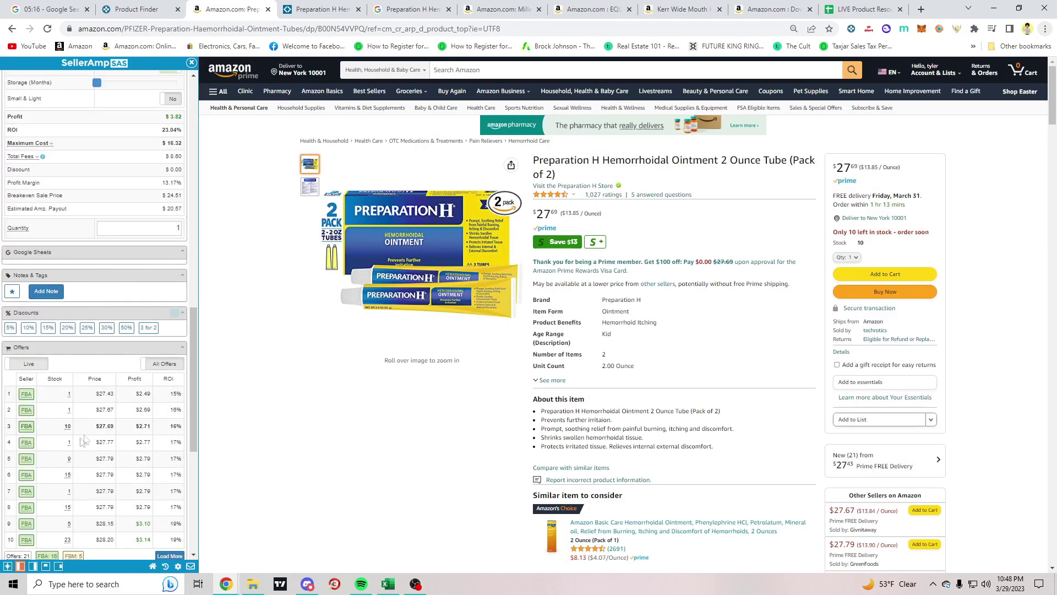
{"action": "scroll", "coordinate": [93, 435], "scroll_direction": "down", "scroll_amount": 2}
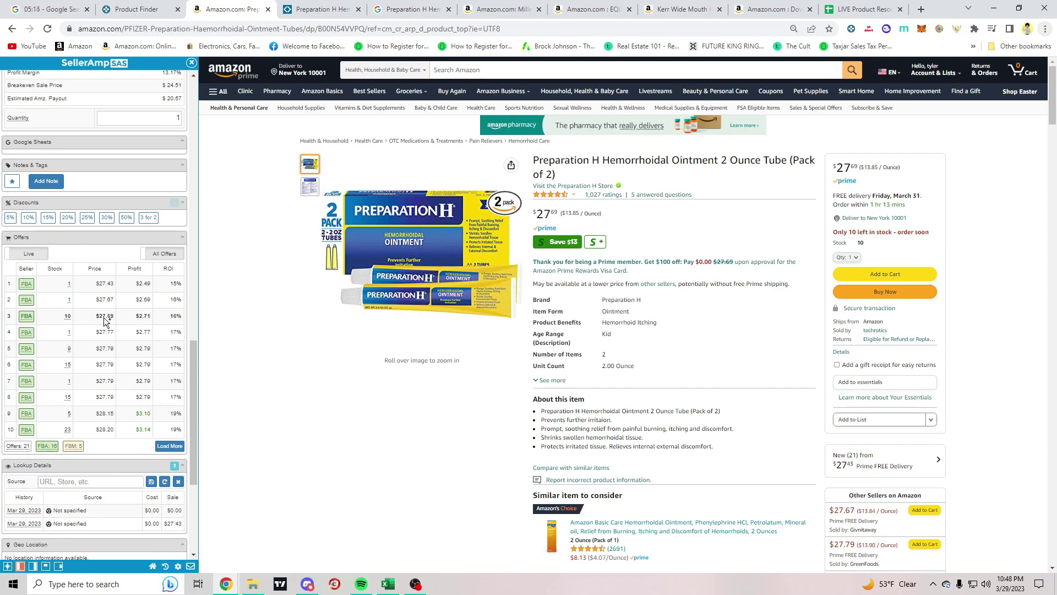
{"action": "scroll", "coordinate": [105, 321], "scroll_direction": "up", "scroll_amount": 15}
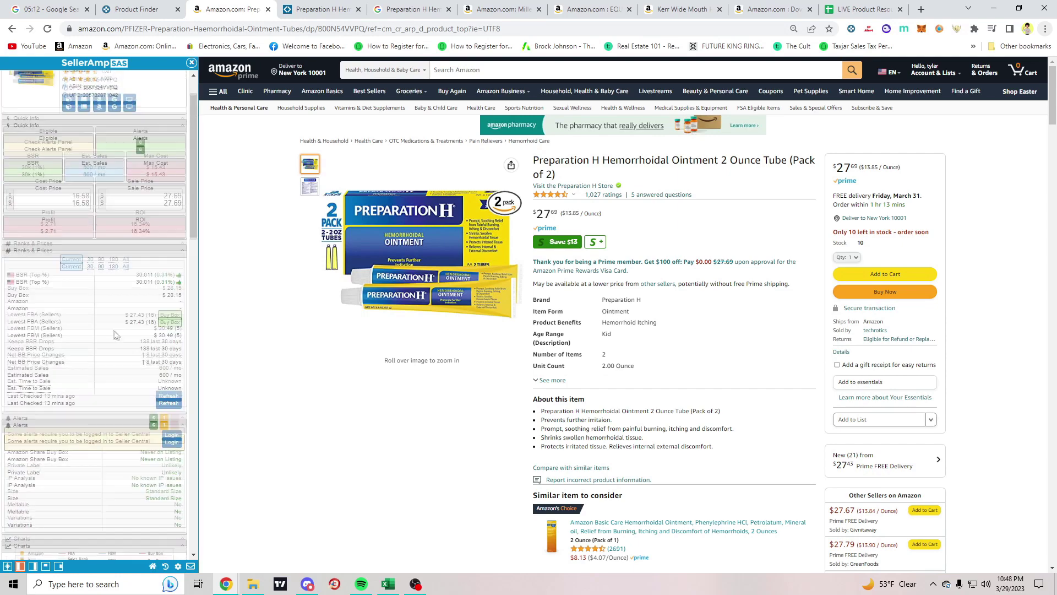
{"action": "left_click_drag", "start_coordinate": [96, 299], "coordinate": [36, 278]}
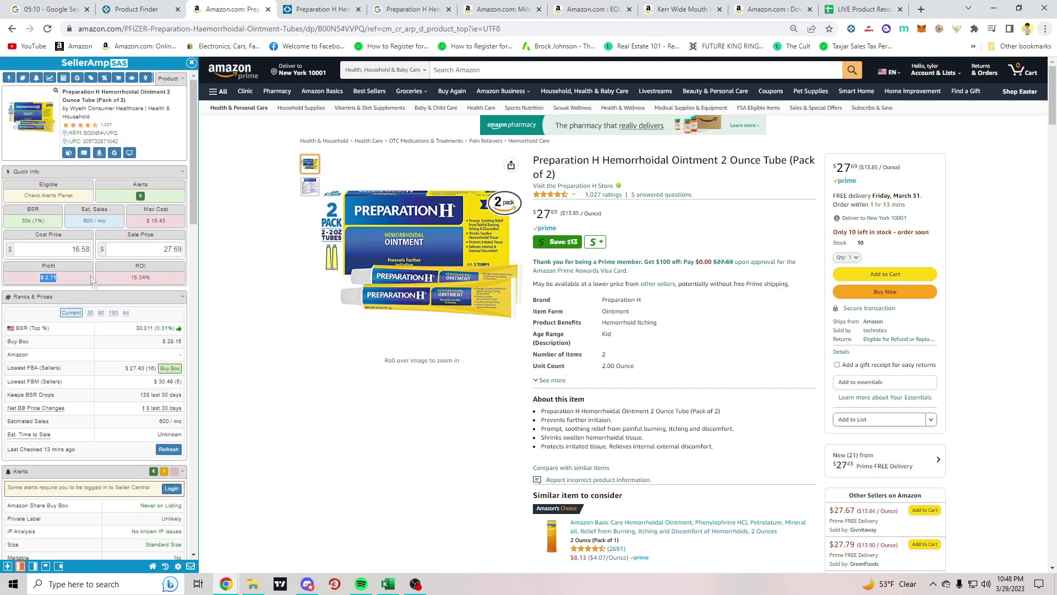
{"action": "scroll", "coordinate": [102, 289], "scroll_direction": "down", "scroll_amount": 1}
Set SellerAmp's sale price to $29.00 and select the ASIN for copying
{"action": "double_click", "coordinate": [168, 253]}
{"action": "type", "text": "29"}
{"action": "key", "text": "Return"}
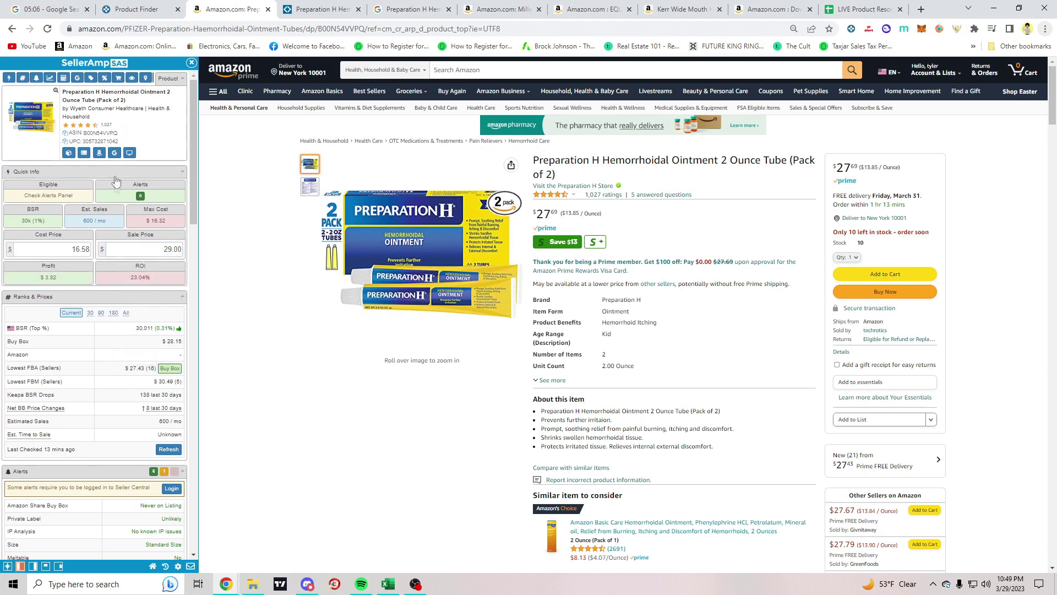
{"action": "double_click", "coordinate": [100, 134]}
{"action": "key", "text": "ctrl+c"}
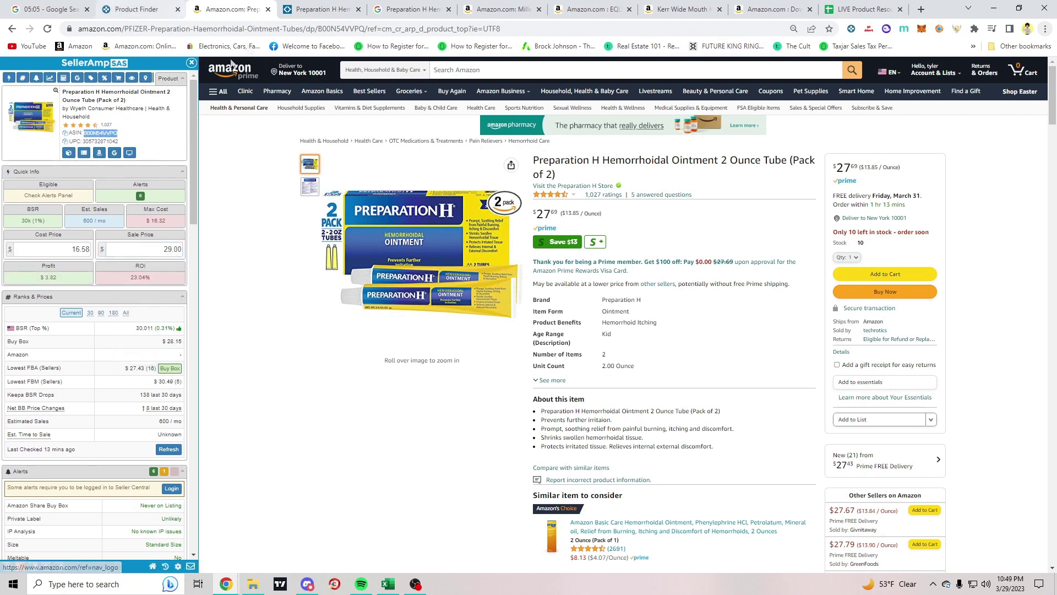
{"action": "key", "text": "ctrl+9"}
Paste the ASIN into A108 and the Sam's Club page link into B108
{"action": "left_click", "coordinate": [55, 398]}
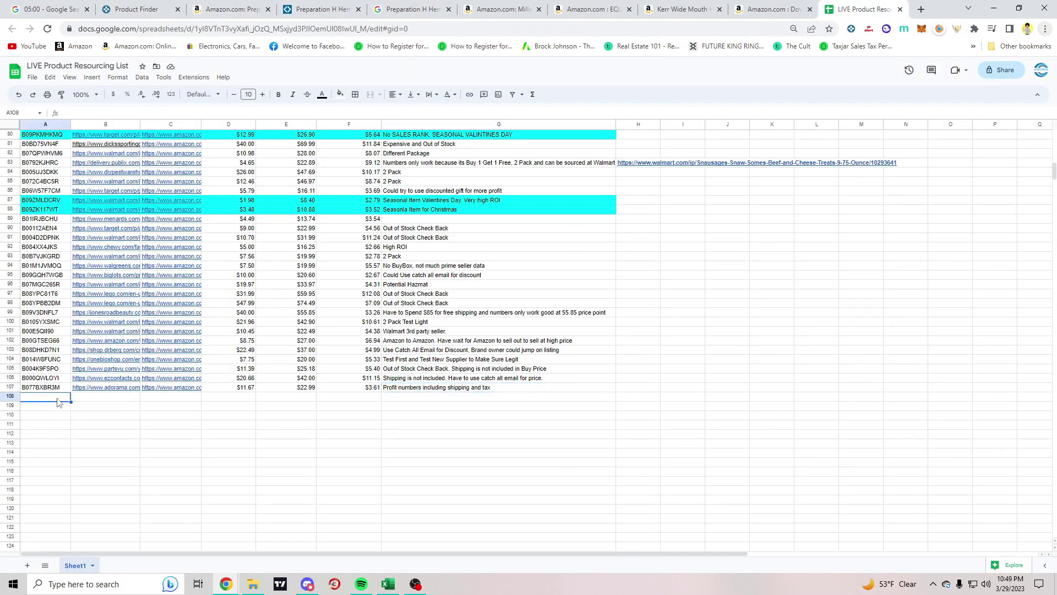
{"action": "key", "text": "ctrl+v"}
{"action": "left_click", "coordinate": [105, 398]}
{"action": "mouse_move", "coordinate": [317, 4]}
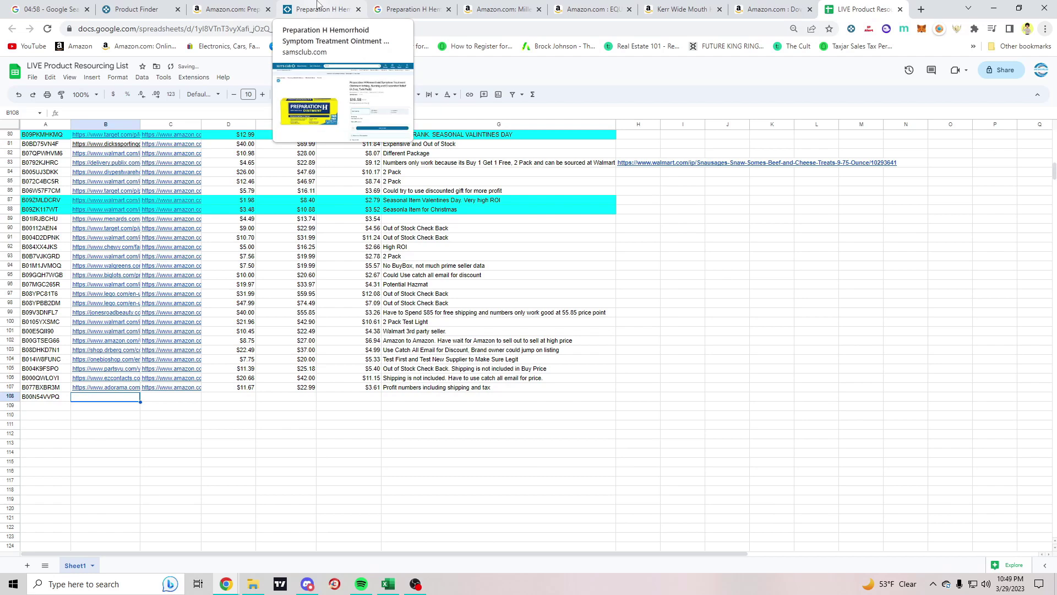
{"action": "left_click", "coordinate": [317, 6]}
{"action": "left_click", "coordinate": [285, 30]}
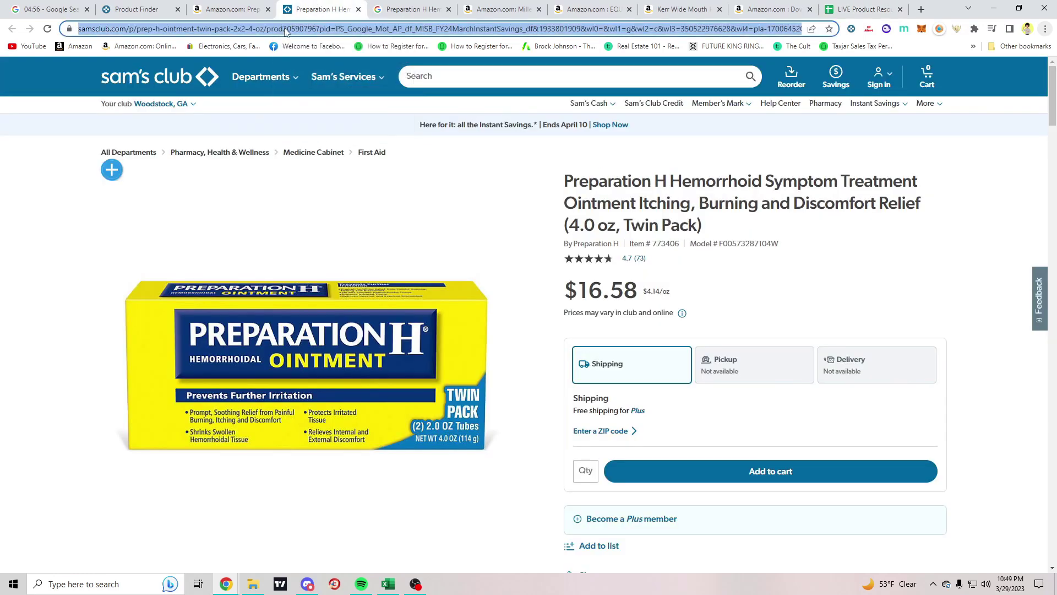
{"action": "key", "text": "ctrl+c"}
{"action": "left_click", "coordinate": [847, 6]}
{"action": "key", "text": "ctrl+v"}
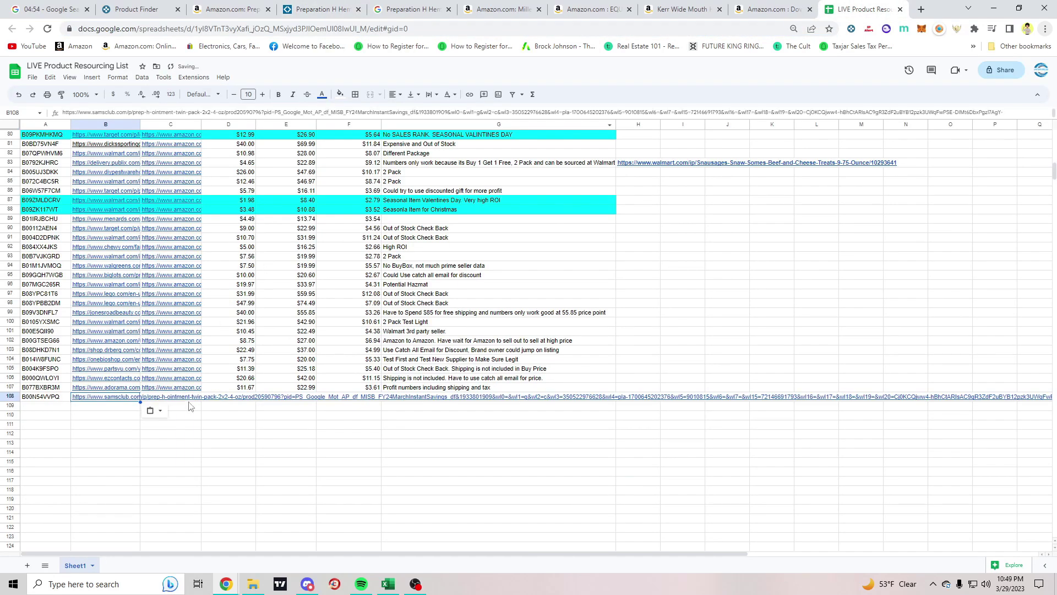
Paste the Amazon Preparation H listing link into C108
{"action": "left_click", "coordinate": [190, 398]}
{"action": "left_click", "coordinate": [247, 6]}
{"action": "left_click", "coordinate": [258, 30]}
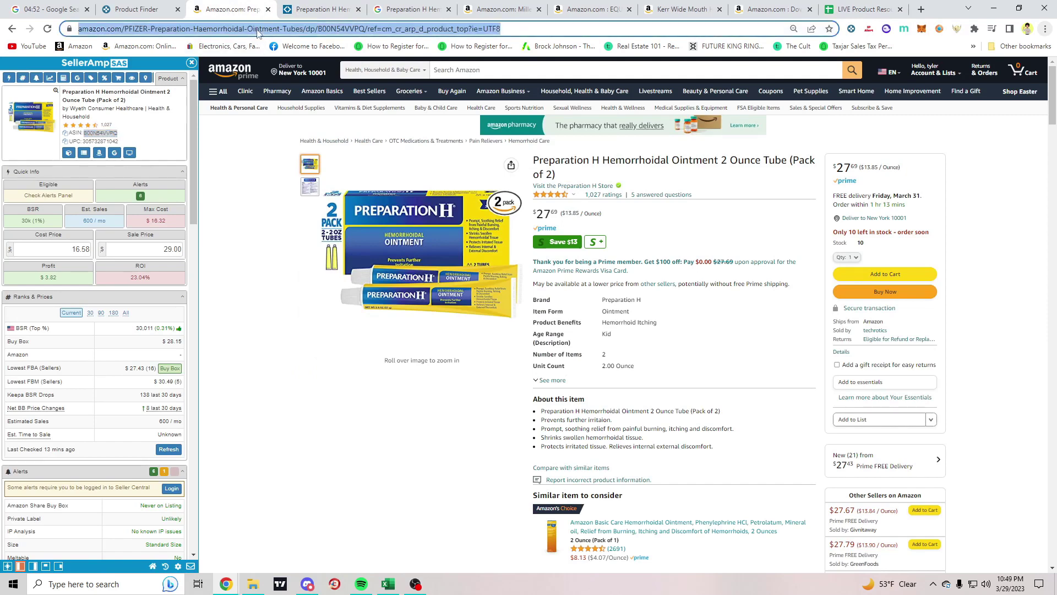
{"action": "key", "text": "ctrl+c"}
{"action": "left_click", "coordinate": [846, 6]}
{"action": "key", "text": "ctrl+v"}
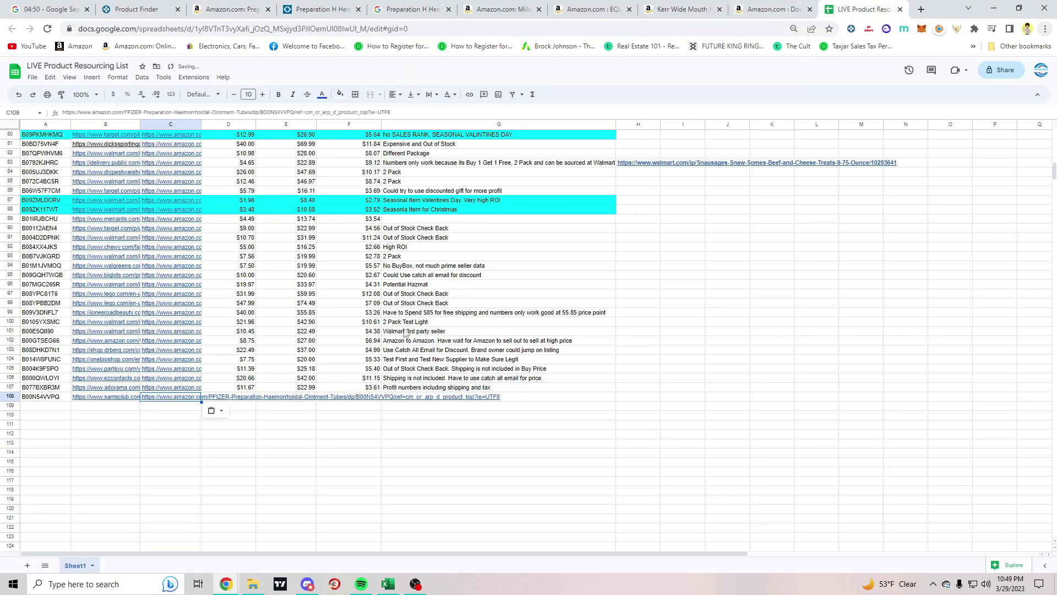
{"action": "key", "text": "Right"}
Enter the $16.58 cost in D108 and the $29.00 sale price in E108
{"action": "left_click", "coordinate": [322, 9]}
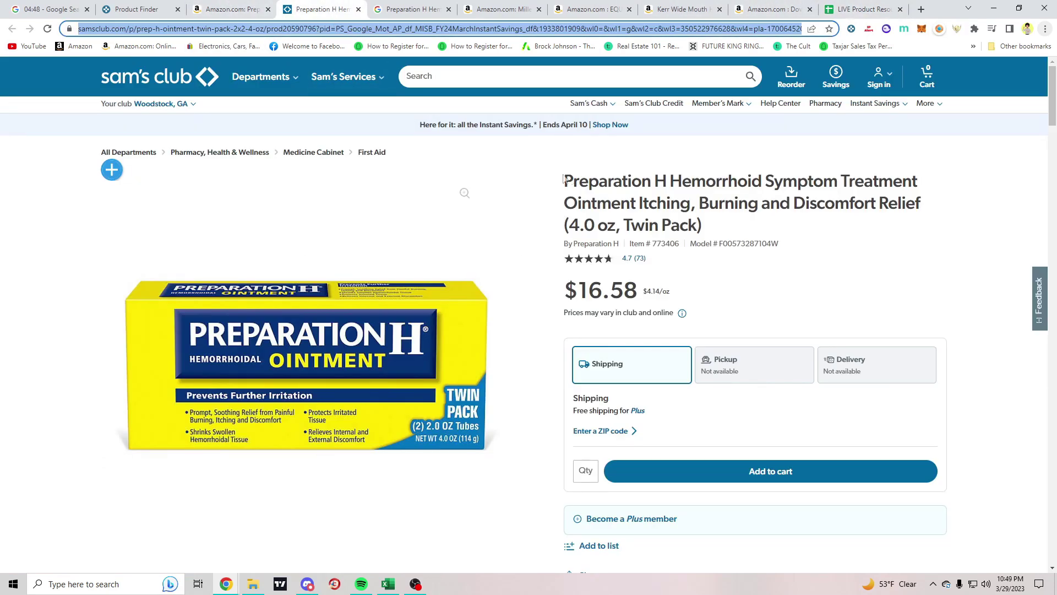
{"action": "left_click", "coordinate": [858, 9]}
{"action": "type", "text": "1"}
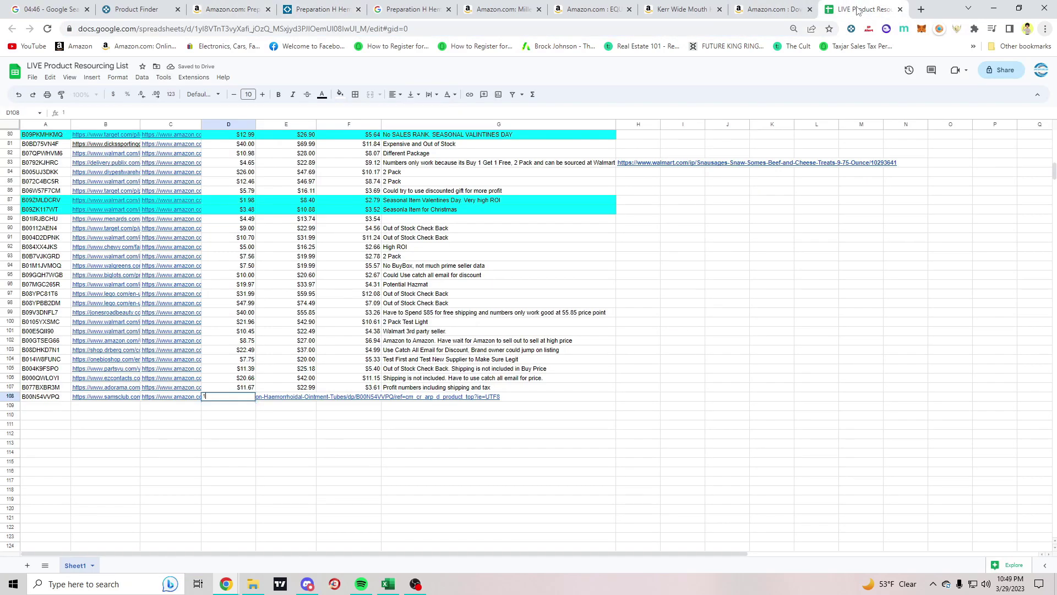
{"action": "type", "text": "6.58"}
{"action": "key", "text": "Right"}
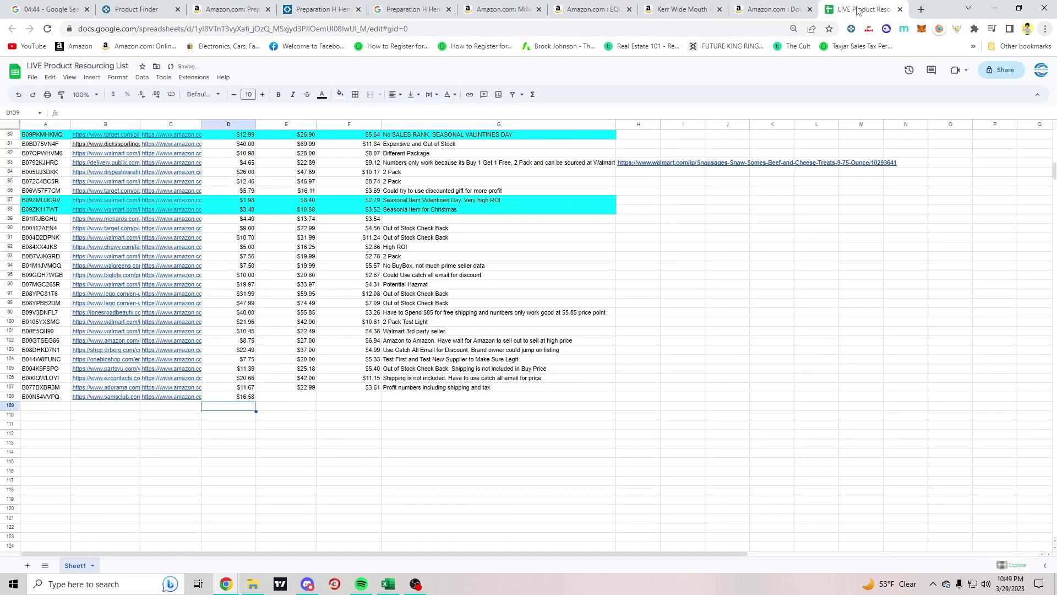
{"action": "type", "text": "29"}
{"action": "key", "text": "Return"}
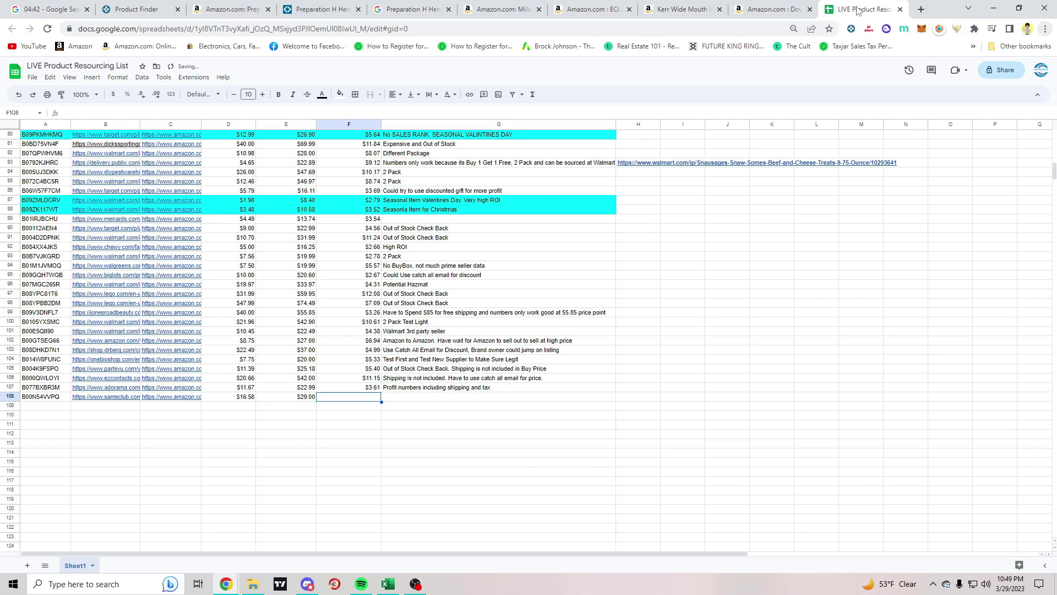
Enter the $3.82 profit in F108
{"action": "left_click", "coordinate": [771, 9]}
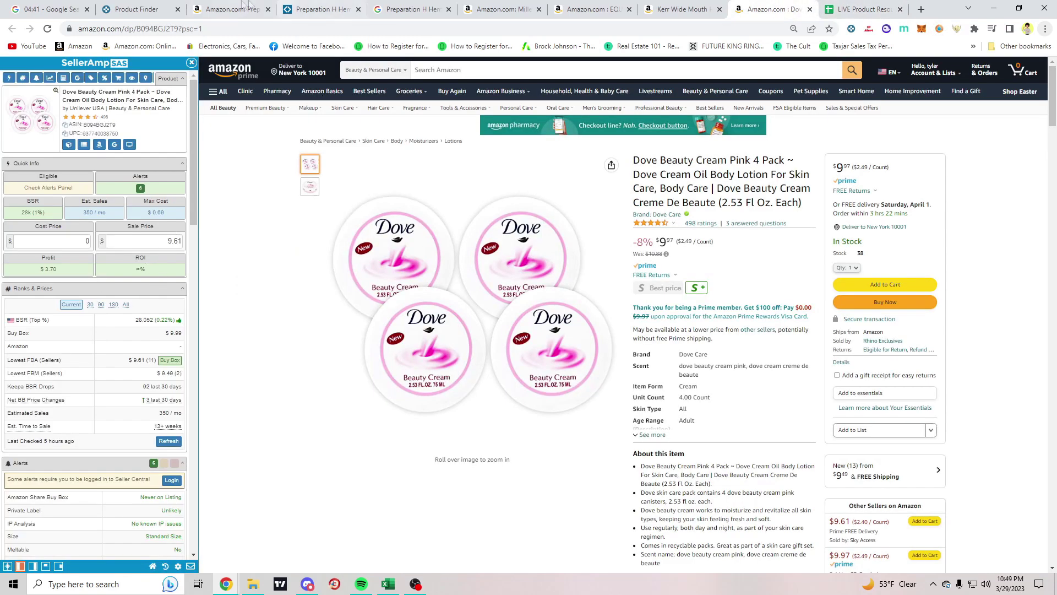
{"action": "left_click", "coordinate": [225, 10]}
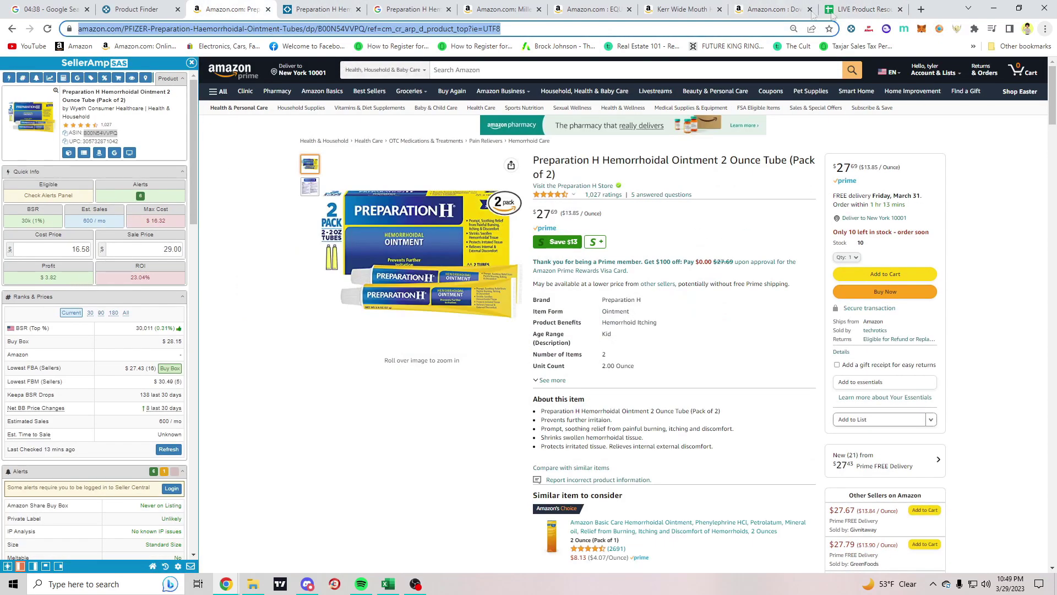
{"action": "left_click", "coordinate": [862, 9]}
{"action": "type", "text": "3.82"}
{"action": "key", "text": "Tab"}
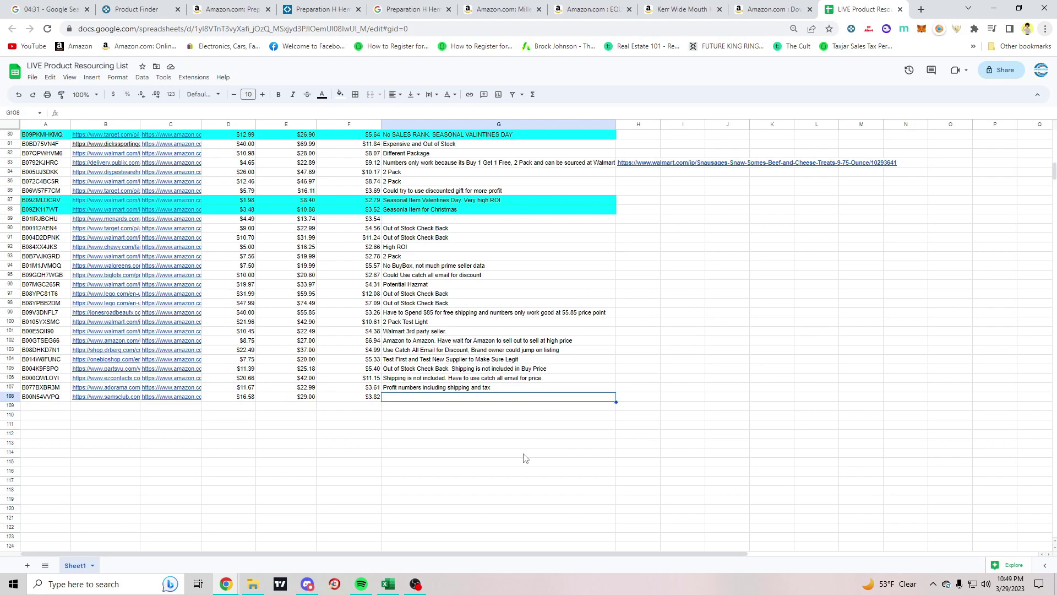
Start a note 'Test Sm' in G108
{"action": "type", "text": "W"}
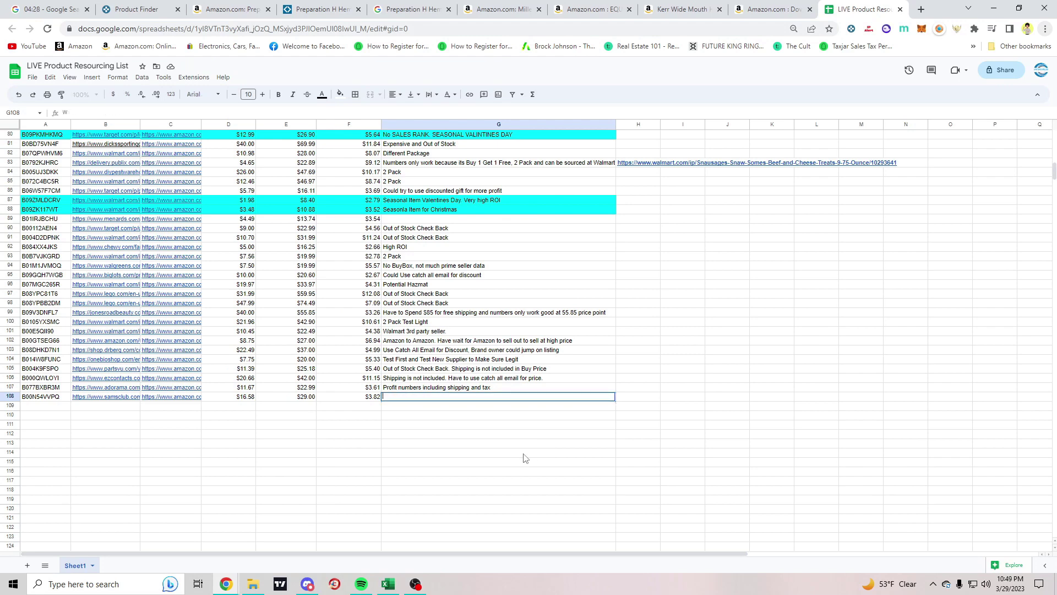
{"action": "key", "text": "BackSpace"}
{"action": "type", "text": "Test Small not much history for 29 price point. Numbers still work at 27 price"}
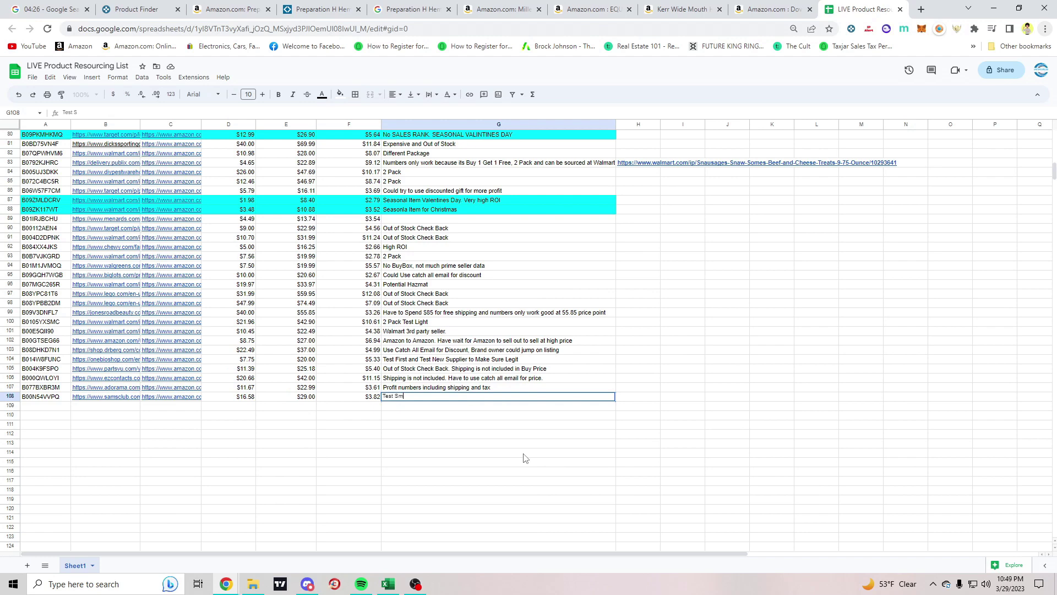
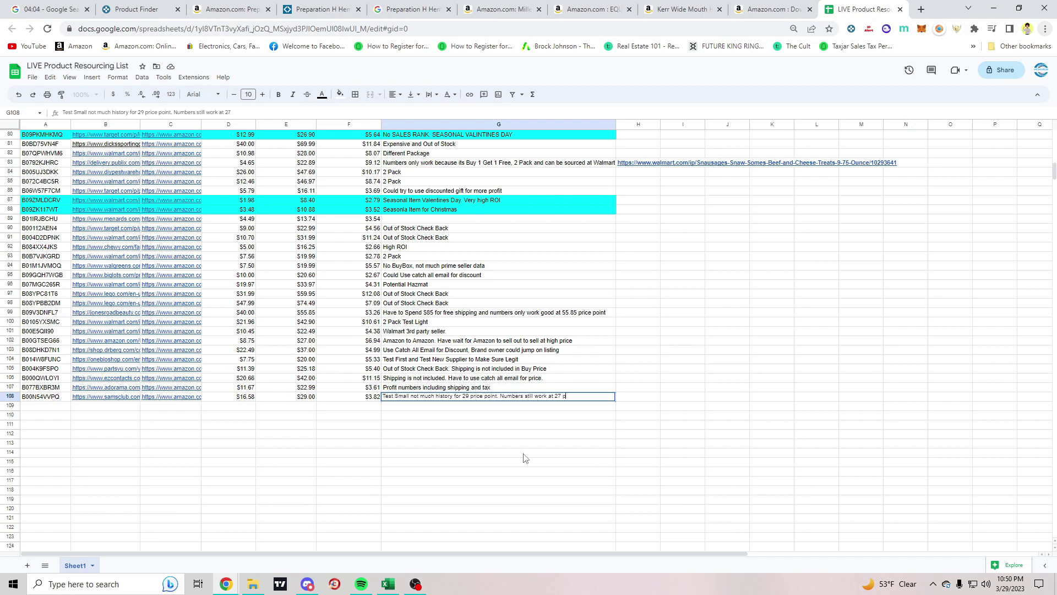
Commit and check the G108 note that the Preparation H numbers still work at a 27 price
{"action": "key", "text": "Return"}
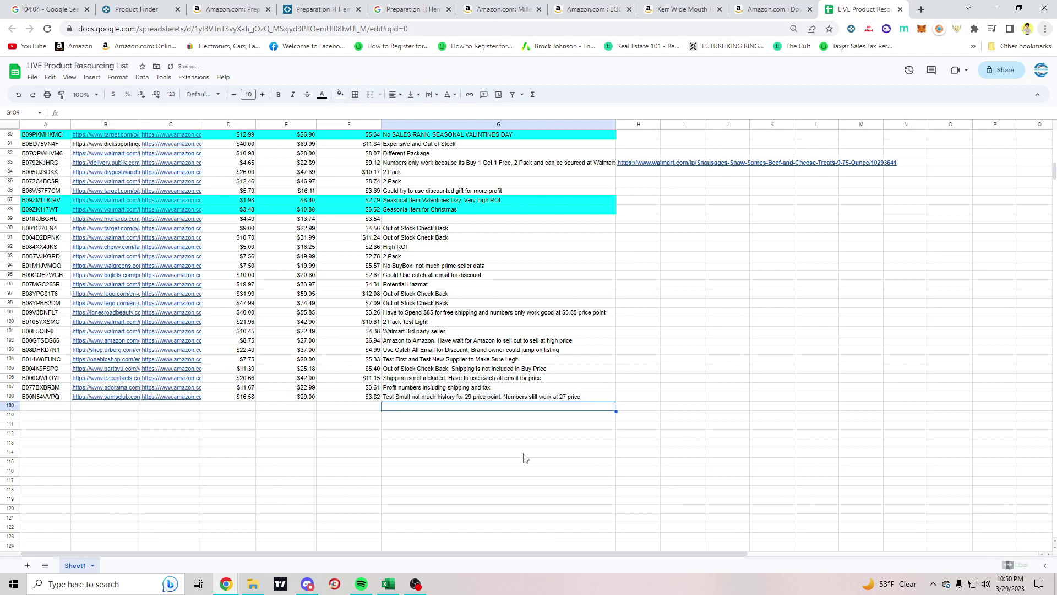
{"action": "left_click", "coordinate": [401, 398]}
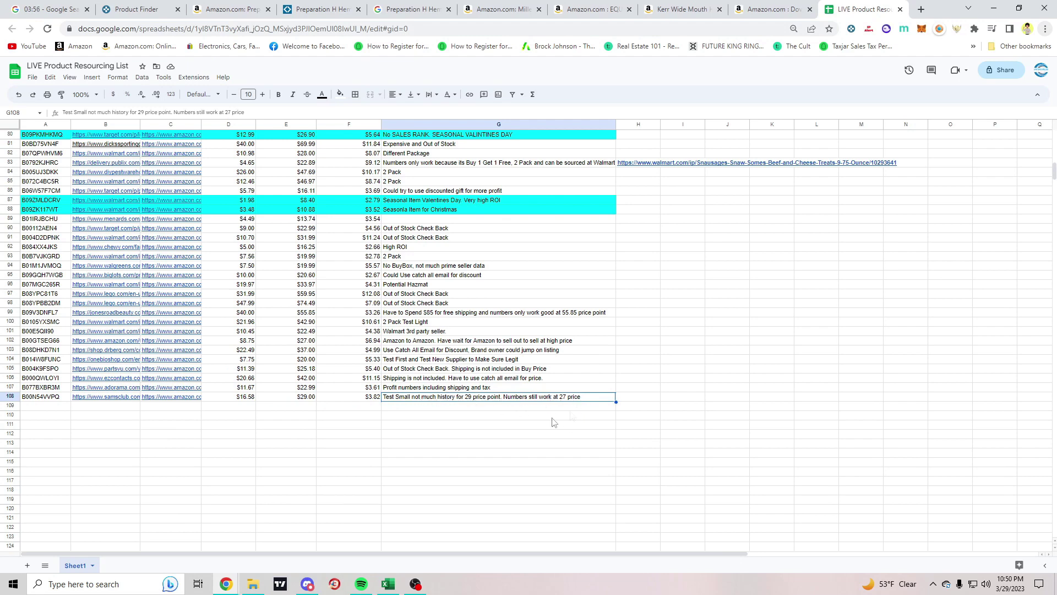
{"action": "left_click", "coordinate": [44, 408]}
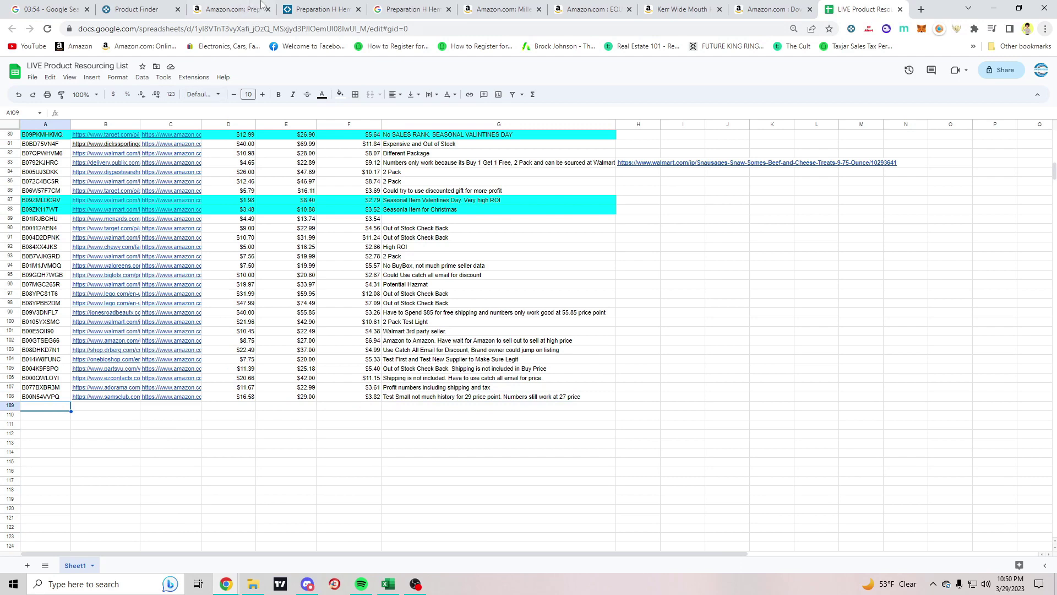
Return to the Preparation H Amazon listing and close its research tabs
{"action": "left_click", "coordinate": [317, 9]}
{"action": "left_click", "coordinate": [241, 10]}
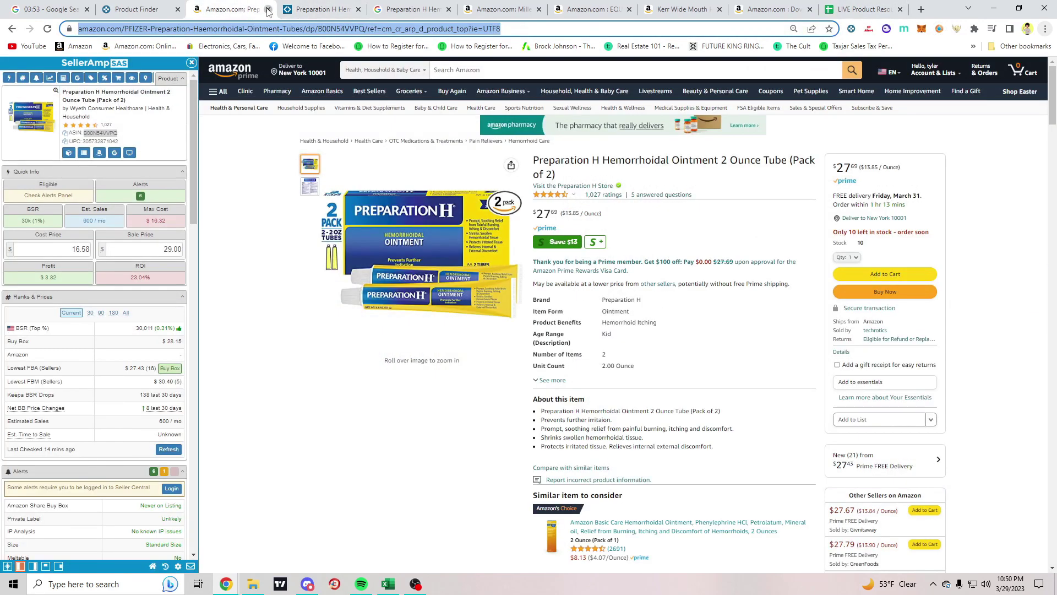
{"action": "left_click", "coordinate": [268, 10]}
{"action": "left_click", "coordinate": [267, 9]}
Close the last Preparation H tab and search Google for the Millers Forge brush title
{"action": "left_click", "coordinate": [268, 10]}
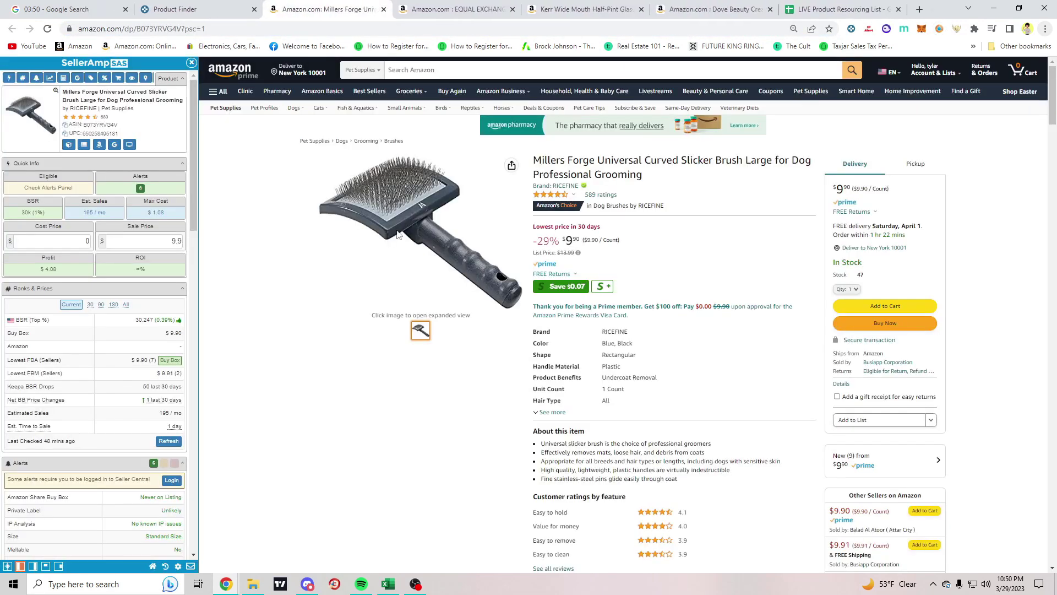
{"action": "scroll", "coordinate": [135, 297], "scroll_direction": "down", "scroll_amount": 10}
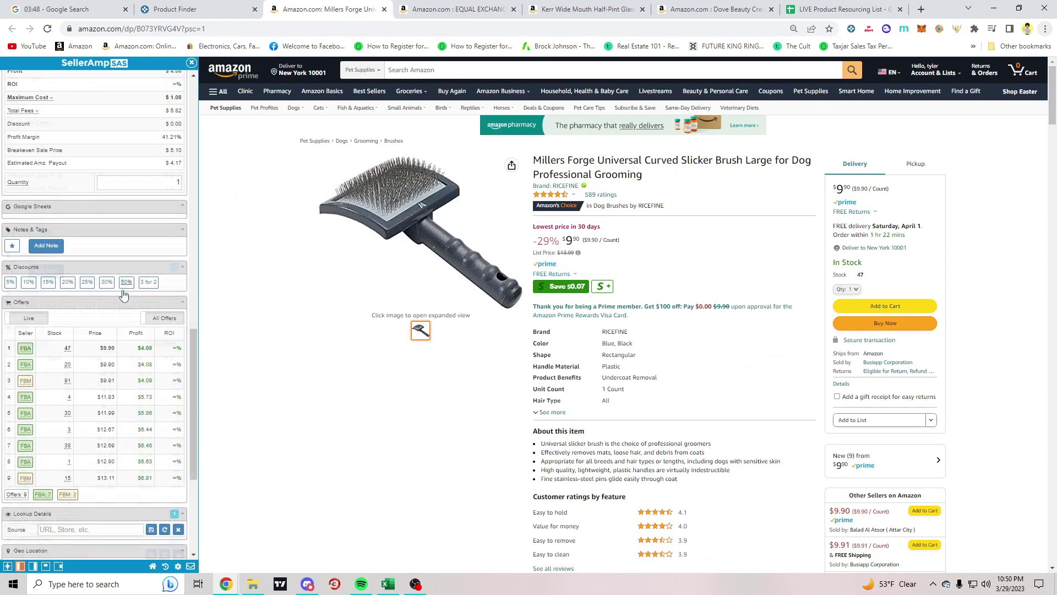
{"action": "scroll", "coordinate": [124, 296], "scroll_direction": "up", "scroll_amount": 10}
{"action": "scroll", "coordinate": [692, 283], "scroll_direction": "down", "scroll_amount": 1}
{"action": "scroll", "coordinate": [692, 283], "scroll_direction": "up", "scroll_amount": 1}
{"action": "scroll", "coordinate": [83, 301], "scroll_direction": "up", "scroll_amount": 5}
{"action": "scroll", "coordinate": [83, 302], "scroll_direction": "down", "scroll_amount": 10}
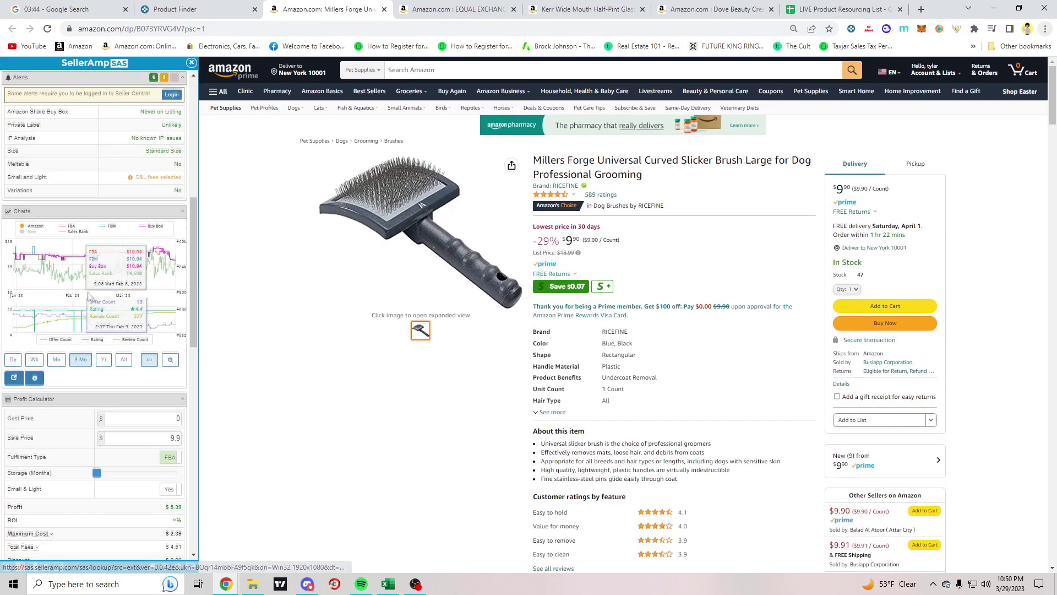
{"action": "scroll", "coordinate": [88, 298], "scroll_direction": "down", "scroll_amount": 8}
{"action": "scroll", "coordinate": [93, 306], "scroll_direction": "up", "scroll_amount": 15}
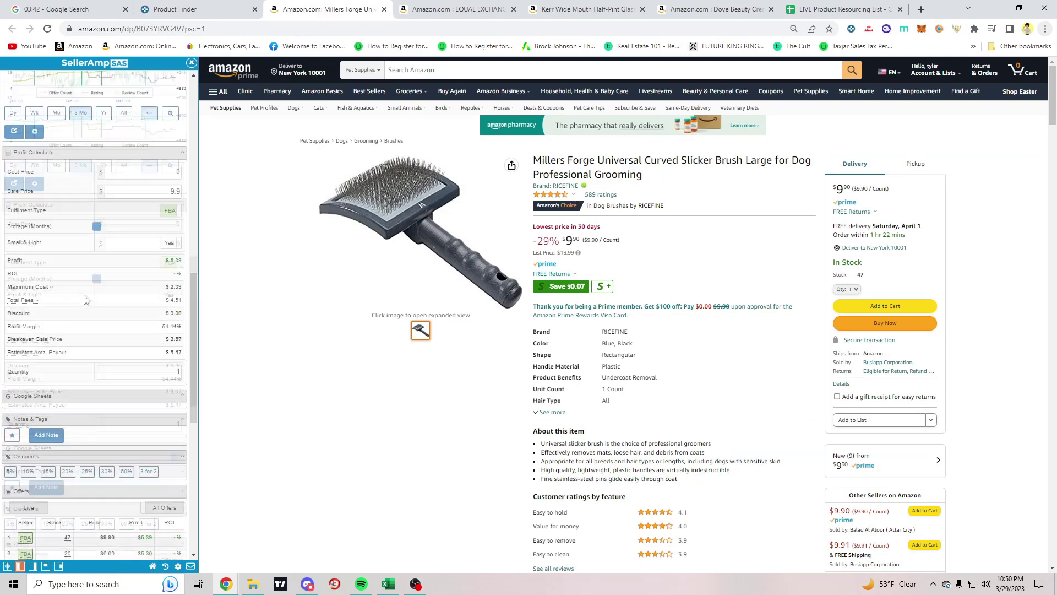
{"action": "left_click", "coordinate": [114, 145]}
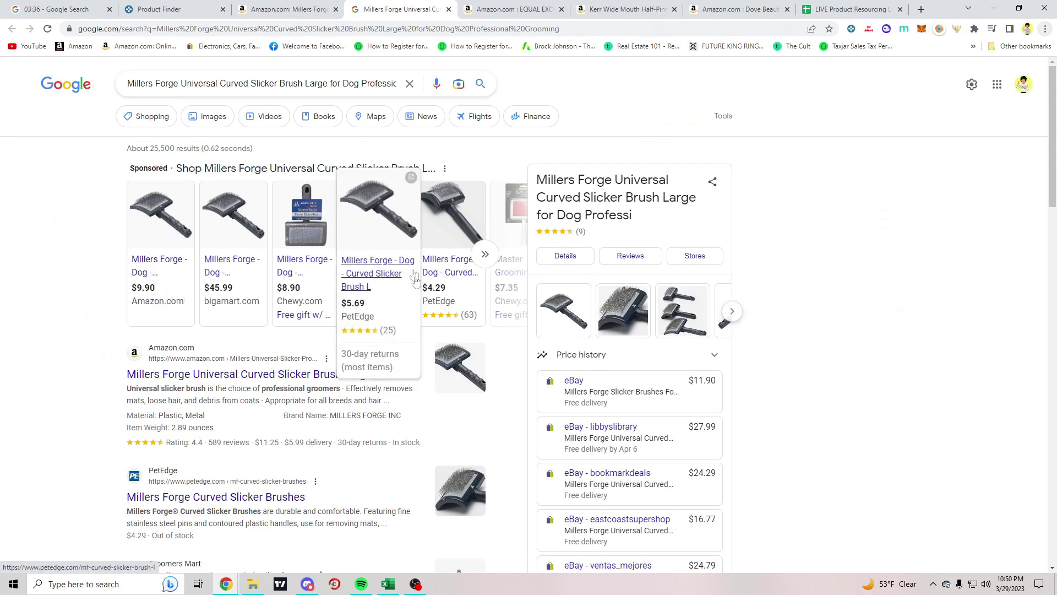
Enter a 5.69 cost price for the brush, which yields -5.27% ROI
{"action": "left_click", "coordinate": [270, 9]}
{"action": "left_click", "coordinate": [87, 241]}
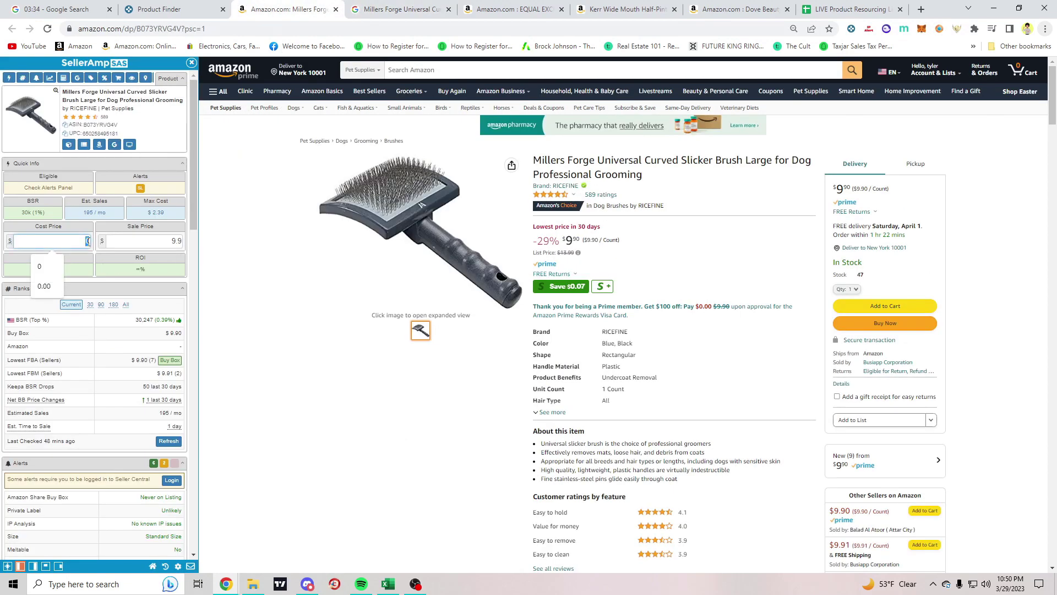
{"action": "type", "text": "5.65"}
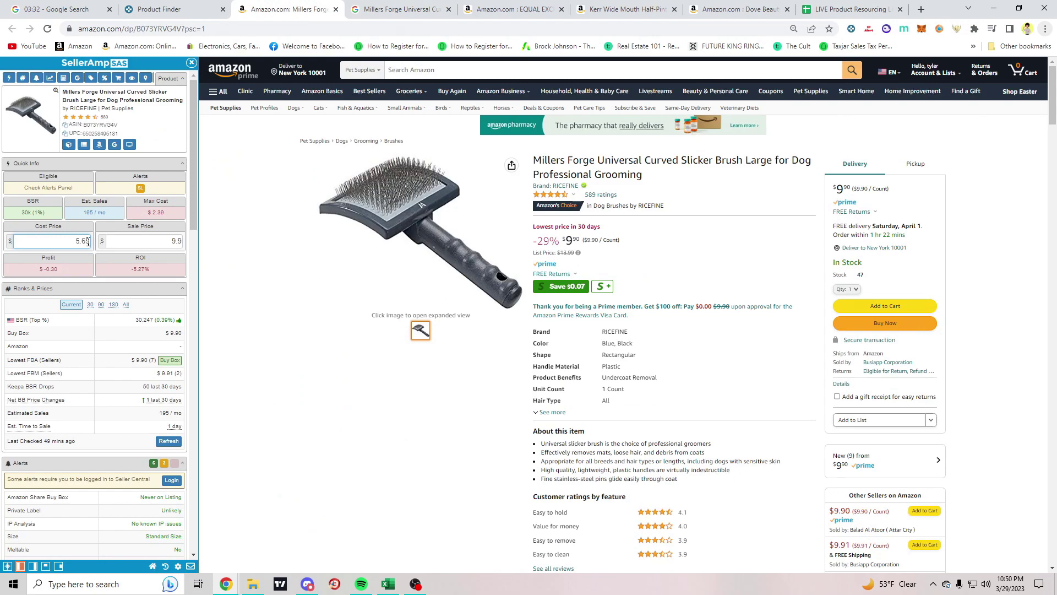
{"action": "left_click", "coordinate": [254, 261]}
Compare Google prices with the brush listing, then close the Millers Forge tabs
{"action": "left_click", "coordinate": [402, 8]}
{"action": "left_click", "coordinate": [308, 9]}
{"action": "left_click", "coordinate": [402, 9]}
{"action": "left_click", "coordinate": [310, 7]}
{"action": "left_click", "coordinate": [336, 10]}
{"action": "left_click", "coordinate": [336, 9]}
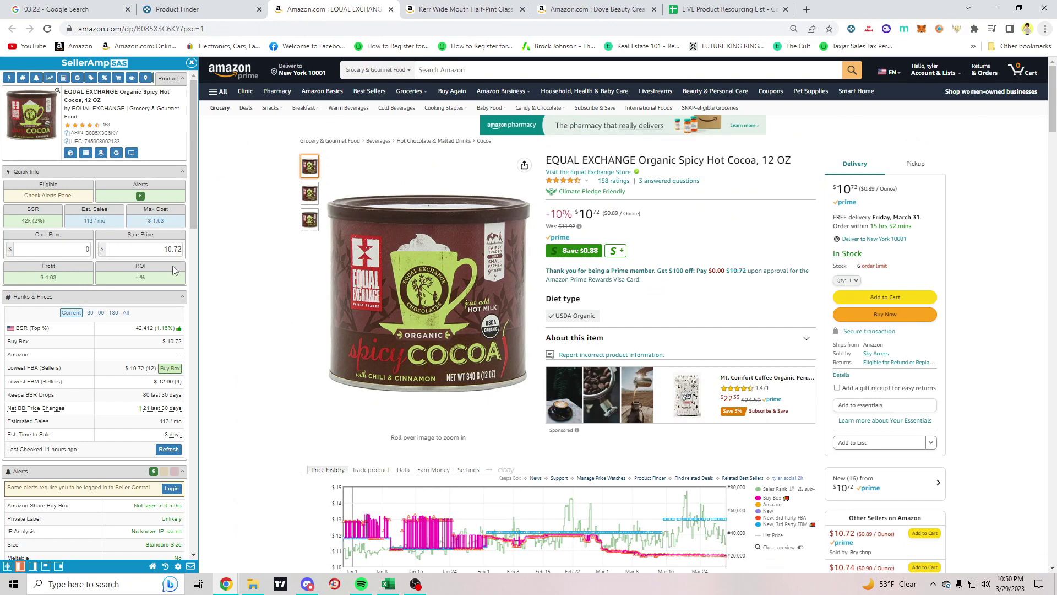
Set Small & Light to Yes for the Equal Exchange hot cocoa
{"action": "scroll", "coordinate": [173, 265], "scroll_direction": "down", "scroll_amount": 6}
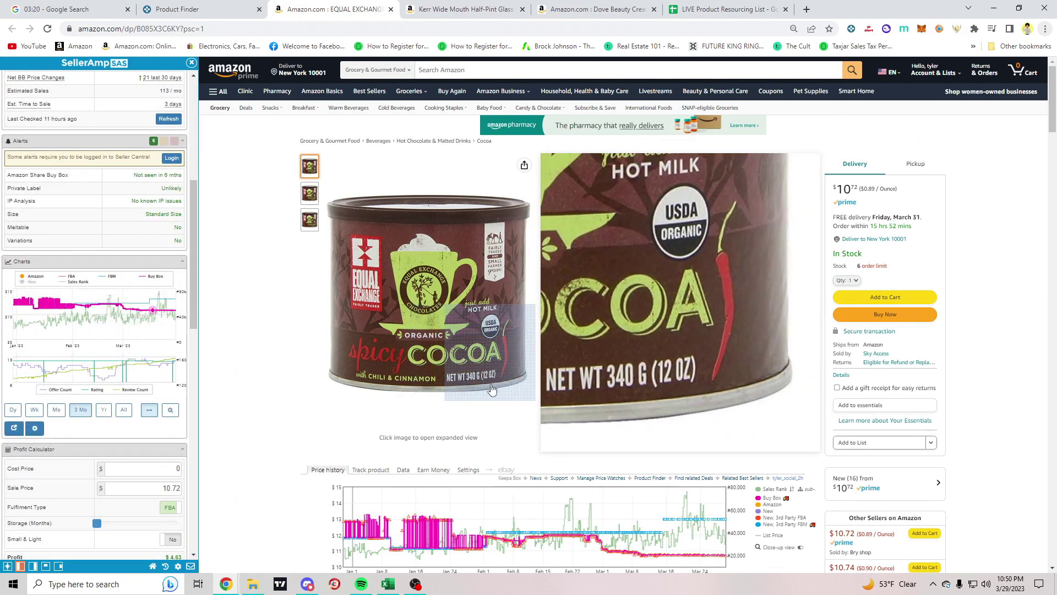
{"action": "scroll", "coordinate": [138, 333], "scroll_direction": "down", "scroll_amount": 5}
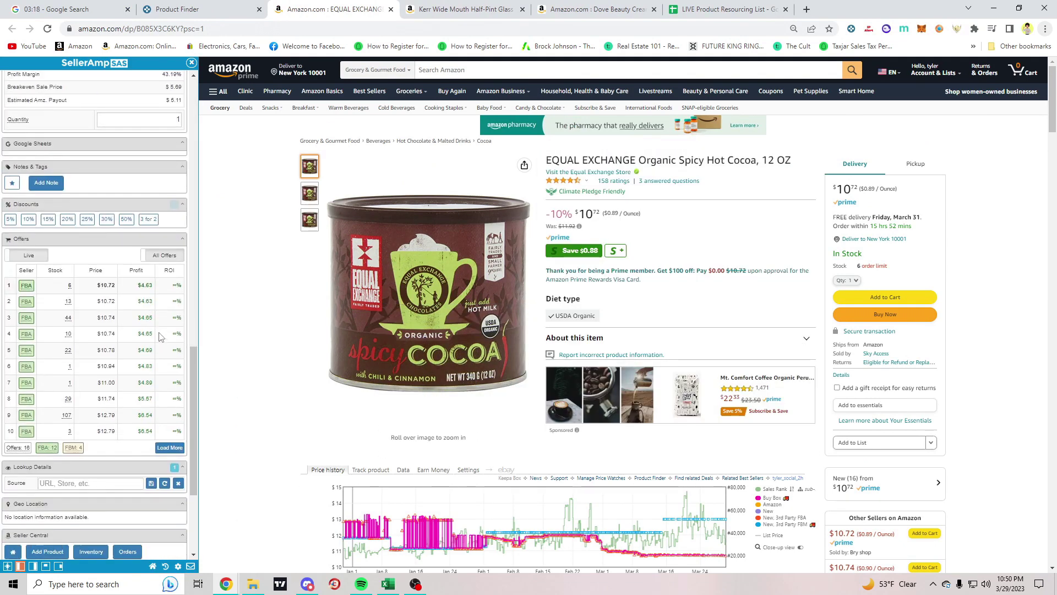
{"action": "scroll", "coordinate": [140, 333], "scroll_direction": "up", "scroll_amount": 1}
{"action": "left_click", "coordinate": [170, 319]}
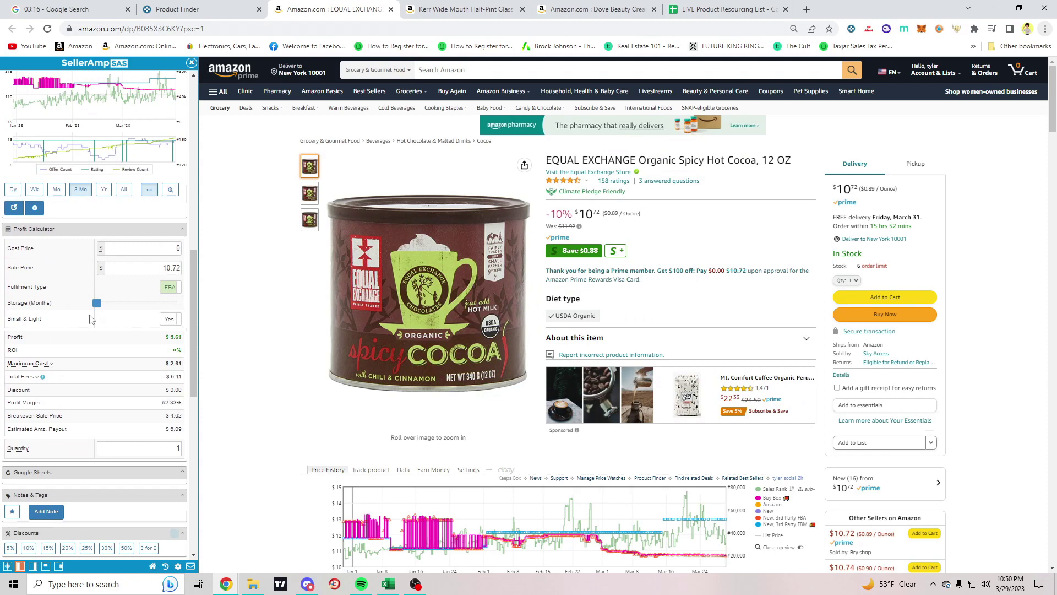
{"action": "scroll", "coordinate": [134, 337], "scroll_direction": "down", "scroll_amount": 3}
{"action": "scroll", "coordinate": [133, 337], "scroll_direction": "down", "scroll_amount": 2}
{"action": "scroll", "coordinate": [134, 347], "scroll_direction": "up", "scroll_amount": 10}
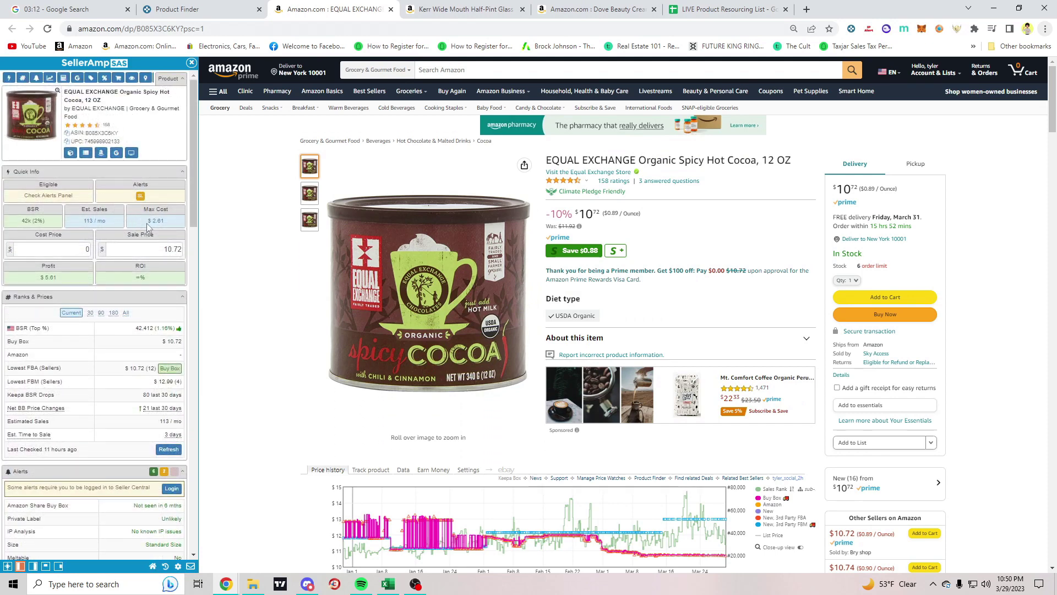
Search Google for the cocoa's product title and review retailer prices
{"action": "left_click", "coordinate": [116, 152]}
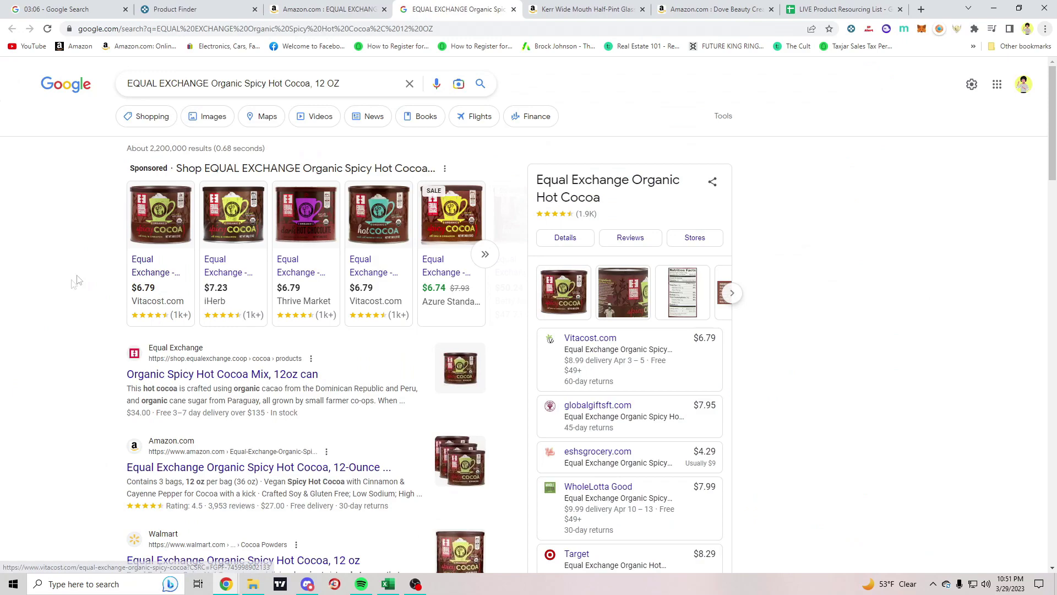
{"action": "scroll", "coordinate": [126, 394], "scroll_direction": "down", "scroll_amount": 2}
{"action": "scroll", "coordinate": [126, 395], "scroll_direction": "down", "scroll_amount": 2}
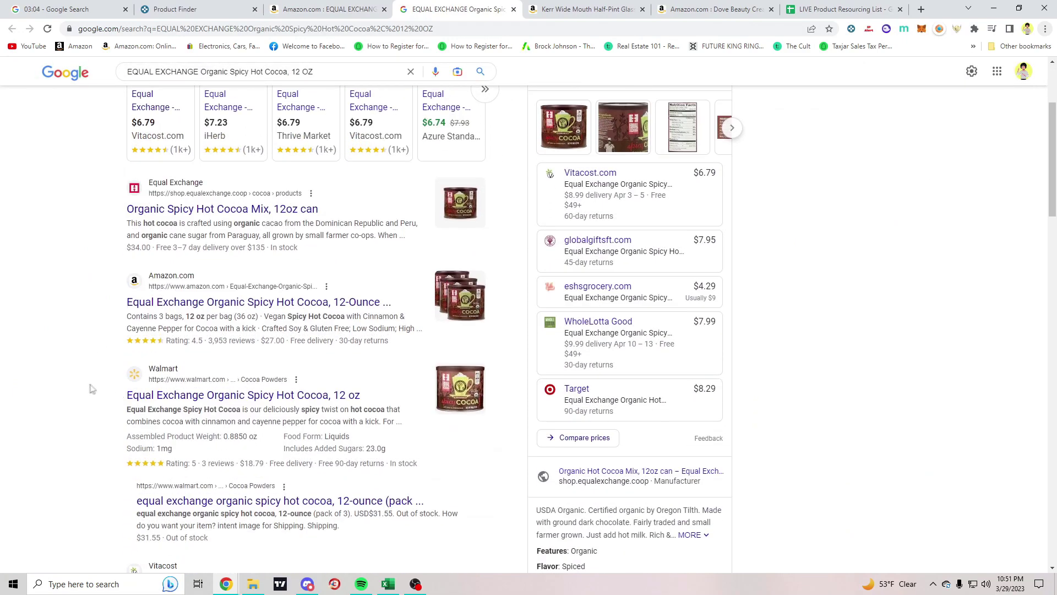
{"action": "scroll", "coordinate": [78, 327], "scroll_direction": "up", "scroll_amount": 3}
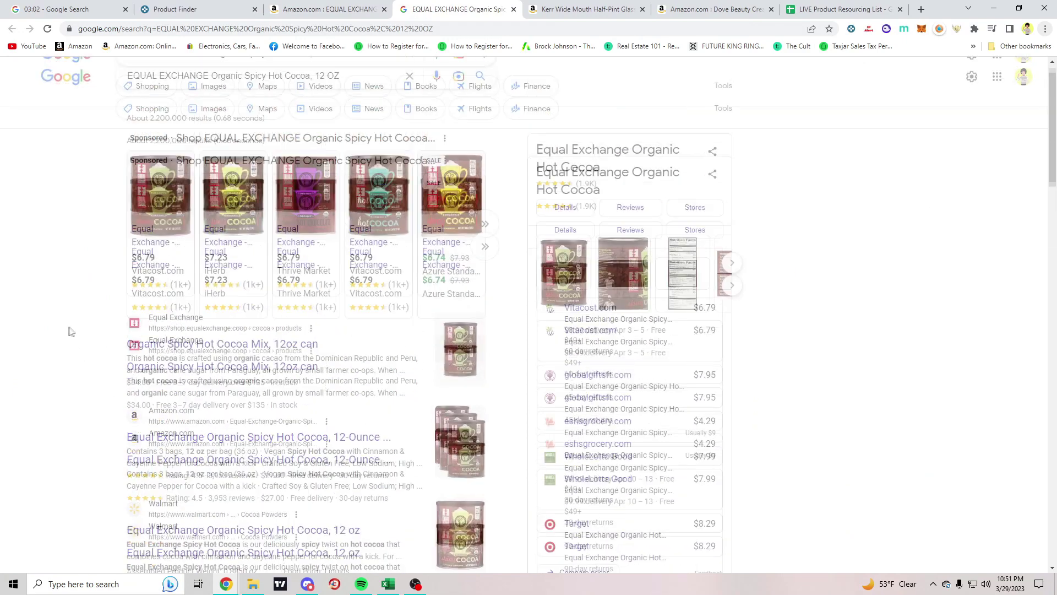
{"action": "mouse_move", "coordinate": [307, 259]}
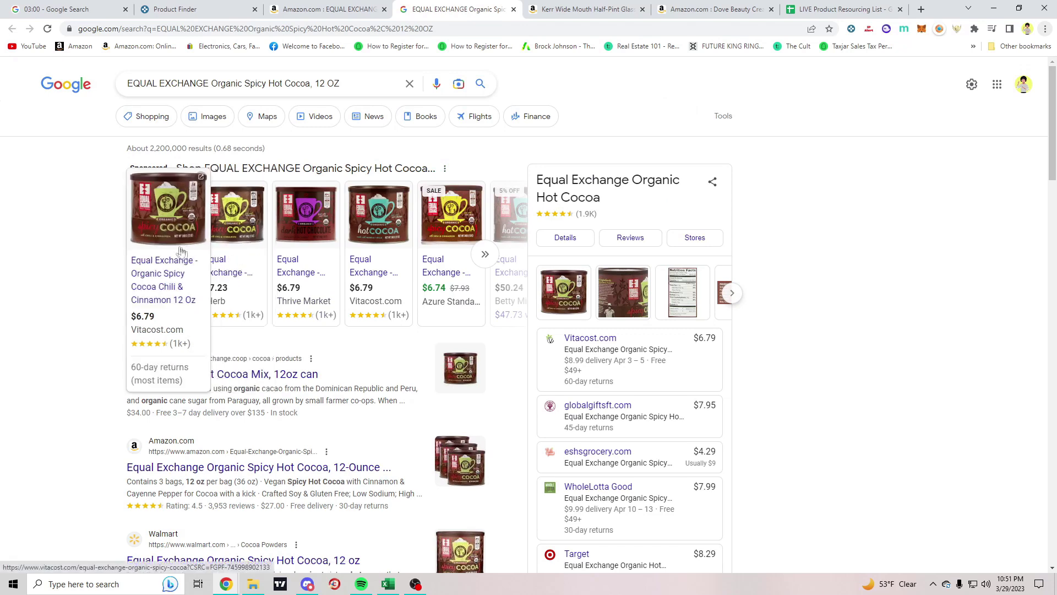
Enter a 6.79 cost price, showing -17.38% ROI, and close the cocoa tabs
{"action": "key", "text": "ctrl+shift+Tab"}
{"action": "left_click", "coordinate": [86, 250]}
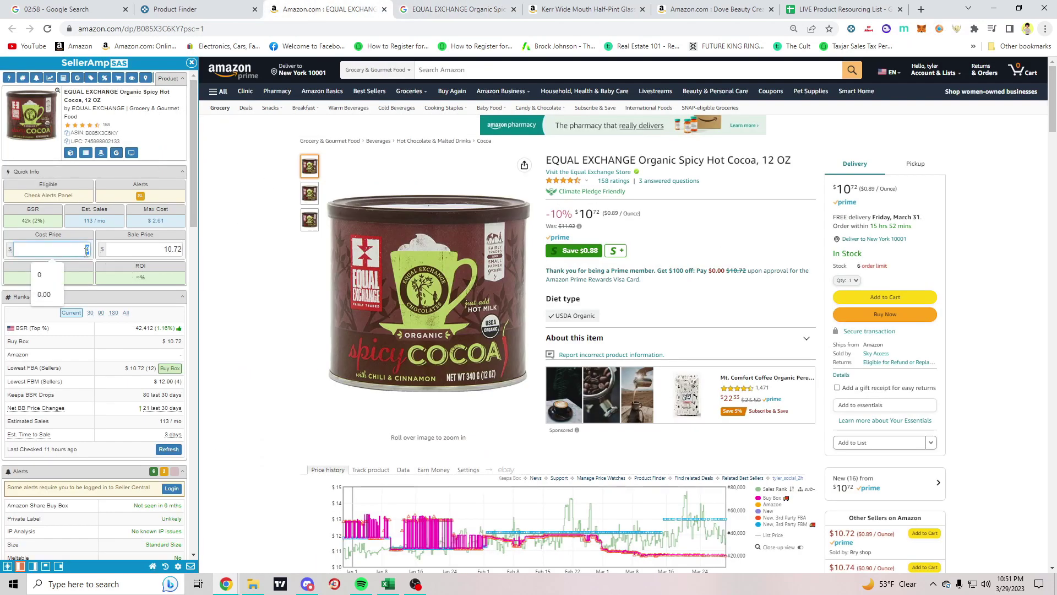
{"action": "type", "text": "6.79"}
{"action": "left_click", "coordinate": [277, 347]}
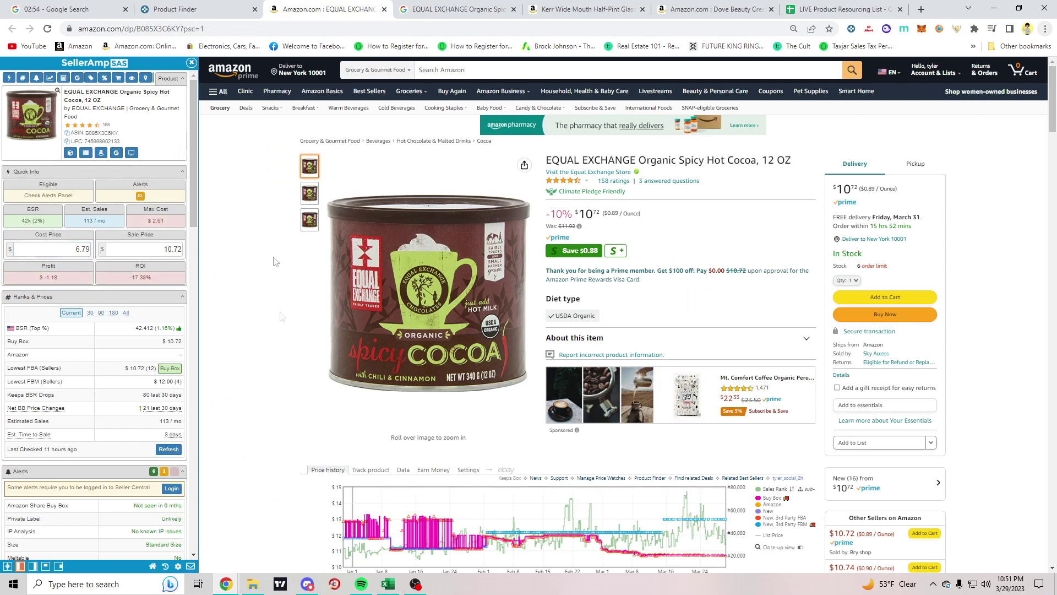
{"action": "left_click", "coordinate": [384, 10]}
{"action": "left_click", "coordinate": [383, 10]}
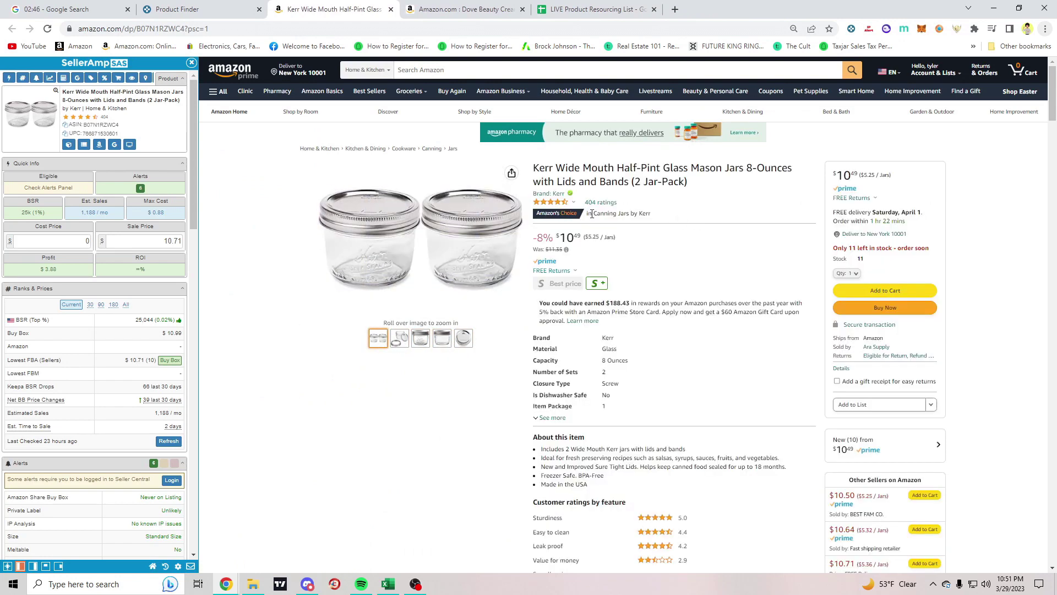
Review the Kerr Wide Mouth Half-Pint jar listing, then Google its title, finding Walmart at $11.97
{"action": "scroll", "coordinate": [237, 284], "scroll_direction": "down", "scroll_amount": 6}
{"action": "scroll", "coordinate": [238, 284], "scroll_direction": "down", "scroll_amount": 2}
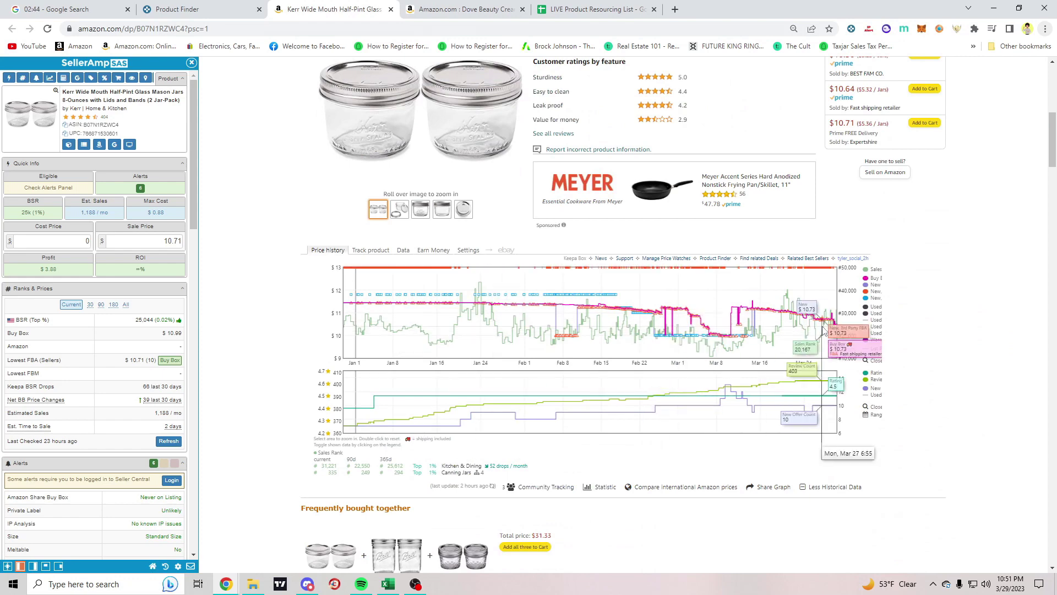
{"action": "scroll", "coordinate": [216, 246], "scroll_direction": "up", "scroll_amount": 8}
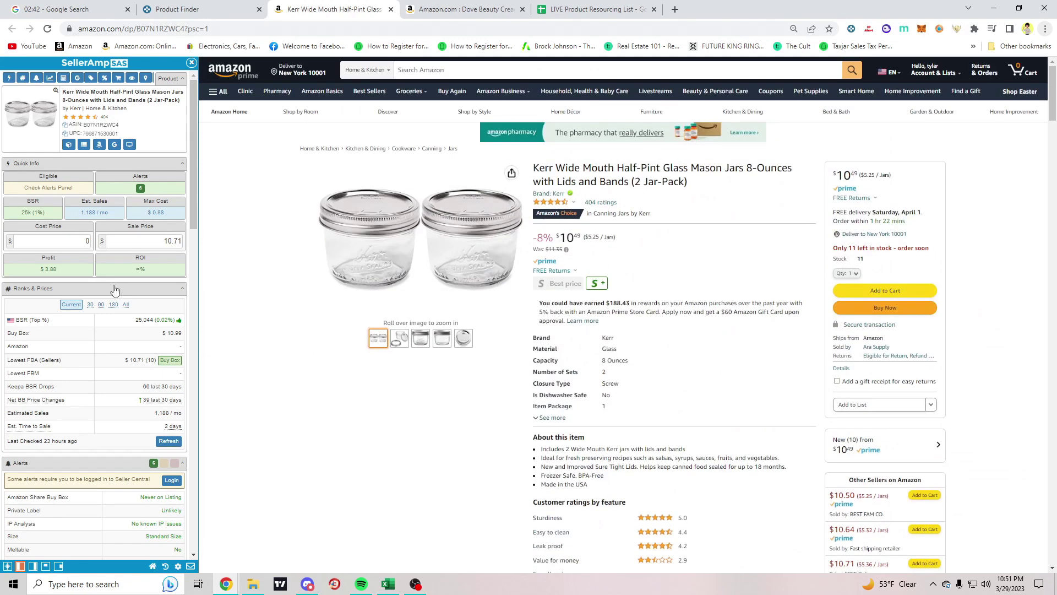
{"action": "scroll", "coordinate": [120, 306], "scroll_direction": "down", "scroll_amount": 10}
{"action": "scroll", "coordinate": [121, 307], "scroll_direction": "up", "scroll_amount": 10}
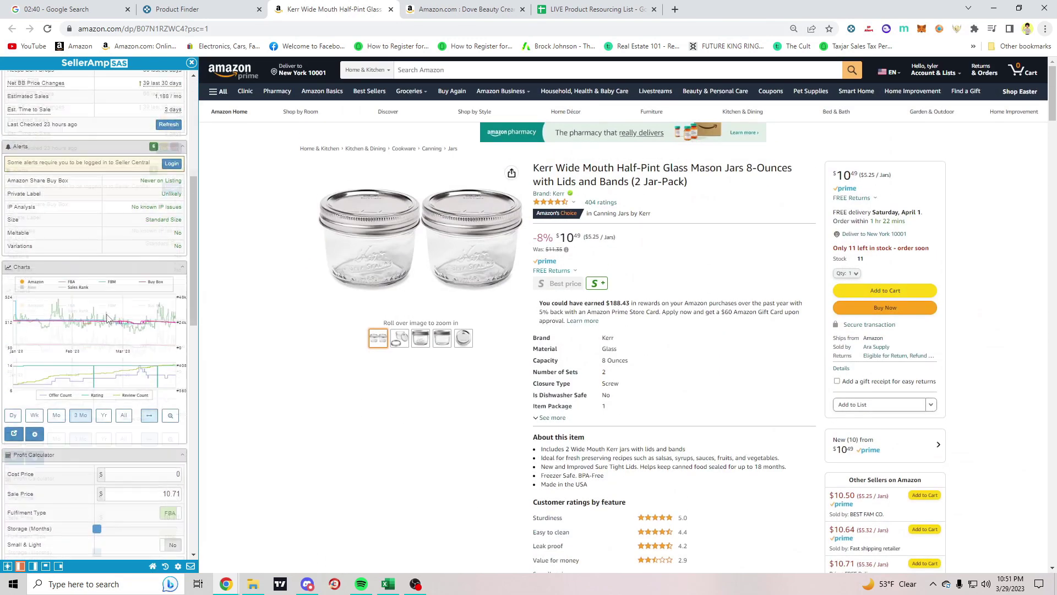
{"action": "scroll", "coordinate": [110, 297], "scroll_direction": "down", "scroll_amount": 6}
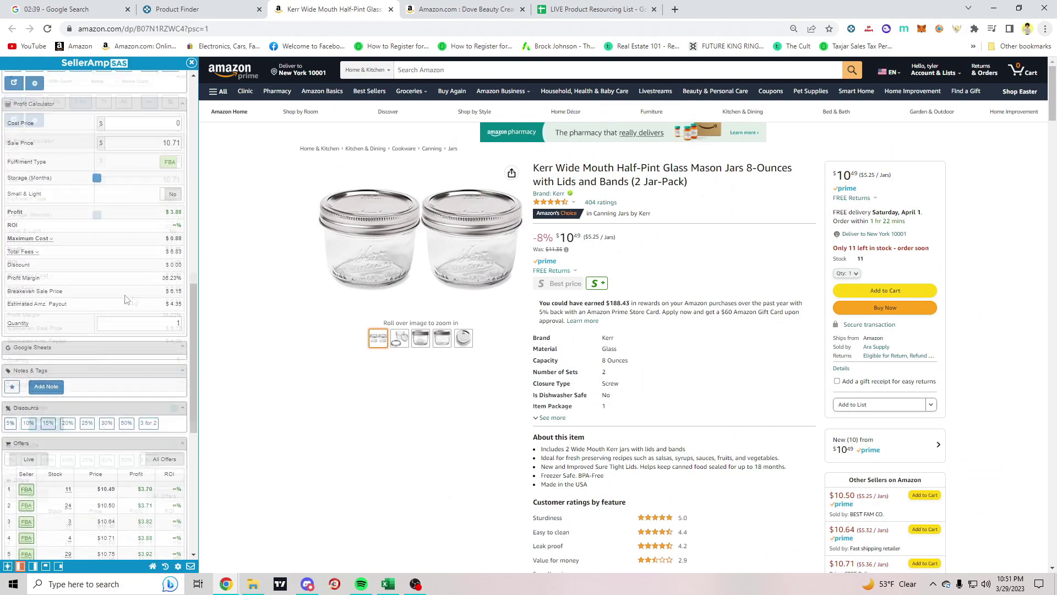
{"action": "scroll", "coordinate": [170, 266], "scroll_direction": "up", "scroll_amount": 10}
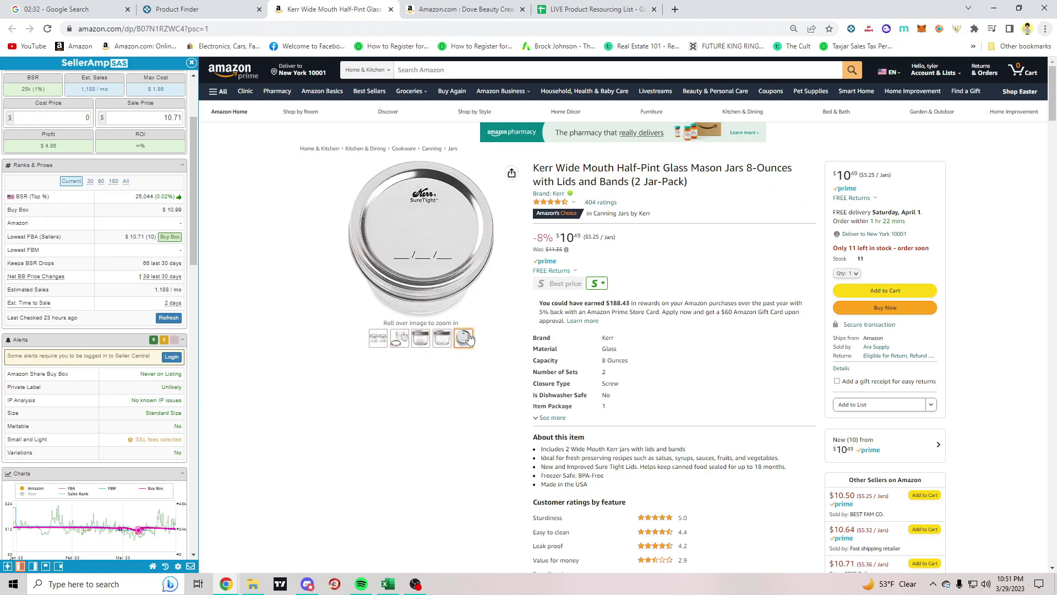
{"action": "scroll", "coordinate": [87, 341], "scroll_direction": "up", "scroll_amount": 3}
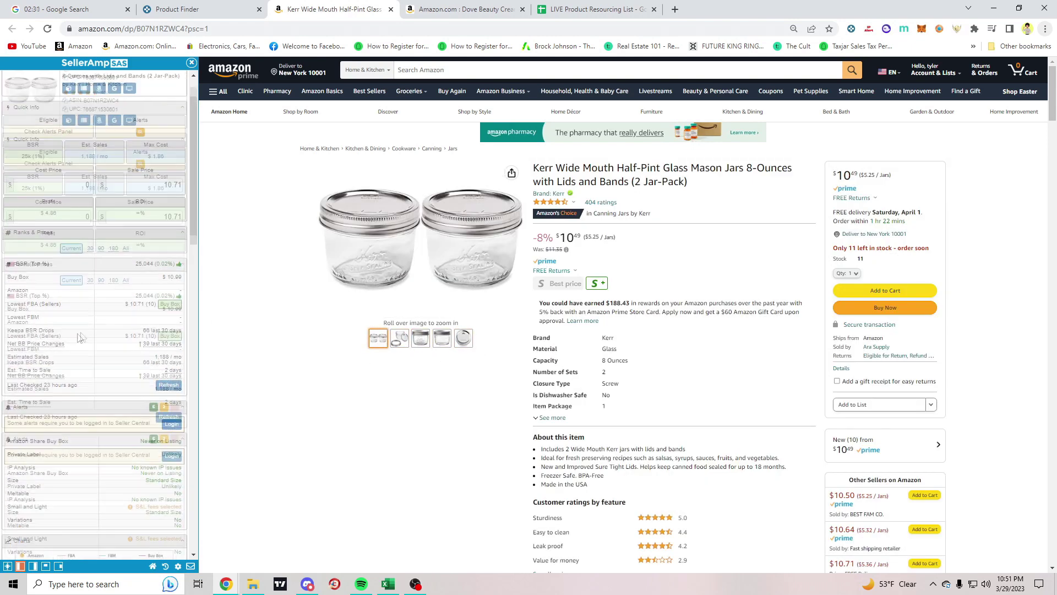
{"action": "scroll", "coordinate": [87, 341], "scroll_direction": "down", "scroll_amount": 15}
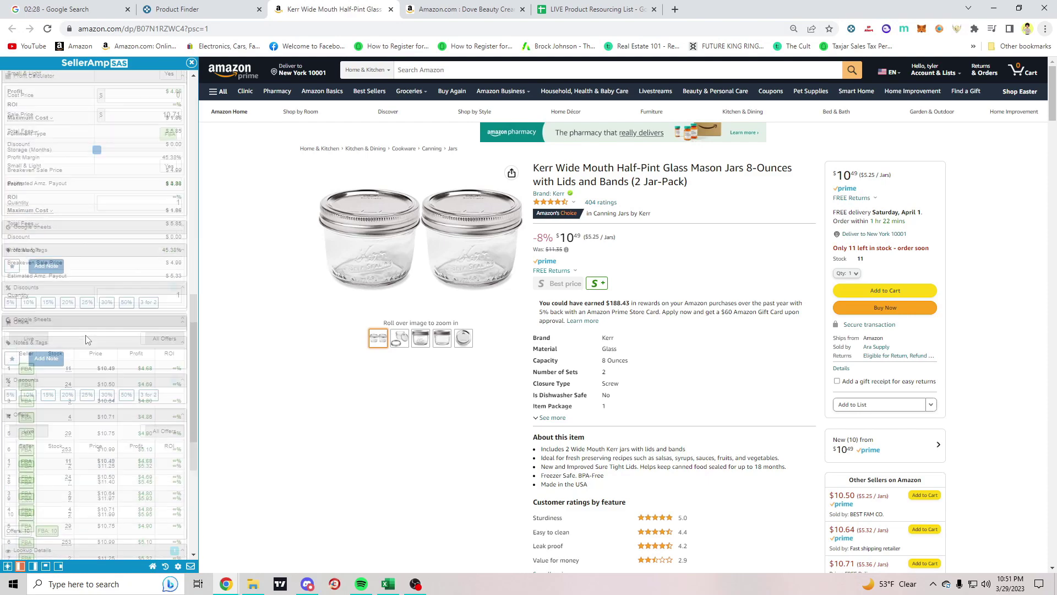
{"action": "scroll", "coordinate": [88, 358], "scroll_direction": "up", "scroll_amount": 10}
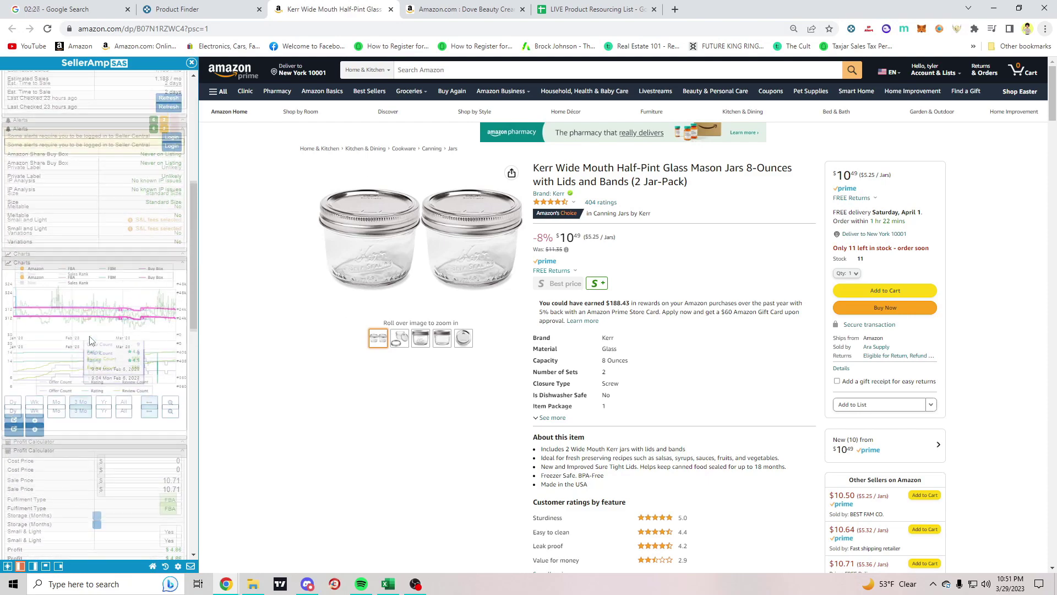
{"action": "scroll", "coordinate": [88, 374], "scroll_direction": "up", "scroll_amount": 5}
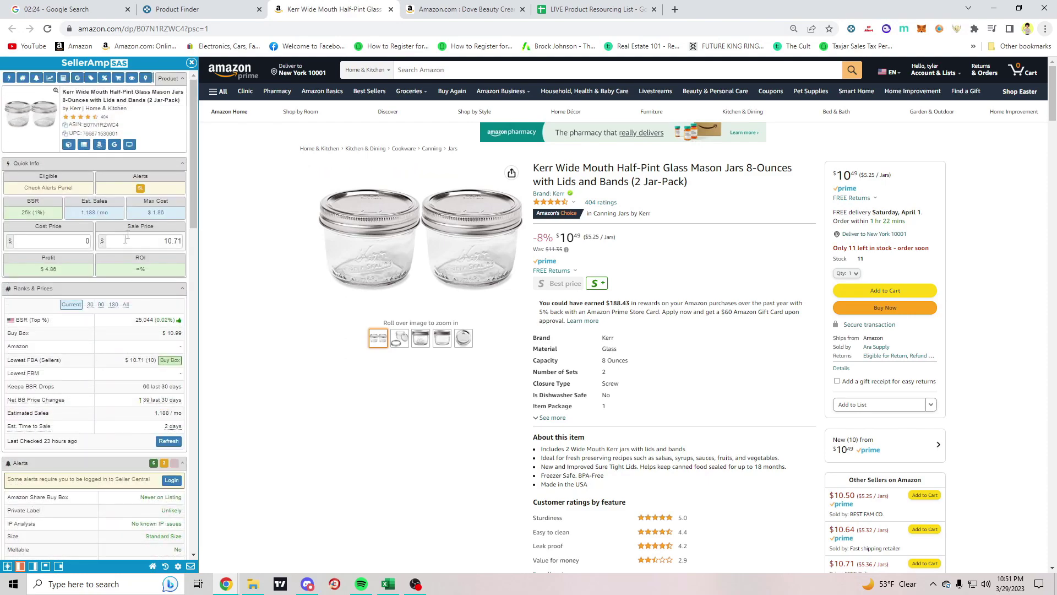
{"action": "left_click", "coordinate": [114, 144]}
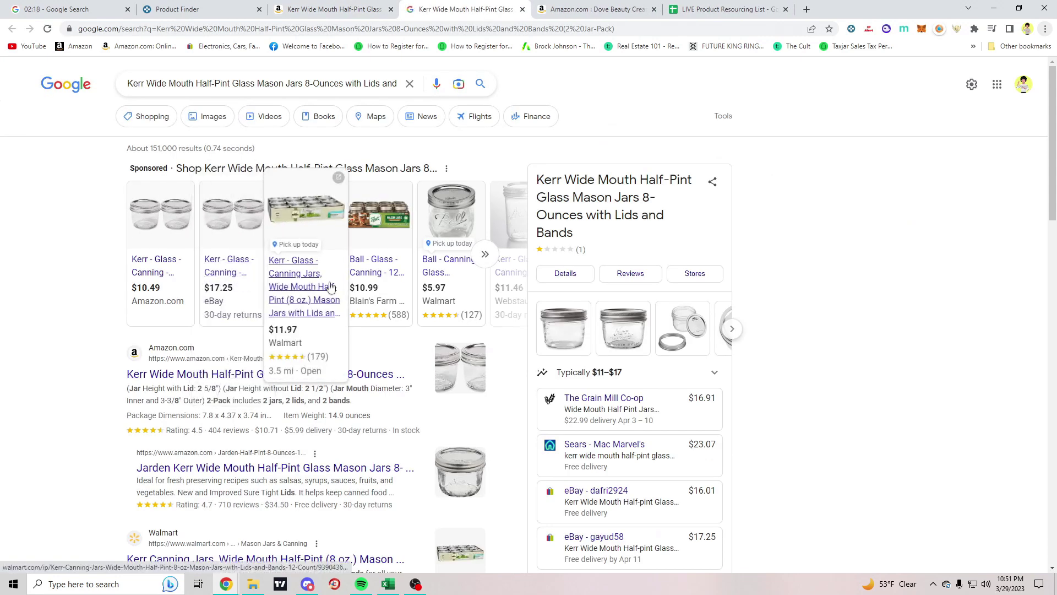
Open Walmart's $11.97 Kerr 12-count half-pint jar listing and view its product photos
{"action": "left_click", "coordinate": [290, 284]}
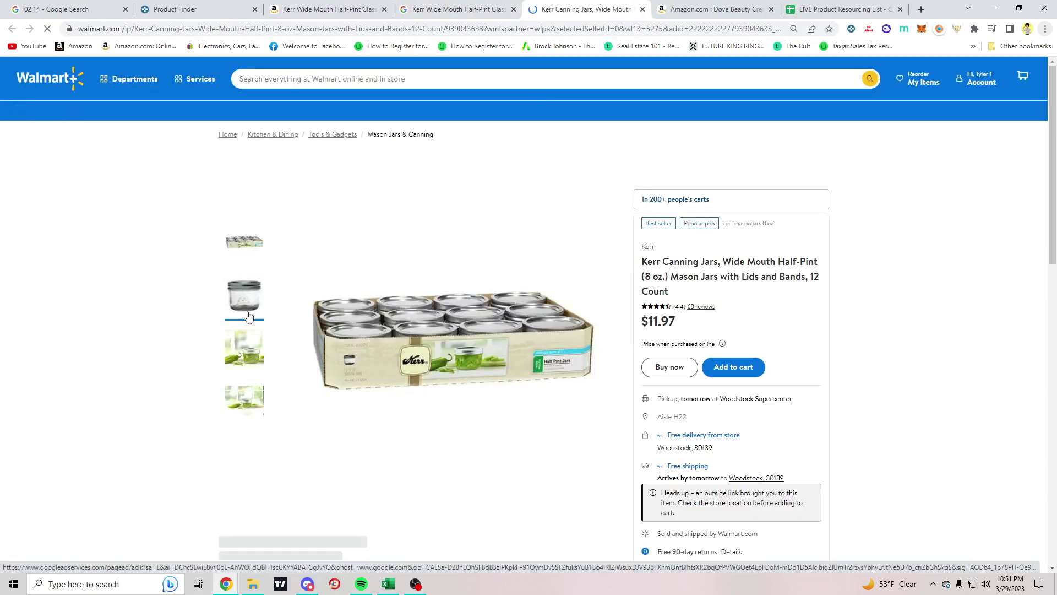
{"action": "left_click", "coordinate": [246, 306]}
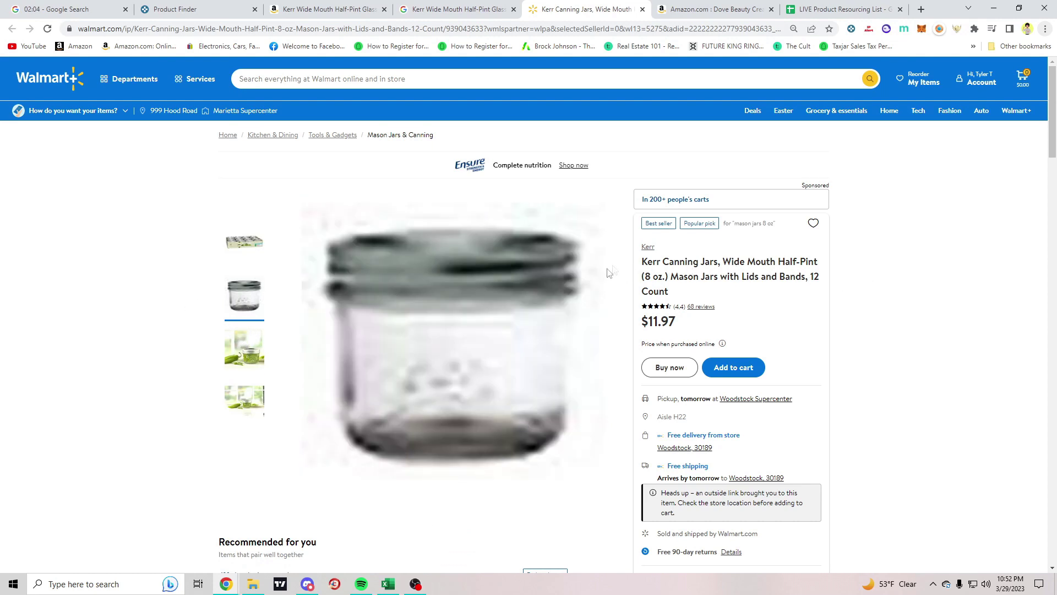
{"action": "left_click", "coordinate": [240, 347]}
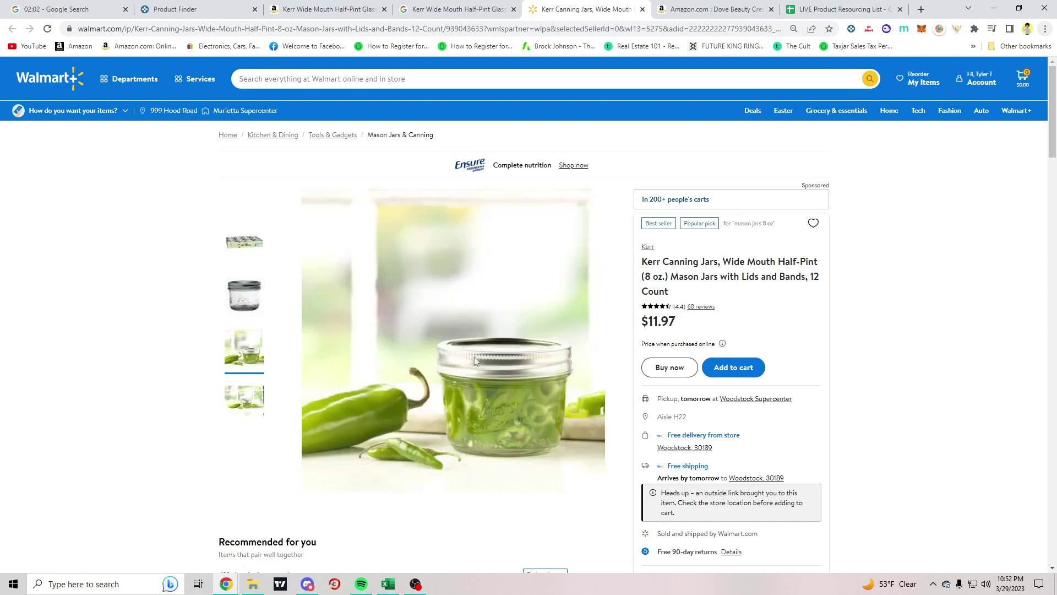
{"action": "scroll", "coordinate": [479, 355], "scroll_direction": "down", "scroll_amount": 1}
{"action": "scroll", "coordinate": [468, 344], "scroll_direction": "down", "scroll_amount": 1}
{"action": "scroll", "coordinate": [413, 338], "scroll_direction": "up", "scroll_amount": 1}
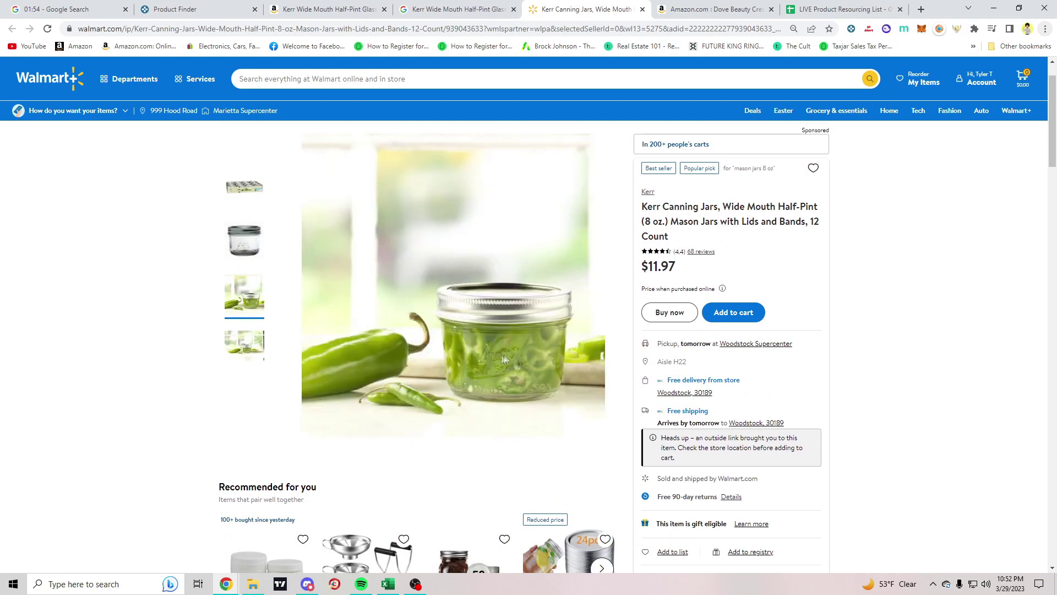
Place the Walmart tab beside the Amazon jar tab and compare the two listings
{"action": "left_click", "coordinate": [291, 10]}
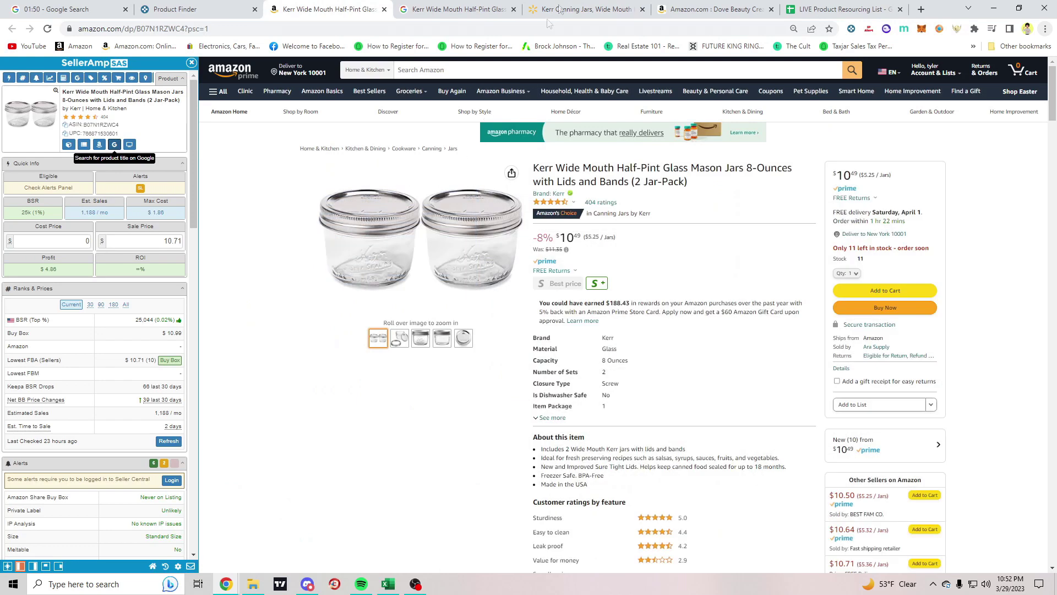
{"action": "left_click", "coordinate": [575, 6]}
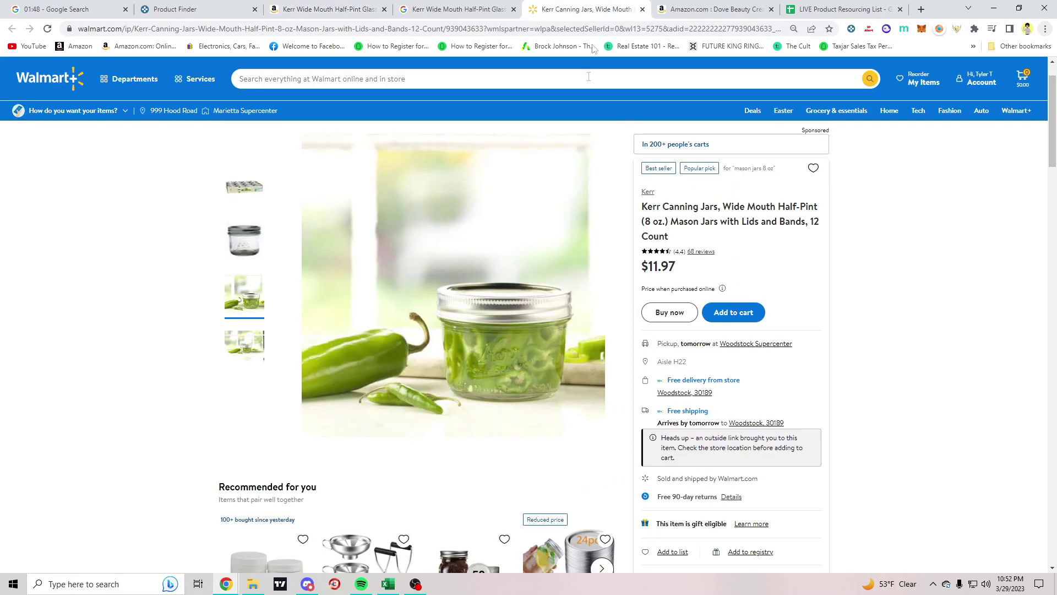
{"action": "left_click_drag", "start_coordinate": [583, 9], "coordinate": [457, 9]}
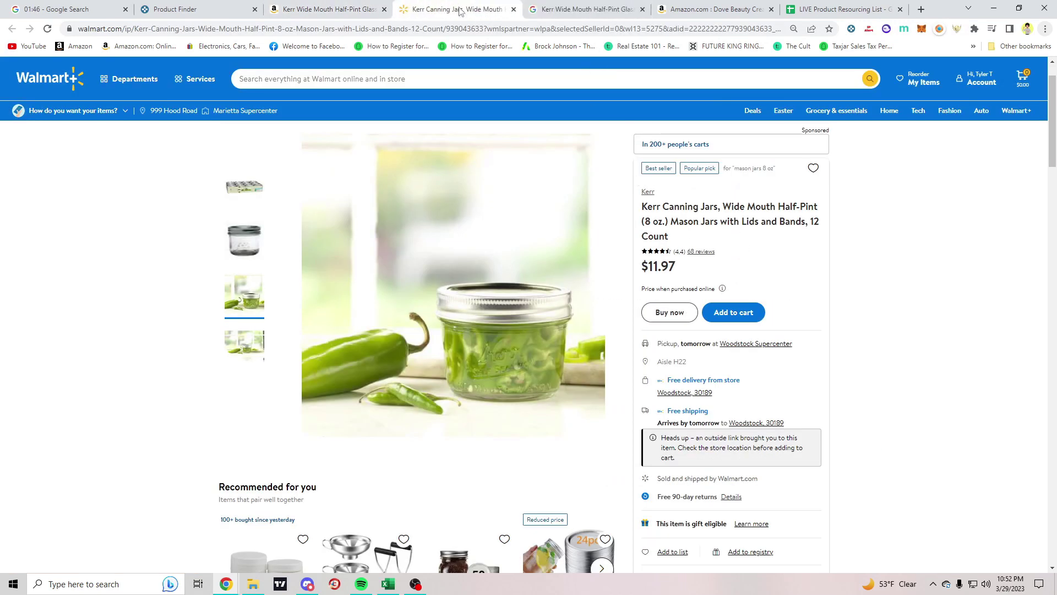
{"action": "left_click", "coordinate": [325, 8]}
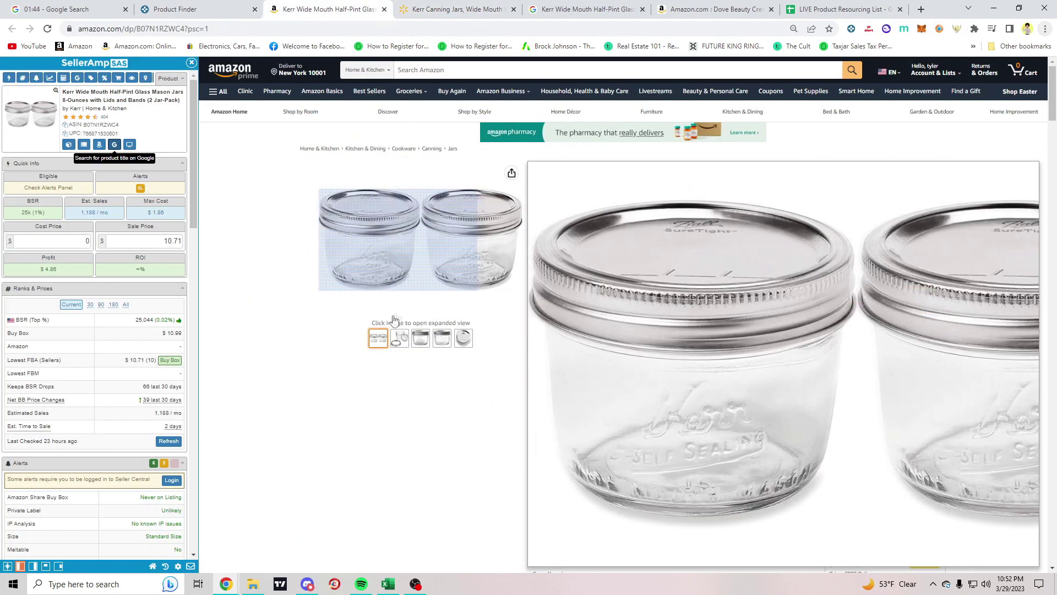
{"action": "mouse_move", "coordinate": [442, 339]}
{"action": "left_click", "coordinate": [449, 7]}
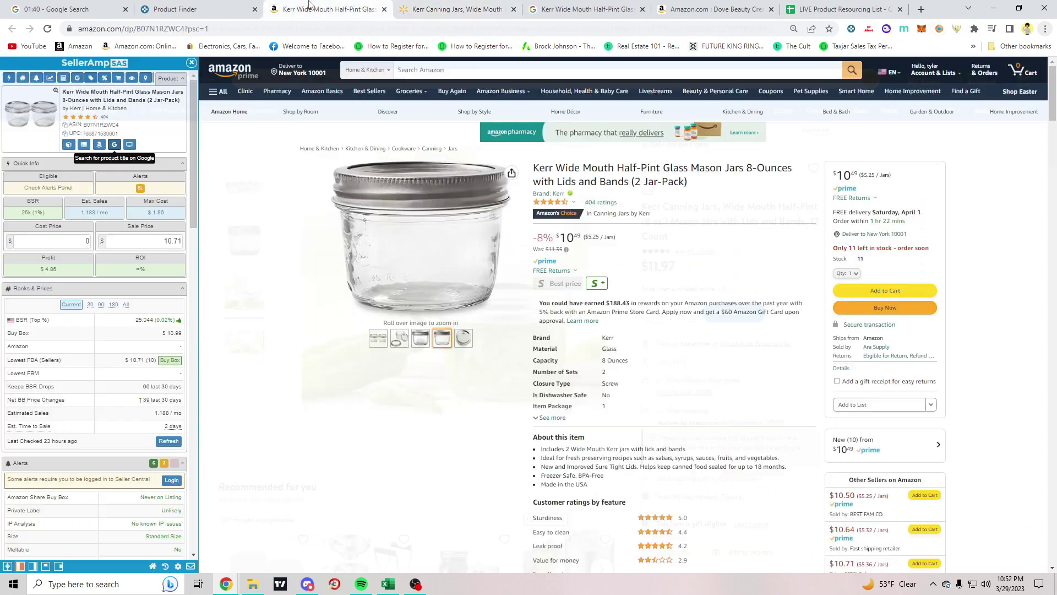
{"action": "left_click", "coordinate": [311, 6]}
{"action": "left_click", "coordinate": [424, 6]}
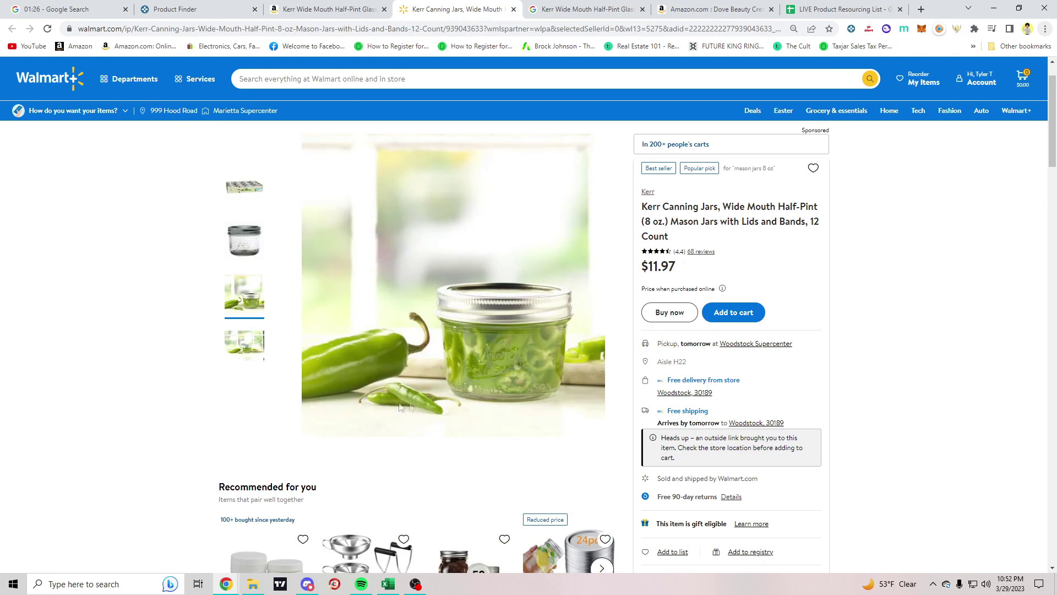
Enter a 2.00 cost for the Kerr 2-jar pack, giving $2.68 profit and 134.00% ROI at 10.49
{"action": "key", "text": "ctrl+shift+Tab"}
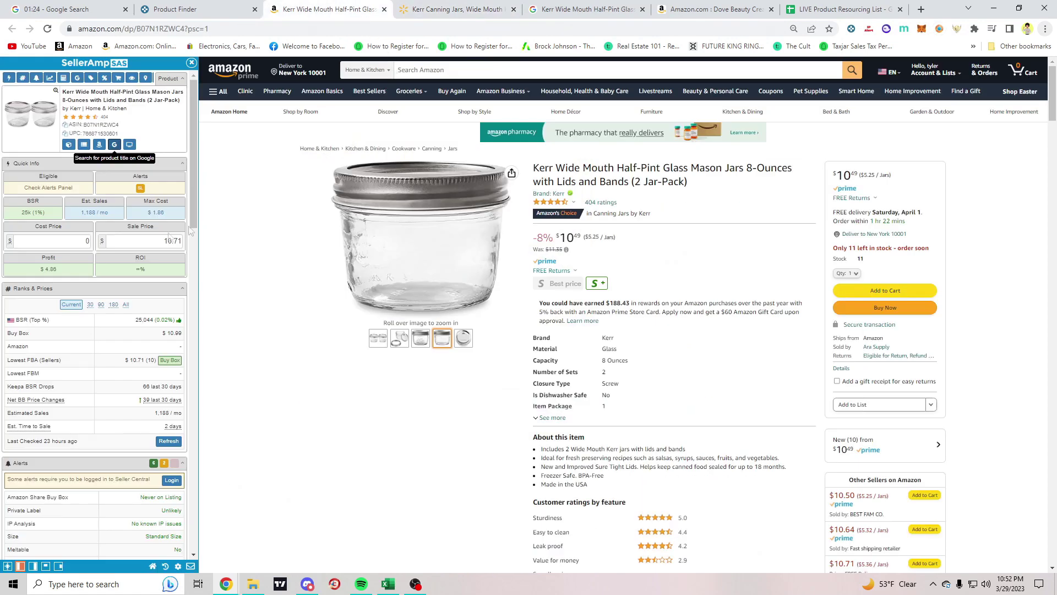
{"action": "left_click", "coordinate": [85, 241]}
{"action": "type", "text": "20"}
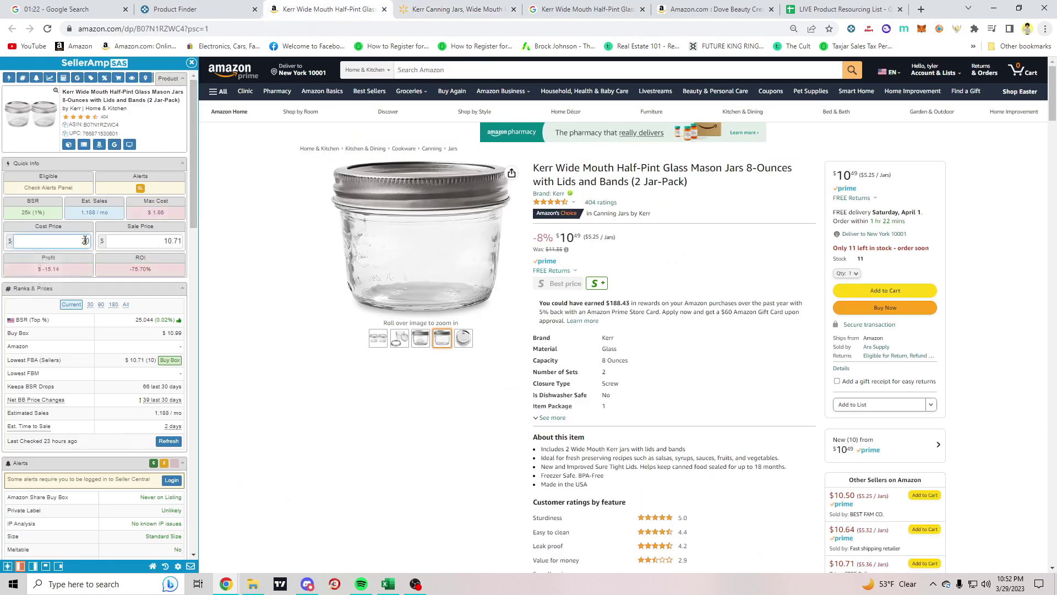
{"action": "key", "text": "BackSpace"}
{"action": "left_click", "coordinate": [281, 258]}
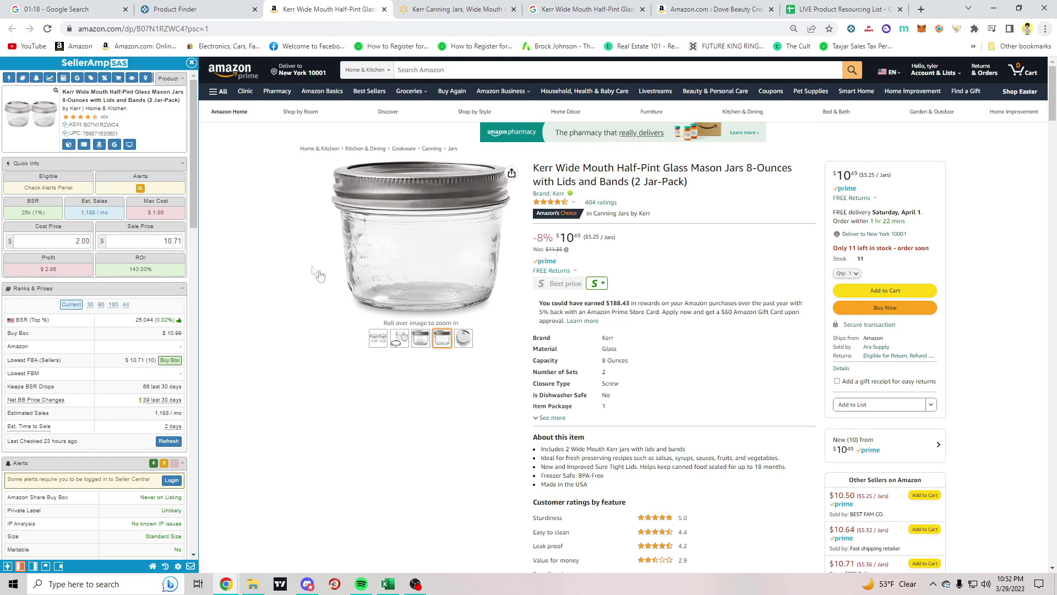
{"action": "scroll", "coordinate": [80, 315], "scroll_direction": "down", "scroll_amount": 3}
{"action": "scroll", "coordinate": [81, 315], "scroll_direction": "down", "scroll_amount": 5}
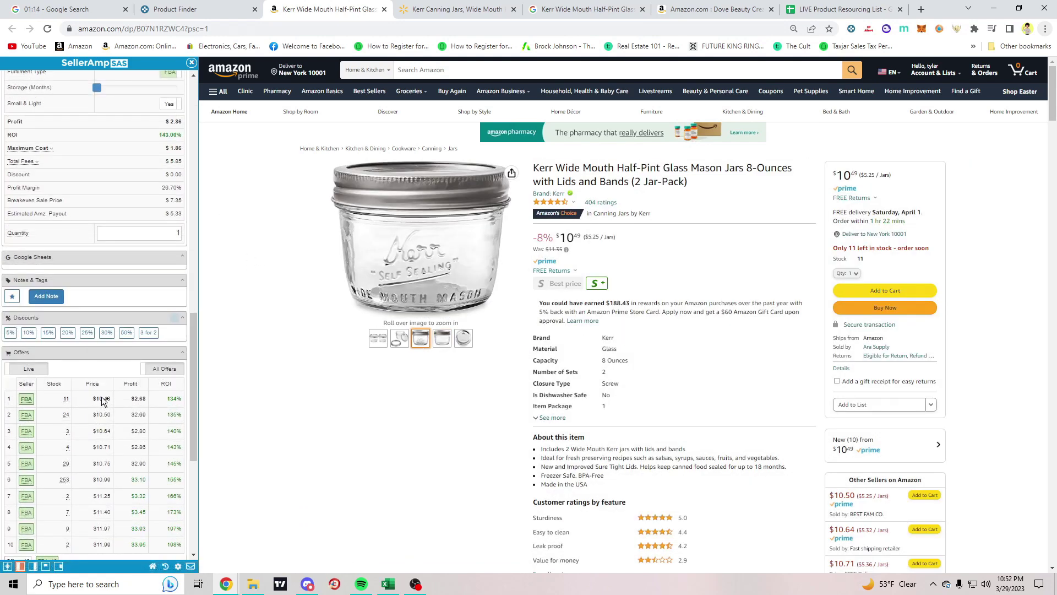
{"action": "scroll", "coordinate": [99, 407], "scroll_direction": "up", "scroll_amount": 10}
{"action": "left_click_drag", "start_coordinate": [128, 270], "coordinate": [150, 271]}
{"action": "left_click_drag", "start_coordinate": [57, 269], "coordinate": [44, 269]}
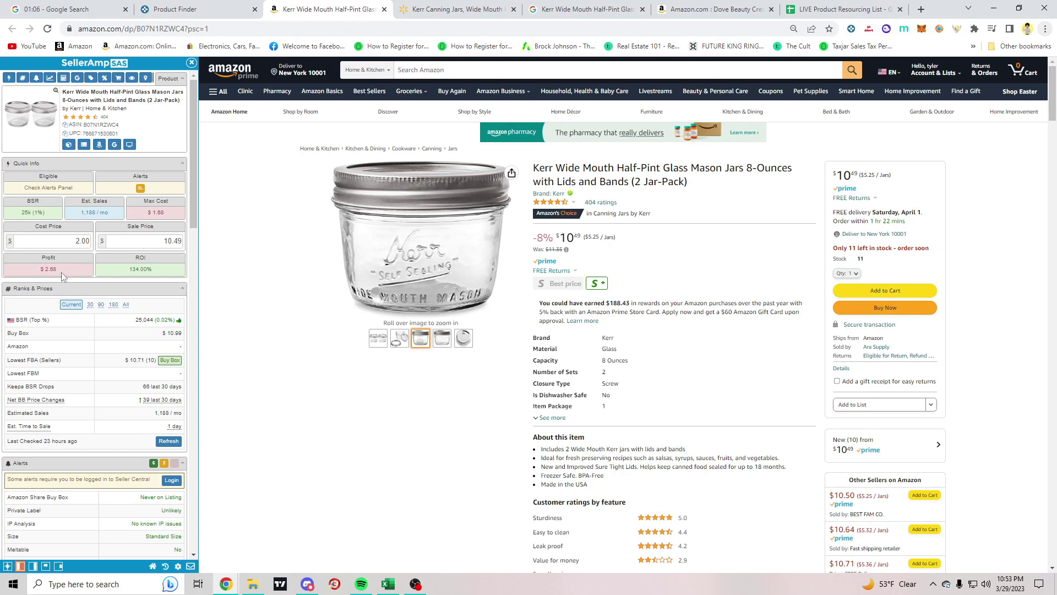
{"action": "double_click", "coordinate": [68, 242]}
Show Keepa's Offers table for the Kerr jars: five Prime sellers at $10.49–$10.99, 344 units
{"action": "left_click", "coordinate": [72, 268]}
{"action": "scroll", "coordinate": [275, 309], "scroll_direction": "down", "scroll_amount": 7}
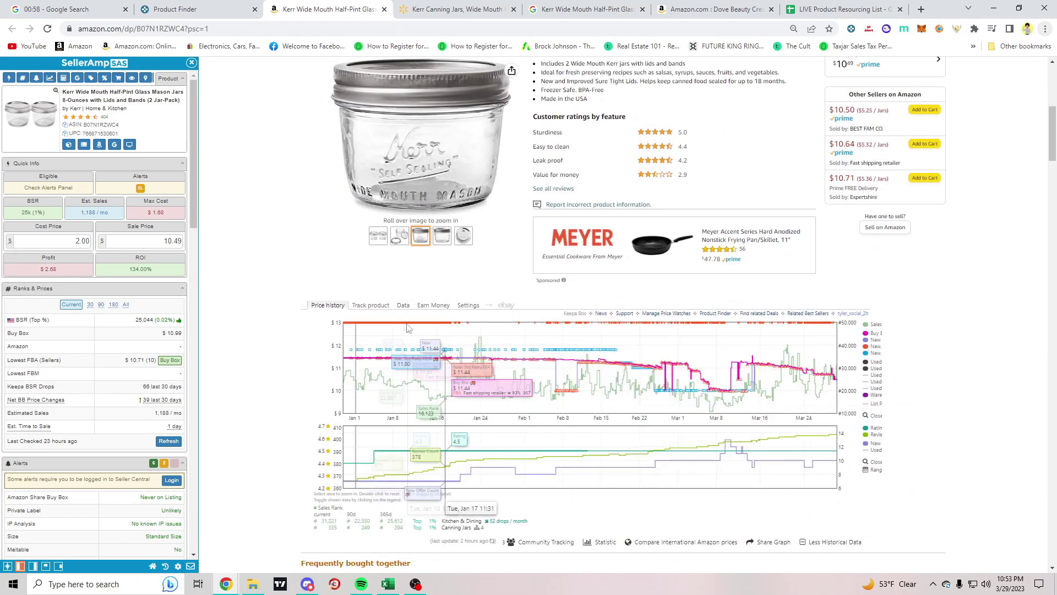
{"action": "left_click", "coordinate": [403, 305]}
{"action": "left_click", "coordinate": [403, 318]}
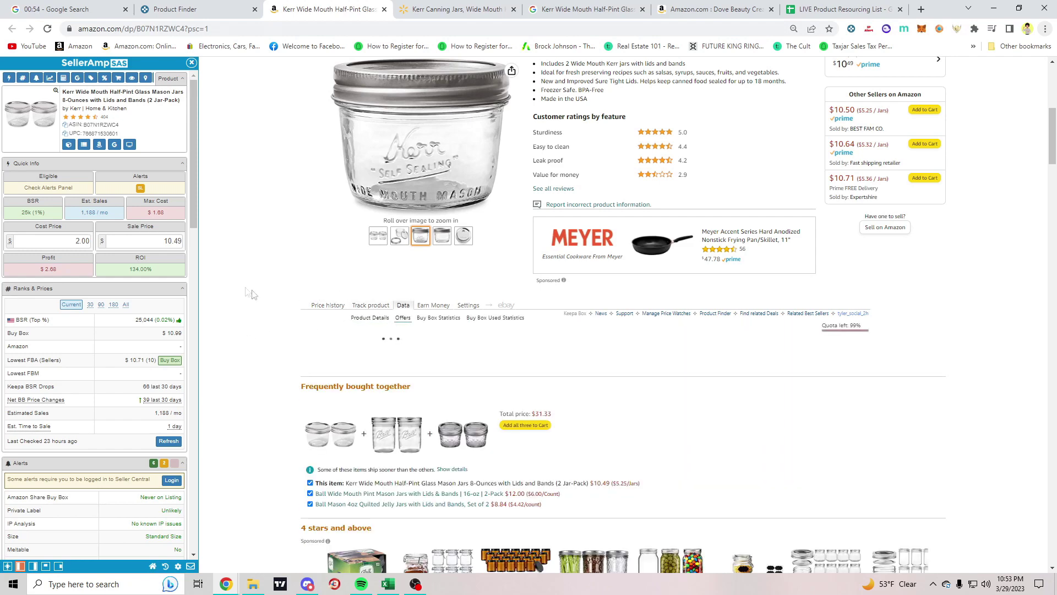
{"action": "scroll", "coordinate": [249, 305], "scroll_direction": "down", "scroll_amount": 1}
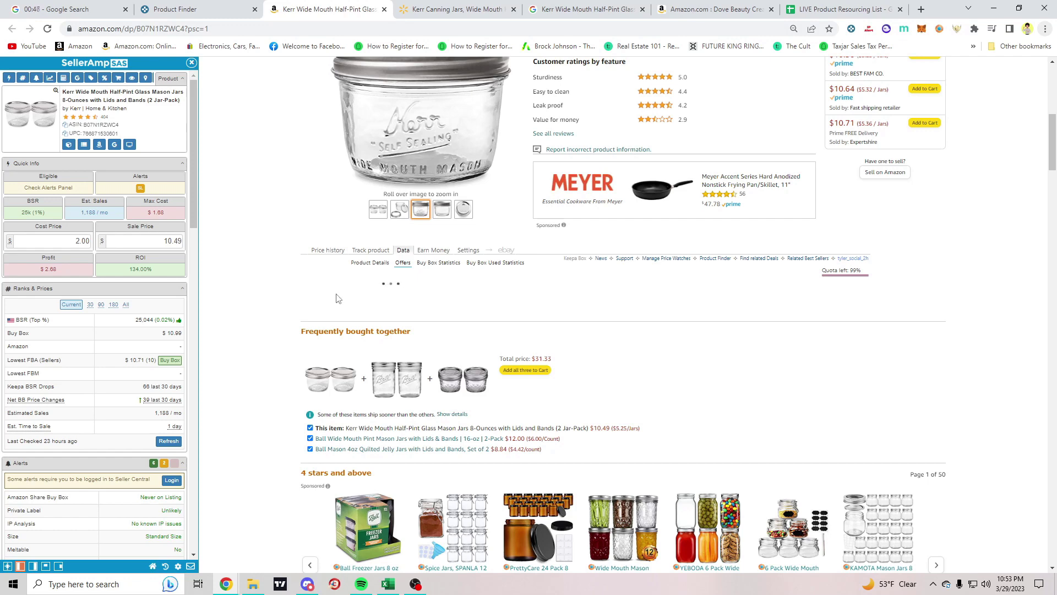
Stop and reset the countdown timer to 30 minutes, then return to the offers table
{"action": "key", "text": "ctrl+1"}
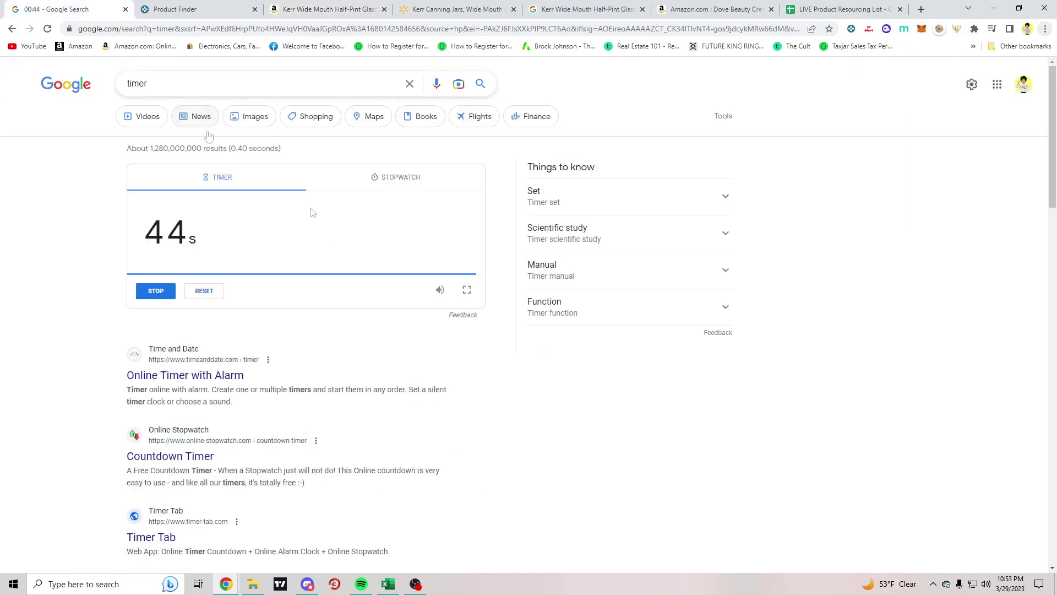
{"action": "left_click", "coordinate": [156, 291]}
{"action": "left_click", "coordinate": [203, 292]}
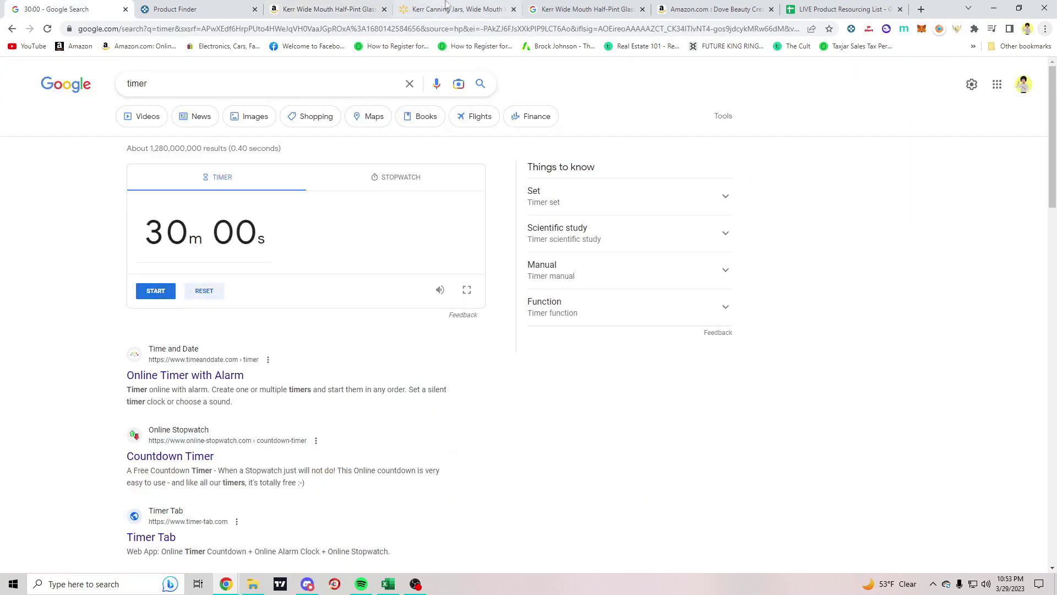
{"action": "left_click", "coordinate": [446, 5]}
{"action": "left_click", "coordinate": [329, 9]}
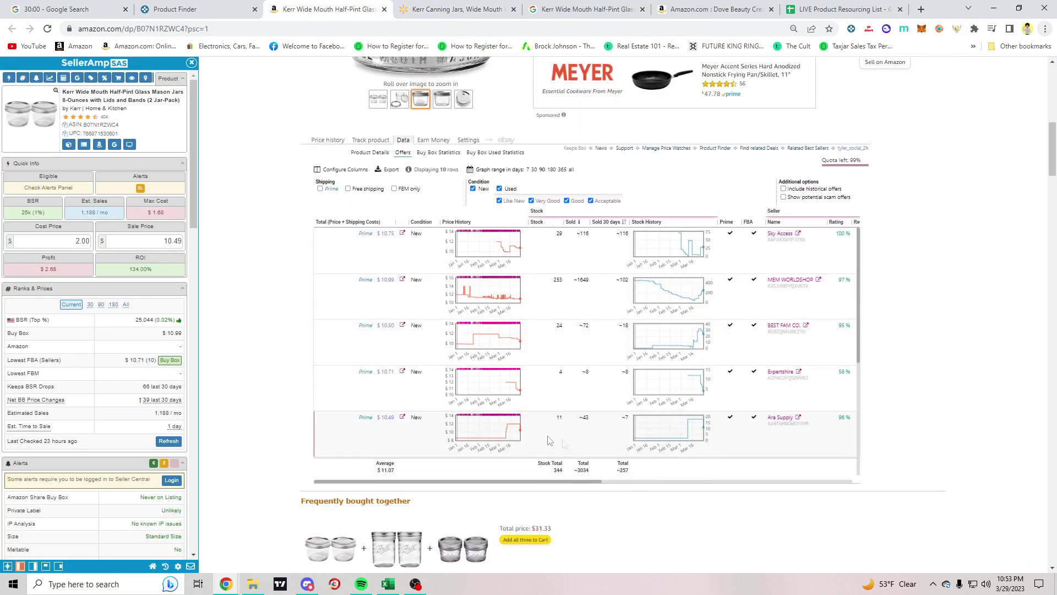
{"action": "scroll", "coordinate": [600, 465], "scroll_direction": "up", "scroll_amount": 2}
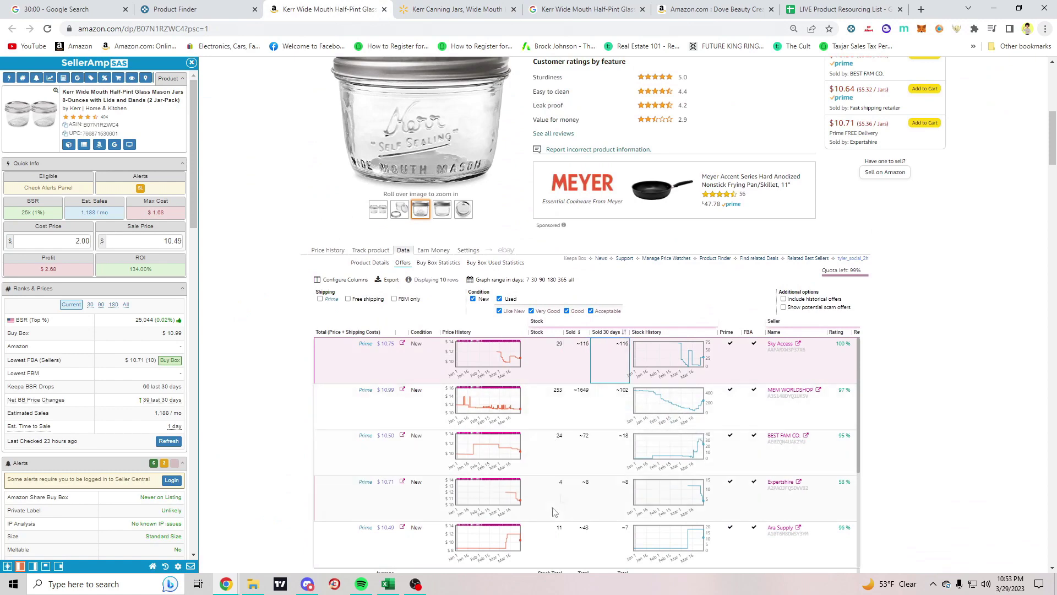
{"action": "scroll", "coordinate": [600, 540], "scroll_direction": "down", "scroll_amount": 2}
{"action": "mouse_move", "coordinate": [571, 482]}
{"action": "left_mouse_down"}
{"action": "mouse_move", "coordinate": [774, 482]}
{"action": "mouse_move", "coordinate": [573, 483]}
{"action": "left_mouse_up"}
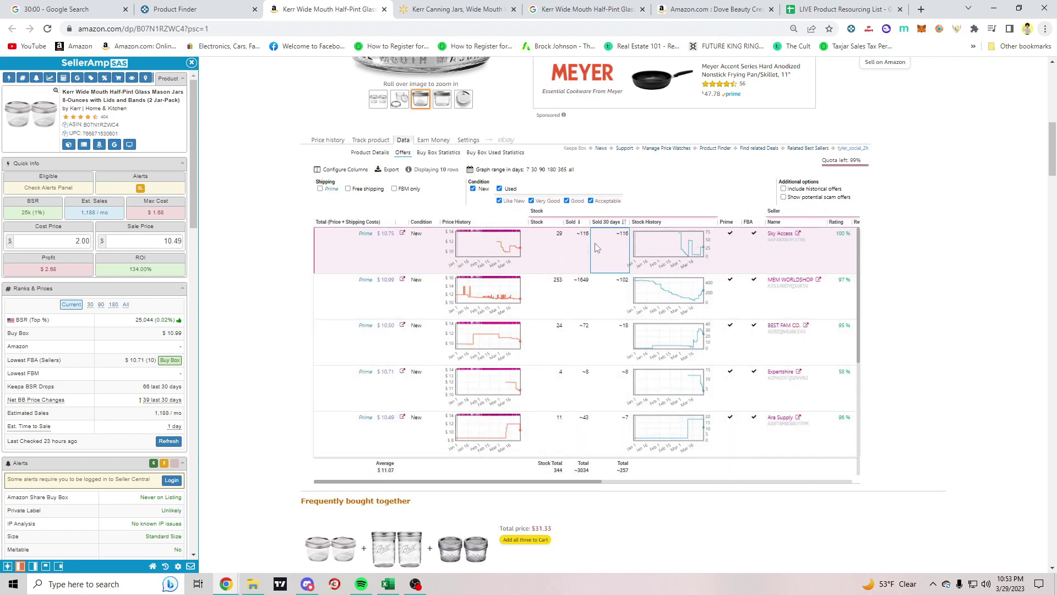
{"action": "left_click_drag", "start_coordinate": [556, 483], "coordinate": [563, 455]}
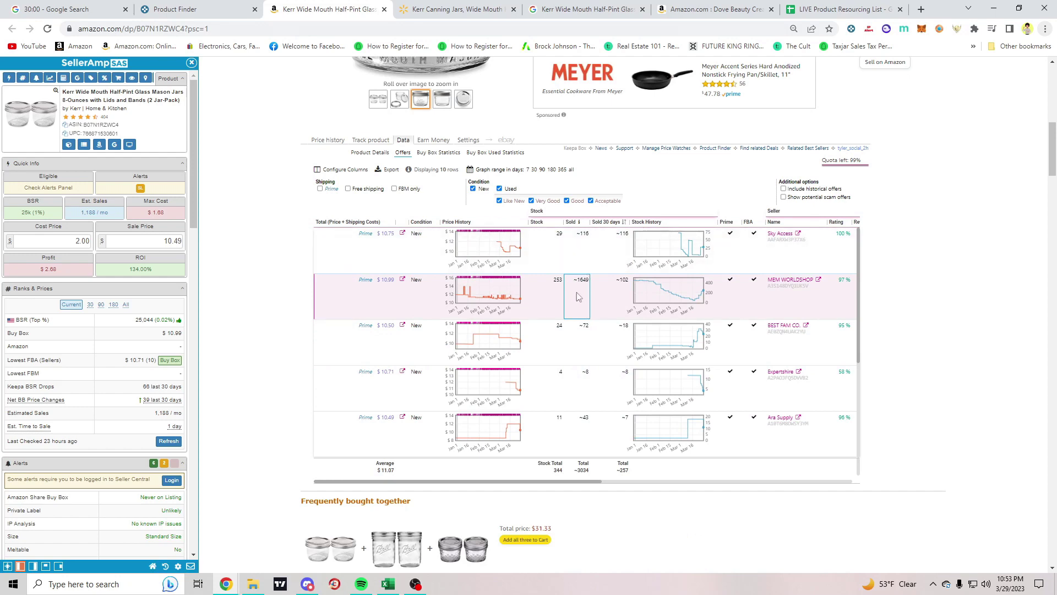
{"action": "mouse_move", "coordinate": [579, 480]}
{"action": "left_mouse_down"}
{"action": "mouse_move", "coordinate": [724, 468]}
{"action": "mouse_move", "coordinate": [561, 481]}
{"action": "left_mouse_up"}
{"action": "left_click", "coordinate": [604, 297]}
{"action": "mouse_move", "coordinate": [550, 482]}
{"action": "left_mouse_down"}
{"action": "mouse_move", "coordinate": [760, 484]}
{"action": "mouse_move", "coordinate": [561, 479]}
{"action": "left_mouse_up"}
{"action": "left_click", "coordinate": [562, 471]}
{"action": "scroll", "coordinate": [566, 482], "scroll_direction": "left", "scroll_amount": 1}
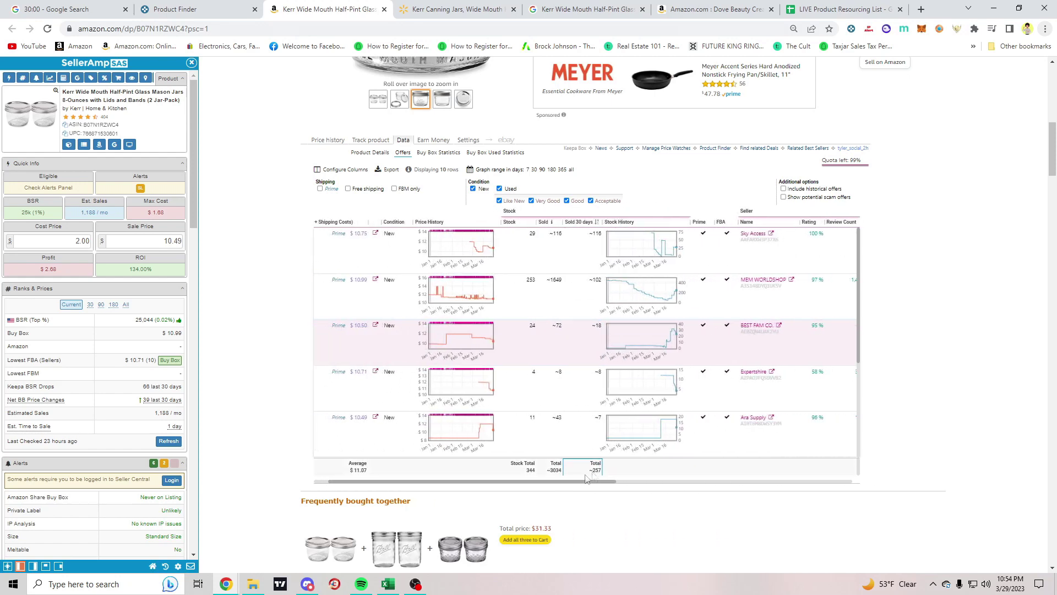
{"action": "scroll", "coordinate": [587, 486], "scroll_direction": "left", "scroll_amount": 1}
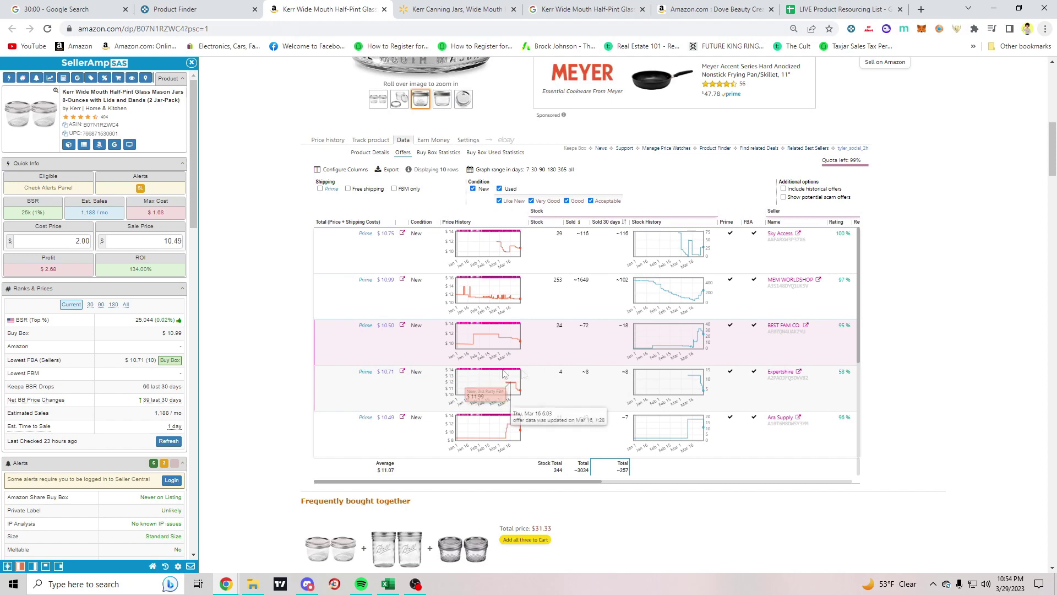
{"action": "scroll", "coordinate": [624, 366], "scroll_direction": "down", "scroll_amount": 1}
{"action": "scroll", "coordinate": [624, 366], "scroll_direction": "up", "scroll_amount": 1}
{"action": "scroll", "coordinate": [611, 383], "scroll_direction": "up", "scroll_amount": 1}
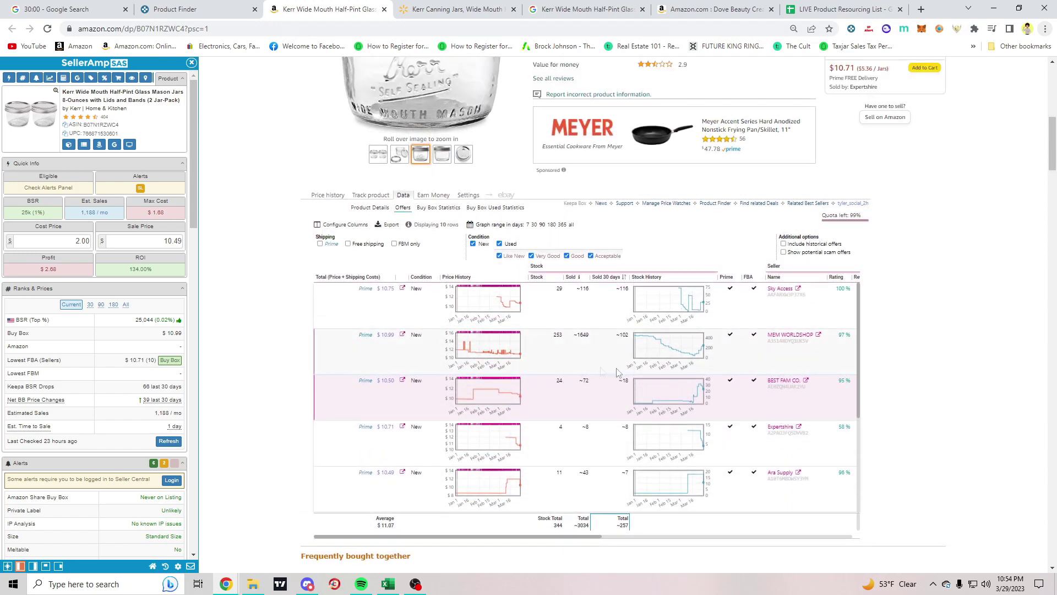
{"action": "scroll", "coordinate": [578, 383], "scroll_direction": "up", "scroll_amount": 2}
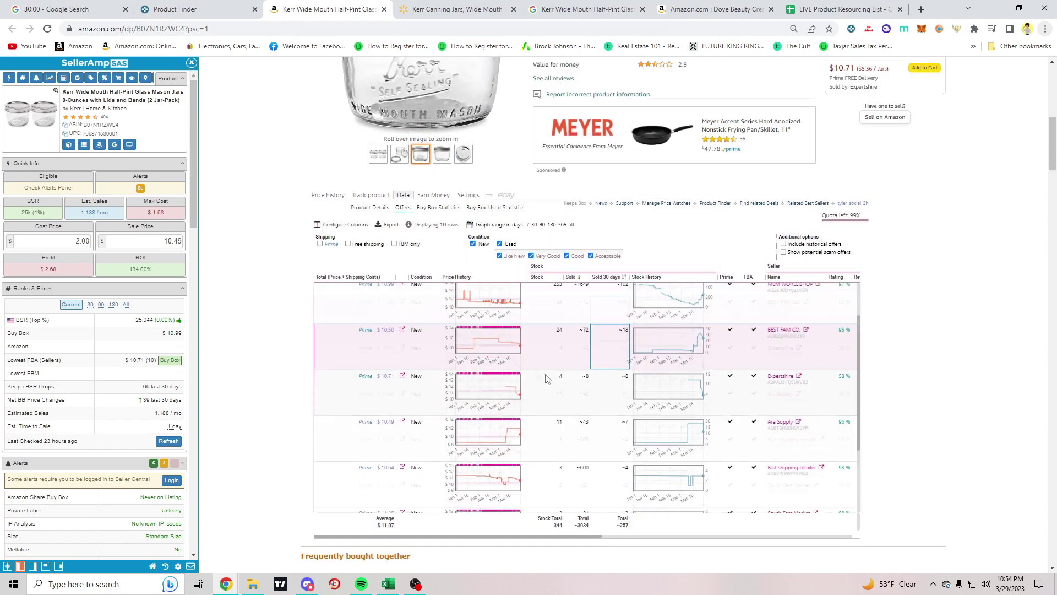
{"action": "scroll", "coordinate": [577, 382], "scroll_direction": "down", "scroll_amount": 1}
{"action": "scroll", "coordinate": [577, 381], "scroll_direction": "up", "scroll_amount": 1}
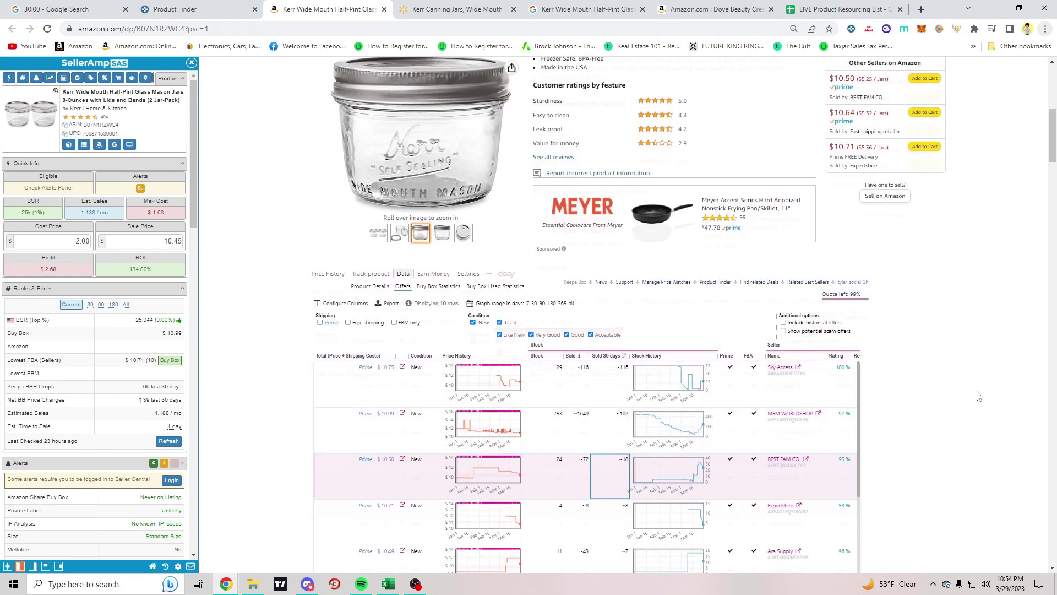
{"action": "scroll", "coordinate": [975, 397], "scroll_direction": "down", "scroll_amount": 2}
{"action": "scroll", "coordinate": [355, 374], "scroll_direction": "up", "scroll_amount": 1}
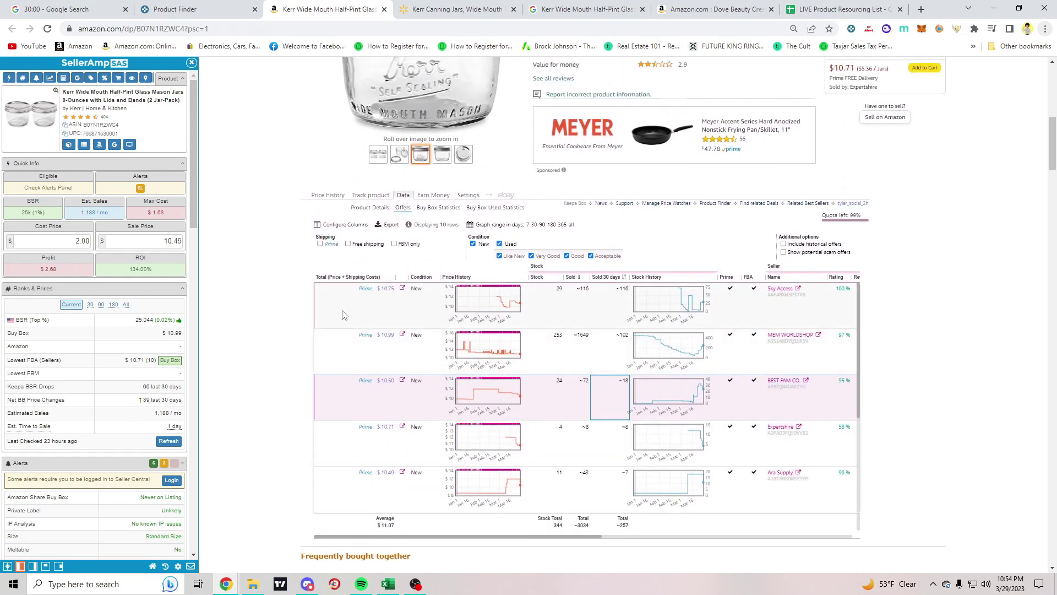
{"action": "scroll", "coordinate": [923, 360], "scroll_direction": "down", "scroll_amount": 2}
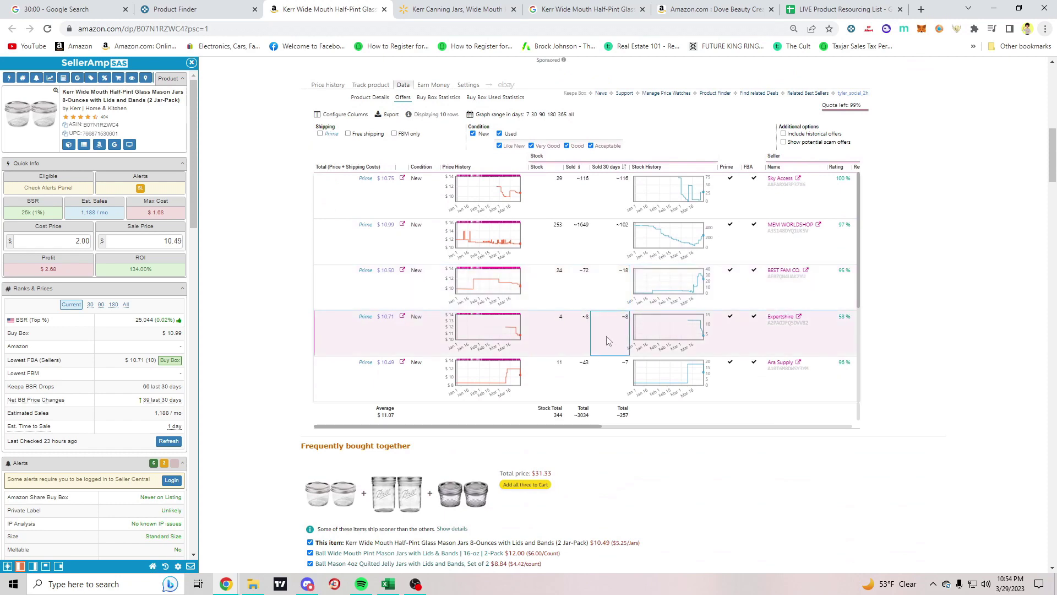
{"action": "mouse_move", "coordinate": [594, 429]}
{"action": "left_mouse_down"}
{"action": "mouse_move", "coordinate": [798, 429]}
{"action": "mouse_move", "coordinate": [595, 429]}
{"action": "left_mouse_up"}
{"action": "scroll", "coordinate": [560, 360], "scroll_direction": "down", "scroll_amount": 1}
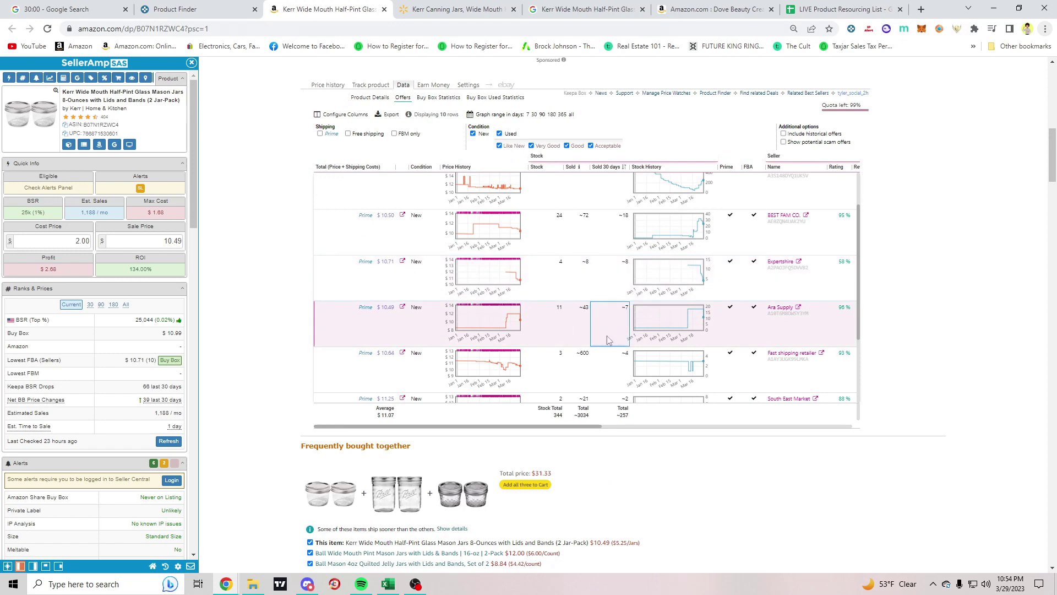
{"action": "mouse_move", "coordinate": [592, 428]}
{"action": "left_mouse_down"}
{"action": "mouse_move", "coordinate": [758, 423]}
{"action": "mouse_move", "coordinate": [592, 427]}
{"action": "left_mouse_up"}
{"action": "scroll", "coordinate": [628, 344], "scroll_direction": "down", "scroll_amount": 1}
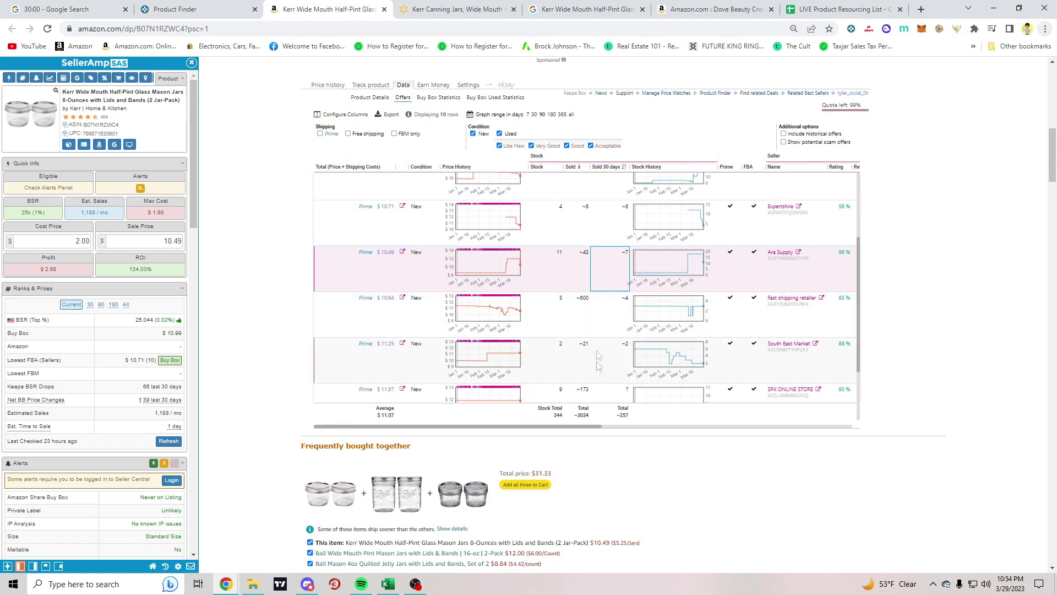
{"action": "scroll", "coordinate": [608, 349], "scroll_direction": "down", "scroll_amount": 1}
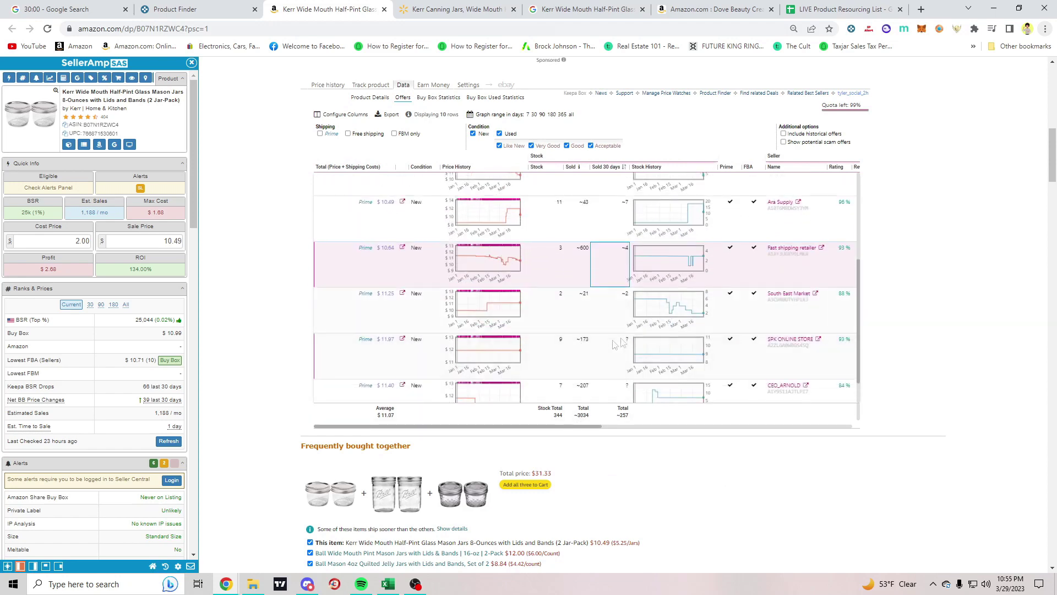
{"action": "scroll", "coordinate": [612, 345], "scroll_direction": "down", "scroll_amount": 3}
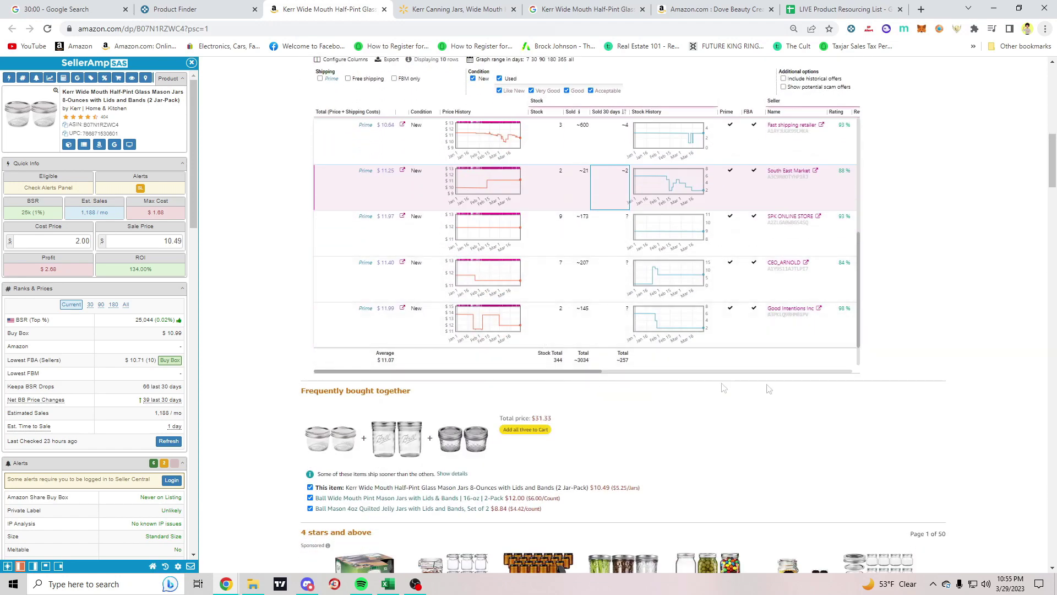
{"action": "scroll", "coordinate": [201, 358], "scroll_direction": "up", "scroll_amount": 8}
{"action": "scroll", "coordinate": [201, 358], "scroll_direction": "down", "scroll_amount": 2}
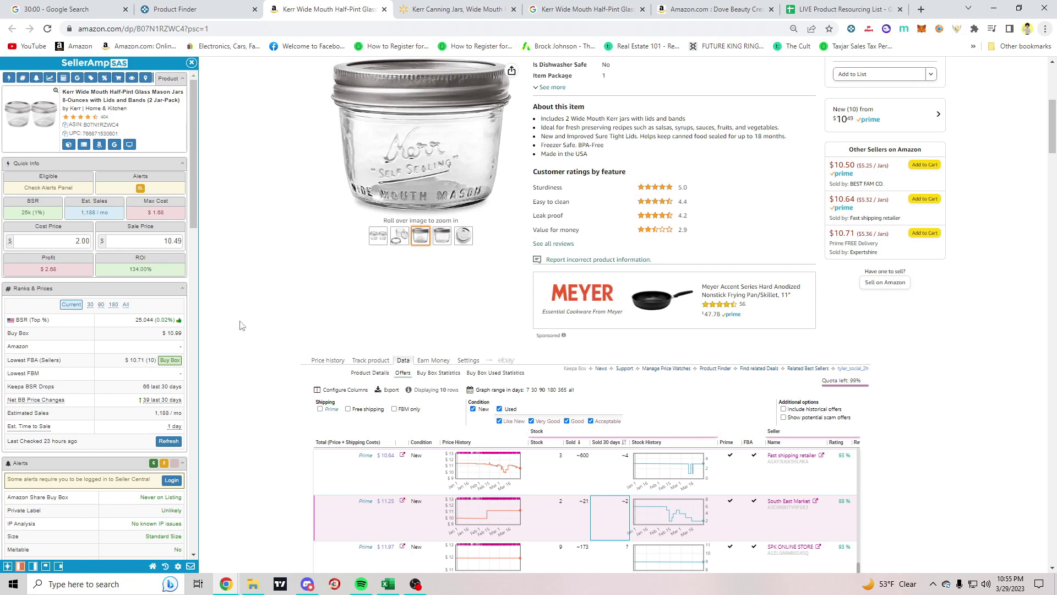
{"action": "scroll", "coordinate": [240, 325], "scroll_direction": "up", "scroll_amount": 3}
Close the leftover Google tab and copy the Kerr jars' ASIN into A109
{"action": "double_click", "coordinate": [101, 124]}
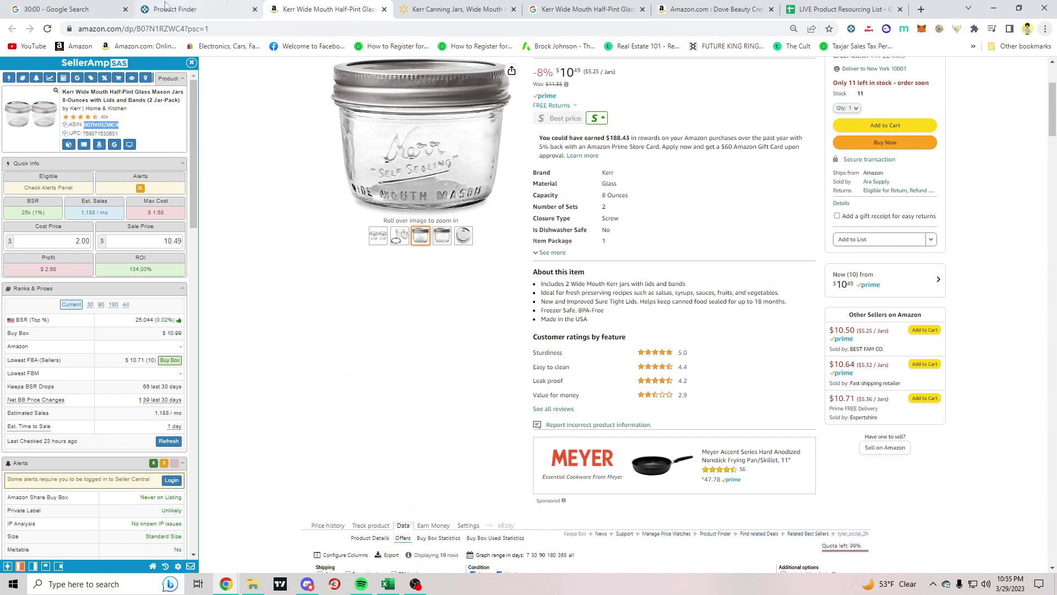
{"action": "left_click", "coordinate": [618, 16]}
{"action": "left_click", "coordinate": [642, 9]}
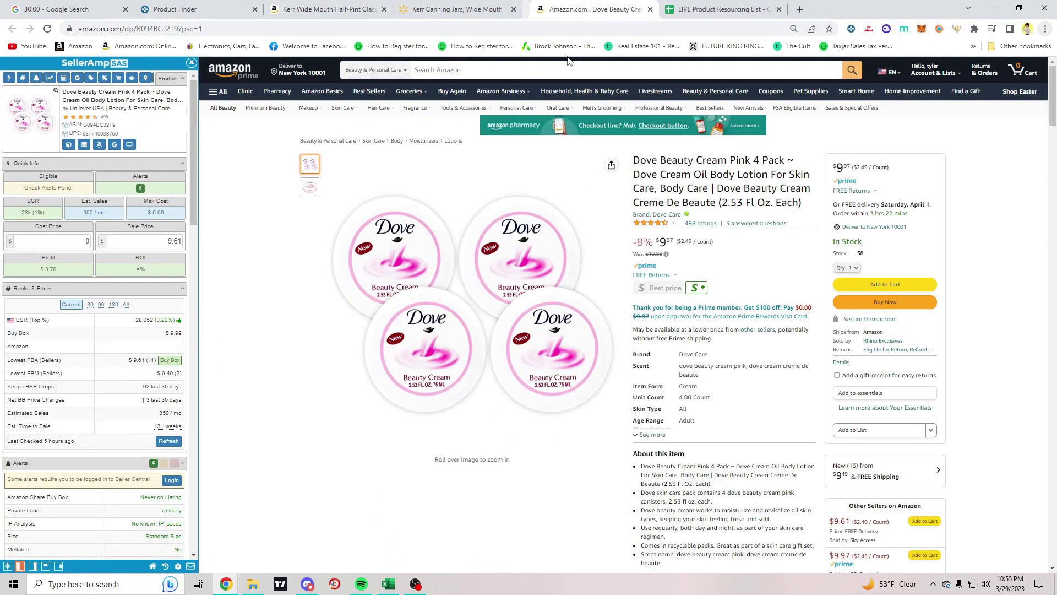
{"action": "left_click", "coordinate": [441, 17]}
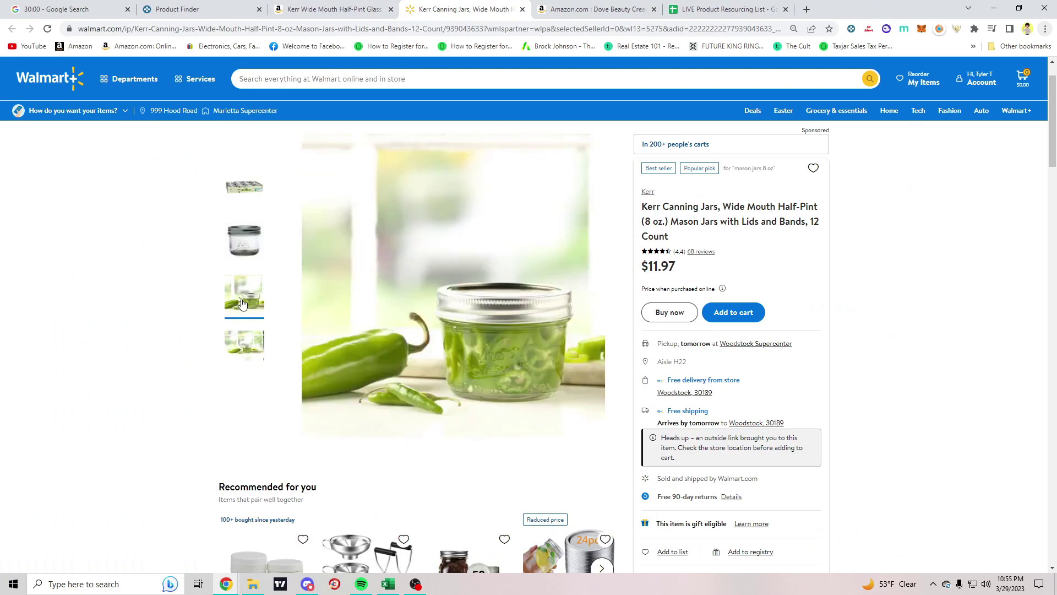
{"action": "left_click", "coordinate": [358, 9]}
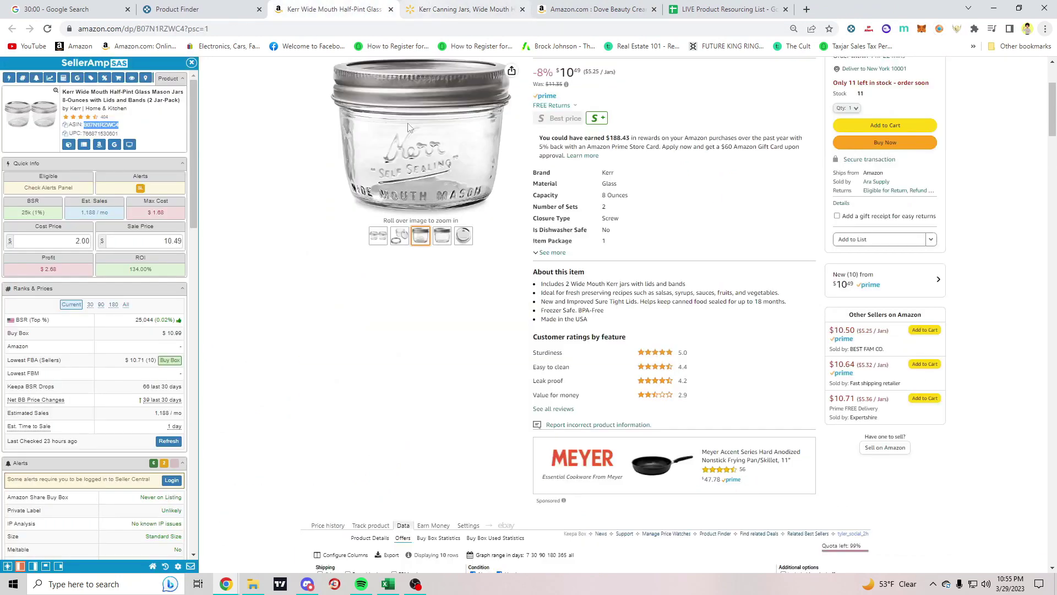
{"action": "scroll", "coordinate": [408, 127], "scroll_direction": "up", "scroll_amount": 3}
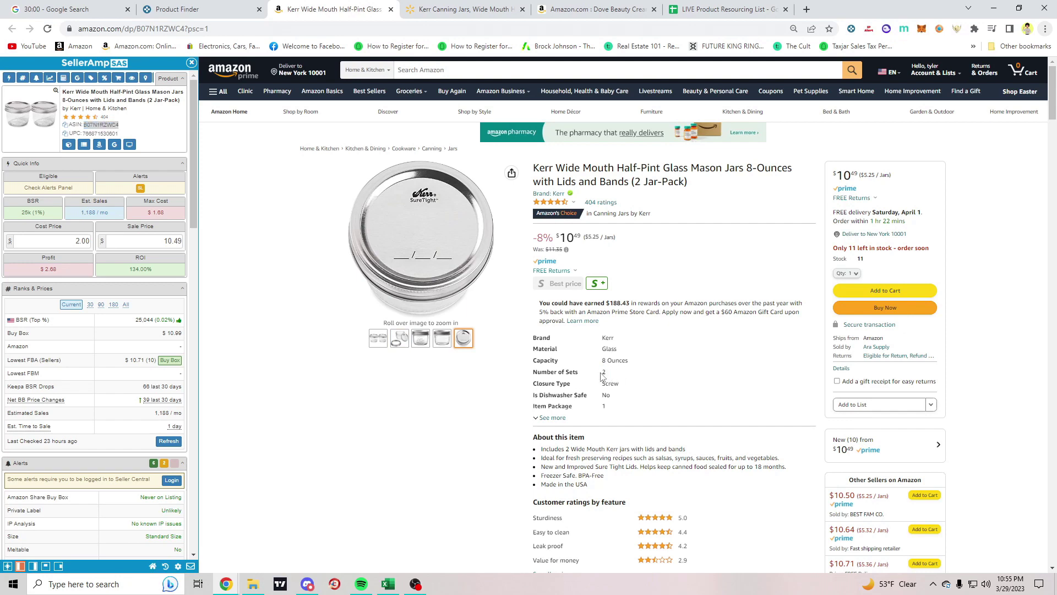
{"action": "left_click", "coordinate": [415, 8]}
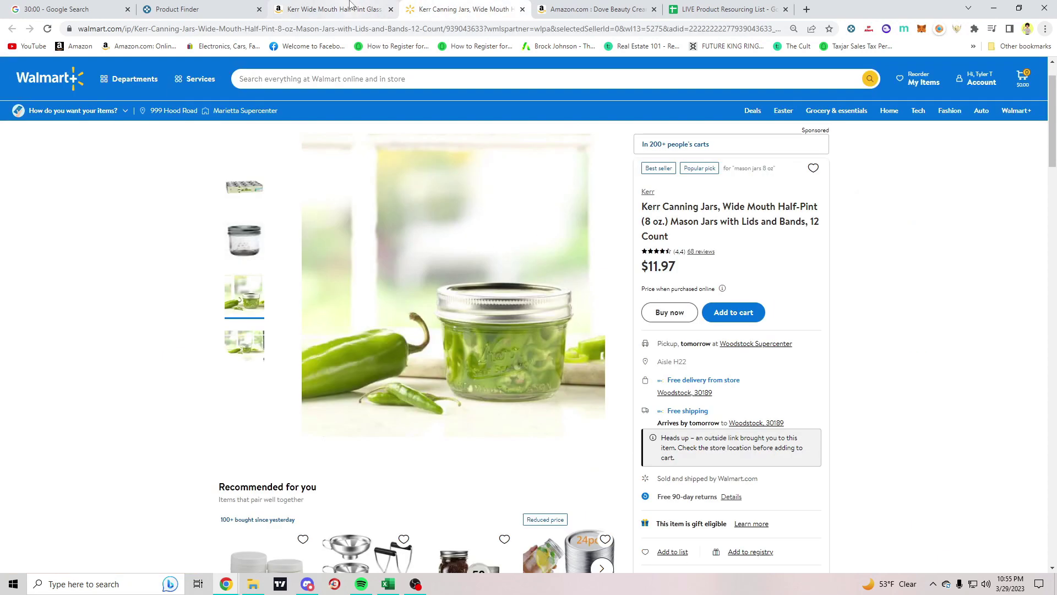
{"action": "left_click", "coordinate": [352, 6]}
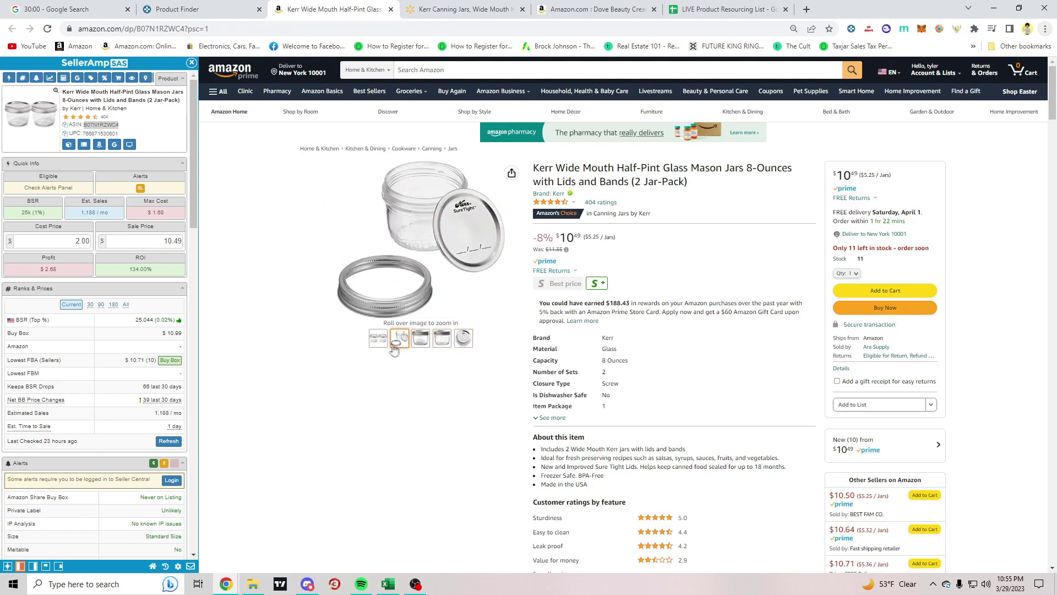
{"action": "left_click", "coordinate": [421, 5]}
{"action": "left_click", "coordinate": [342, 12]}
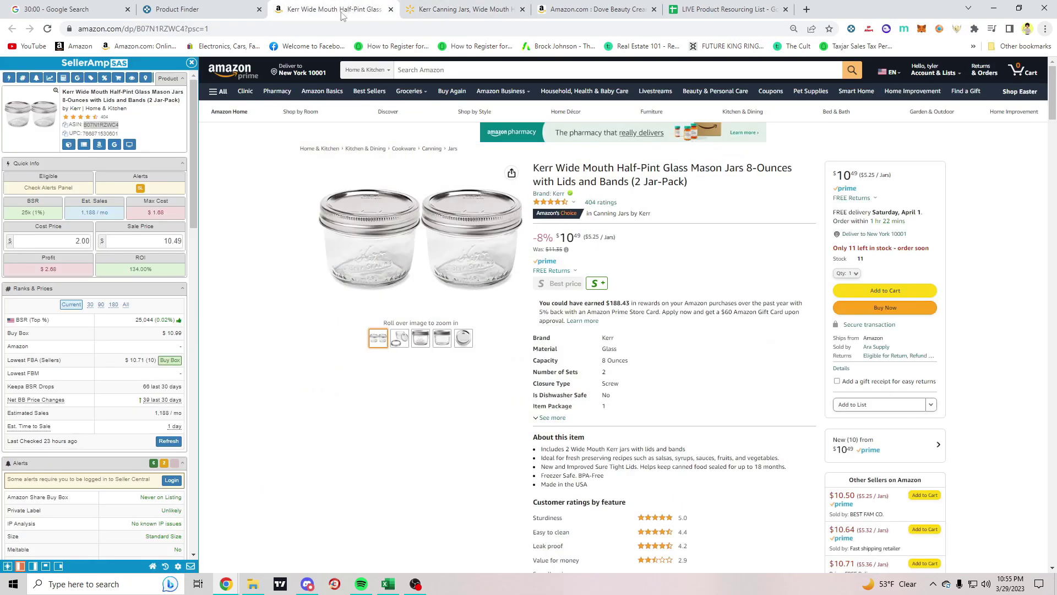
{"action": "double_click", "coordinate": [103, 124]}
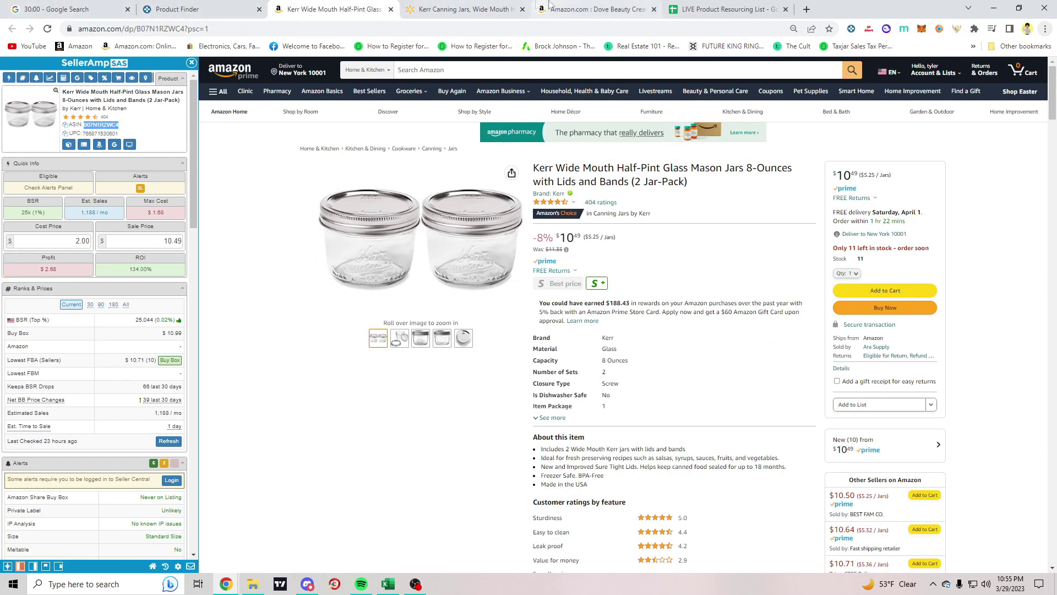
{"action": "left_click", "coordinate": [726, 7]}
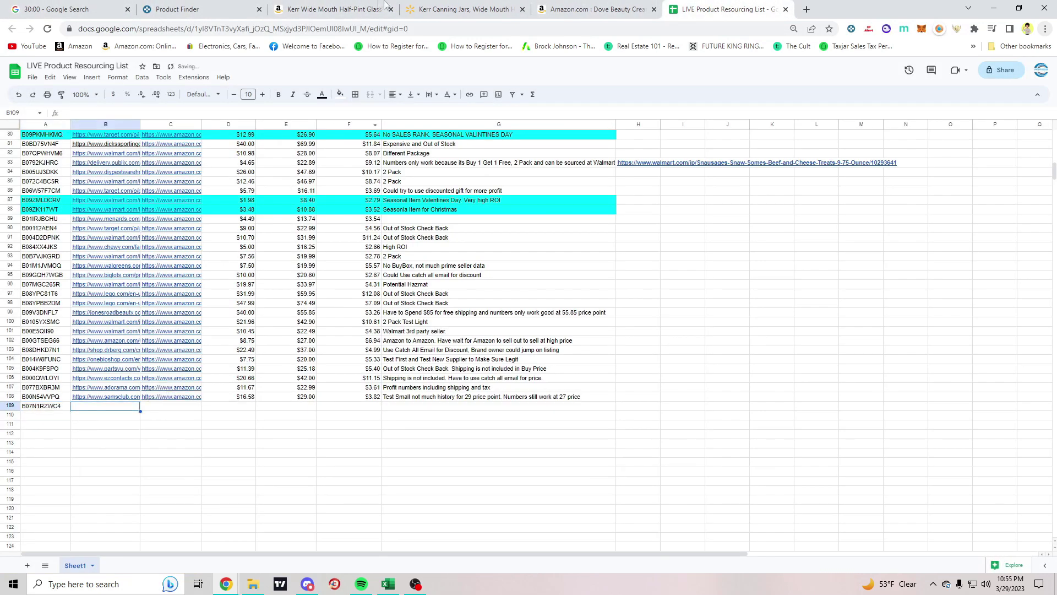
Paste the Walmart Kerr jars page address into B109
{"action": "left_click", "coordinate": [475, 5]}
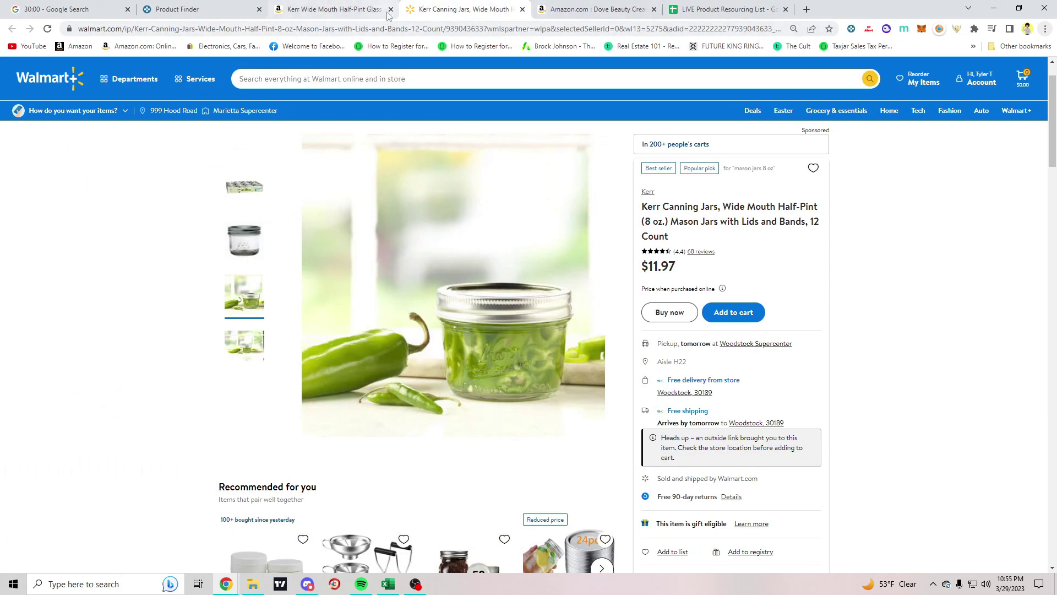
{"action": "left_click", "coordinate": [416, 29]}
{"action": "key", "text": "ctrl+c"}
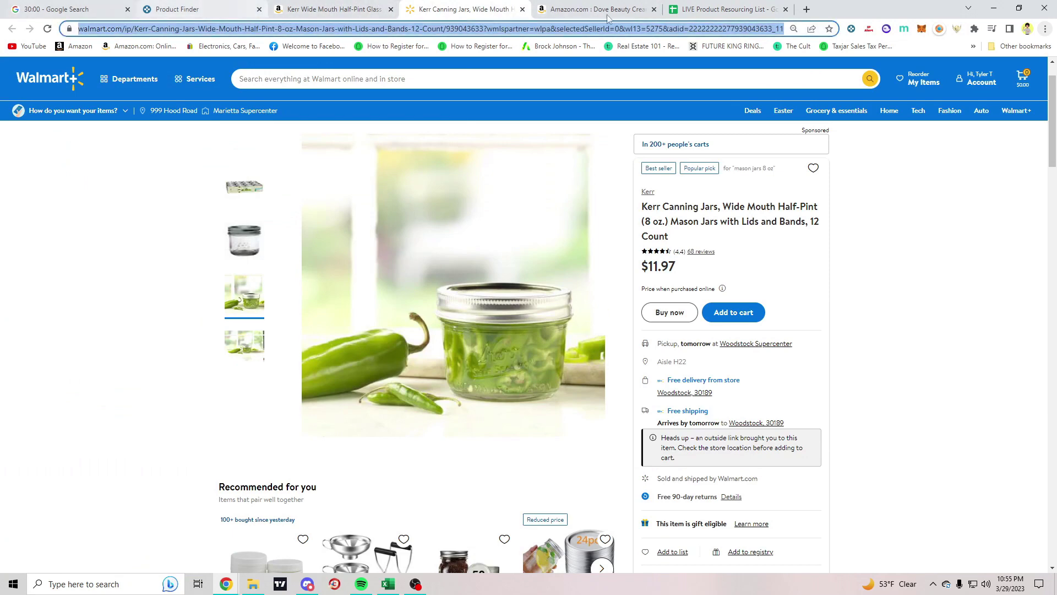
{"action": "left_click", "coordinate": [710, 7]}
{"action": "key", "text": "ctrl+v"}
{"action": "key", "text": "Tab"}
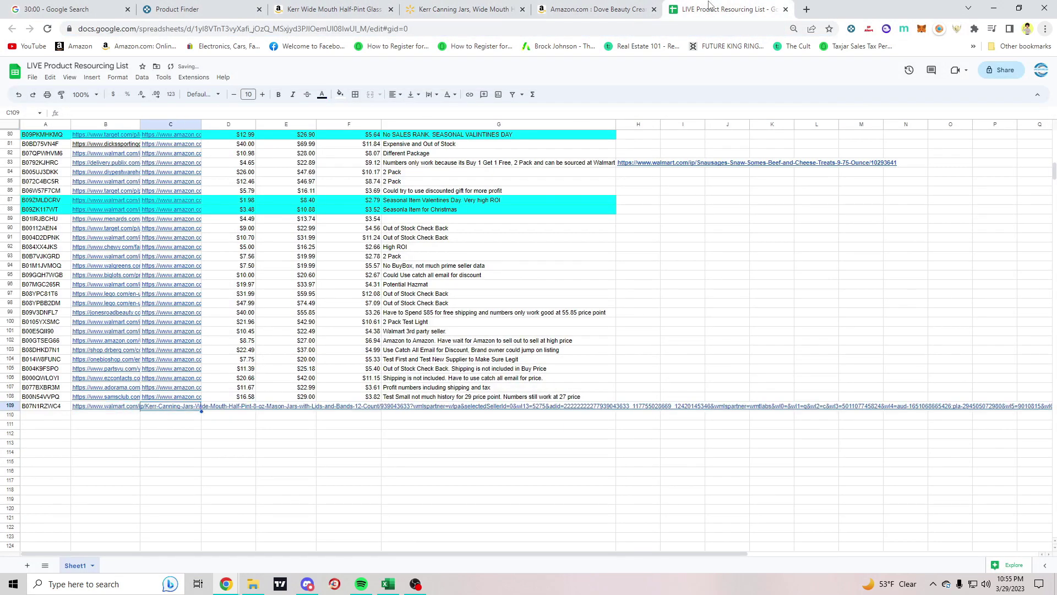
Paste the Amazon Kerr listing address into C109
{"action": "left_click", "coordinate": [330, 9]}
{"action": "double_click", "coordinate": [328, 24]}
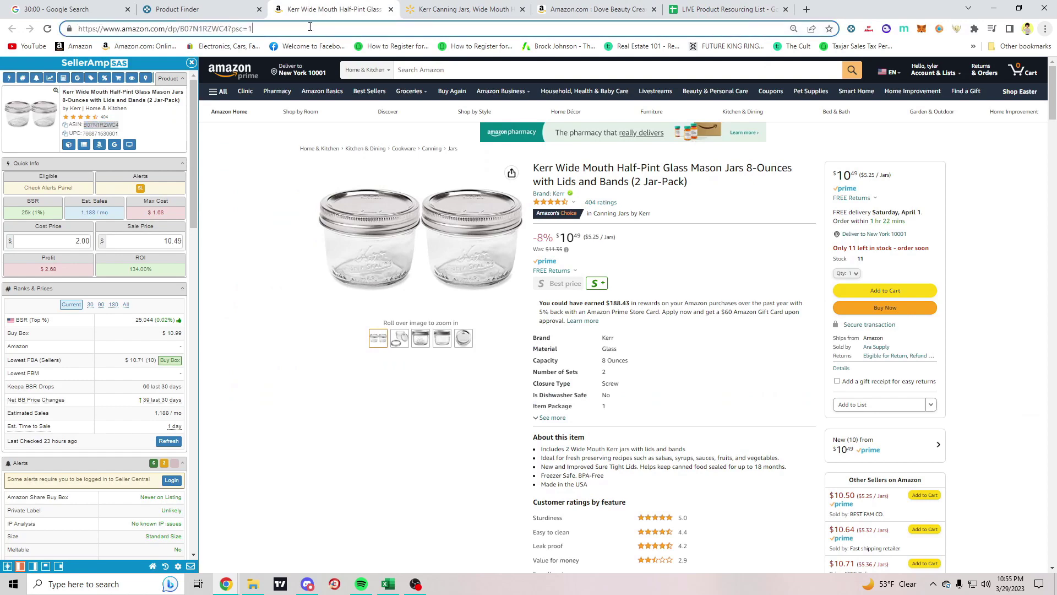
{"action": "triple_click", "coordinate": [310, 26]}
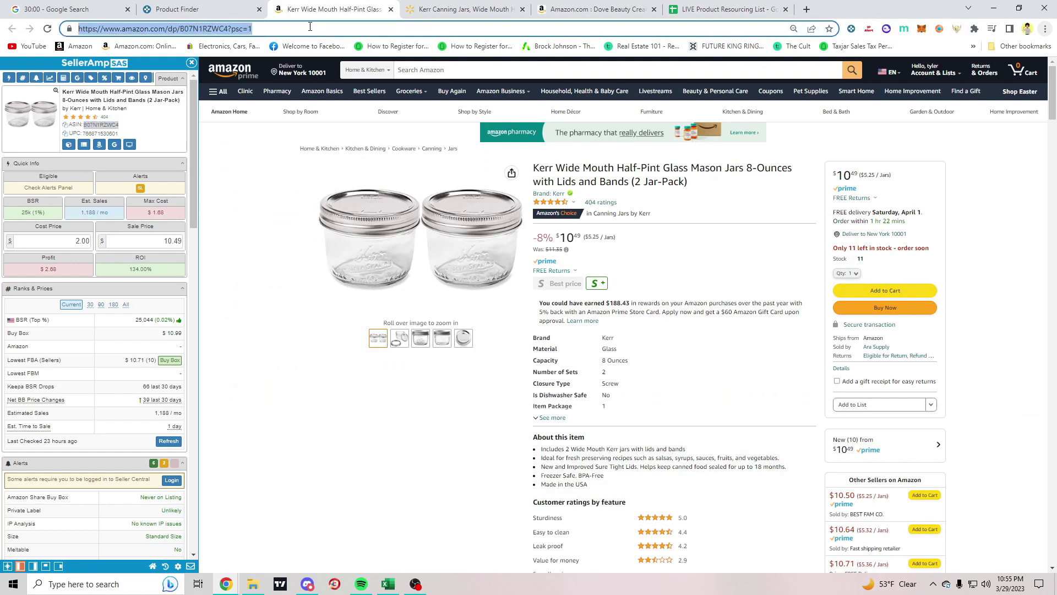
{"action": "key", "text": "ctrl+c"}
{"action": "left_click", "coordinate": [716, 8]}
{"action": "key", "text": "ctrl+v"}
{"action": "key", "text": "Tab"}
Enter $2.00 cost, $10.49 sale price and $2.68 profit in D109–F109
{"action": "type", "text": "2"}
{"action": "key", "text": "Tab"}
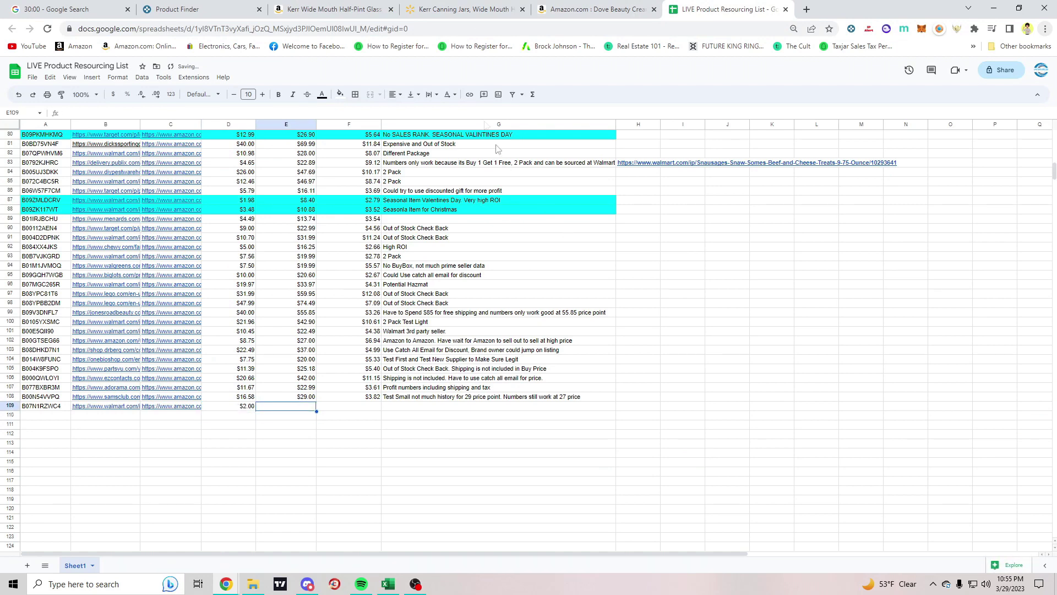
{"action": "left_click", "coordinate": [330, 9]}
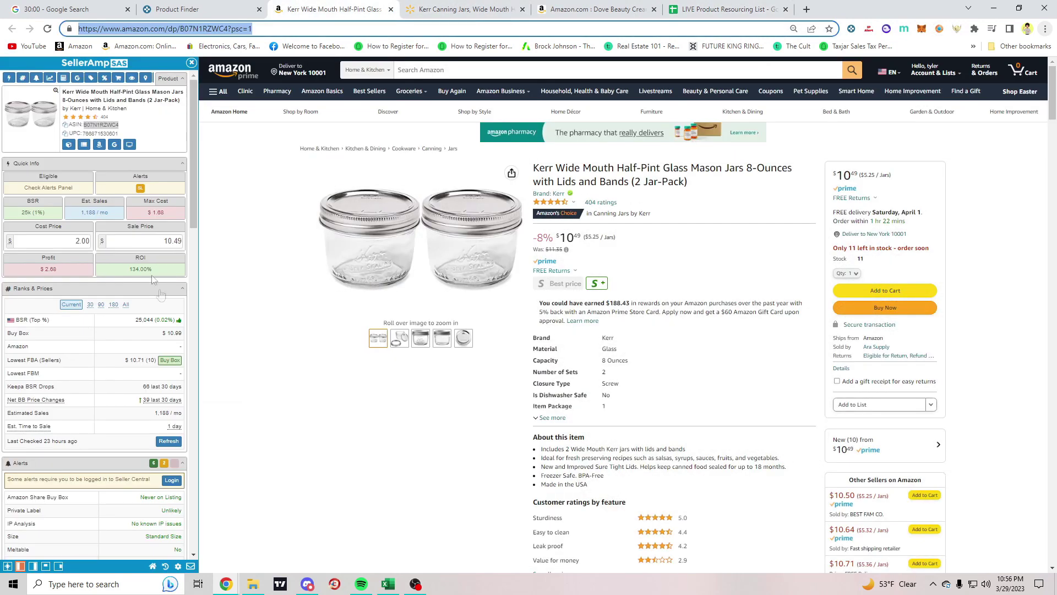
{"action": "left_click", "coordinate": [727, 9]}
{"action": "type", "text": "10.49"}
{"action": "key", "text": "Tab"}
{"action": "left_click", "coordinate": [611, 6]}
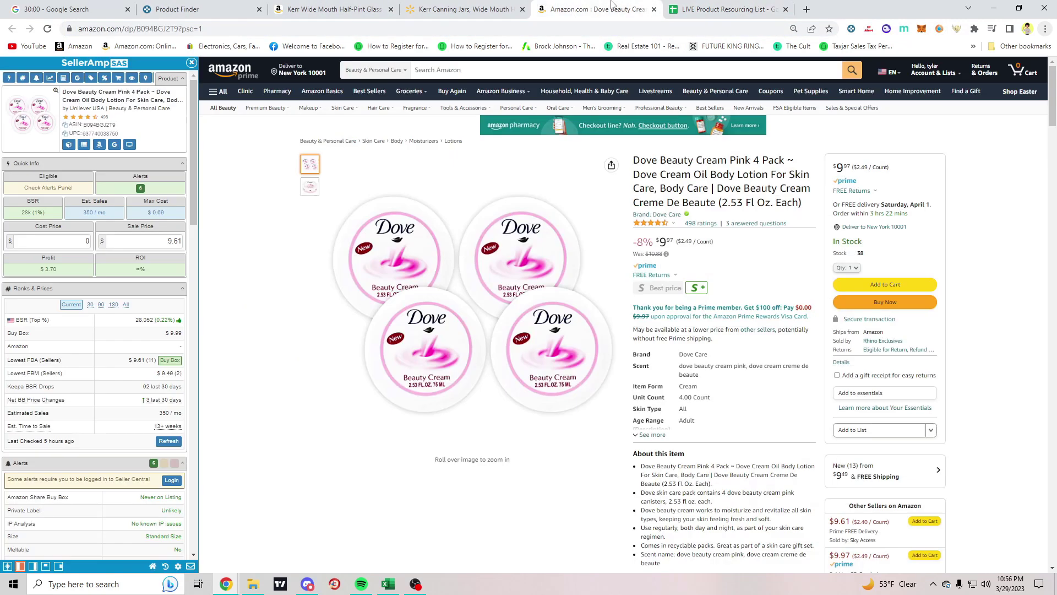
{"action": "left_click", "coordinate": [459, 9]}
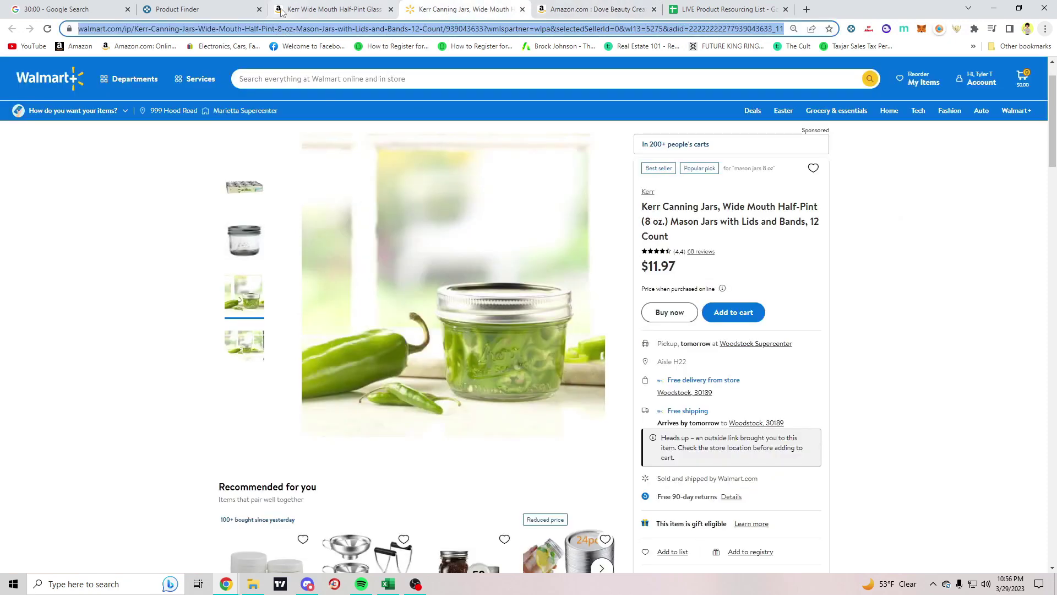
{"action": "left_click", "coordinate": [312, 11]}
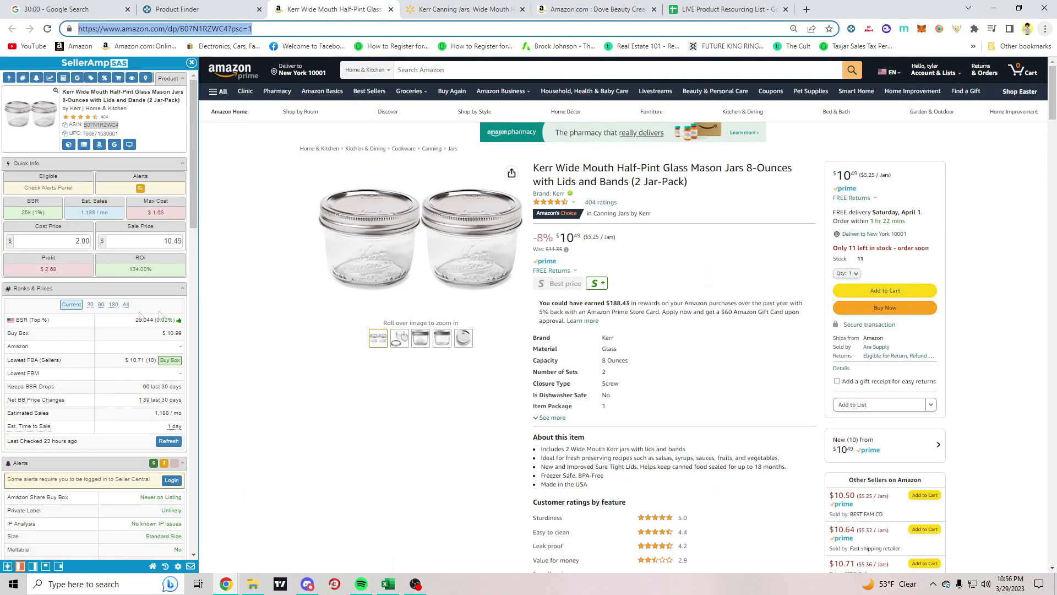
{"action": "left_click", "coordinate": [705, 4]}
{"action": "type", "text": "2.68"}
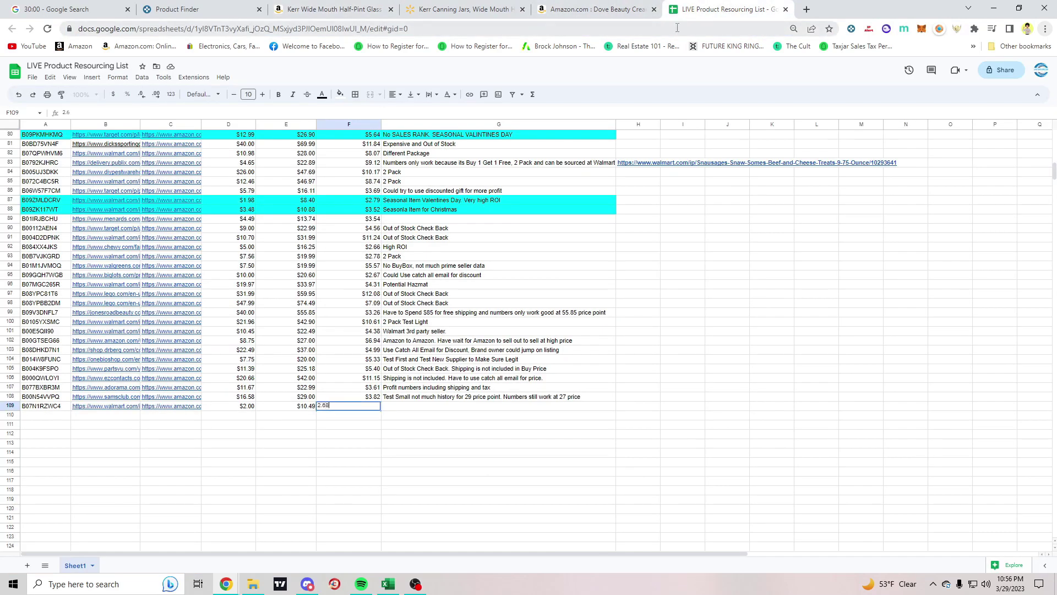
{"action": "key", "text": "Tab"}
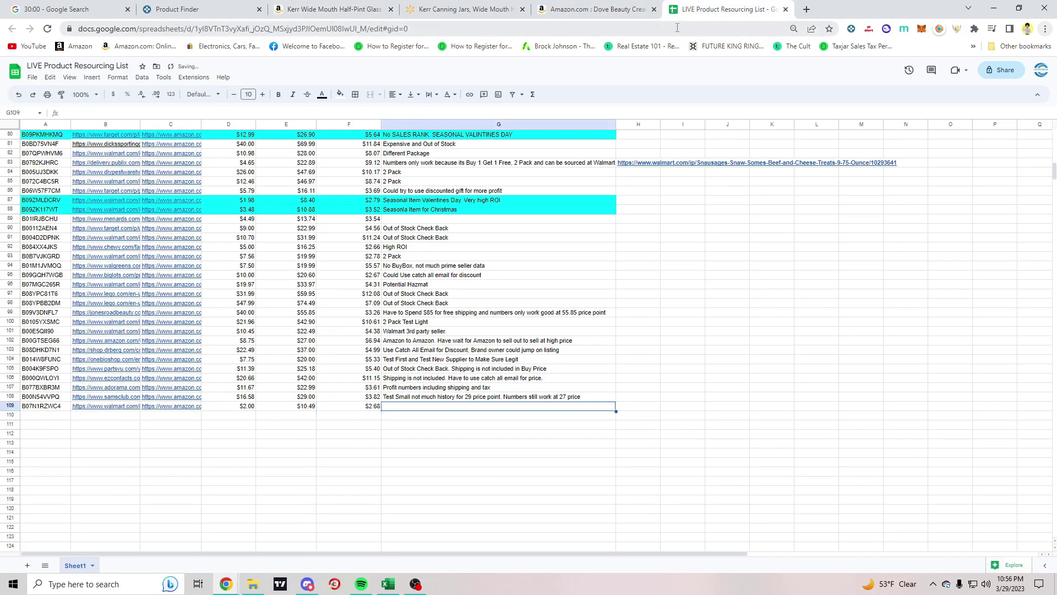
Add the G109 note: glass jars, 6 units per purchase
{"action": "type", "text": "1 purchase buys 6 units. GLASS"}
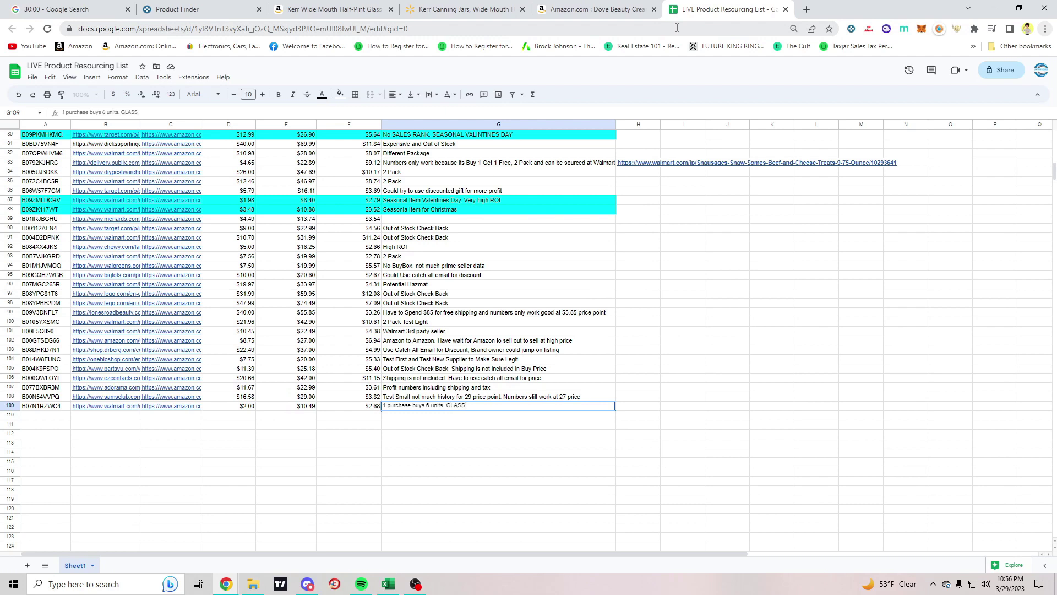
{"action": "key", "text": "Return"}
{"action": "key", "text": "Up"}
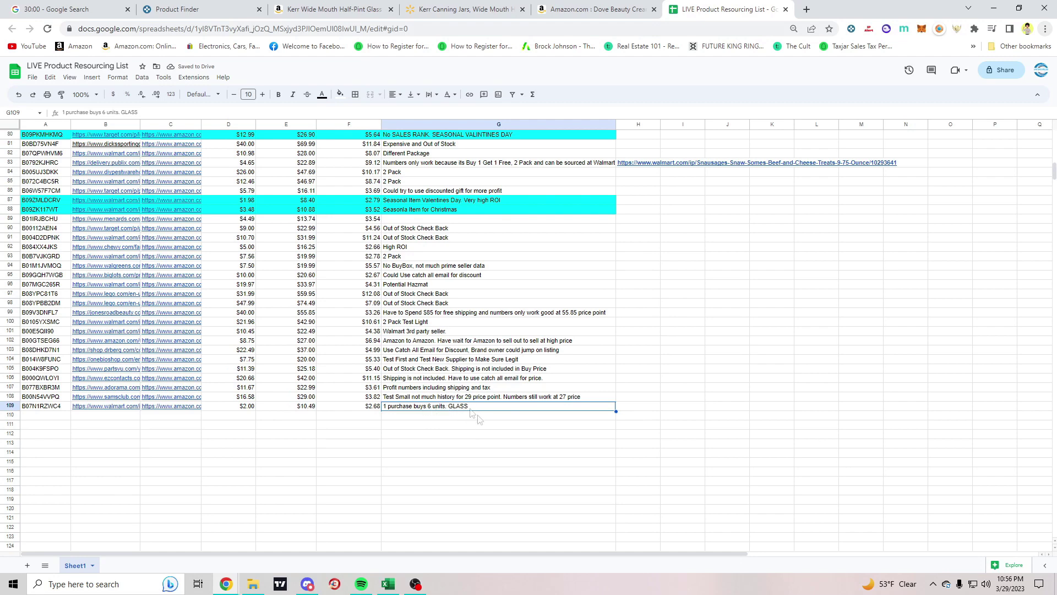
{"action": "key", "text": "Return"}
{"action": "key", "text": "Return"}
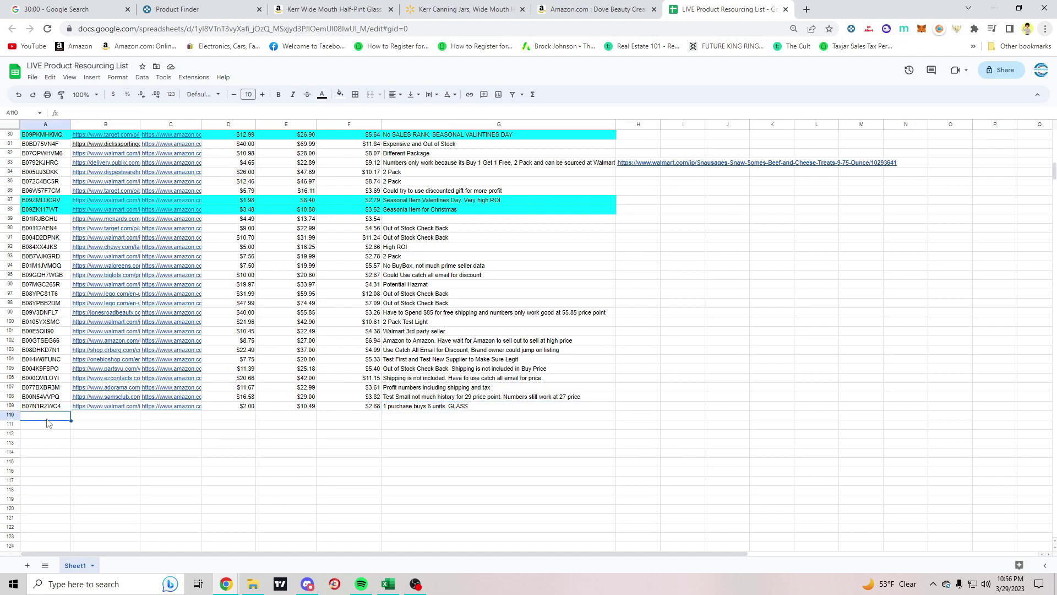
{"action": "left_click", "coordinate": [463, 9]}
Close the finished Kerr Amazon and Walmart tabs to bring up the Dove Beauty Cream listing
{"action": "left_click", "coordinate": [353, 9]}
{"action": "left_click", "coordinate": [391, 9]}
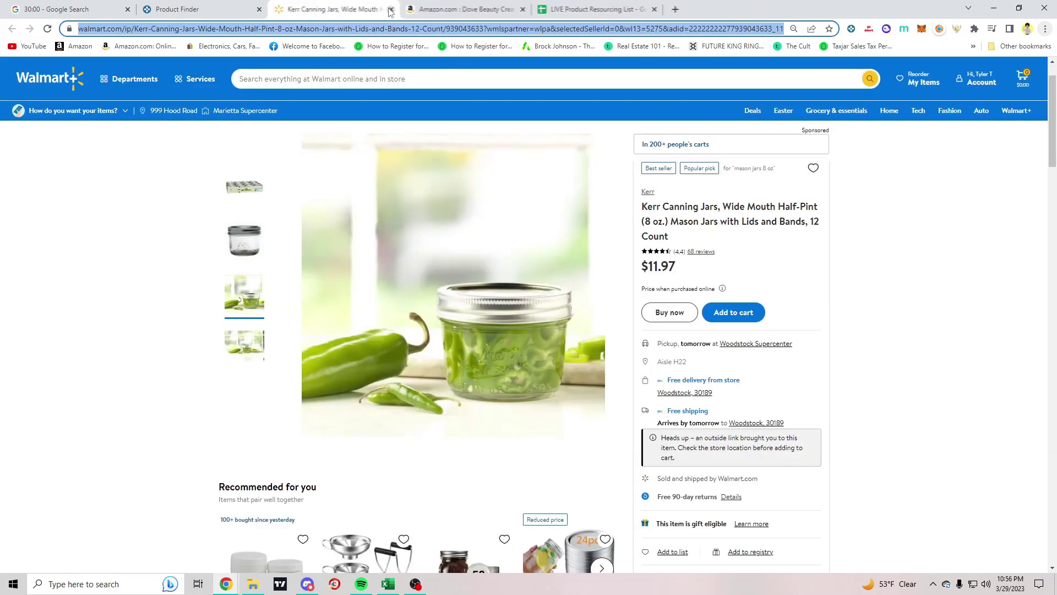
{"action": "left_click", "coordinate": [391, 9]}
{"action": "mouse_move", "coordinate": [473, 264]}
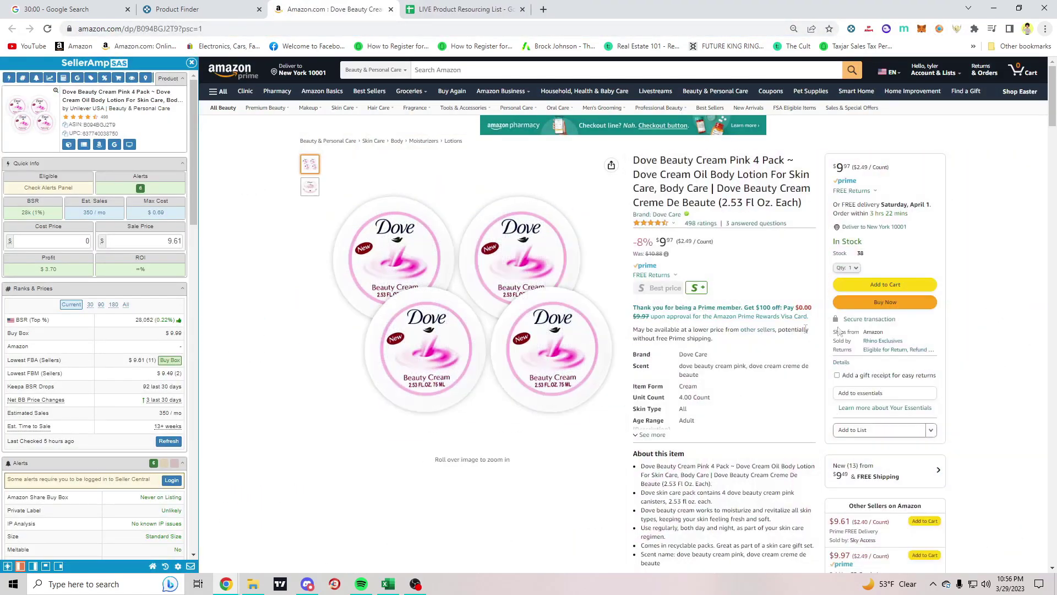
{"action": "mouse_move", "coordinate": [310, 187]}
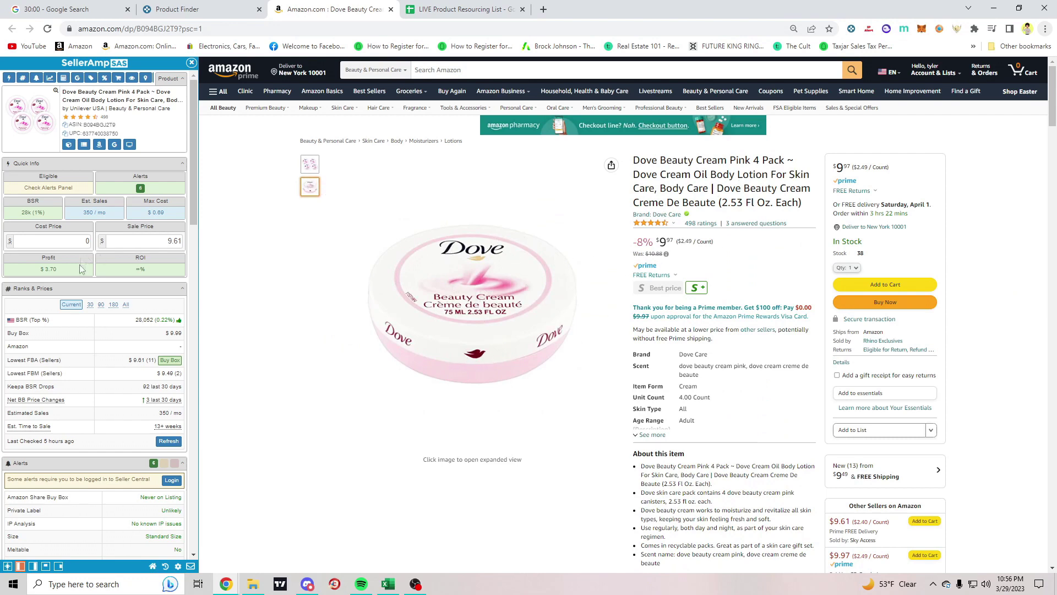
Review SellerAmp's profit calculator and offers, then search Google for the product title
{"action": "scroll", "coordinate": [81, 269], "scroll_direction": "down", "scroll_amount": 10}
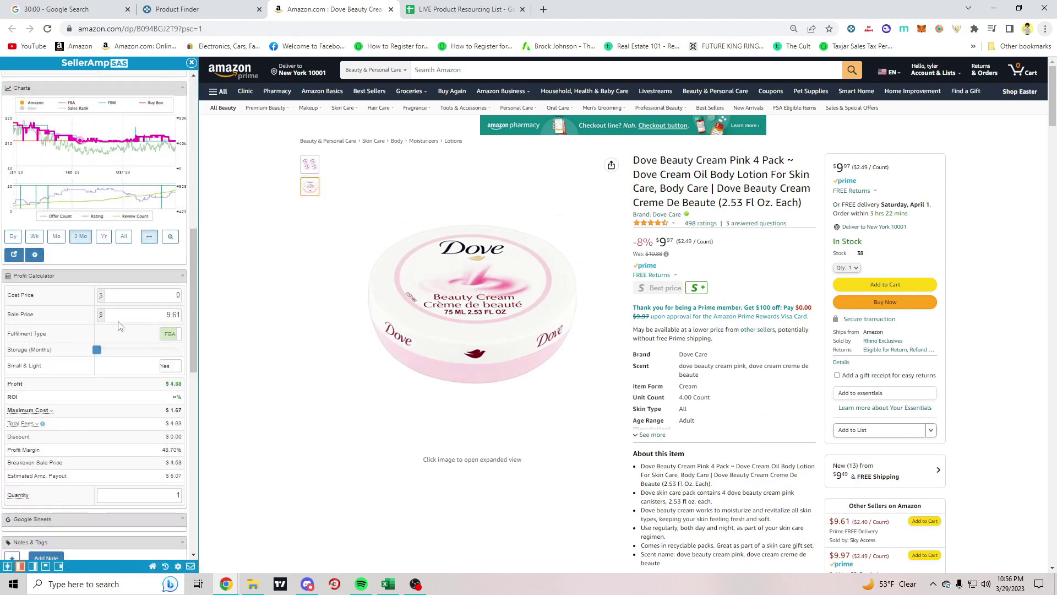
{"action": "scroll", "coordinate": [118, 325], "scroll_direction": "down", "scroll_amount": 6}
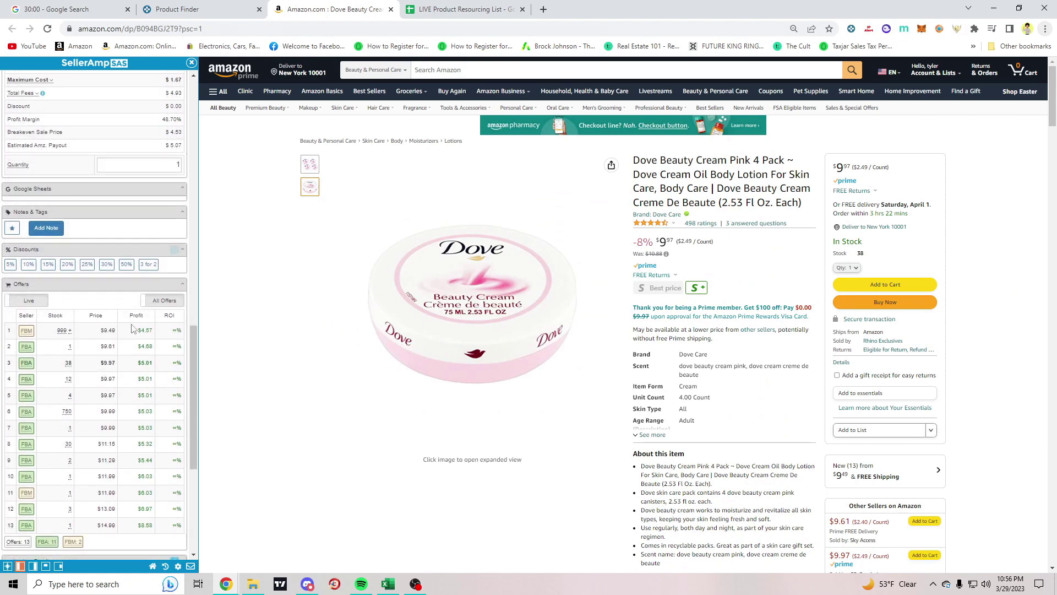
{"action": "scroll", "coordinate": [606, 386], "scroll_direction": "down", "scroll_amount": 4}
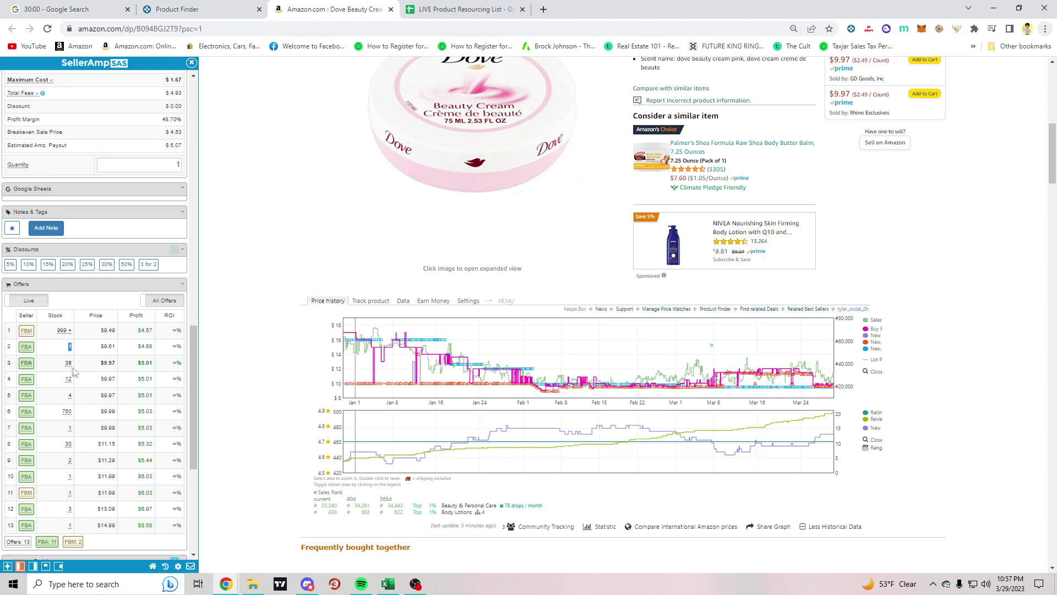
{"action": "scroll", "coordinate": [96, 371], "scroll_direction": "up", "scroll_amount": 15}
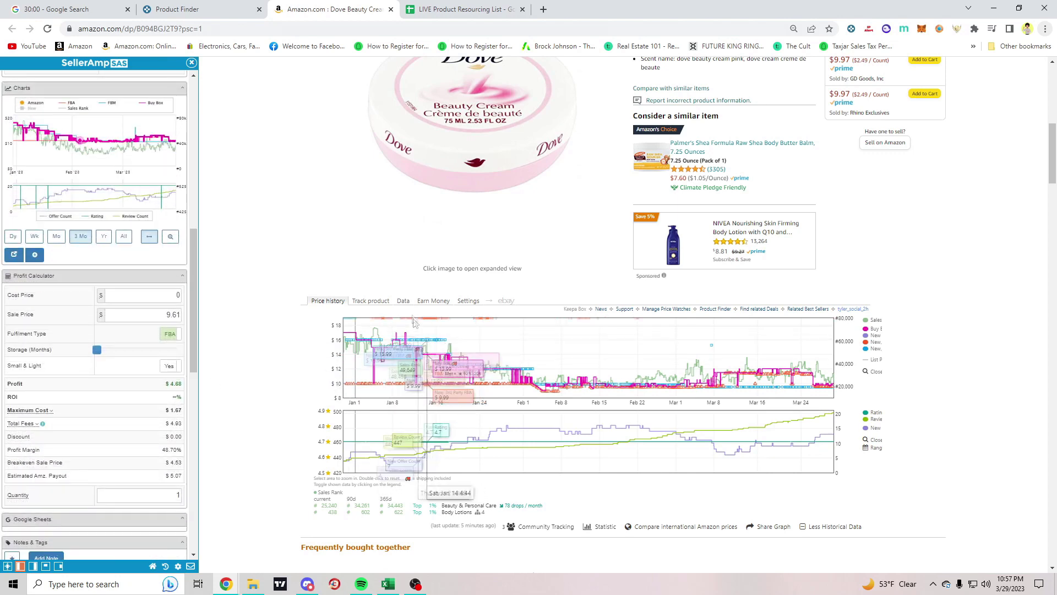
{"action": "scroll", "coordinate": [92, 336], "scroll_direction": "down", "scroll_amount": 15}
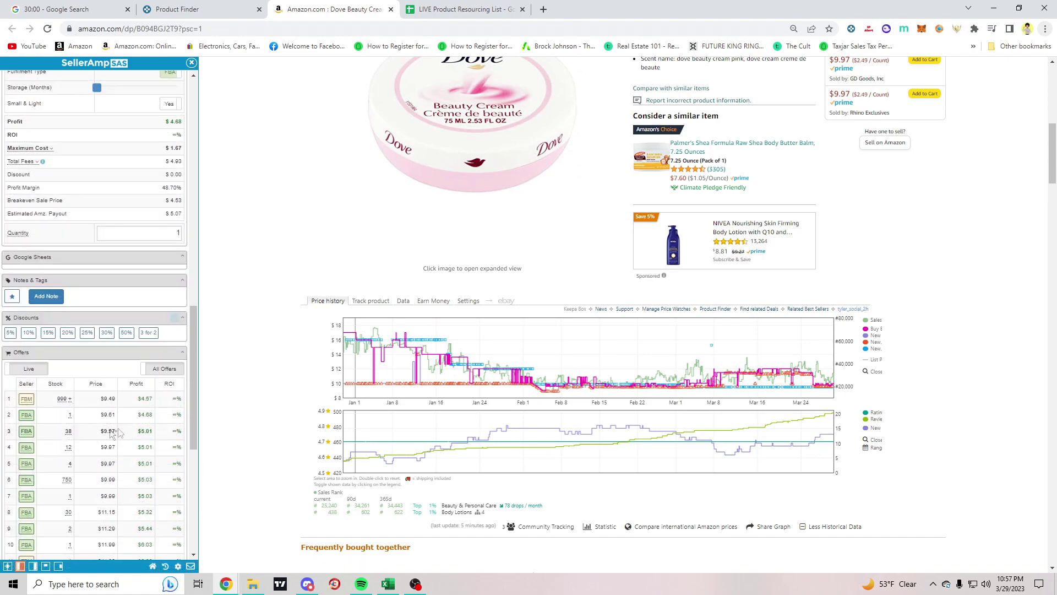
{"action": "scroll", "coordinate": [105, 429], "scroll_direction": "up", "scroll_amount": 20}
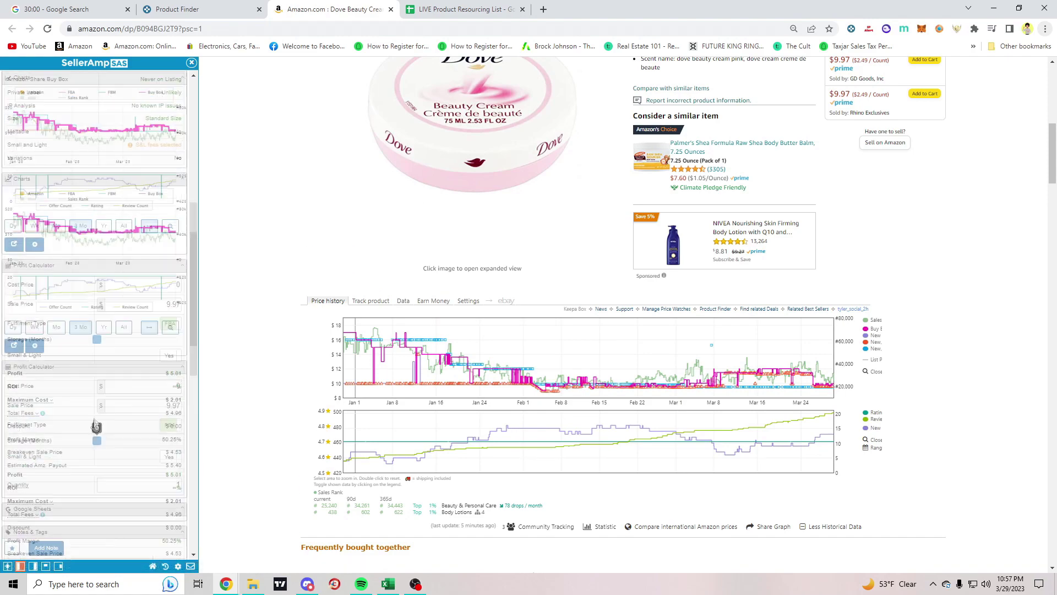
{"action": "left_click", "coordinate": [115, 145]}
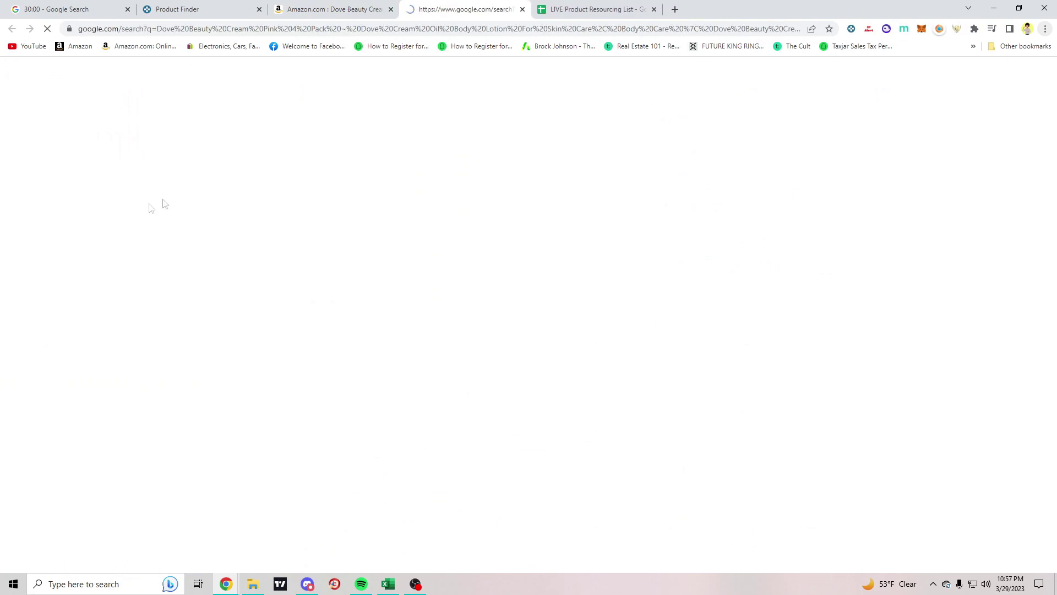
Compare the Google results for the Dove Beauty Cream title against the Amazon listing
{"action": "left_click", "coordinate": [335, 6]}
{"action": "left_click", "coordinate": [459, 7]}
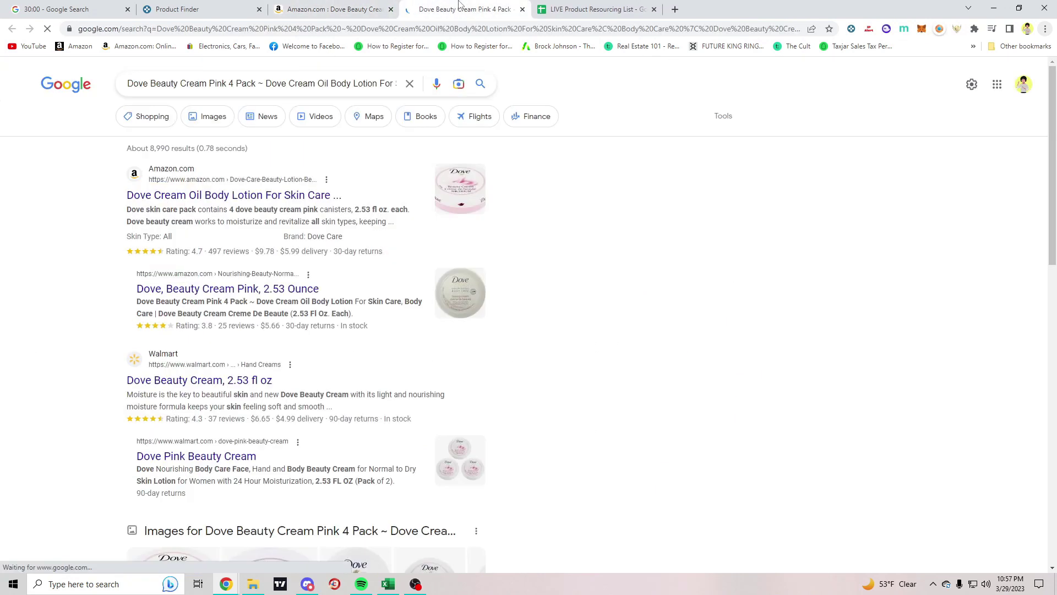
{"action": "scroll", "coordinate": [81, 247], "scroll_direction": "down", "scroll_amount": 3}
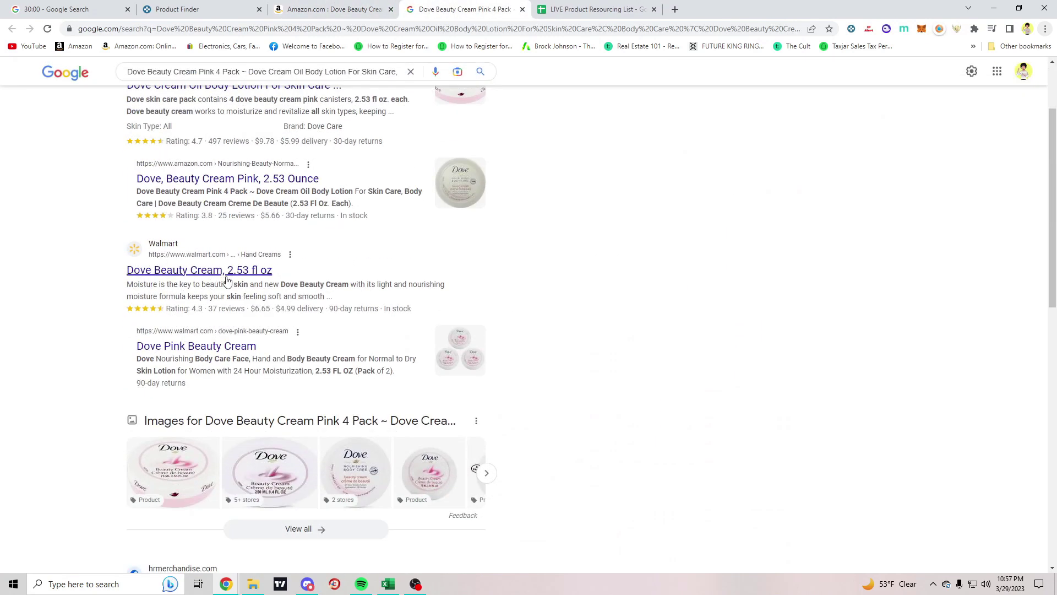
{"action": "left_click", "coordinate": [322, 9]}
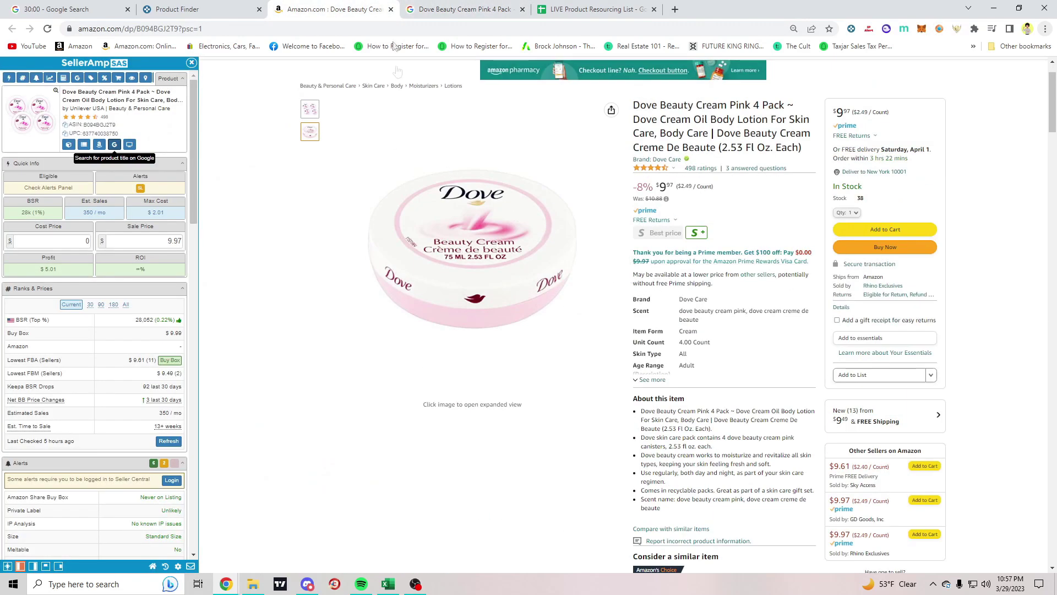
{"action": "left_click", "coordinate": [445, 6]}
Check the Walmart result, then show Google Shopping offers including Dollar Tree's 4 tins at $5.00
{"action": "left_click", "coordinate": [223, 273]}
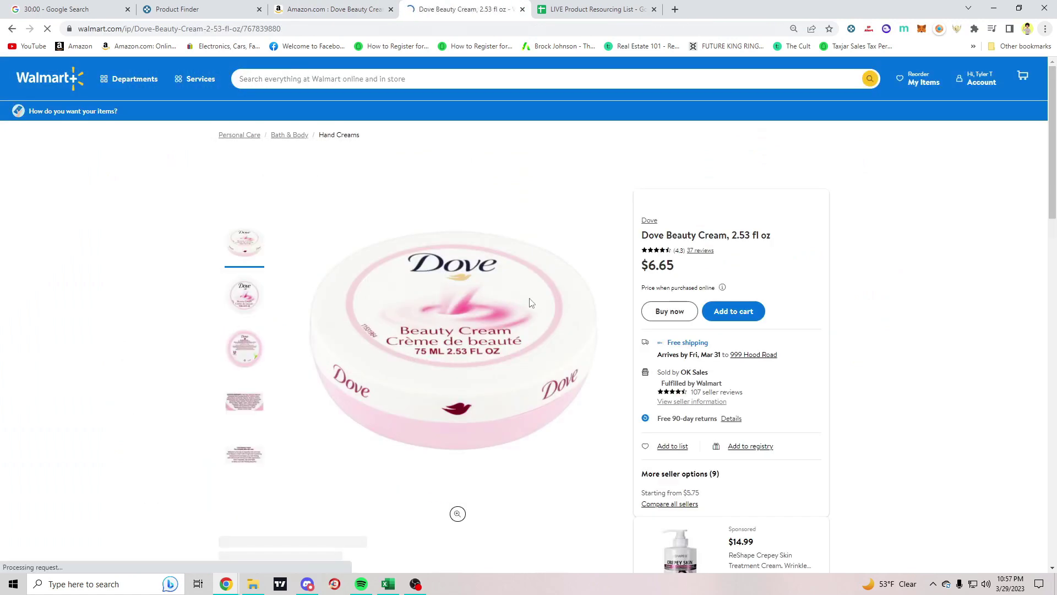
{"action": "key", "text": "alt+Left"}
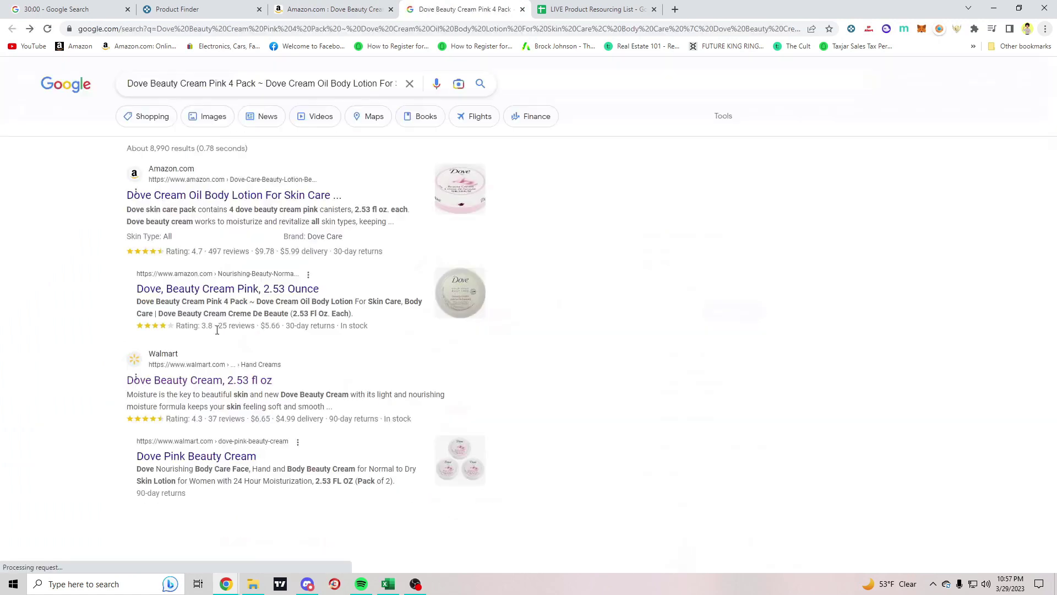
{"action": "scroll", "coordinate": [83, 286], "scroll_direction": "down", "scroll_amount": 6}
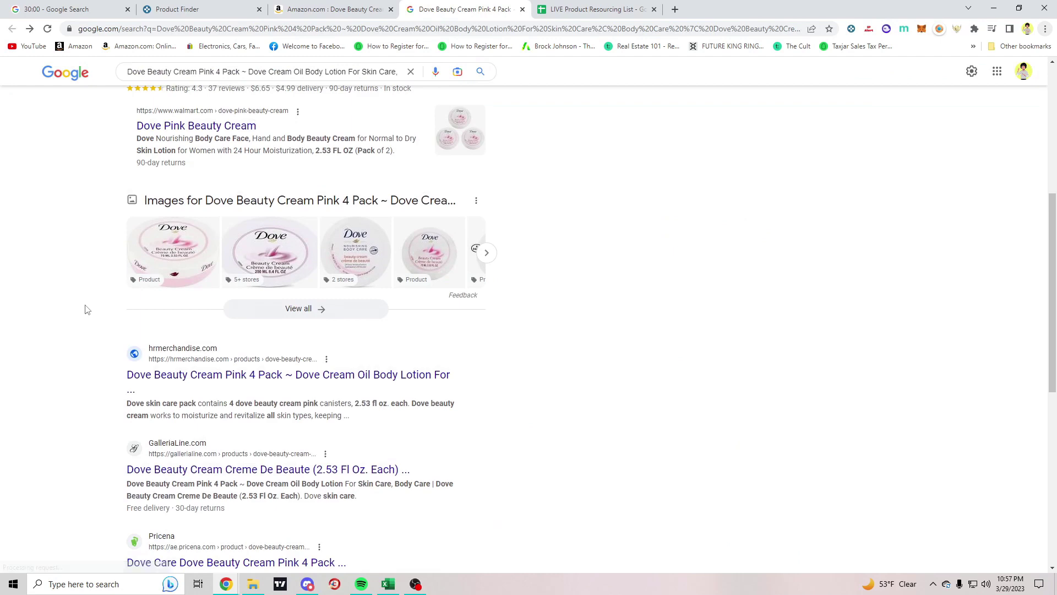
{"action": "scroll", "coordinate": [40, 213], "scroll_direction": "up", "scroll_amount": 8}
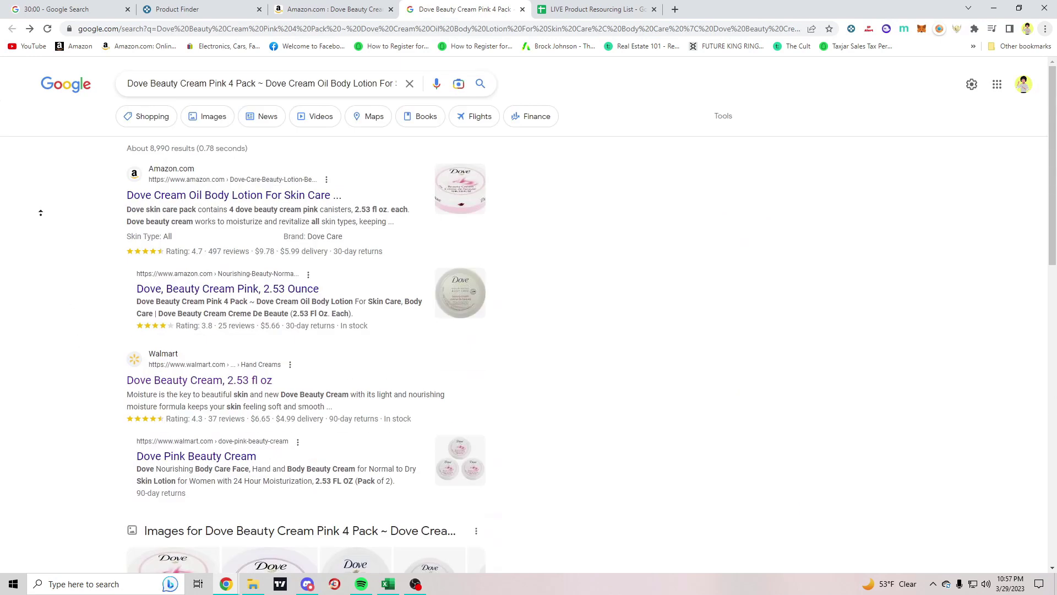
{"action": "left_click", "coordinate": [147, 116]}
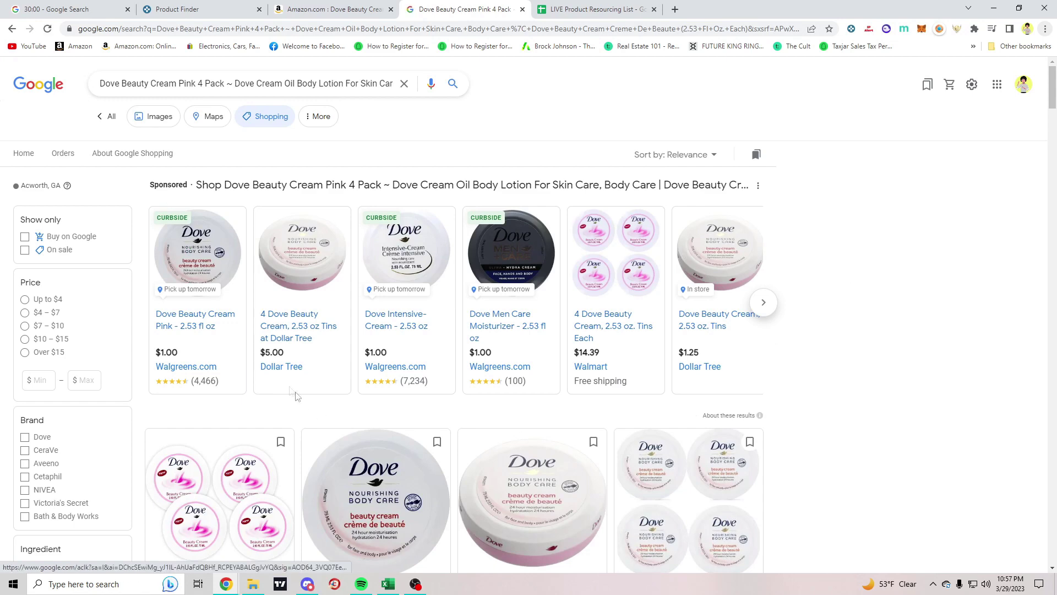
Open Dollar Tree's Dove offer and enter 5 as the SellerAmp cost price
{"action": "left_click", "coordinate": [281, 319]}
{"action": "left_click", "coordinate": [316, 6]}
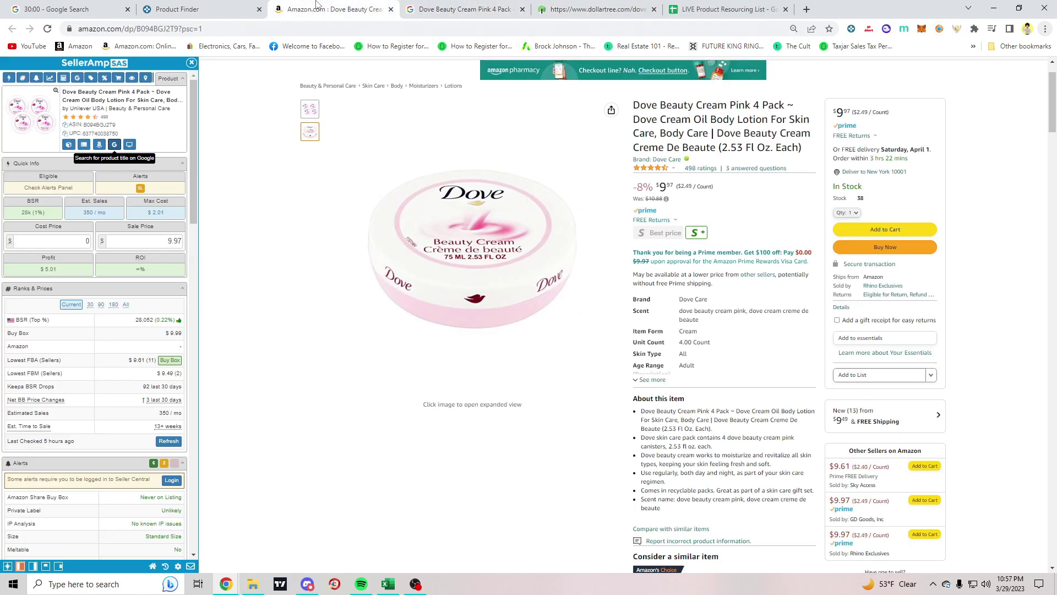
{"action": "double_click", "coordinate": [84, 244]}
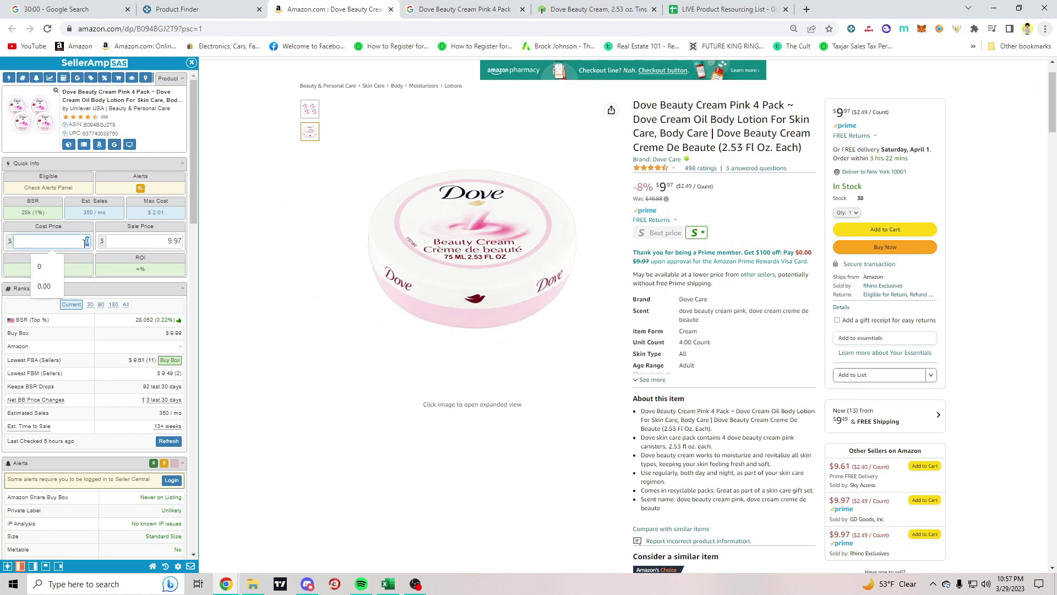
{"action": "type", "text": "5"}
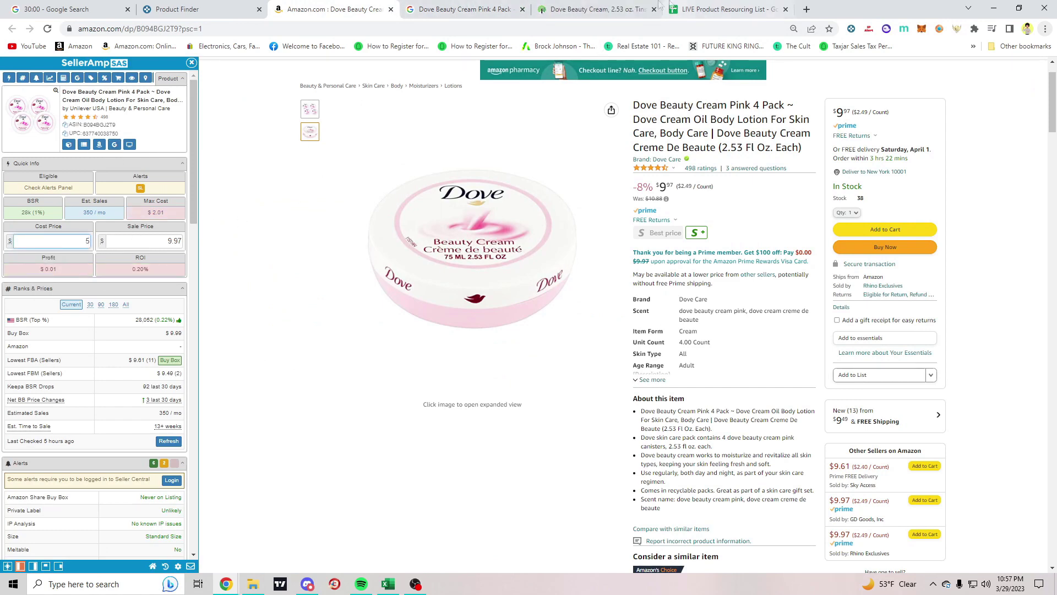
Check Dollar Tree's $1.25 unit price and set the quantity to 16 tins ($20.00)
{"action": "left_click", "coordinate": [594, 9]}
{"action": "scroll", "coordinate": [641, 323], "scroll_direction": "down", "scroll_amount": 2}
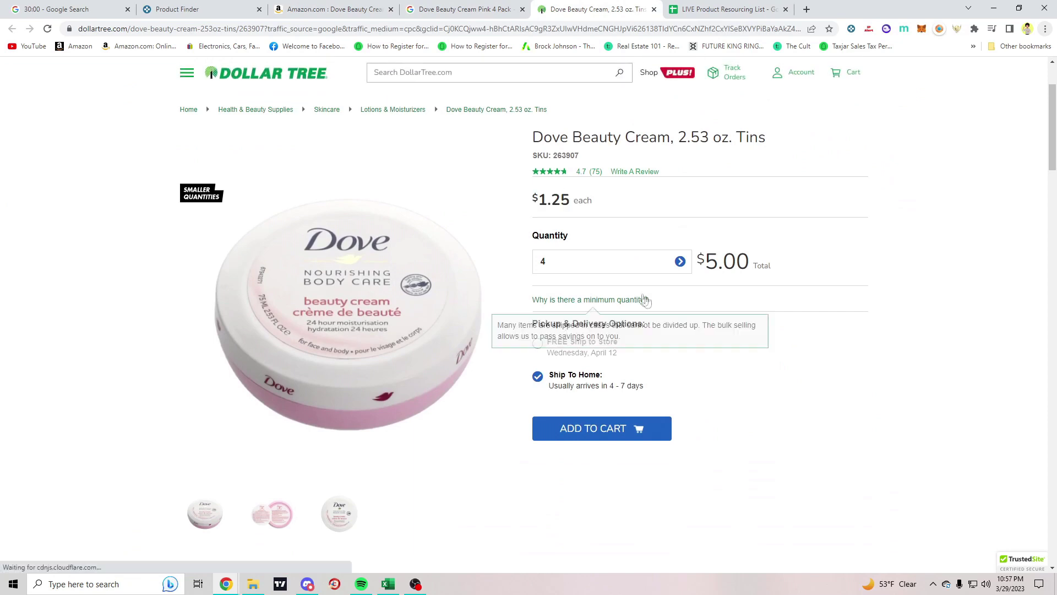
{"action": "double_click", "coordinate": [548, 202]}
{"action": "left_click", "coordinate": [638, 212]}
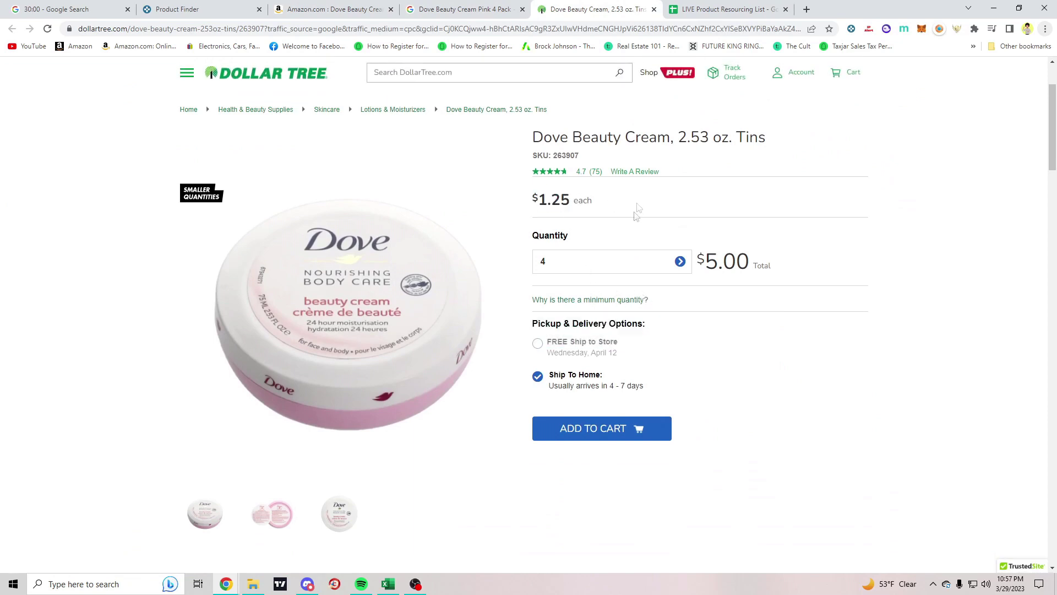
{"action": "left_click", "coordinate": [680, 262]}
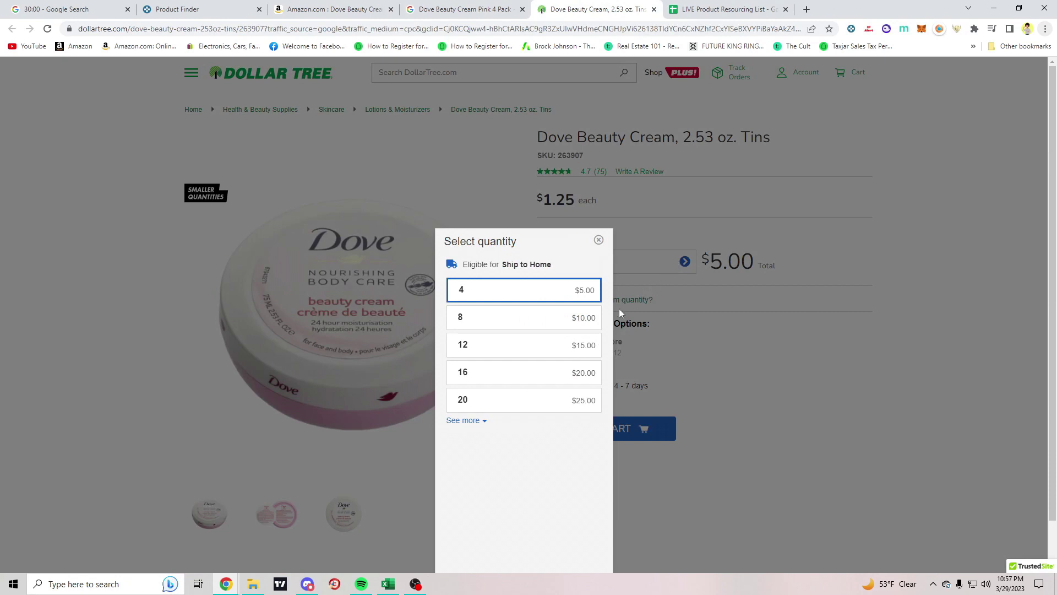
{"action": "left_click", "coordinate": [483, 421]}
{"action": "left_click", "coordinate": [765, 375]}
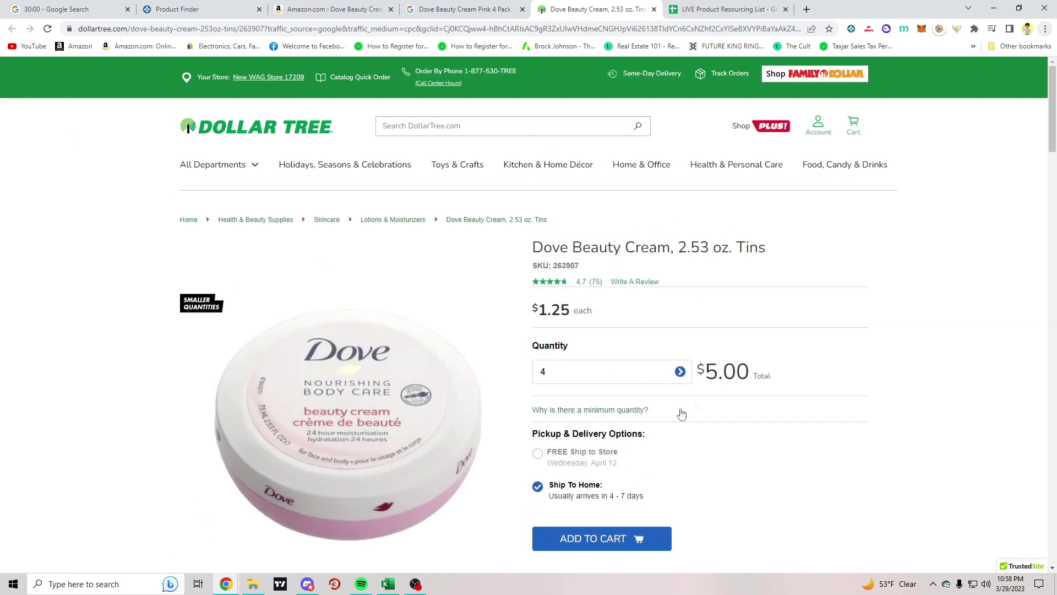
{"action": "scroll", "coordinate": [705, 417], "scroll_direction": "down", "scroll_amount": 4}
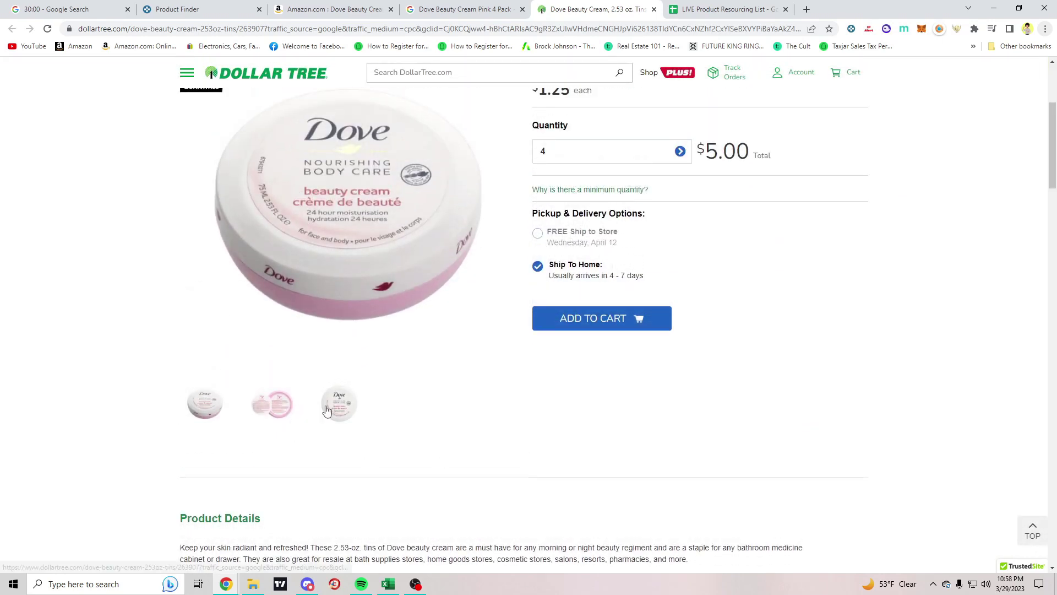
{"action": "scroll", "coordinate": [642, 444], "scroll_direction": "up", "scroll_amount": 2}
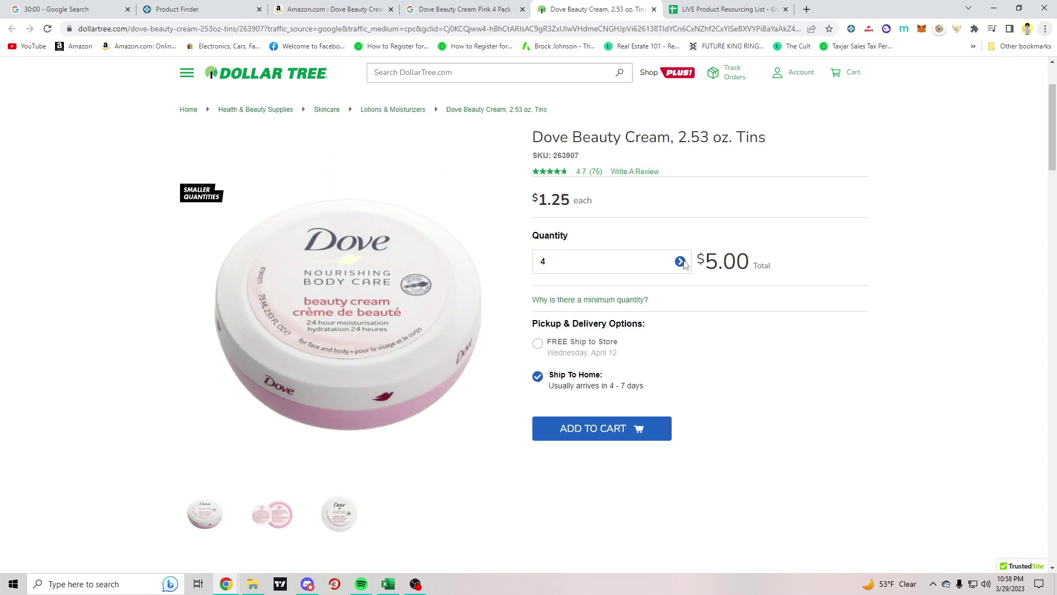
{"action": "left_click", "coordinate": [681, 262]}
{"action": "left_click", "coordinate": [485, 374]}
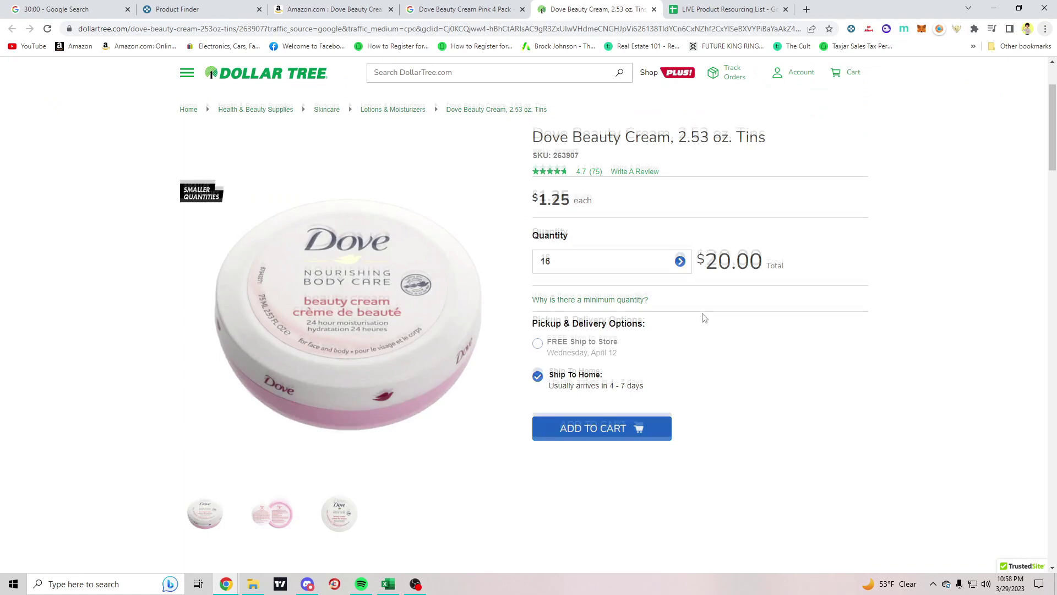
{"action": "scroll", "coordinate": [585, 314], "scroll_direction": "up", "scroll_amount": 2}
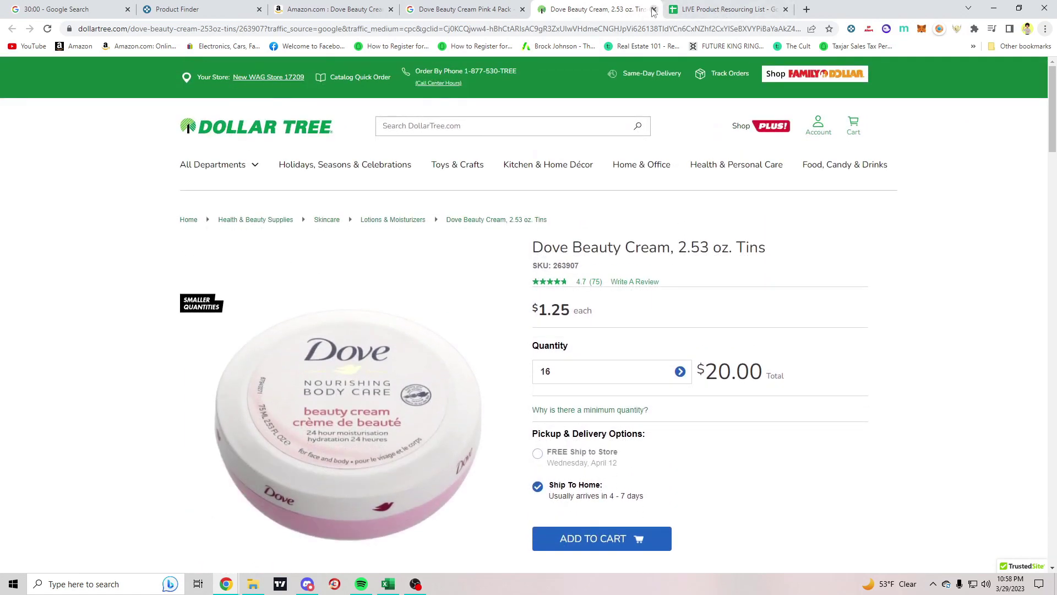
Close the Dollar Tree, Google Shopping and Amazon Dove tabs, returning to Keepa's Product Finder
{"action": "left_click", "coordinate": [654, 10]}
{"action": "left_click", "coordinate": [463, 9]}
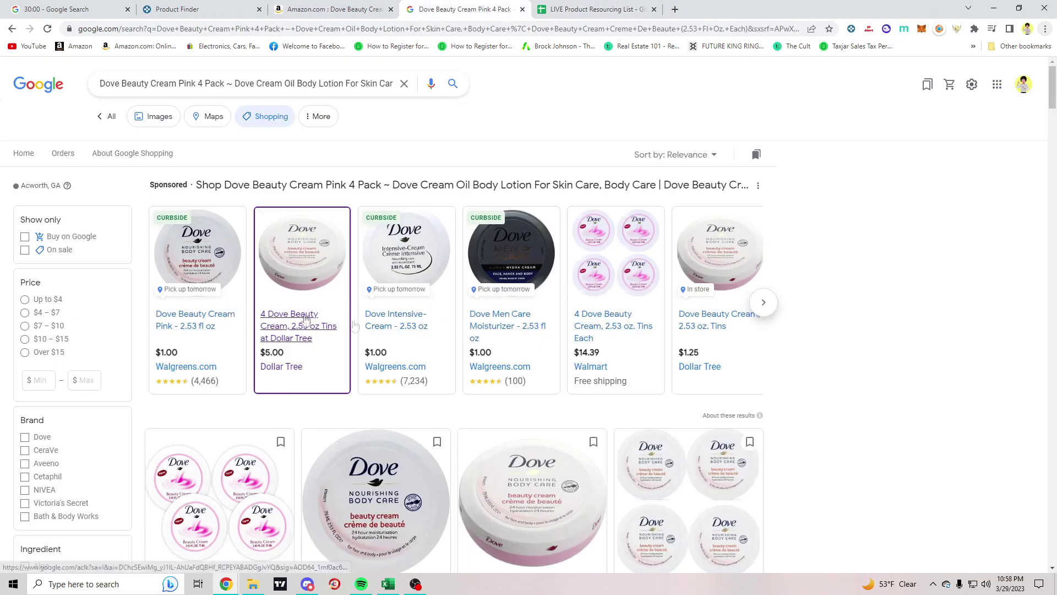
{"action": "scroll", "coordinate": [797, 429], "scroll_direction": "down", "scroll_amount": 7}
{"action": "scroll", "coordinate": [797, 428], "scroll_direction": "up", "scroll_amount": 7}
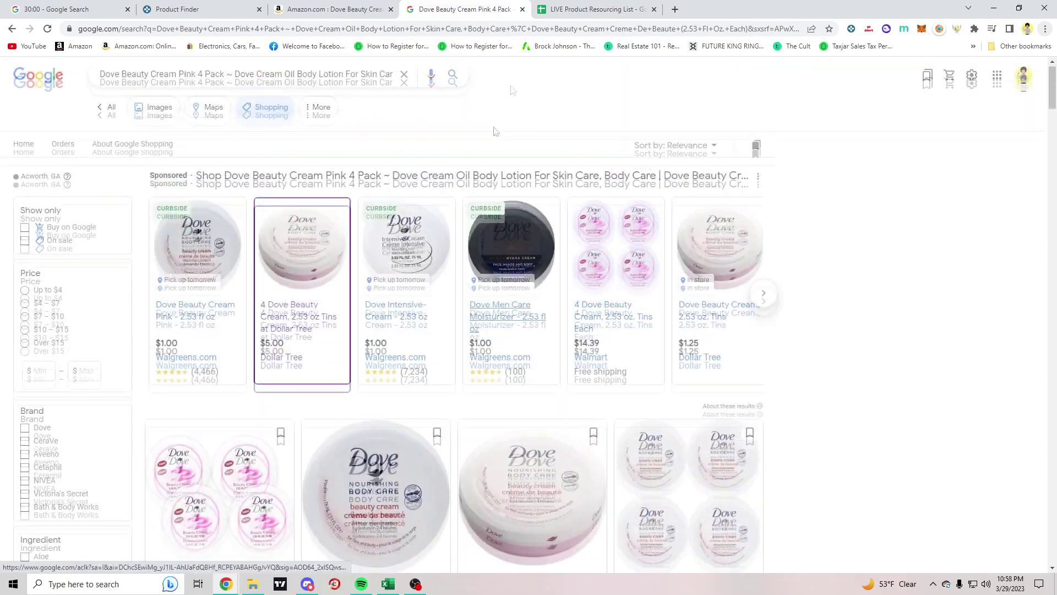
{"action": "left_click", "coordinate": [523, 10]}
{"action": "left_click", "coordinate": [341, 9]}
{"action": "left_click", "coordinate": [391, 10]}
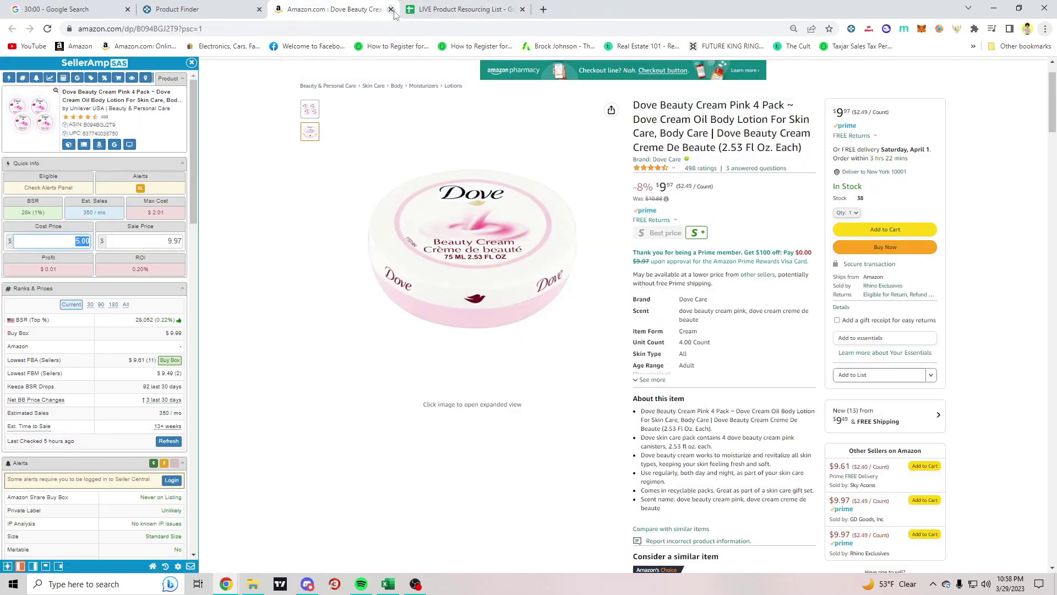